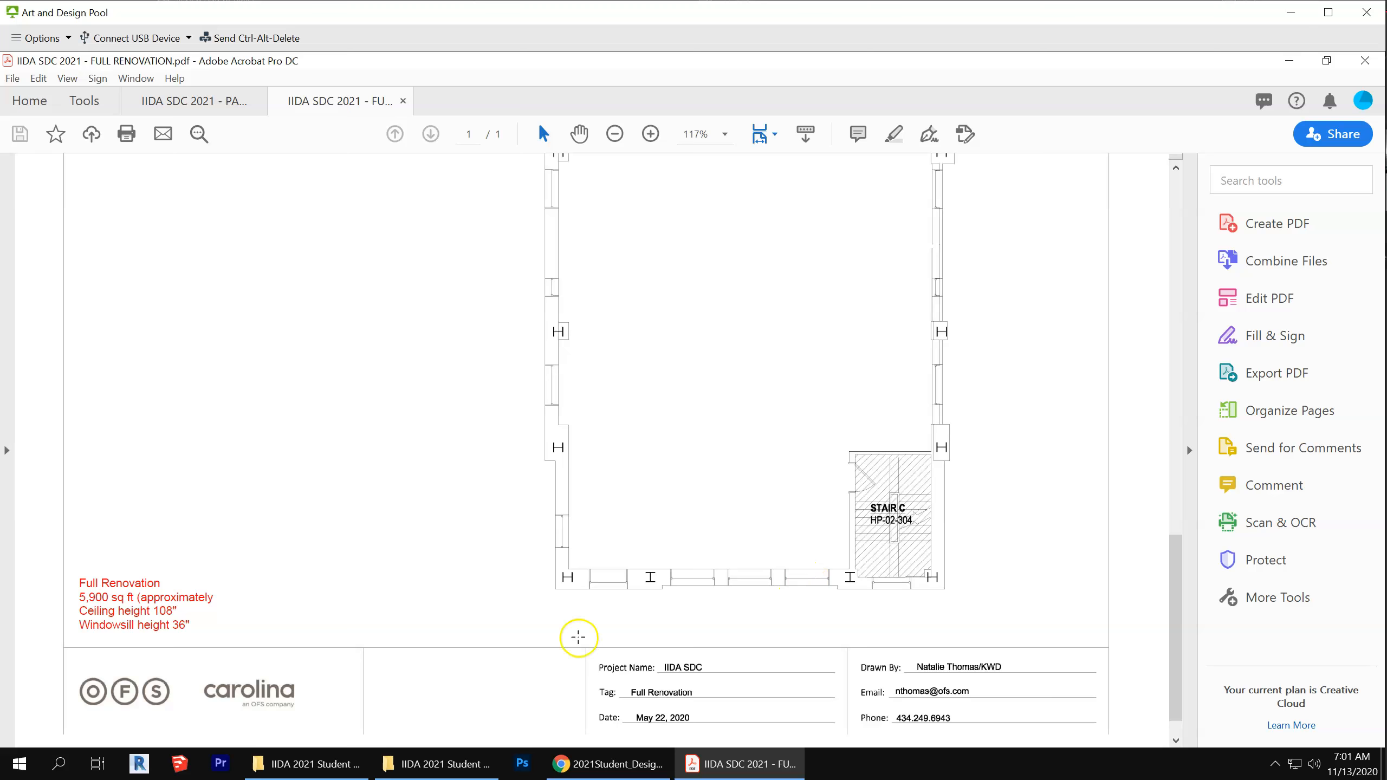
Switch to the IIDA 2021 Student Competition folder and select the IIDA SDC 2021 - PARTIAL RENOVATION DWG file
scroll(650, 576, "up", 4)
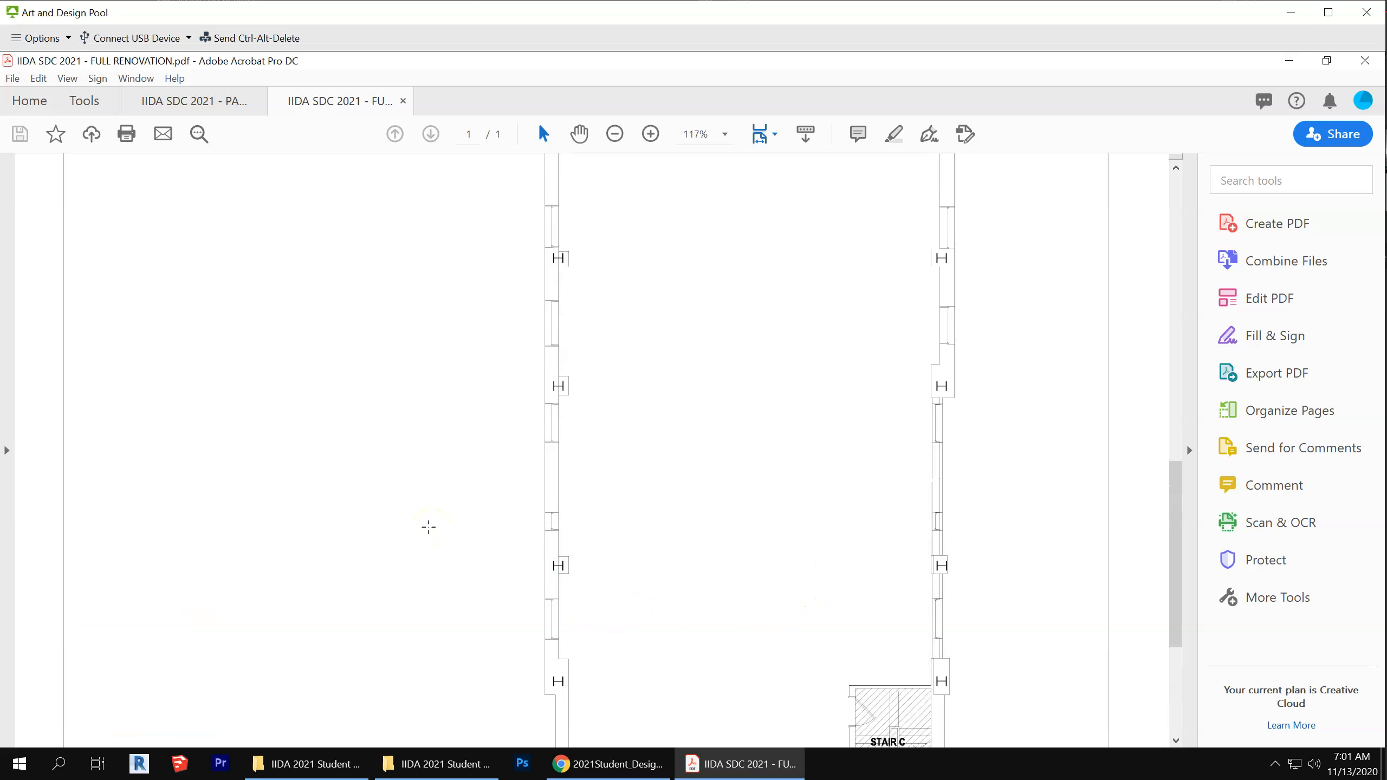
left_click(436, 764)
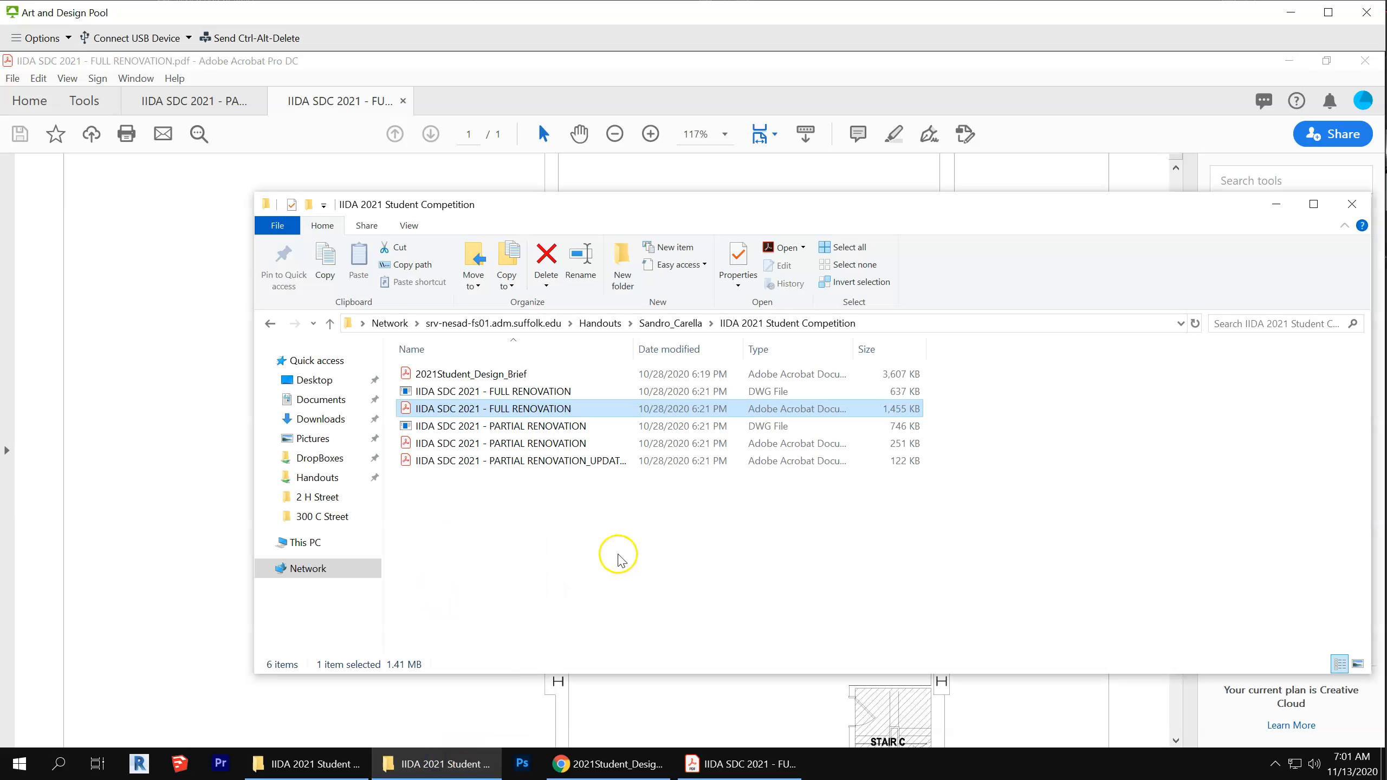
left_click(499, 428)
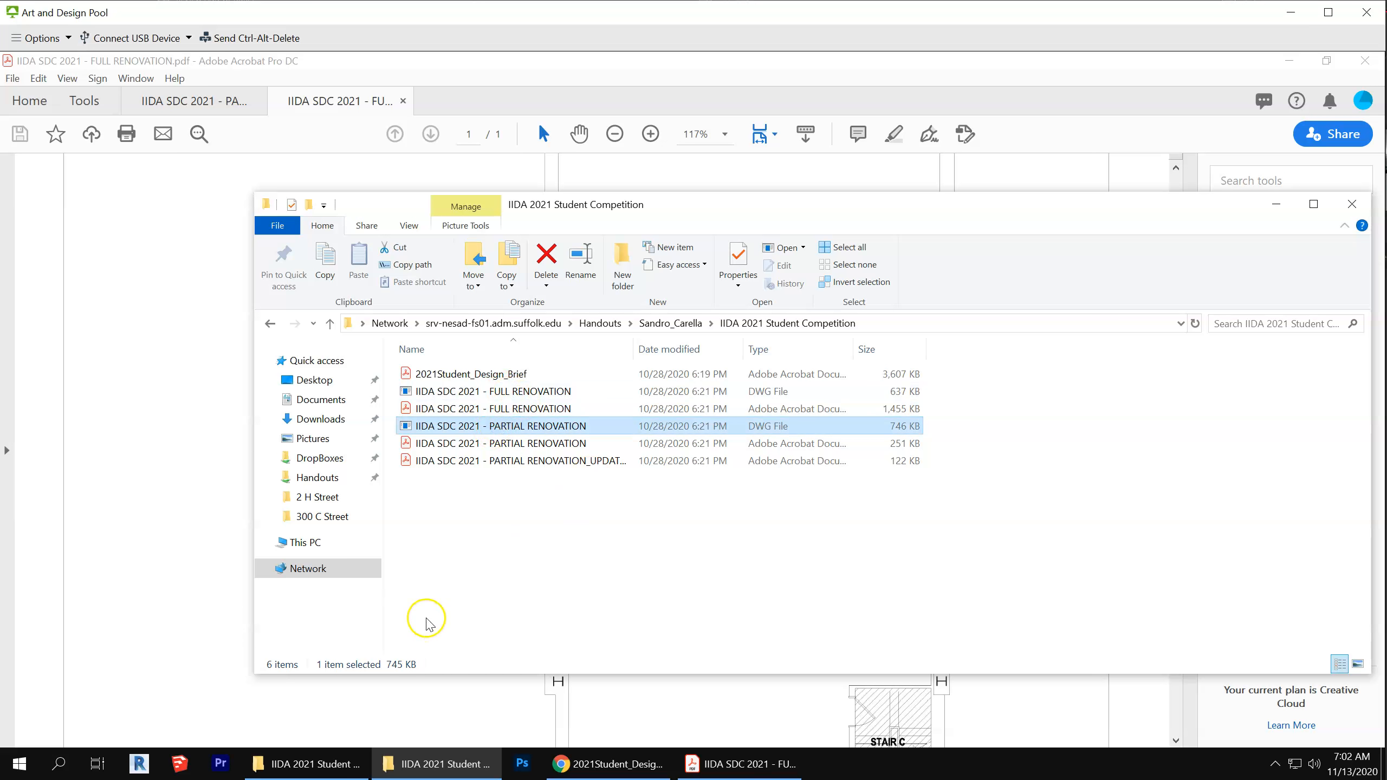
Launch AutoCAD 2020 - English and accept the data collection and use notice
left_click(20, 764)
scroll(162, 606, "down", 7)
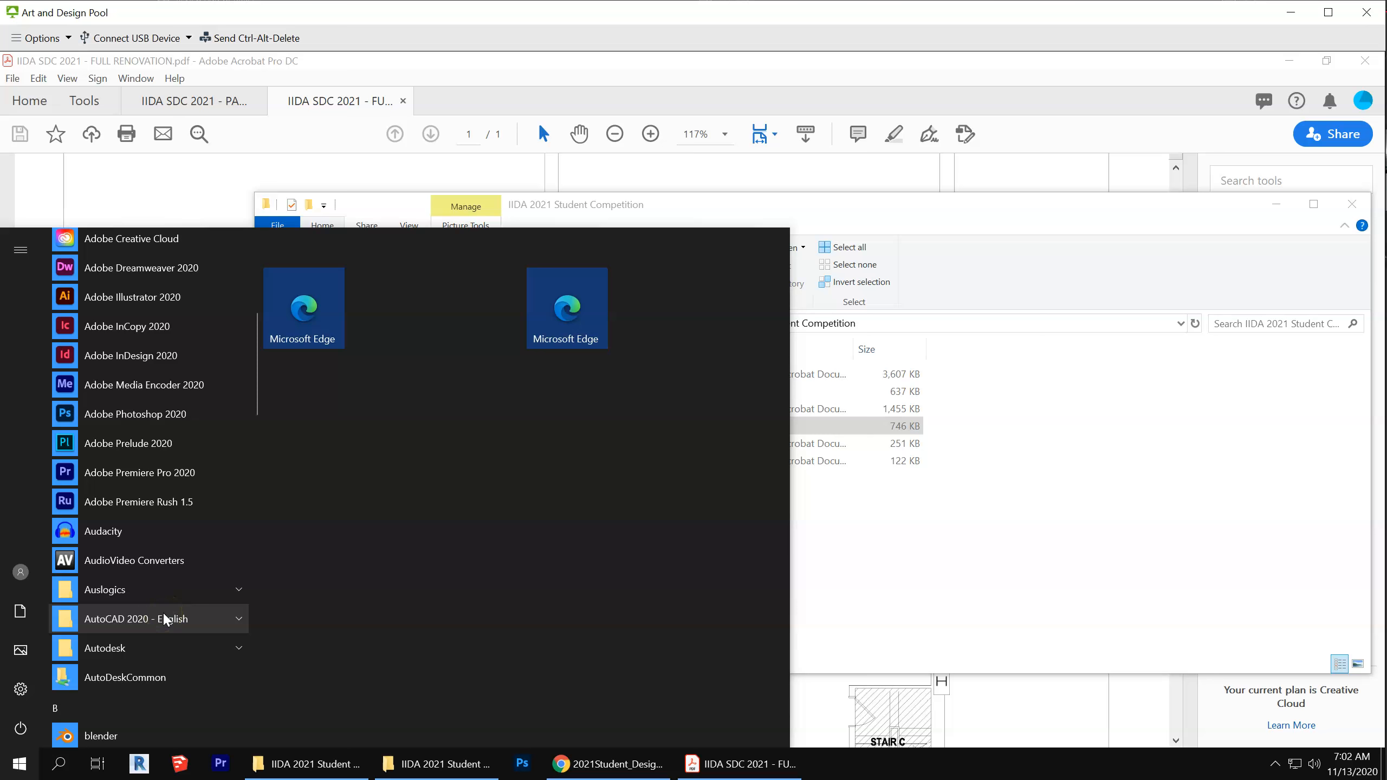
left_click(165, 620)
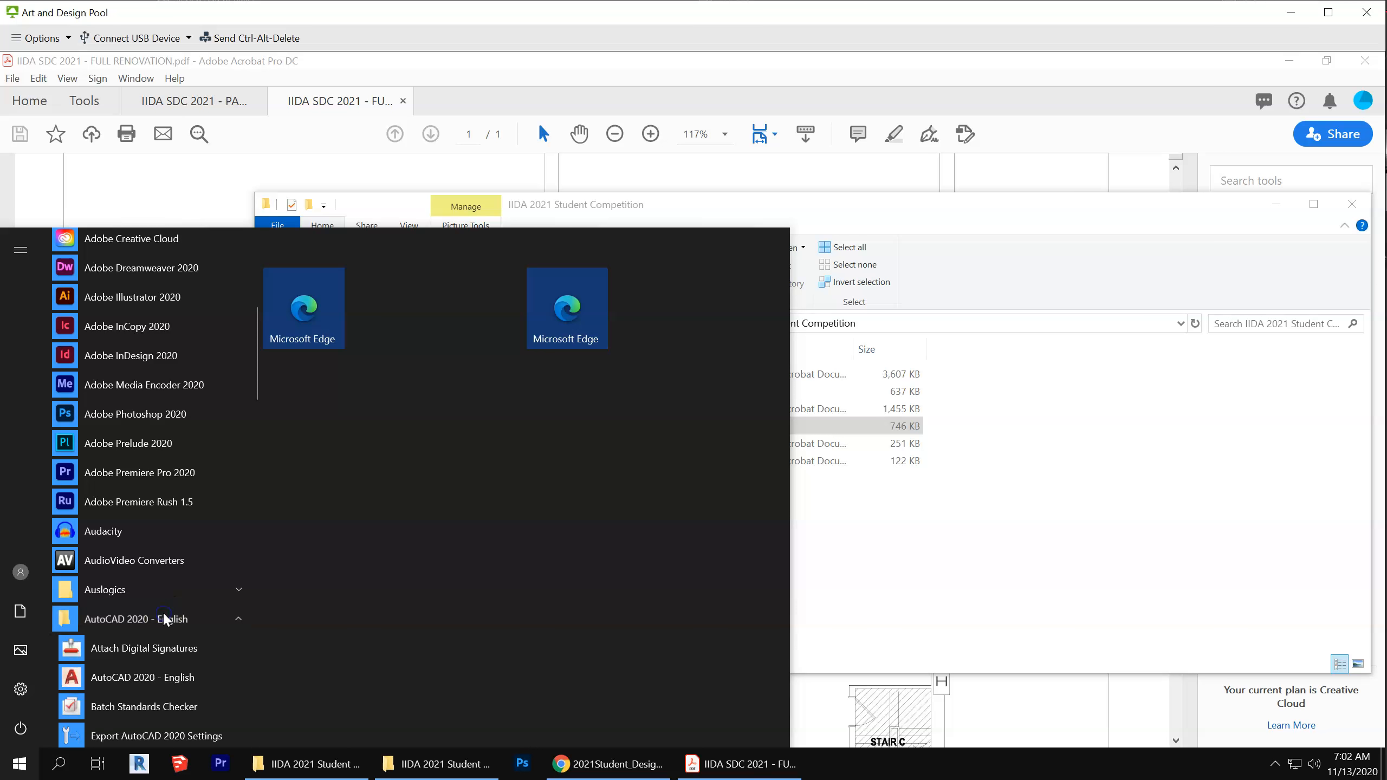
left_click(169, 675)
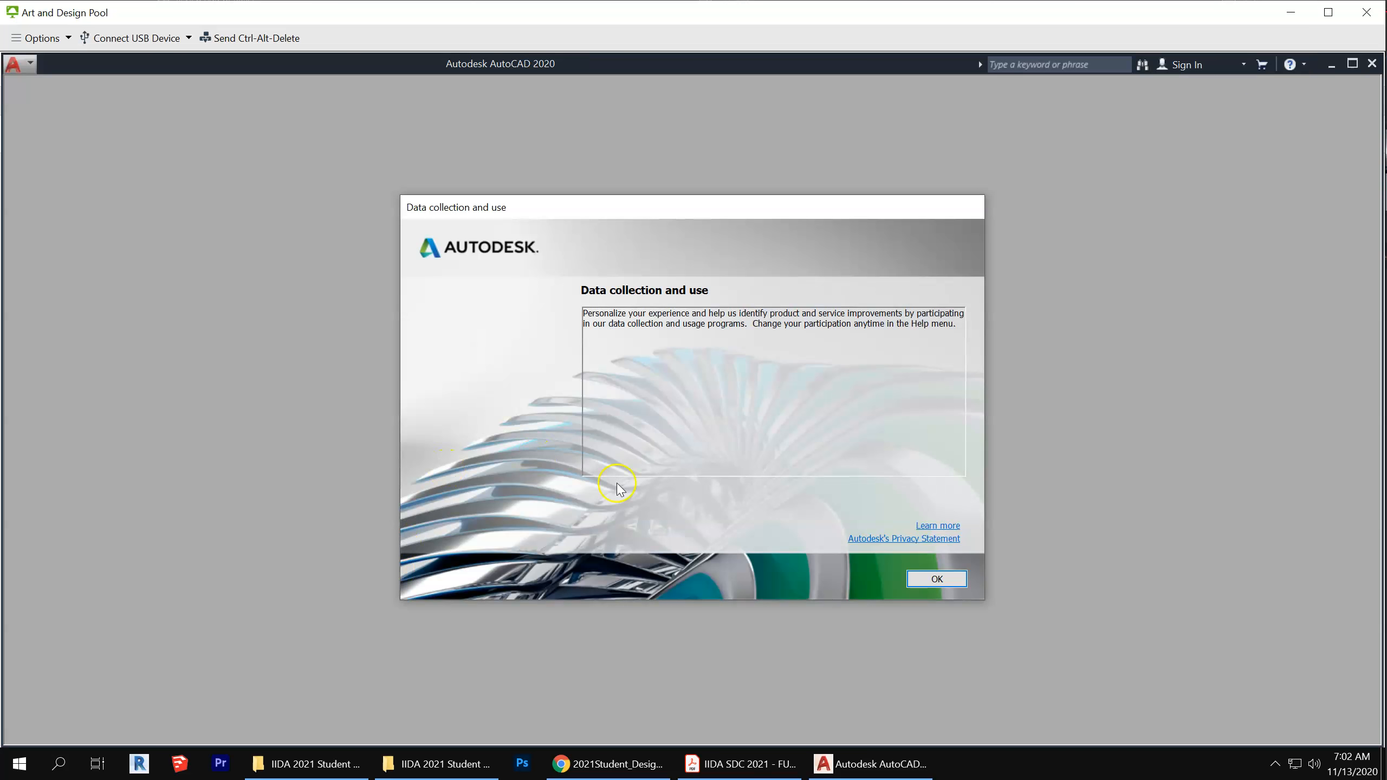
left_click(949, 581)
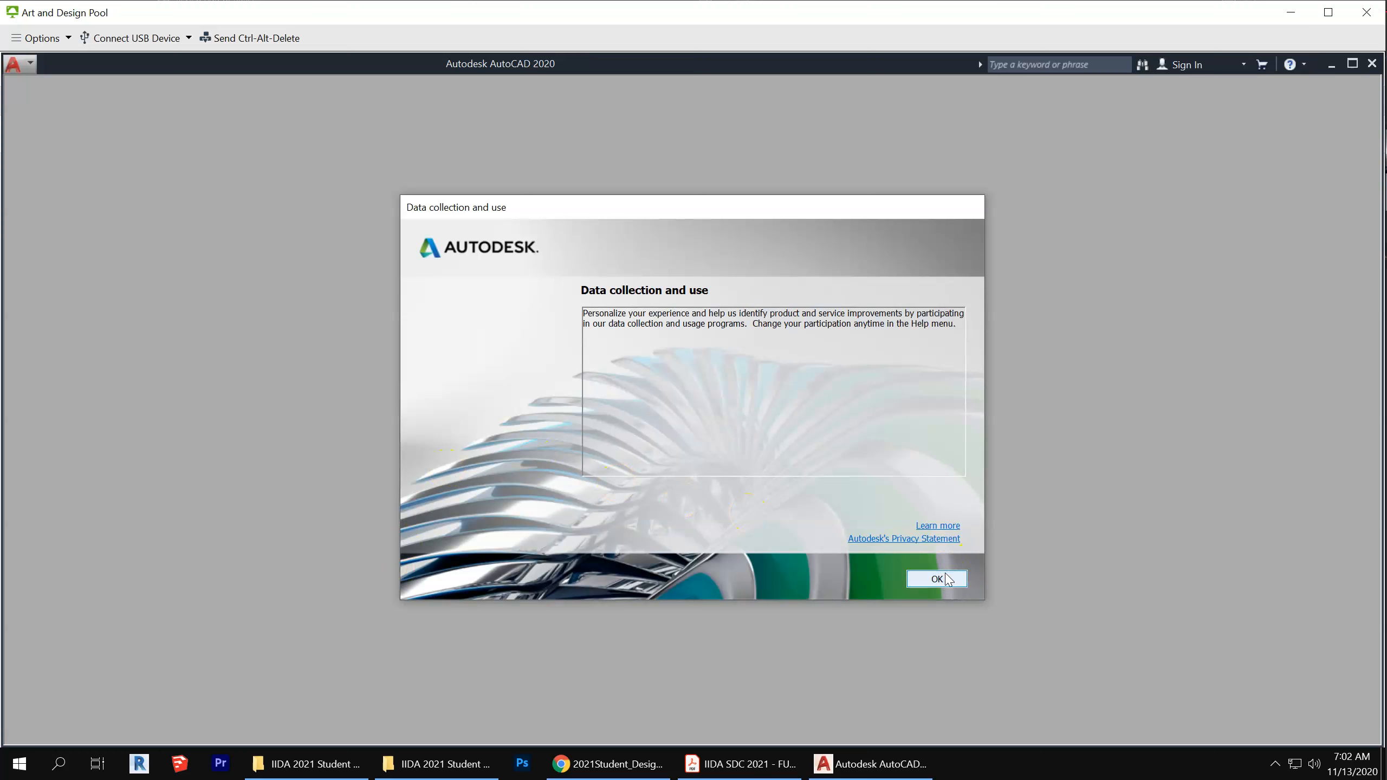
left_click(937, 578)
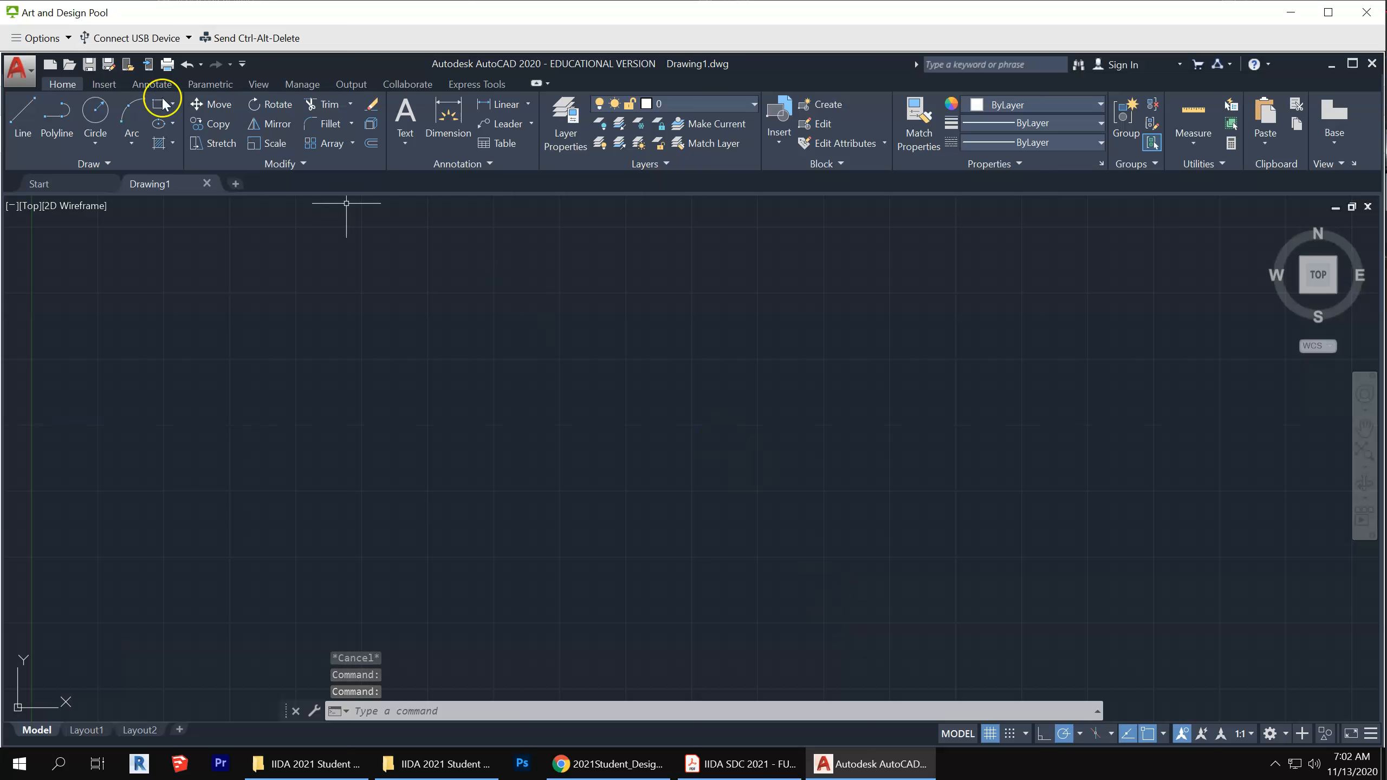
Start opening a drawing and browse through Instructor Handouts and the instructor's folder to the IIDA 2021 Student Competition folder
left_click(22, 69)
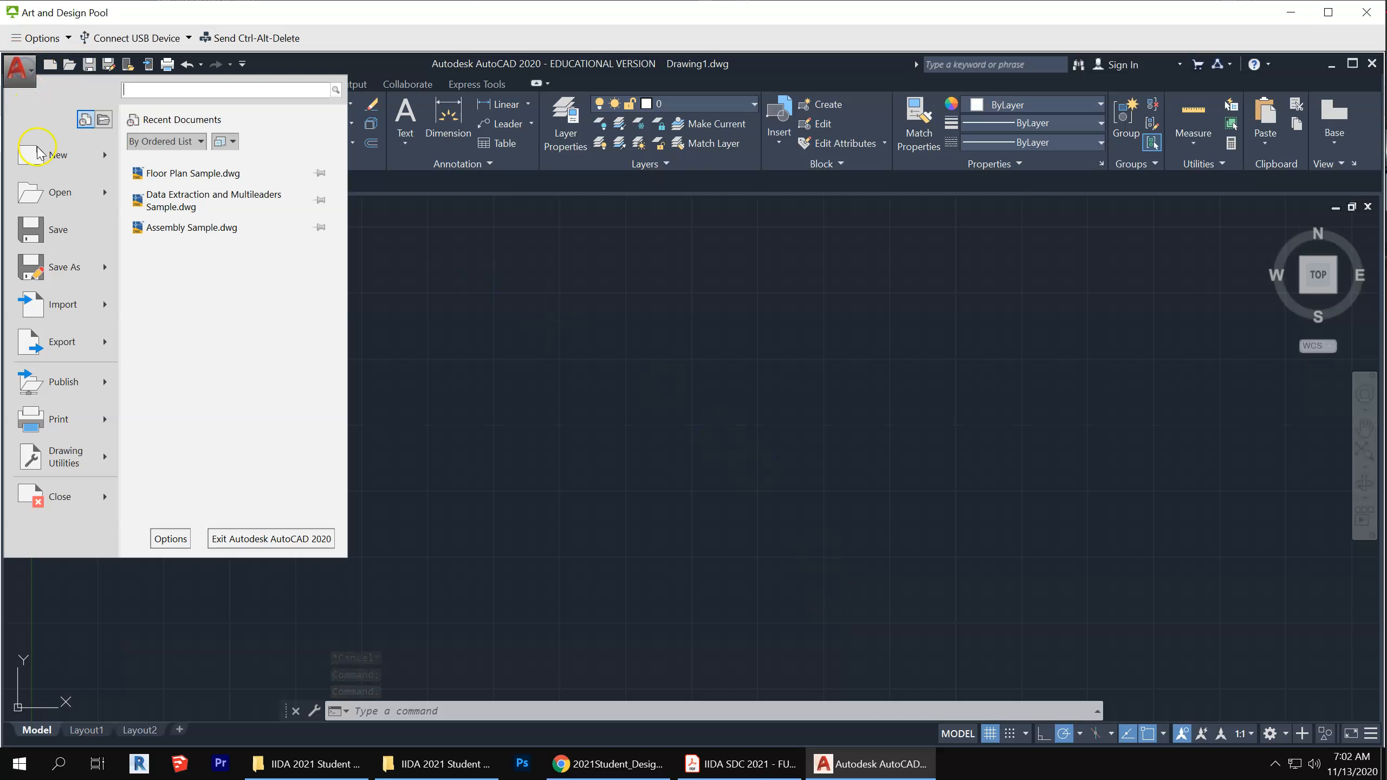
left_click(64, 205)
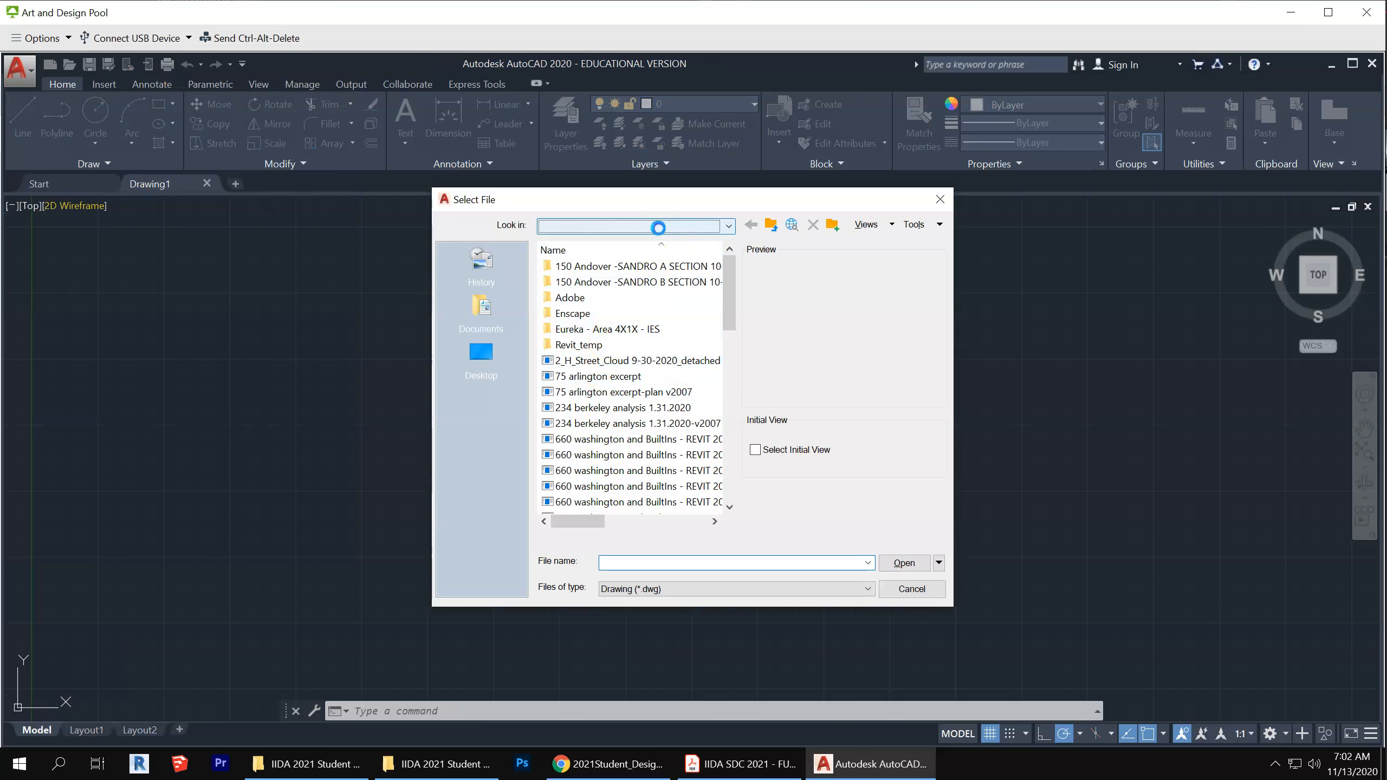
left_click(655, 225)
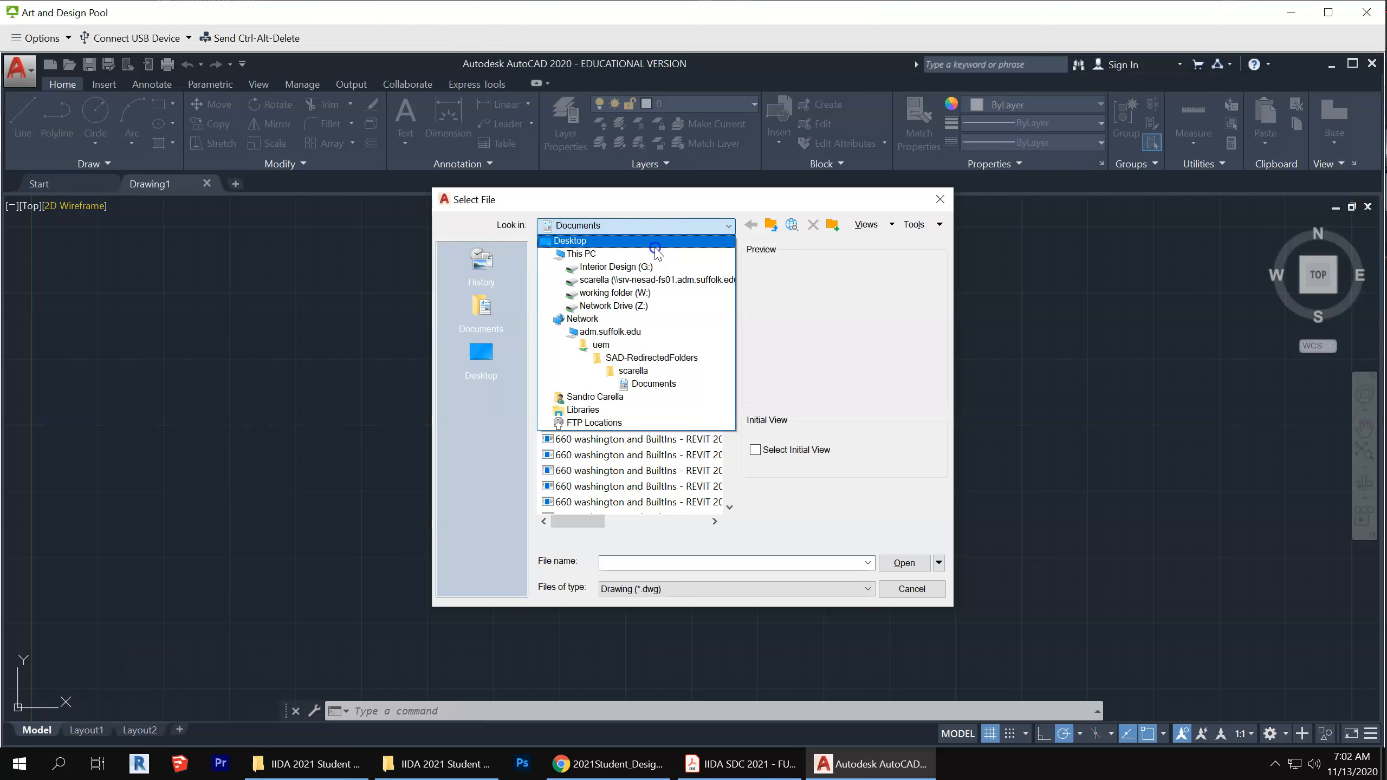
left_click(654, 241)
left_click(620, 344)
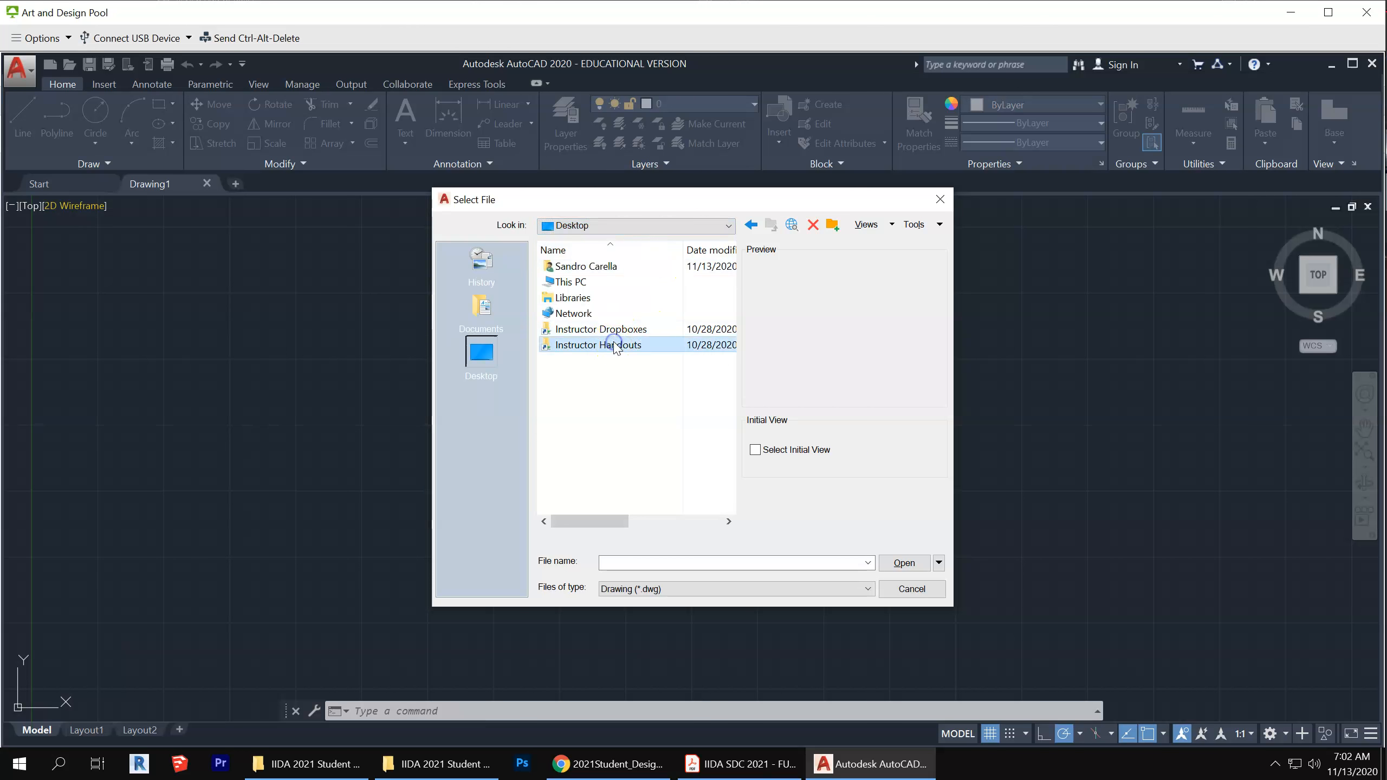
left_click(601, 345)
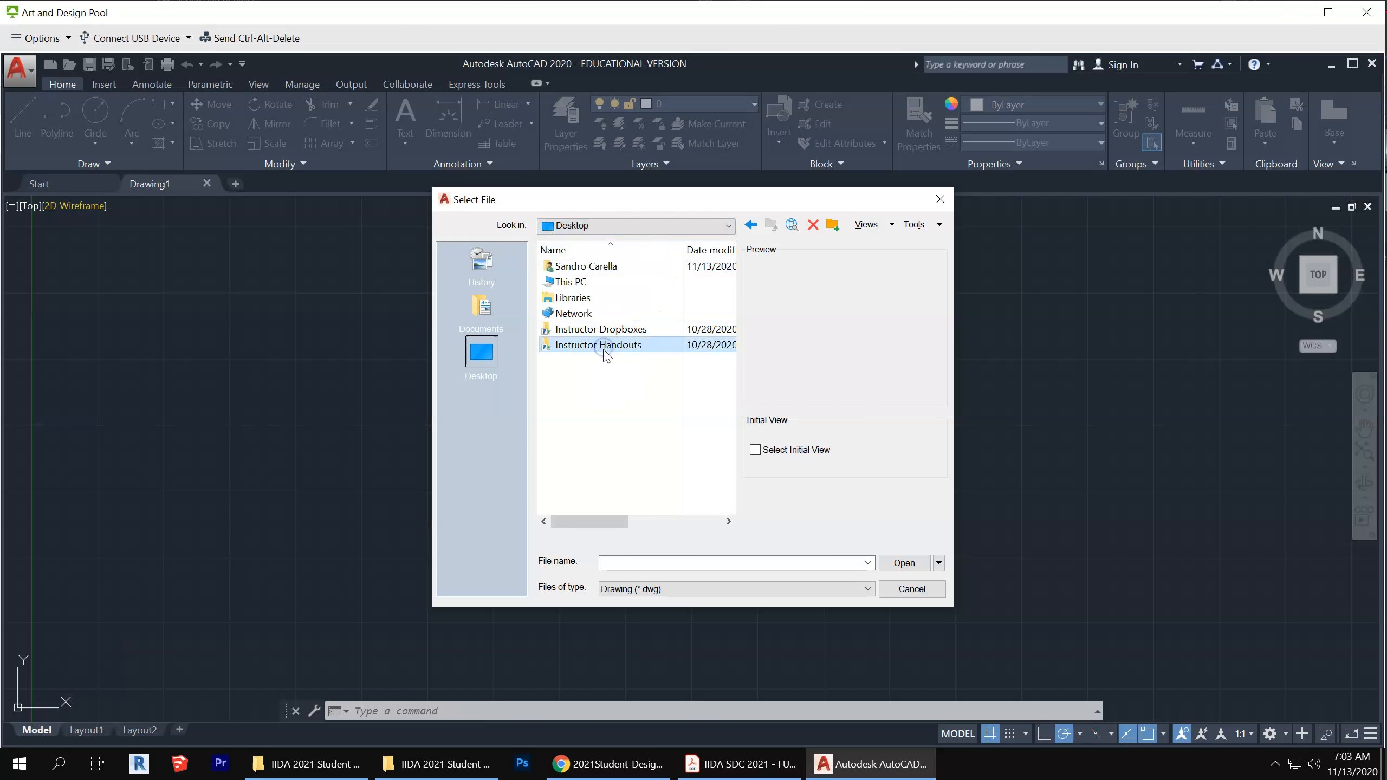
double_click(547, 345)
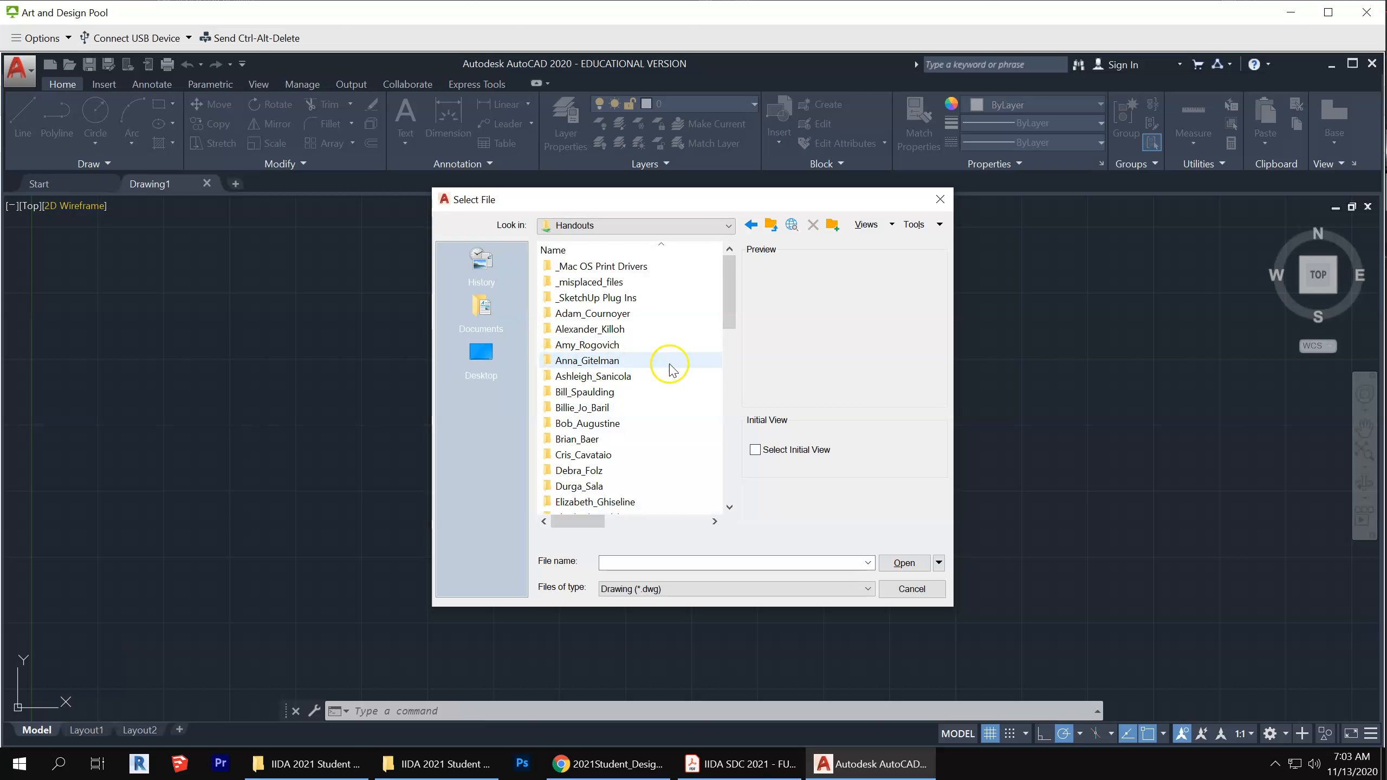
scroll(666, 368, "down", 5)
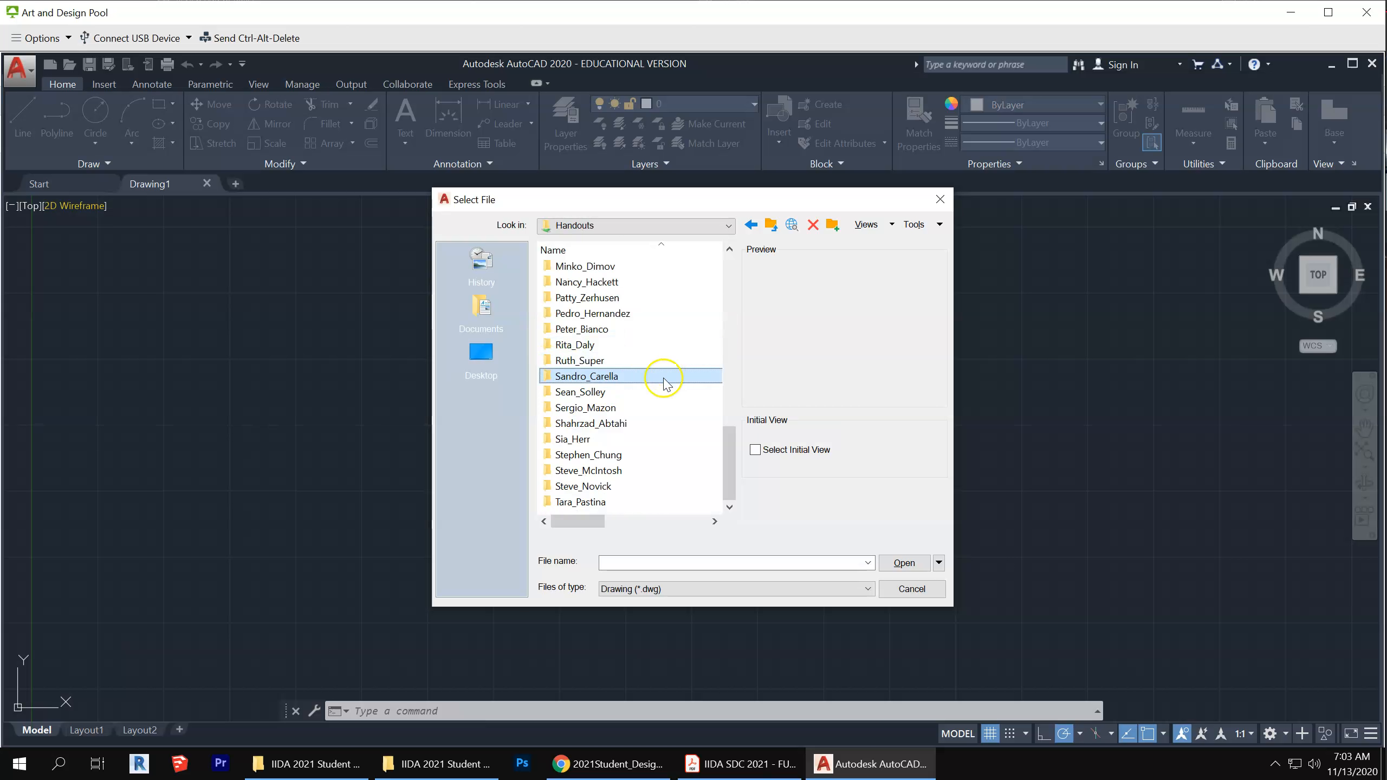
double_click(630, 376)
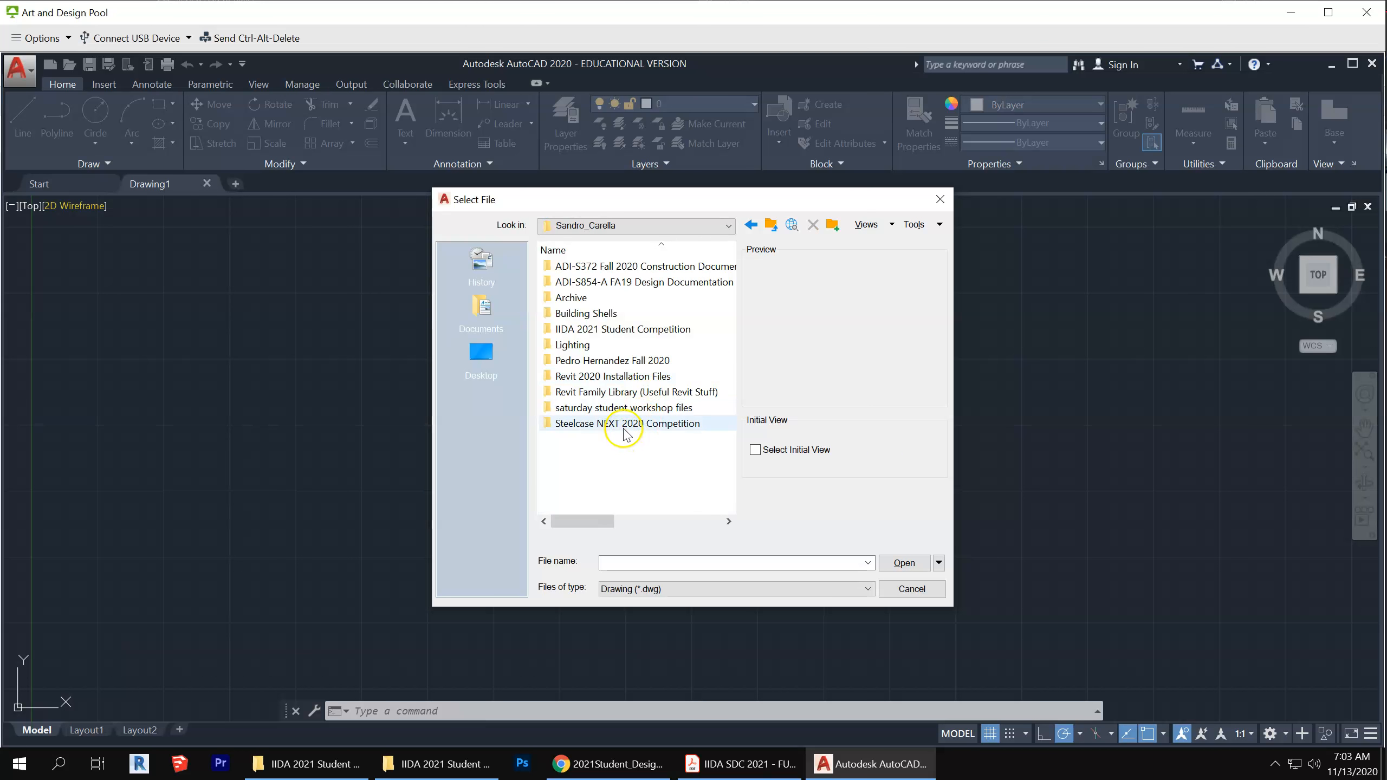
double_click(654, 329)
Open both the FULL RENOVATION and PARTIAL RENOVATION drawings together, ignoring the unresolved reference files
left_click_drag(641, 348, 656, 278)
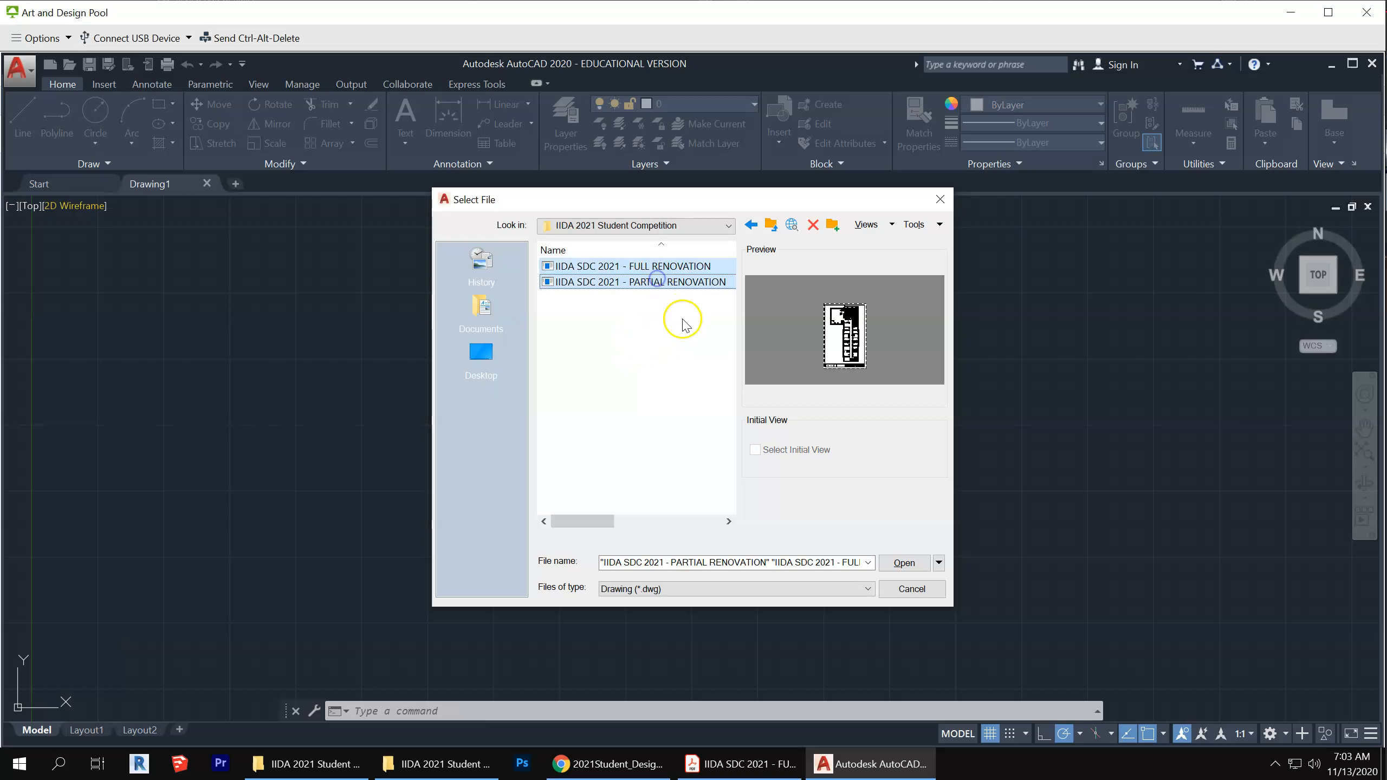
left_click(902, 563)
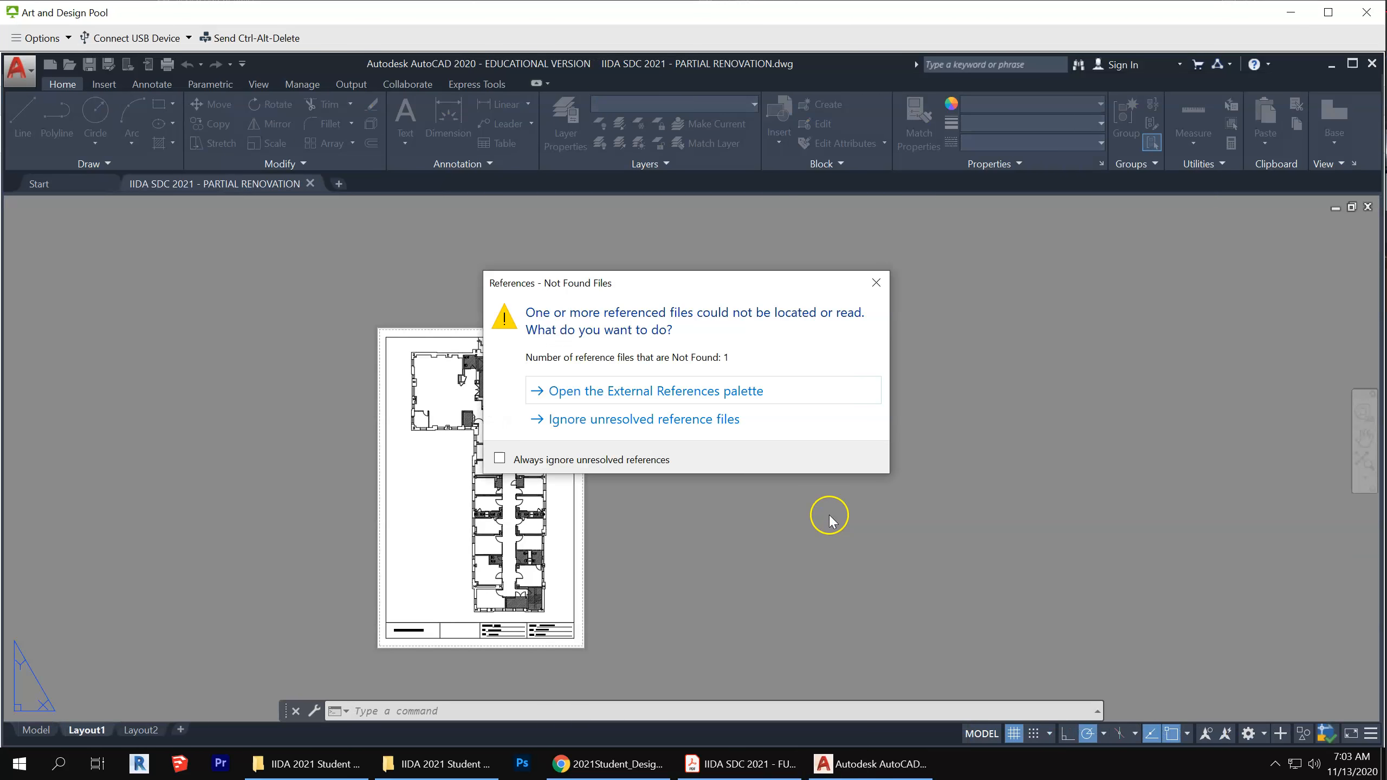
left_click(683, 420)
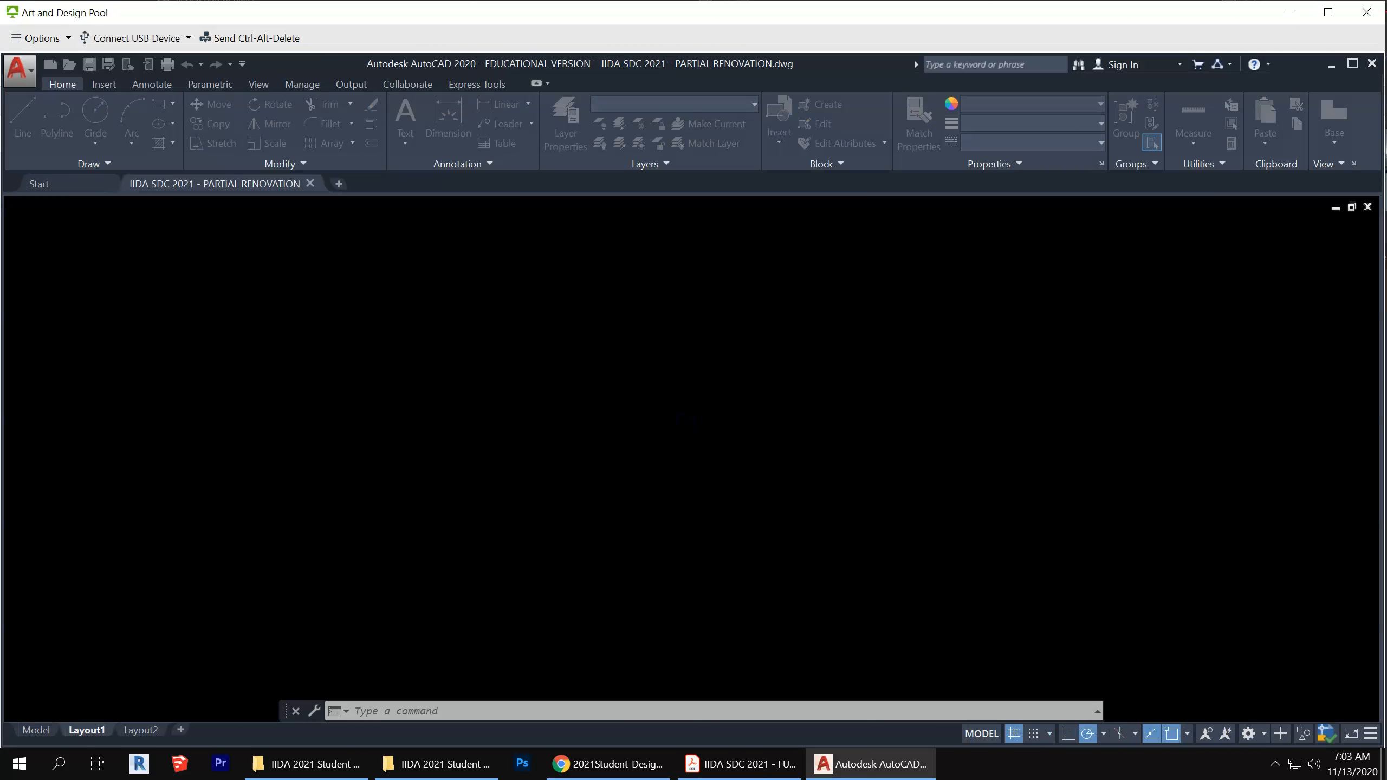
left_click(674, 422)
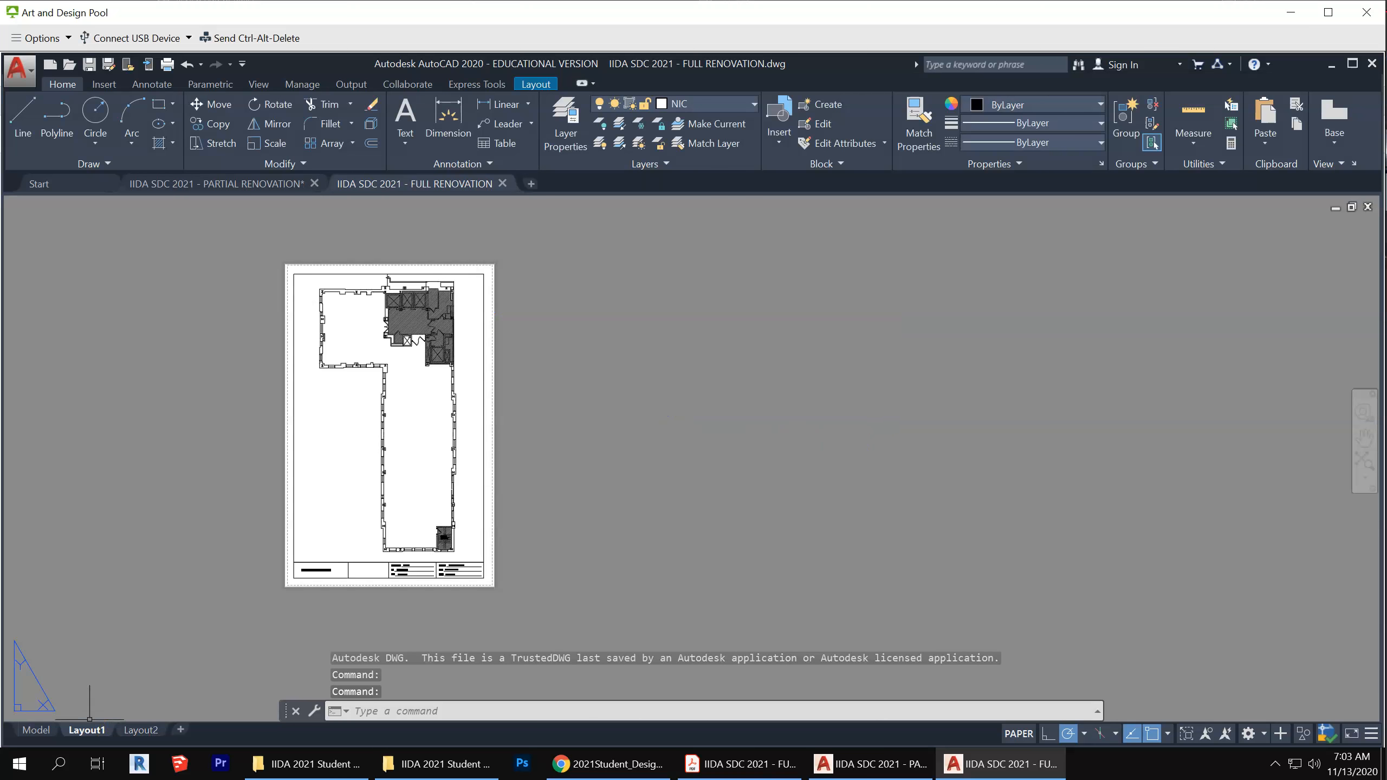
Examine the full renovation floor plan in model space, including the core, exterior walls, windows, columns and the lower stair
left_click(36, 730)
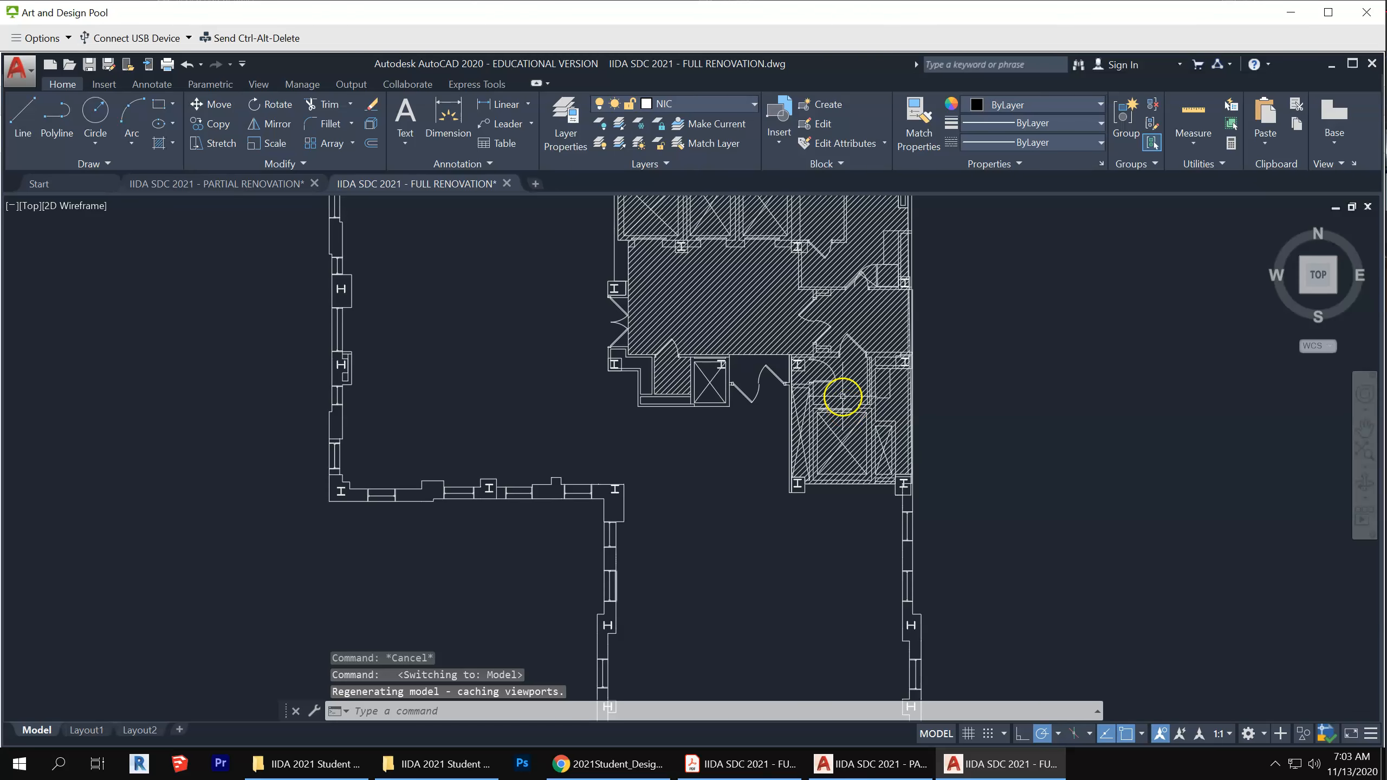
scroll(843, 397, "down", 5)
scroll(812, 427, "up", 8)
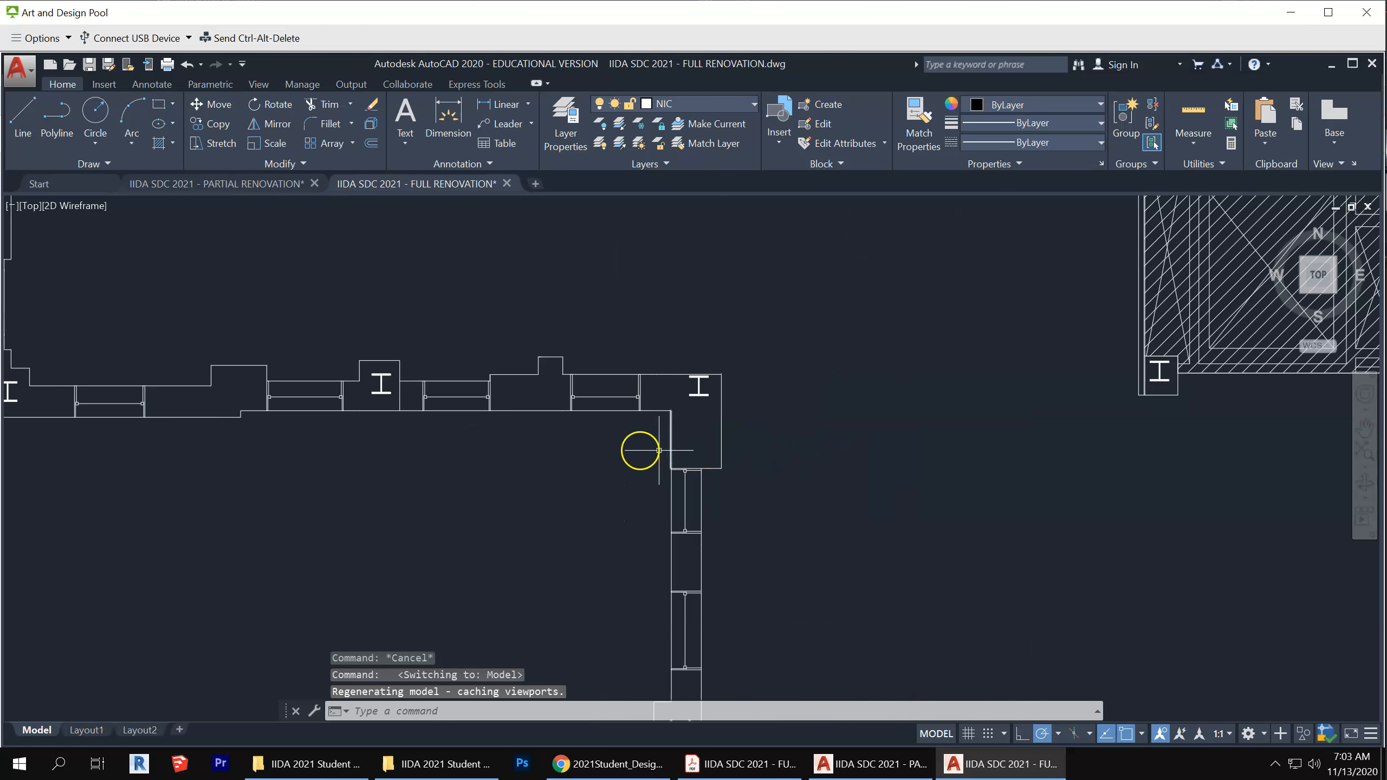
scroll(731, 363, "down", 5)
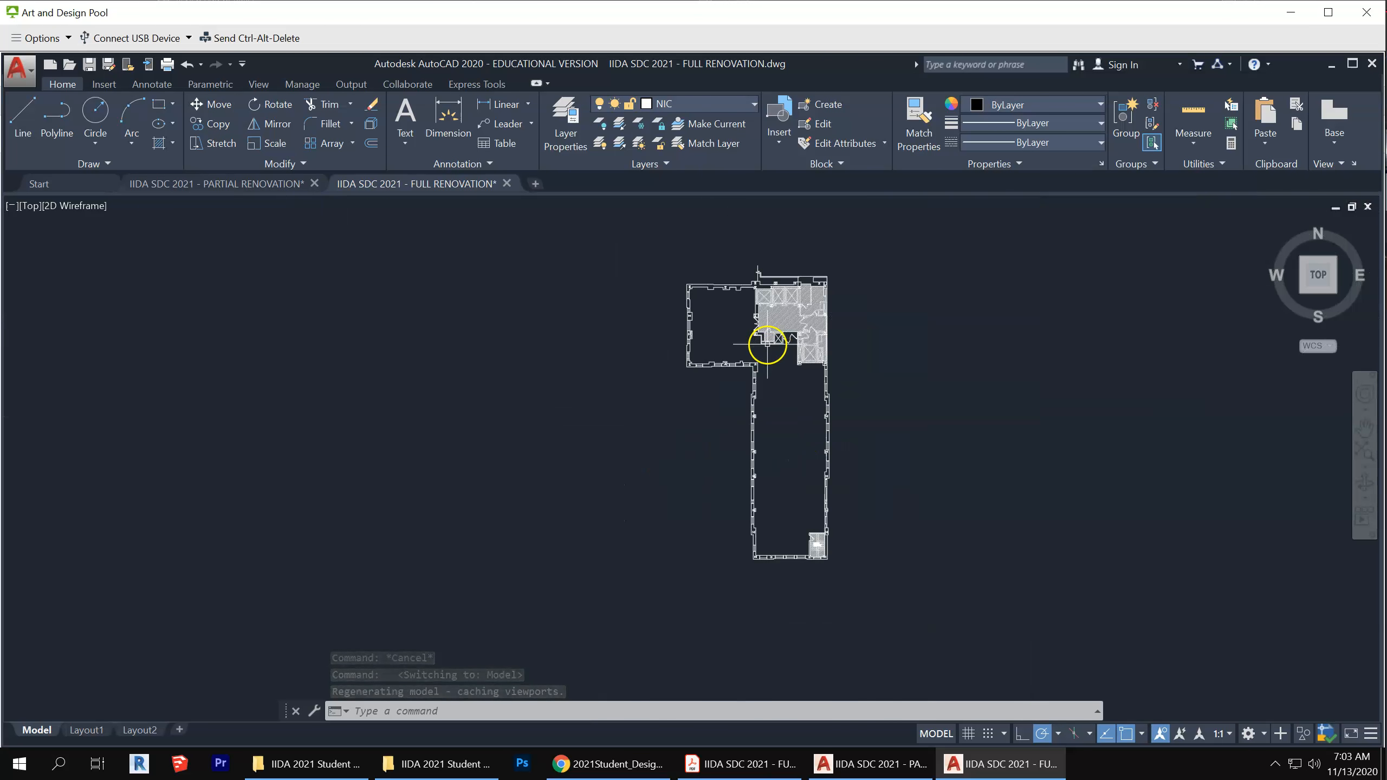
scroll(707, 527, "up", 6)
scroll(923, 561, "down", 2)
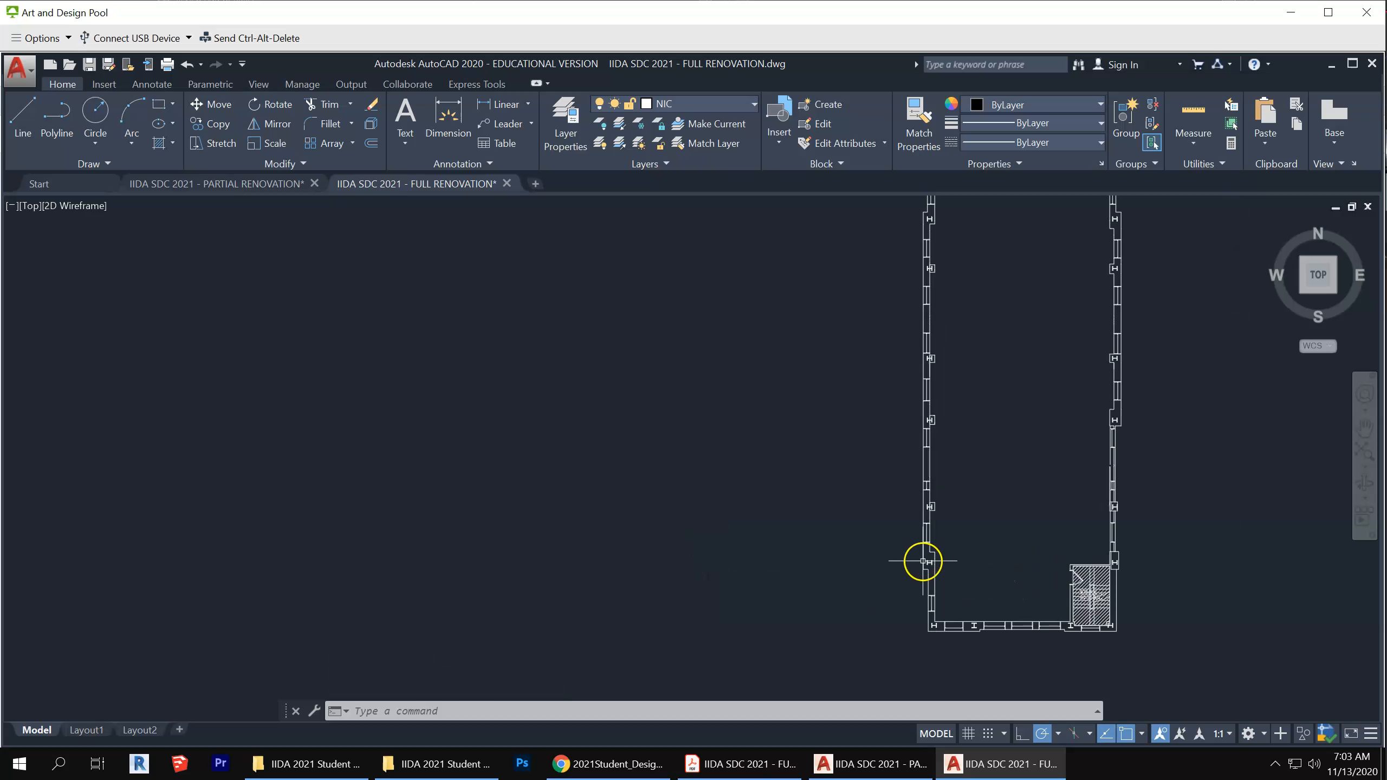
scroll(923, 562, "down", 3)
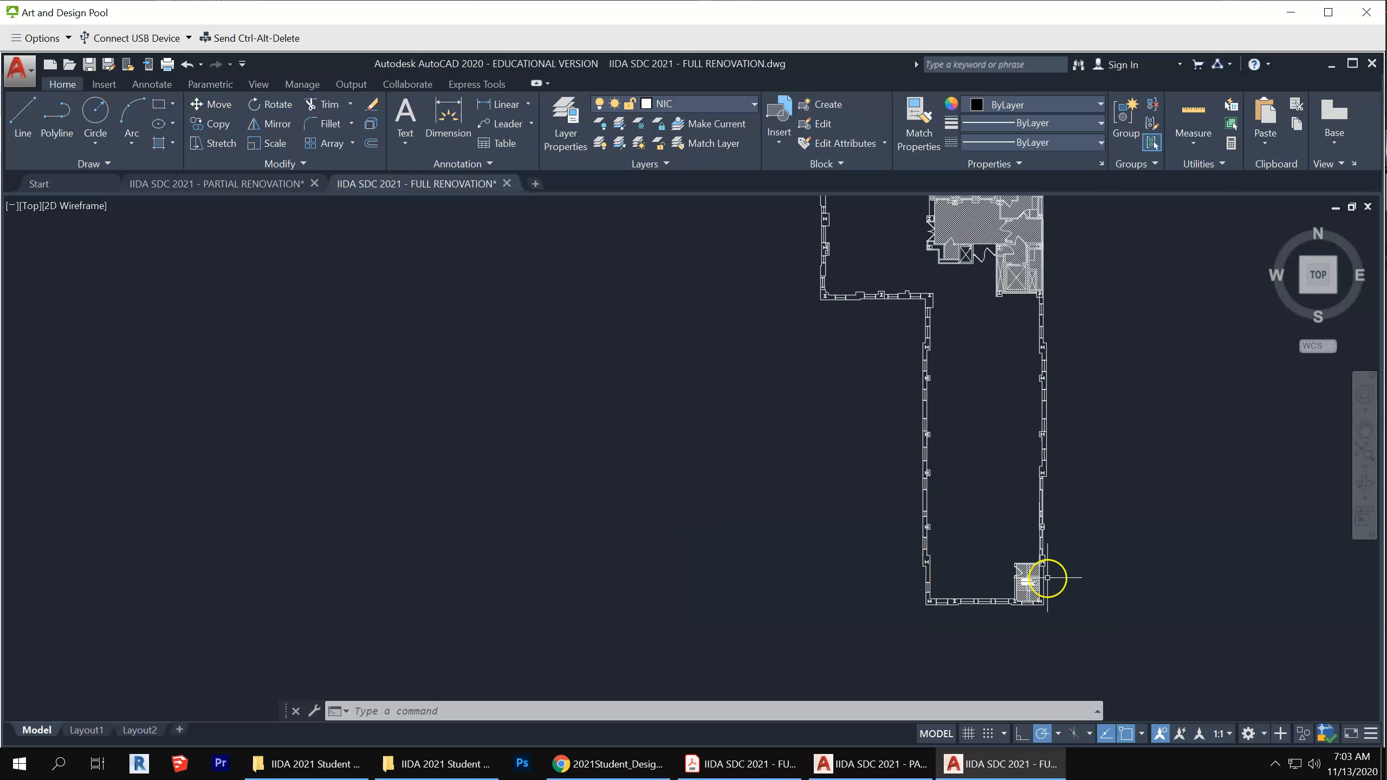
scroll(1047, 577, "up", 4)
scroll(1047, 577, "down", 4)
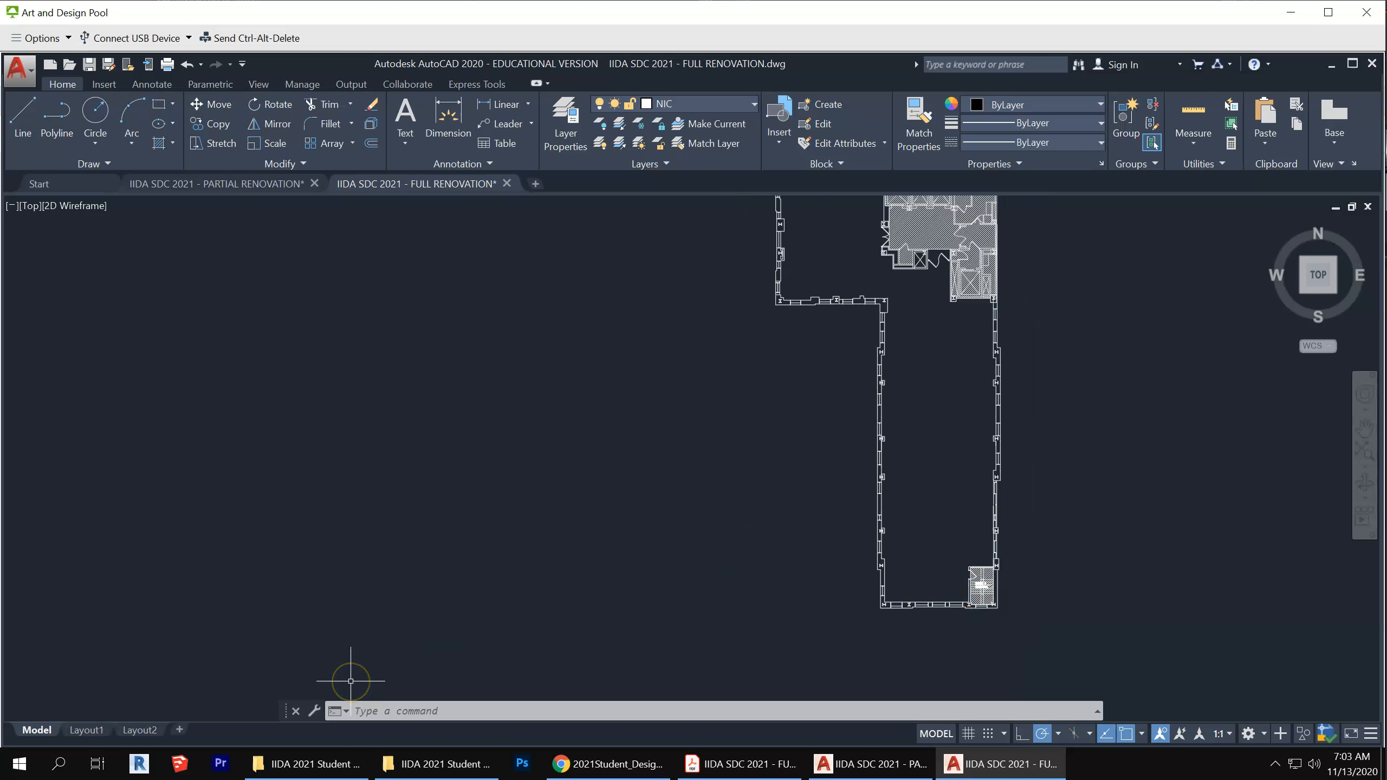
Launch Revit 2020 and create a new project from the Architectural Template
left_click(136, 765)
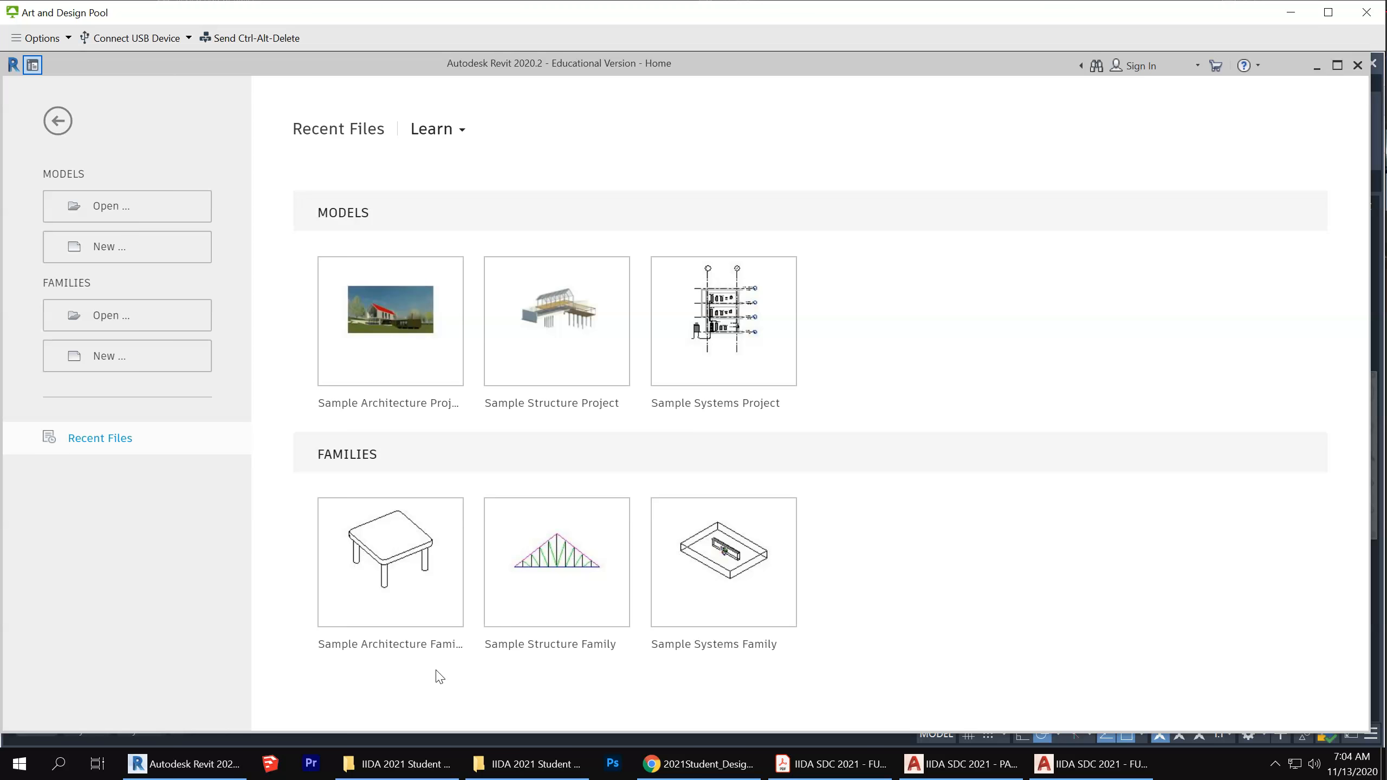
left_click(127, 248)
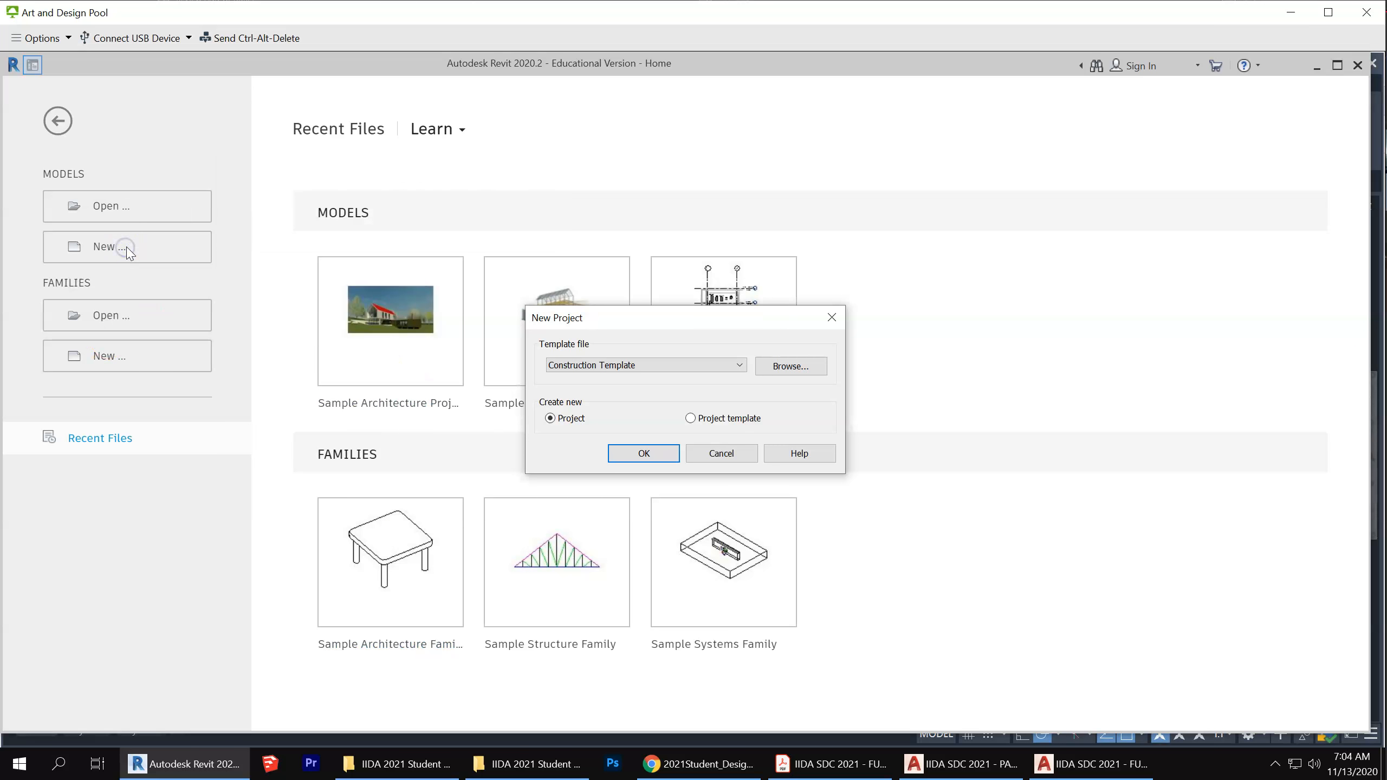
left_click(689, 365)
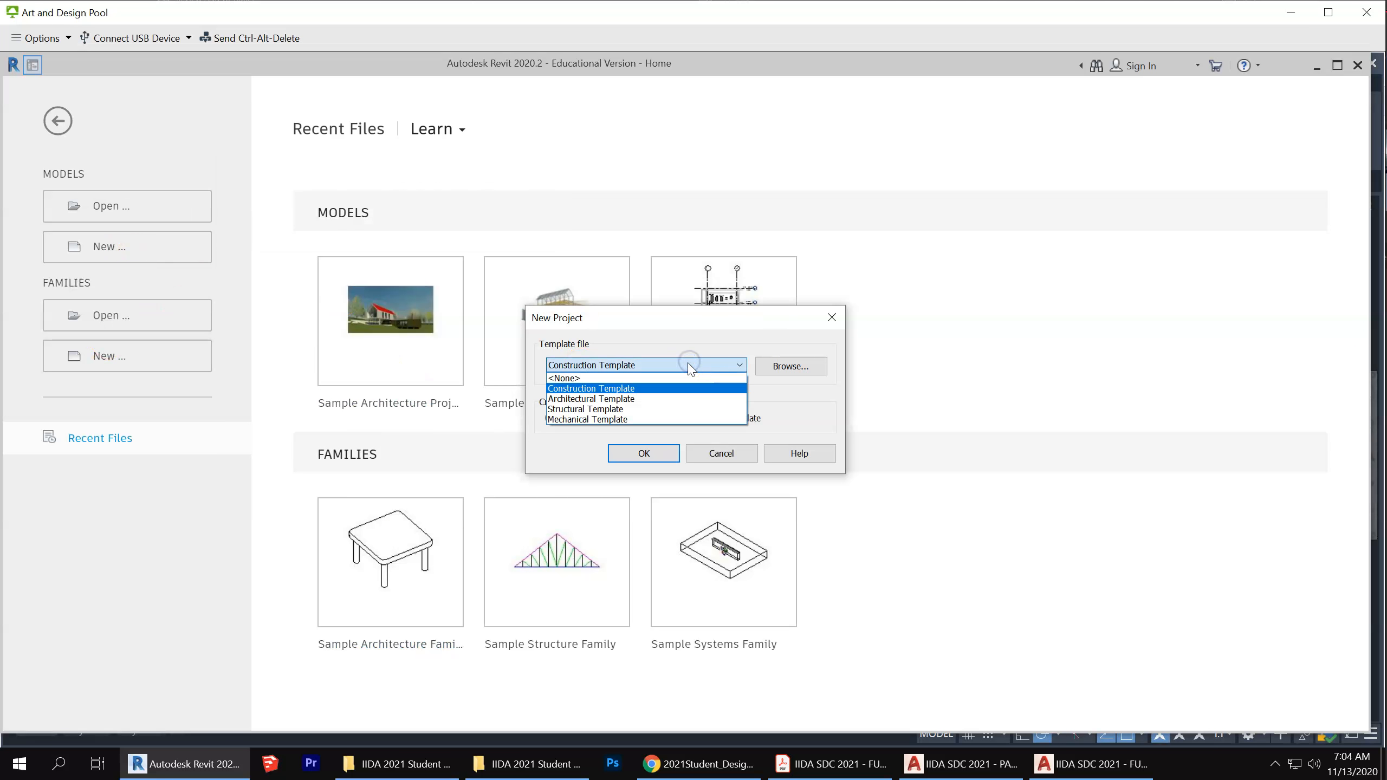
left_click(645, 398)
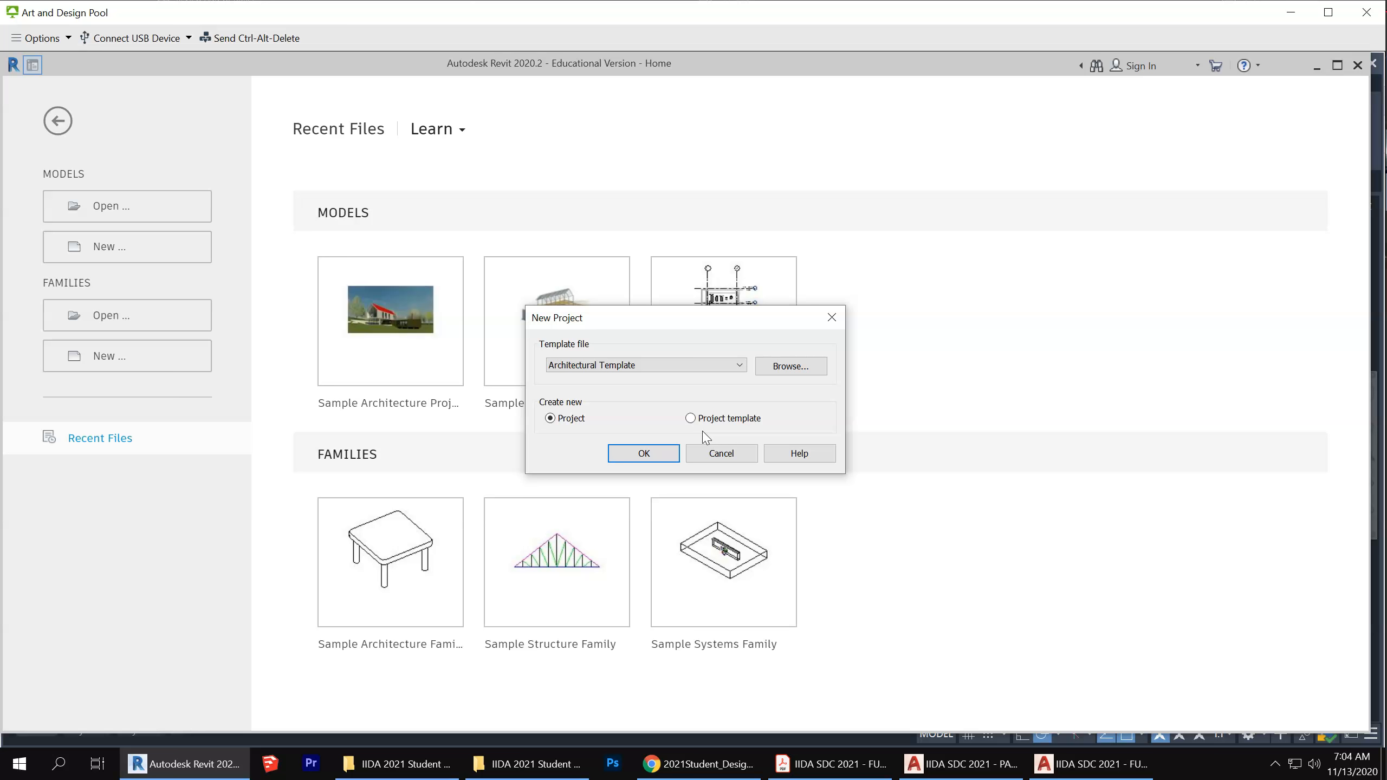
left_click(640, 455)
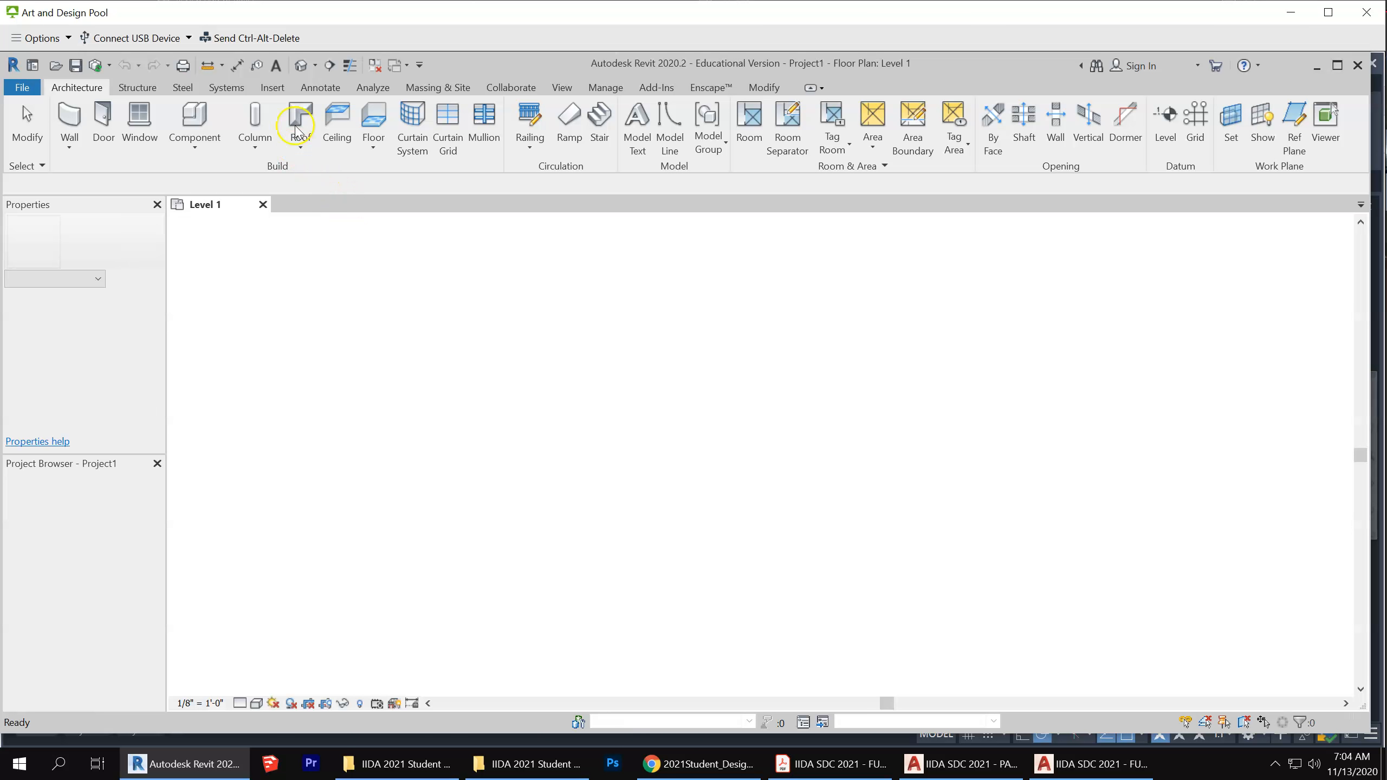
Start linking a CAD file and browse from the desktop through Instructor Handouts to the instructor's folder
left_click(274, 88)
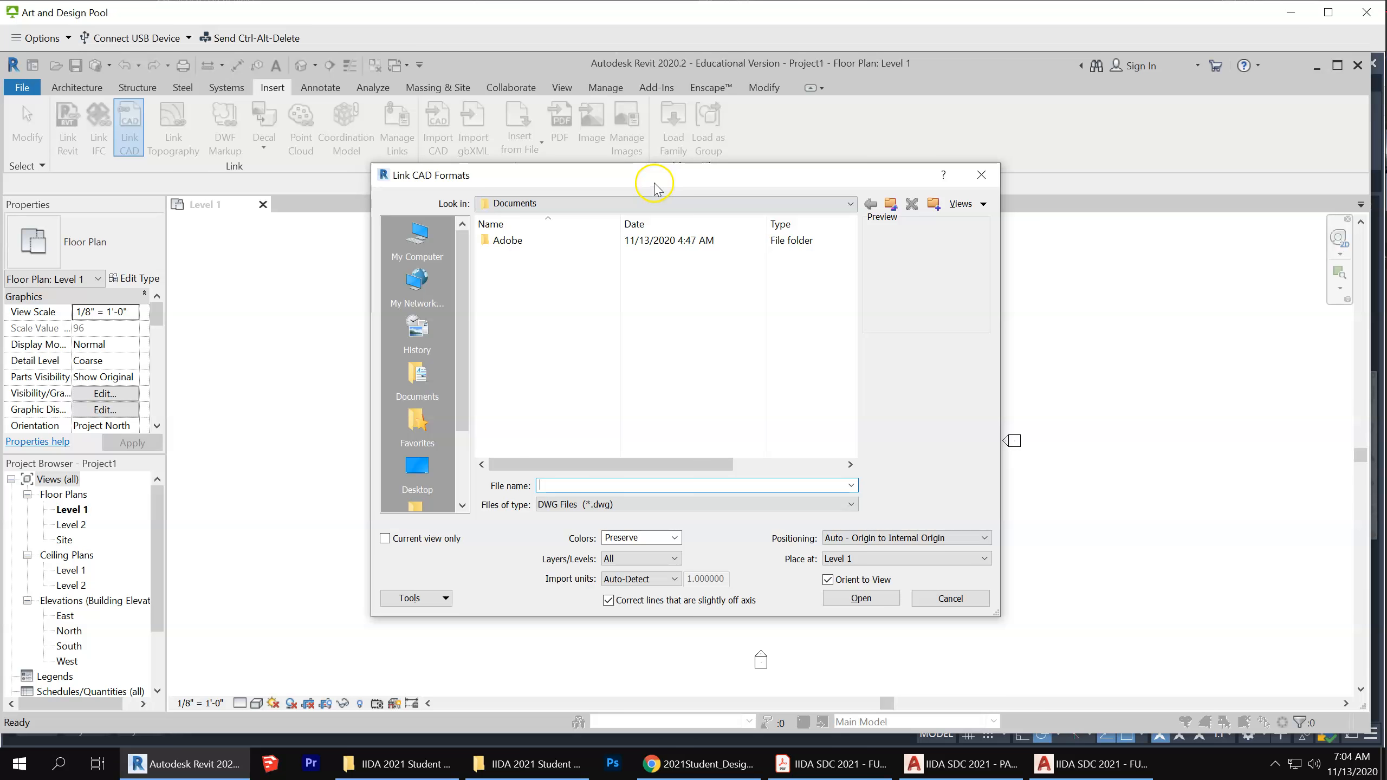
left_click(657, 203)
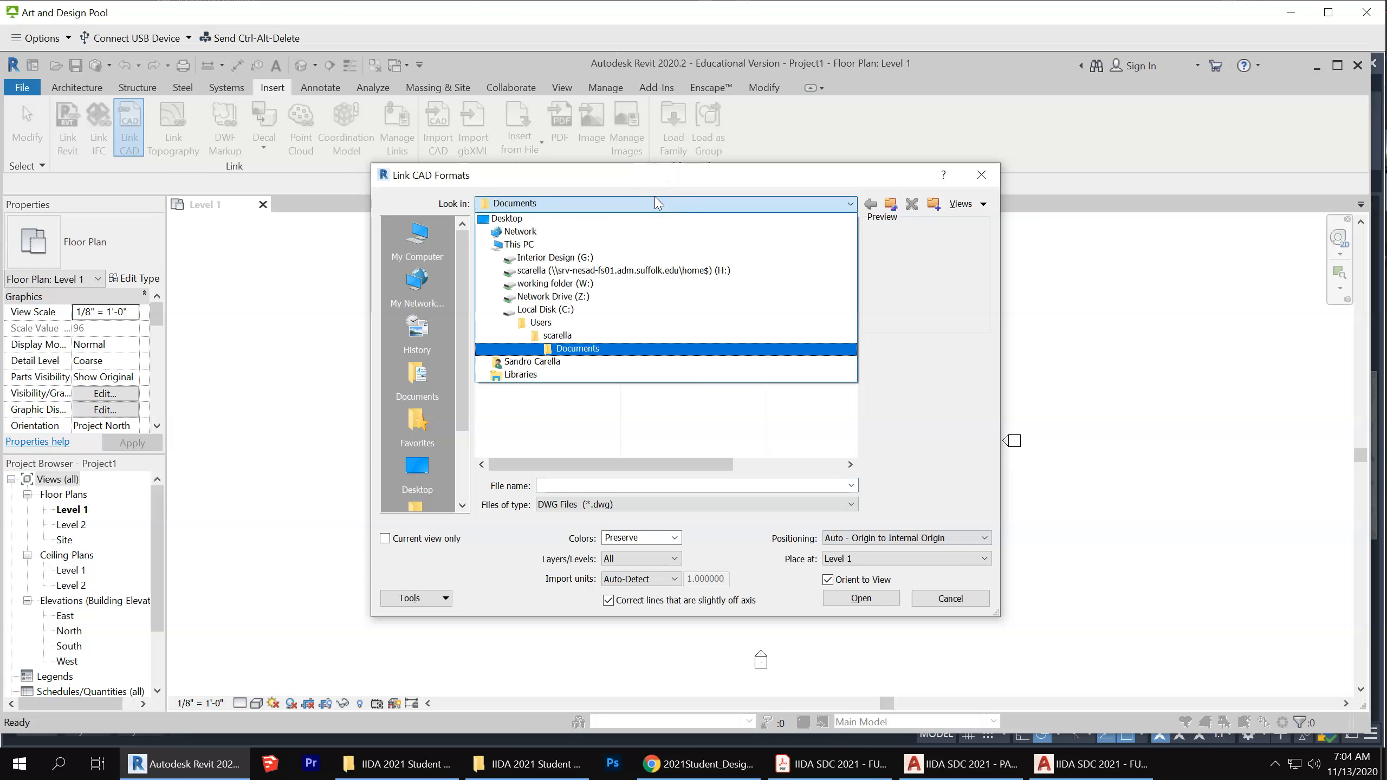
left_click(634, 233)
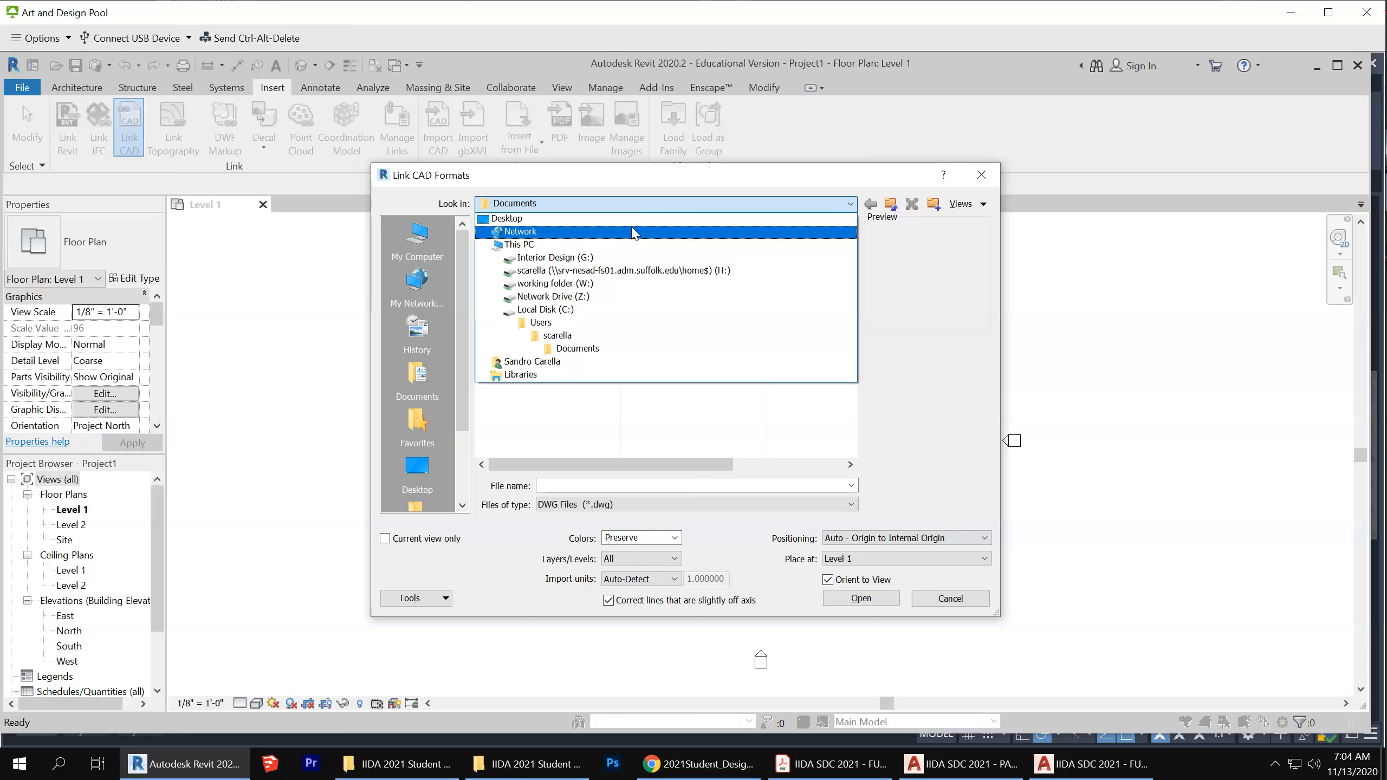
left_click(632, 224)
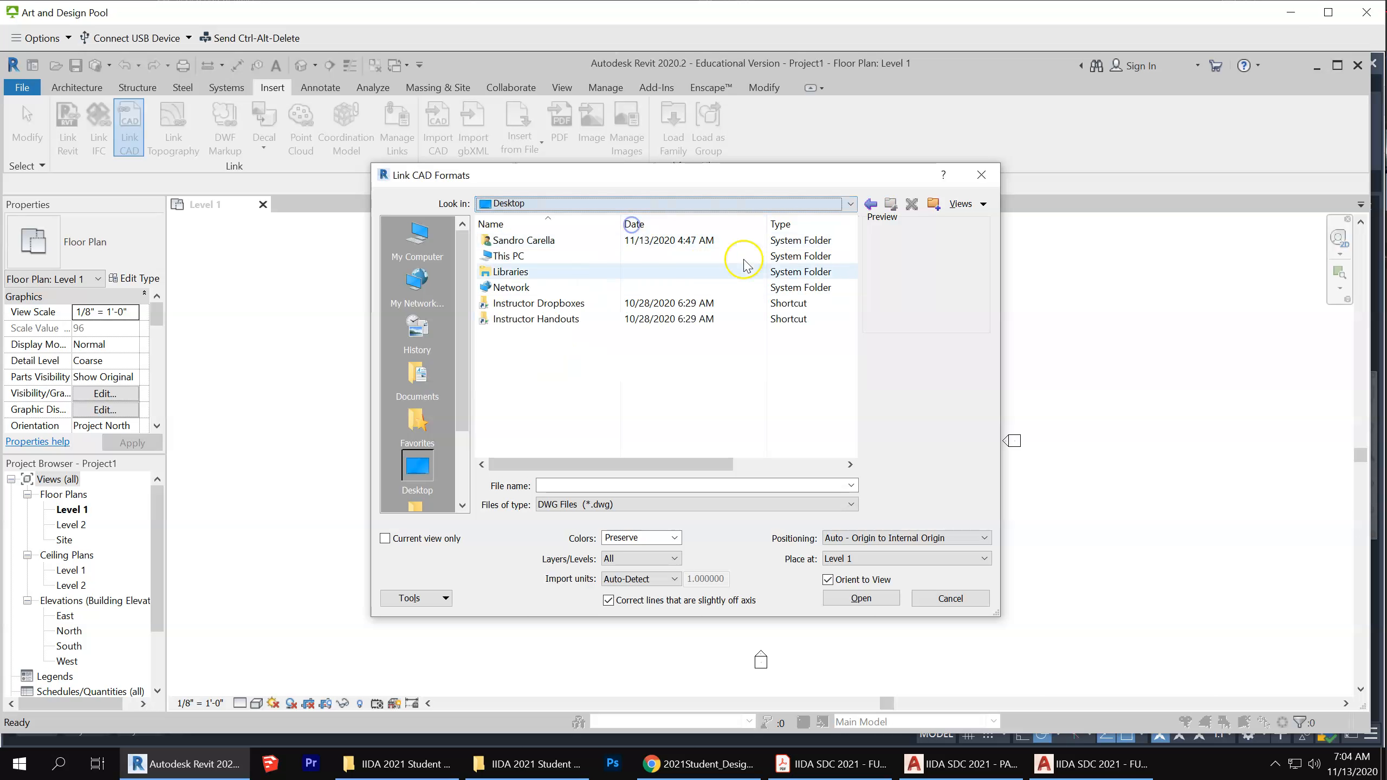
double_click(580, 322)
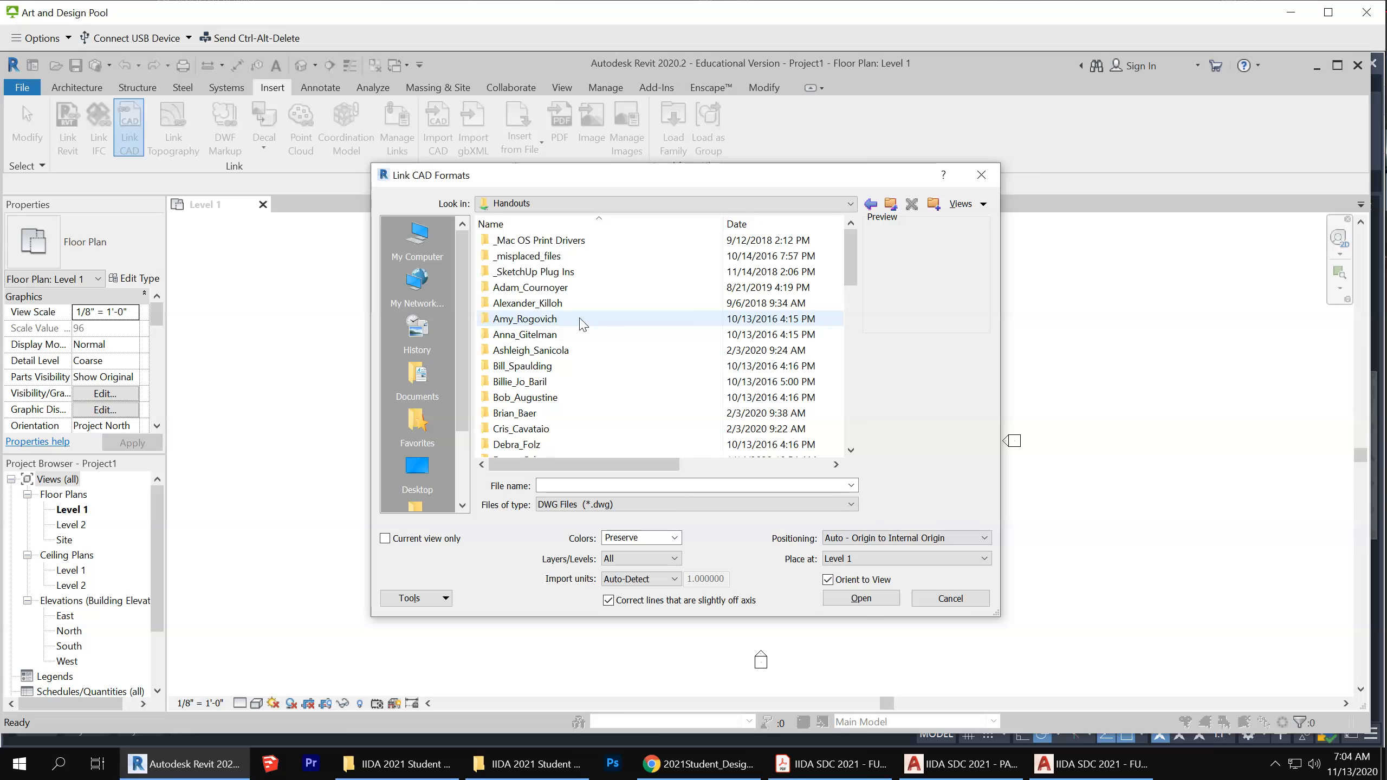
scroll(629, 333, "down", 14)
left_click(576, 319)
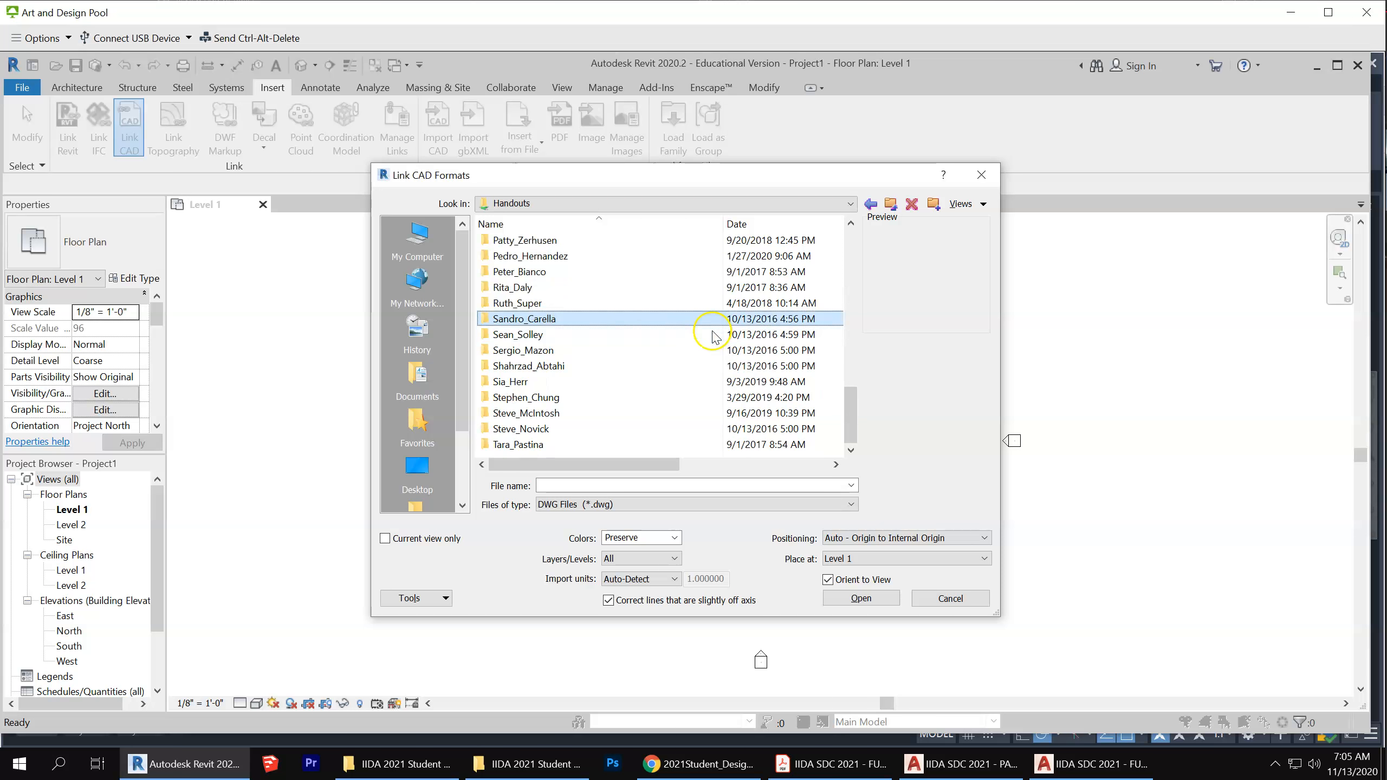
double_click(576, 319)
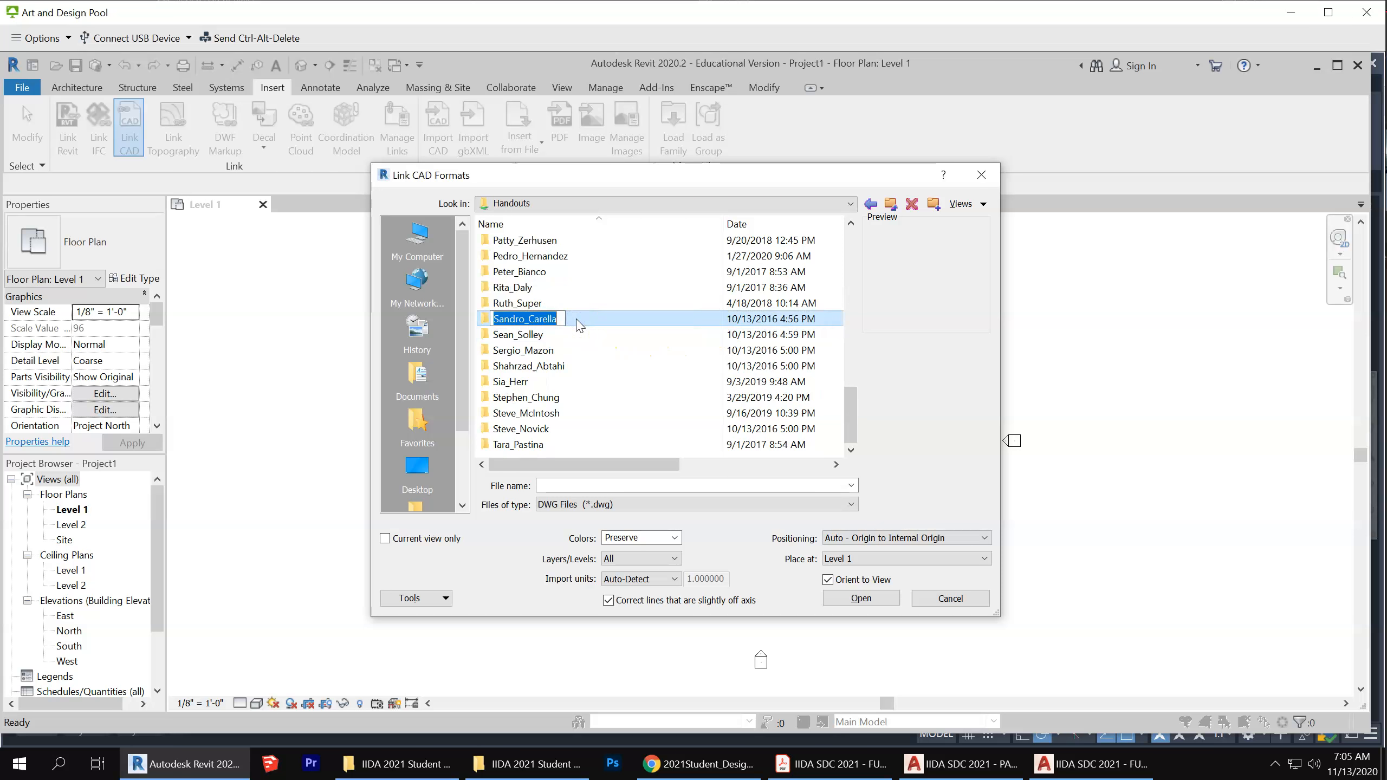
double_click(619, 319)
double_click(633, 321)
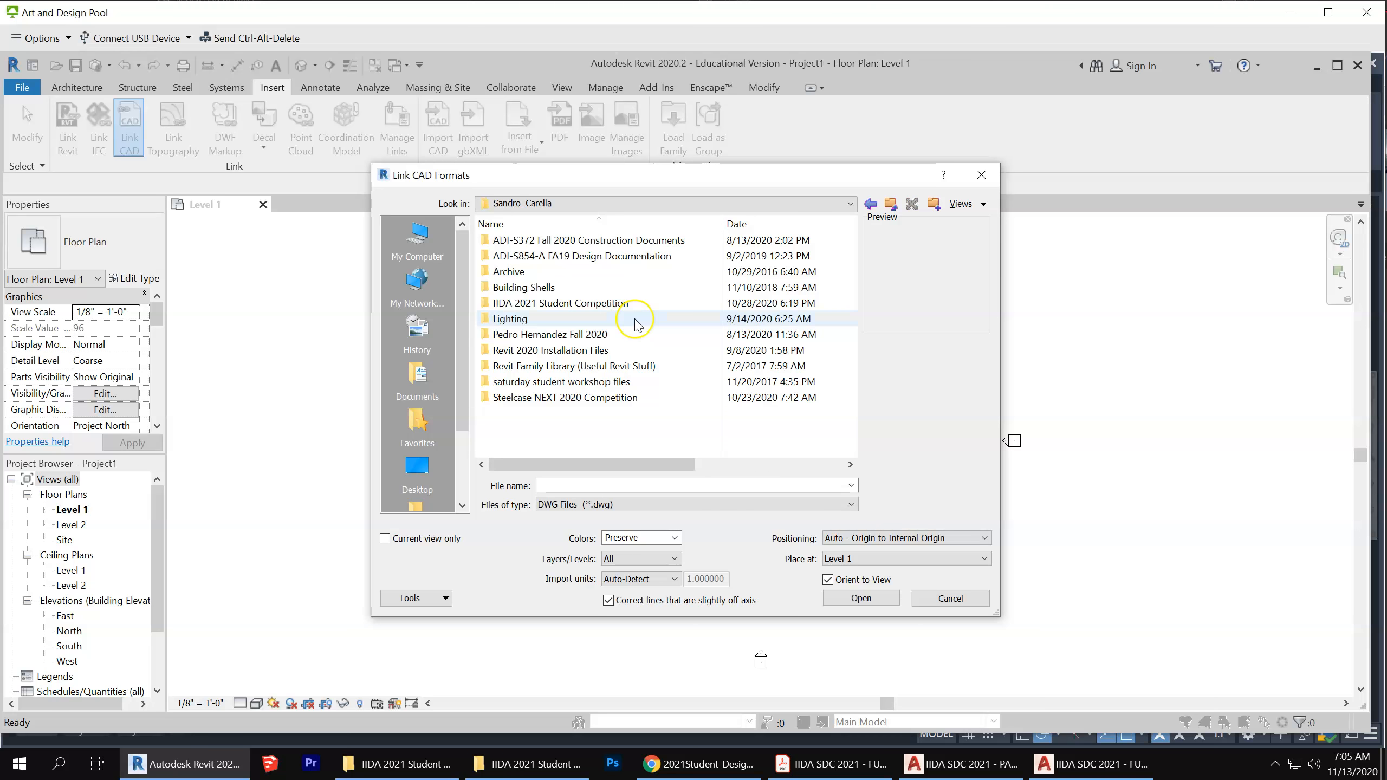
left_click(626, 397)
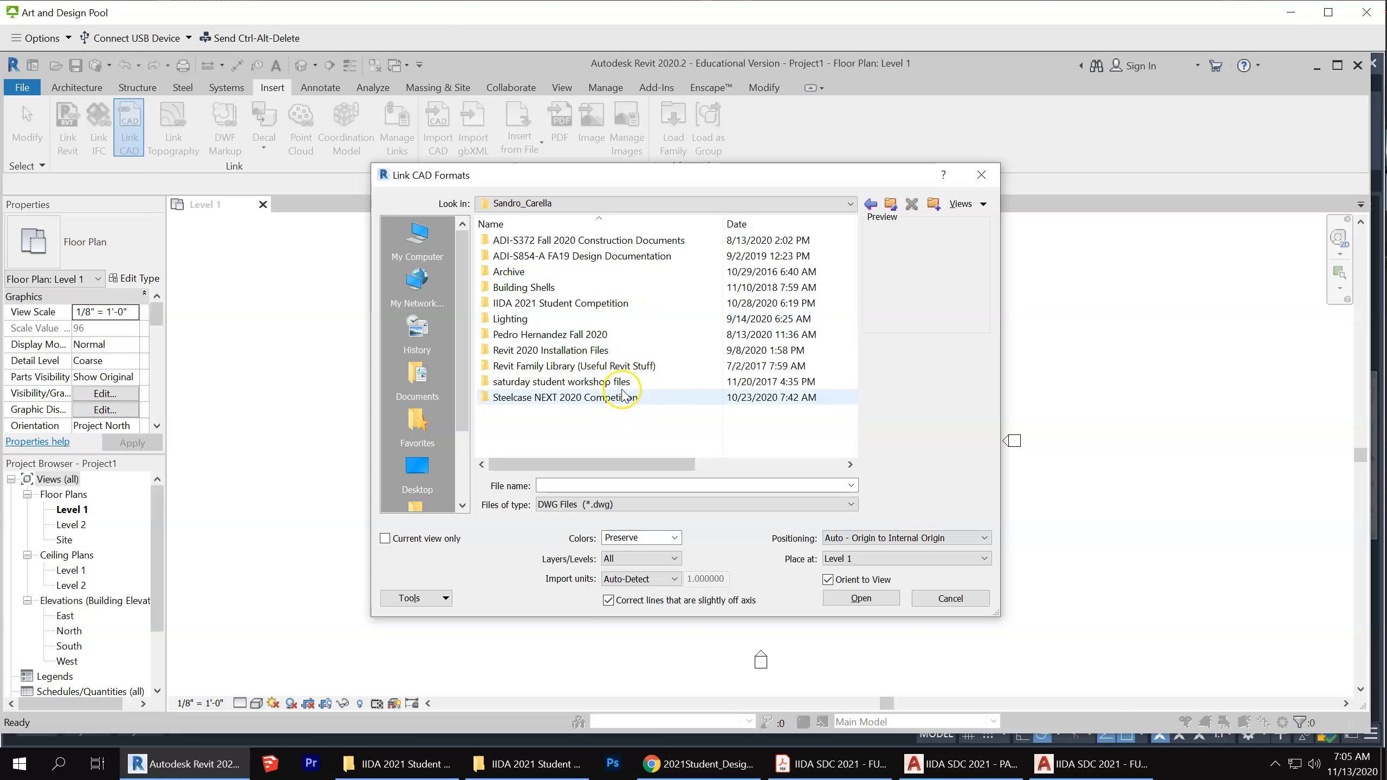
left_click(641, 355)
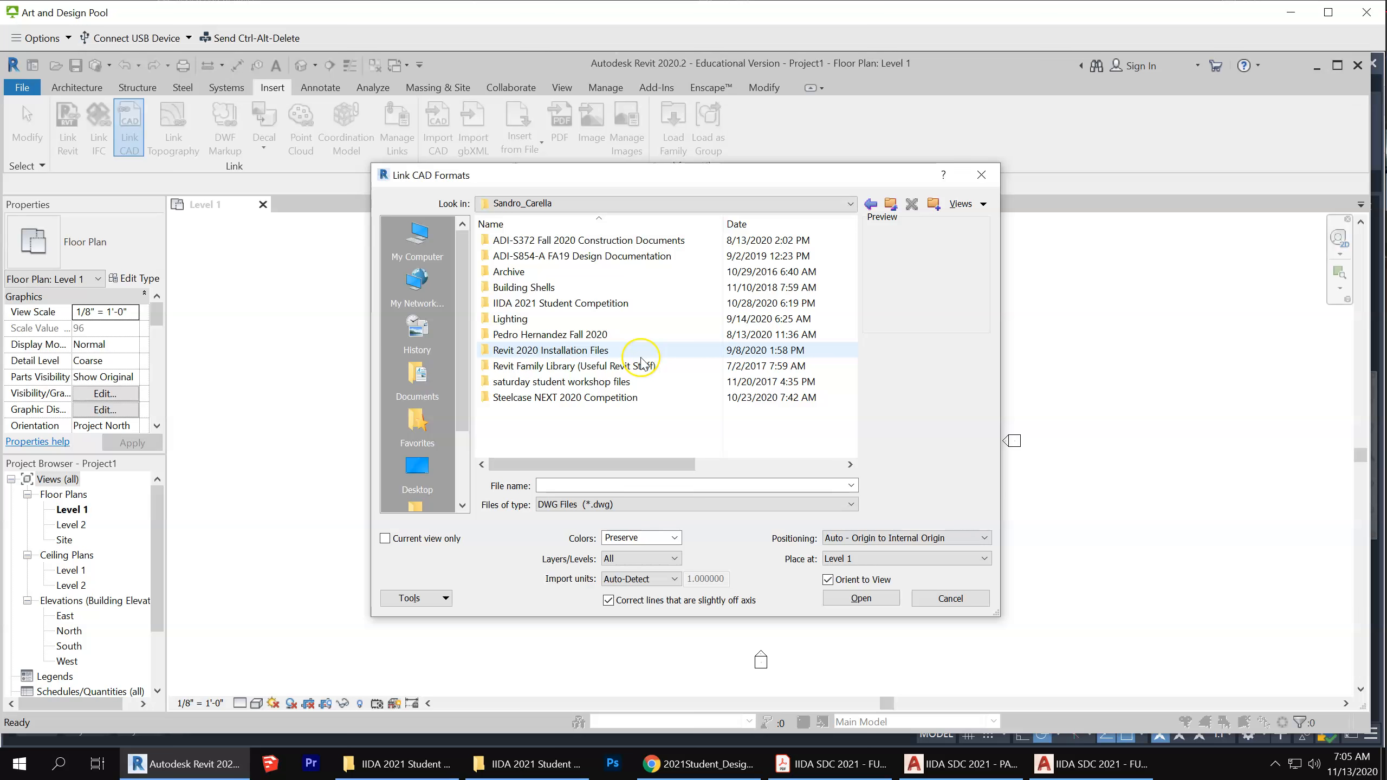
left_click(644, 368)
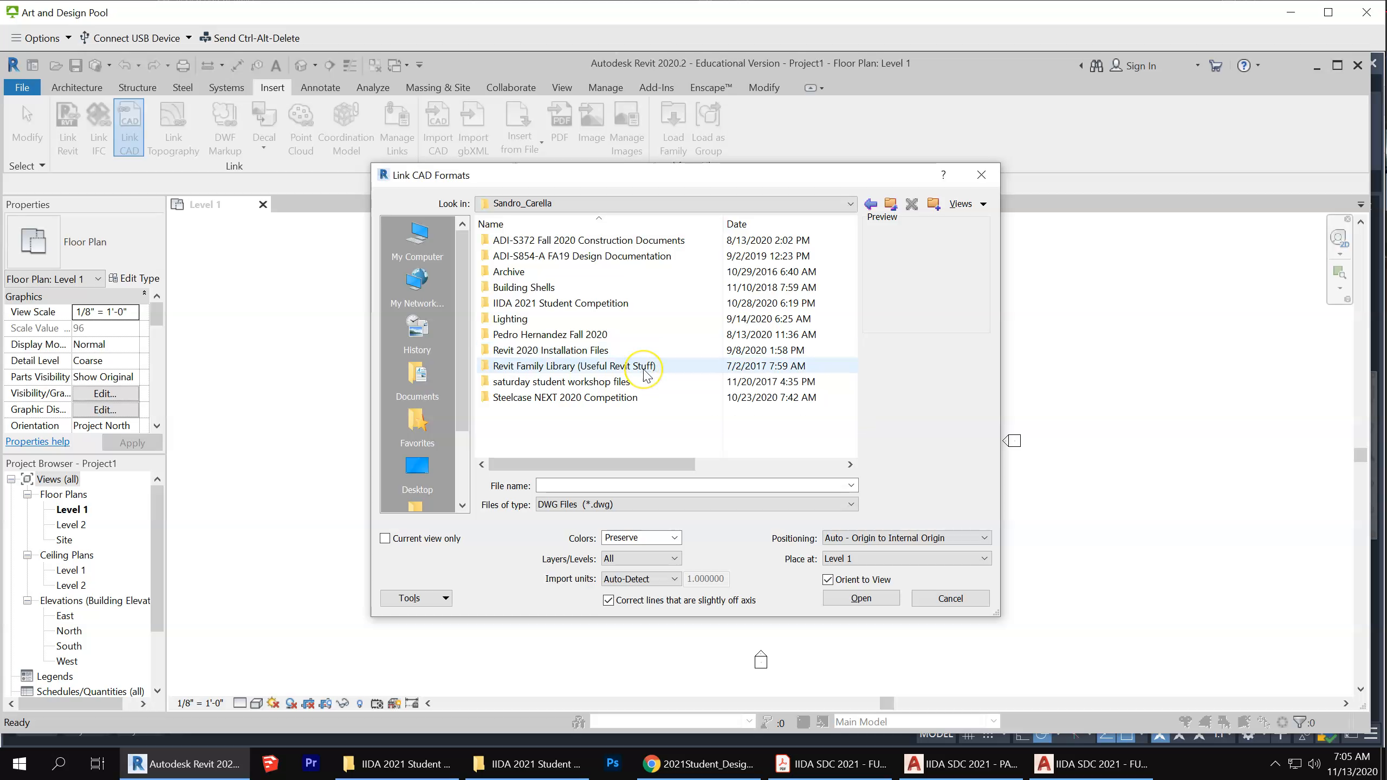
left_click(616, 282)
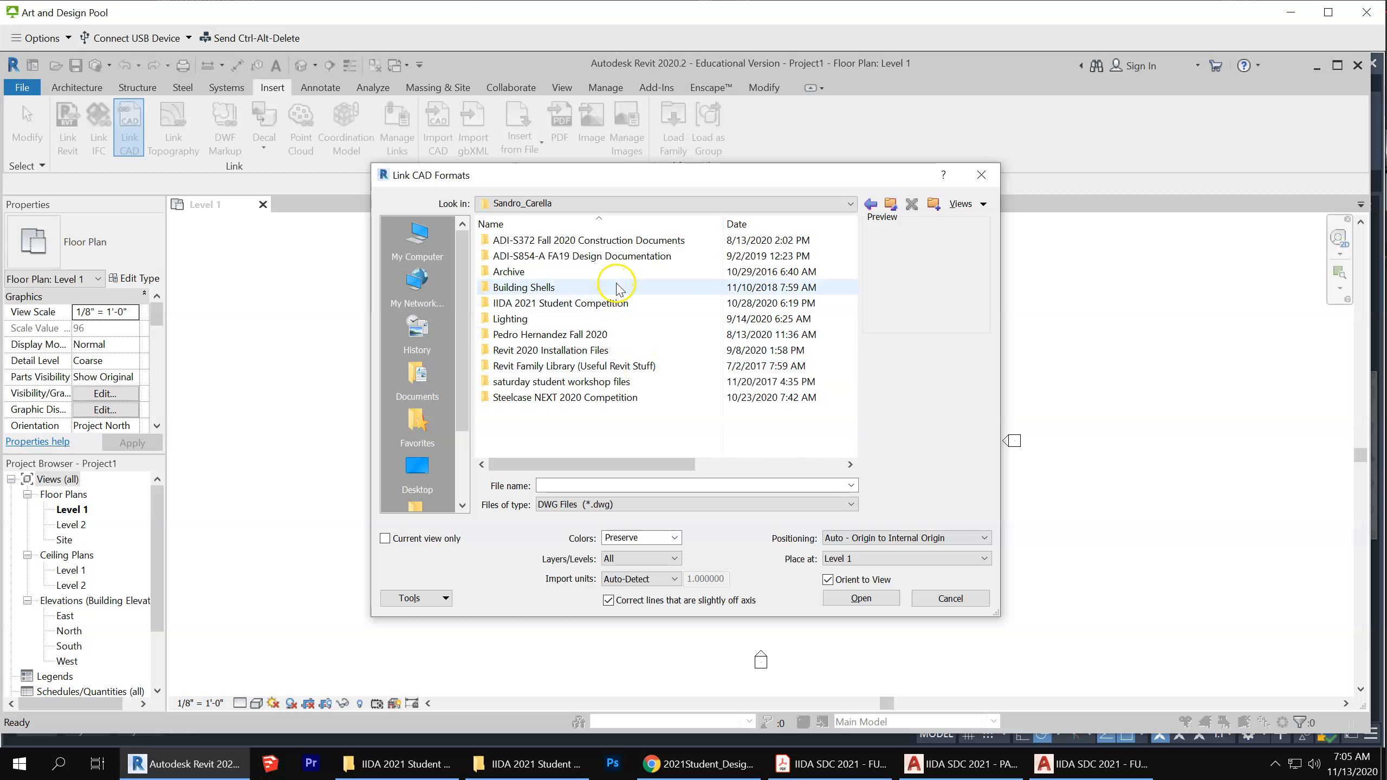
left_click(642, 401)
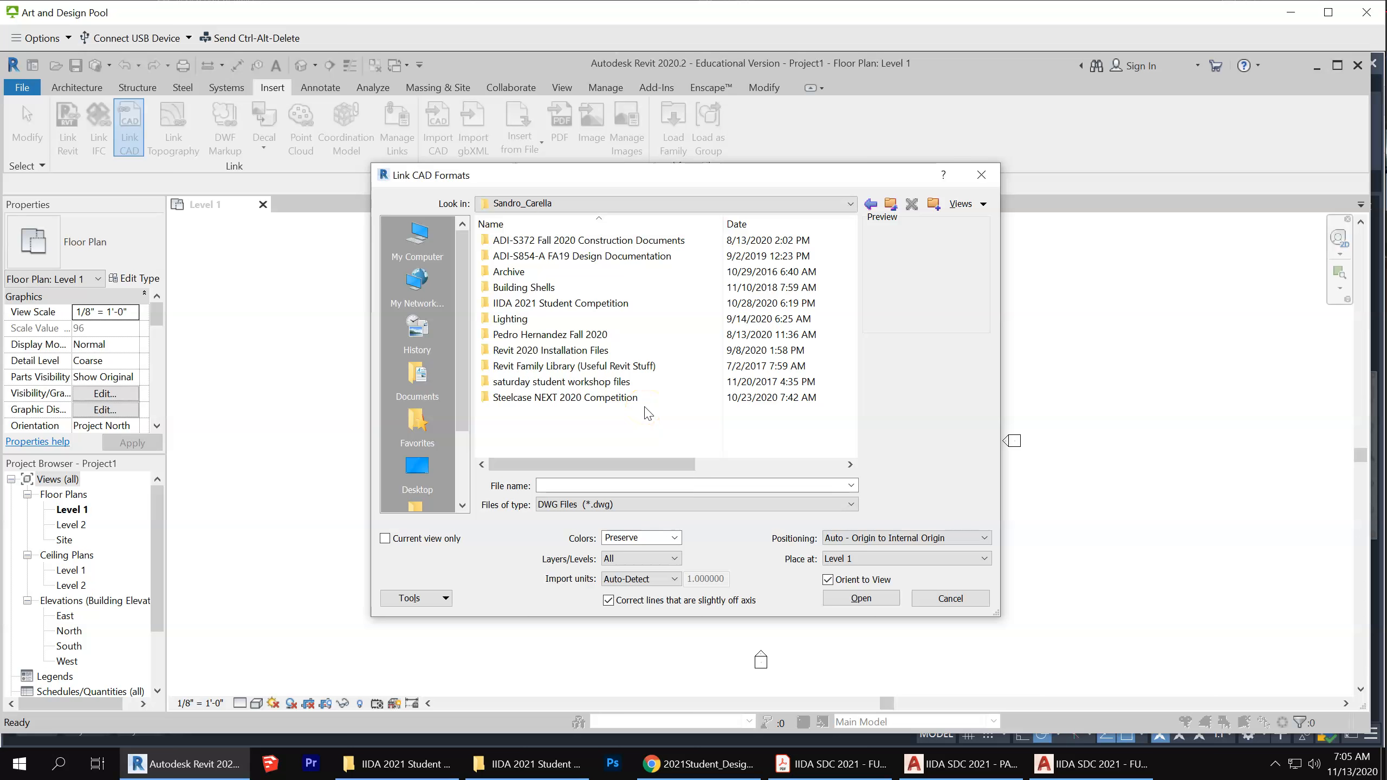
Link the IIDA SDC 2021 - FULL RENOVATION drawing from the IIDA 2021 Student Competition folder, placed at Level 1
double_click(594, 304)
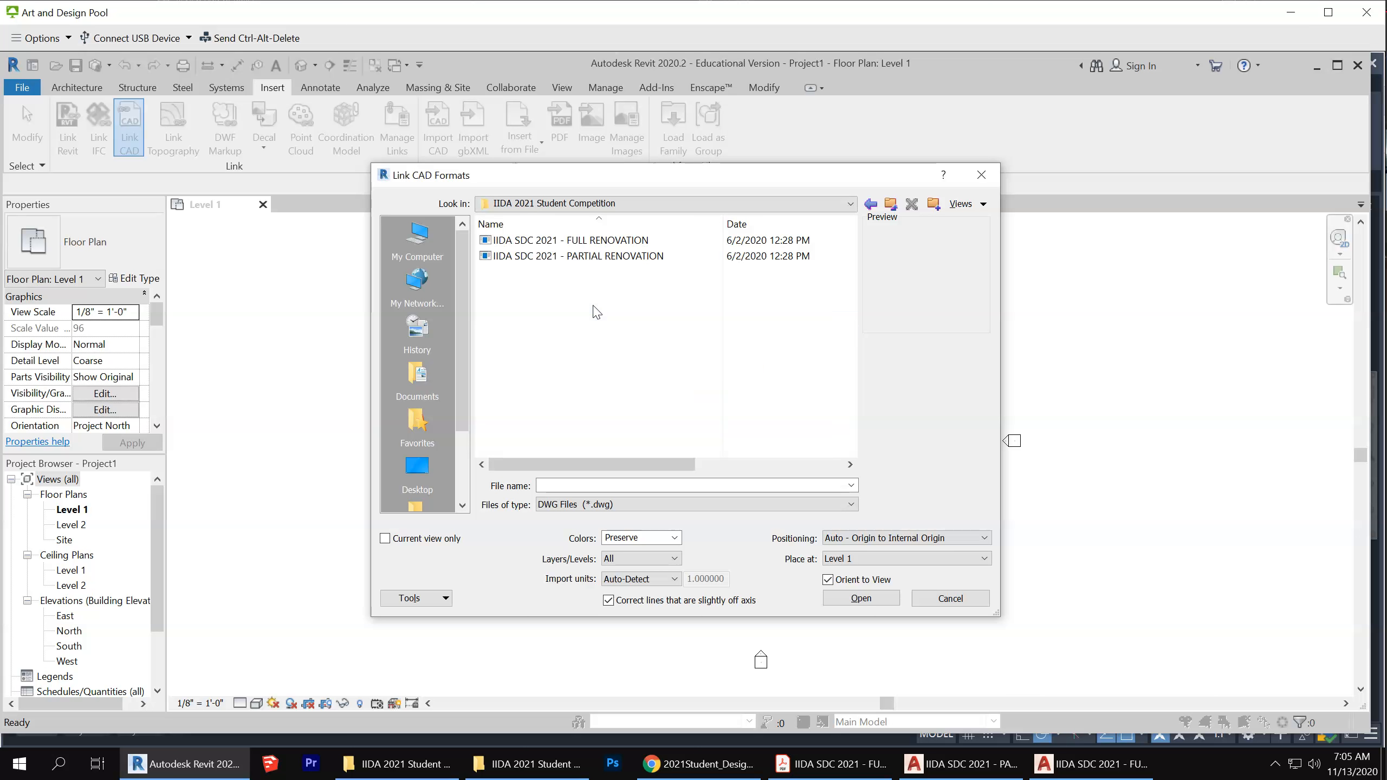
left_click(637, 240)
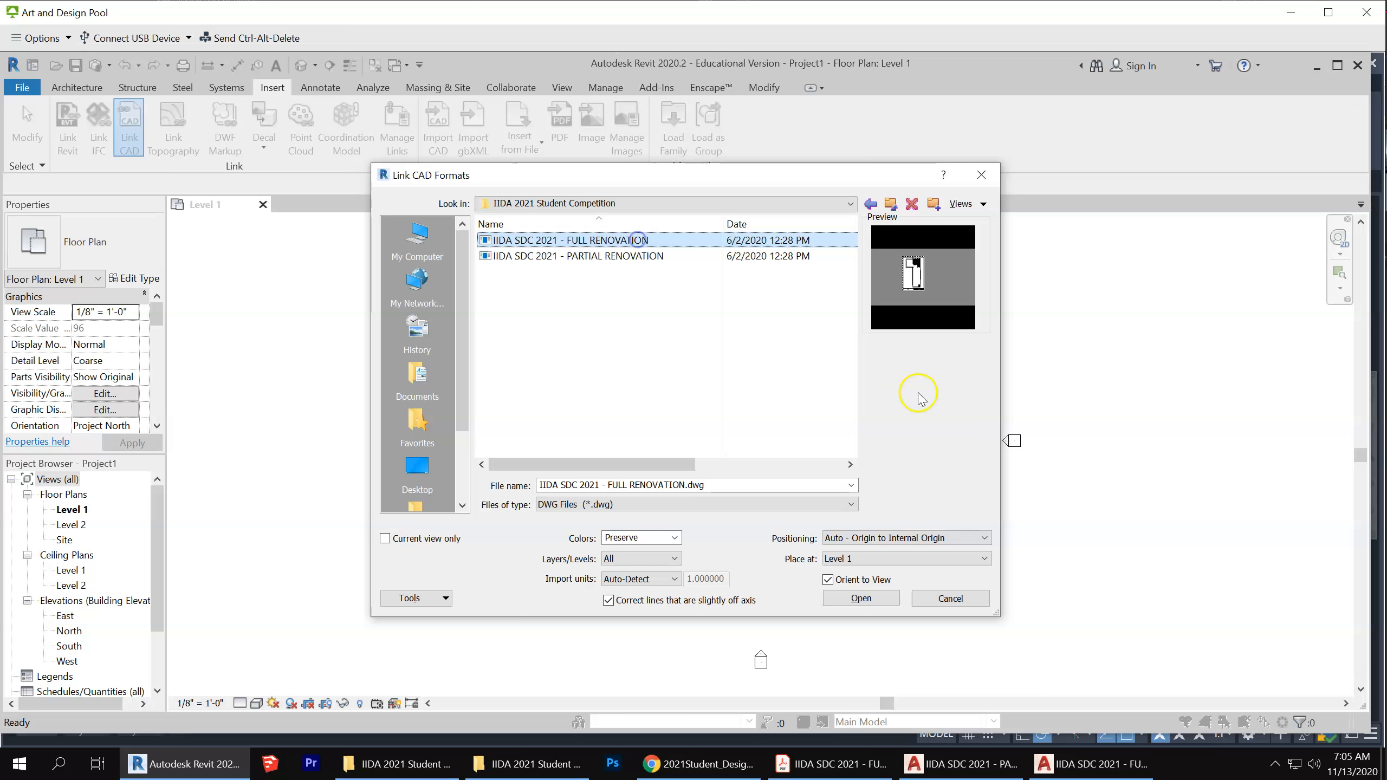
left_click(881, 598)
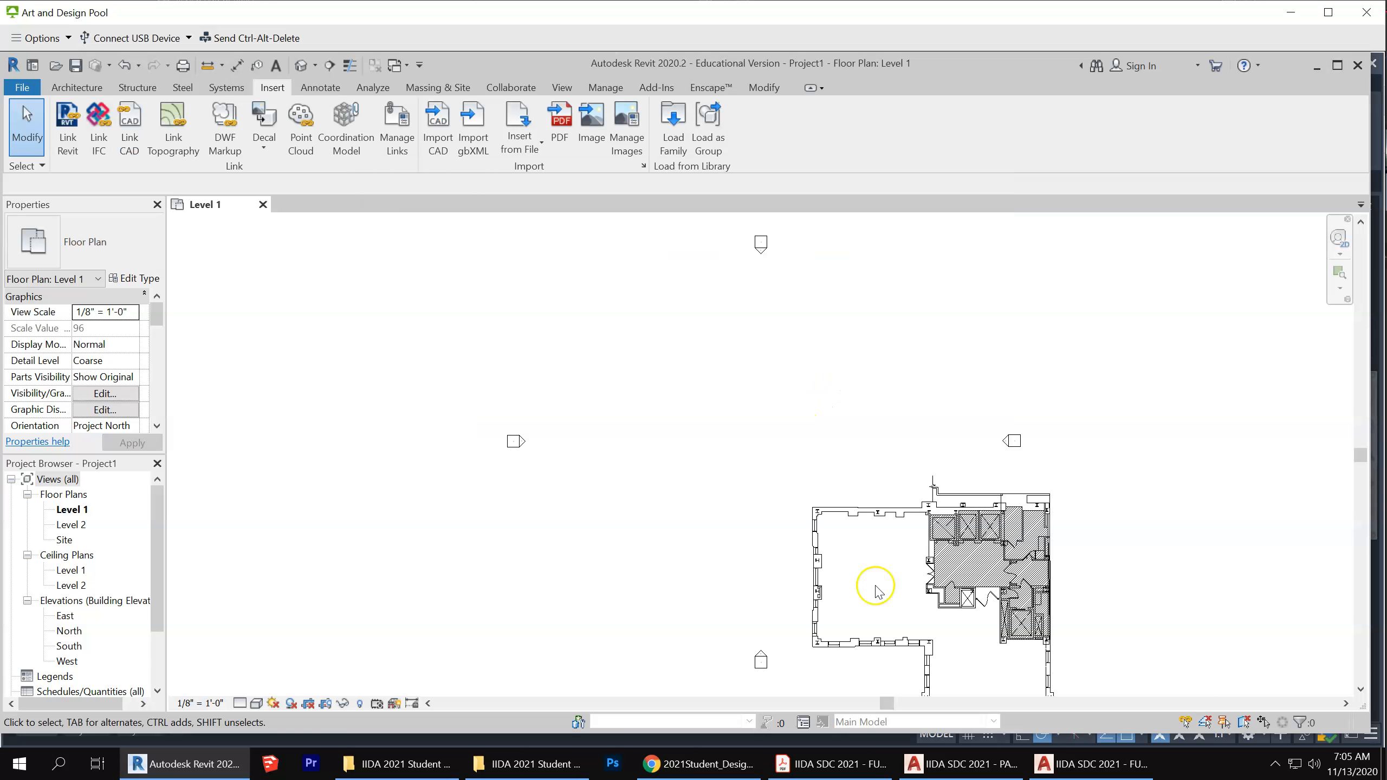
Unpin the linked FULL RENOVATION plan and move it up between the east and west elevation markers
scroll(796, 407, "down", 5)
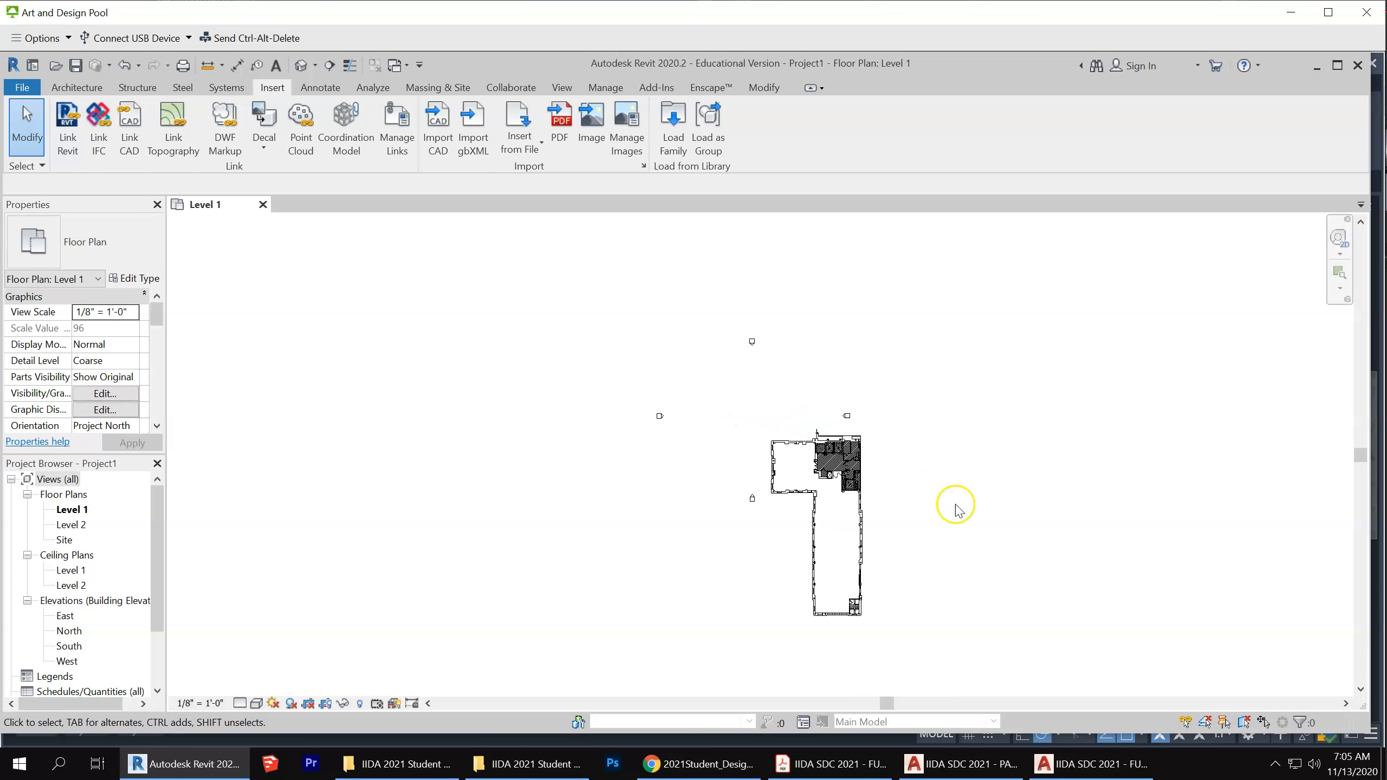
left_click(859, 476)
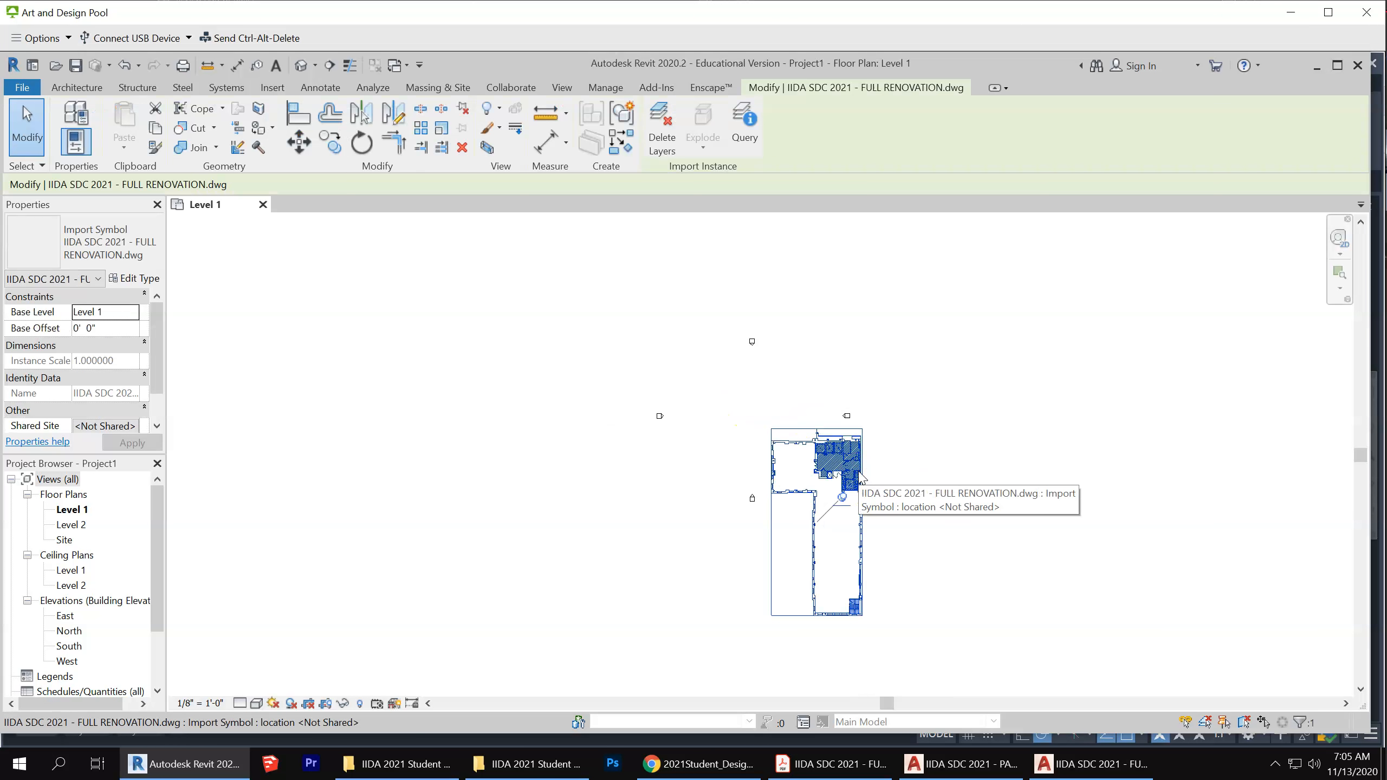
left_click(843, 498)
scroll(927, 533, "up", 3)
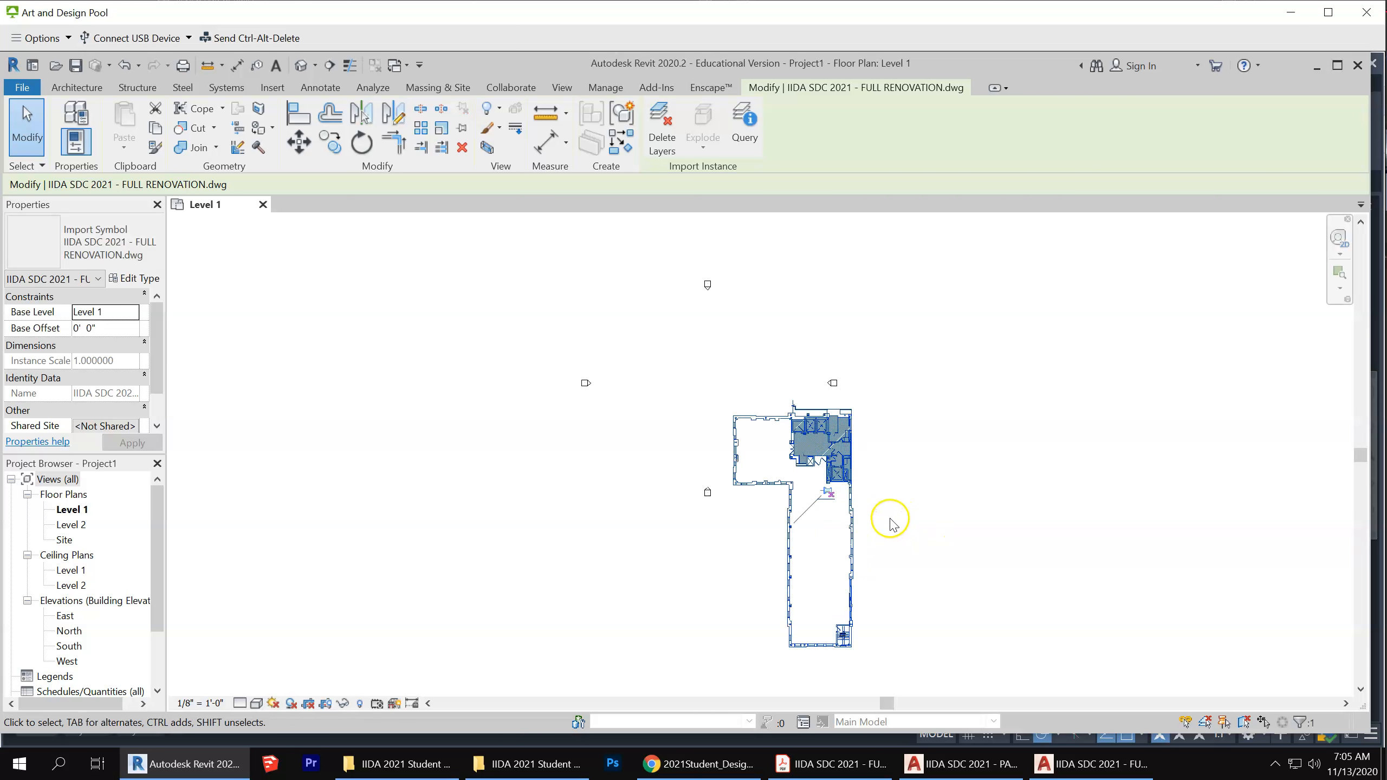
left_click_drag(825, 449, 712, 328)
left_click(891, 514)
Move the south elevation marker below the plan's lower end and check the view lines of all four elevation markers
left_click_drag(610, 463, 690, 584)
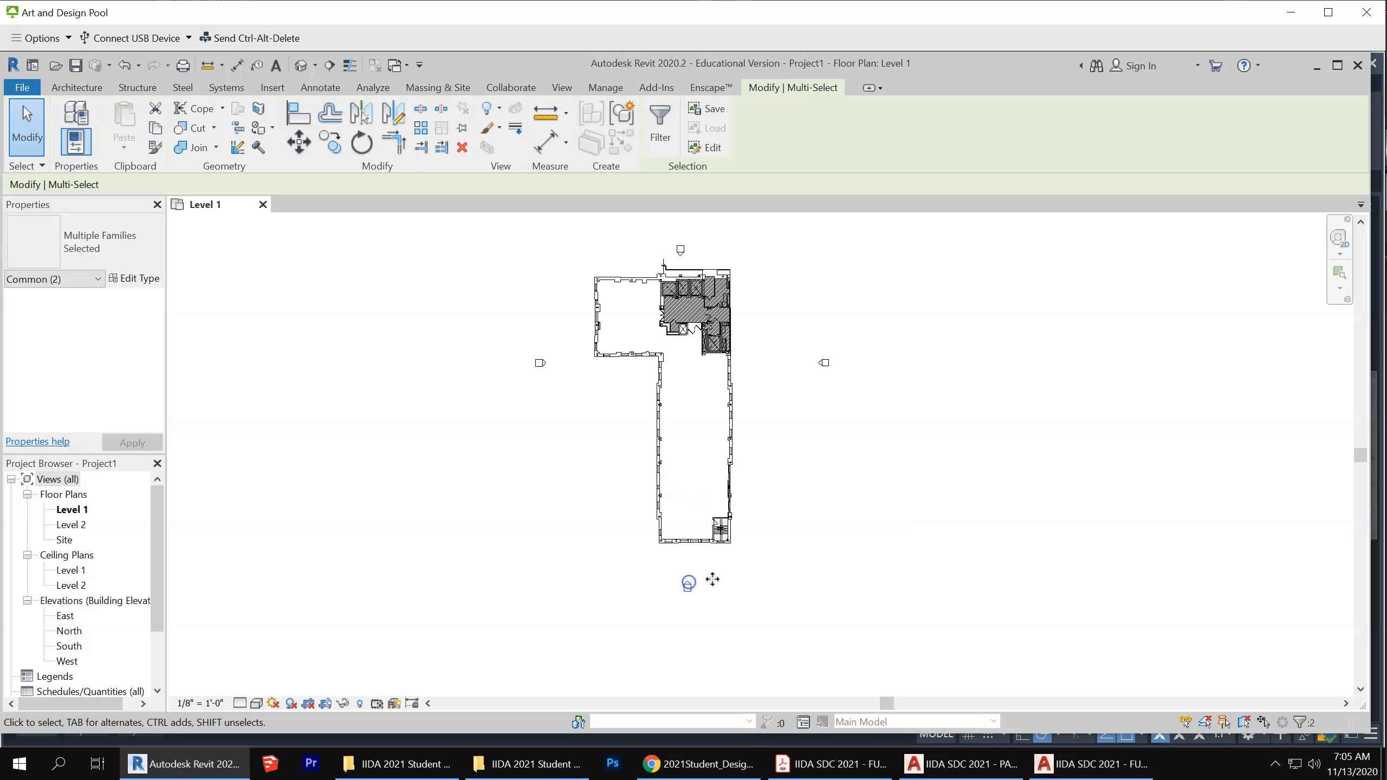
left_click(810, 577)
left_click(822, 365)
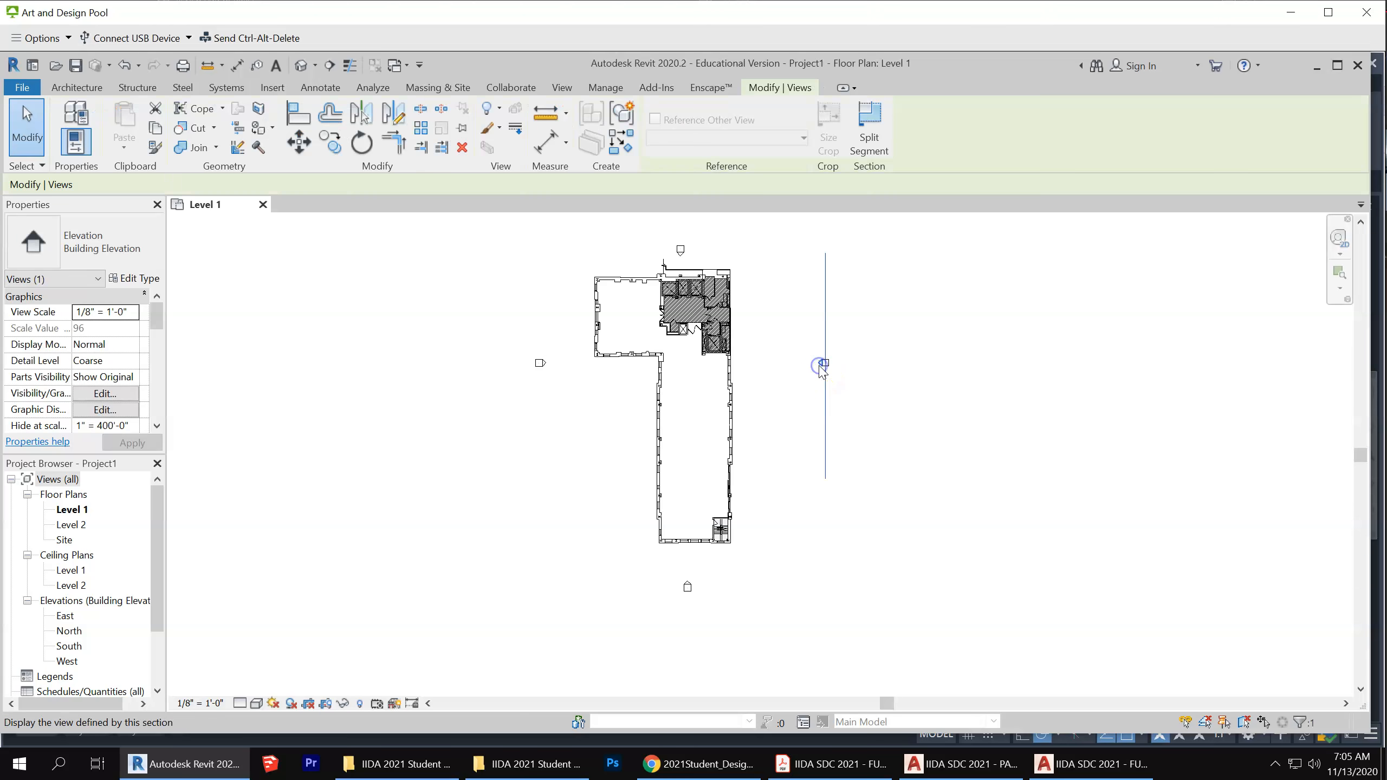
left_click(681, 251)
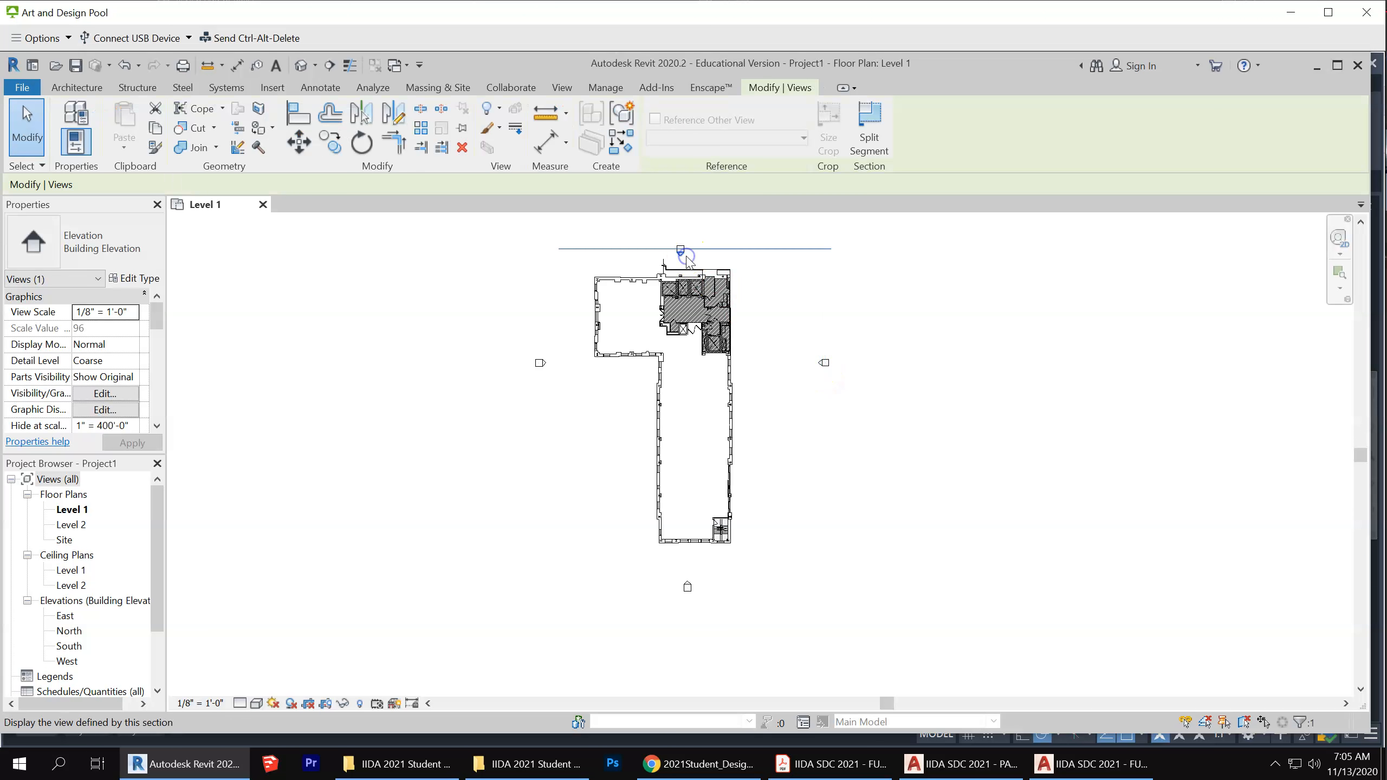
left_click(542, 365)
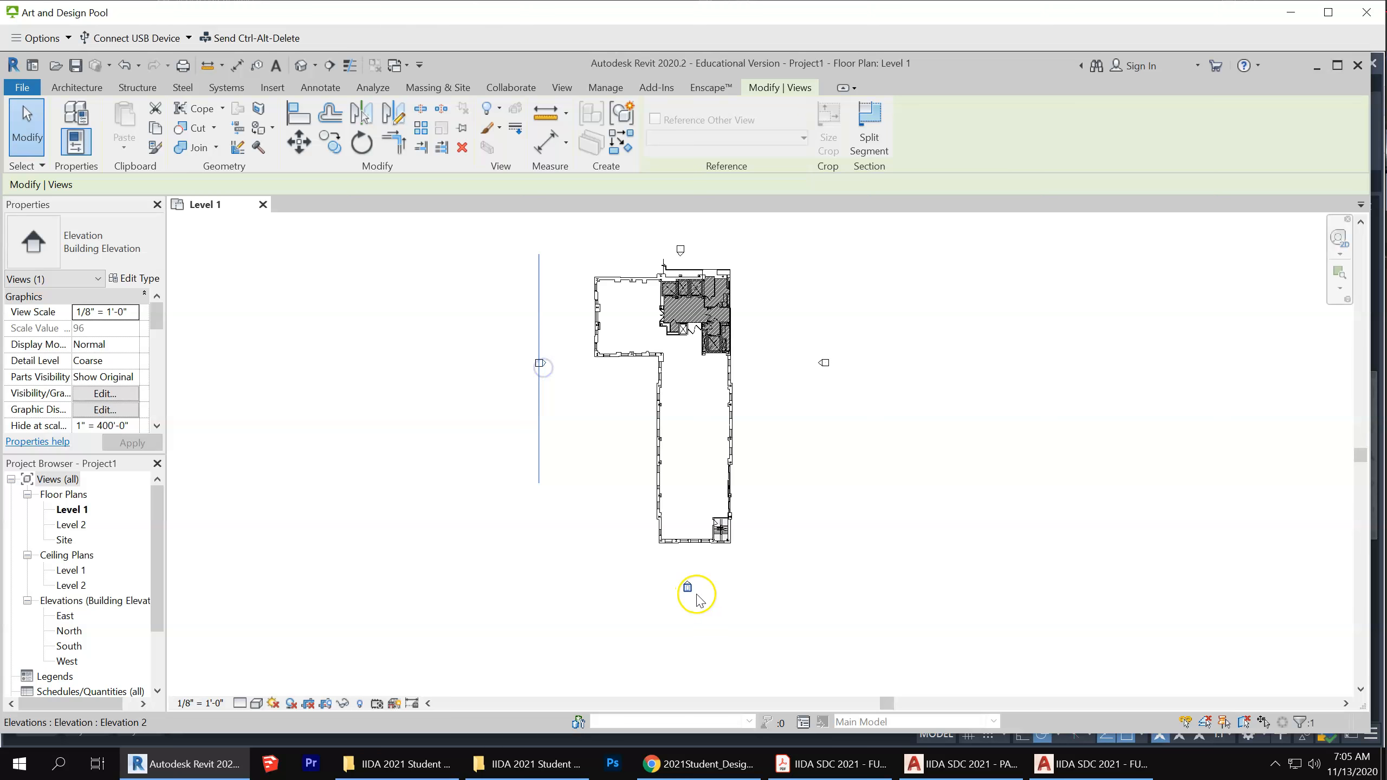
left_click(689, 585)
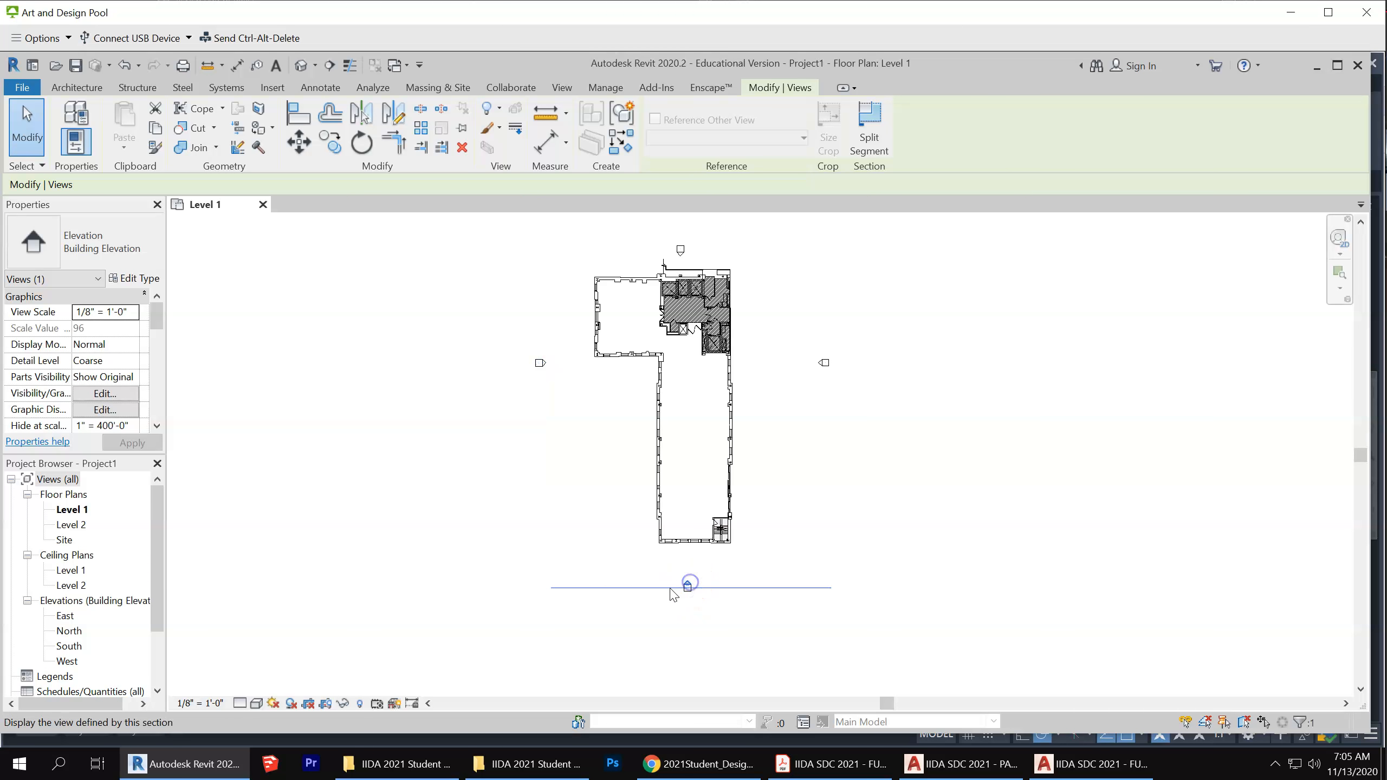
scroll(677, 590, "up", 2)
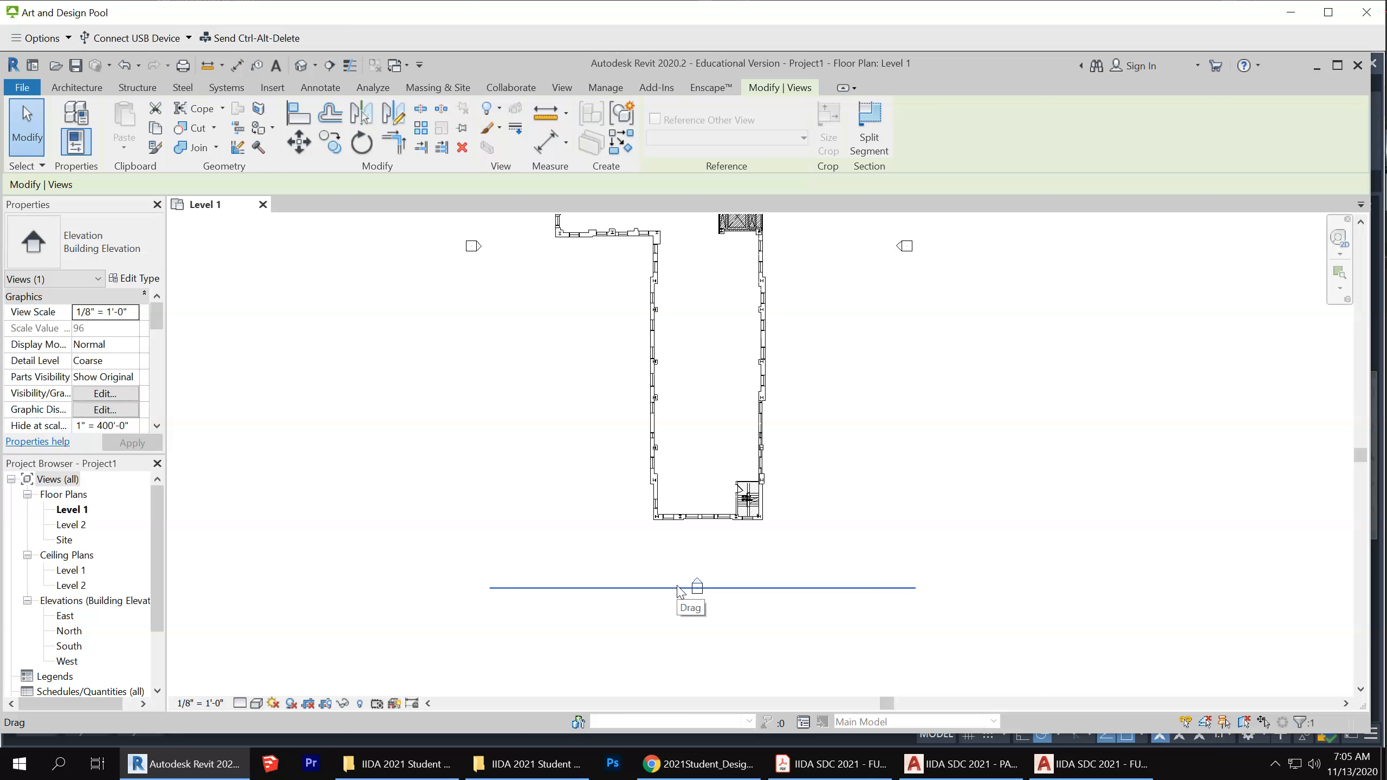
left_click(636, 493)
scroll(596, 519, "down", 2)
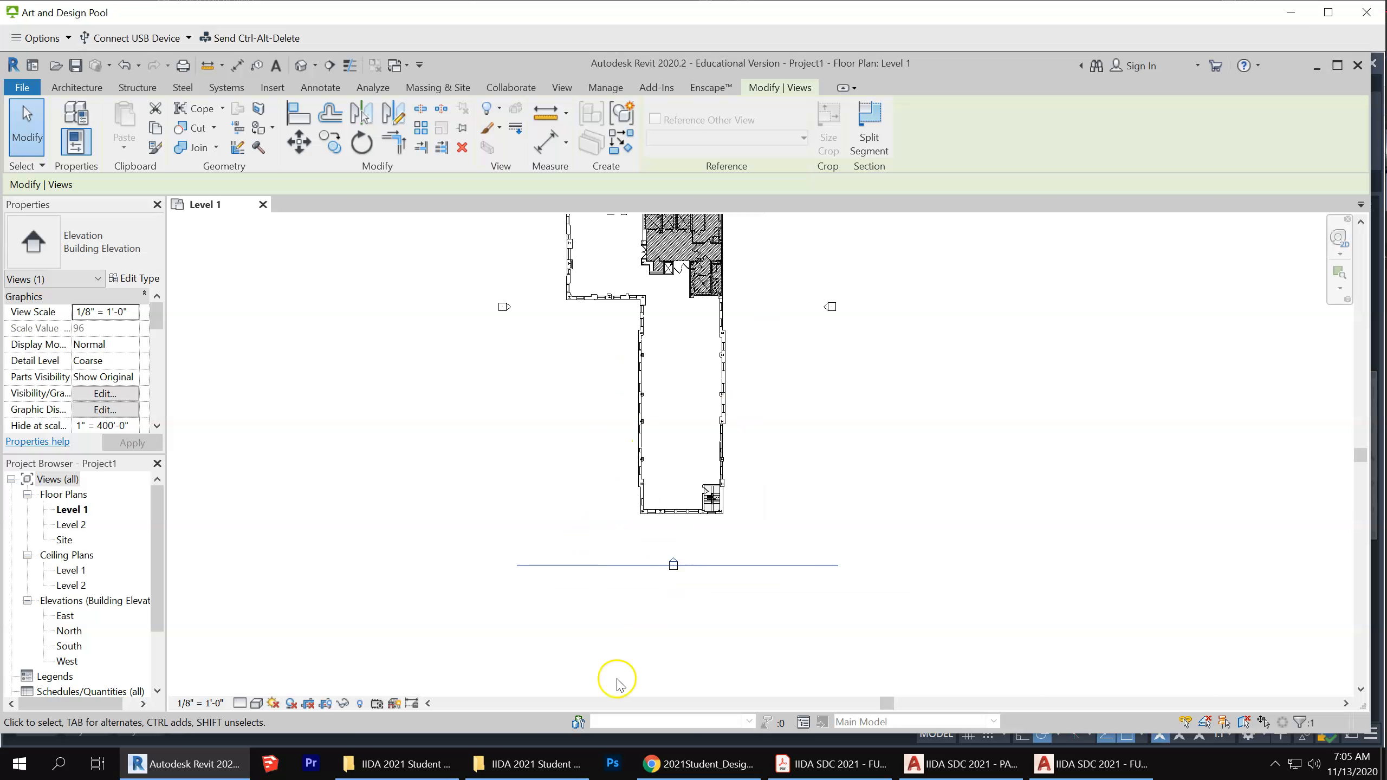
scroll(617, 683, "down", 1)
Draw a vertical grid line from the I-column in the plan's northwest corner down to just below the building's south end
scroll(633, 349, "up", 5)
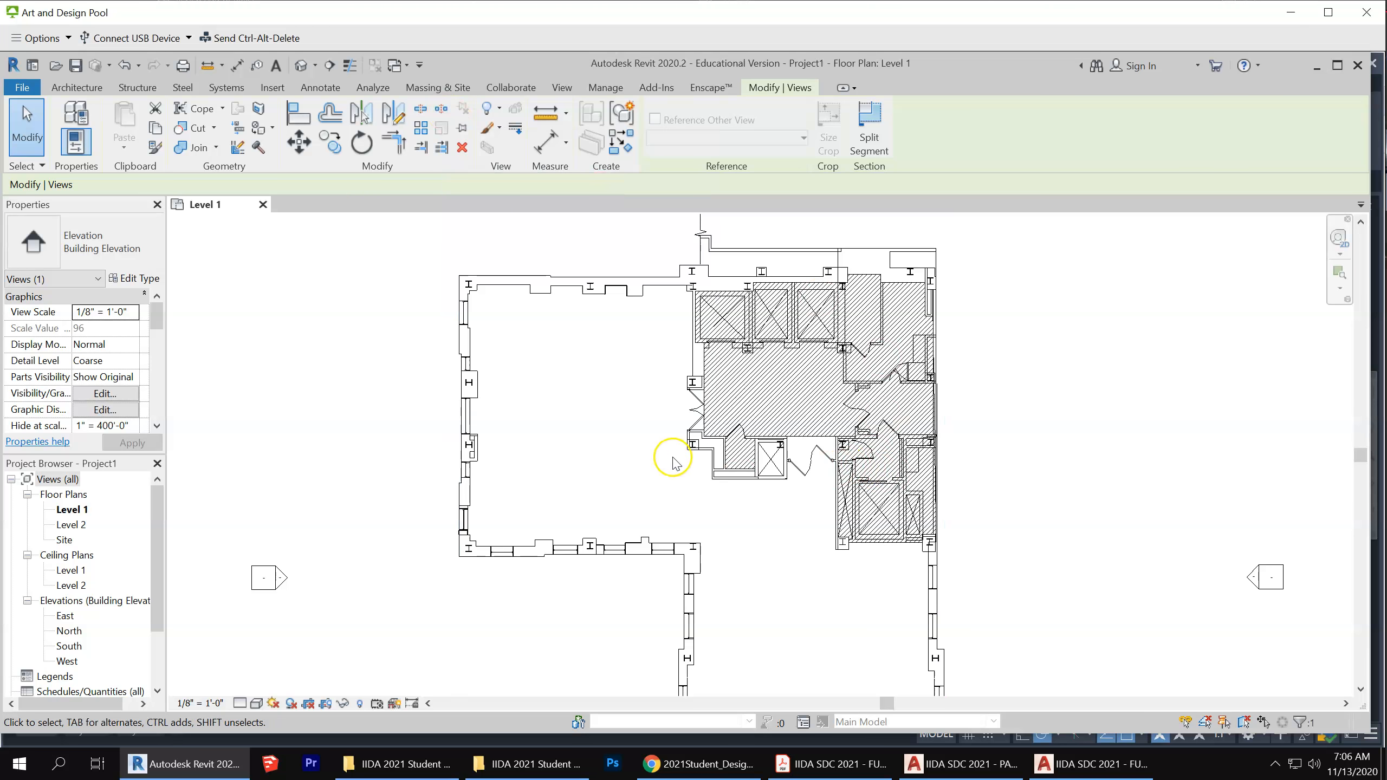
scroll(731, 421, "up", 2)
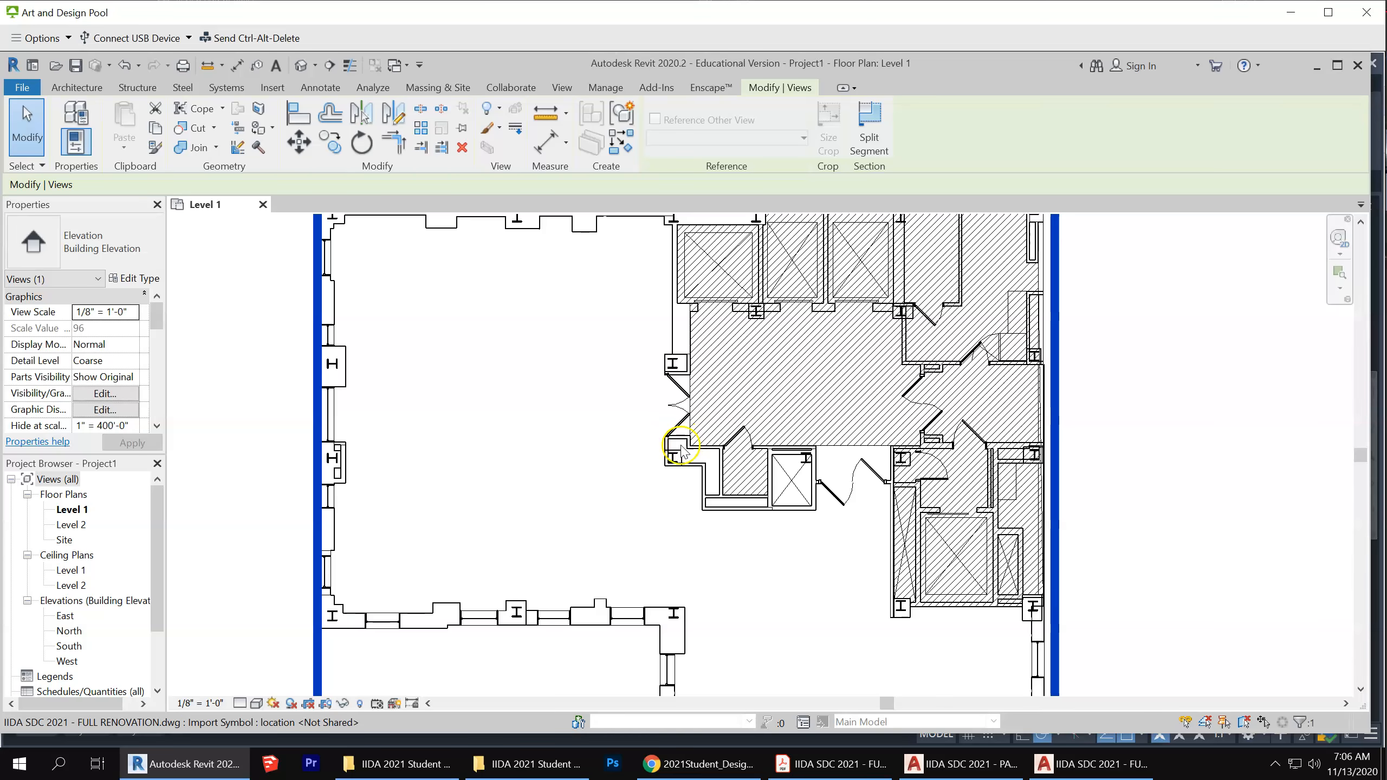
scroll(682, 449, "down", 1)
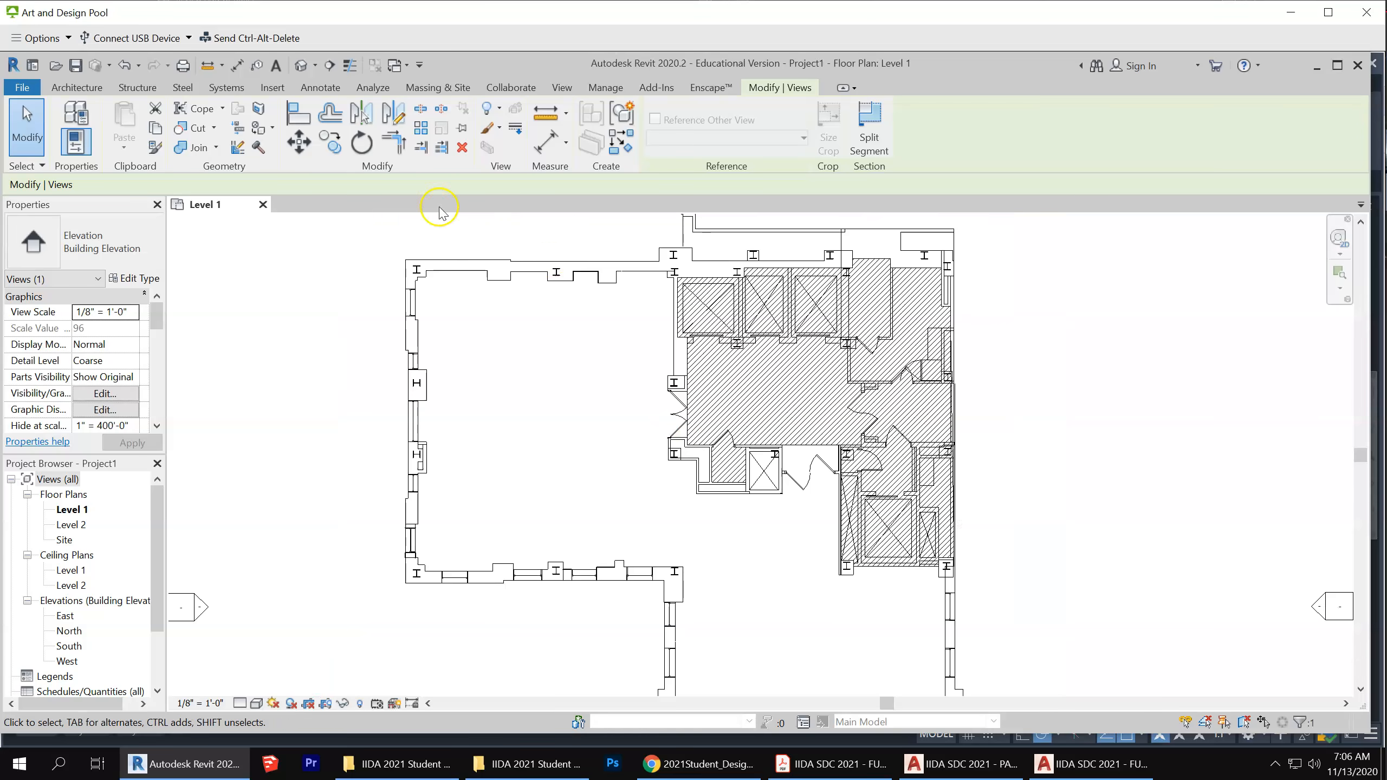
left_click(76, 87)
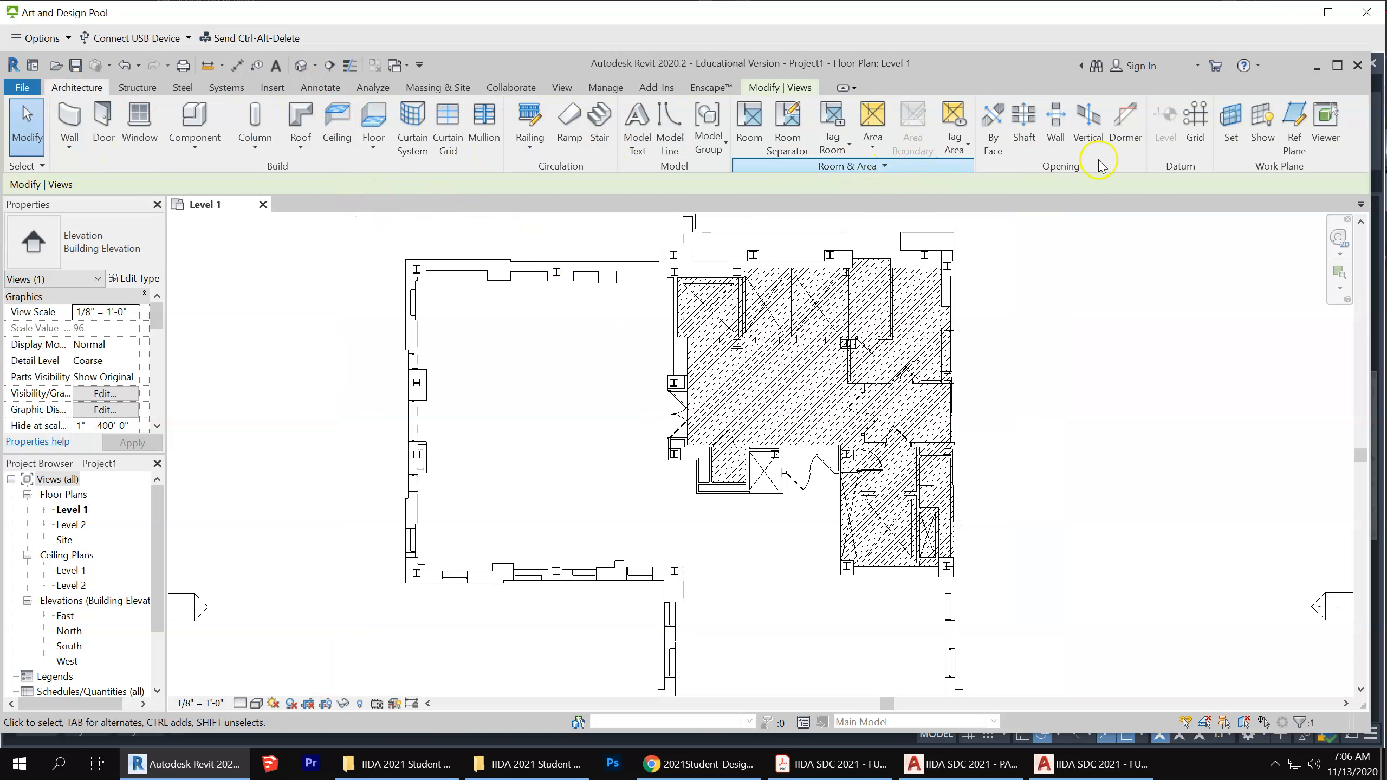
left_click(1192, 131)
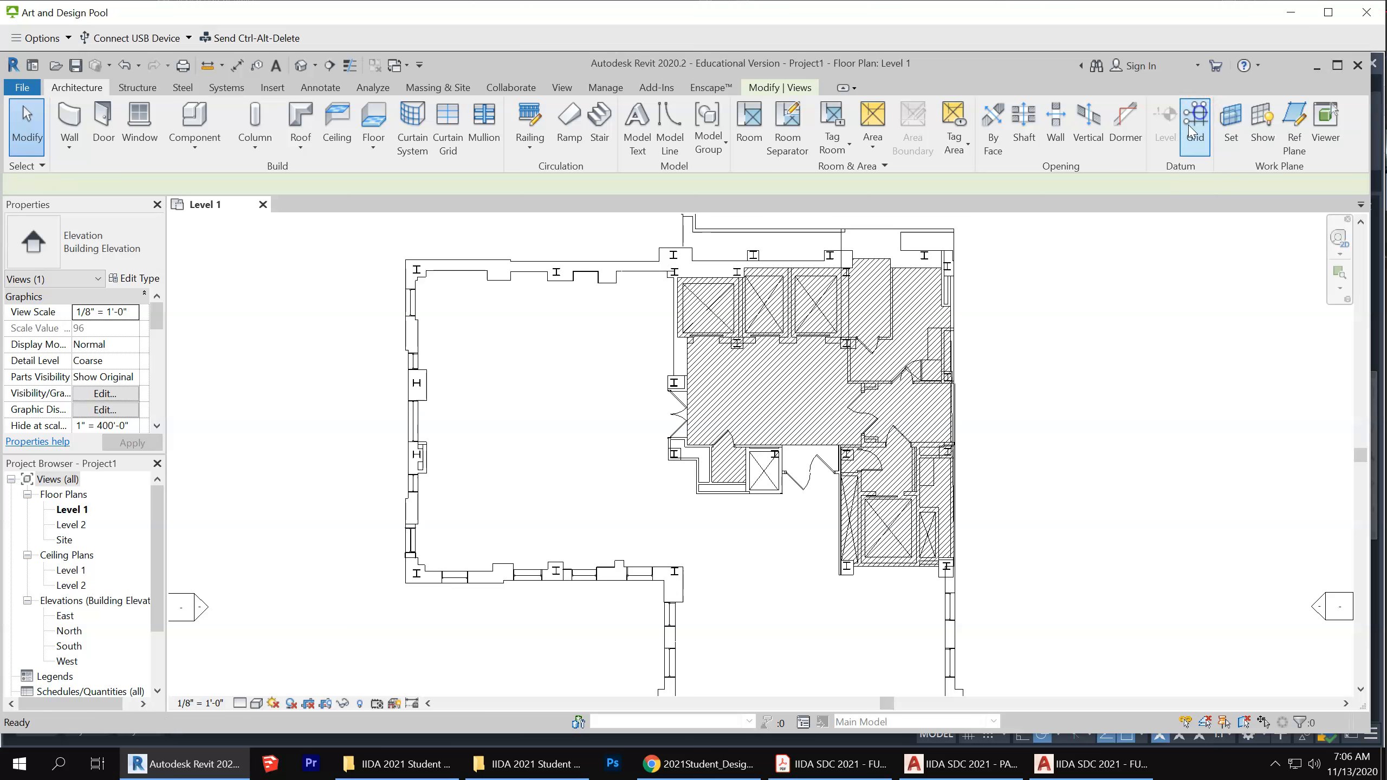
scroll(507, 435, "down", 1)
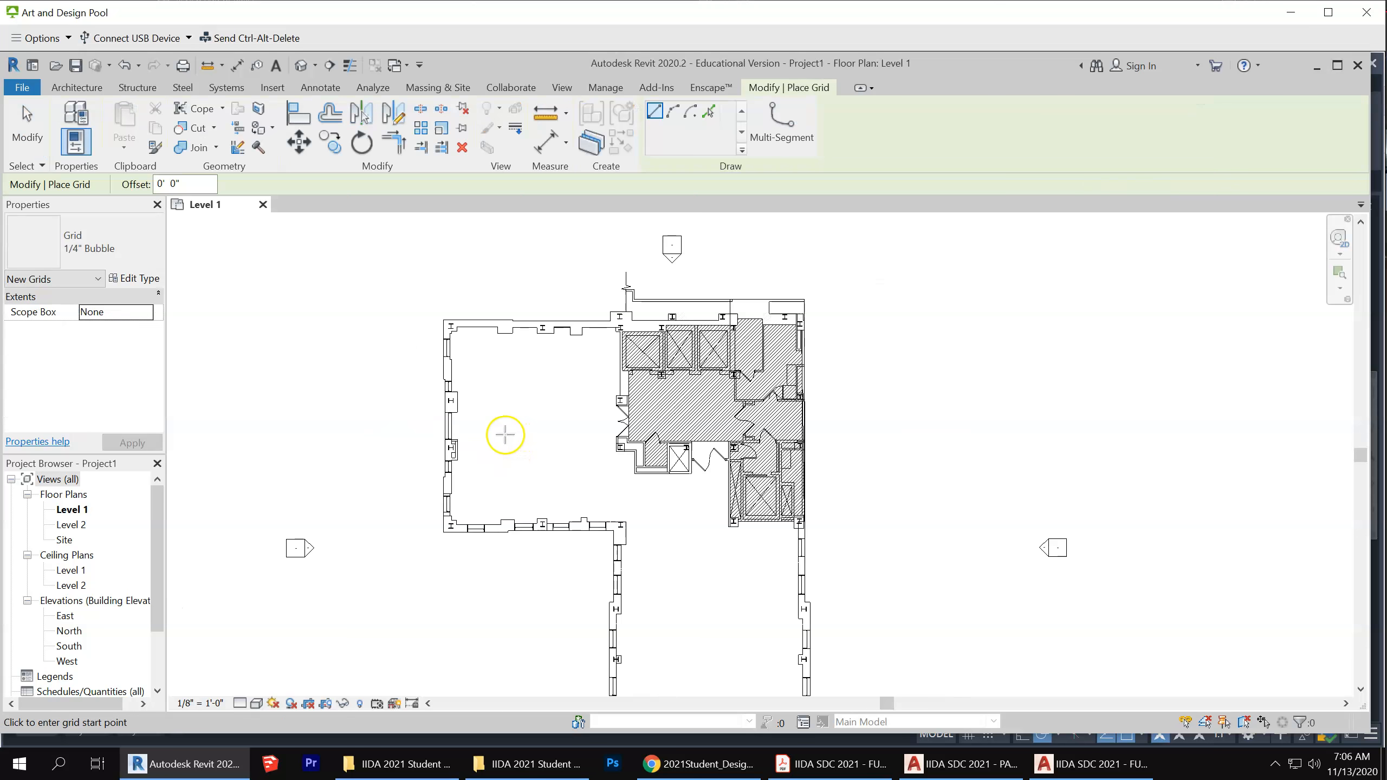
scroll(566, 358, "up", 1)
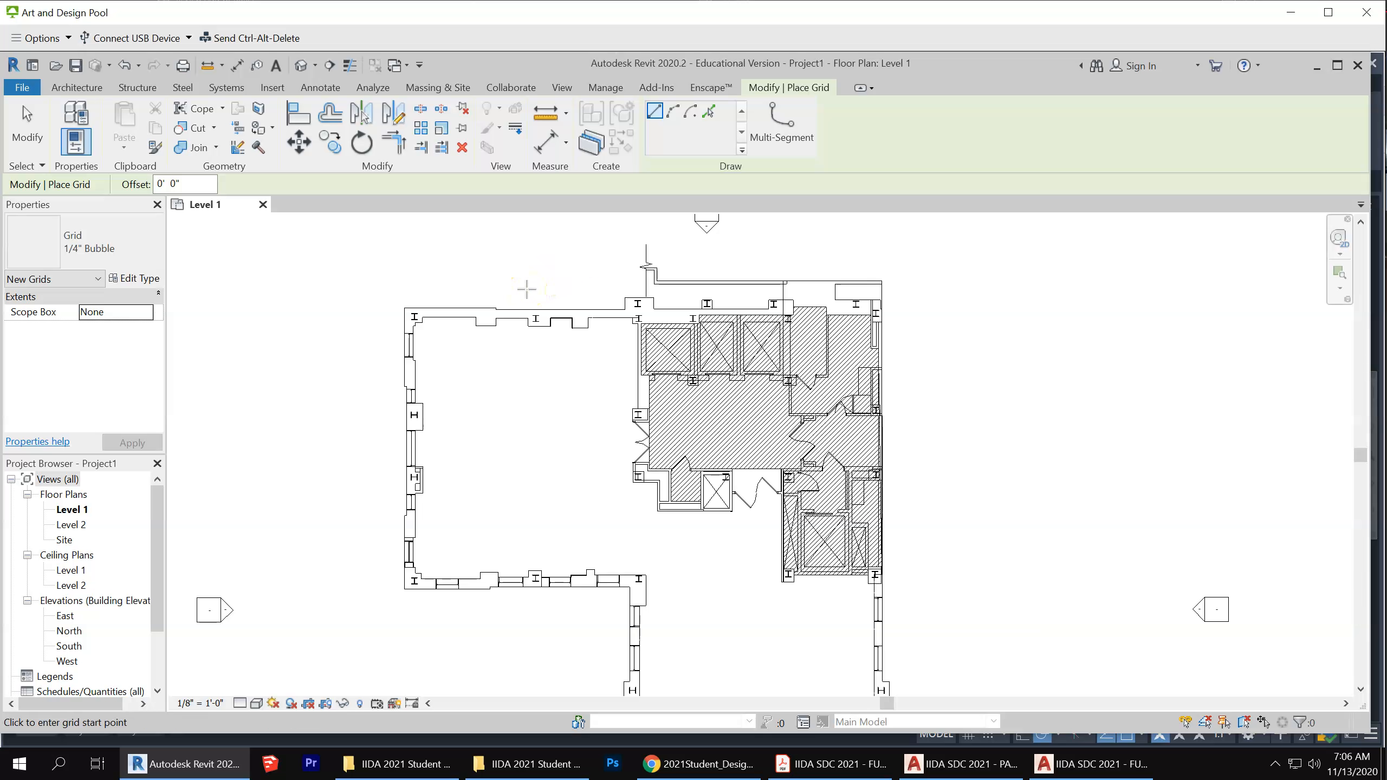
left_click(407, 301)
scroll(416, 313, "up", 5)
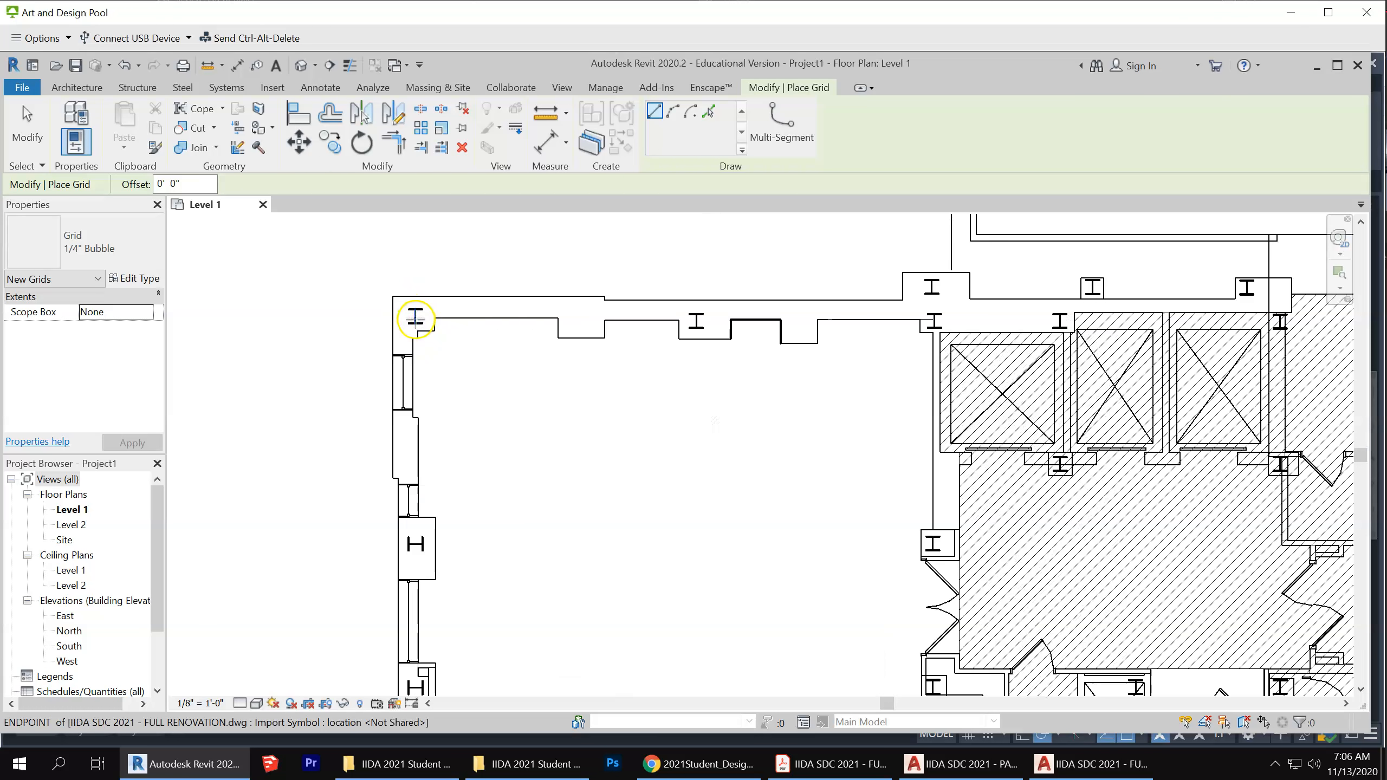
left_click(416, 316)
scroll(425, 298, "down", 7)
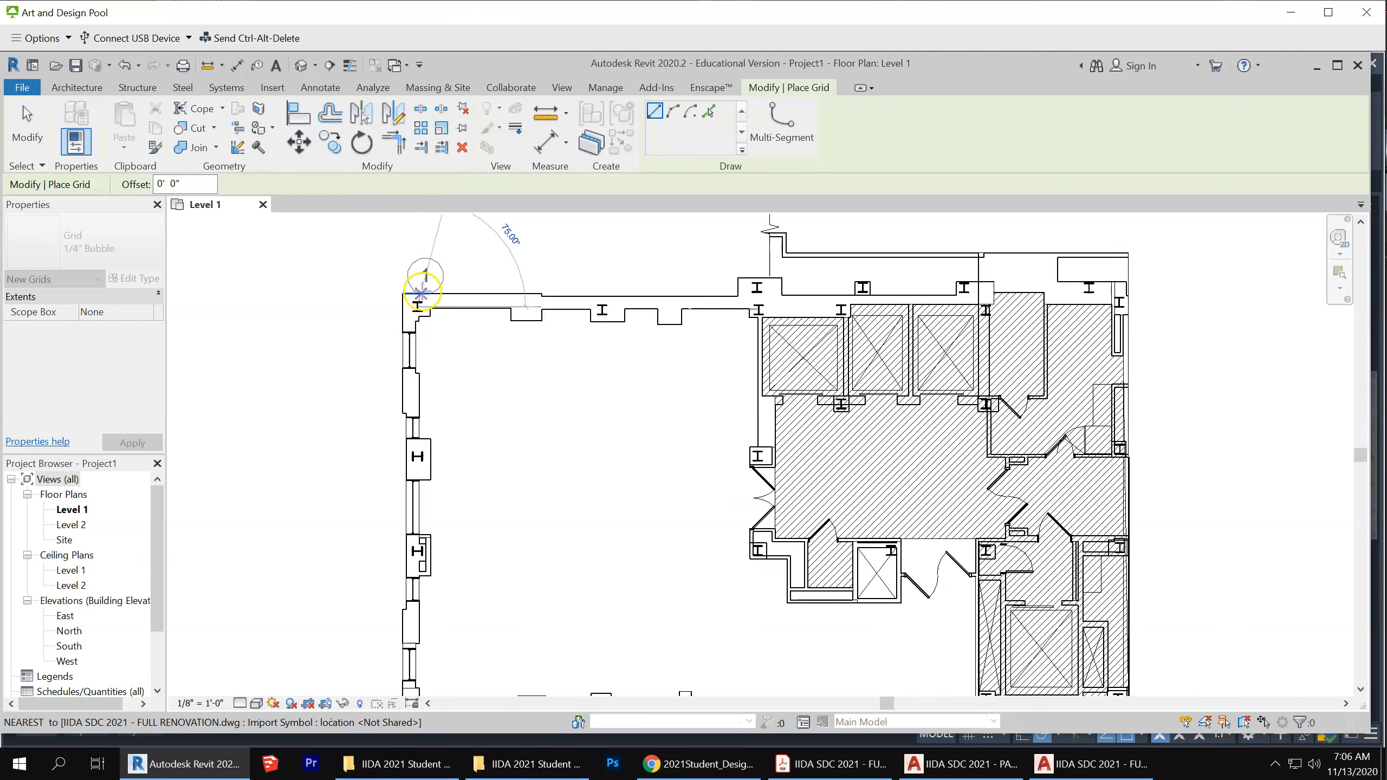
scroll(431, 286, "down", 3)
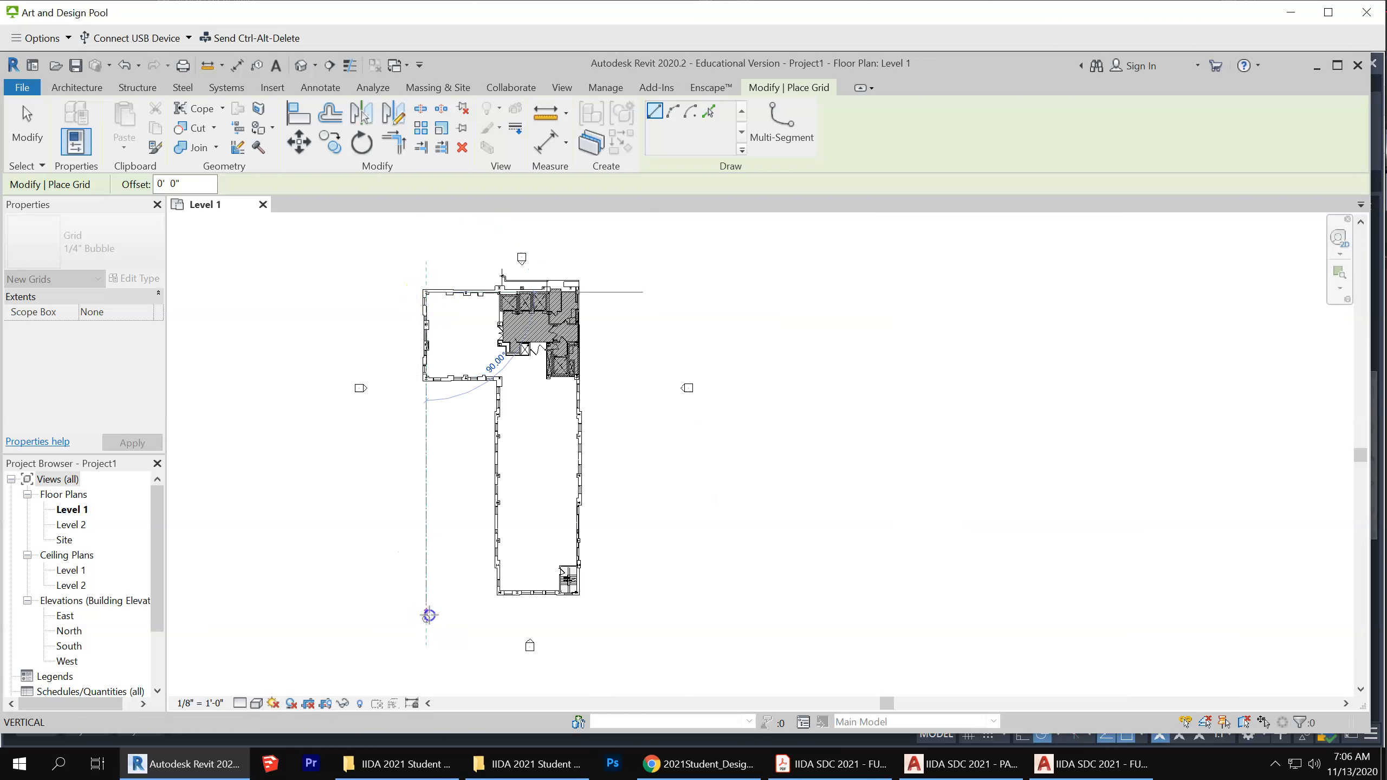
left_click(428, 615)
Draw a second vertical grid line from the middle column on the northwest room's north wall, ending level with the first grid line
scroll(434, 486, "up", 2)
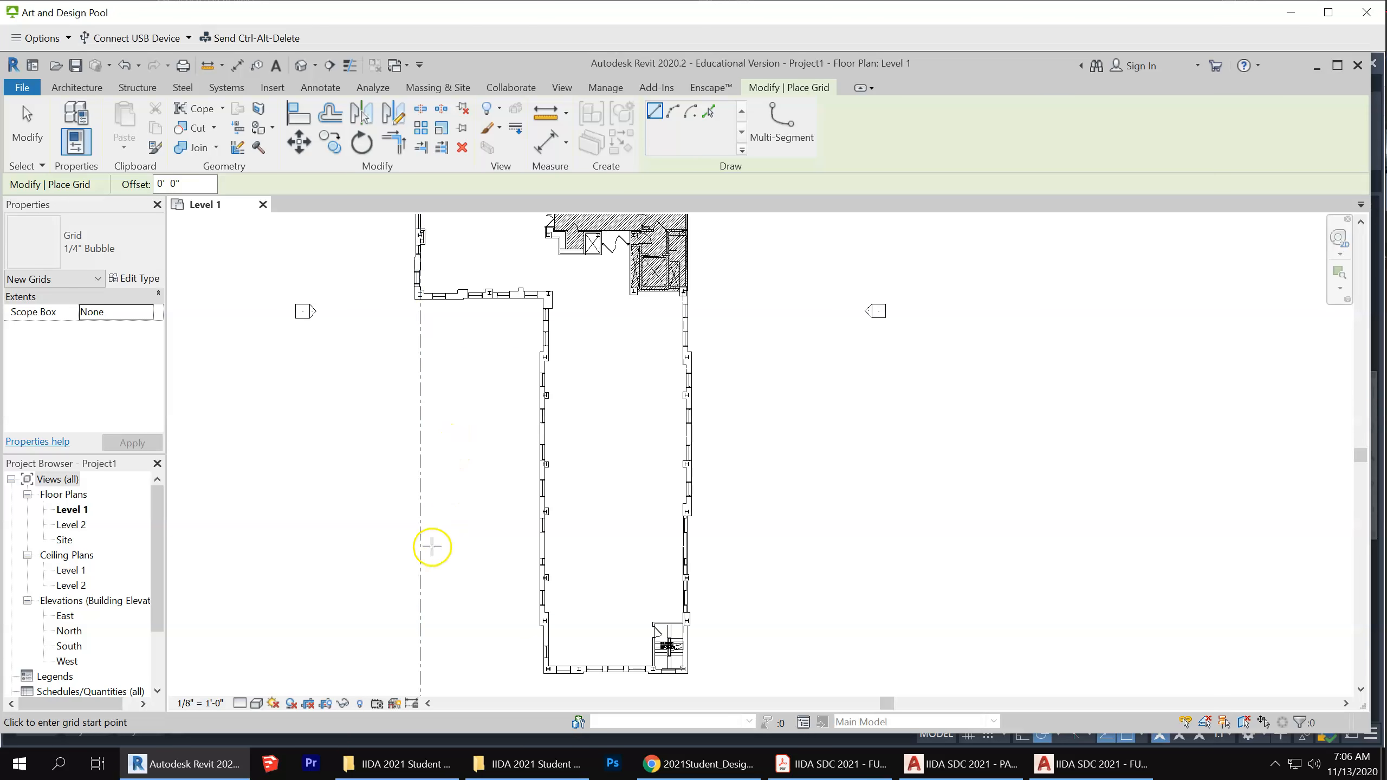
scroll(479, 443, "down", 2)
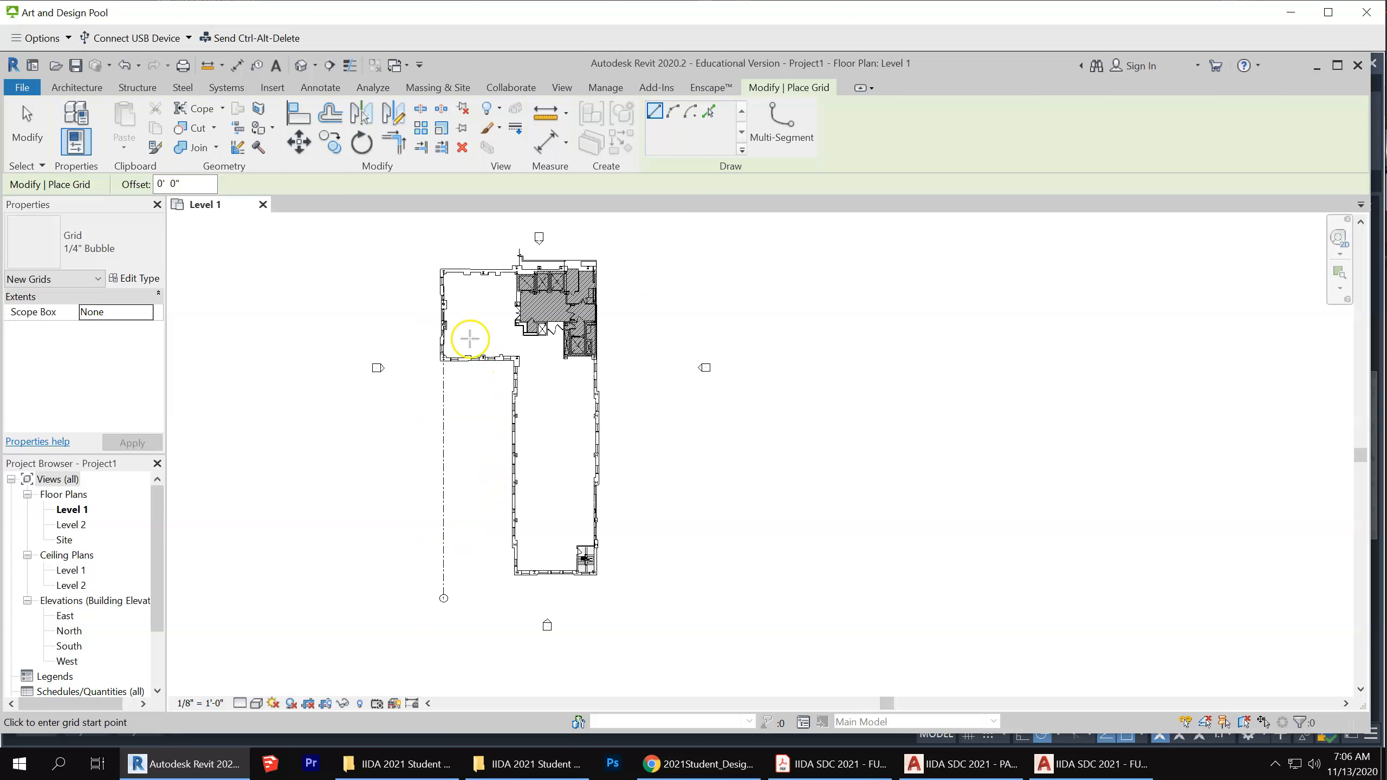
left_click(484, 271)
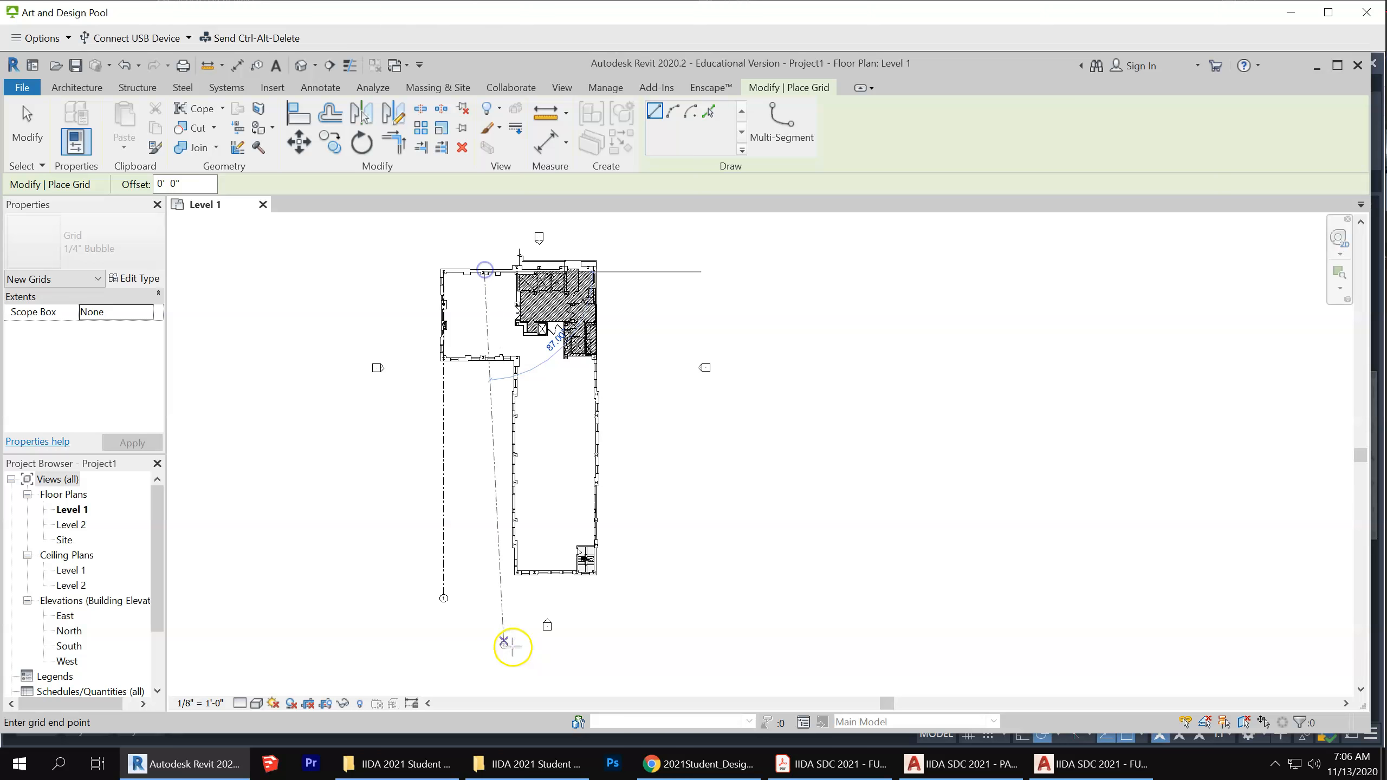
left_click(481, 595)
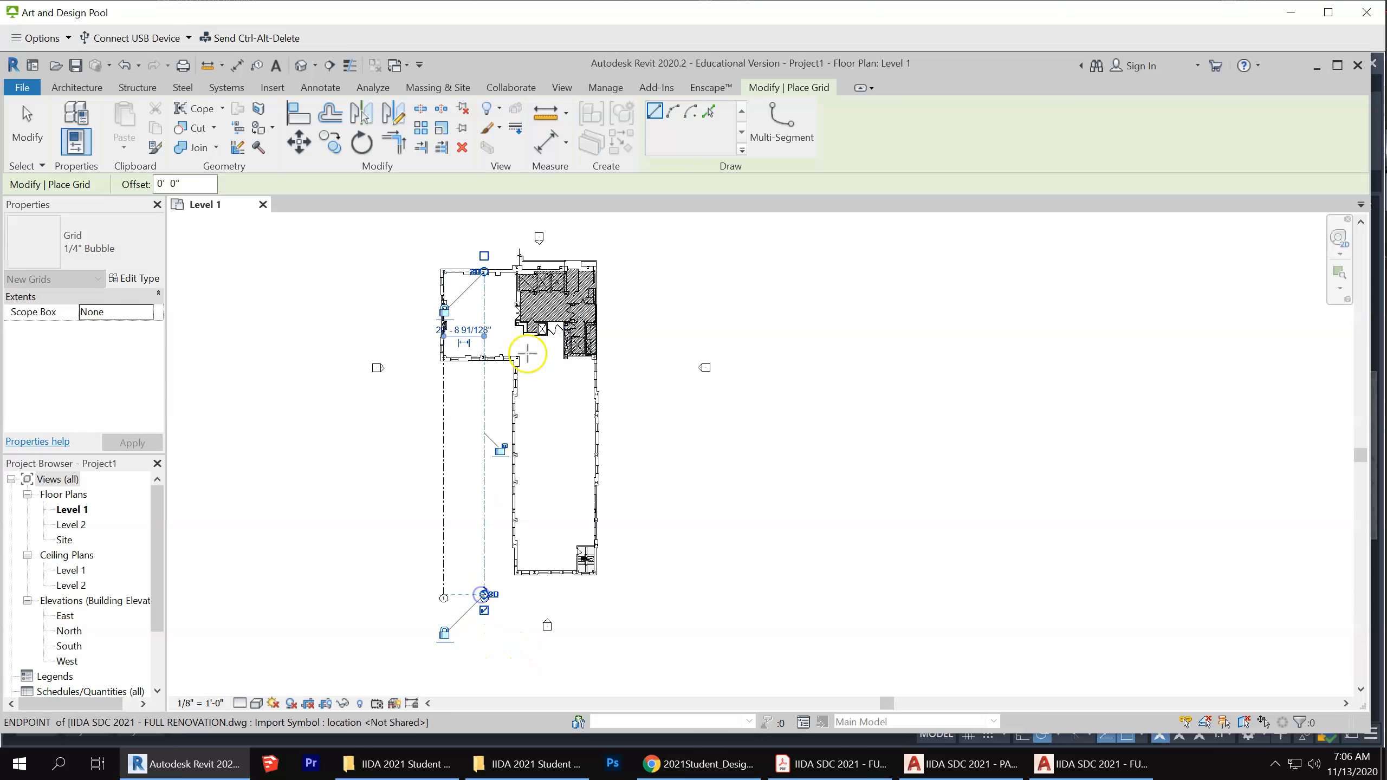
Add a third vertical grid line from the upper column where the northwest room meets the elevator core, ending level with the other grids
scroll(516, 301, "up", 2)
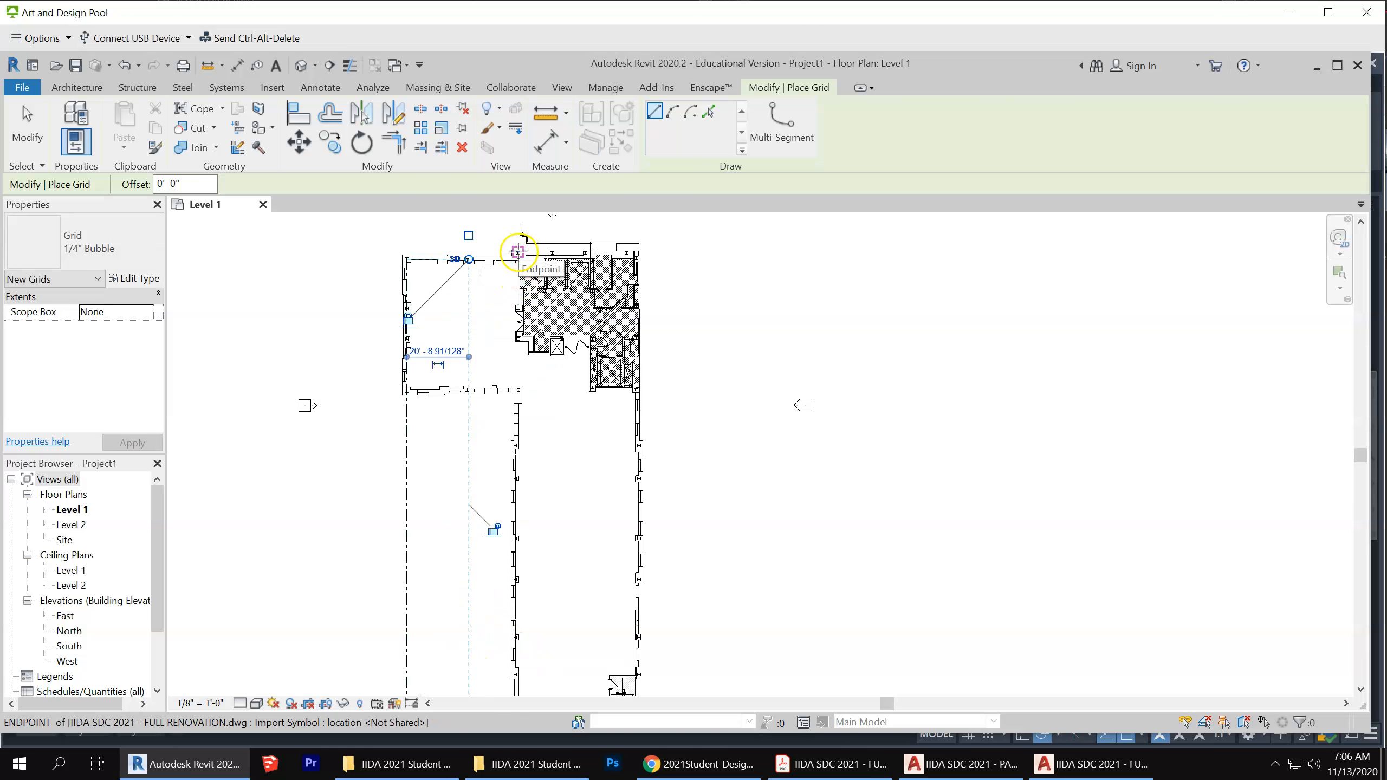
scroll(519, 247, "up", 3)
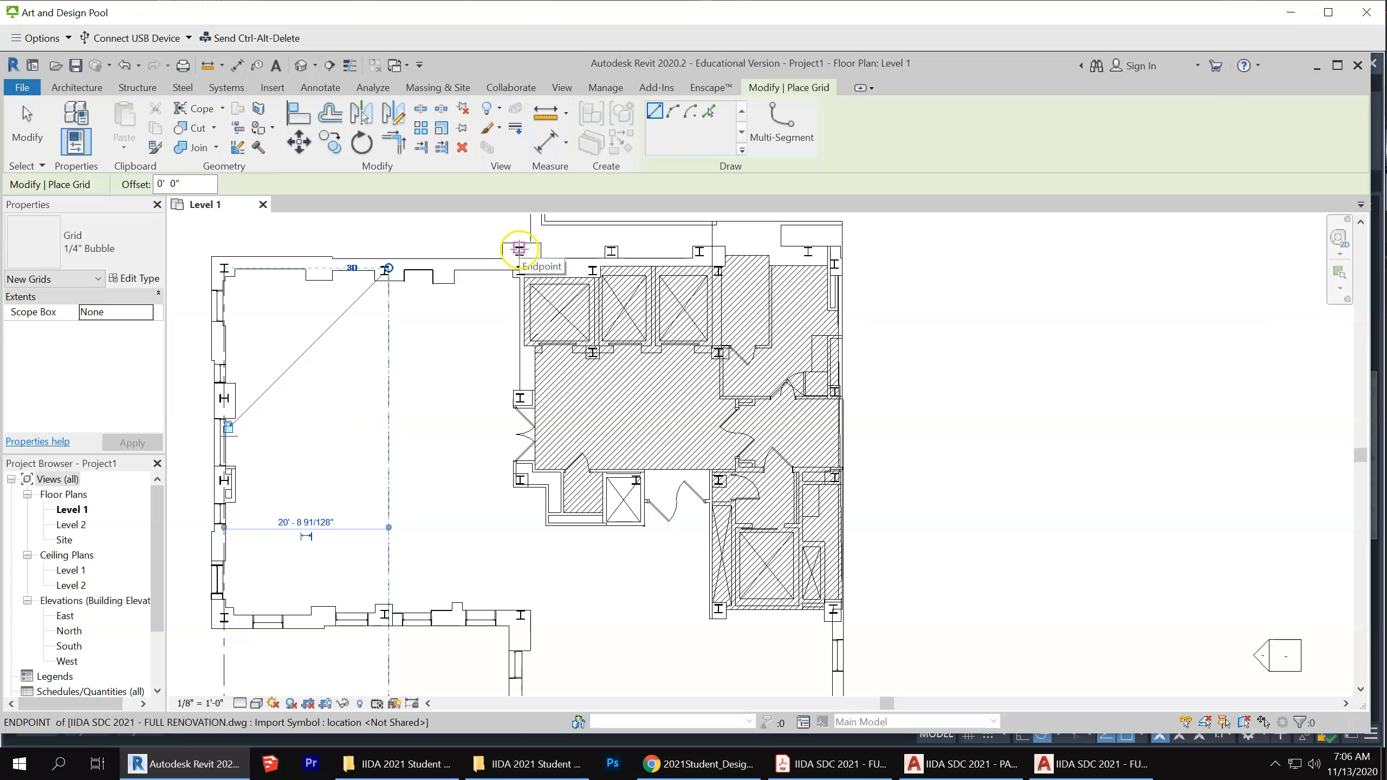
left_click(518, 249)
scroll(520, 257, "down", 2)
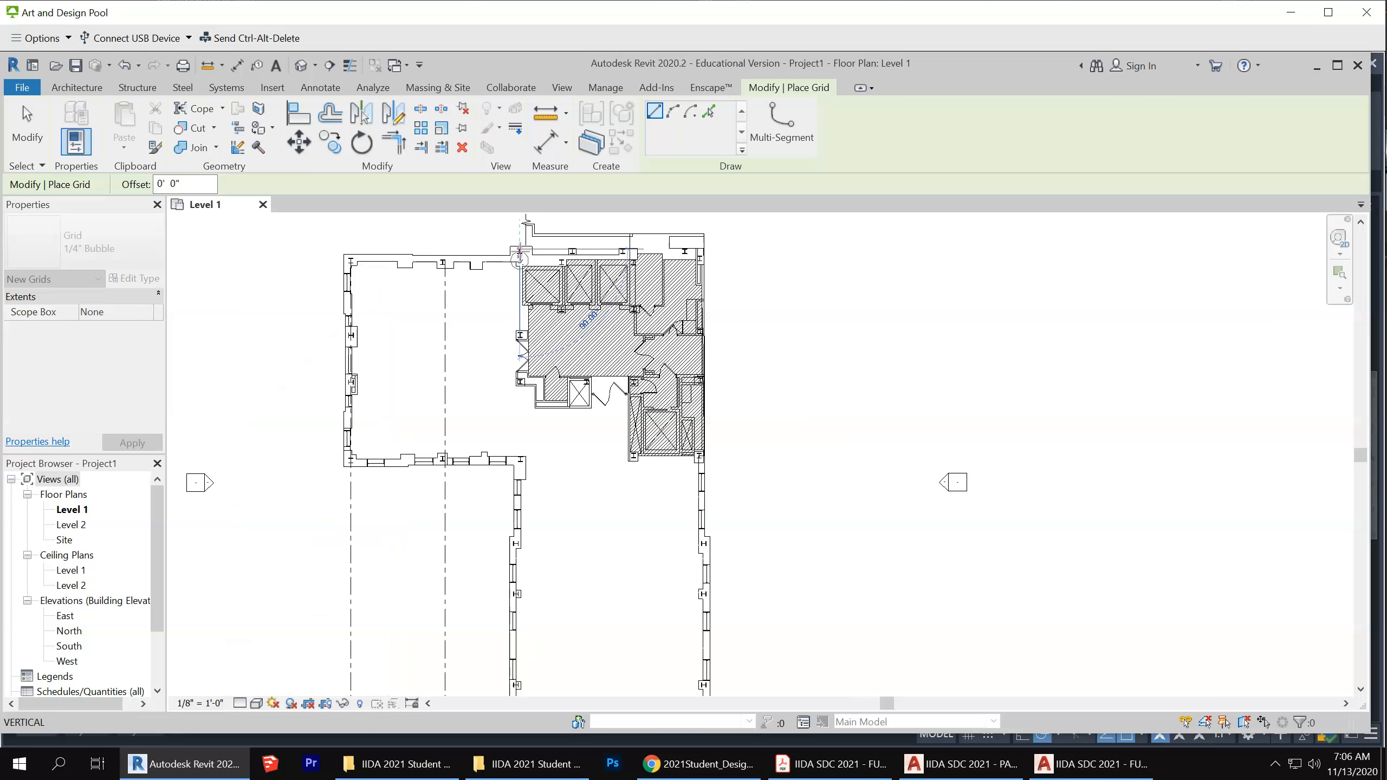
scroll(522, 267, "down", 2)
scroll(528, 492, "down", 3)
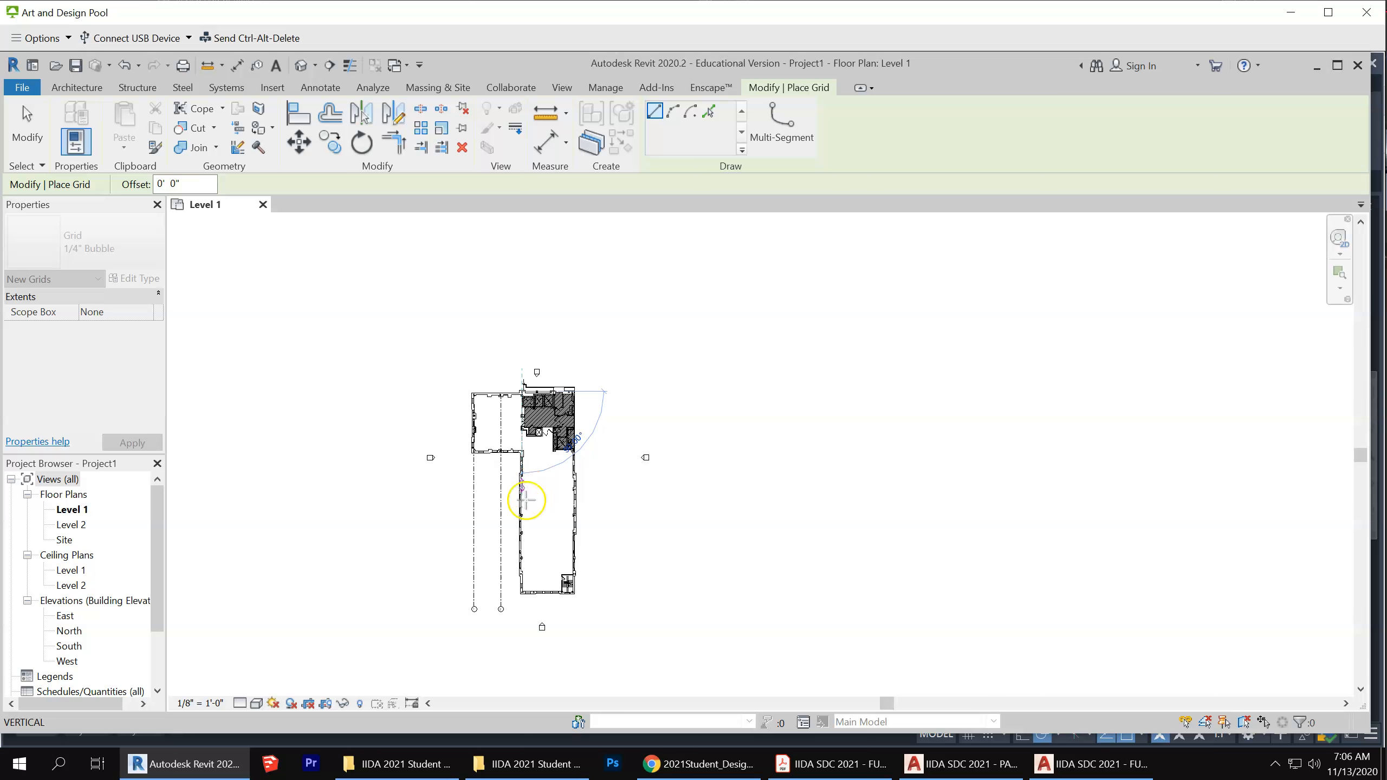
left_click(520, 606)
Add a fourth vertical grid line from the north-wall column above the middle elevator shaft down past the building's south end
scroll(544, 411, "up", 5)
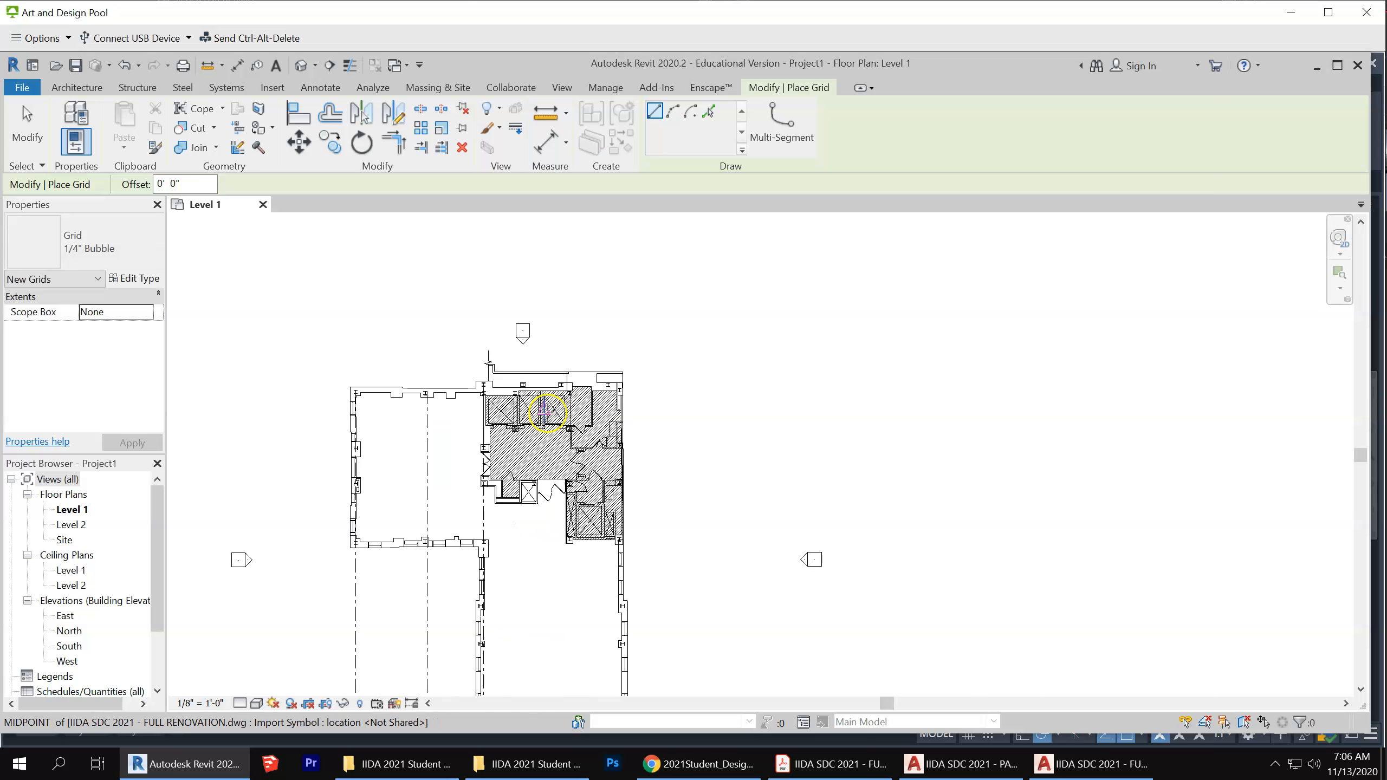
scroll(525, 407, "up", 3)
scroll(519, 377, "up", 3)
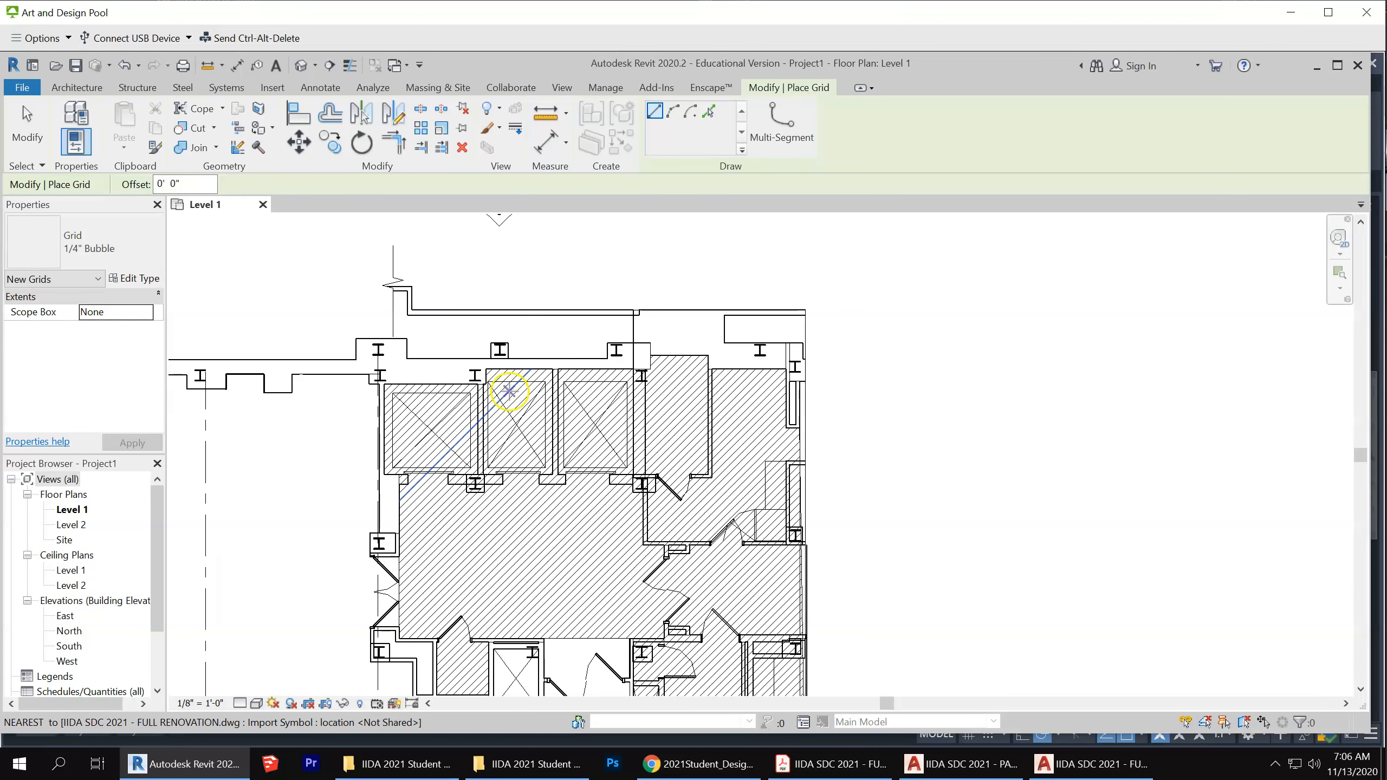
left_click(504, 352)
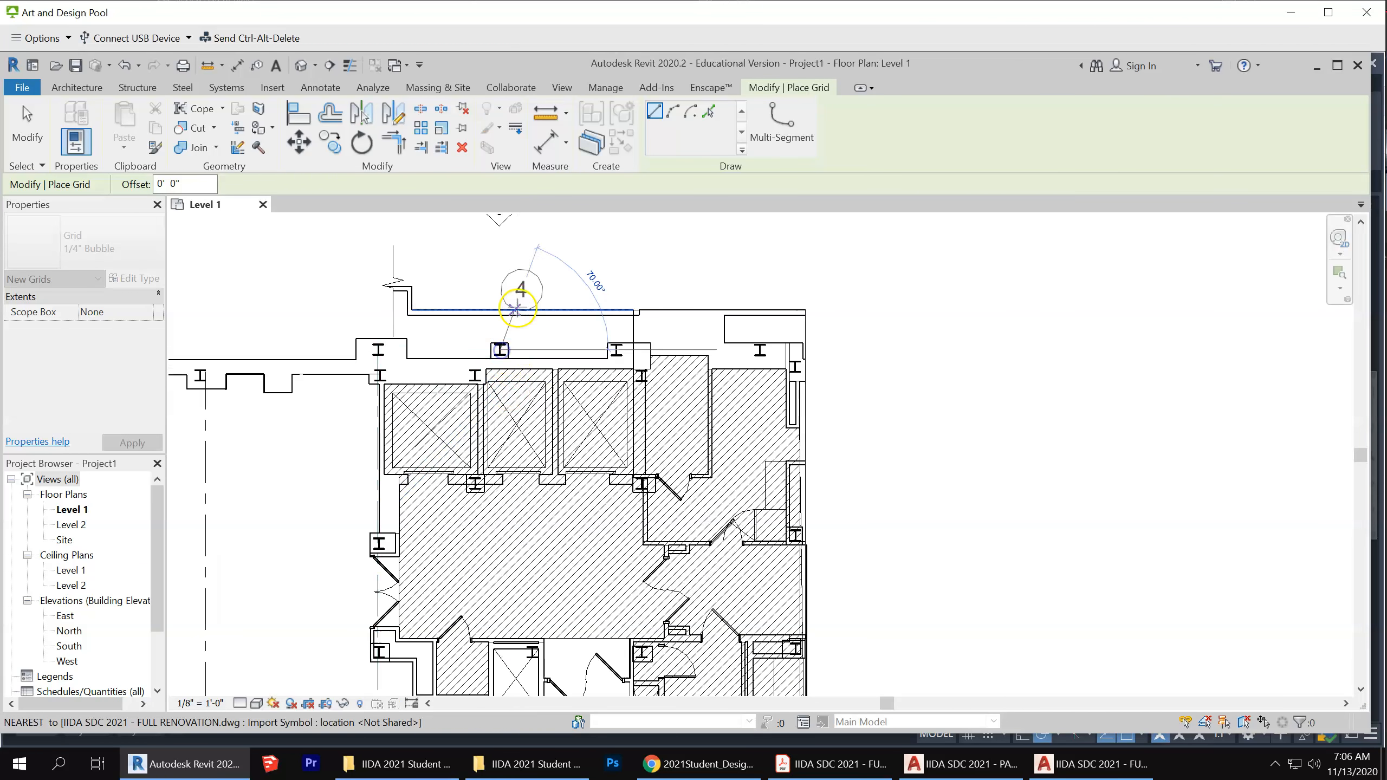
scroll(522, 306, "down", 5)
scroll(538, 339, "down", 2)
scroll(536, 352, "down", 2)
scroll(538, 355, "down", 1)
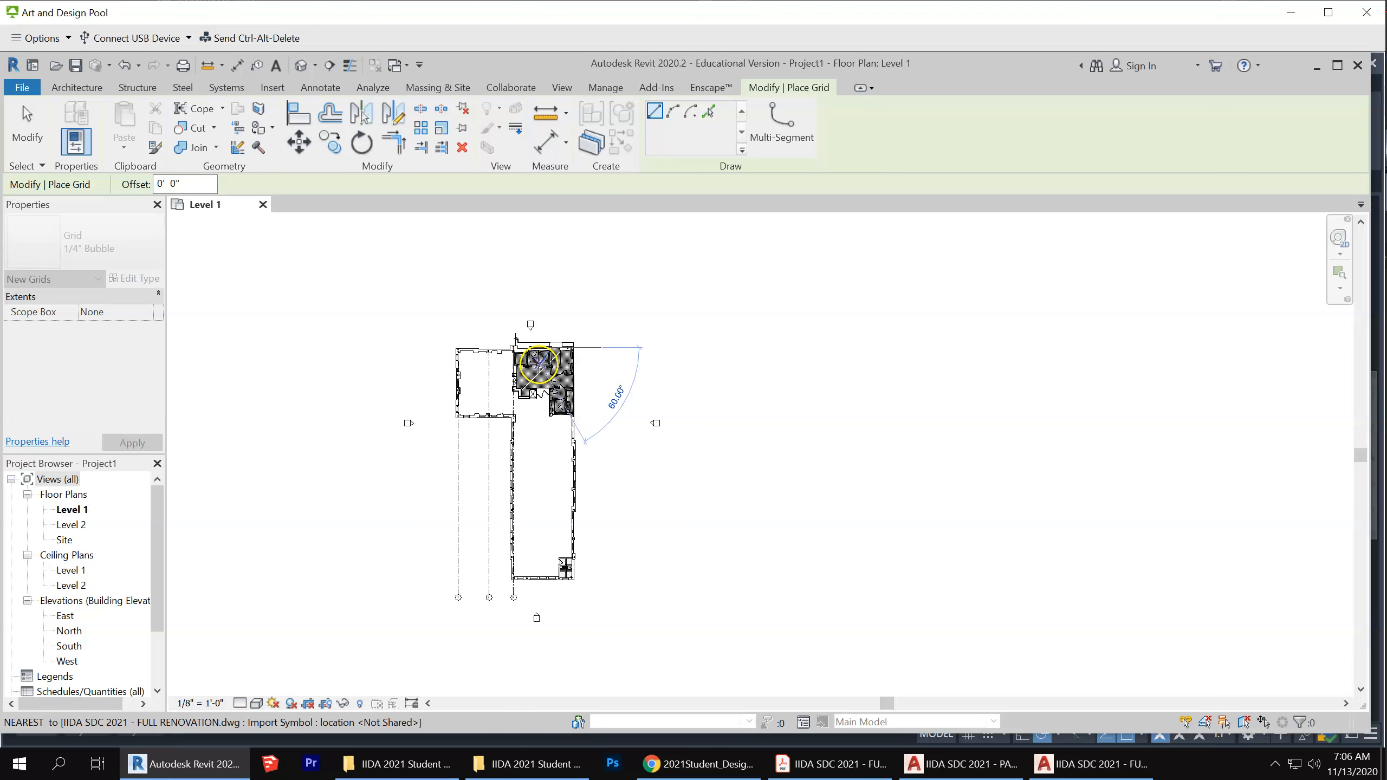
left_click(533, 597)
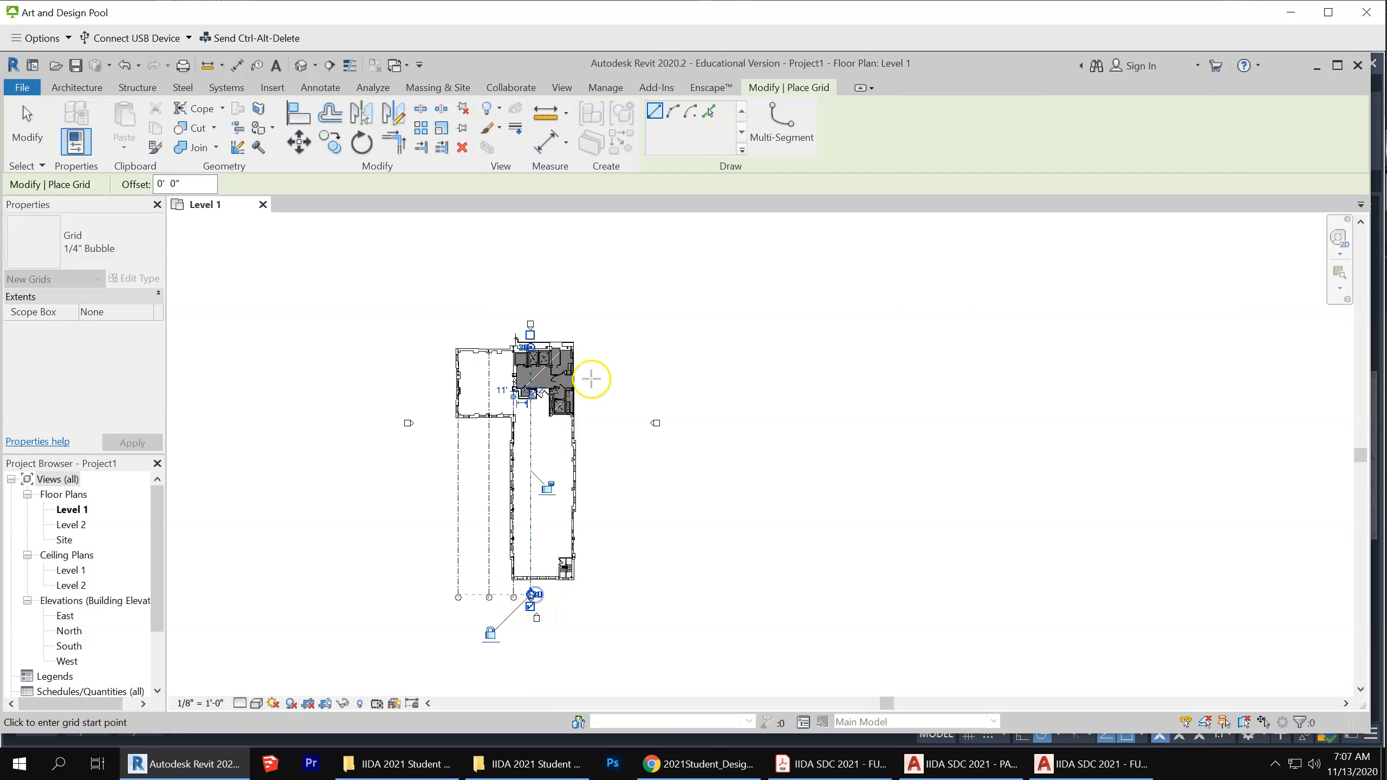
Add a fifth vertical grid line from the next north-wall column east, near the third elevator shaft, down past the south end
scroll(568, 363, "up", 6)
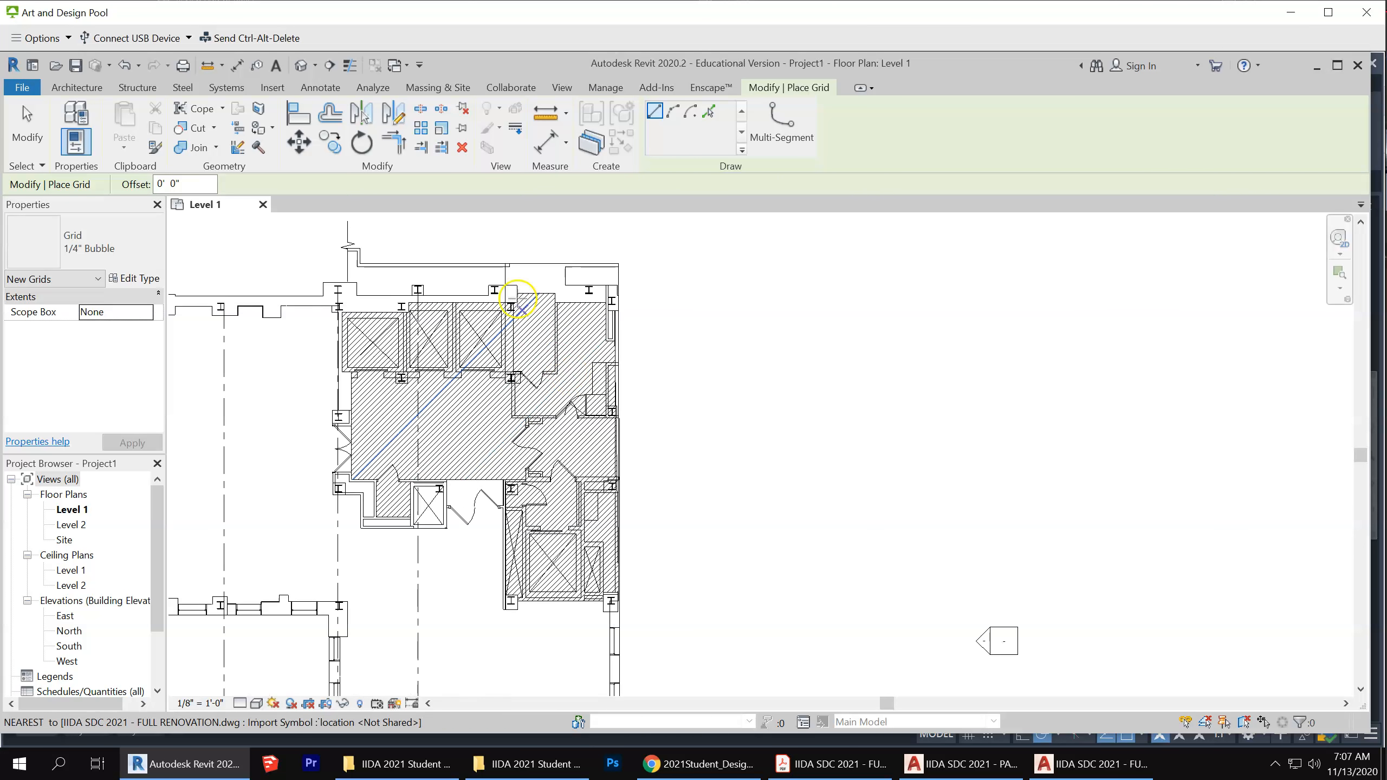
left_click(496, 289)
scroll(511, 297, "down", 2)
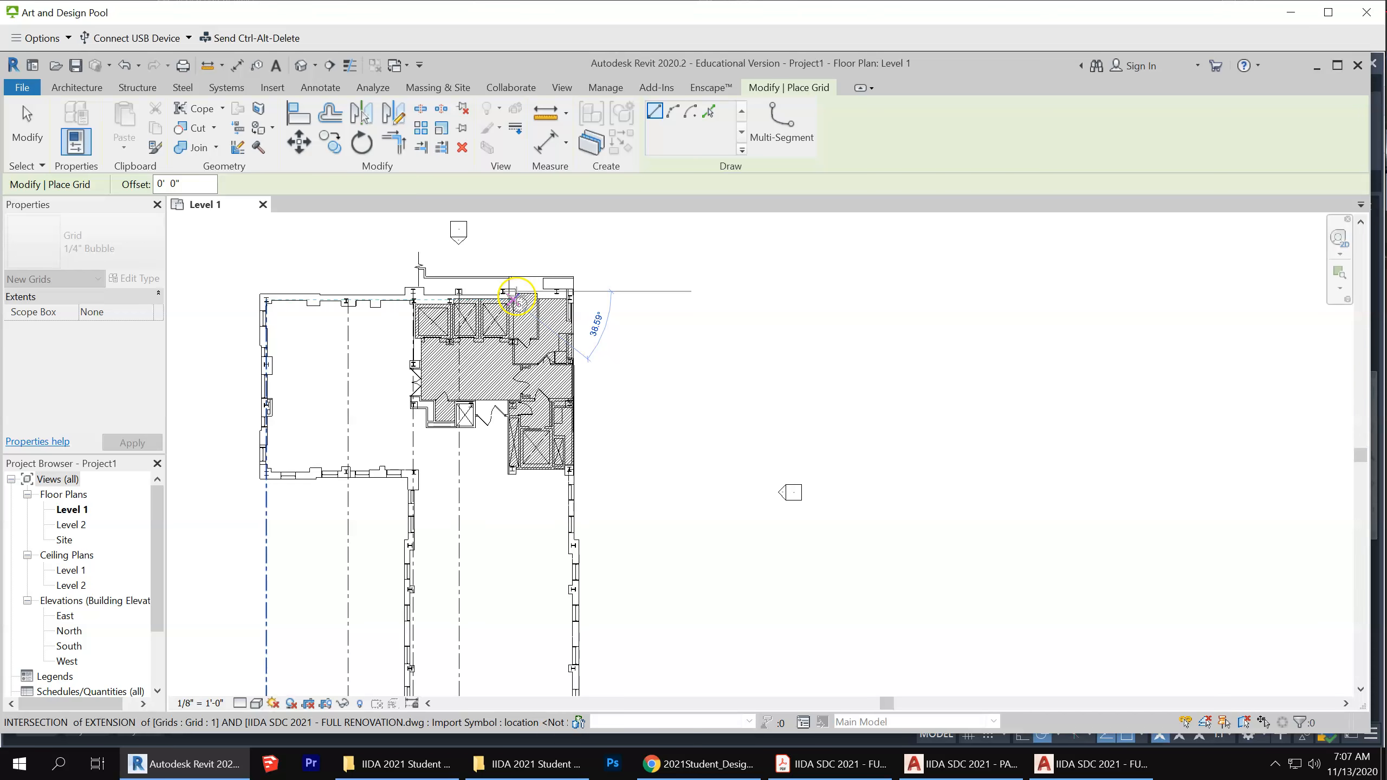
scroll(515, 297, "down", 3)
scroll(551, 472, "down", 2)
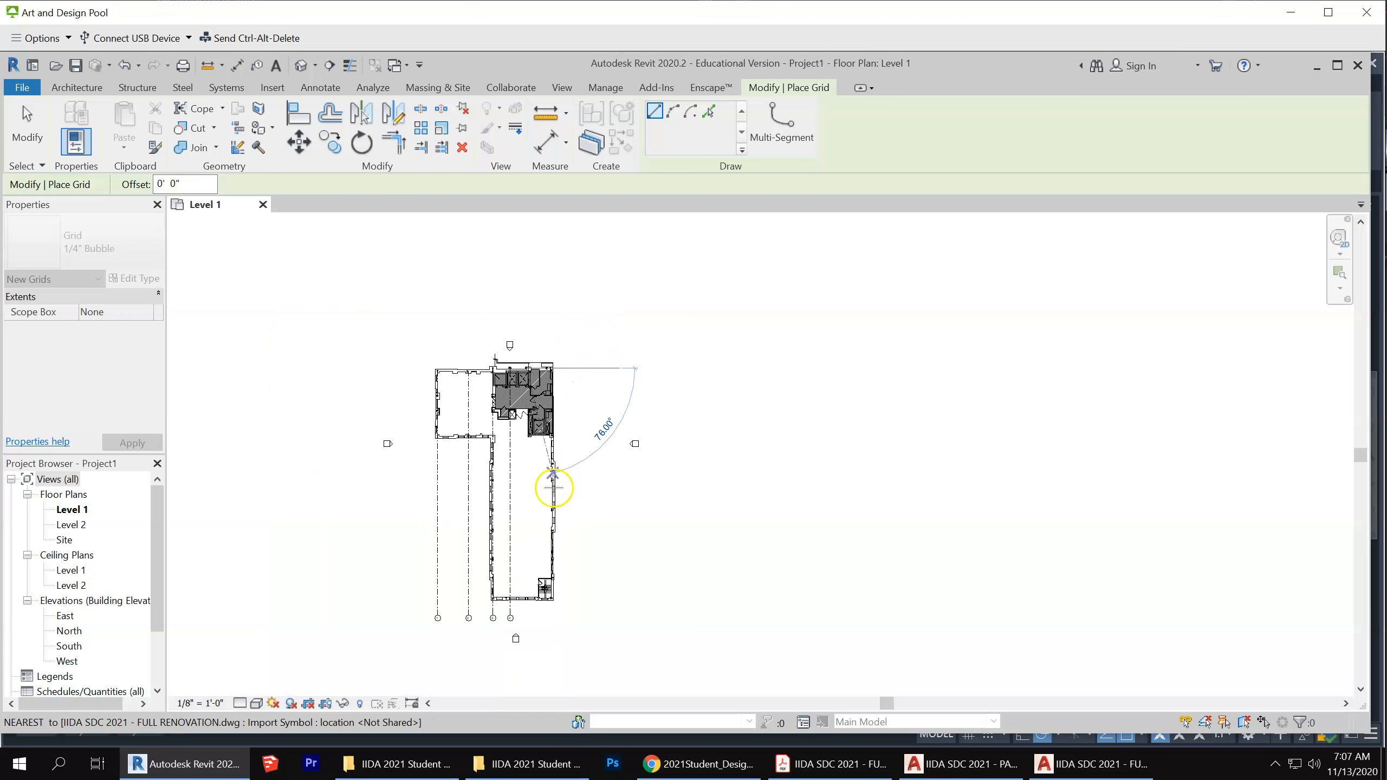
left_click(526, 622)
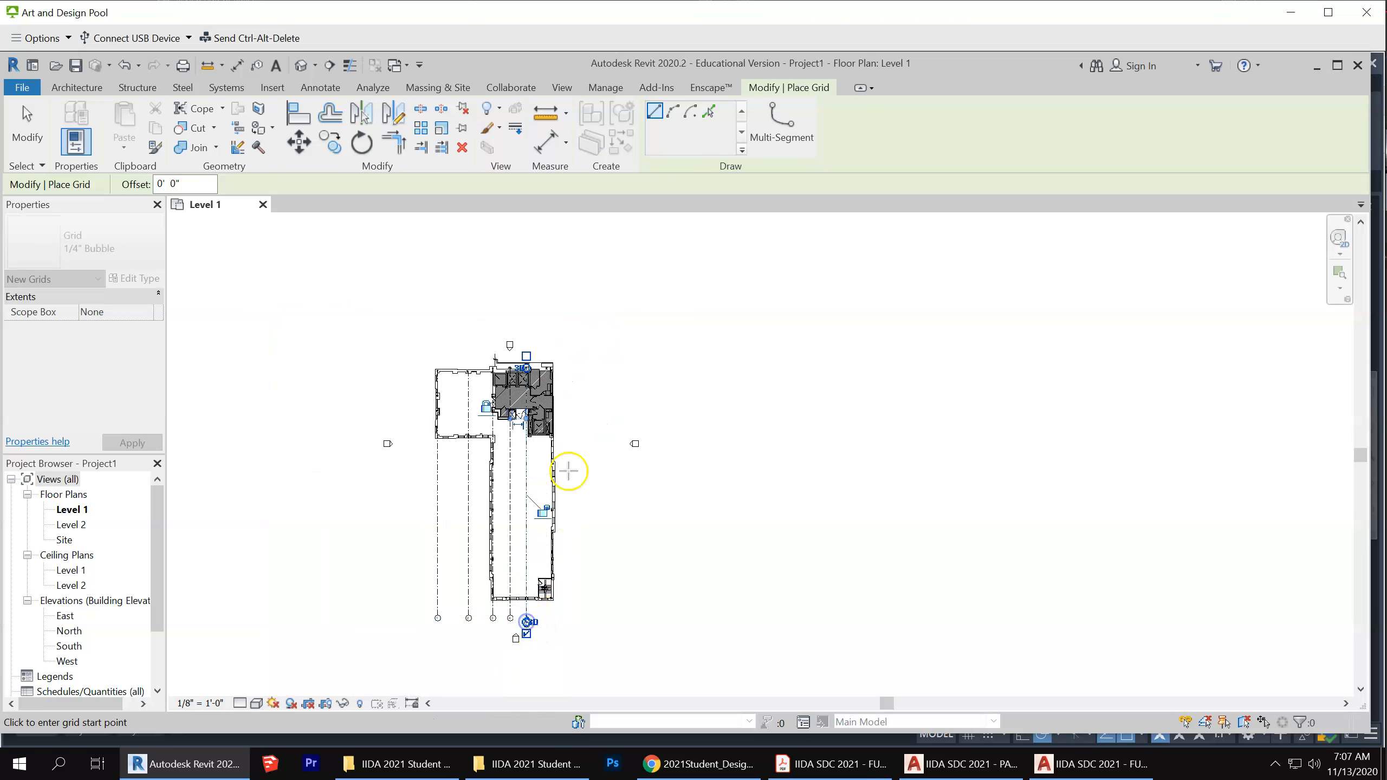
Draw a sixth vertical grid line from the northeast corner column by the elevator core down past the building's south end
scroll(551, 372, "up", 4)
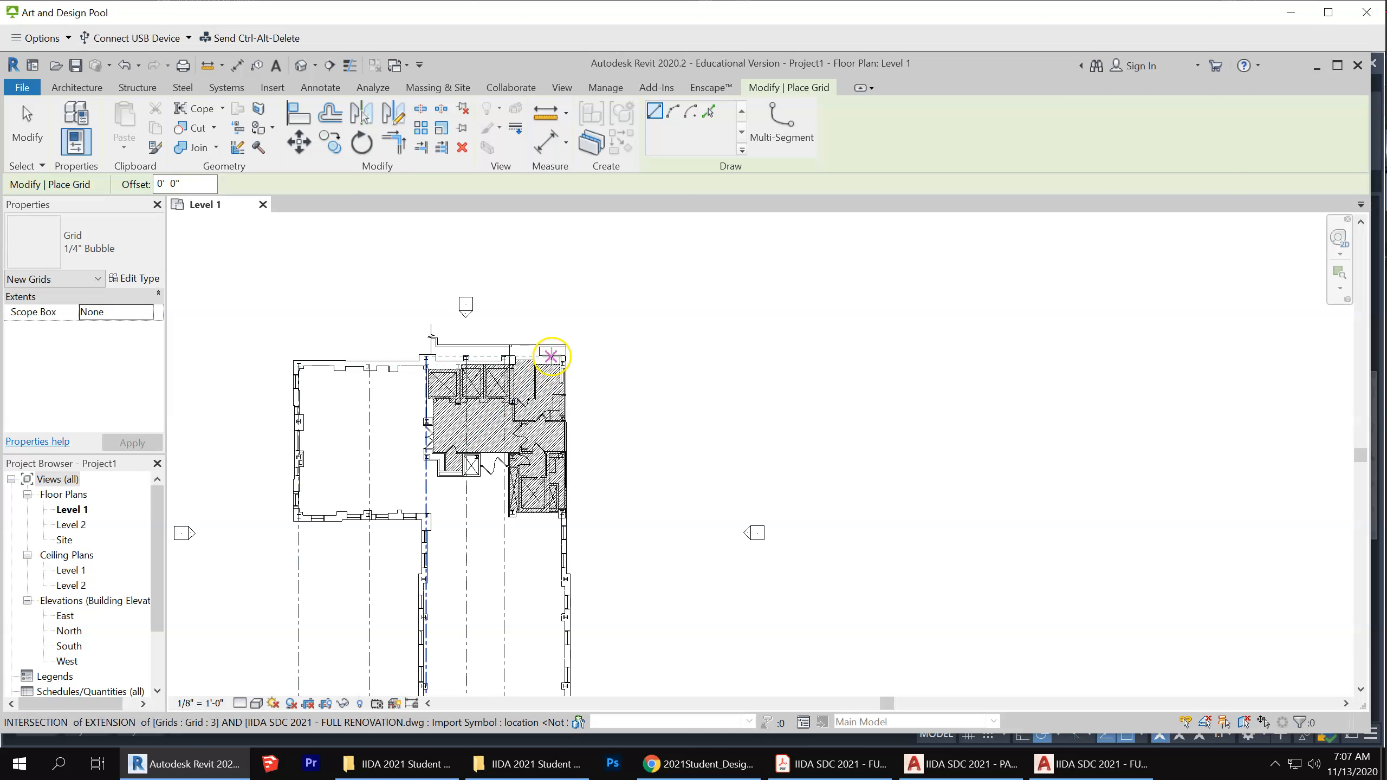
scroll(551, 356, "up", 2)
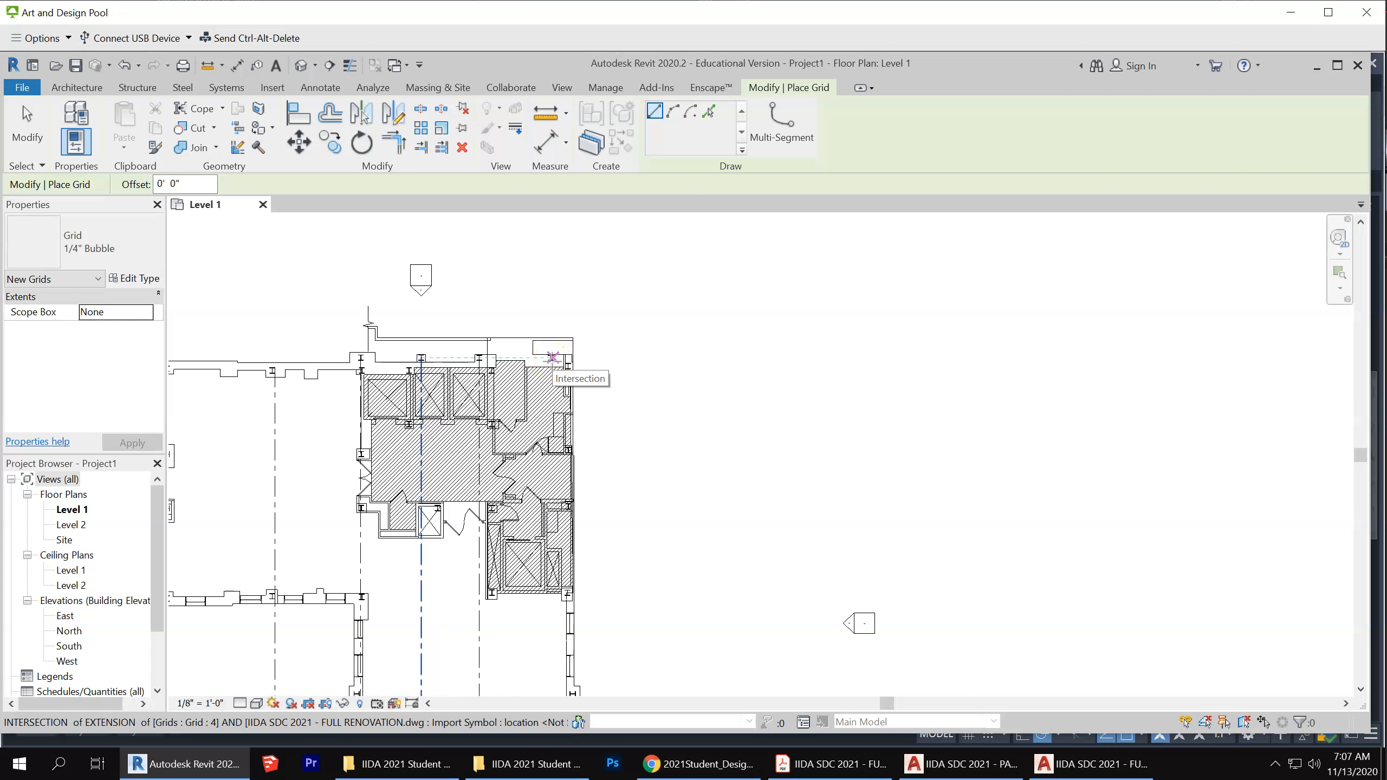
scroll(554, 350, "down", 4)
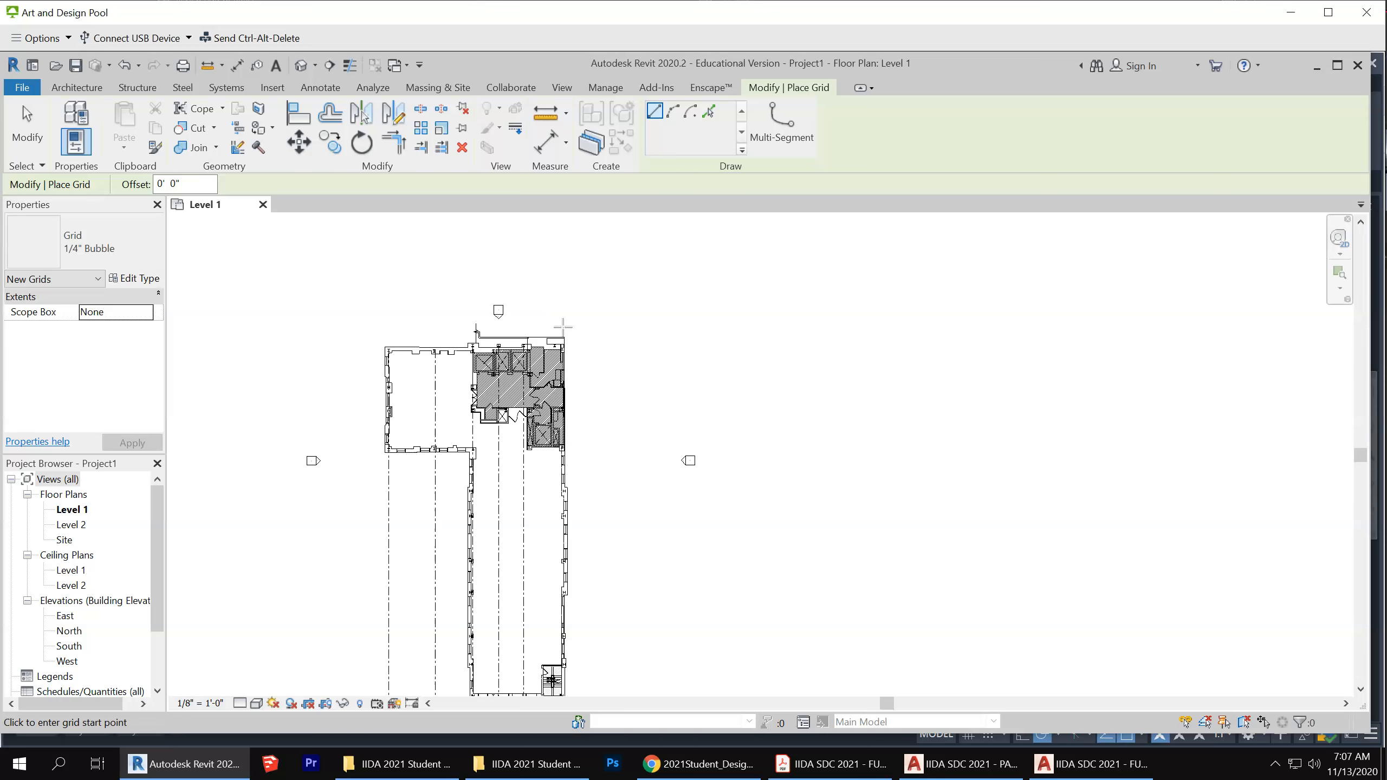
scroll(578, 596, "down", 1)
scroll(557, 658, "up", 4)
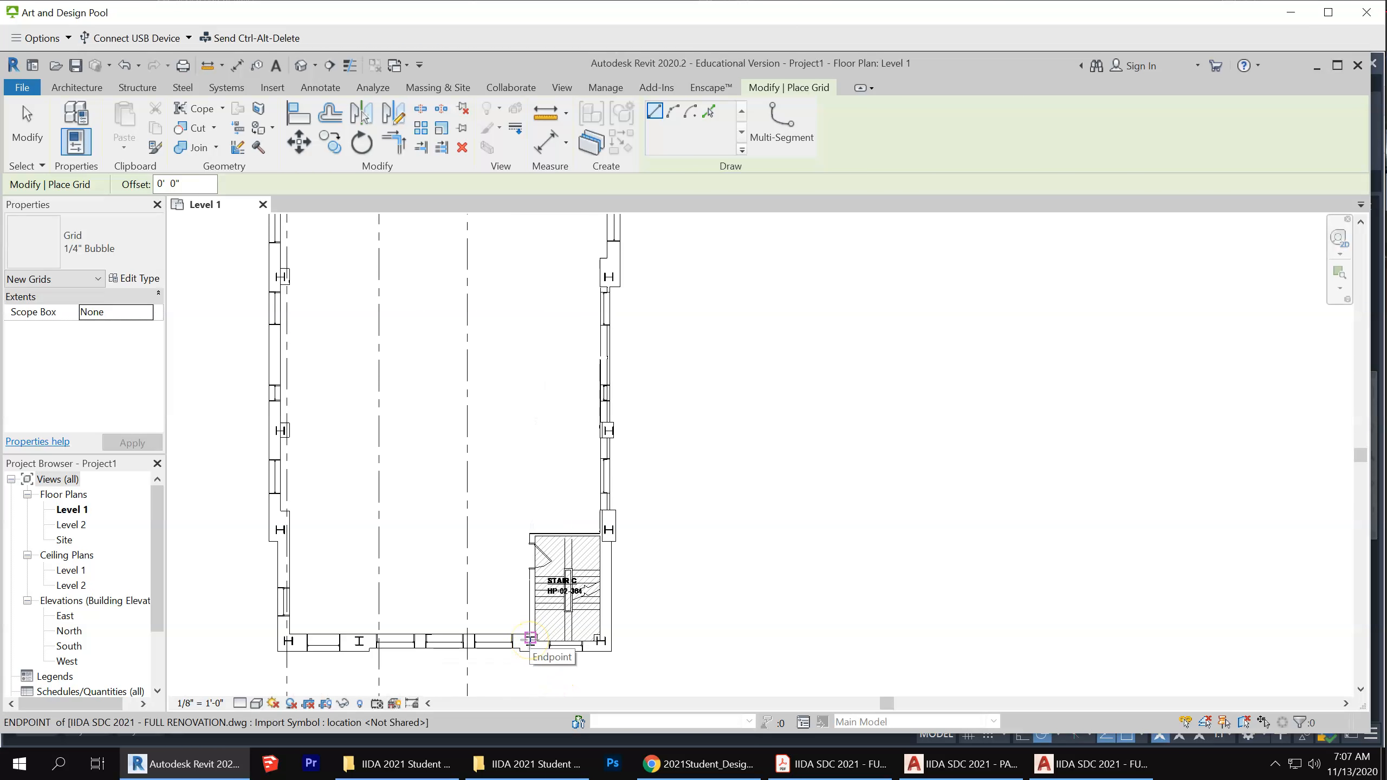
scroll(530, 638, "down", 5)
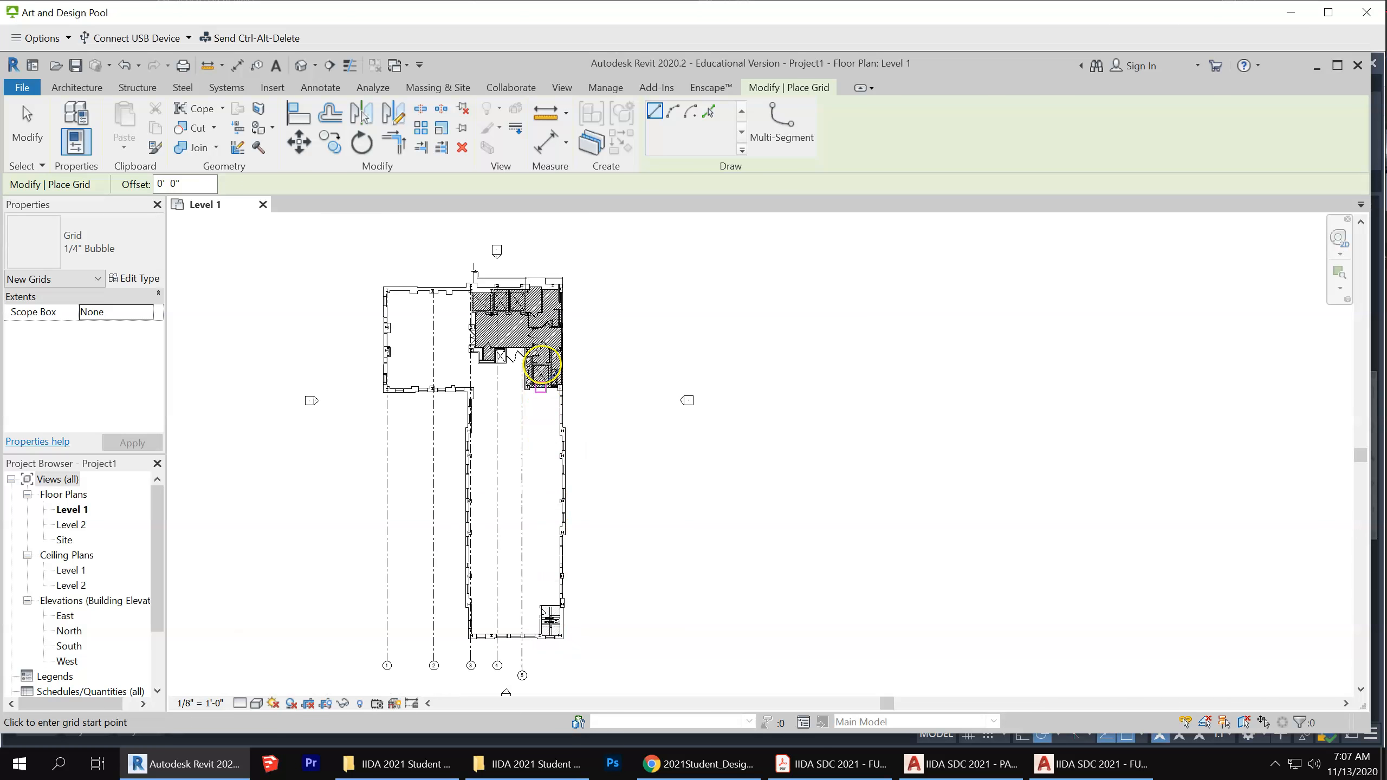
scroll(552, 285, "up", 1)
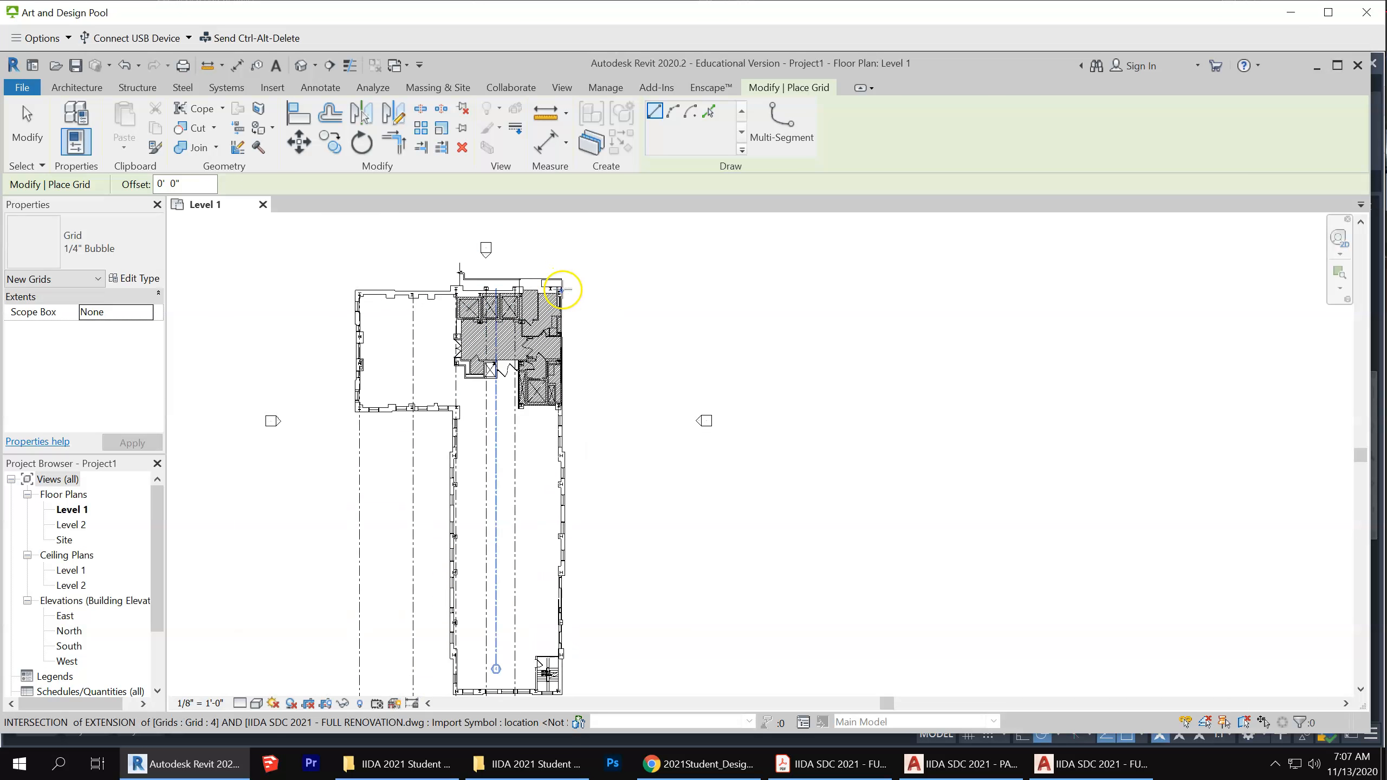
scroll(563, 289, "down", 1)
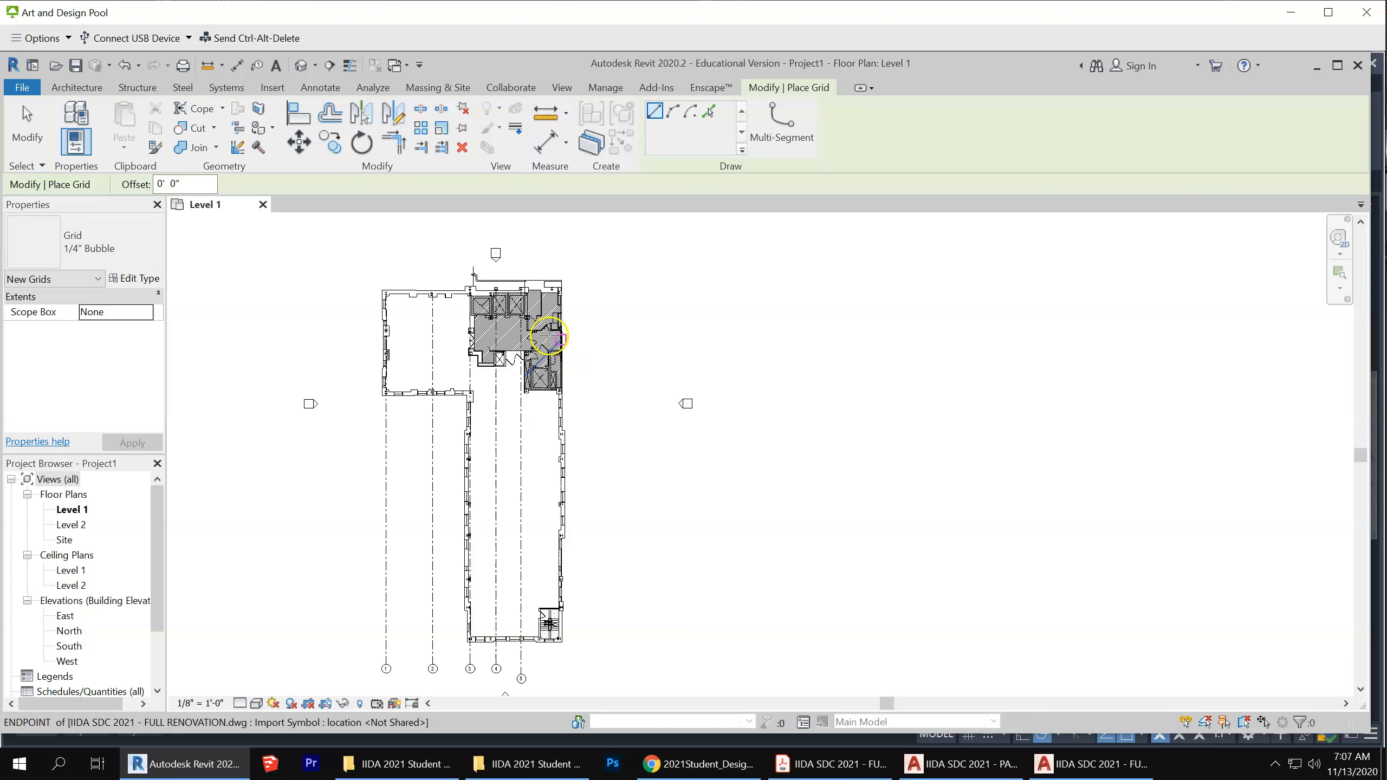
scroll(556, 285, "up", 4)
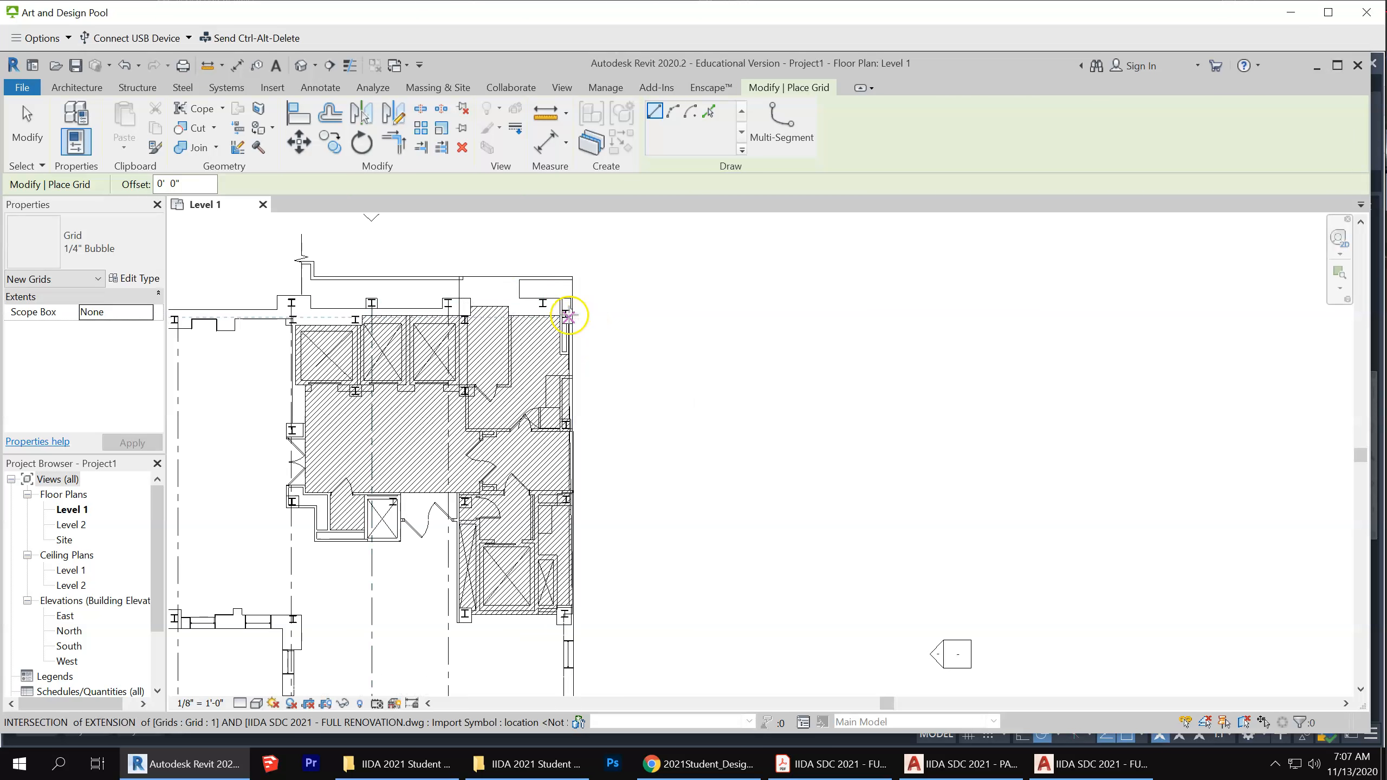
left_click(565, 312)
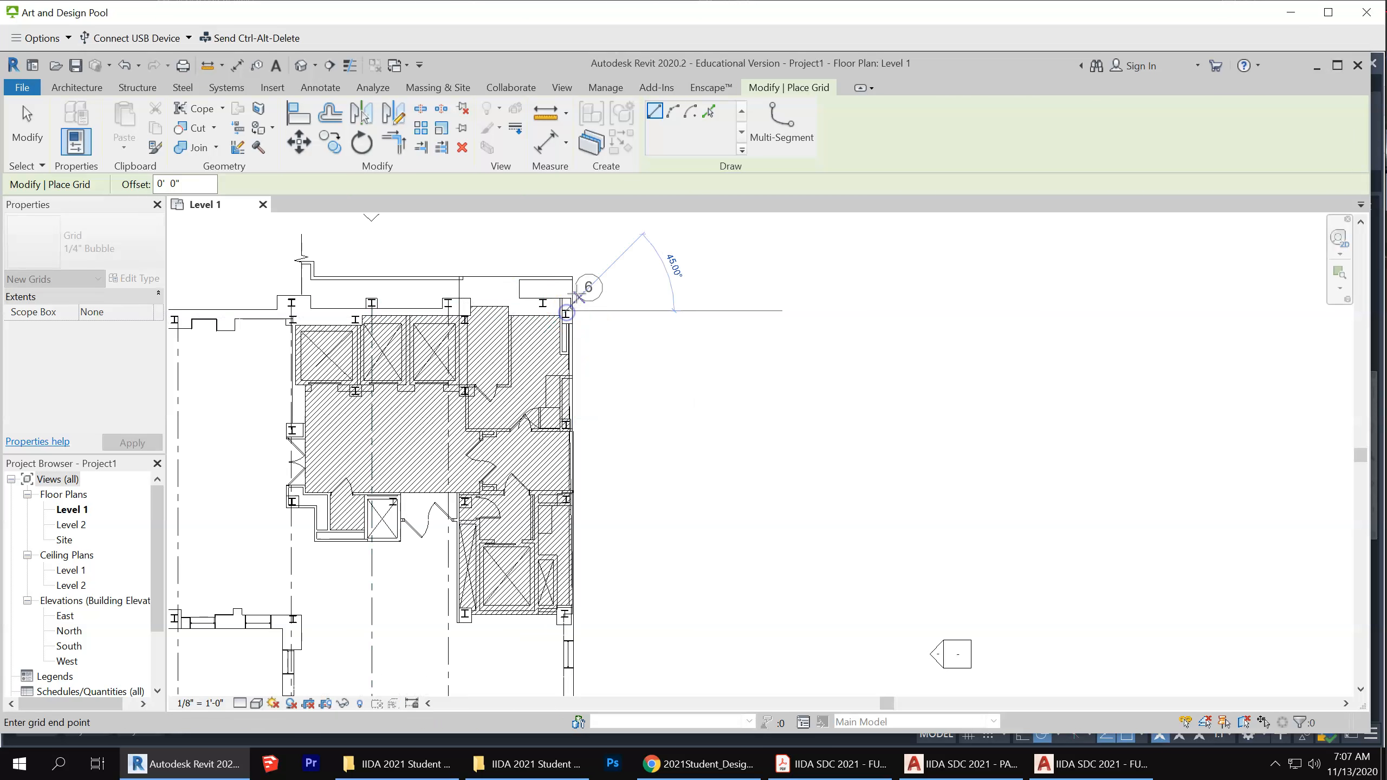
scroll(566, 312, "down", 3)
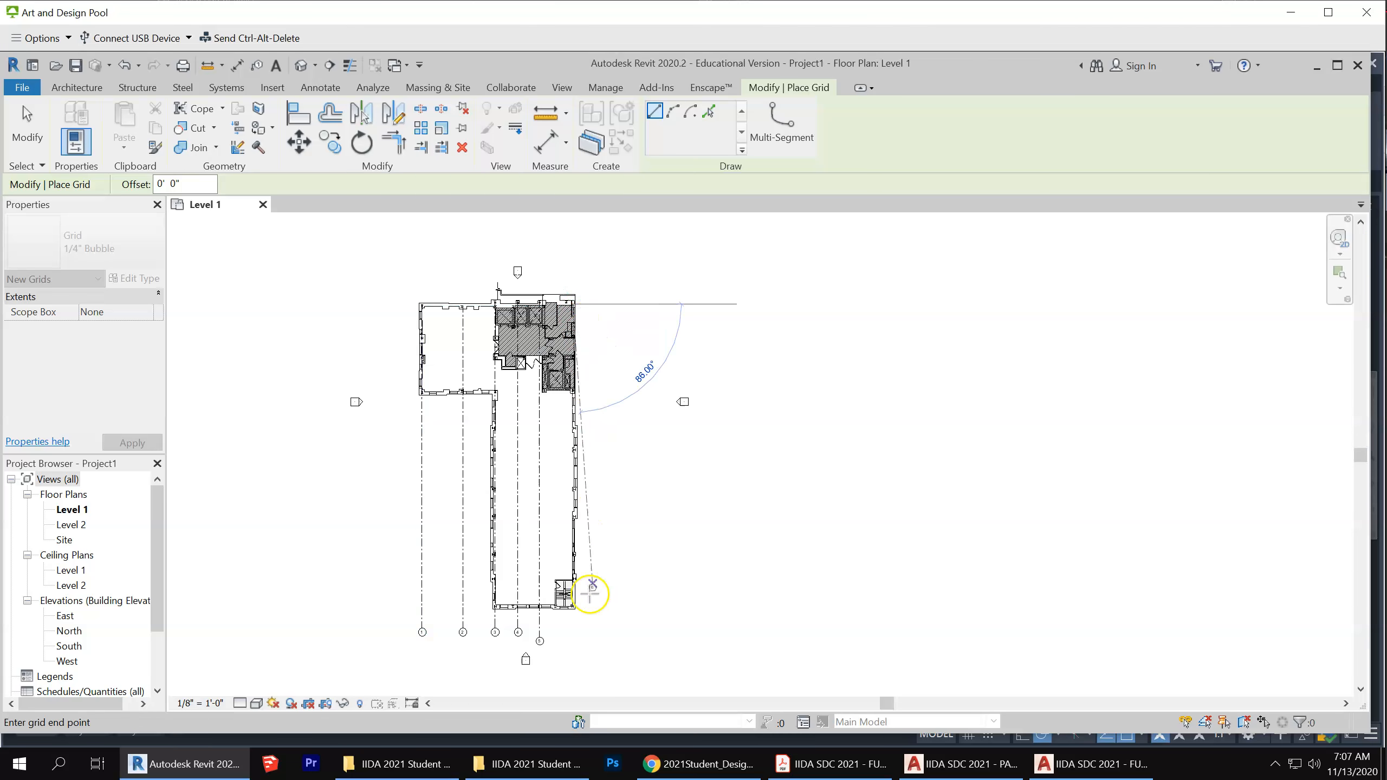
left_click(572, 644)
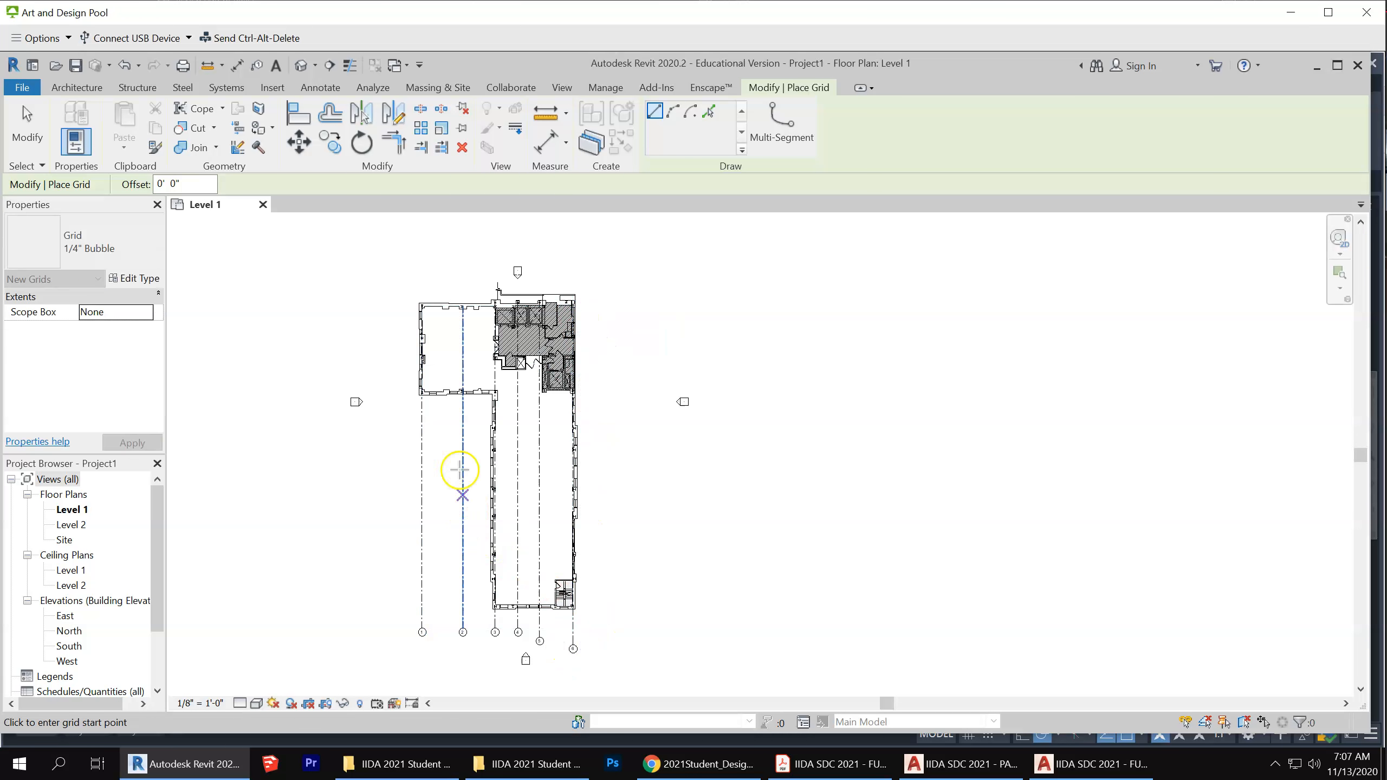
Draw a horizontal grid line from the southwest corner column along the south wall, ending east of the stair
scroll(541, 637, "up", 4)
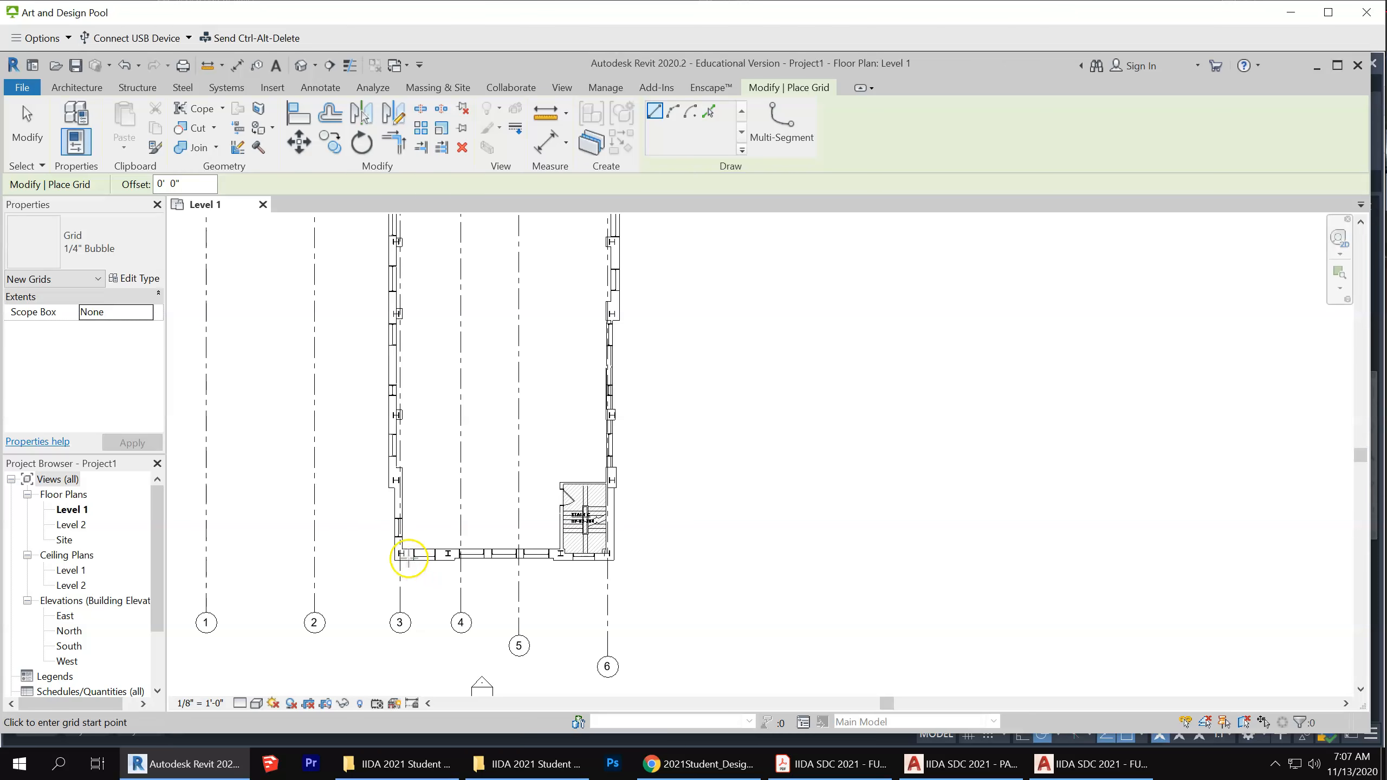
left_click(401, 551)
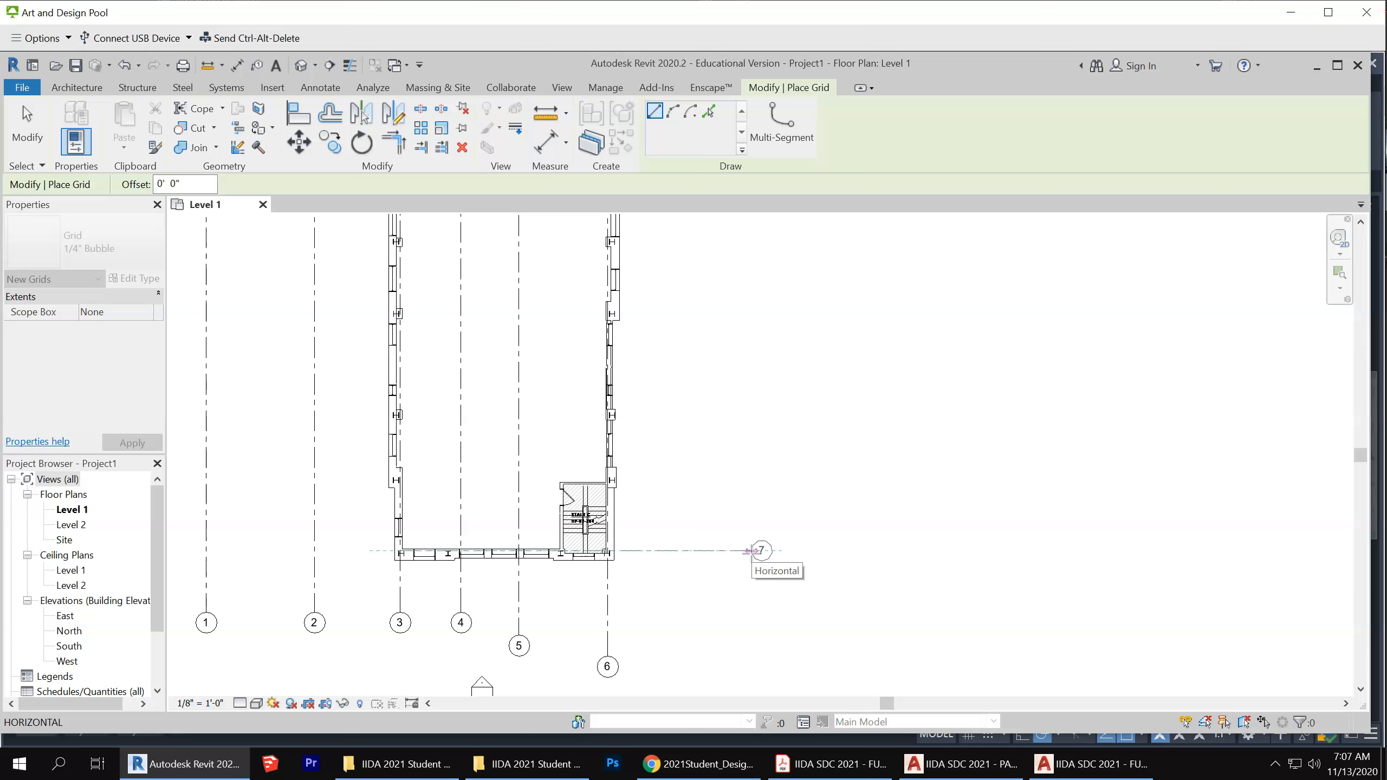
left_click(750, 551)
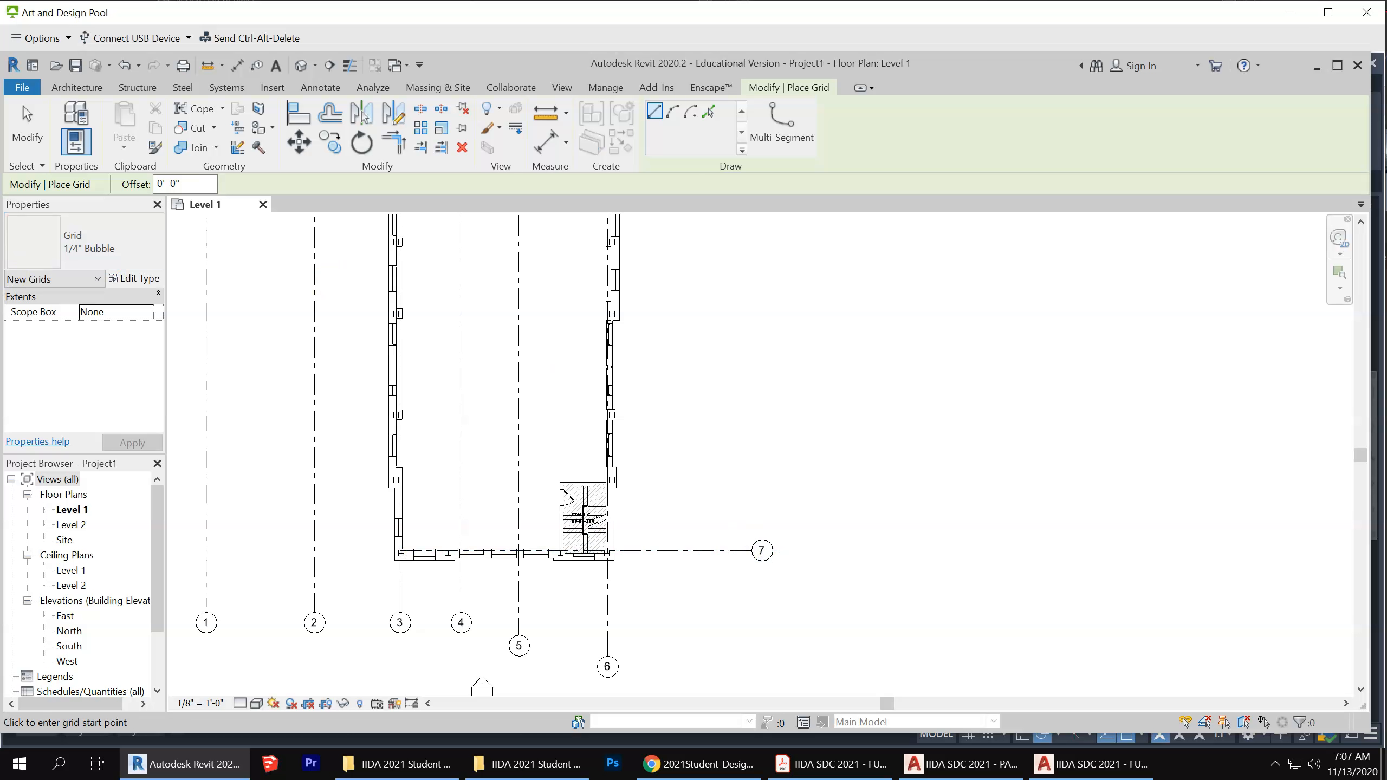
left_click(27, 125)
Rename the horizontal grid line along the south wall as A
scroll(762, 553, "up", 3)
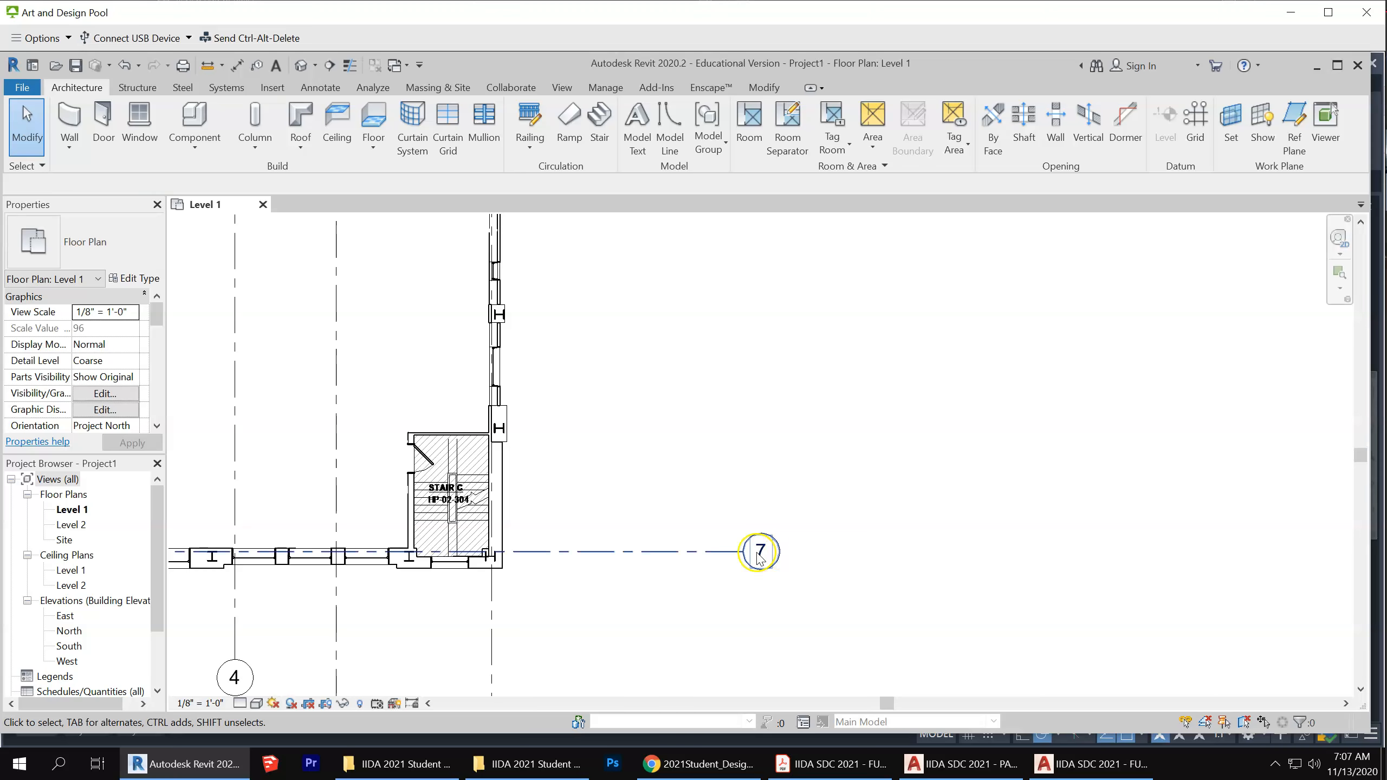
left_click(762, 554)
left_click(764, 552)
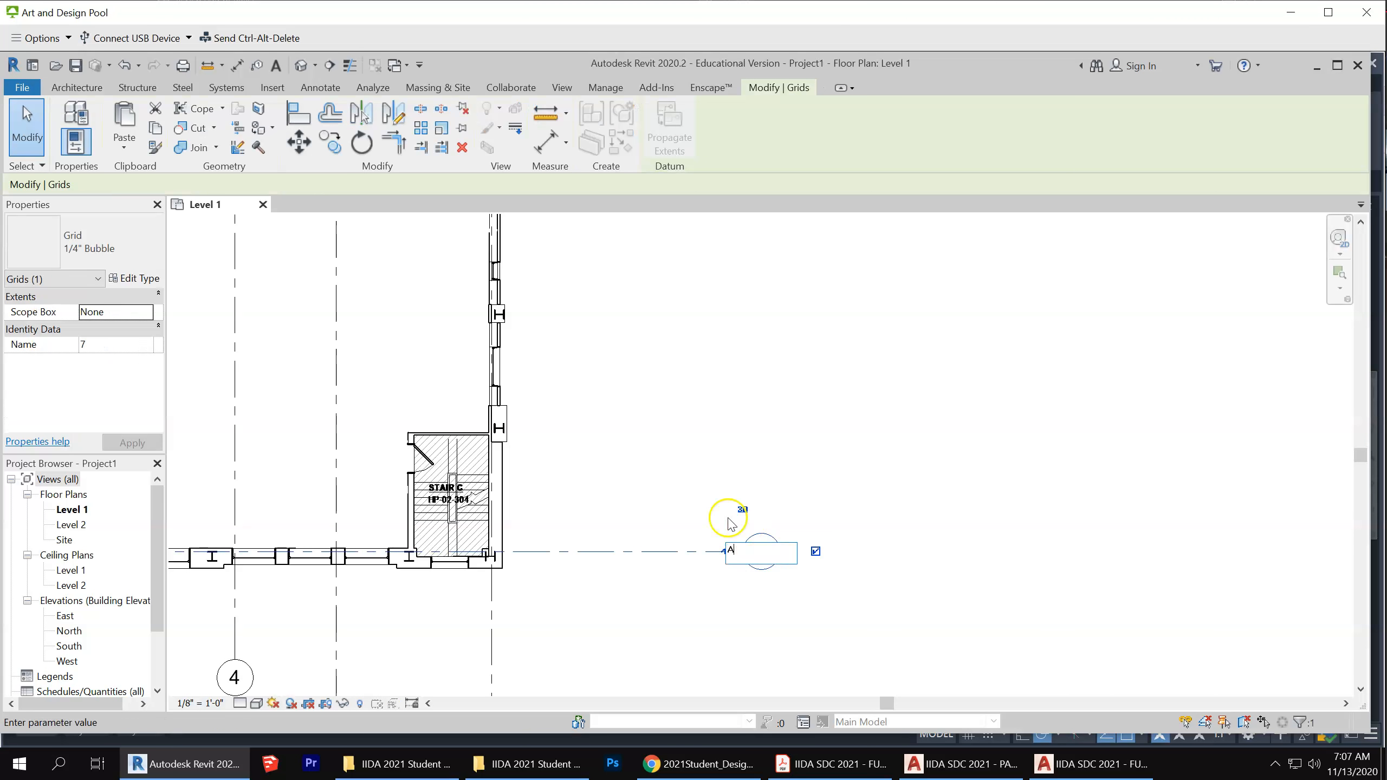
key("Return")
scroll(849, 582, "down", 2)
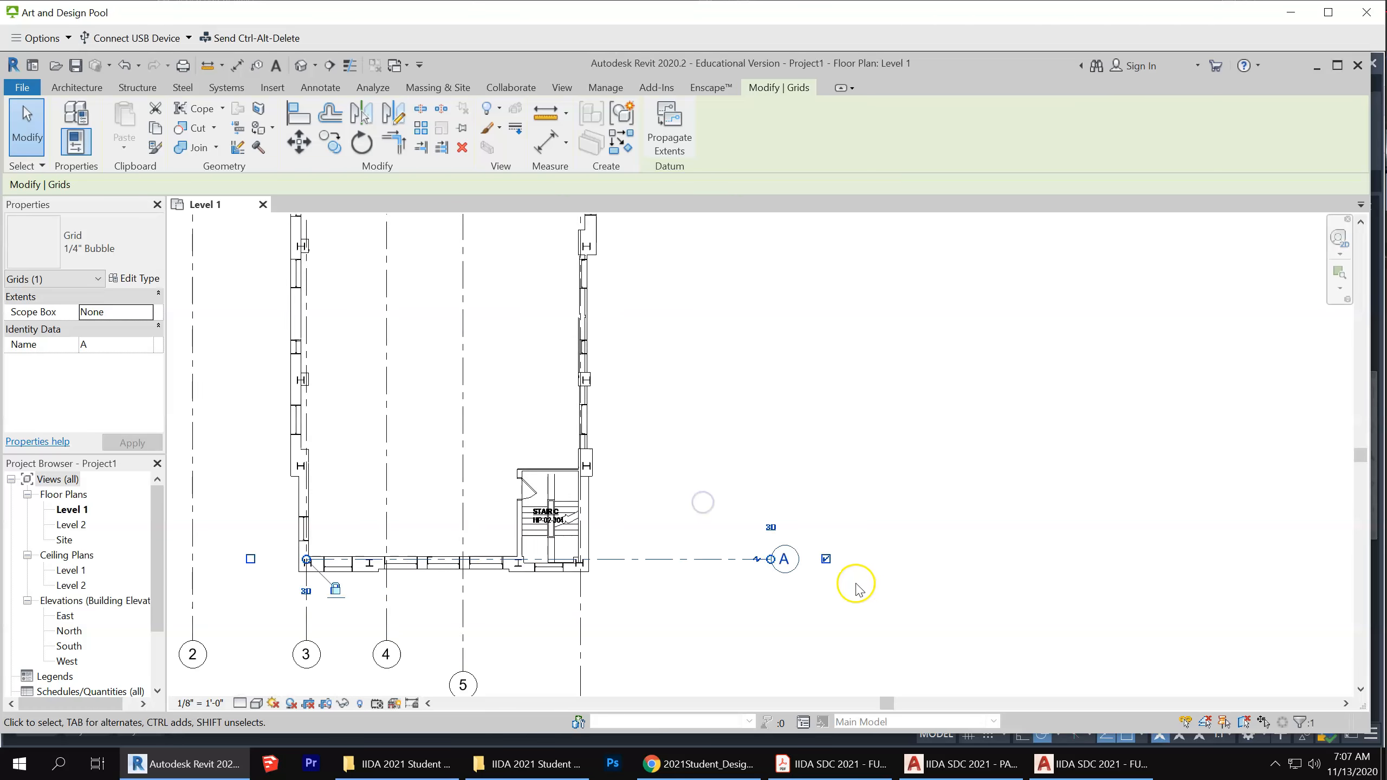
Array grid line A northward as a grouped linear array of 8 lines spaced 14'-0" apart
left_click(738, 595)
left_click(710, 565)
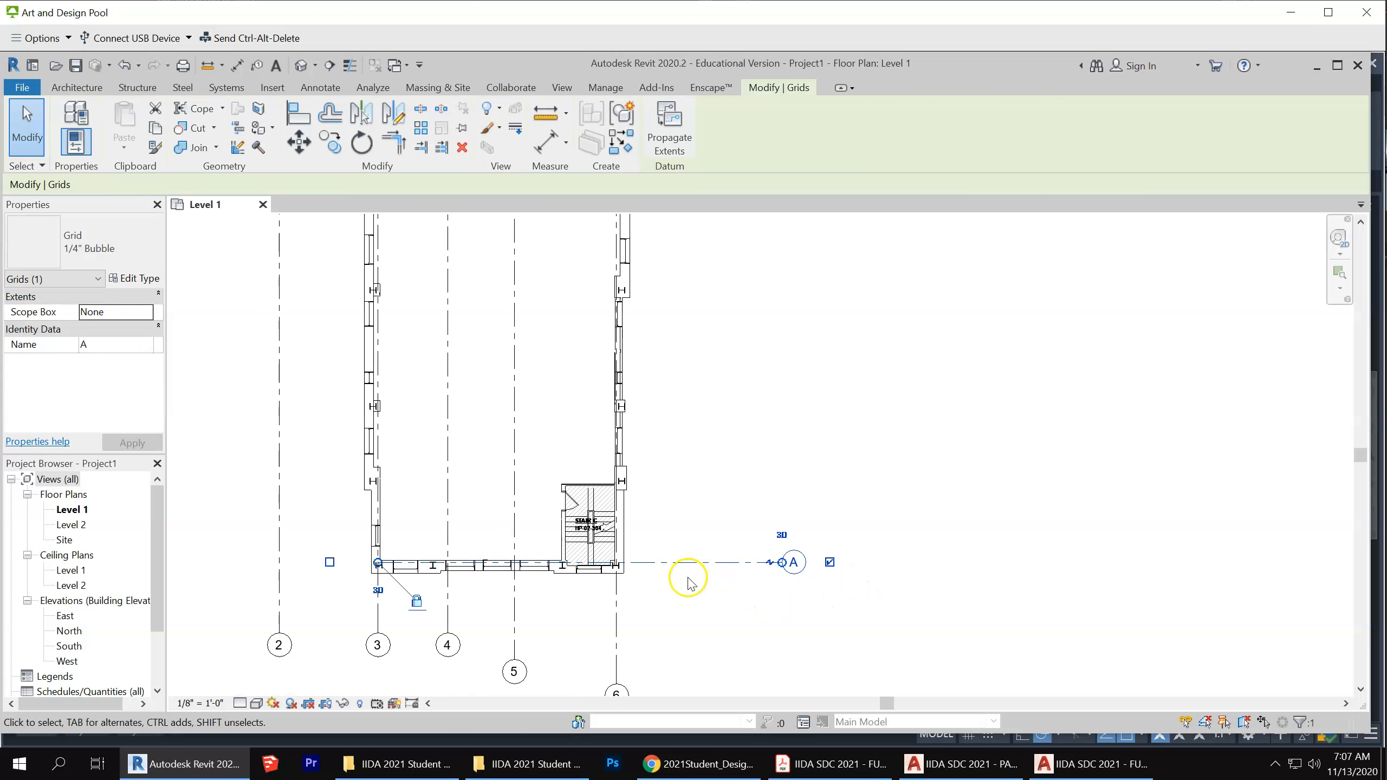
scroll(689, 583, "down", 1)
scroll(659, 533, "down", 1)
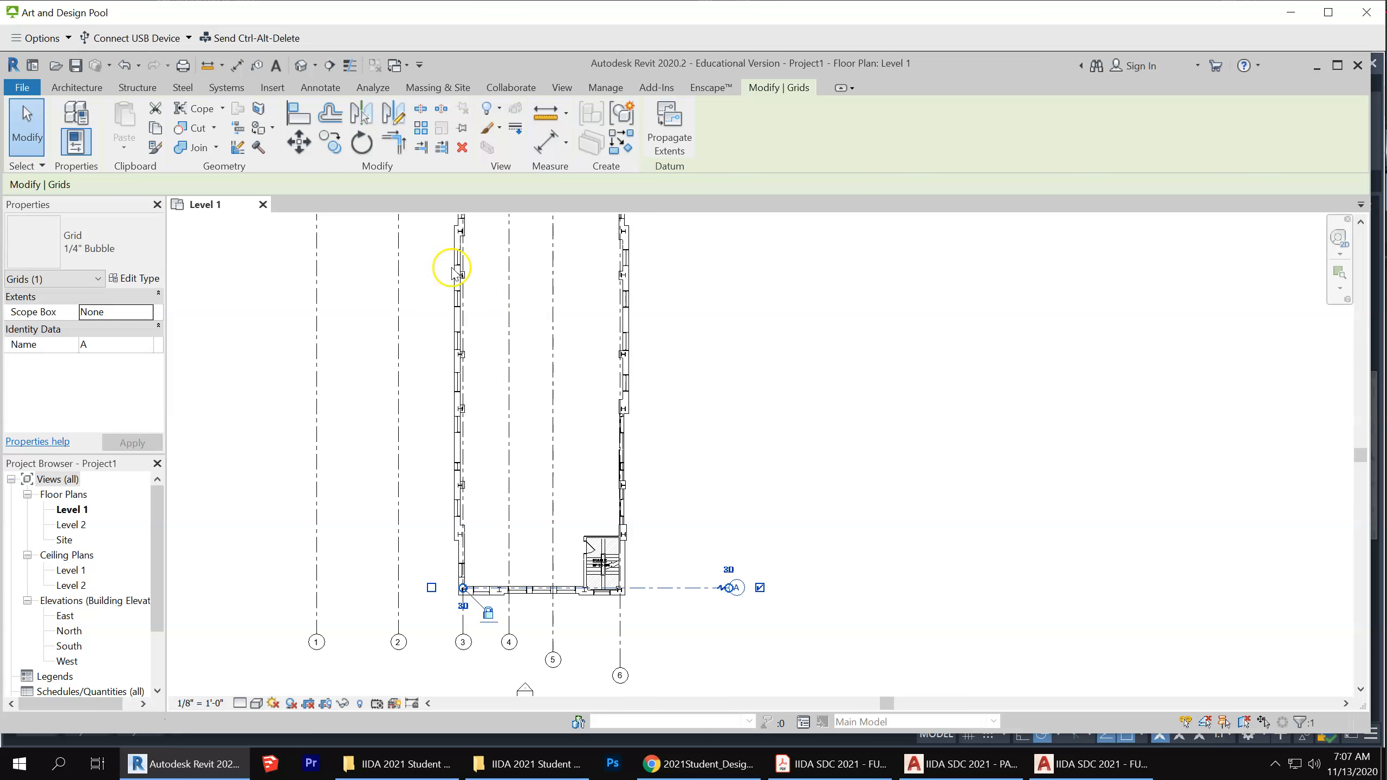
left_click(421, 128)
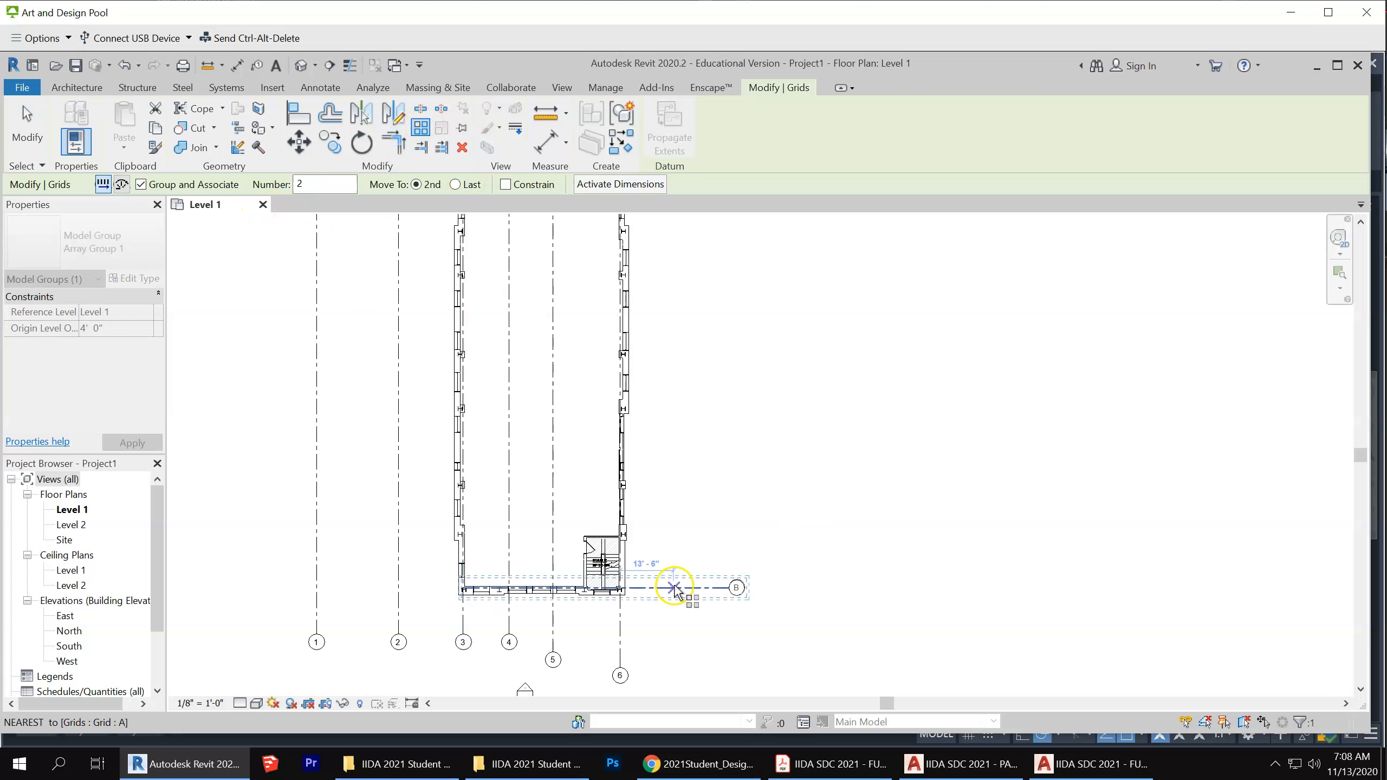
left_click(647, 587)
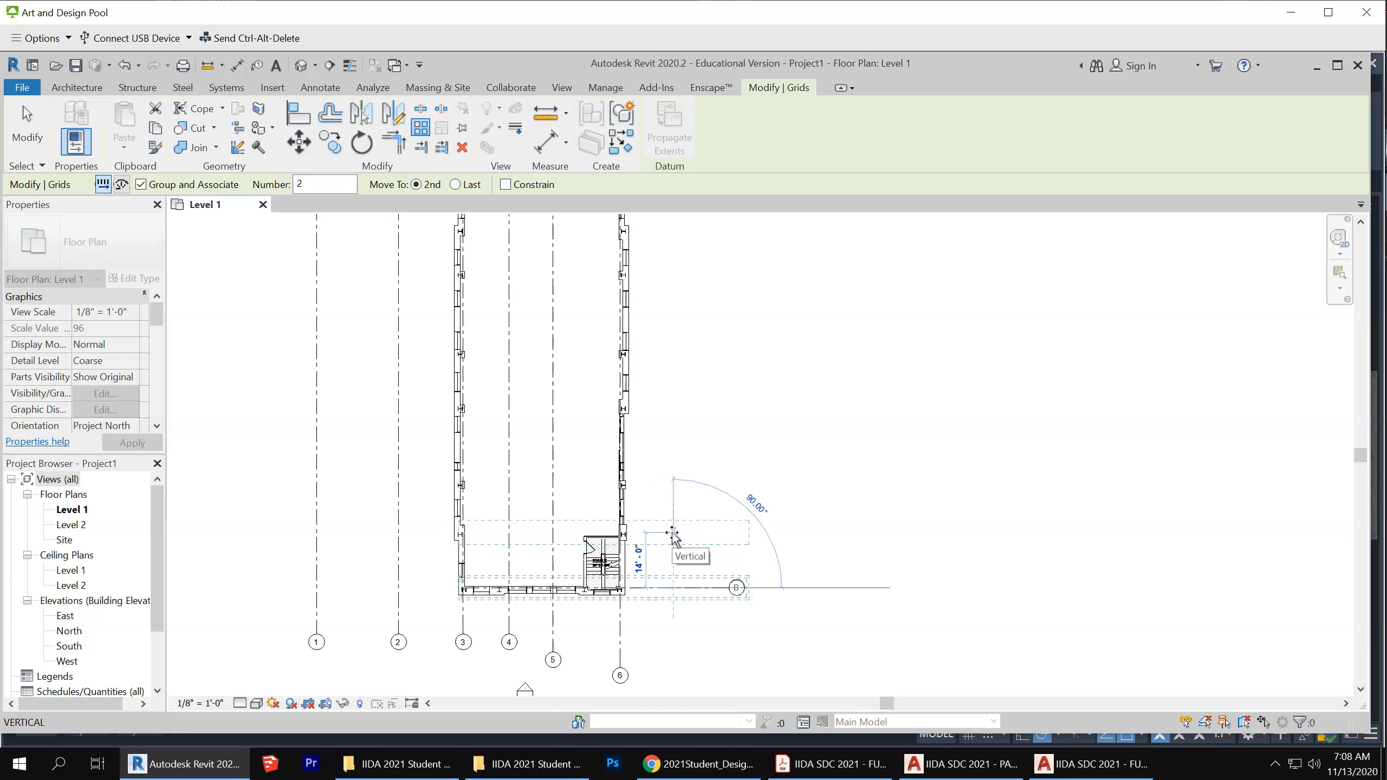
left_click(672, 533)
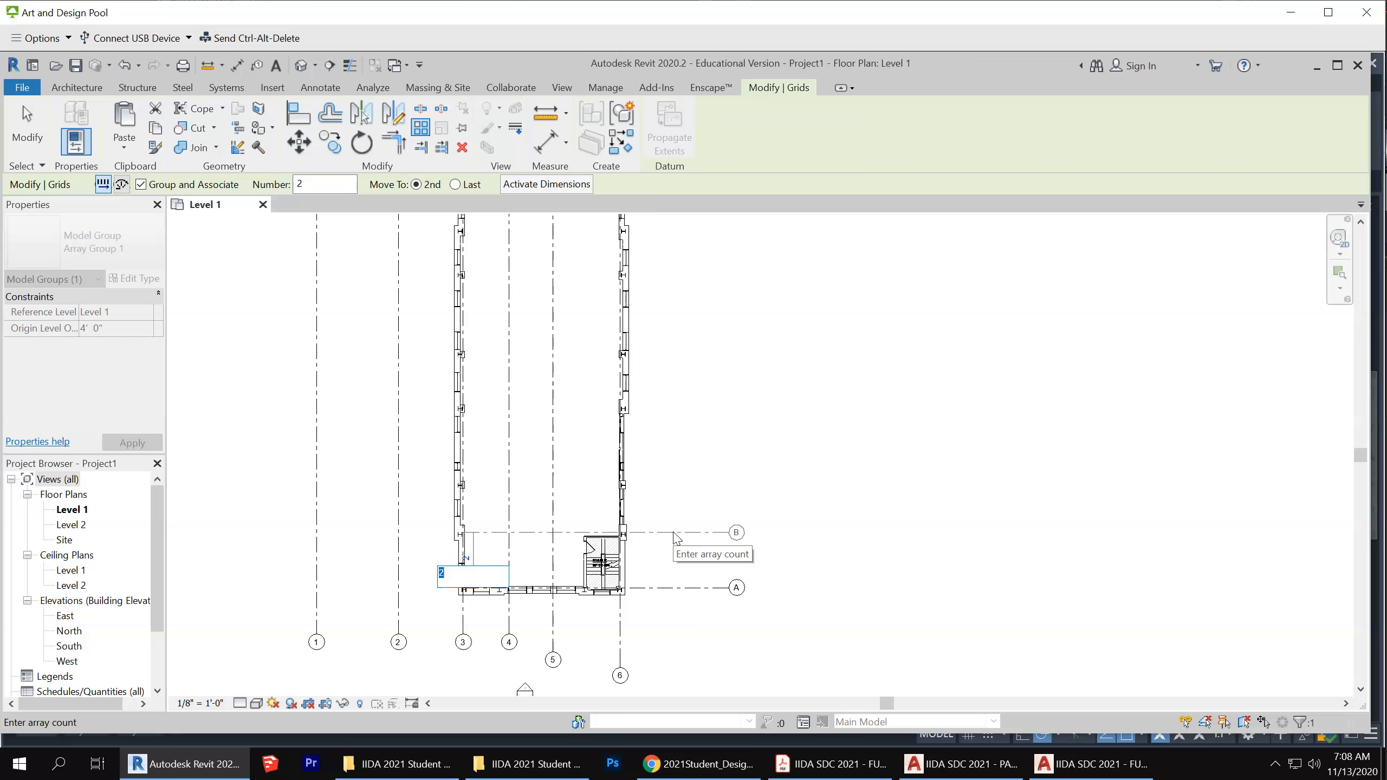
type("8")
key("Return")
Move the array's northernmost line H farther north, near the elevator core's south end, to widen the spacing between the arrayed grid lines
scroll(650, 636, "down", 4)
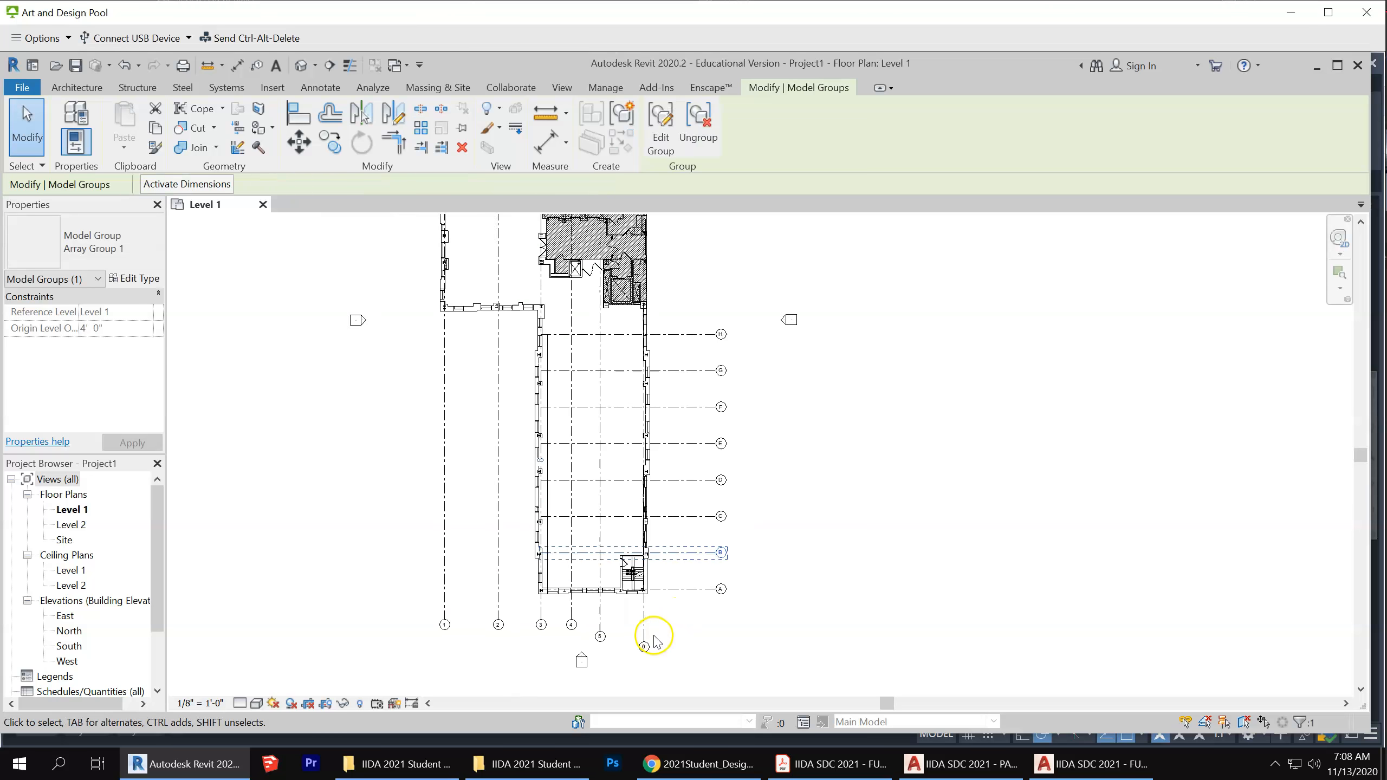
scroll(653, 642, "up", 5)
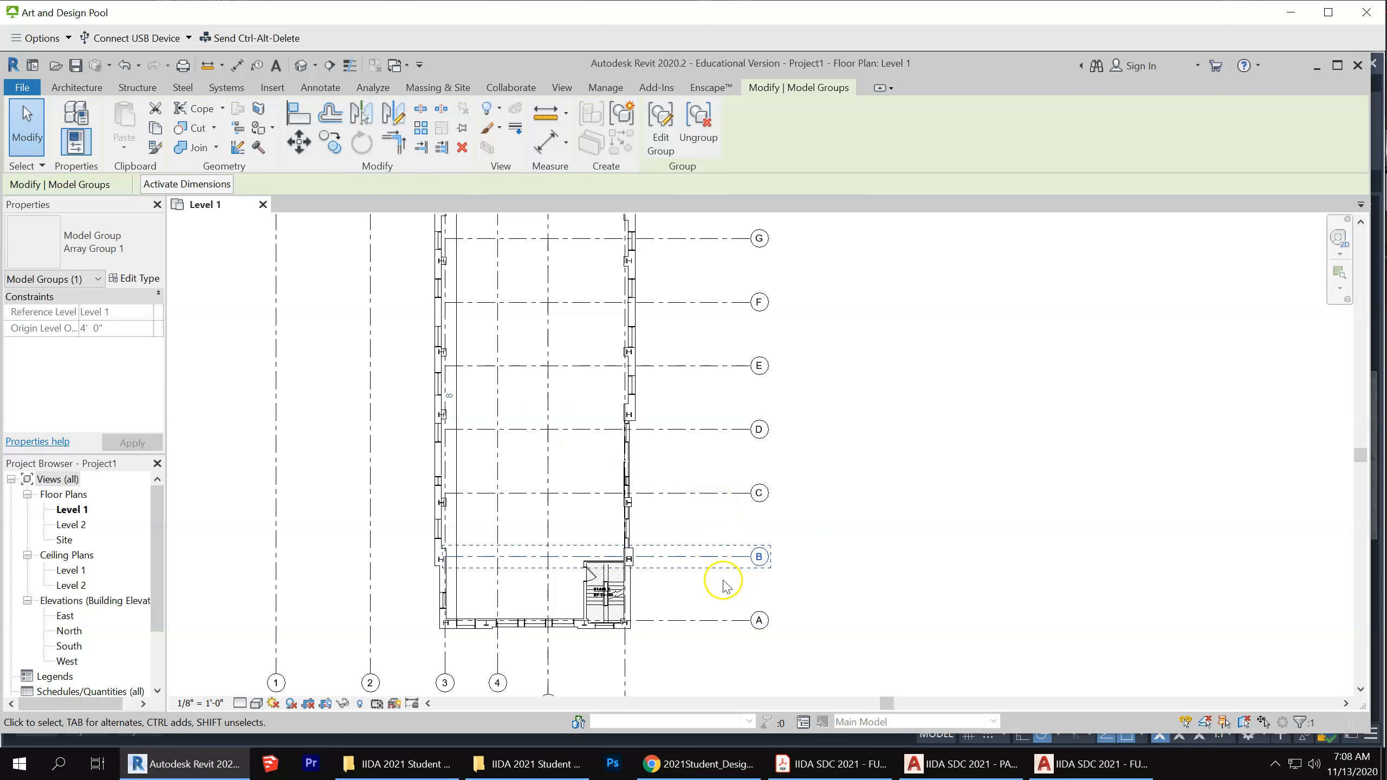
scroll(747, 637, "down", 1)
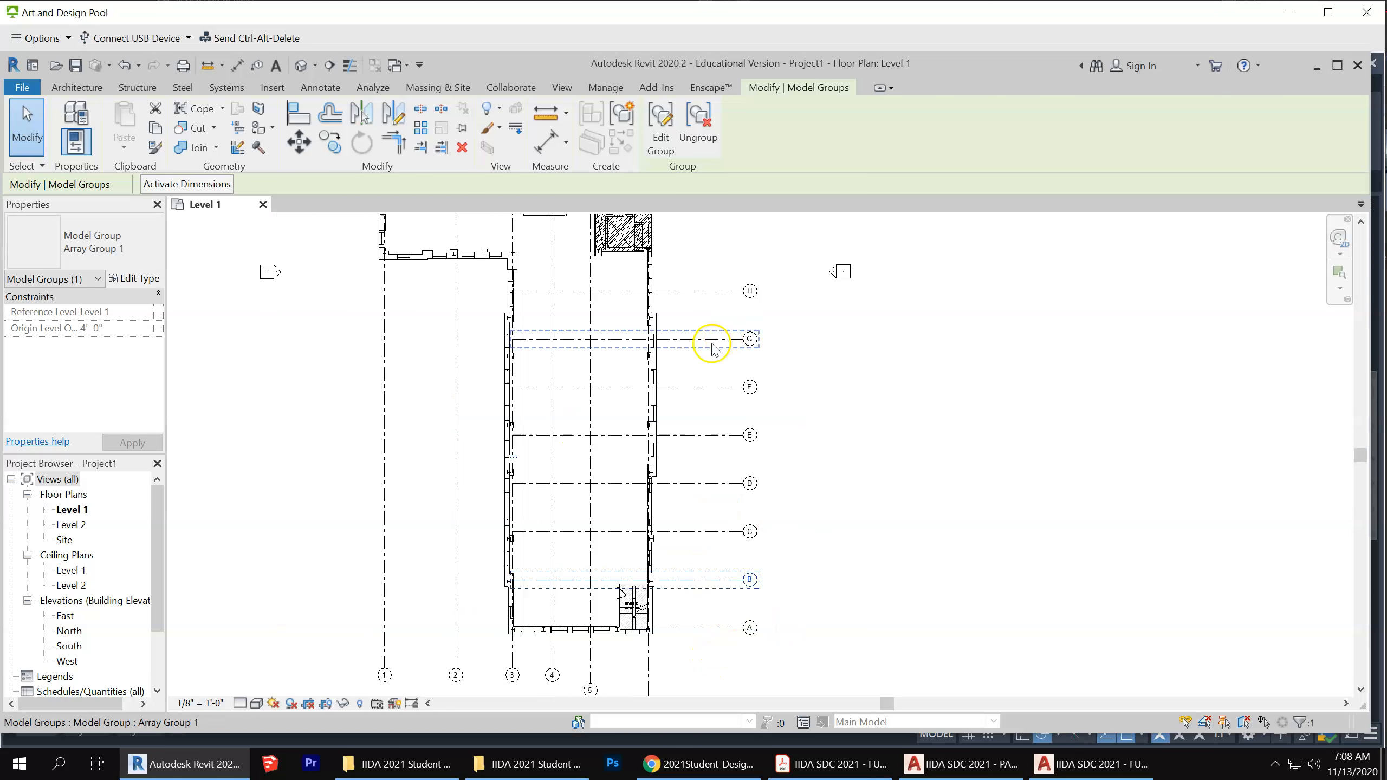
left_click_drag(693, 297, 697, 245)
key("Escape")
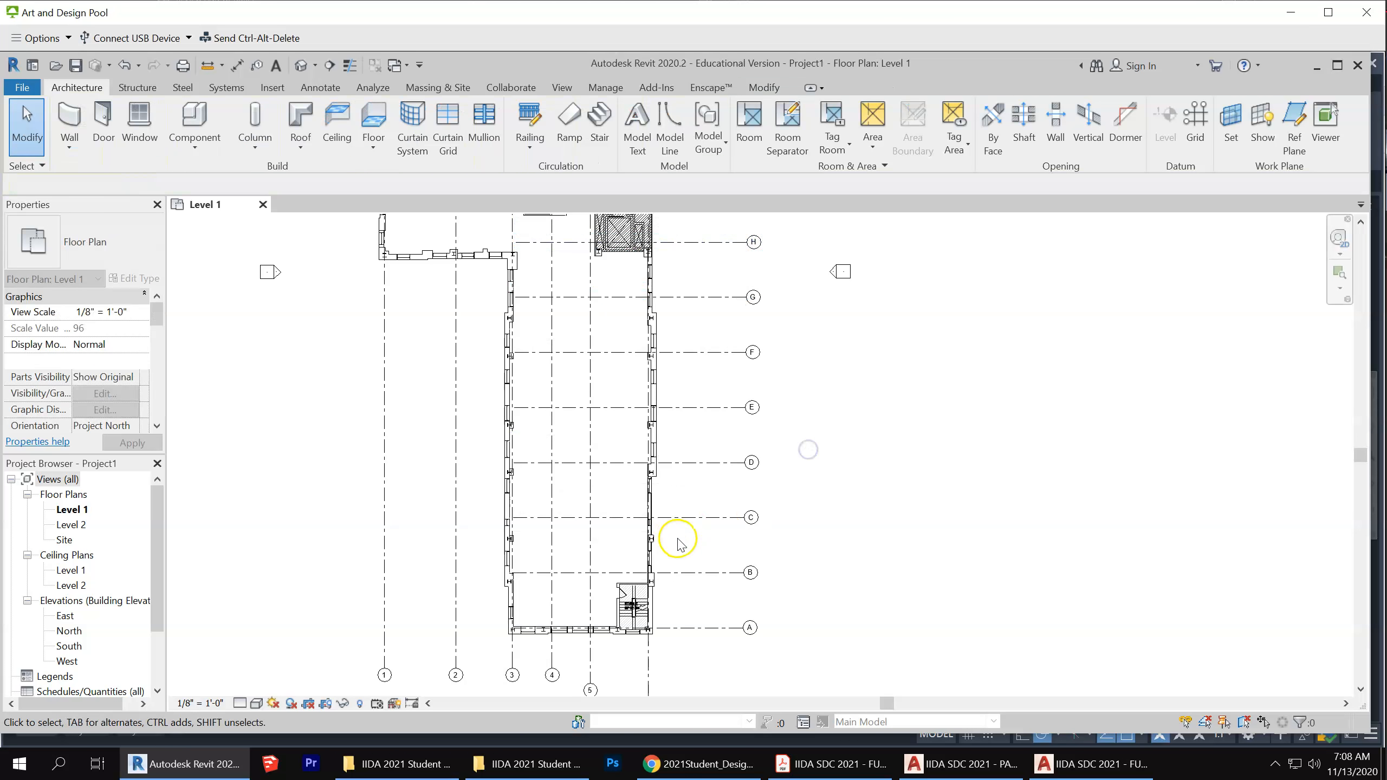
Select all instances of the horizontal grid array group and ungroup them into individual grid lines
scroll(683, 543, "up", 3)
left_click(692, 487)
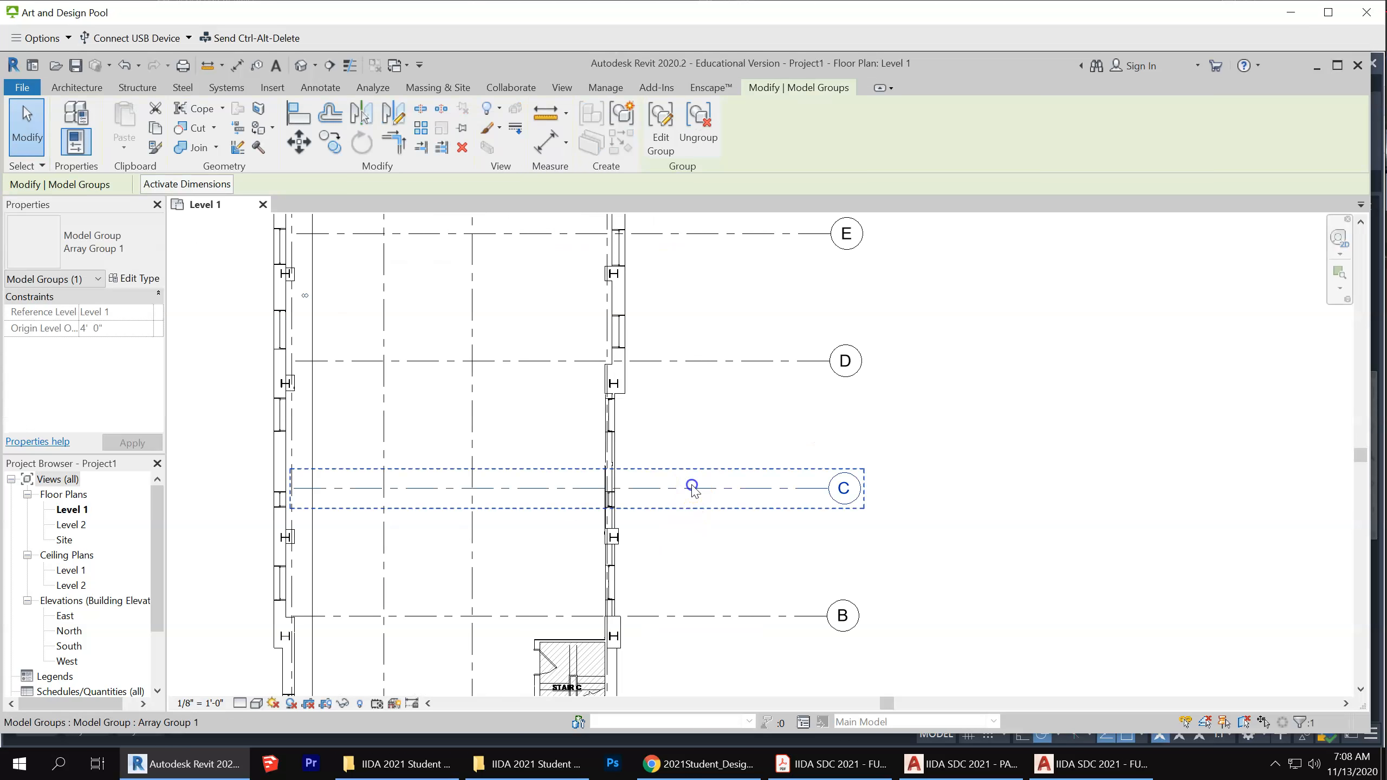
key("s")
key("a")
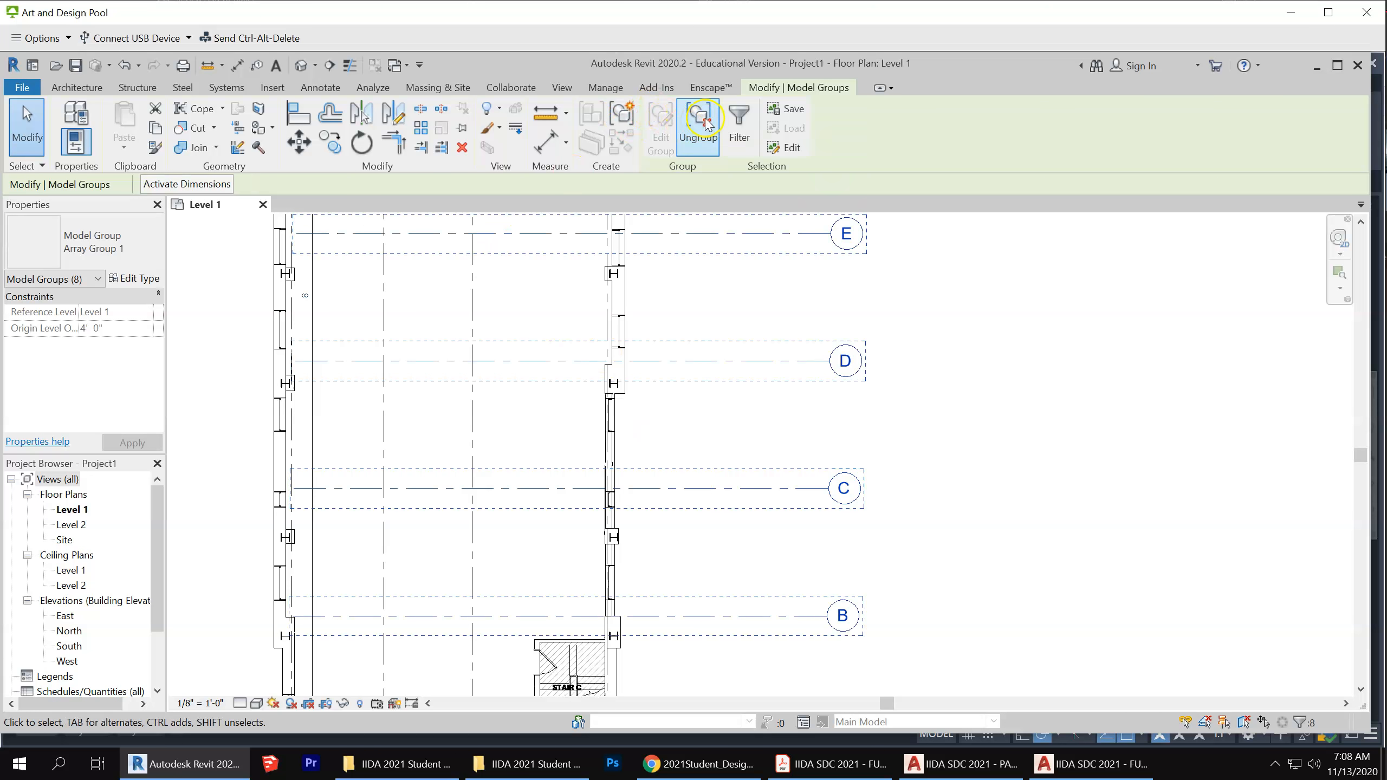
left_click(983, 499)
Move grid line B south onto the center of the columns beside Stair C's north wall
scroll(984, 494, "down", 3)
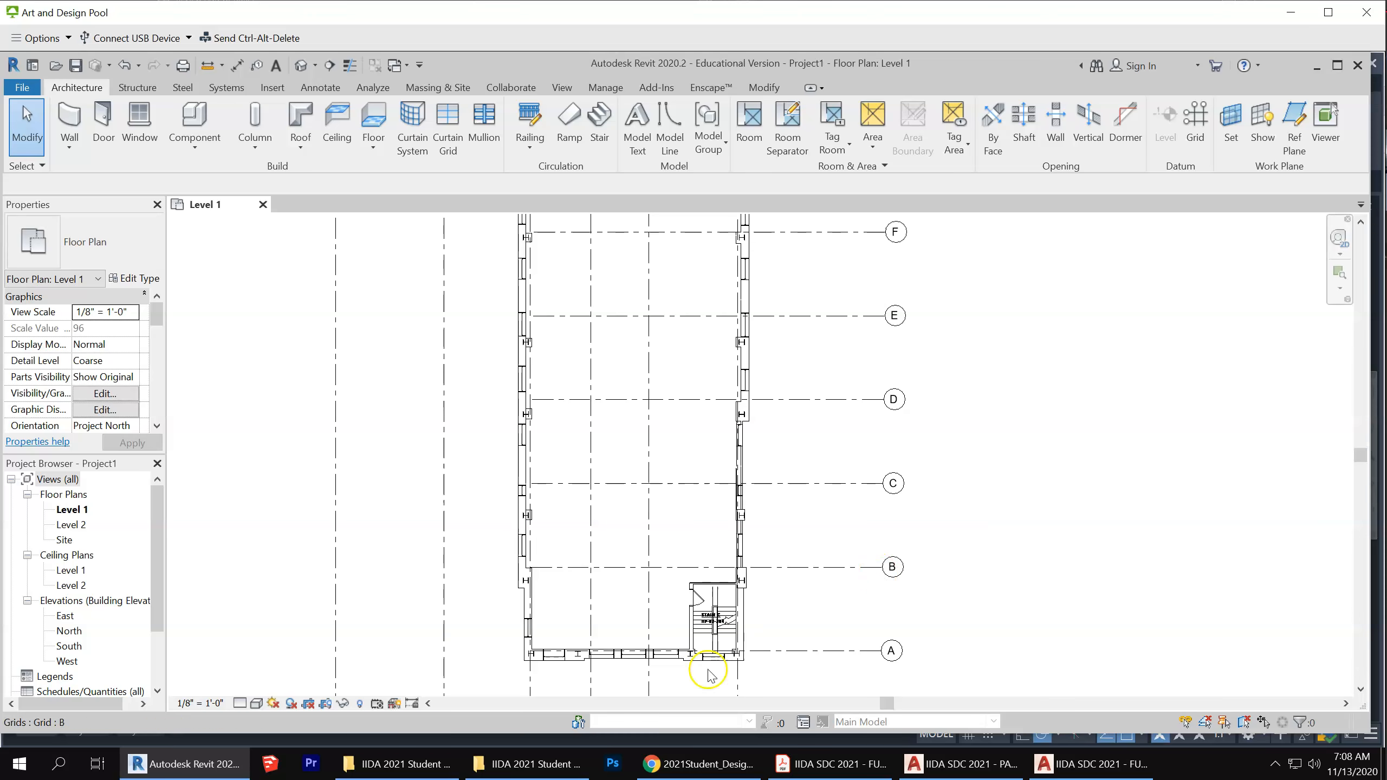
scroll(708, 670, "up", 2)
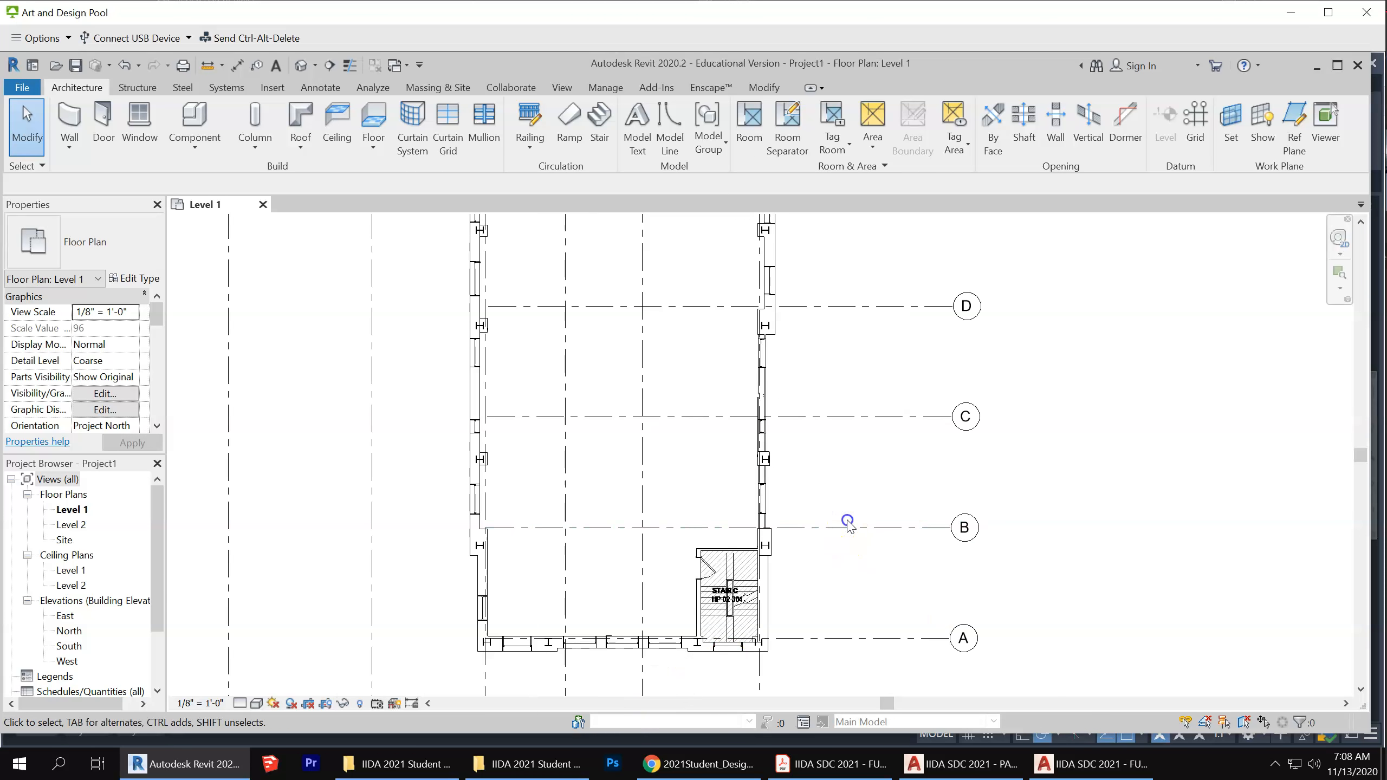
left_click_drag(848, 527, 797, 544)
left_click(892, 593)
Move grid lines C and D south onto the centers of the next two column pairs north of grid B
scroll(790, 424, "up", 4)
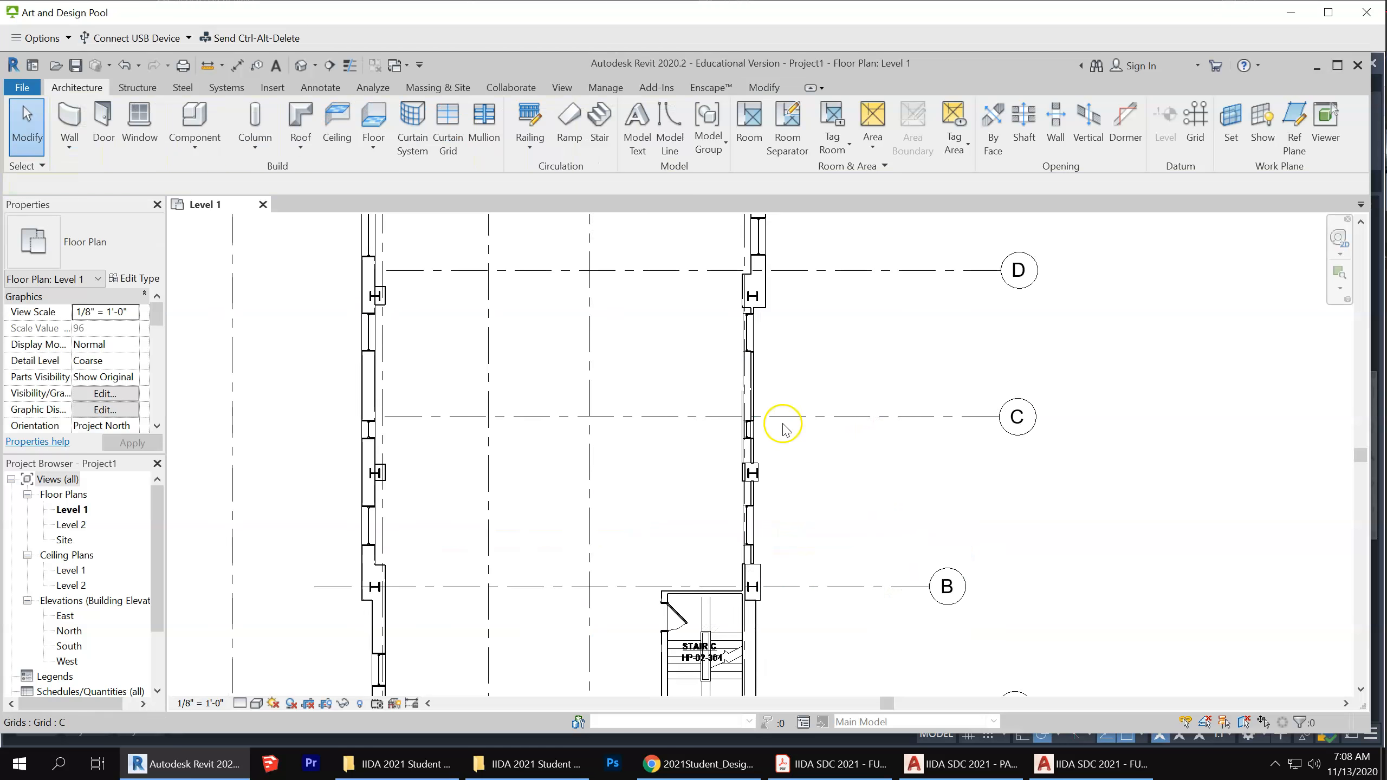
left_click_drag(818, 424, 780, 488)
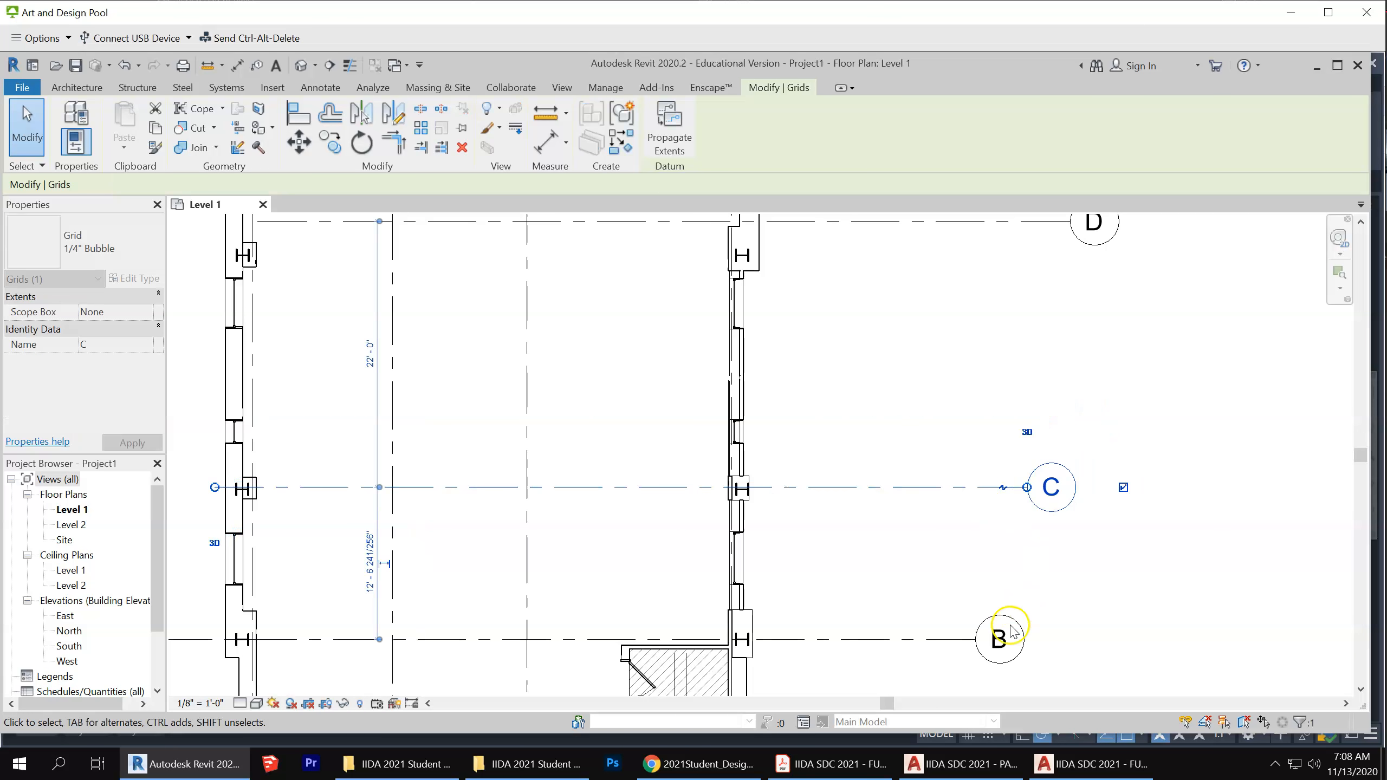
scroll(1000, 638, "down", 2)
left_click_drag(920, 362, 890, 382)
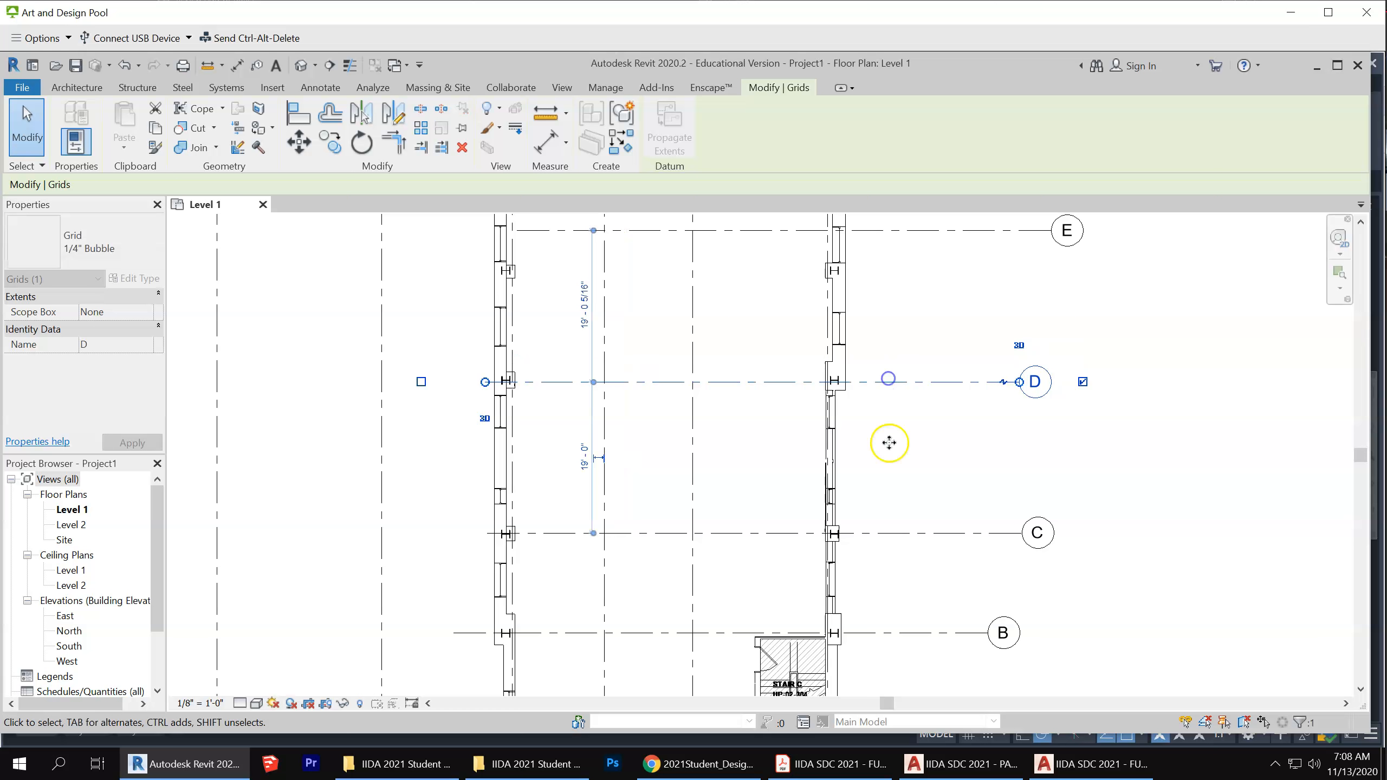
Move grid lines E and F south onto the centers of the following two column pairs north of grid D
scroll(877, 629, "down", 2)
left_click_drag(919, 331, 872, 358)
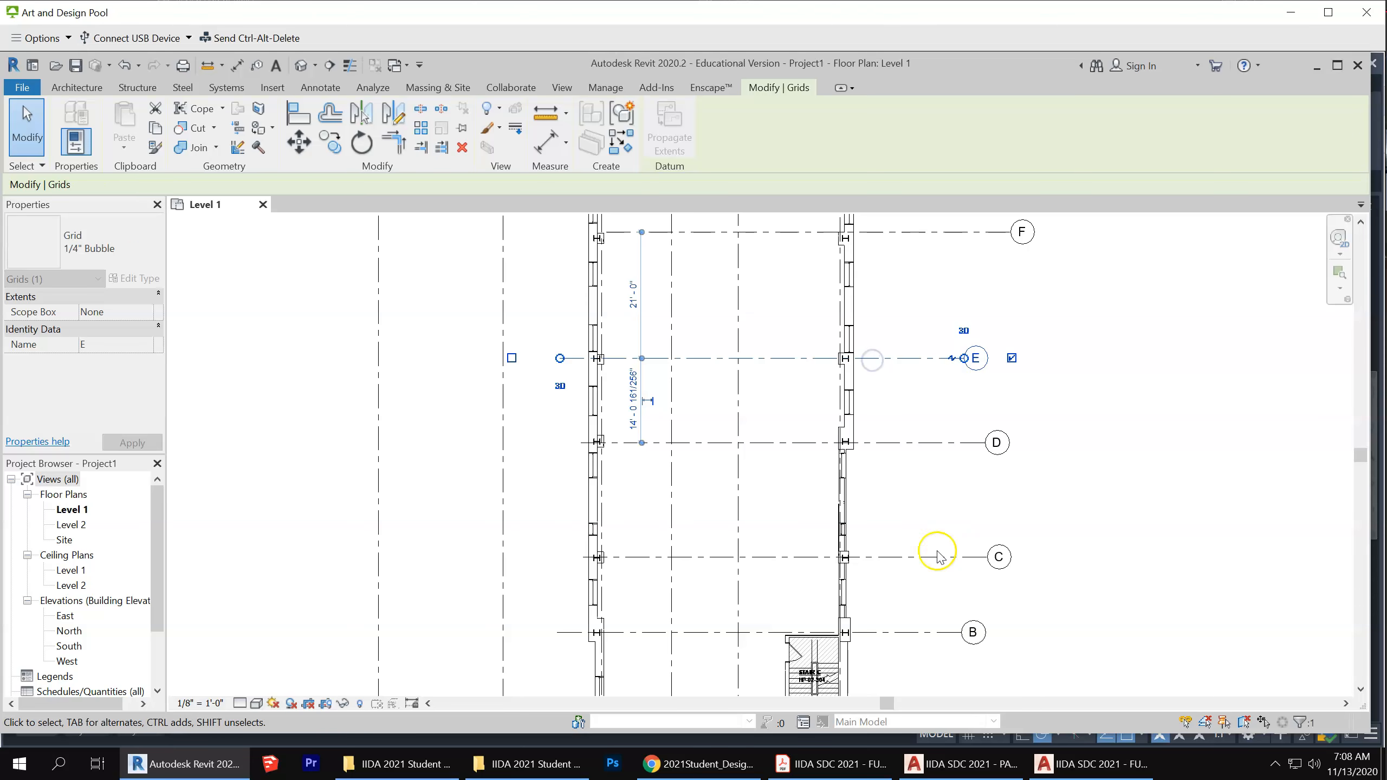
scroll(944, 288, "down", 1)
scroll(913, 310, "up", 2)
left_click_drag(926, 316, 890, 324)
scroll(901, 415, "down", 1)
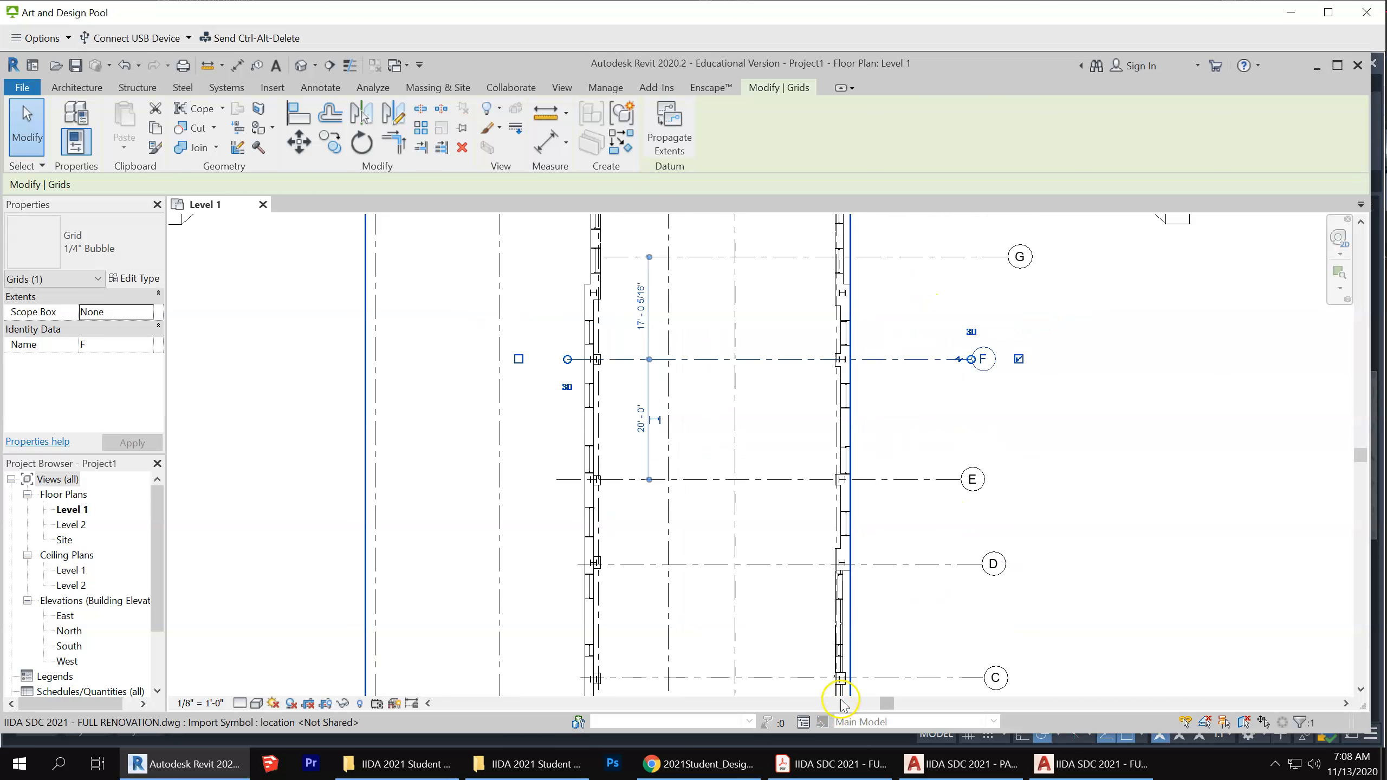
Move grid lines G and H south onto the centers of the next two column rows north of grid F
left_click_drag(914, 257, 864, 299)
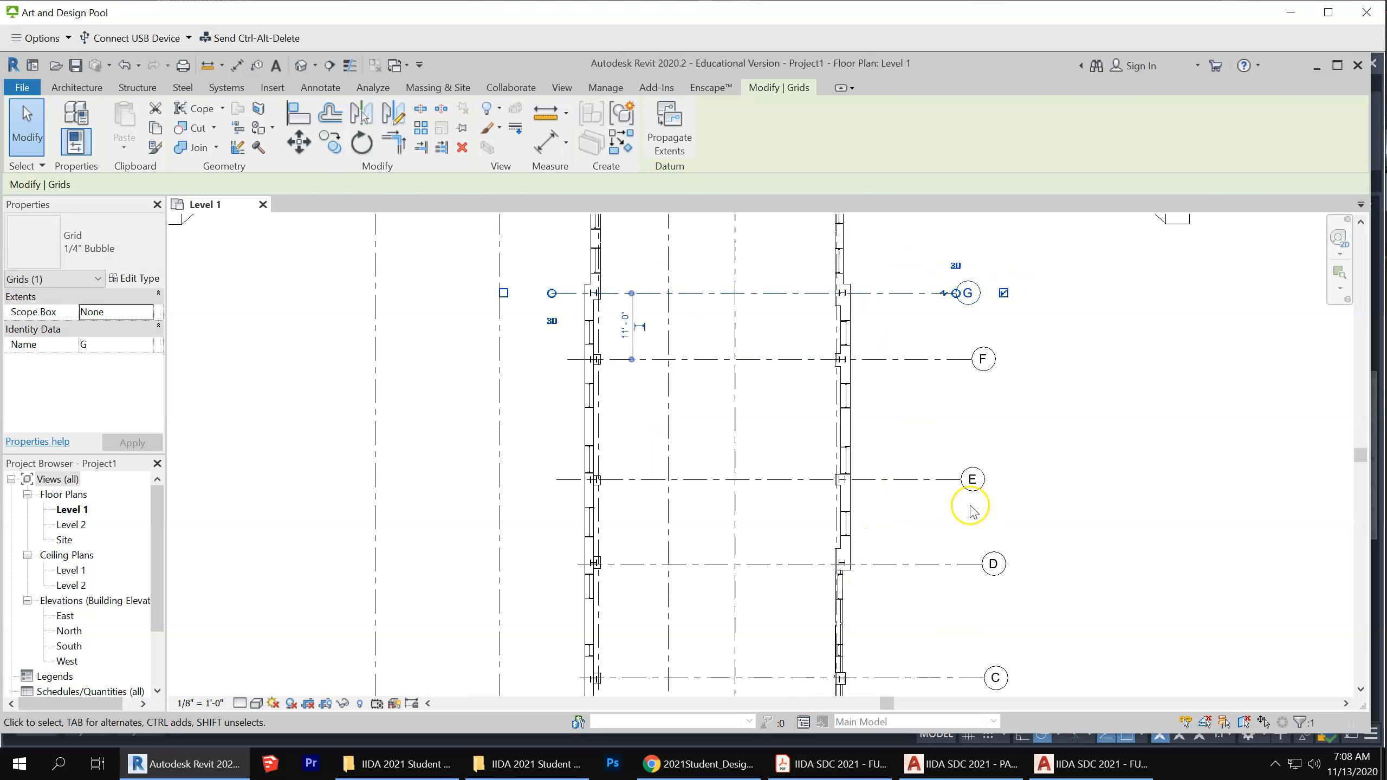
scroll(846, 634, "down", 3)
scroll(889, 363, "up", 2)
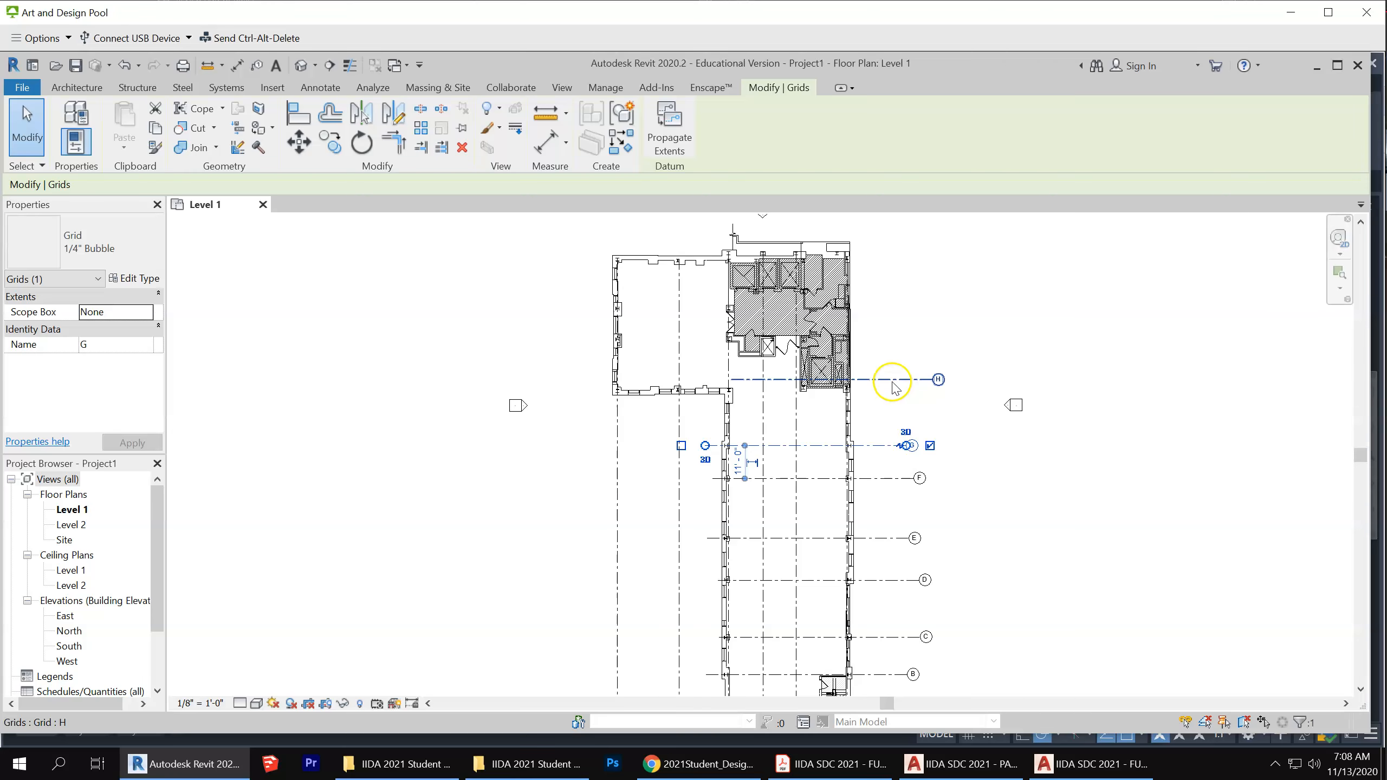
scroll(892, 384, "up", 2)
left_click(875, 376)
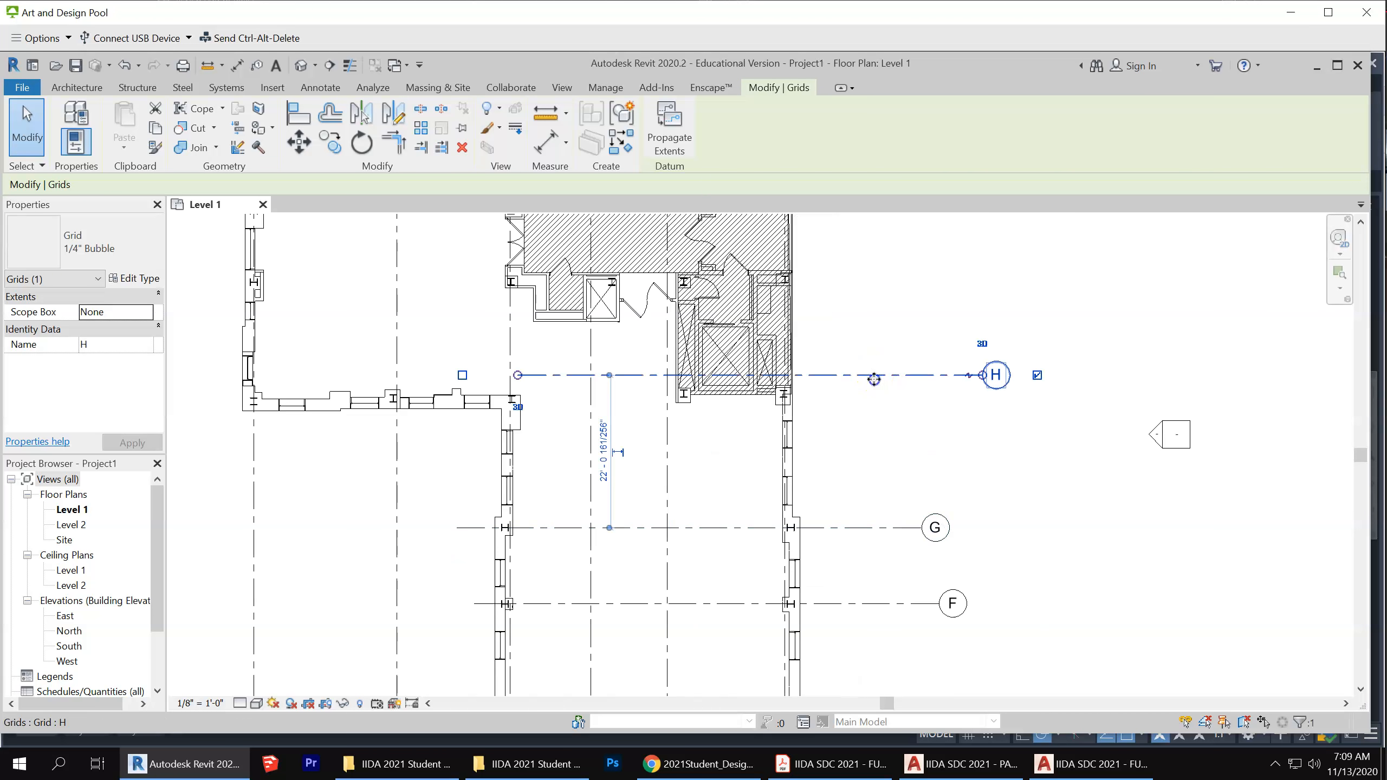
left_click_drag(872, 380, 832, 401)
left_click(876, 418)
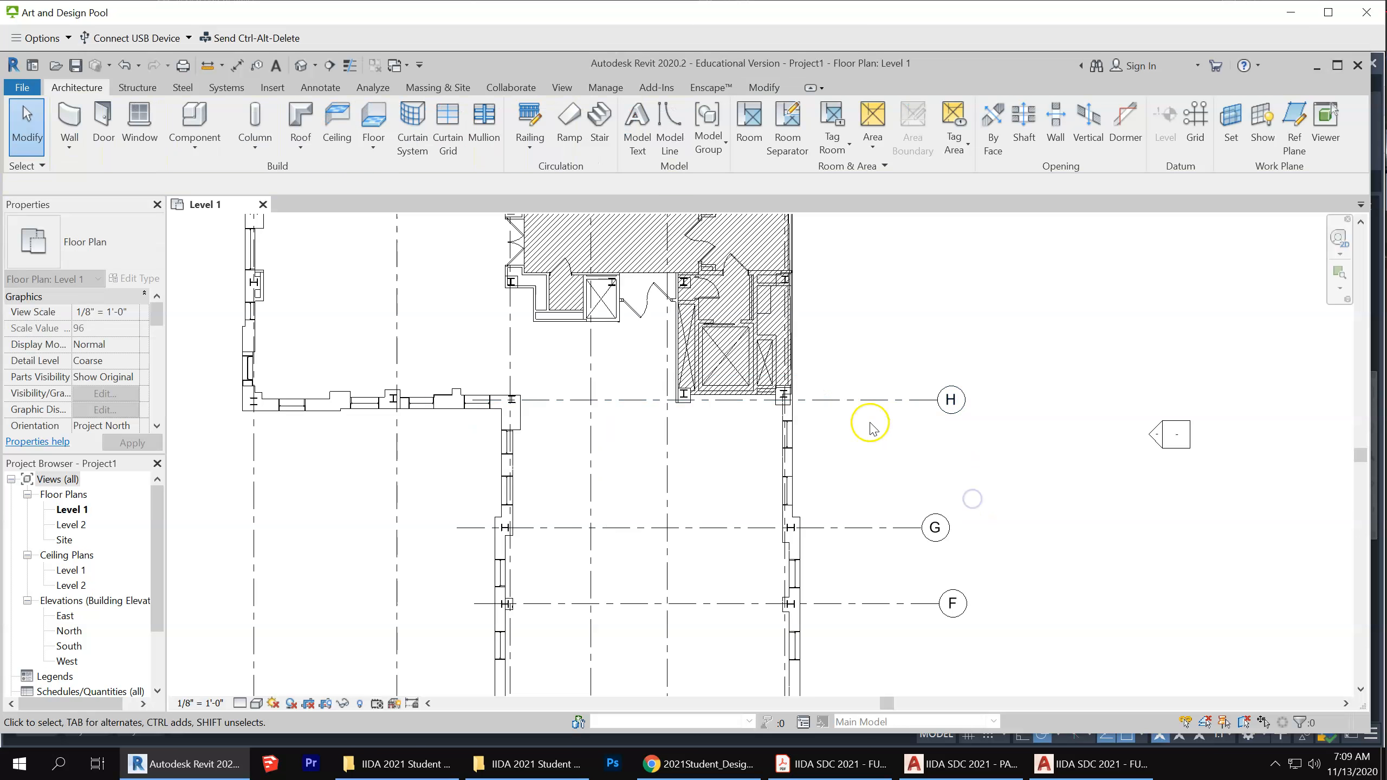
Extend the west end of grid line H past the west exterior wall of the wider north wing
left_click(951, 399)
left_click_drag(475, 400, 193, 400)
scroll(1139, 473, "down", 3)
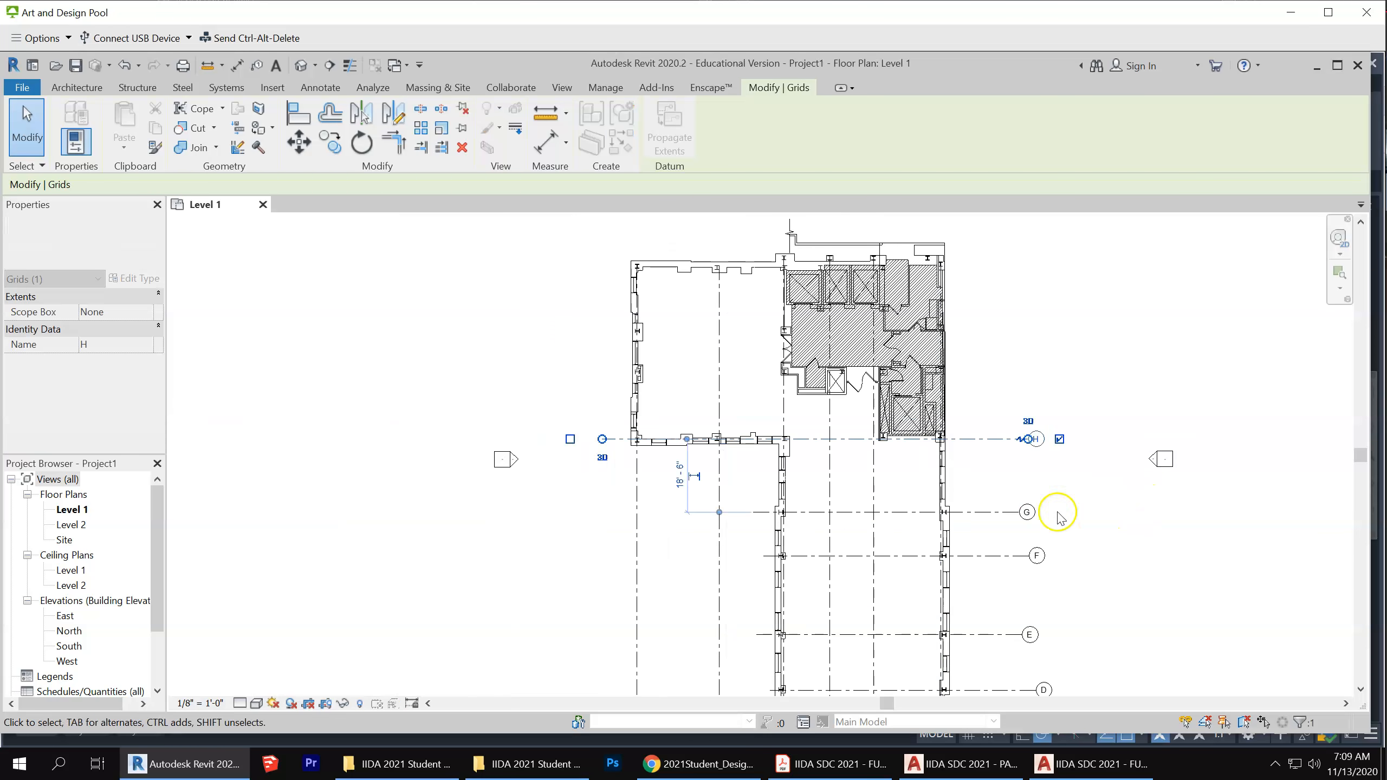
scroll(747, 459, "up", 2)
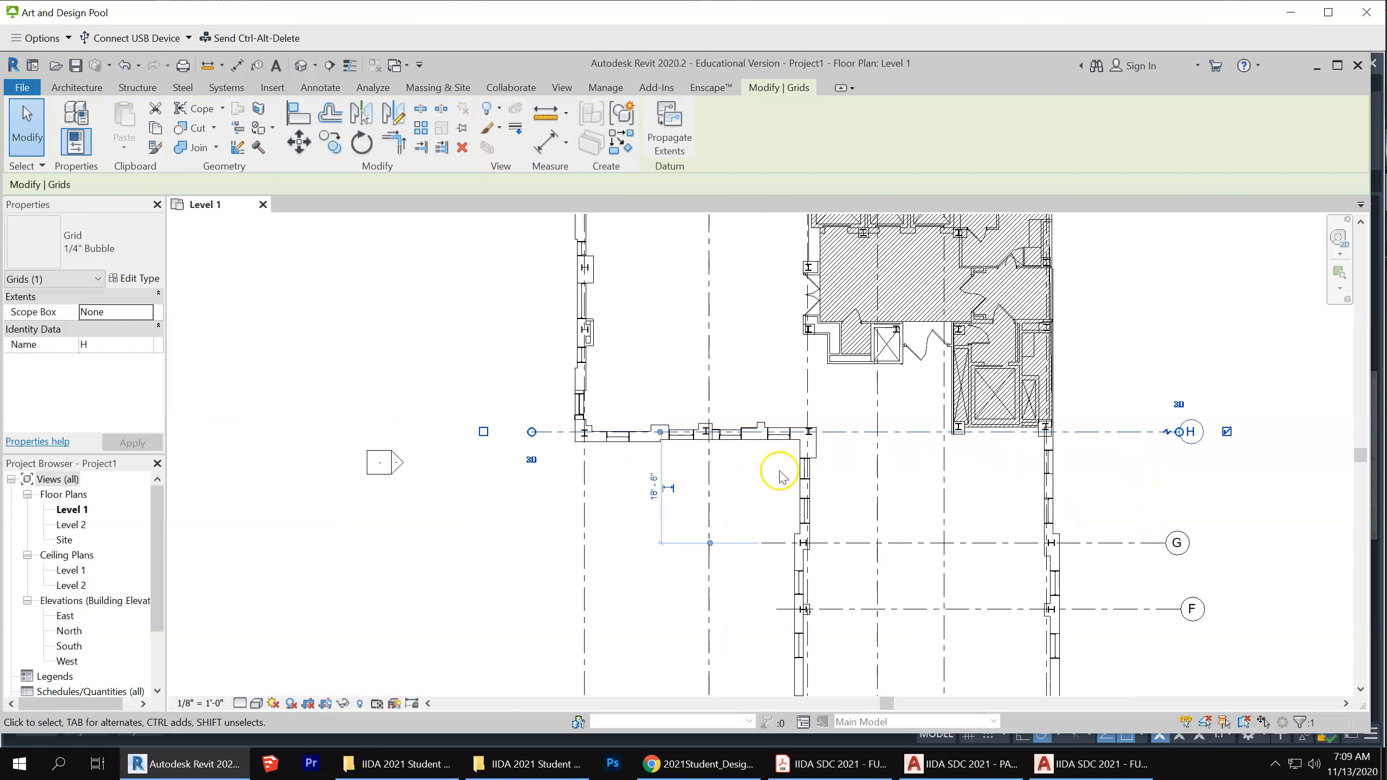
scroll(874, 647, "down", 1)
scroll(1110, 375, "up", 1)
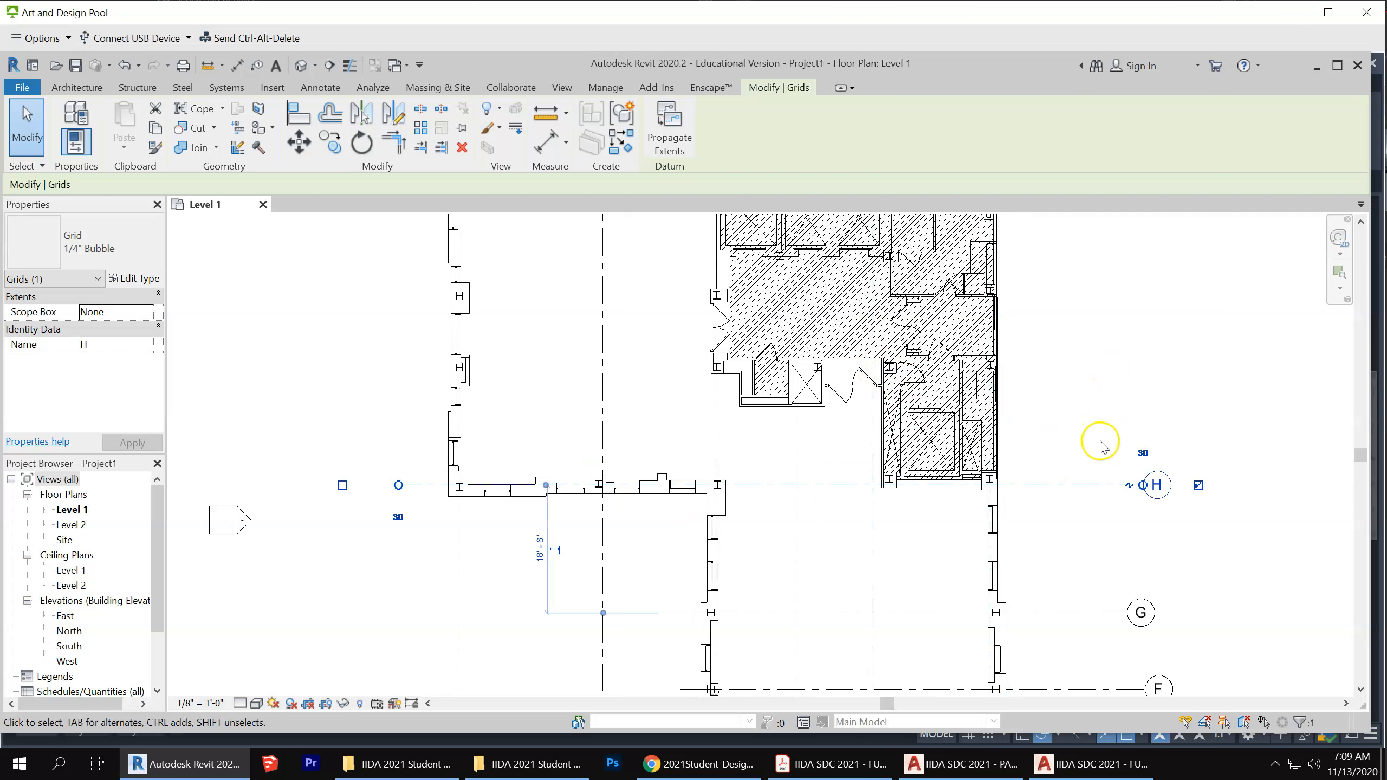
Copy grid line H north and align the copy with the column row 17'-0" above it
key("ctrl+c")
key("ctrl+v")
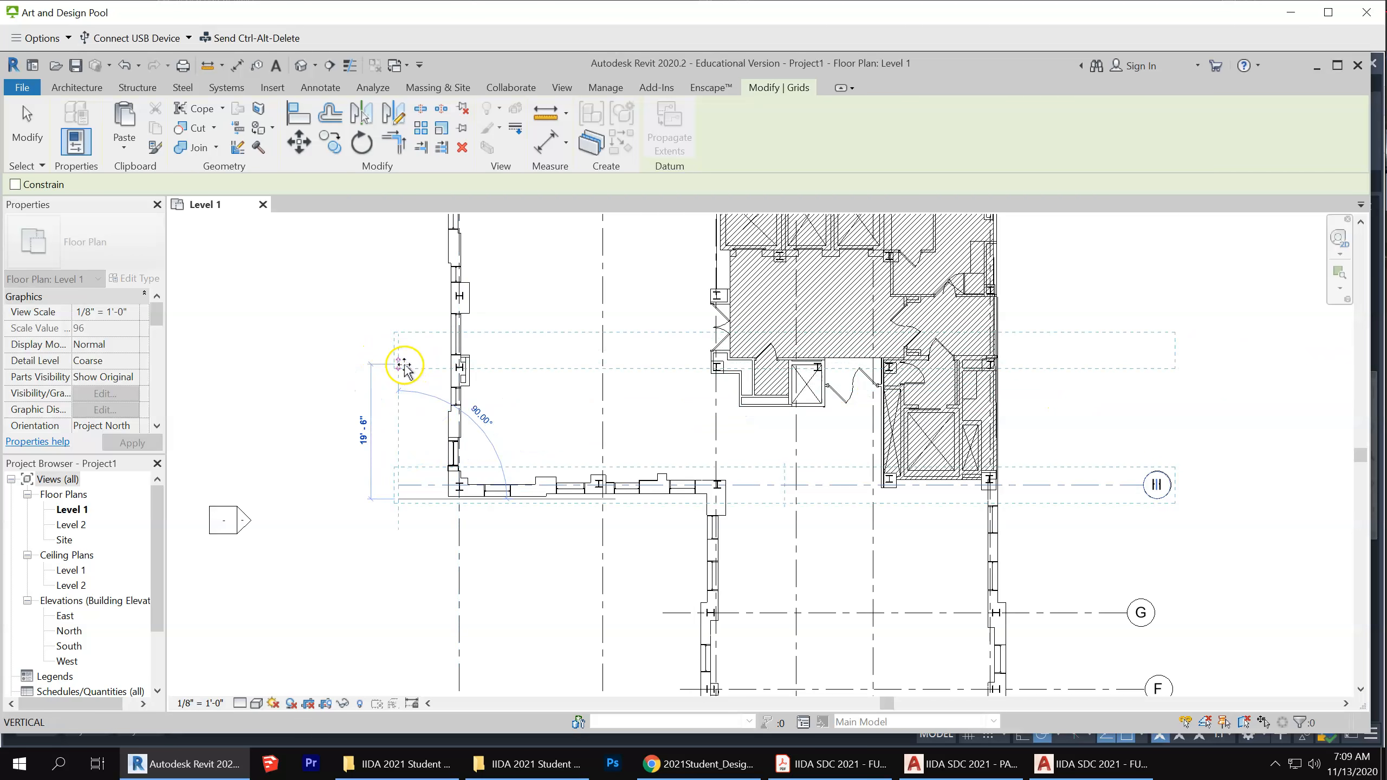
left_click(397, 366)
left_click(1098, 420)
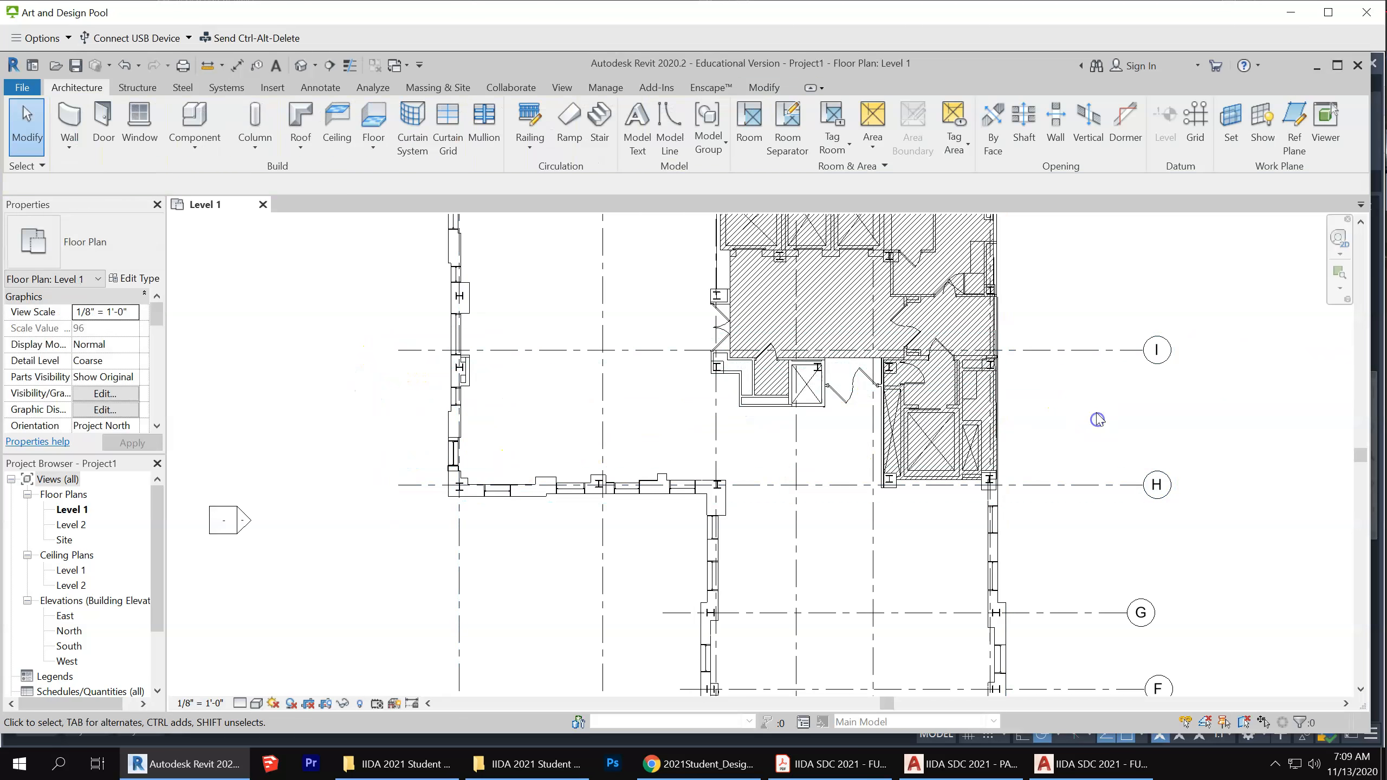
mouse_move(1069, 350)
left_mouse_down()
mouse_move(1067, 393)
mouse_move(1067, 367)
left_mouse_up()
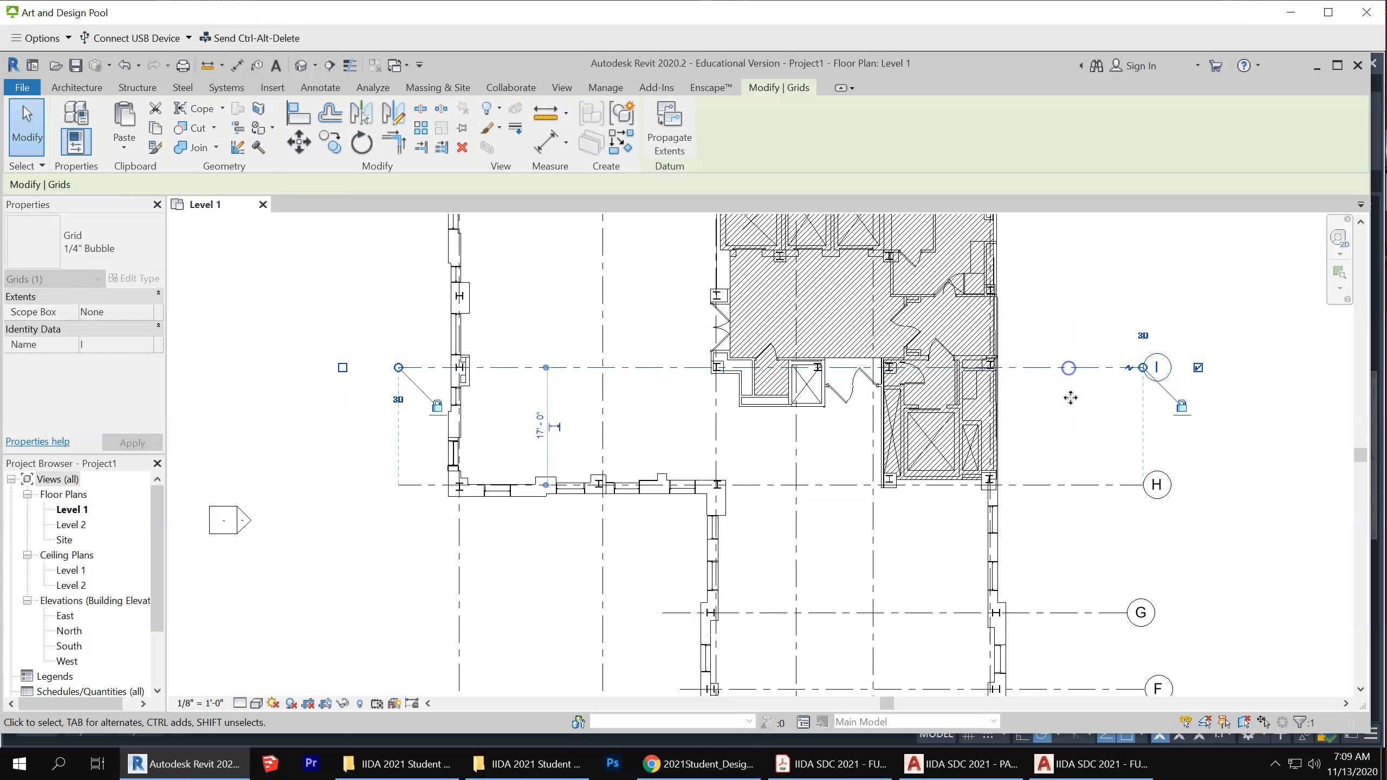
left_click(1099, 456)
Paste another copy of the grid line onto the next column row north of grid I
key("ctrl+v")
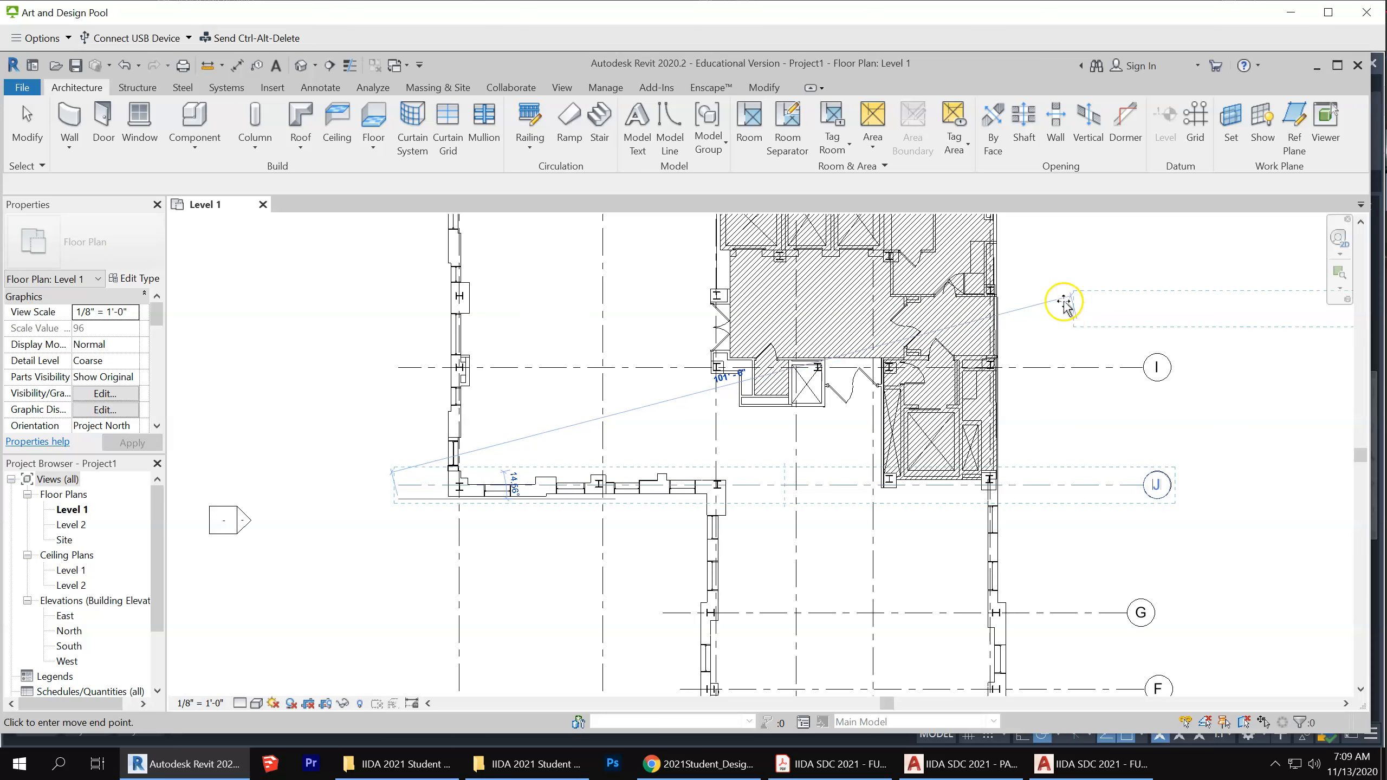
left_click(404, 311)
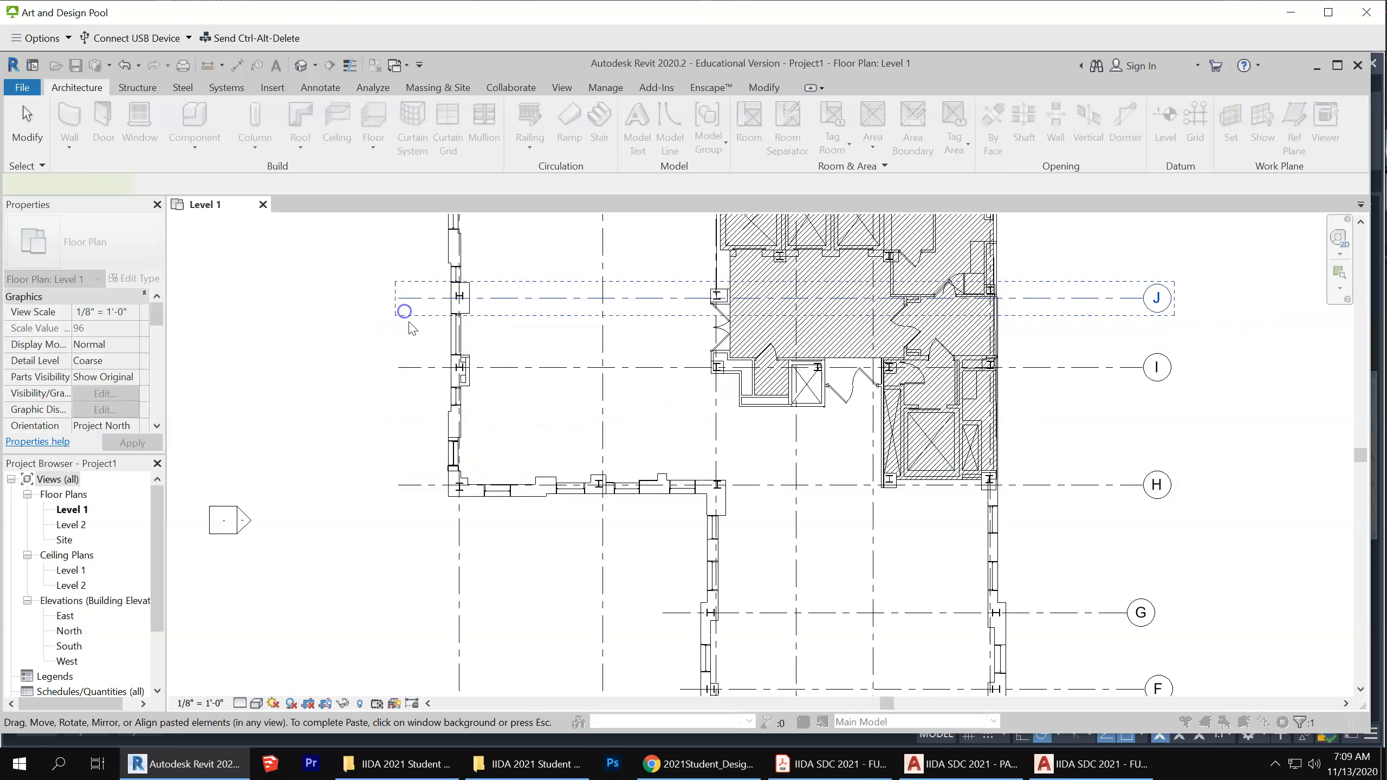
left_click(1246, 578)
scroll(836, 675, "down", 1)
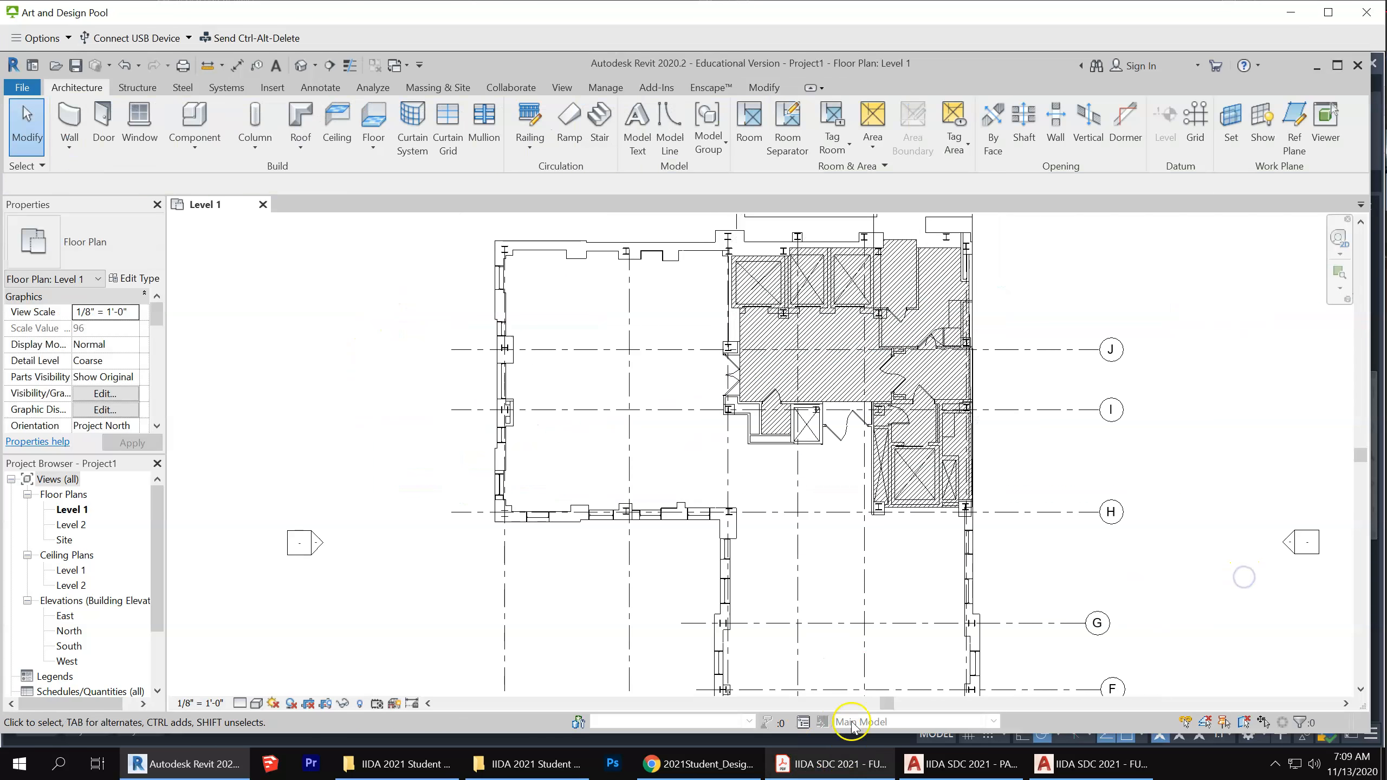
Paste a further grid line copy north of J and move it onto the north wall columns, 16'-6" from J
scroll(732, 282, "up", 2)
key("ctrl+v")
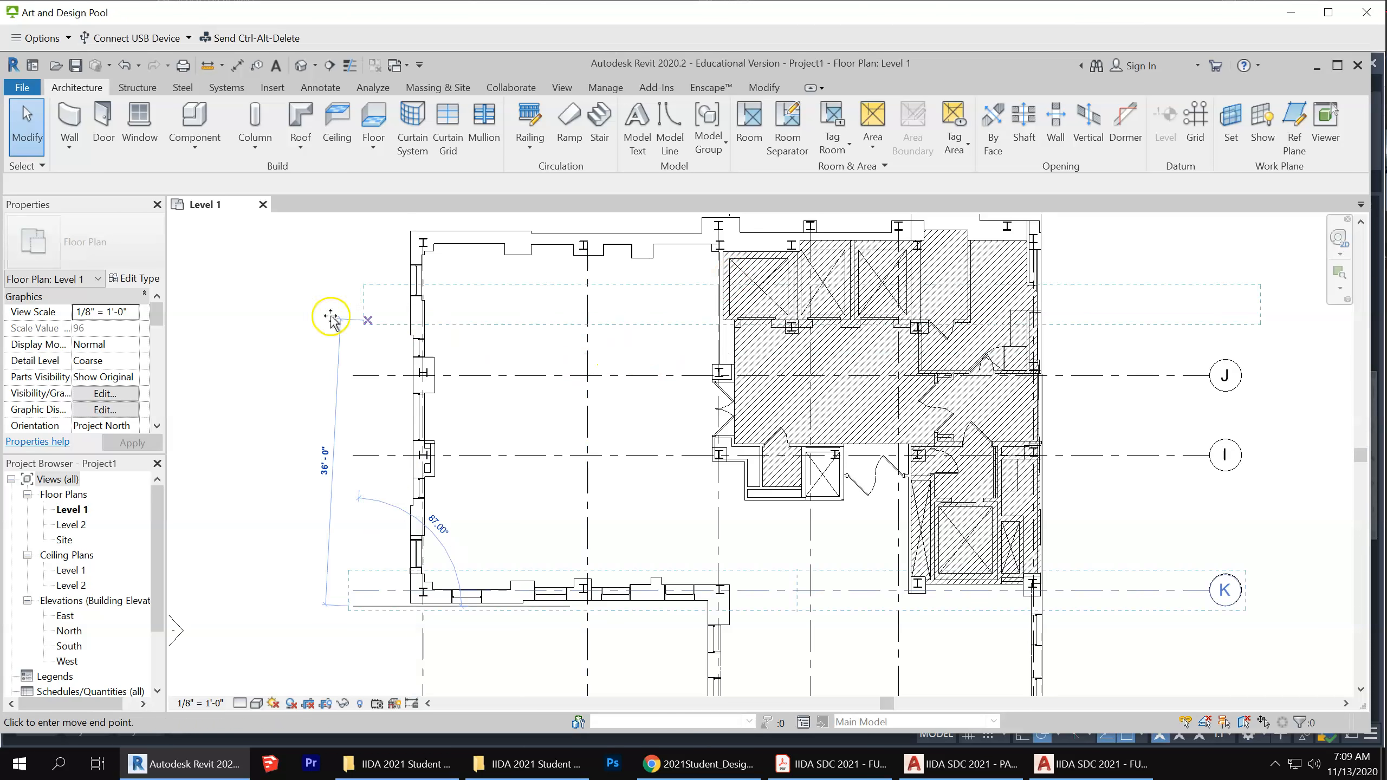
left_click(357, 289)
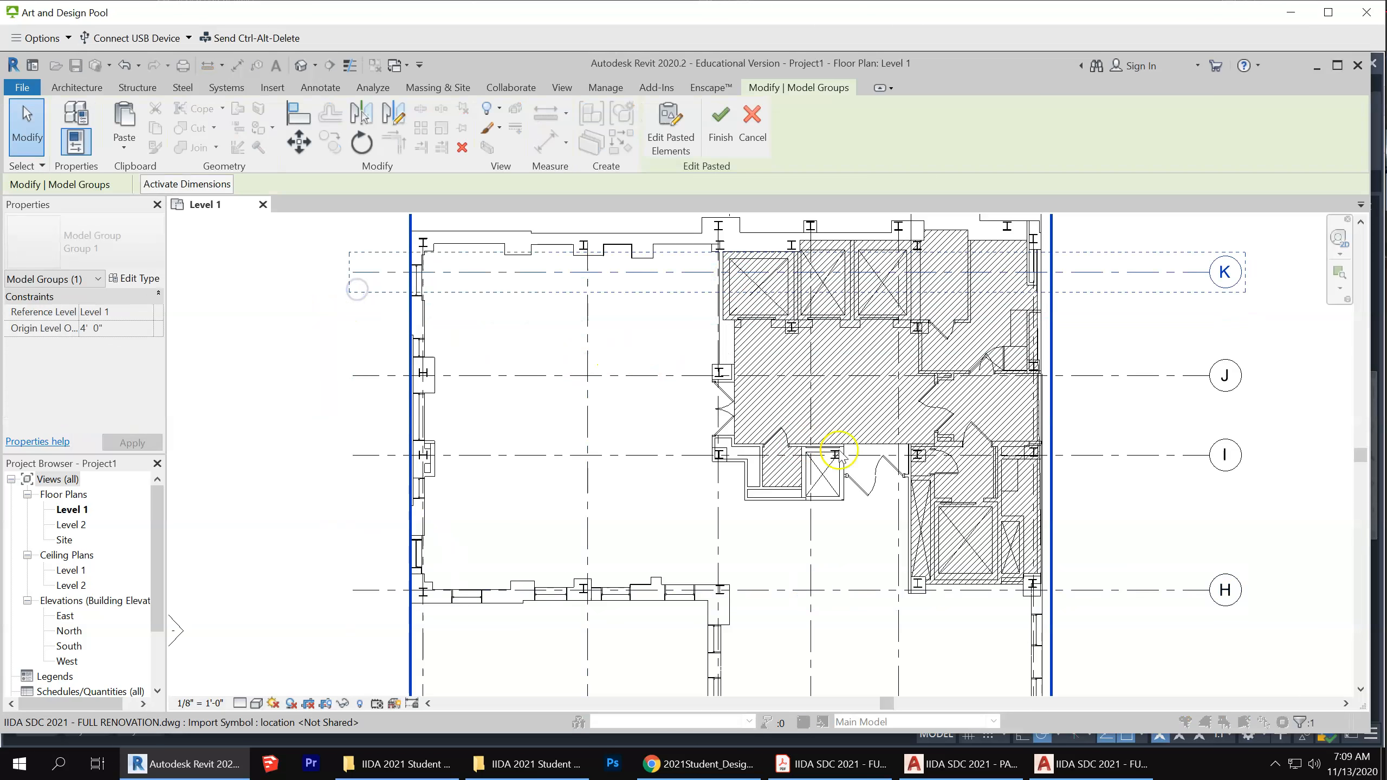
scroll(661, 621, "down", 1)
left_click(1204, 451)
scroll(923, 394, "up", 2)
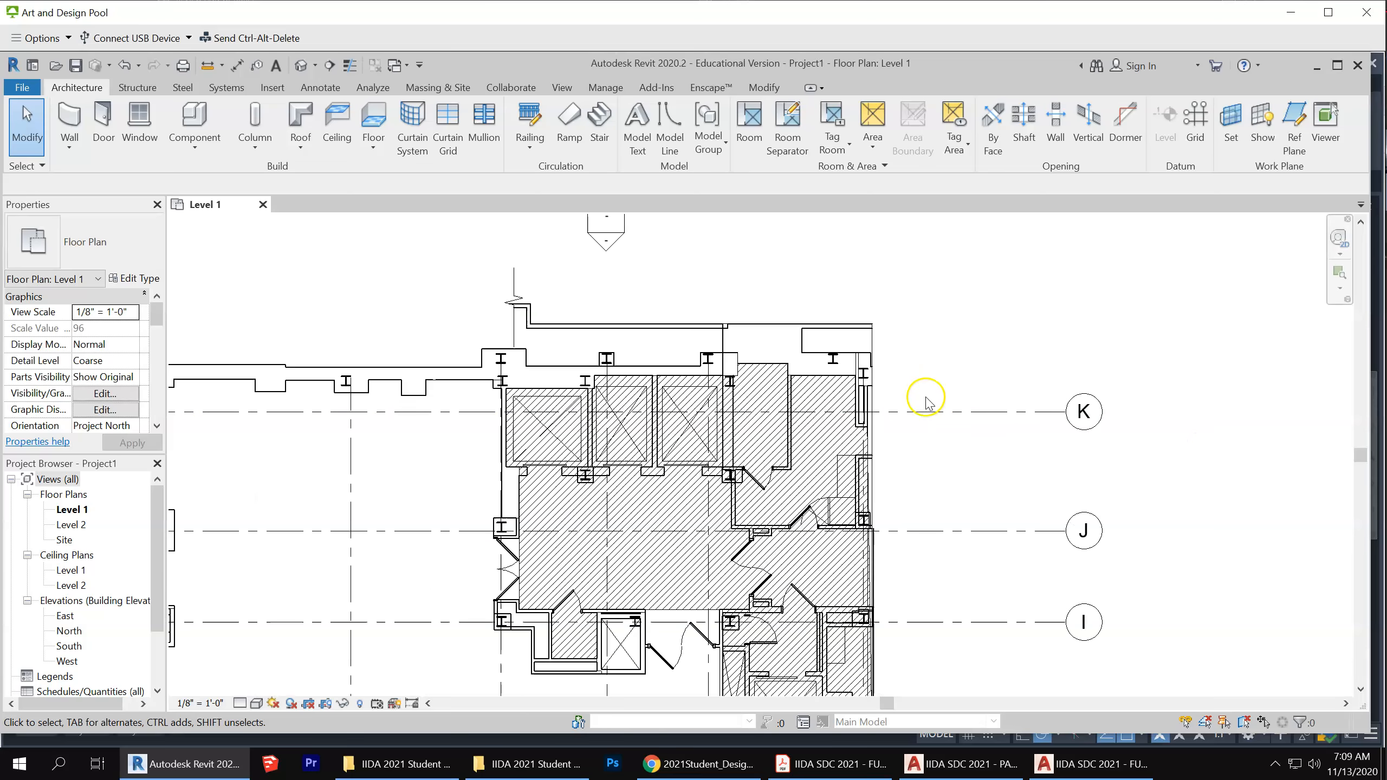
left_click_drag(941, 413, 939, 383)
scroll(1060, 336, "down", 2)
scroll(1065, 377, "down", 2)
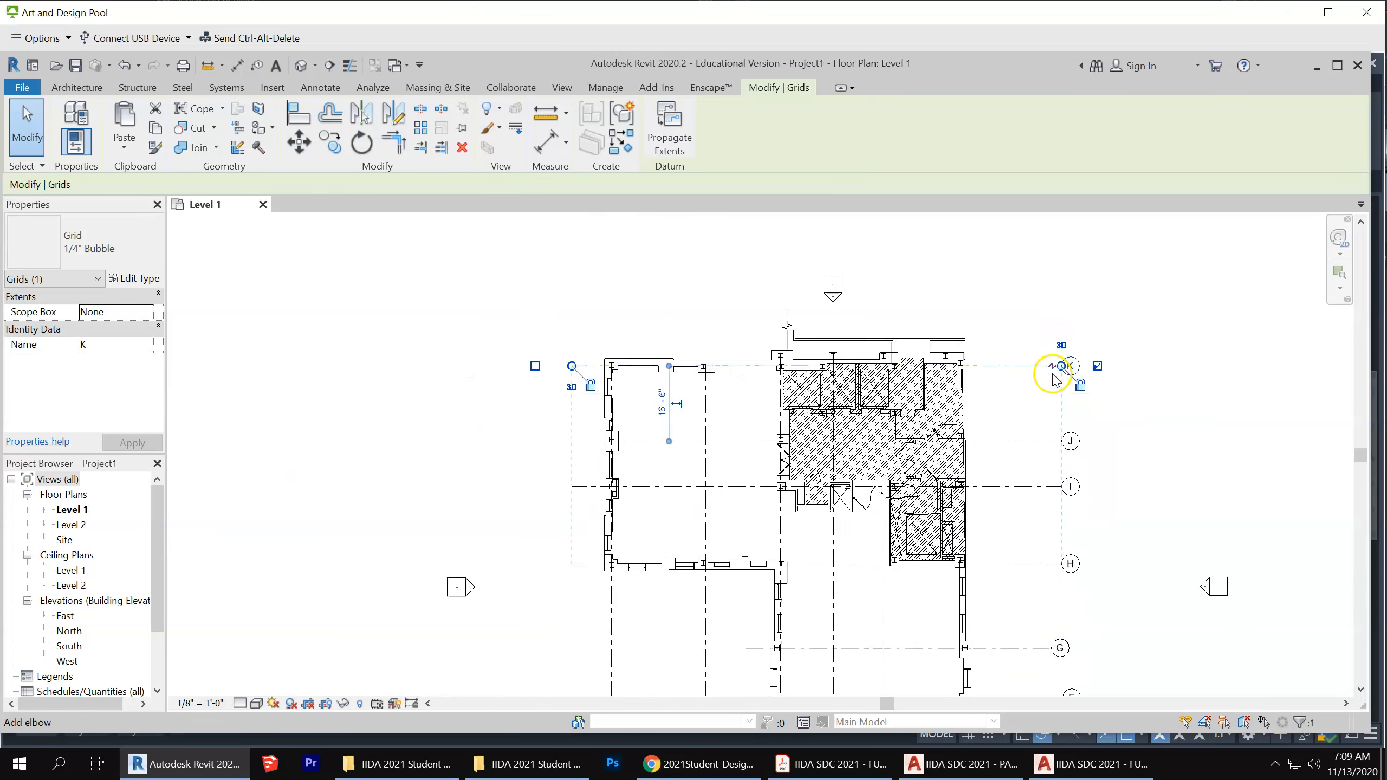
scroll(830, 628, "up", 2)
scroll(831, 629, "up", 2)
scroll(830, 629, "down", 2)
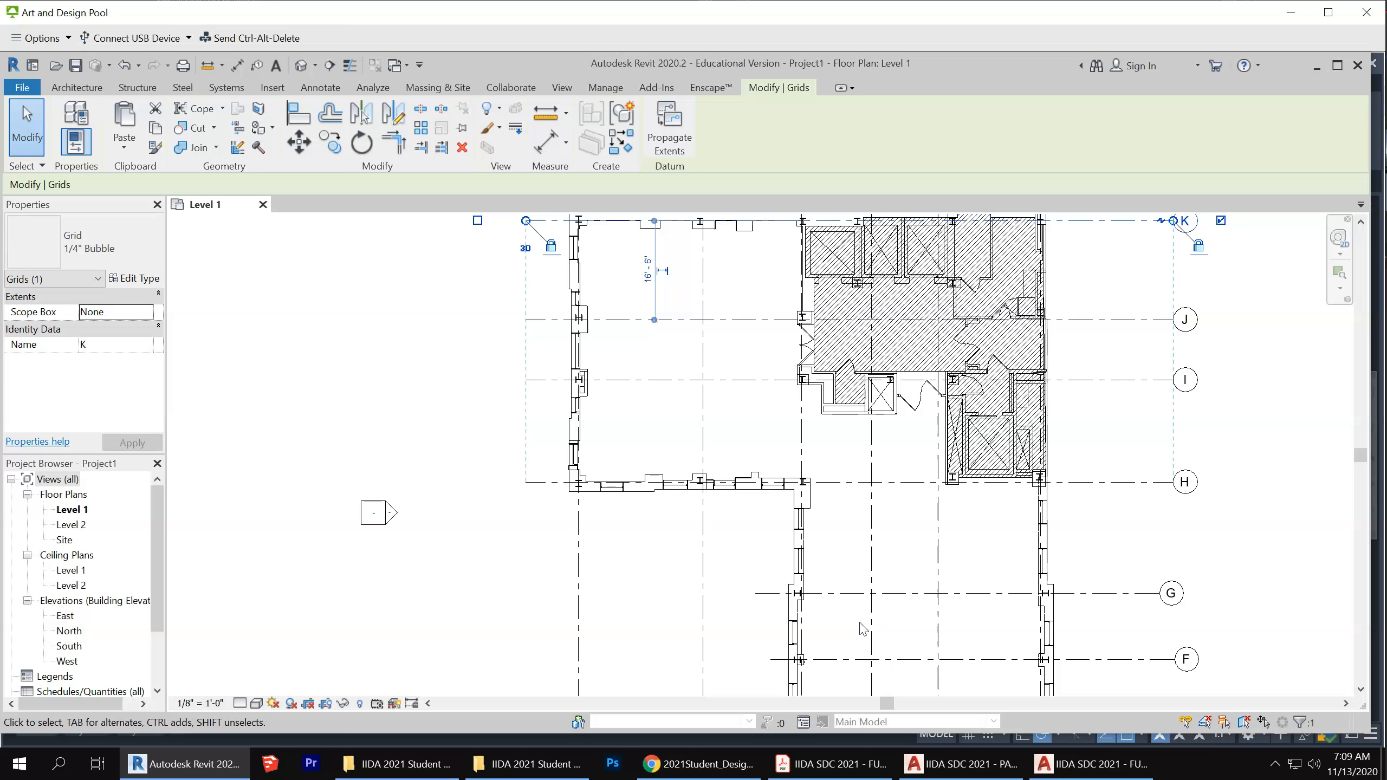
scroll(718, 515, "down", 1)
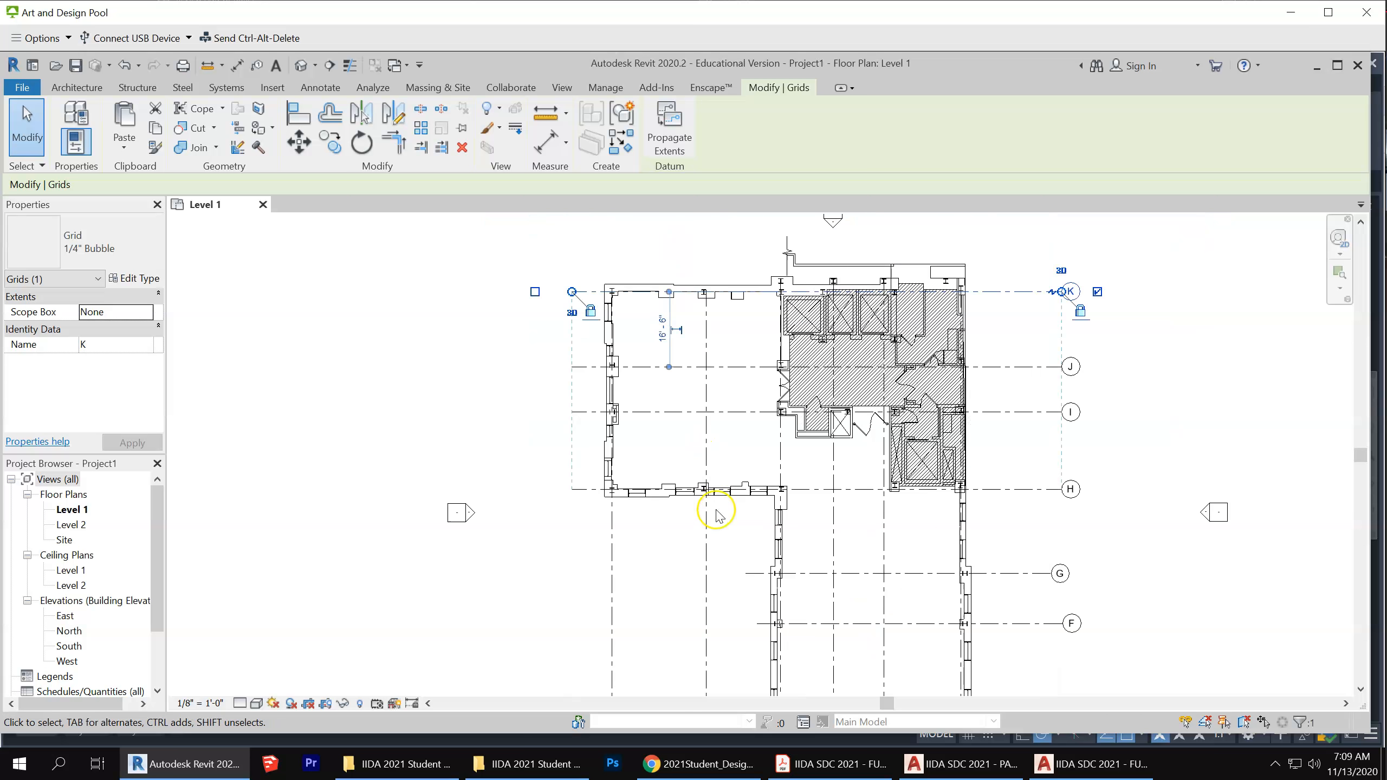
Place an aligned dimension between the north wall's exterior face and grid line K, just west of the building's northwest corner
scroll(588, 298, "up", 3)
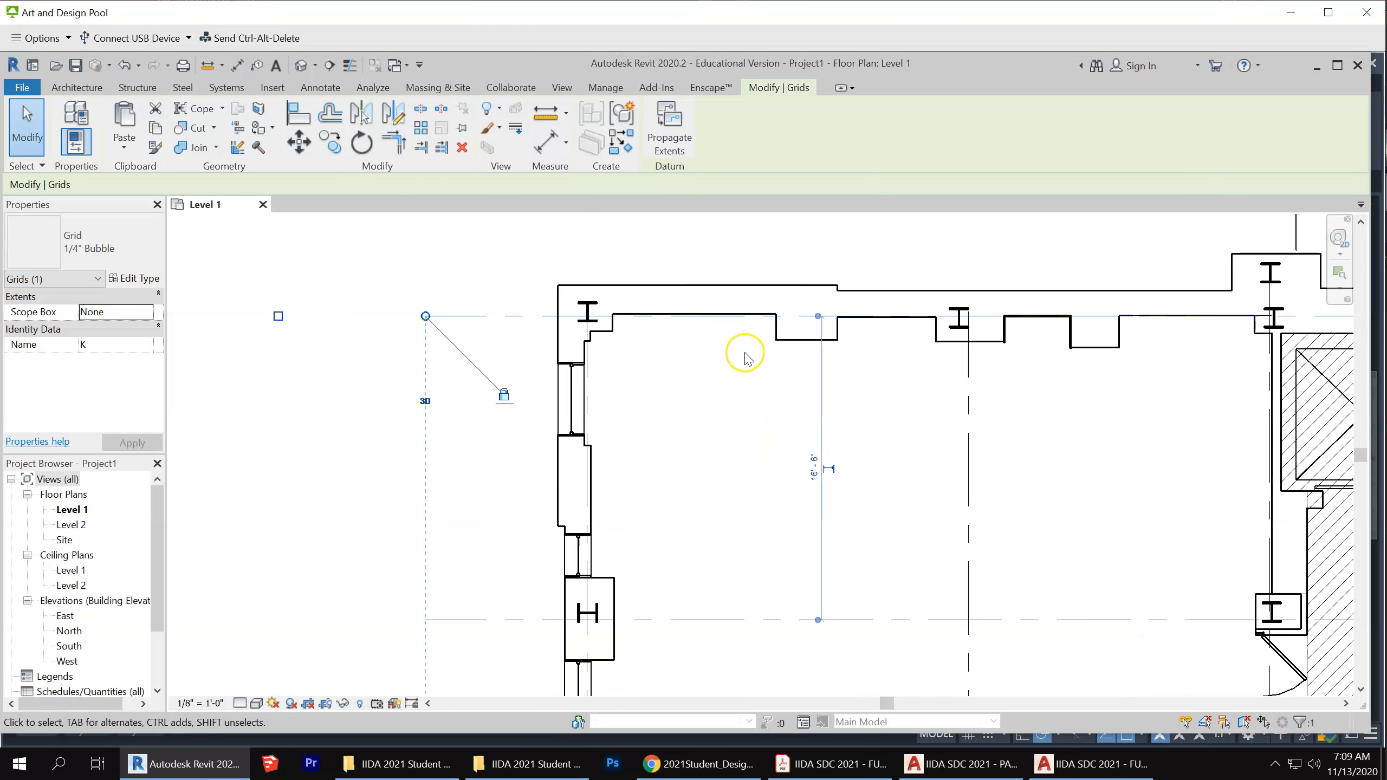
scroll(708, 344, "down", 2)
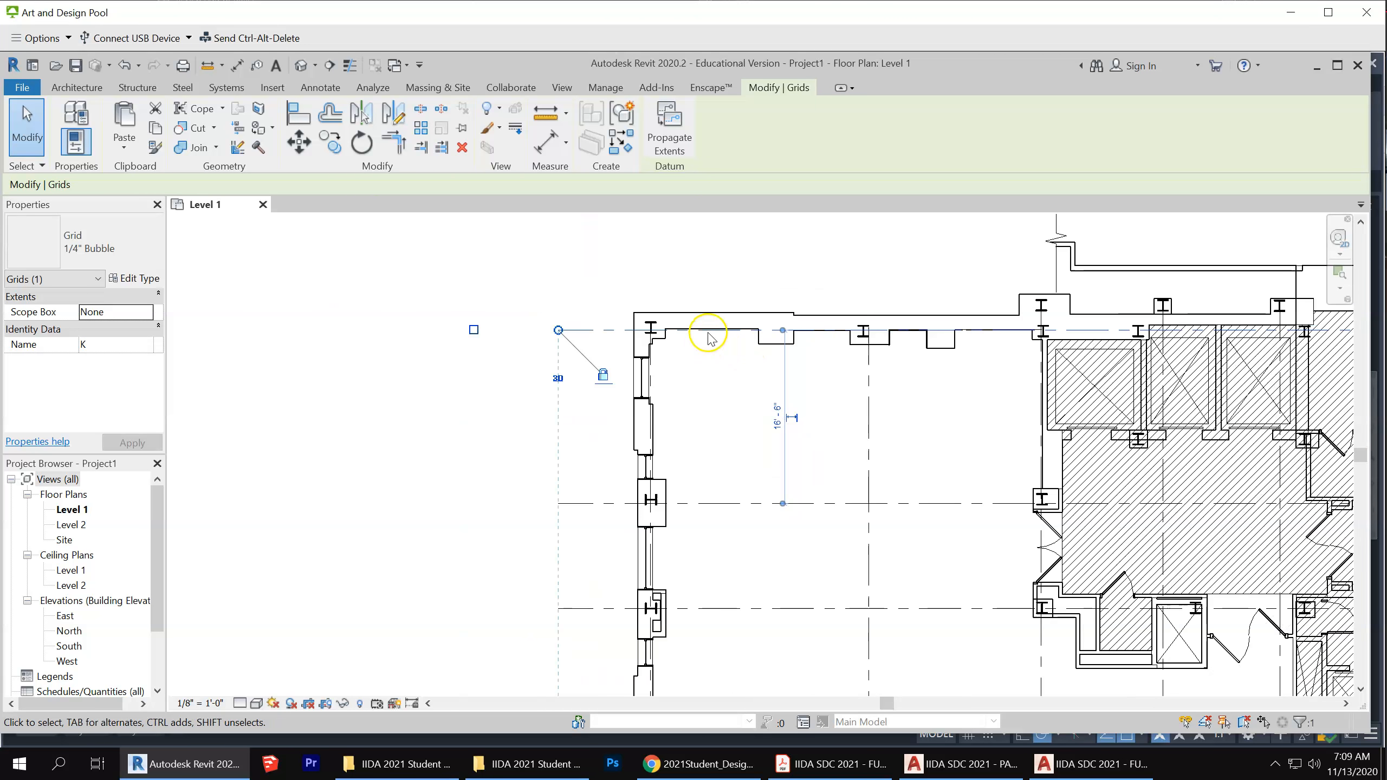
scroll(708, 334, "down", 1)
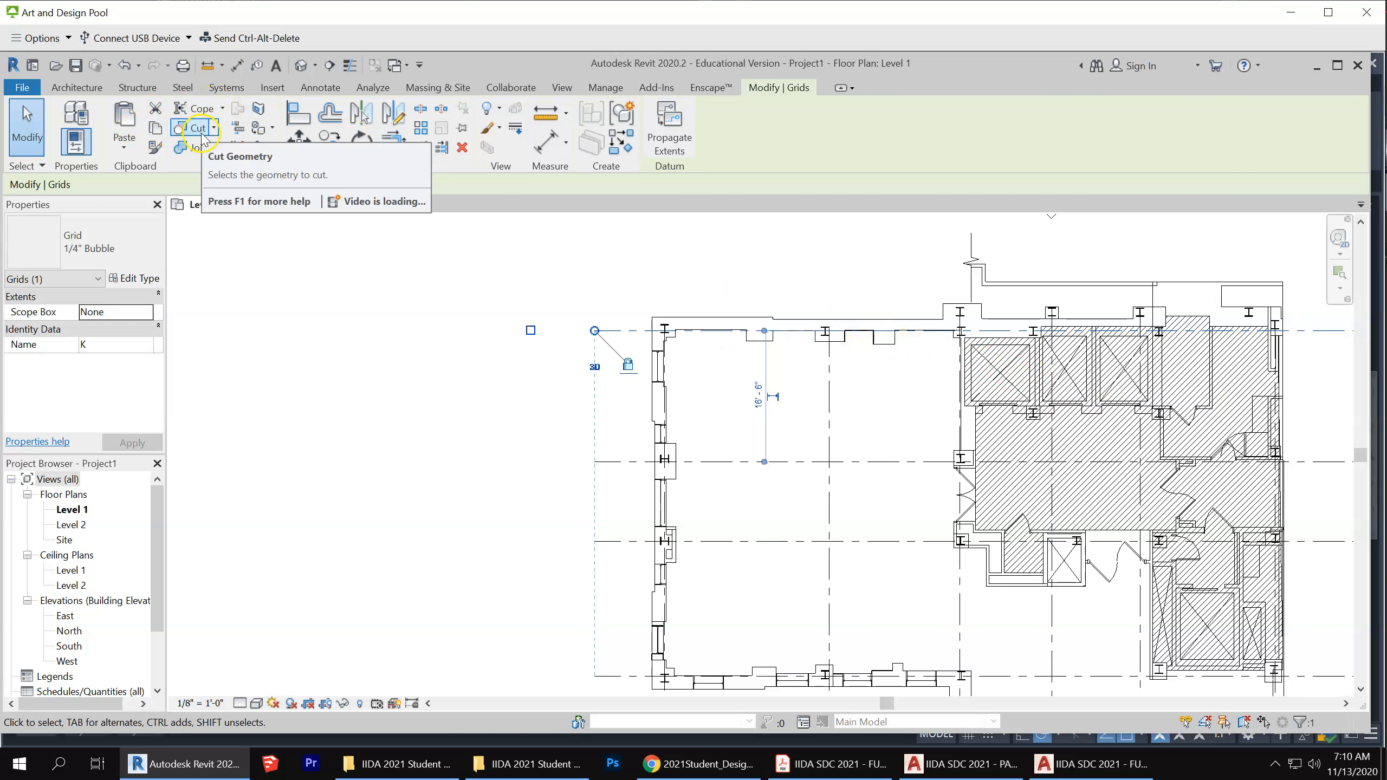
left_click(320, 87)
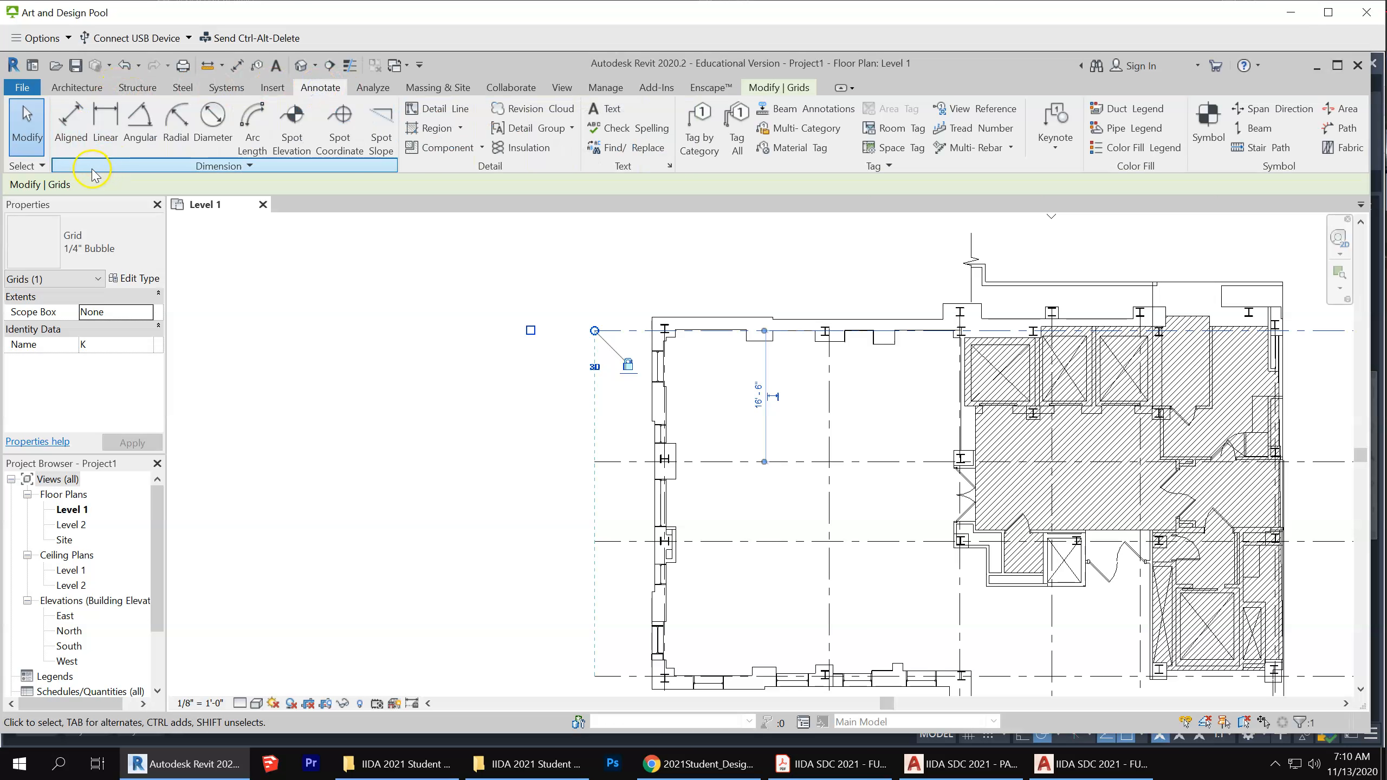
left_click(73, 115)
scroll(794, 327, "up", 3)
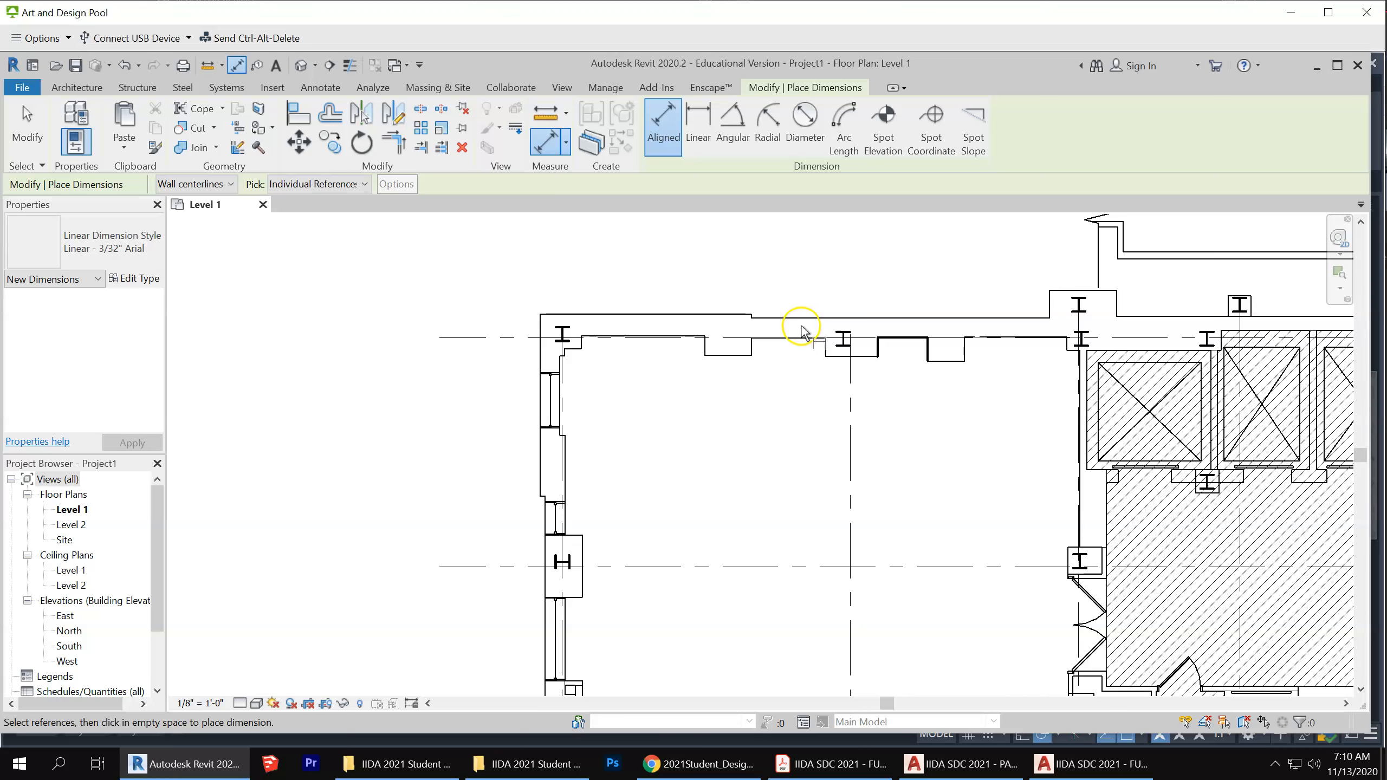
left_click(790, 319)
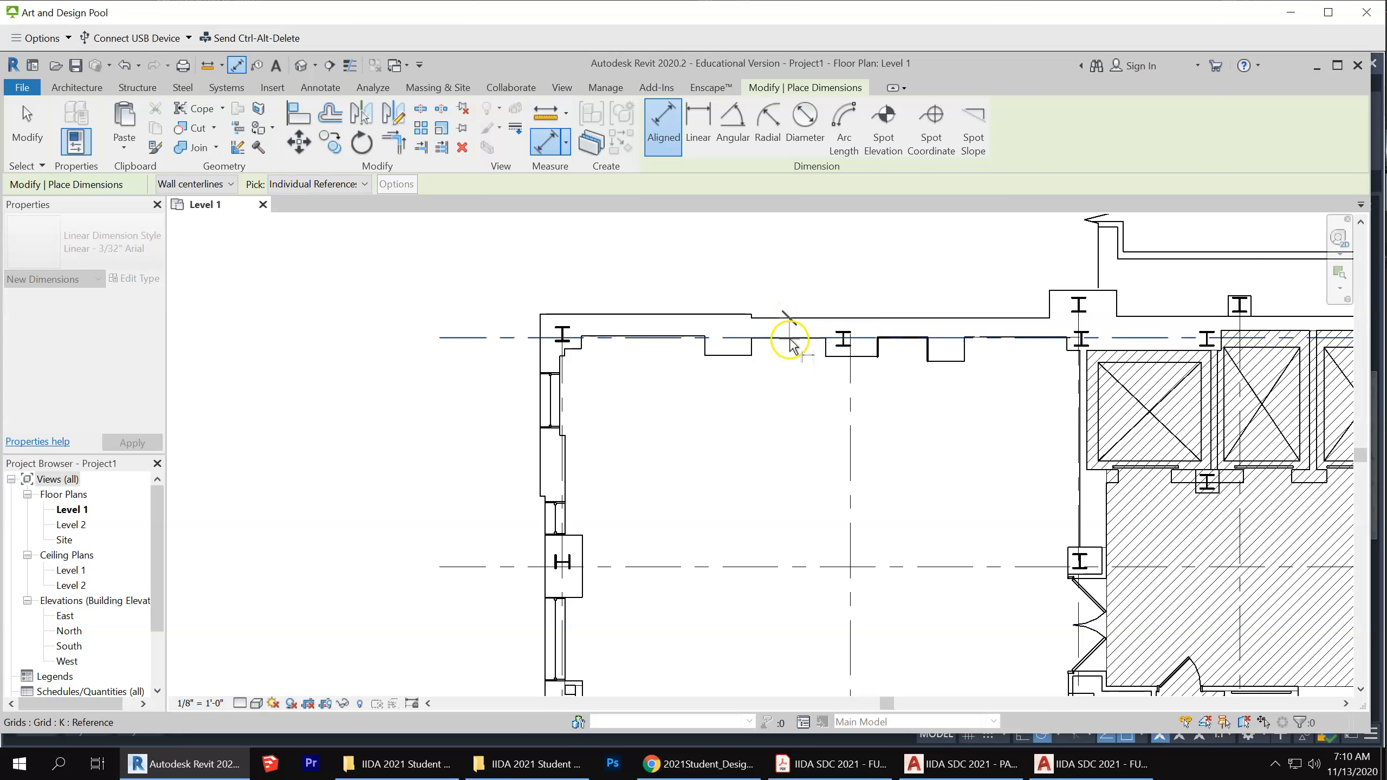
scroll(792, 340, "up", 2)
left_click(795, 337)
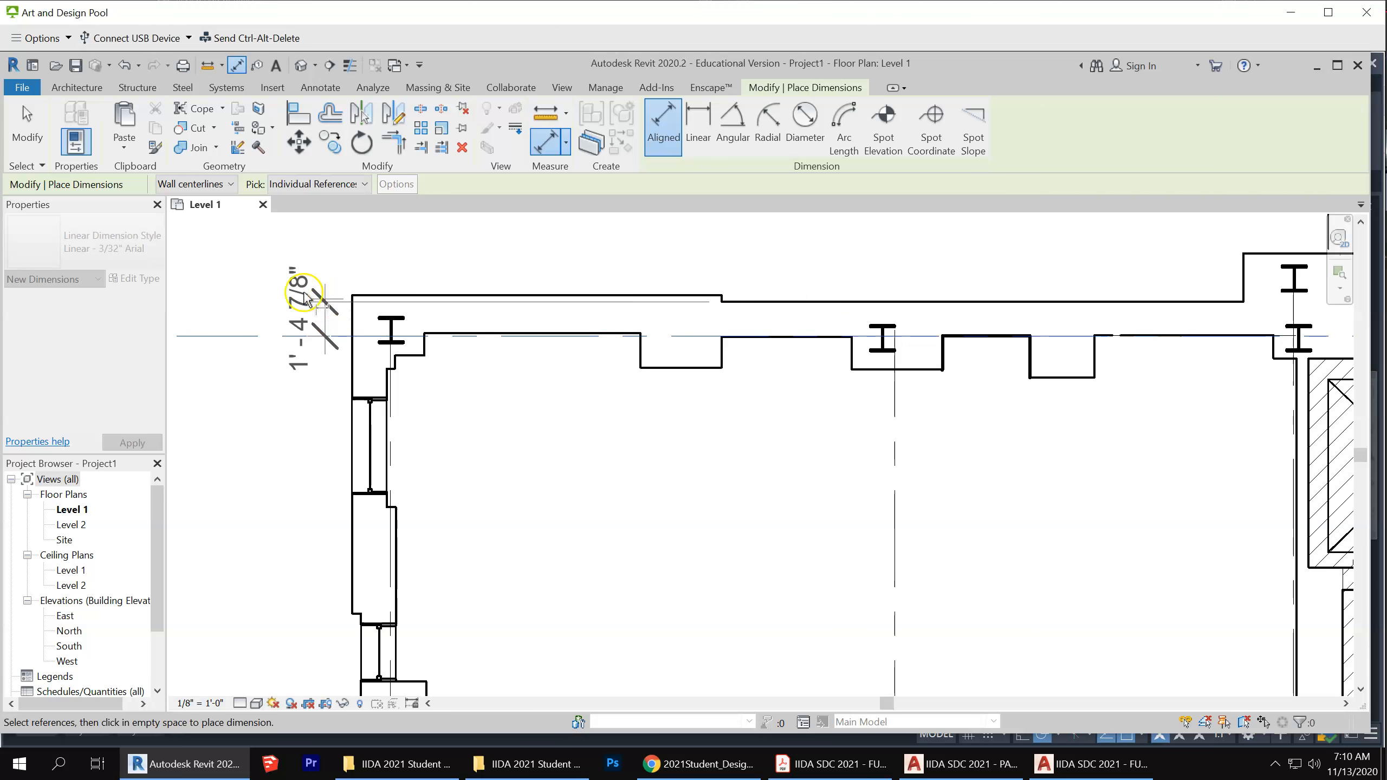
left_click(277, 309)
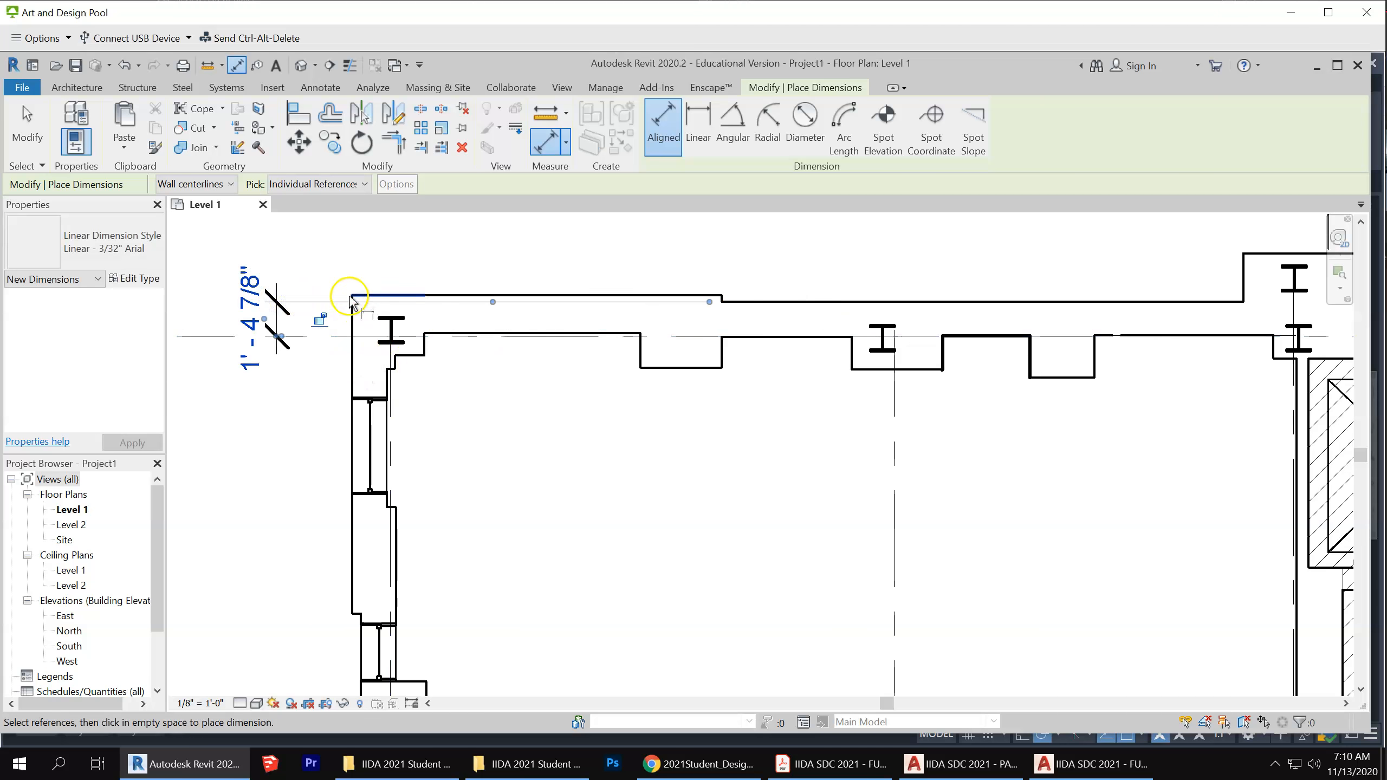
Dimension the west exterior wall's thickness at the pier between its two northernmost windows
left_click(353, 565)
left_click(394, 563)
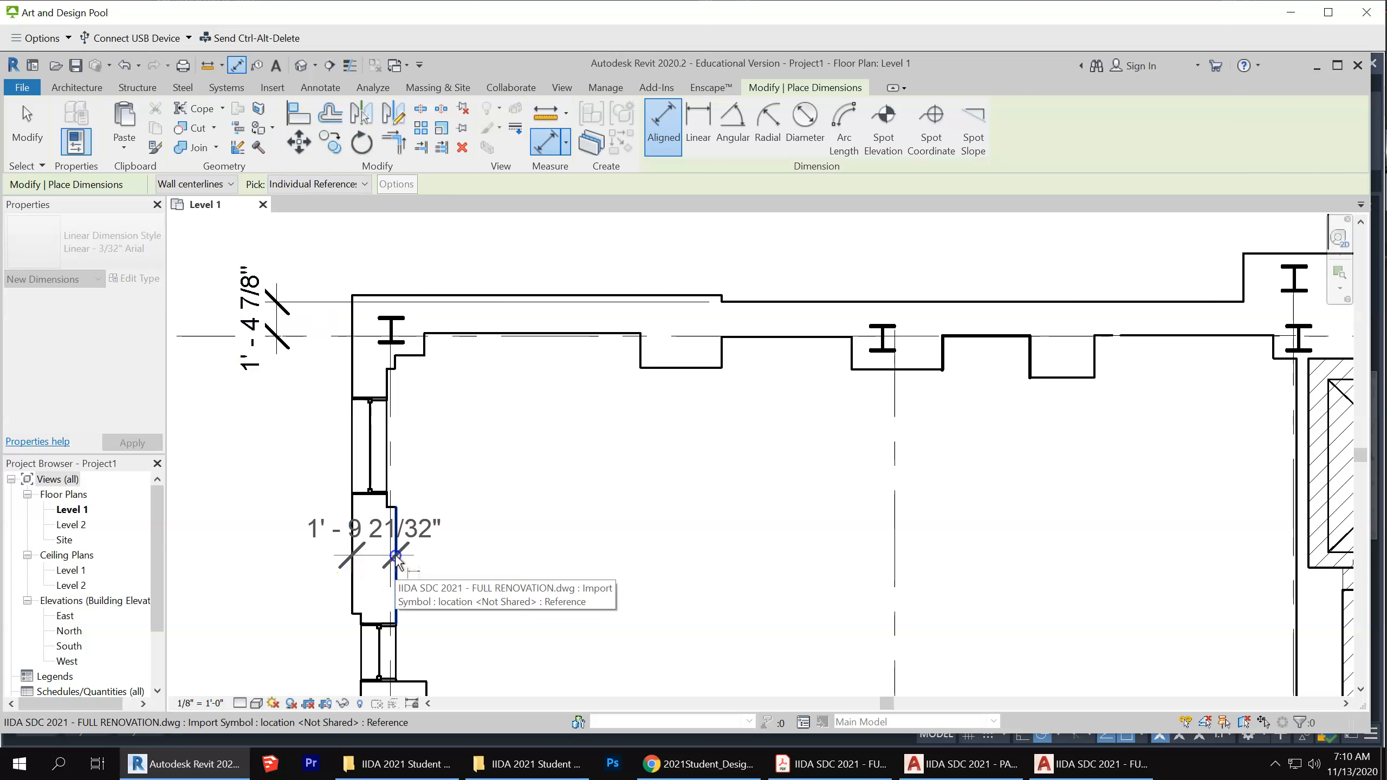
left_click(661, 563)
Dimension the thickness of the north wing's south wall just east of its westernmost window, along grid H
scroll(620, 236, "down", 3)
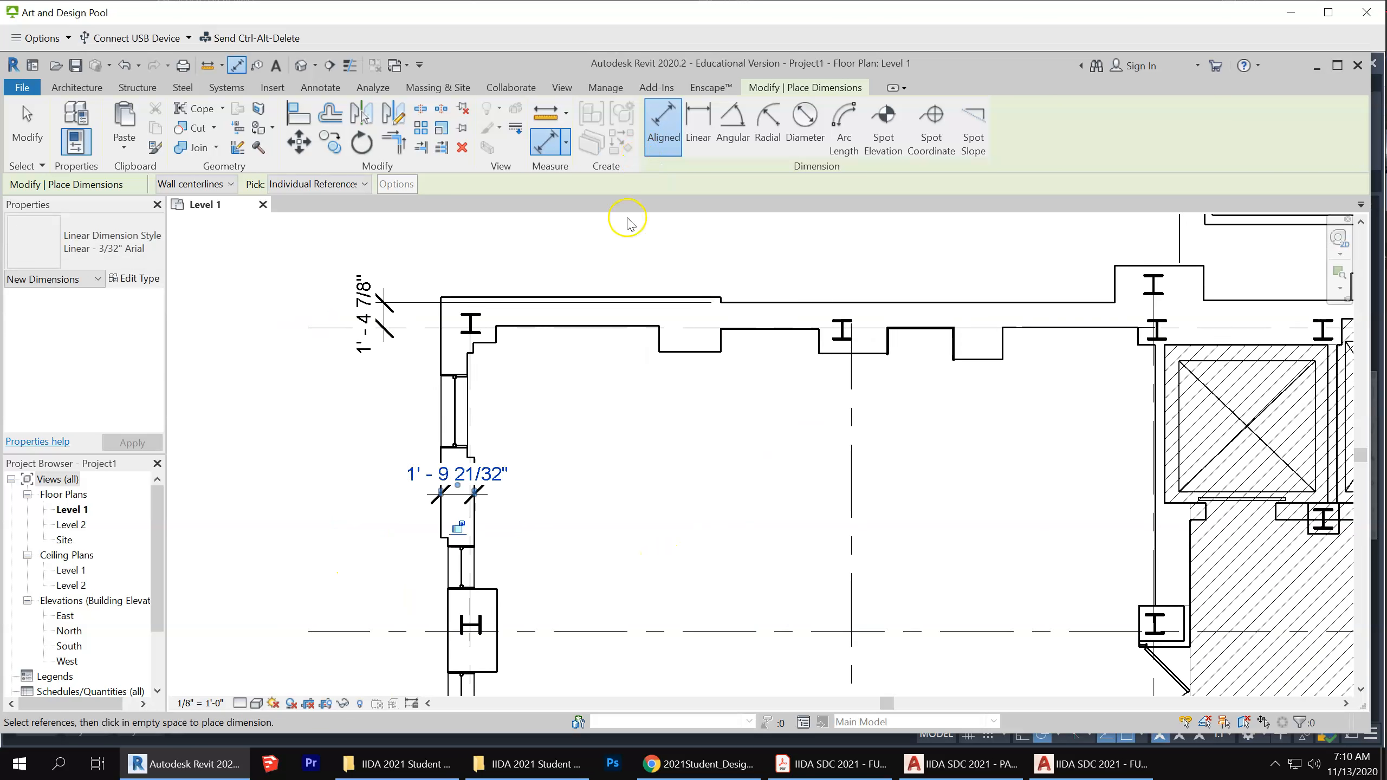
scroll(650, 372, "down", 3)
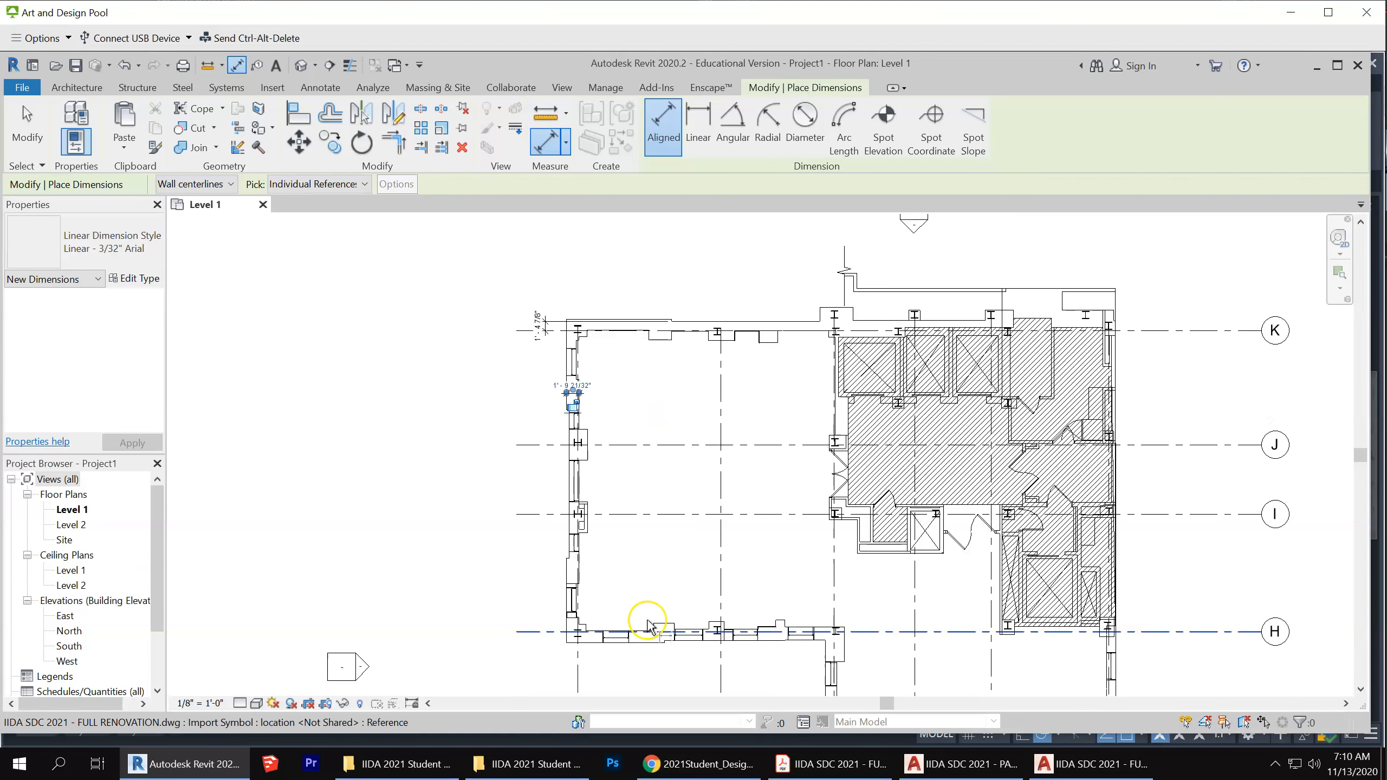
scroll(641, 666, "up", 5)
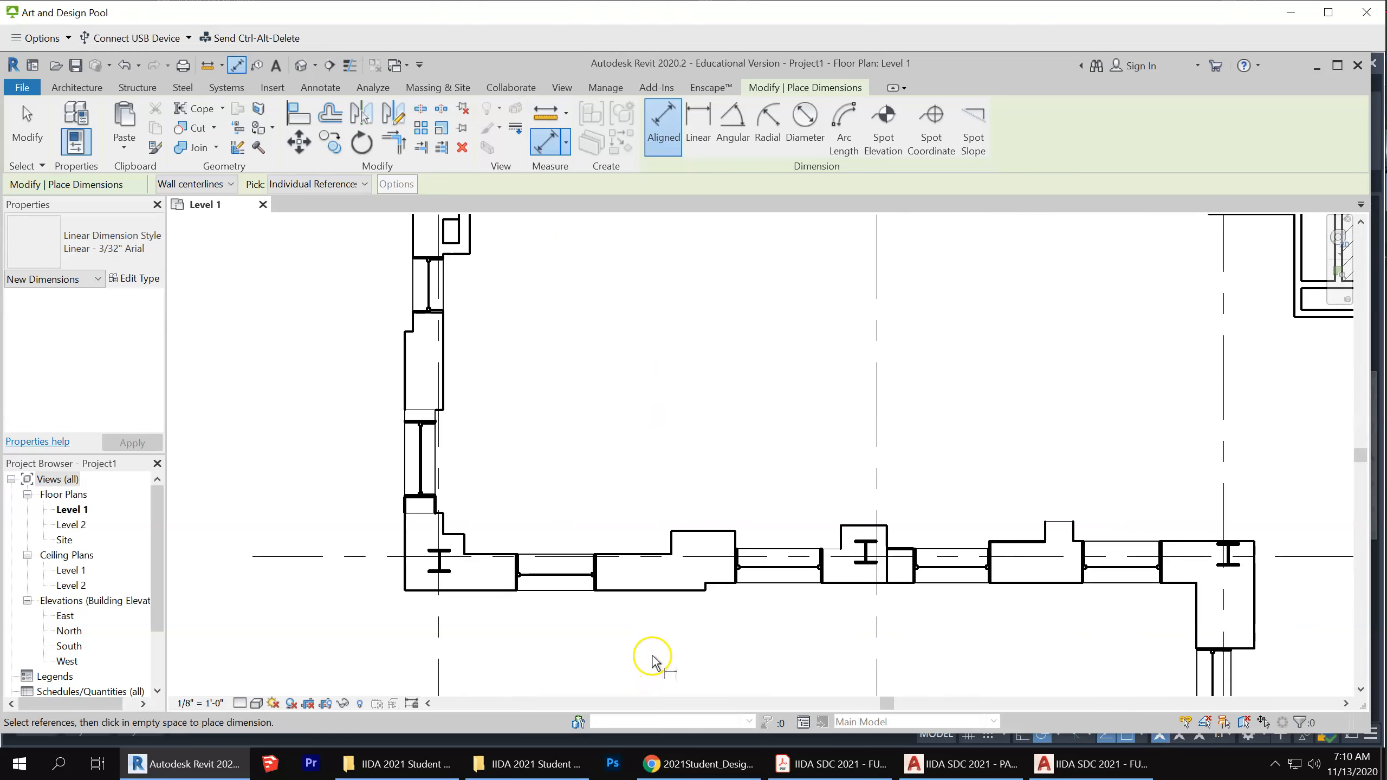
scroll(634, 556, "up", 3)
left_click(621, 557)
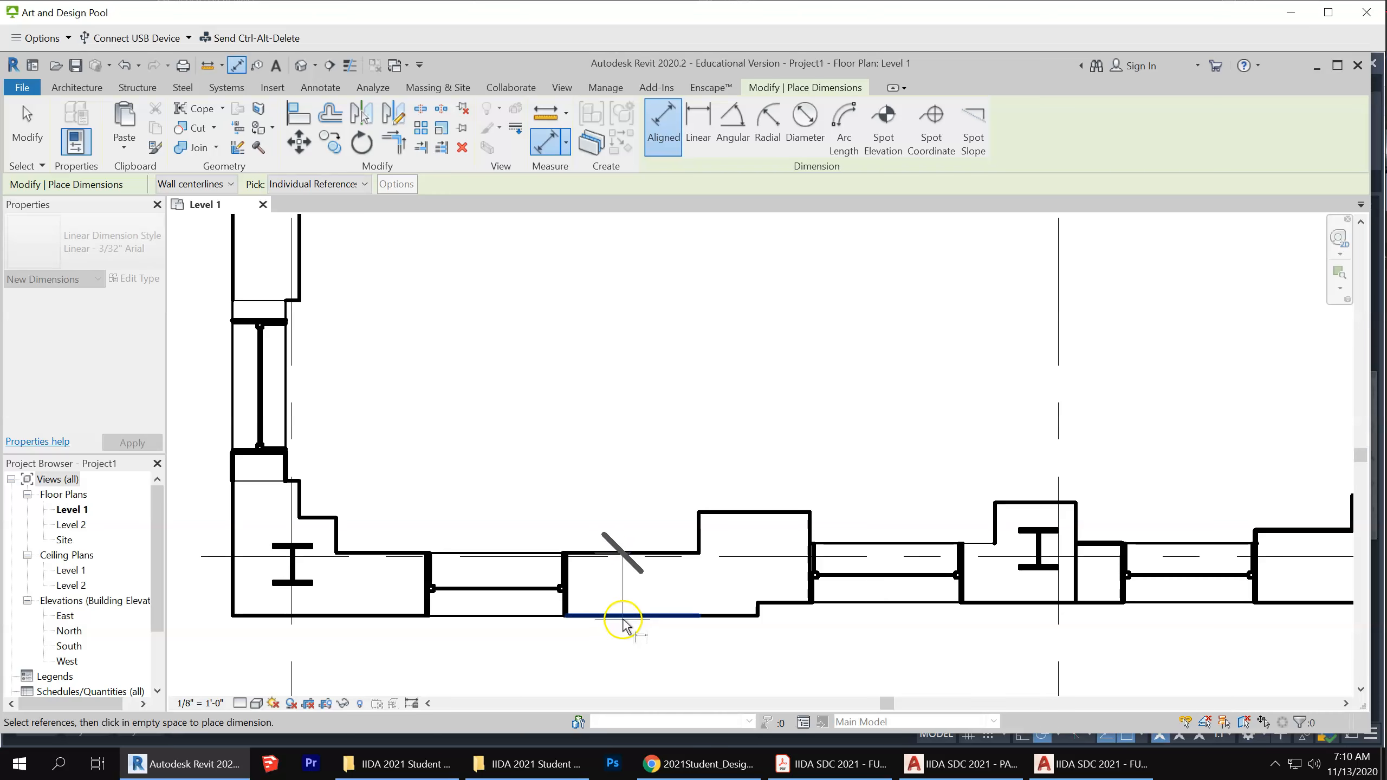
left_click(628, 618)
left_click(634, 658)
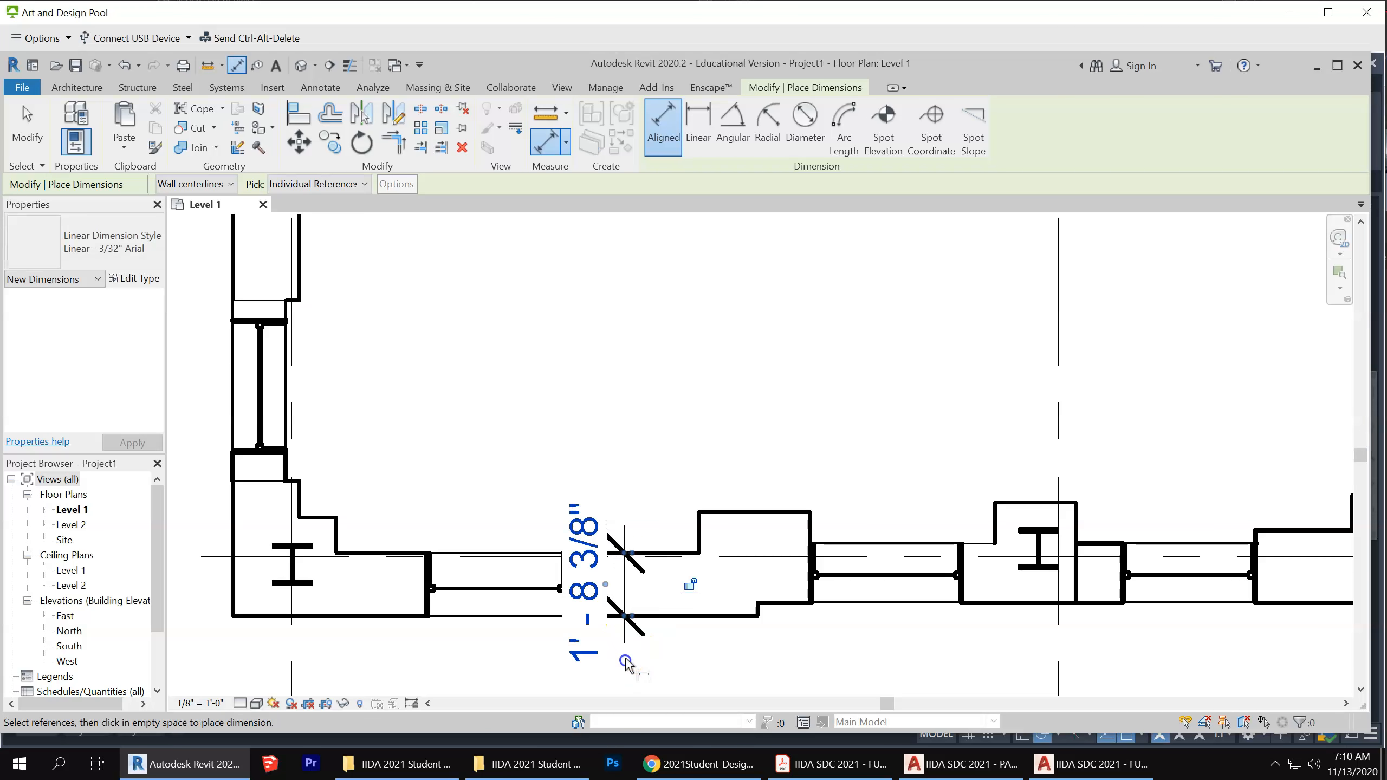
Dimension the east exterior wall's overall thickness at the column pier on grid G
scroll(551, 511, "down", 4)
scroll(532, 393, "down", 3)
scroll(774, 356, "down", 2)
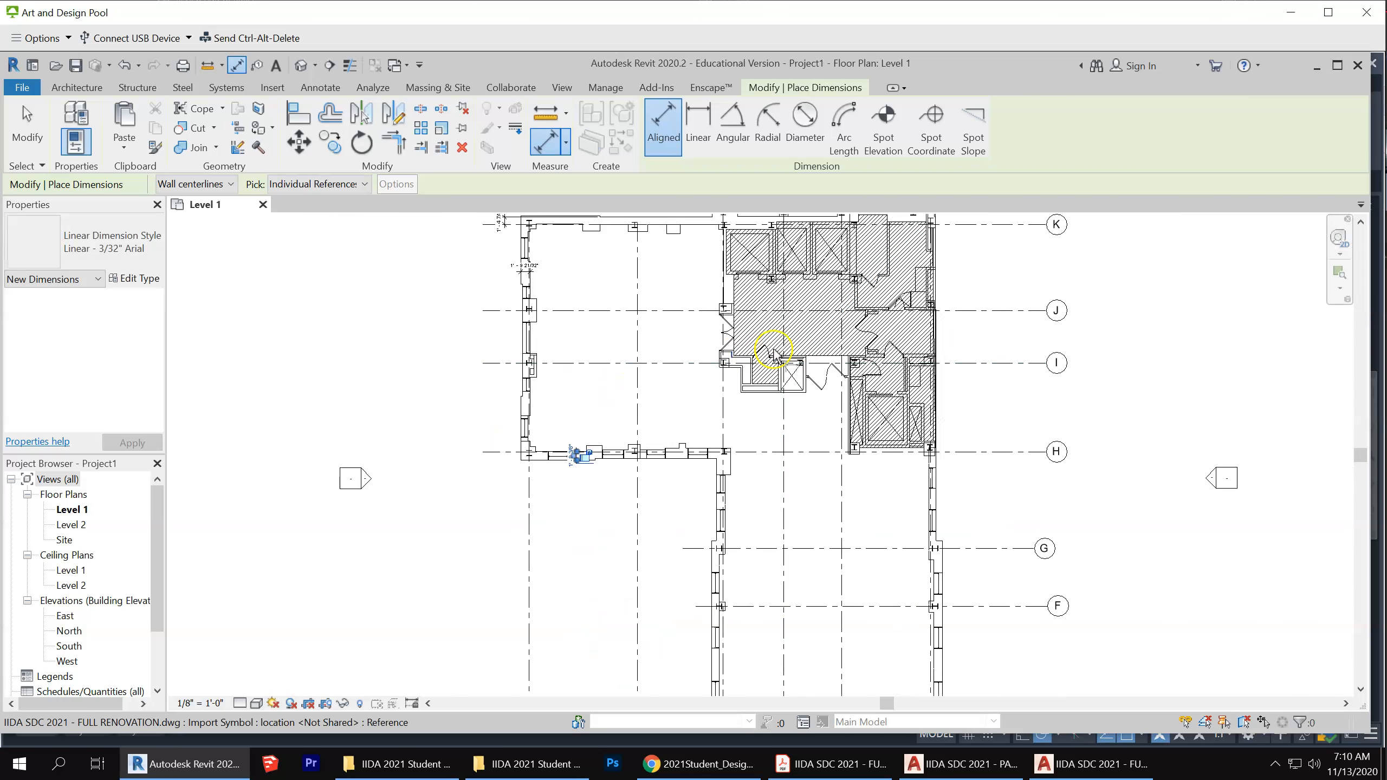
scroll(978, 558, "up", 5)
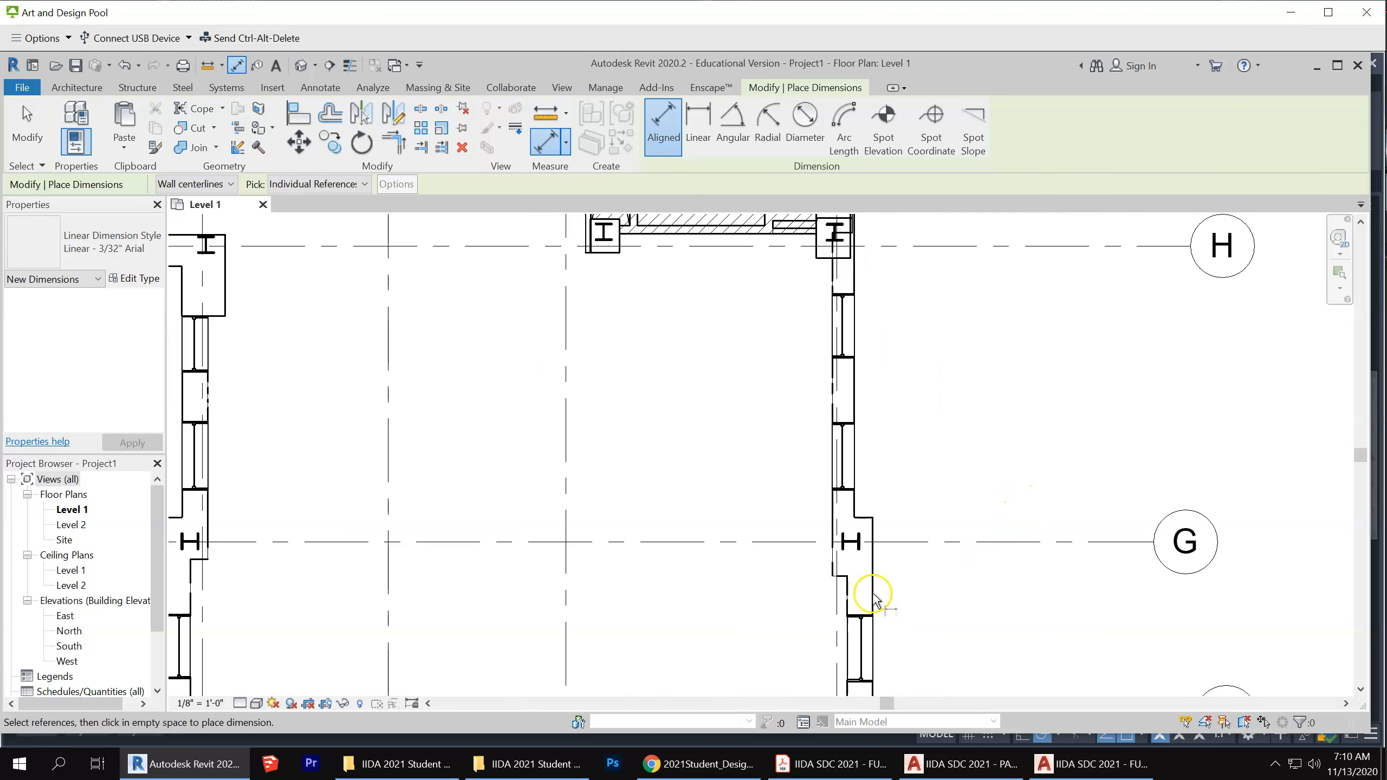
scroll(838, 583, "up", 2)
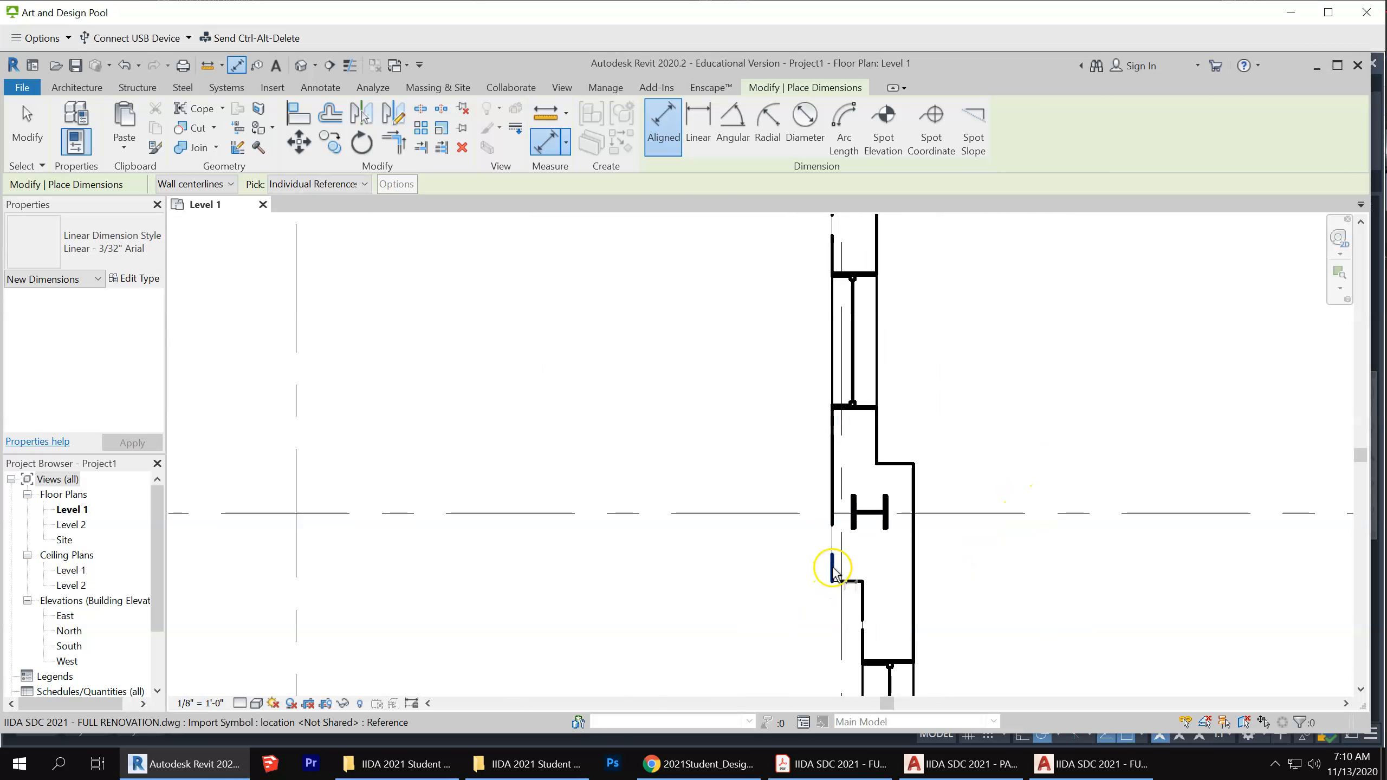
left_click(834, 487)
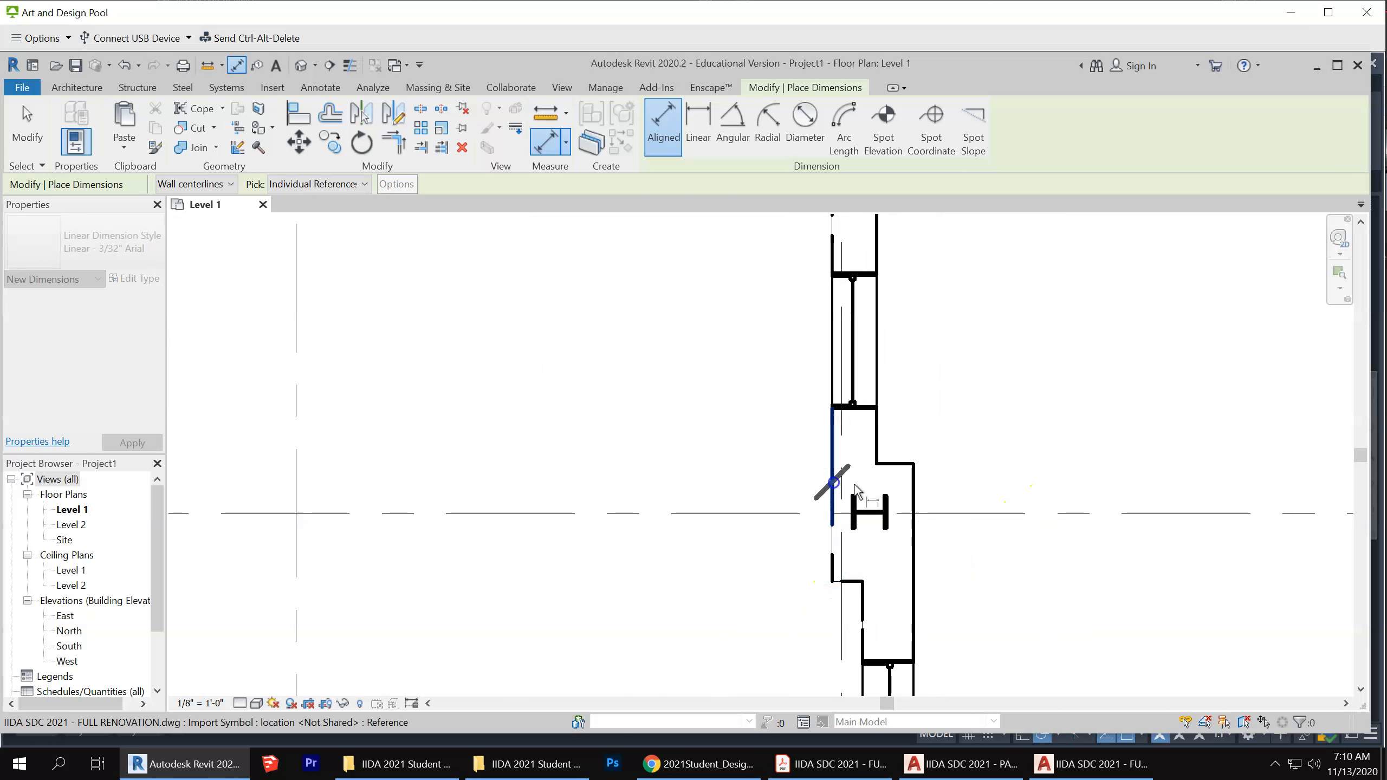
left_click(915, 497)
left_click(1085, 417)
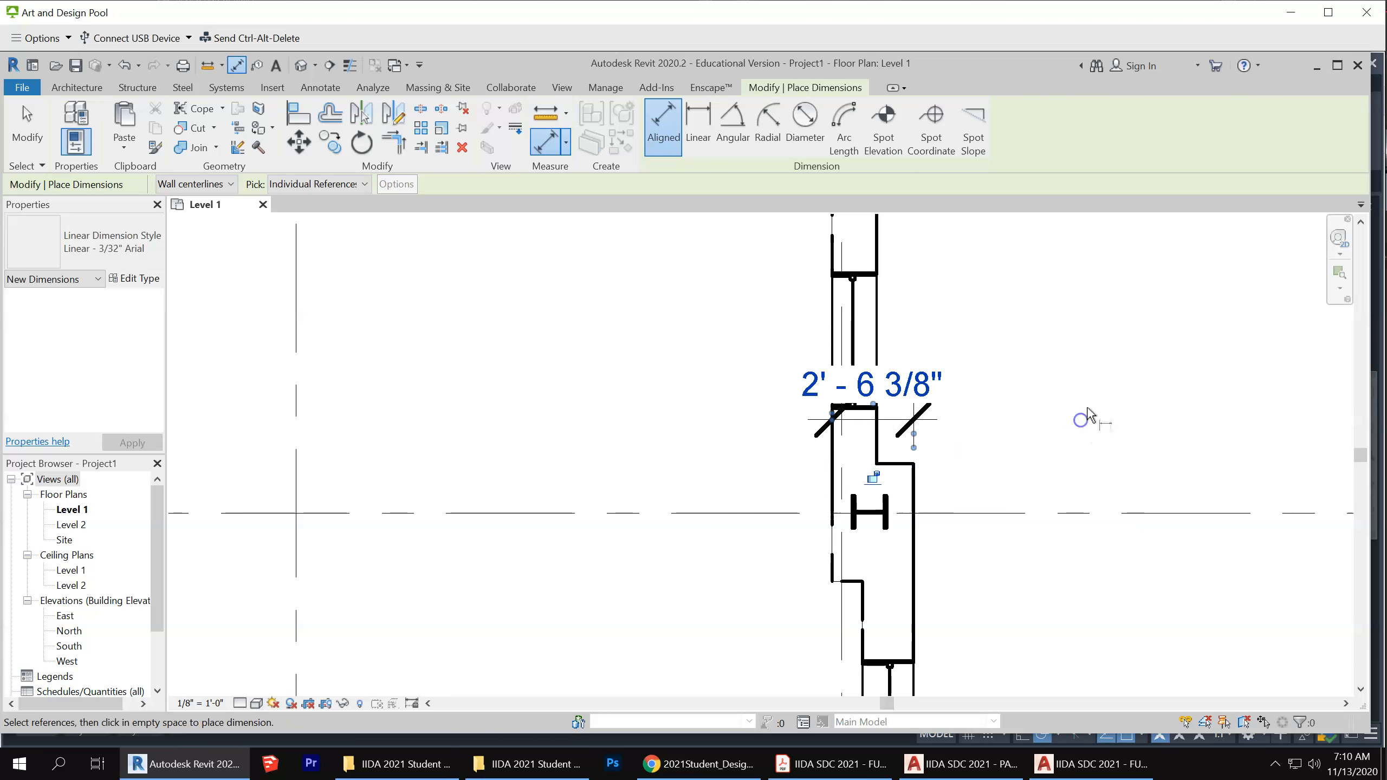
Open the East elevation and extend the Level 1 and Level 2 lines past grid A
scroll(1087, 415, "down", 5)
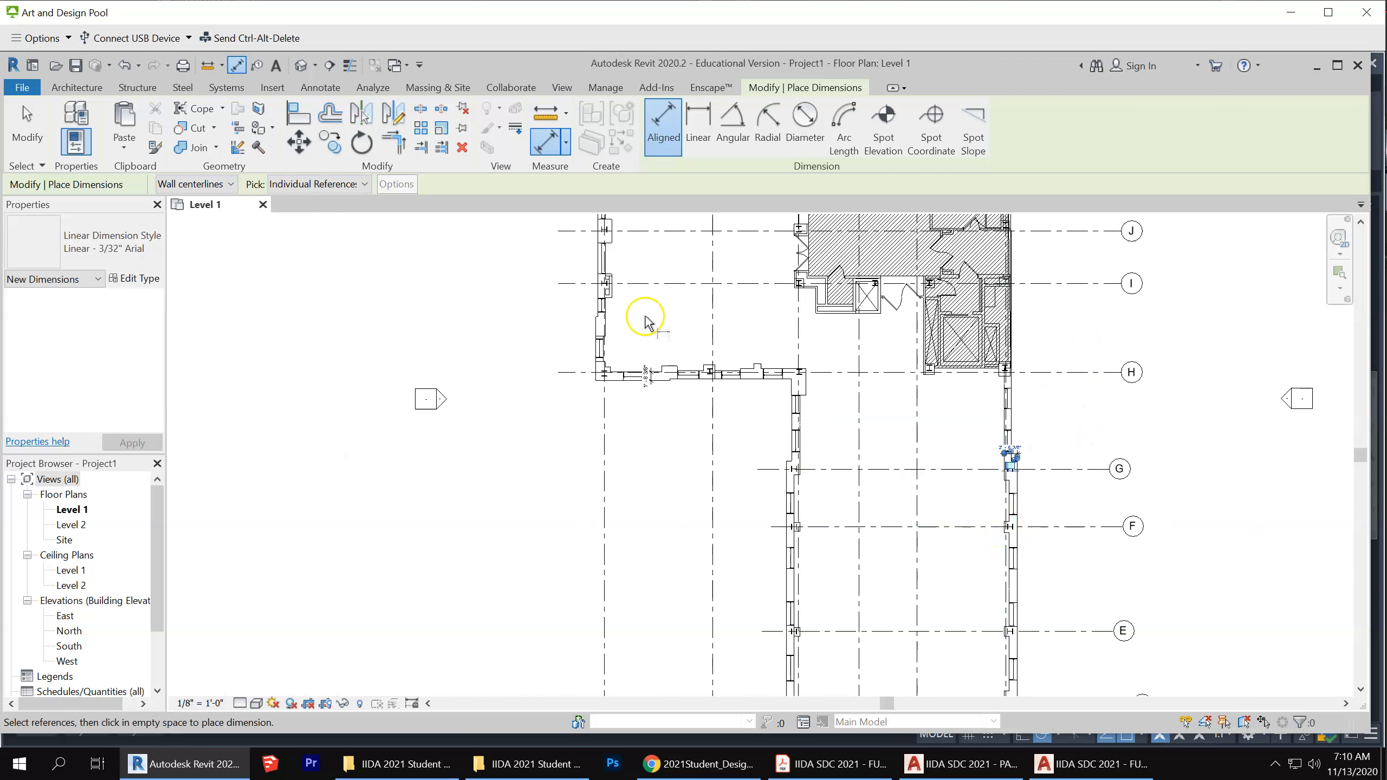
scroll(644, 322, "up", 5)
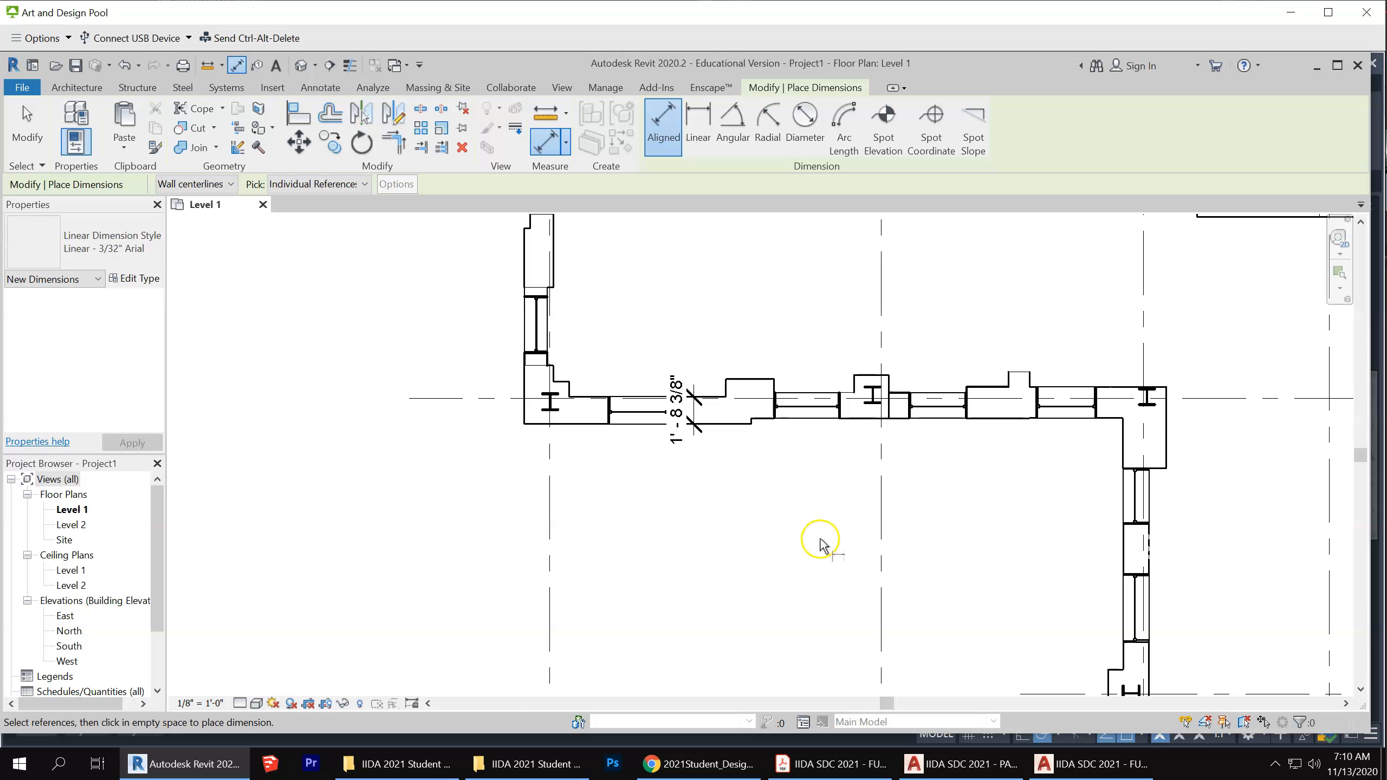
scroll(628, 508, "down", 5)
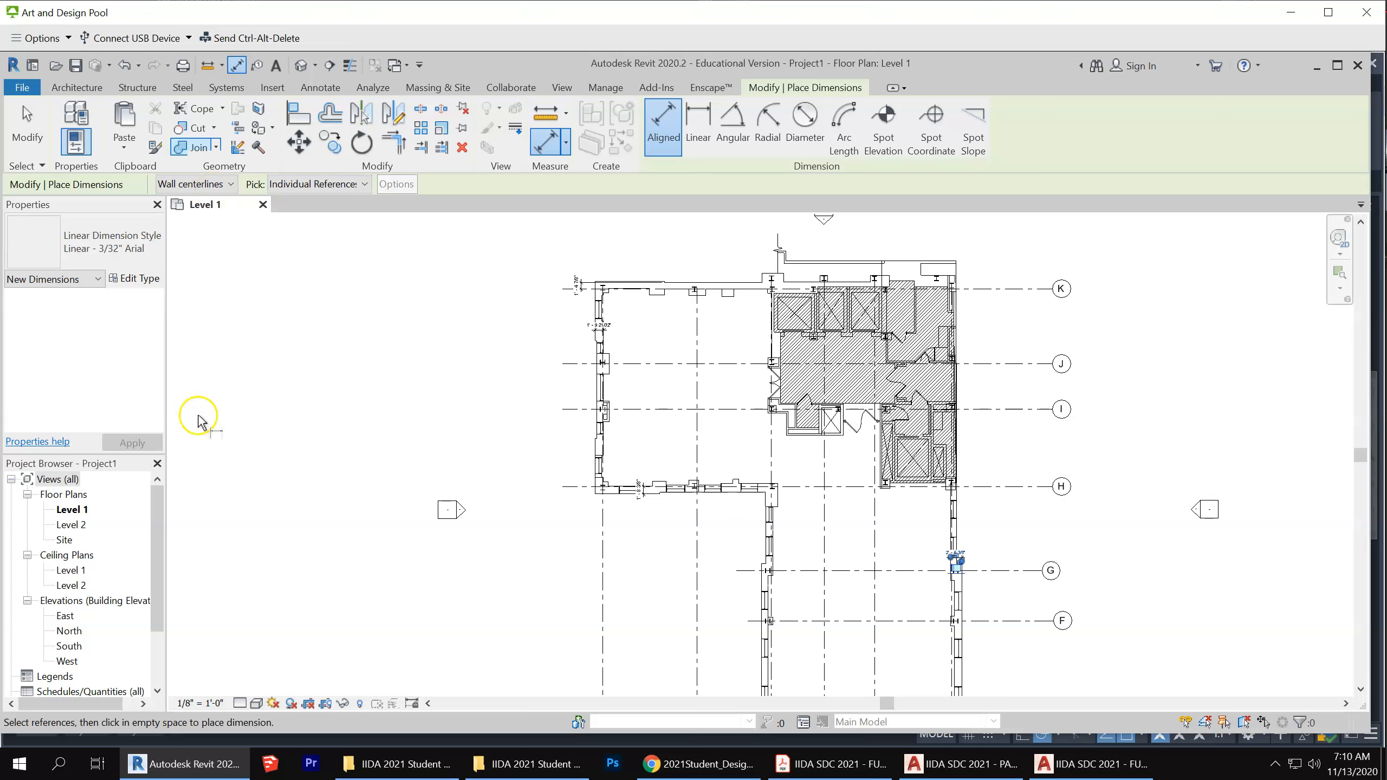
double_click(64, 616)
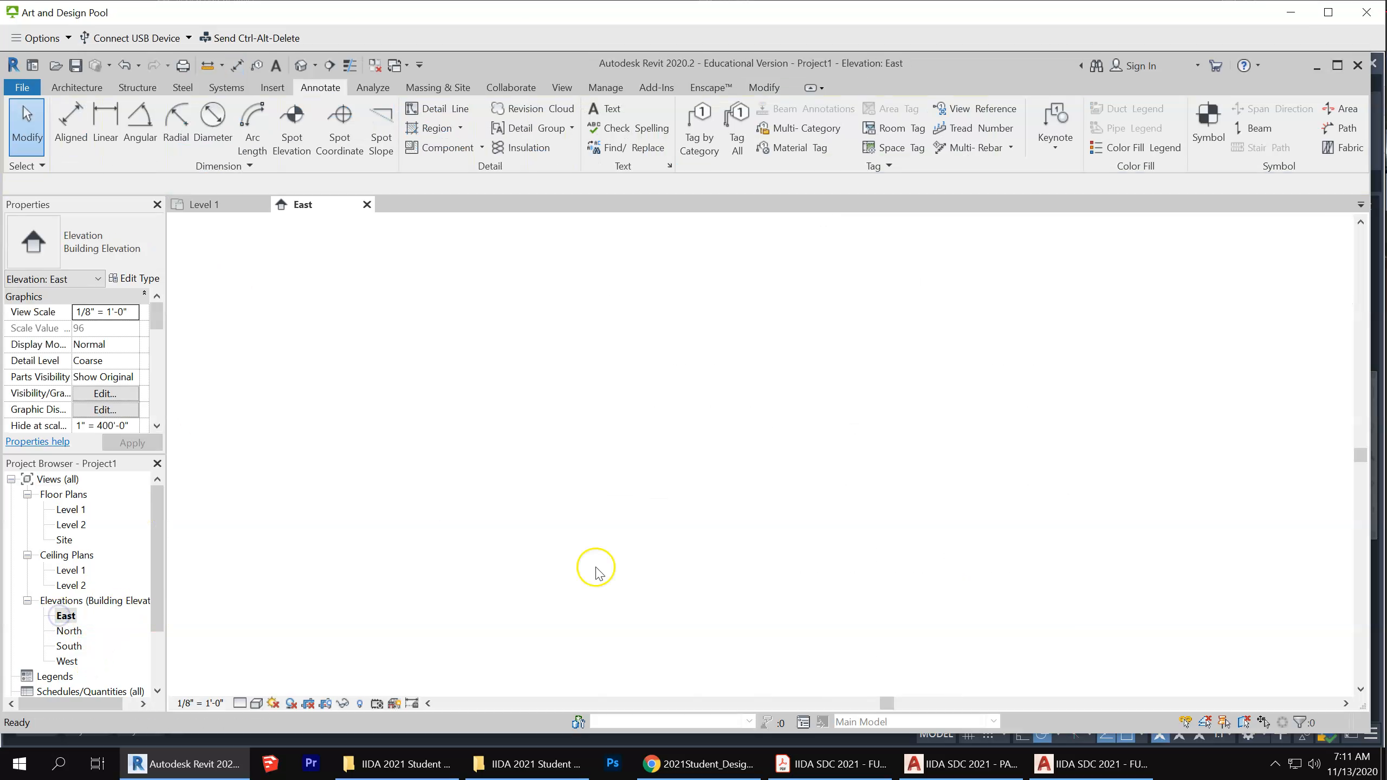
scroll(579, 526, "down", 2)
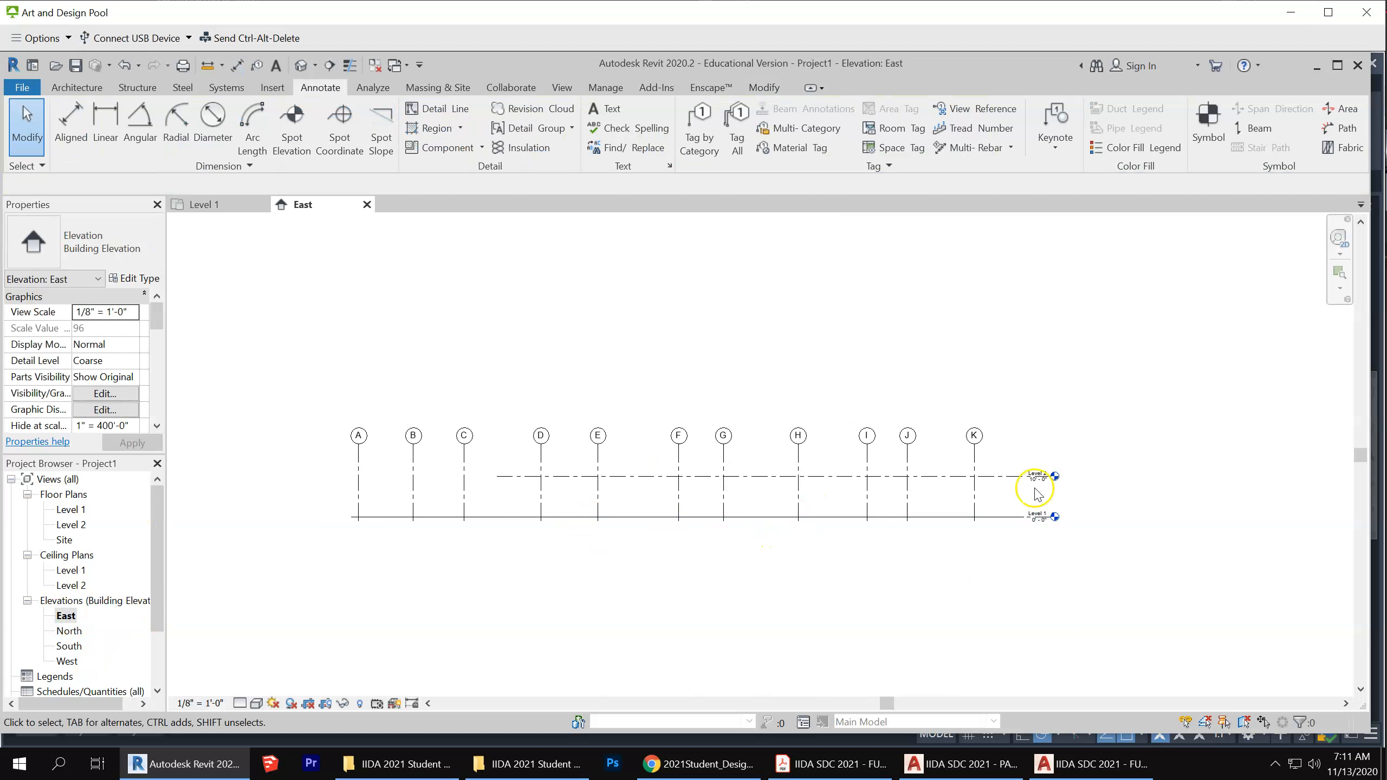
left_click(840, 476)
left_click_drag(497, 476, 309, 476)
left_click(546, 582)
scroll(1065, 506, "up", 3)
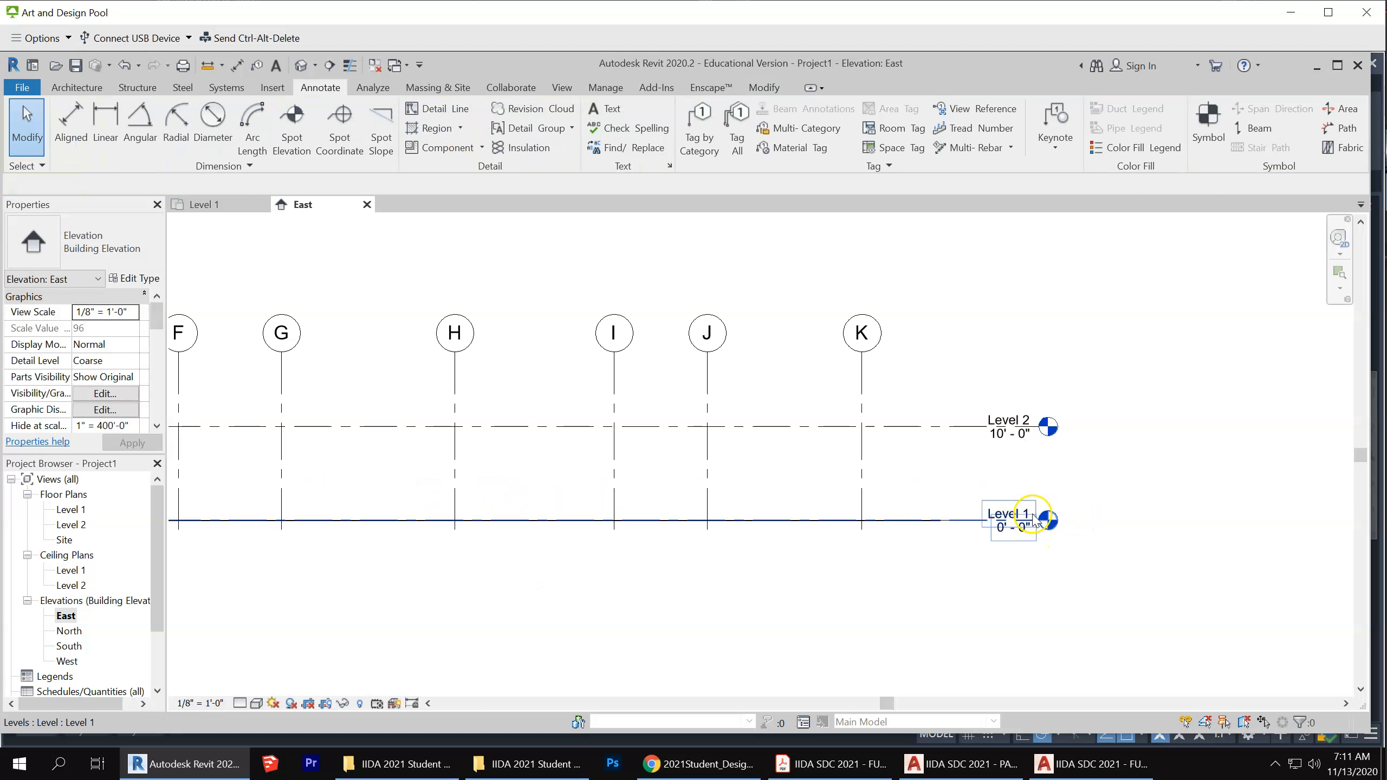
scroll(1032, 623, "down", 2)
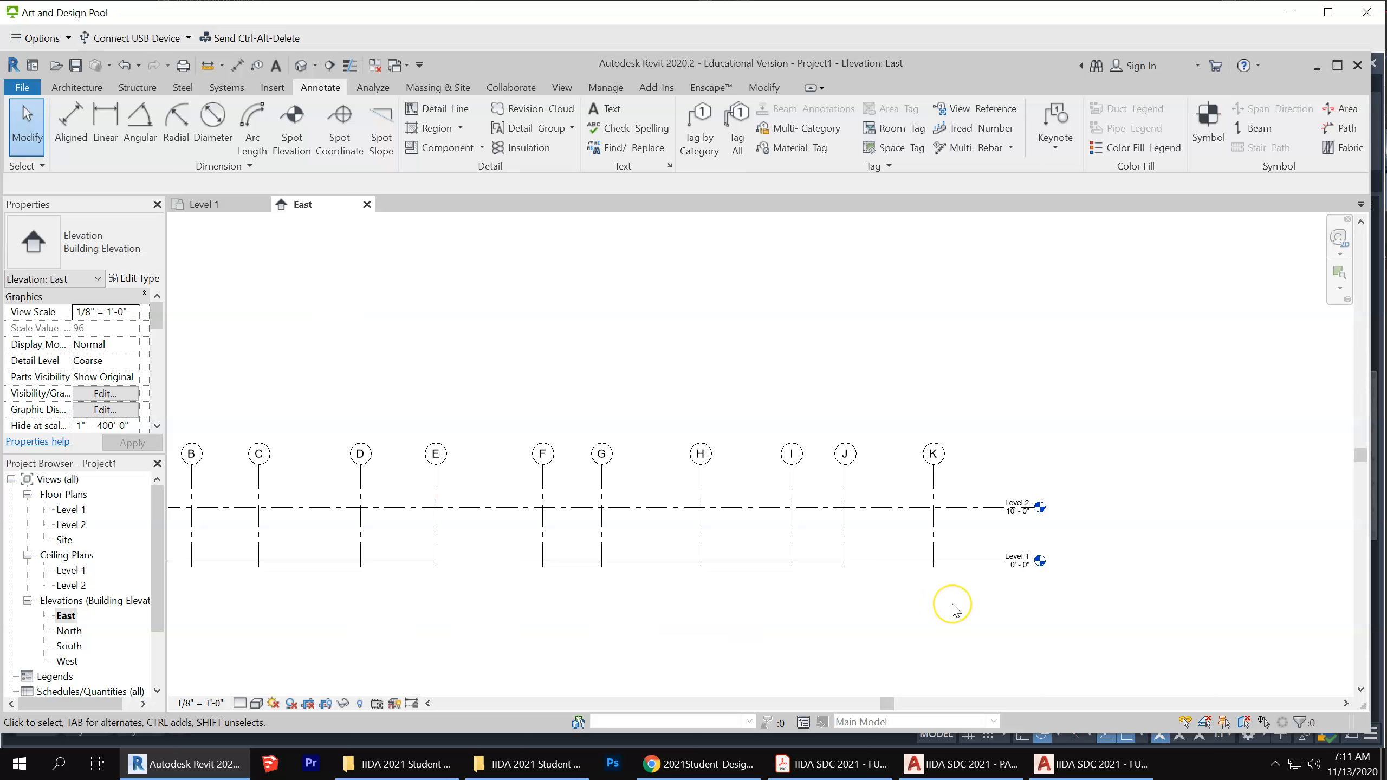
scroll(1010, 607, "down", 2)
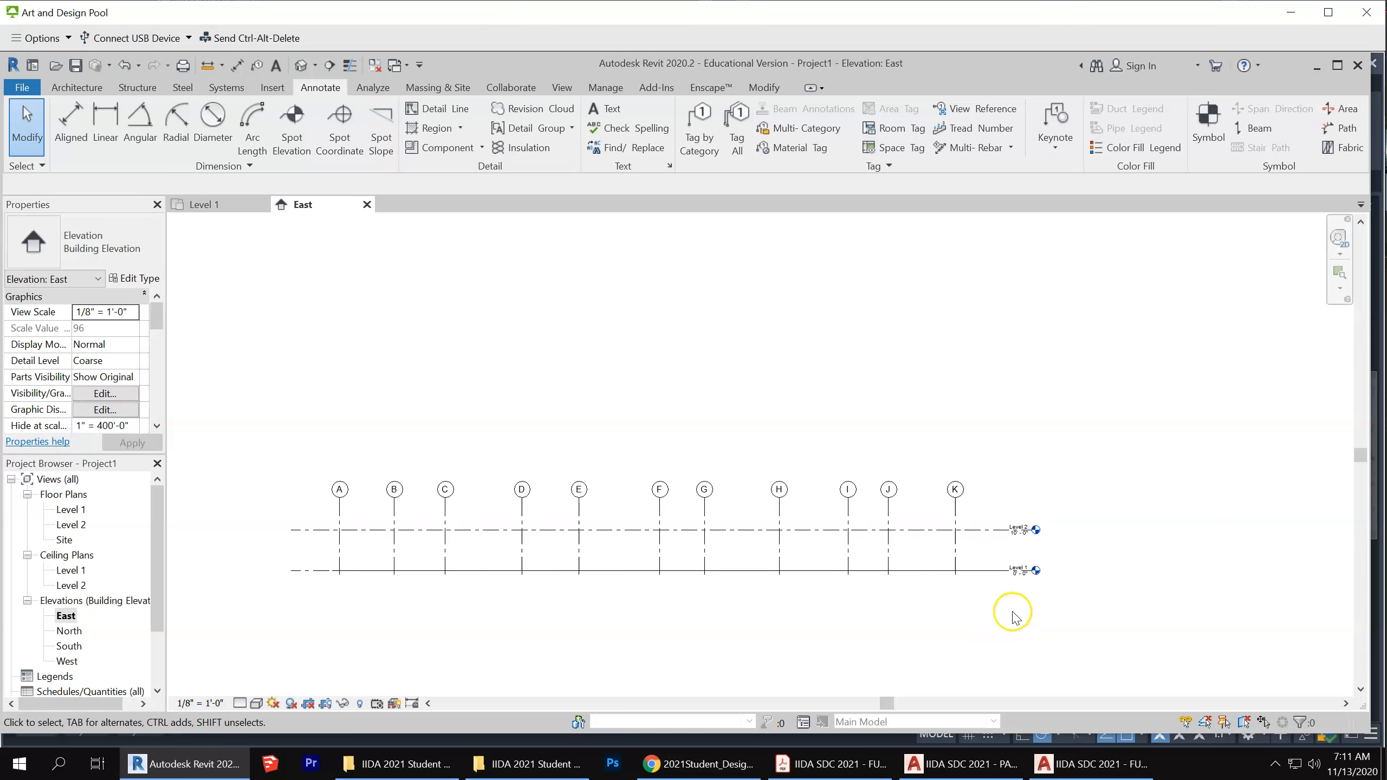
In the Level 1 floor plan, start a wall and duplicate the Generic - 8" type as "Generic - 2' EXT"
double_click(71, 510)
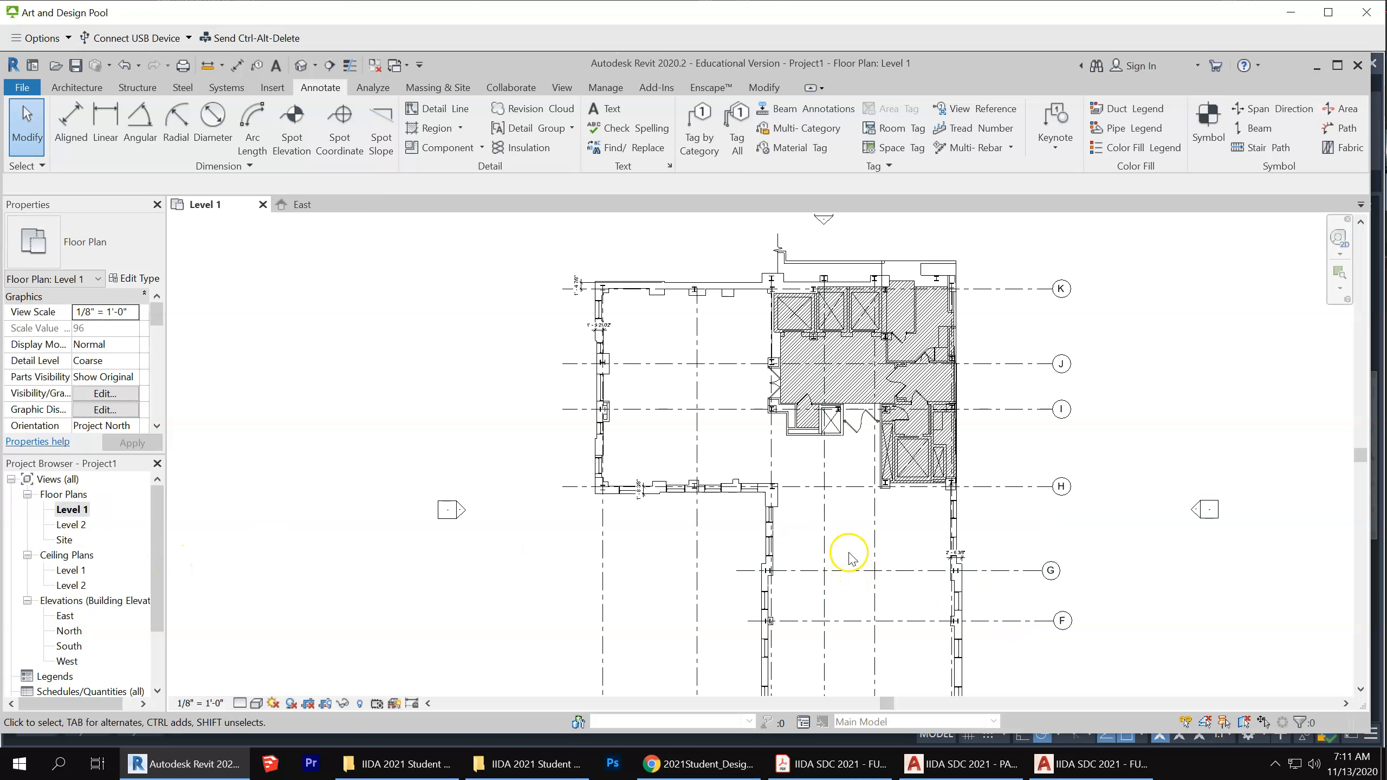
left_click(75, 87)
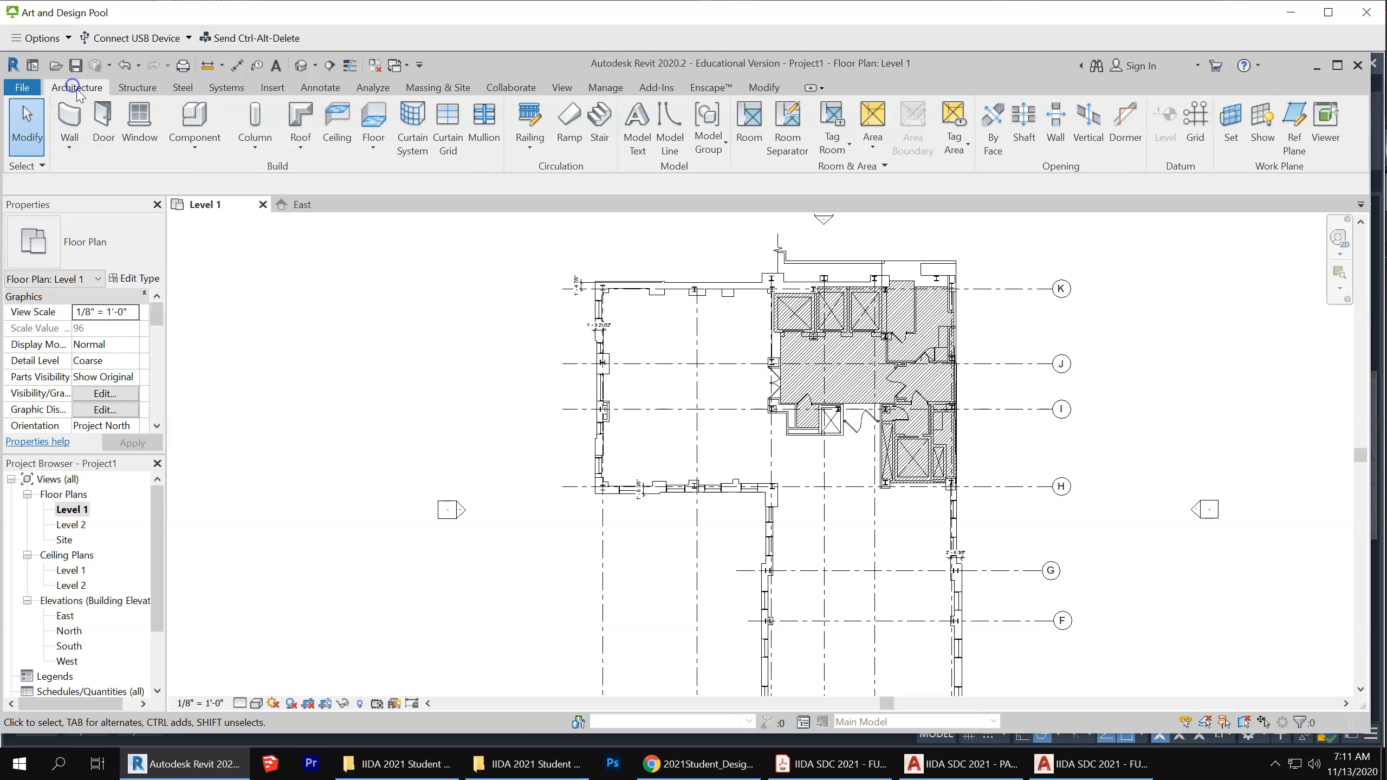
left_click(70, 117)
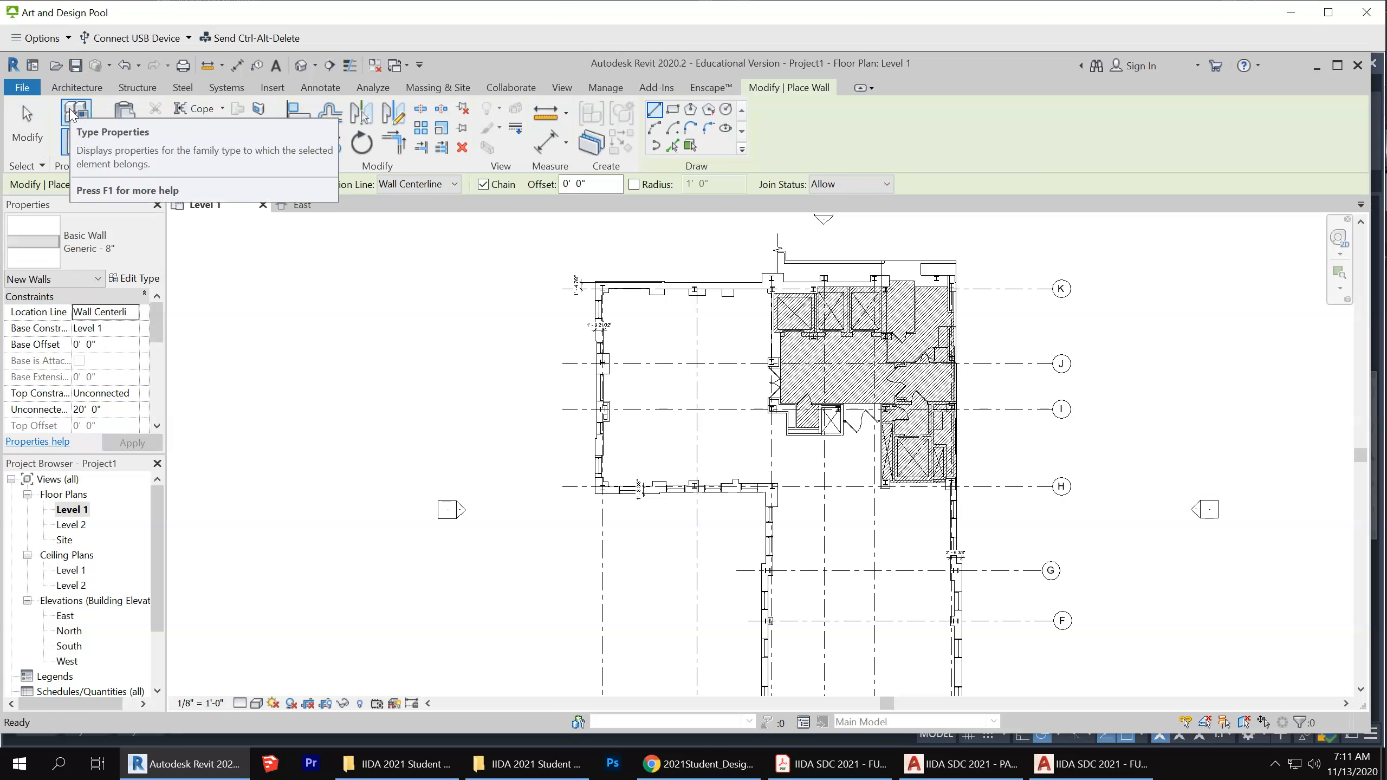
left_click(116, 236)
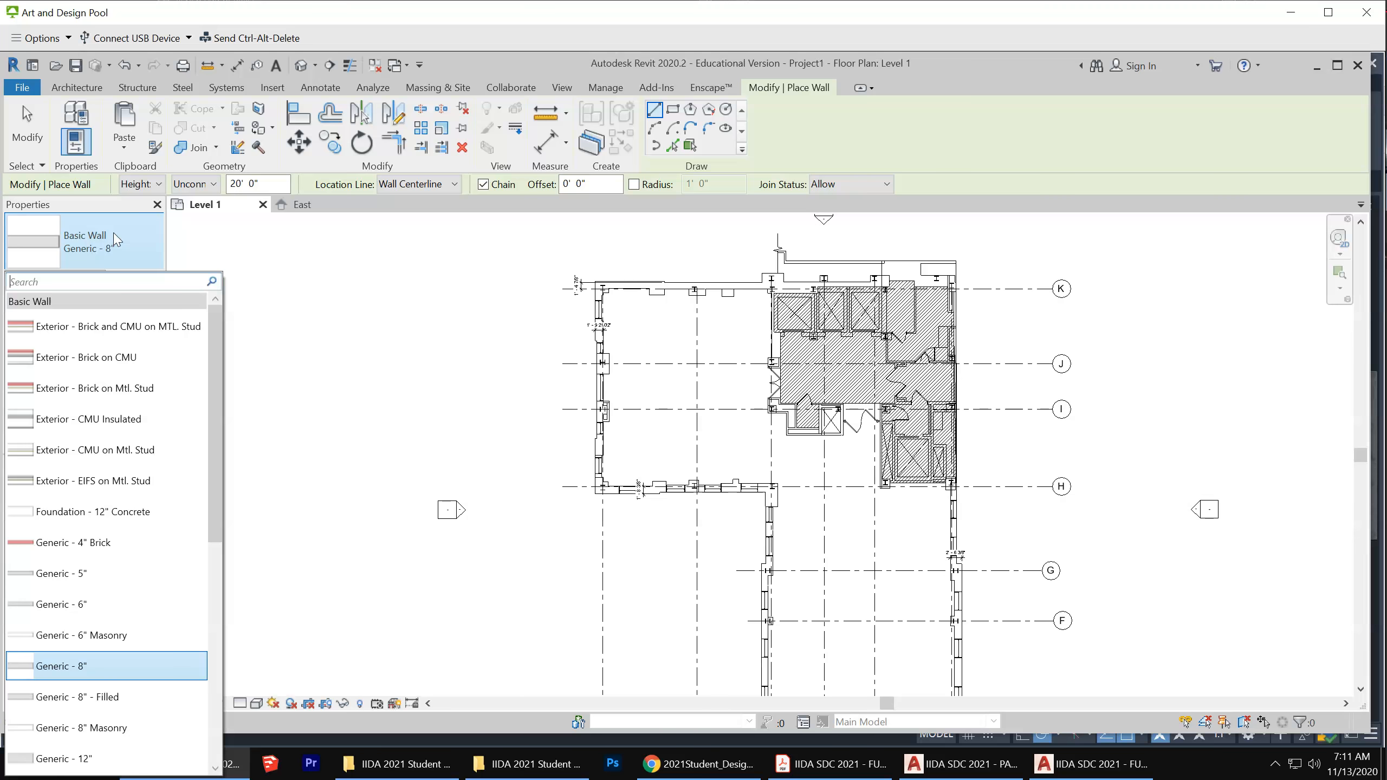
left_click(115, 237)
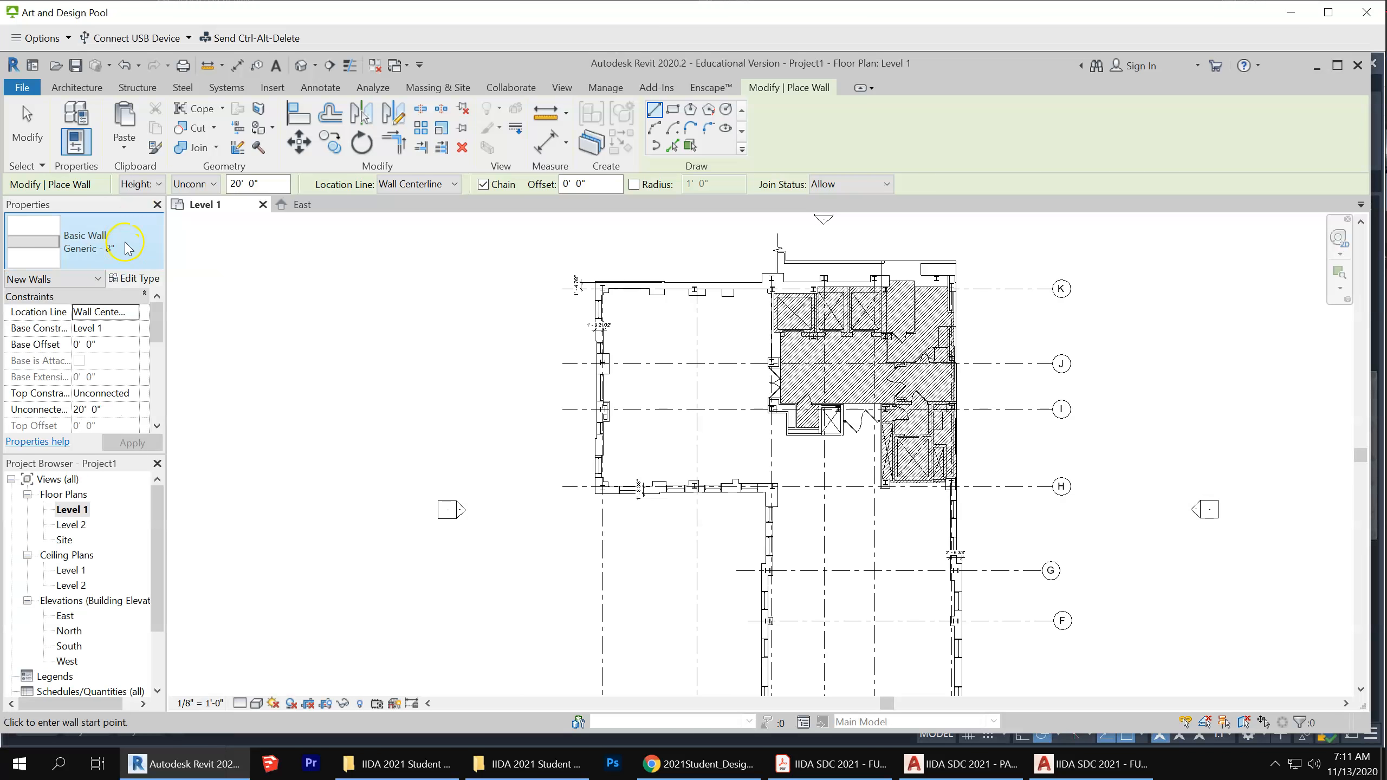
left_click(132, 280)
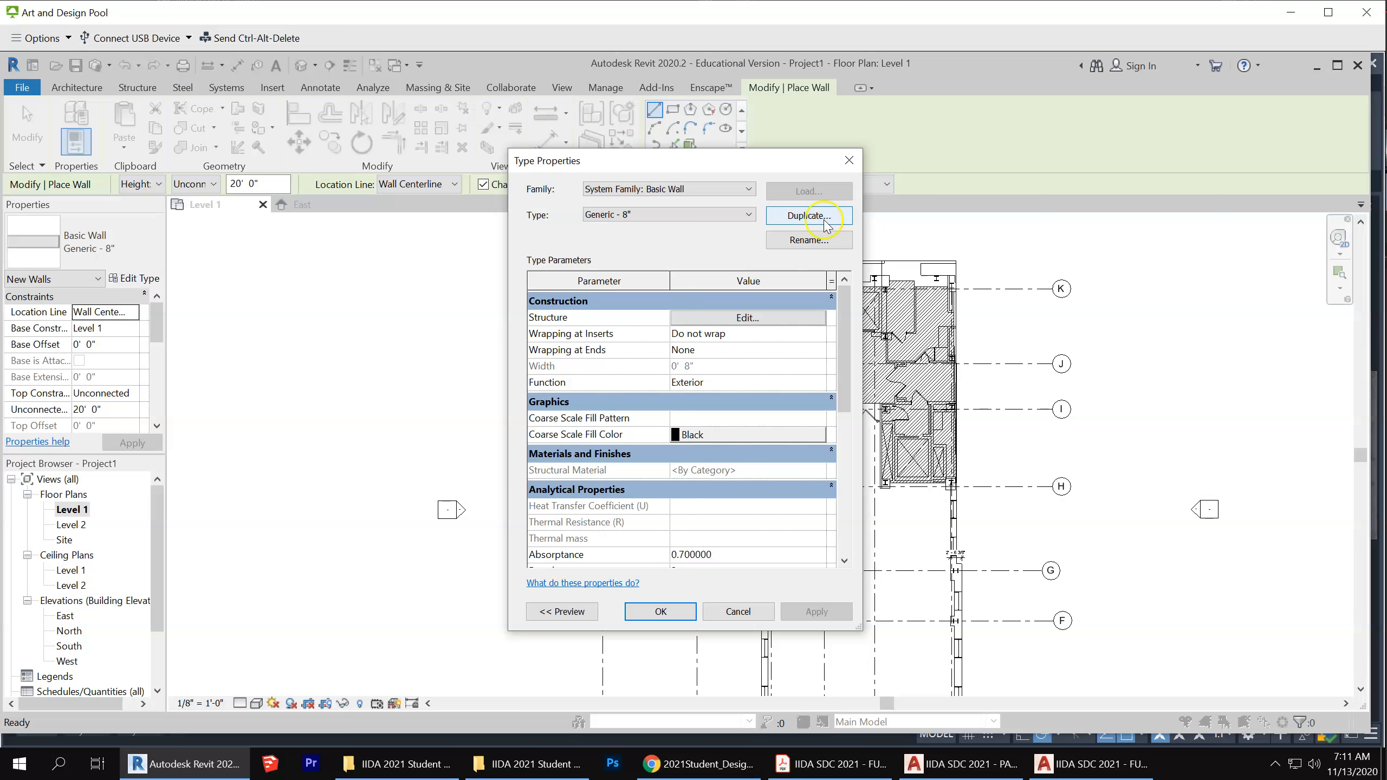
left_click(816, 217)
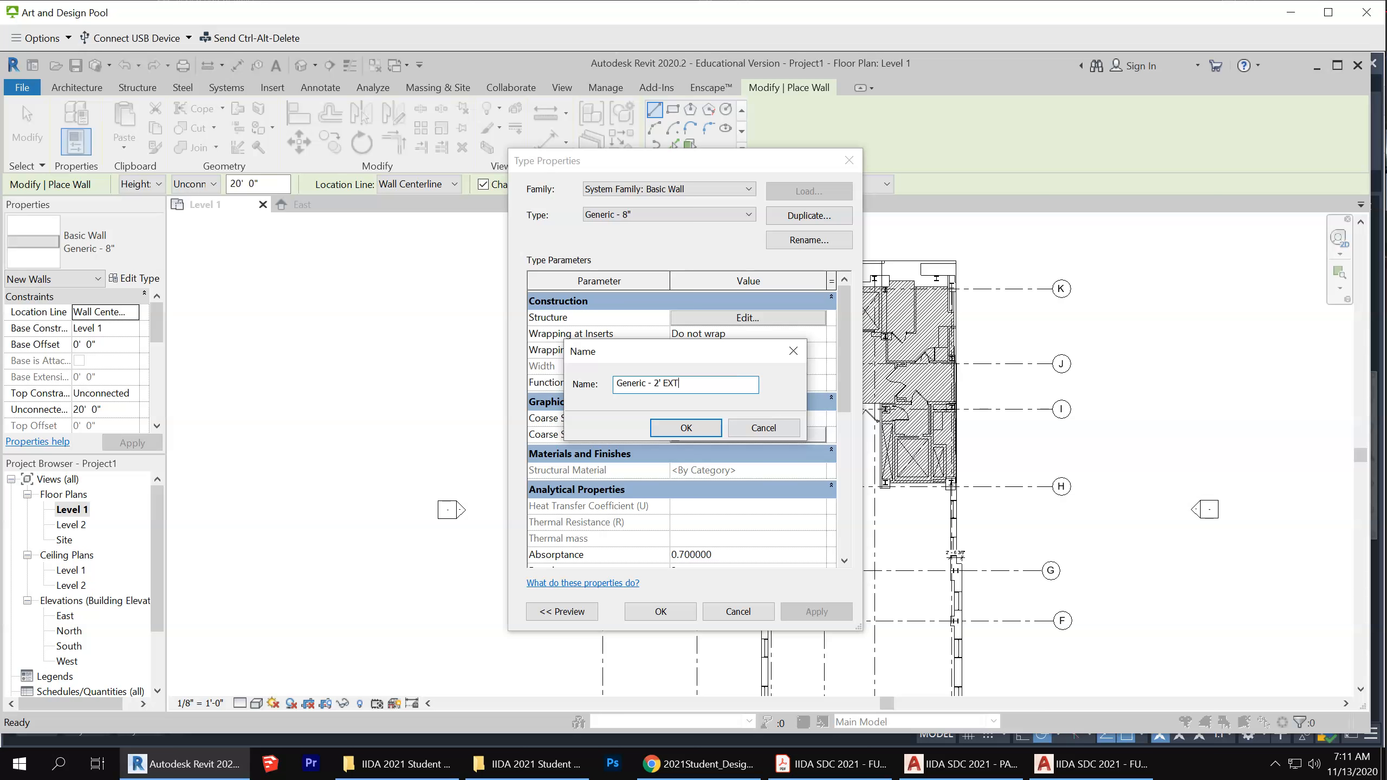
left_click(690, 428)
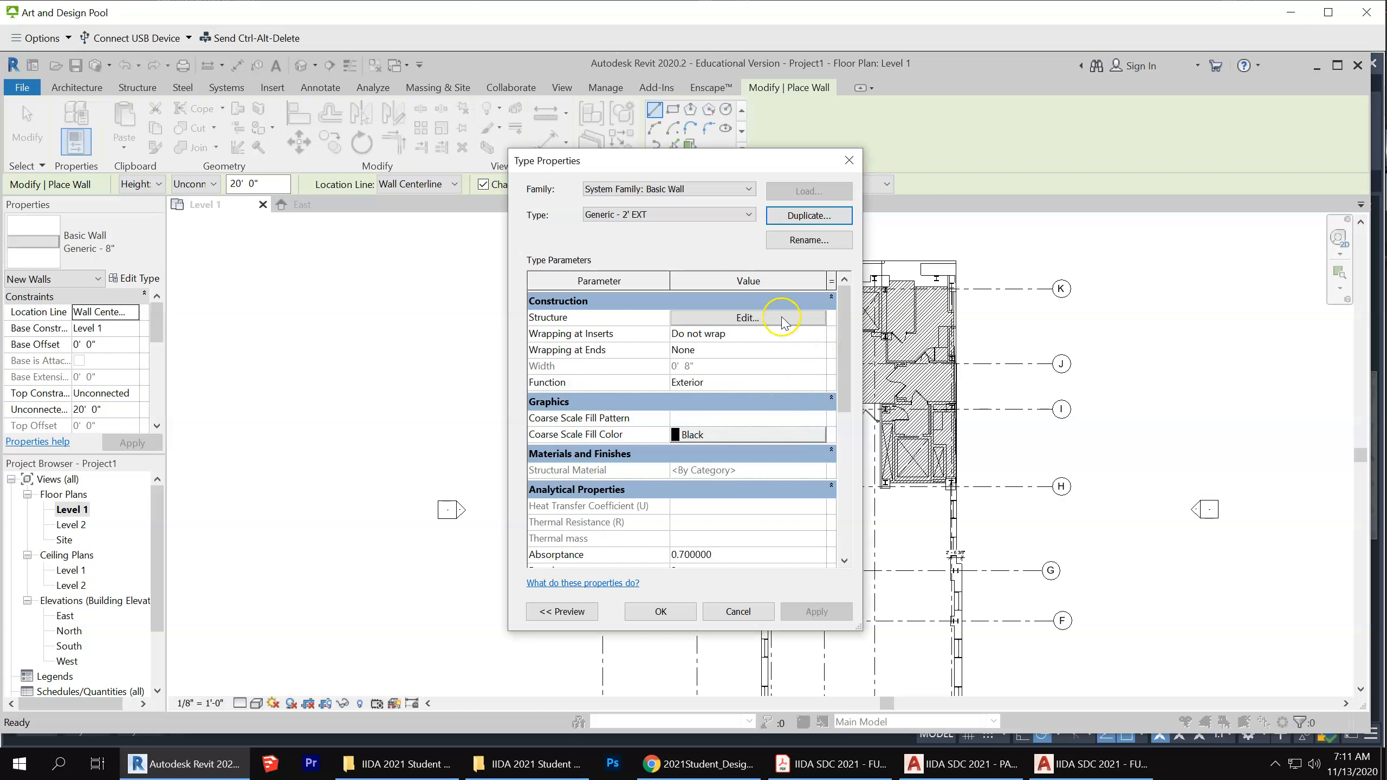
Set the structure layer thickness of the Generic - 2' EXT wall type to 2' 0"
left_click(781, 317)
left_click(733, 354)
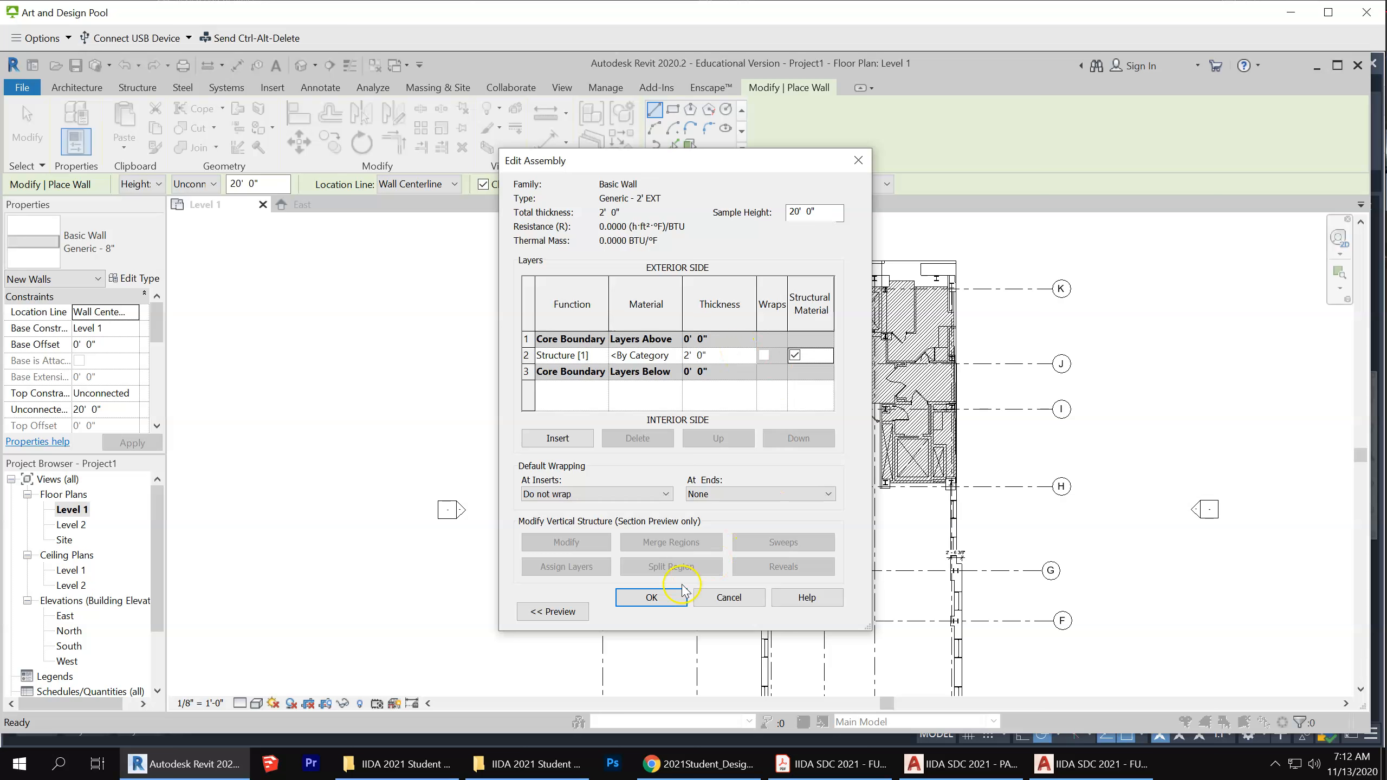
left_click(655, 597)
left_click(664, 608)
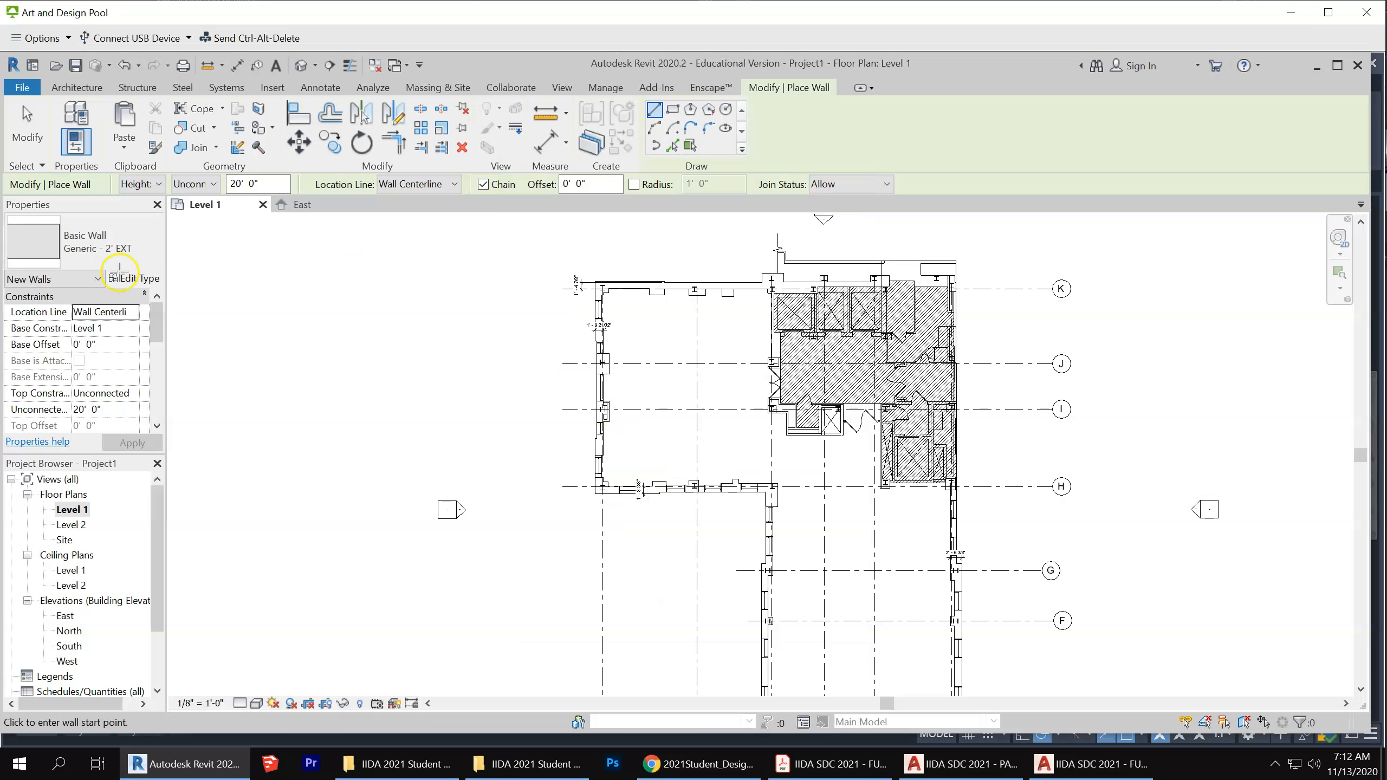
Constrain the new wall's top up to Level 2 and set its location line to Finish Face: Exterior
left_click(129, 393)
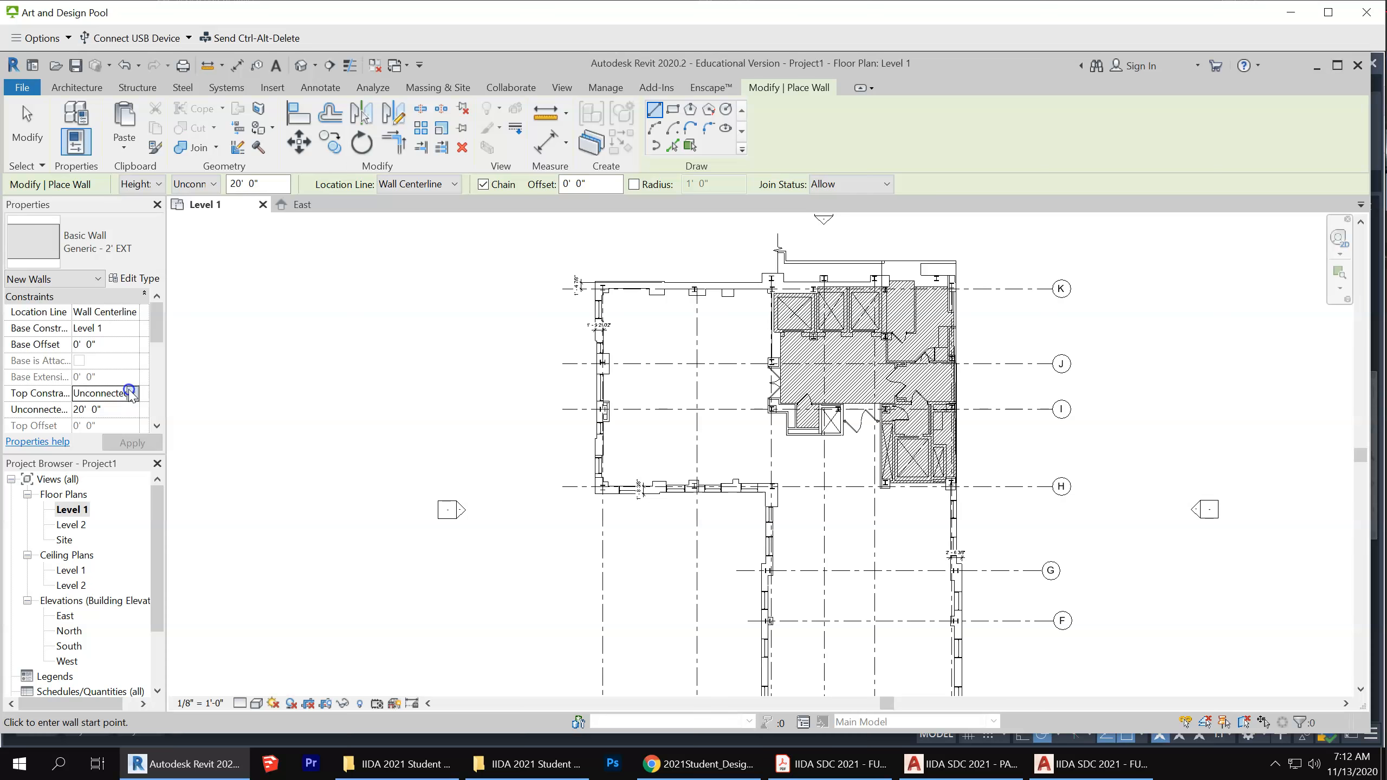
left_click(132, 393)
left_click(143, 437)
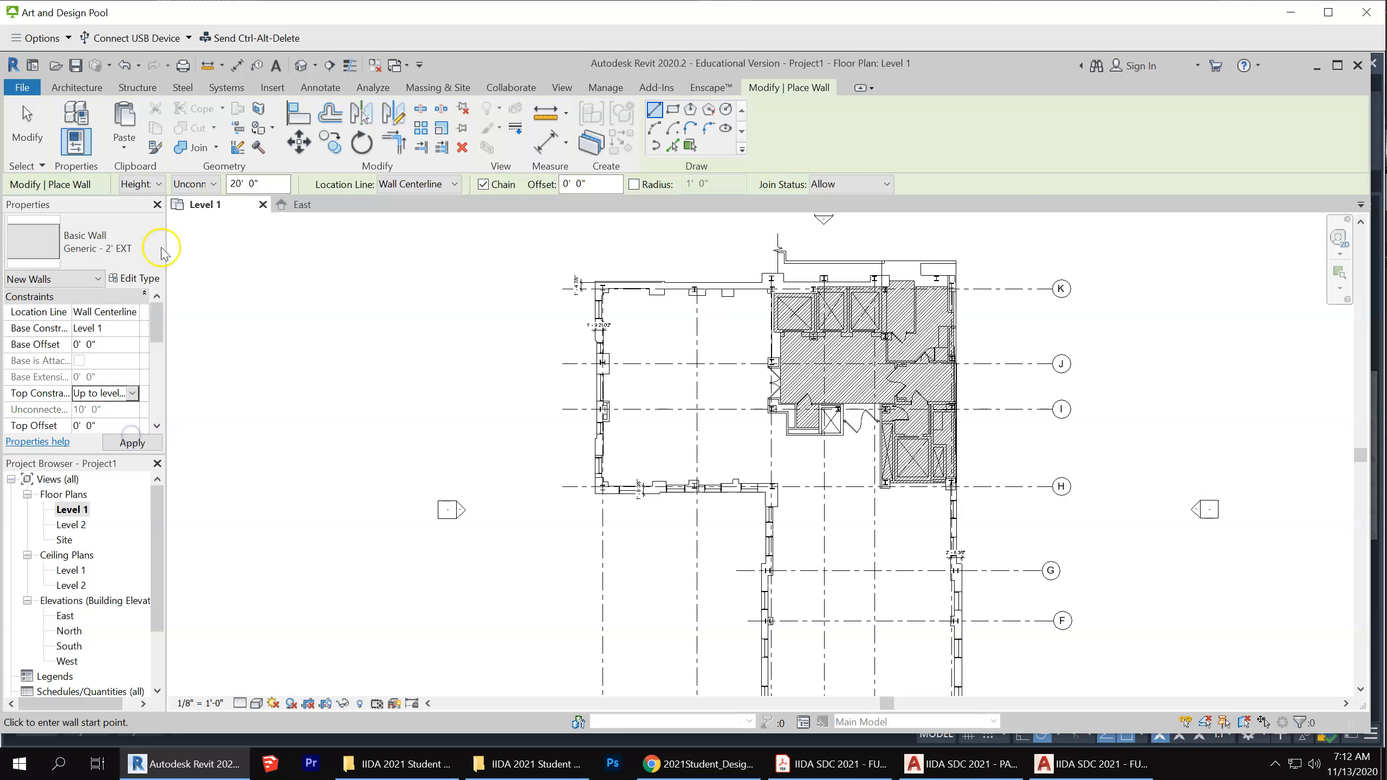
left_click(437, 184)
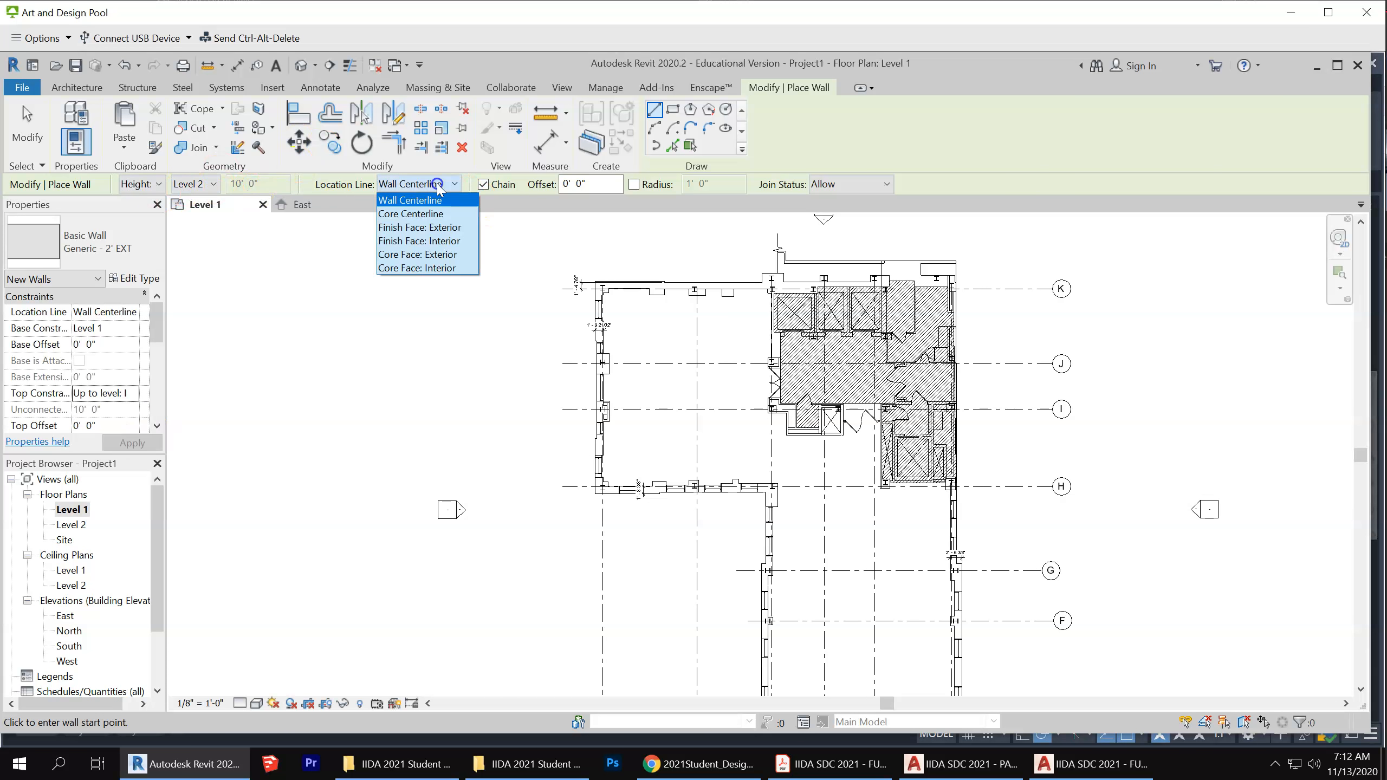
left_click(445, 227)
Draw the north exterior wall from the building's northwest corner east to the outer face of the east wall, about 79'-4" long
scroll(585, 258, "up", 4)
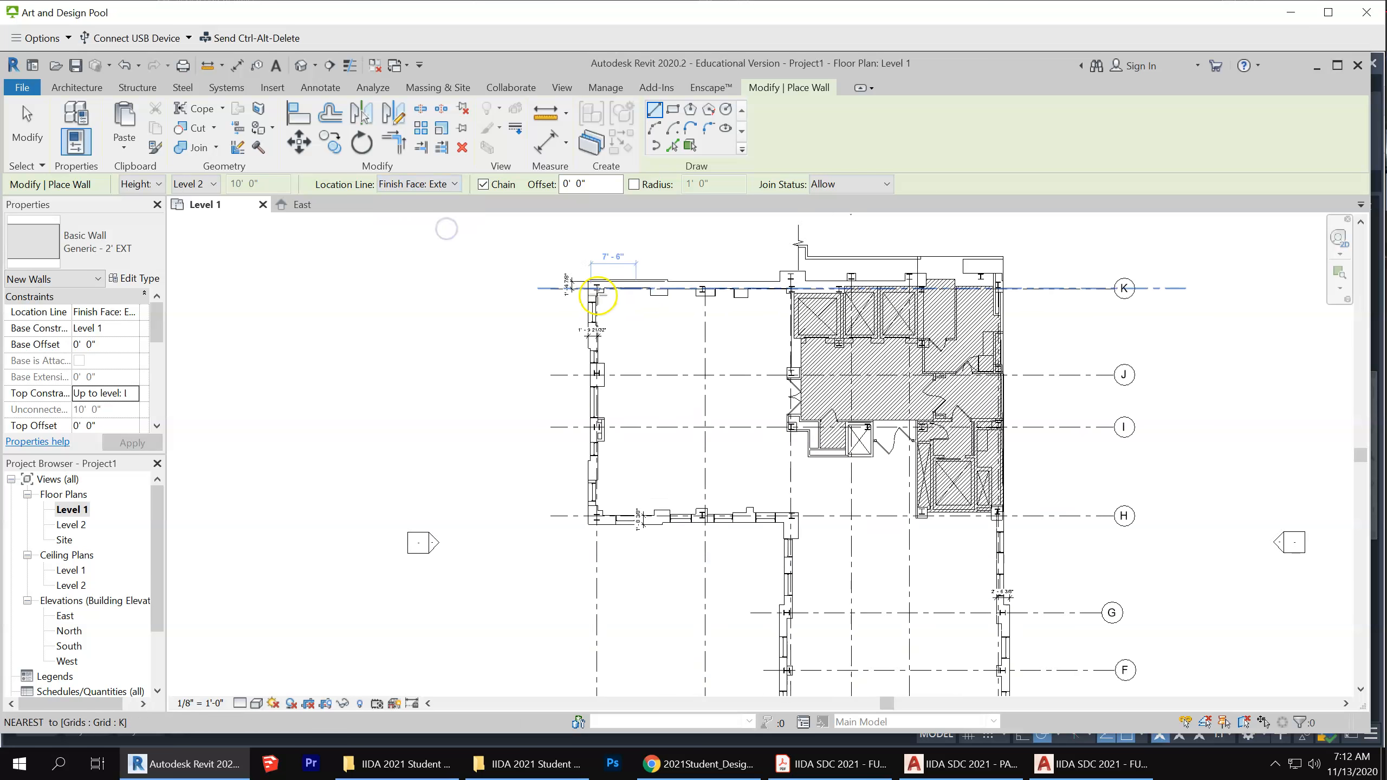
scroll(578, 262, "up", 4)
left_click(549, 277)
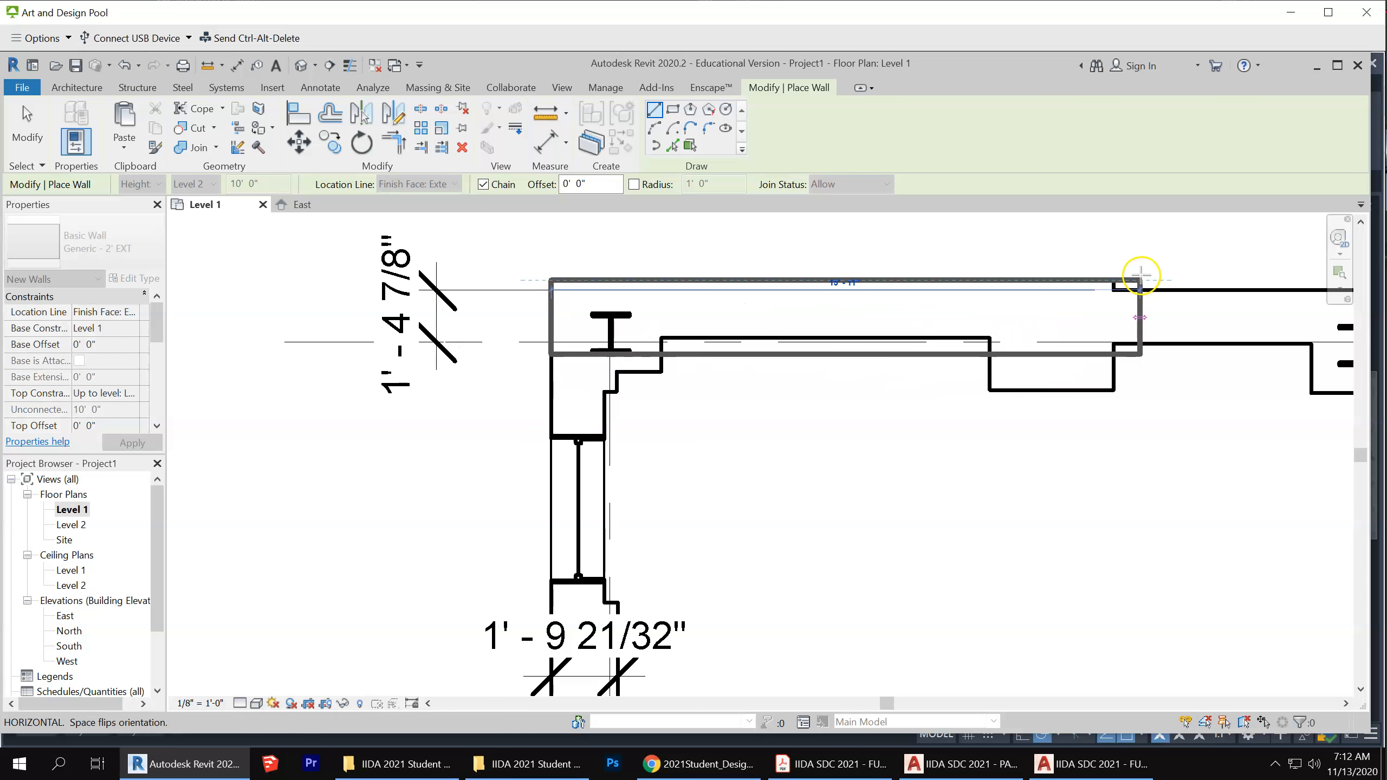
scroll(458, 301, "down", 5)
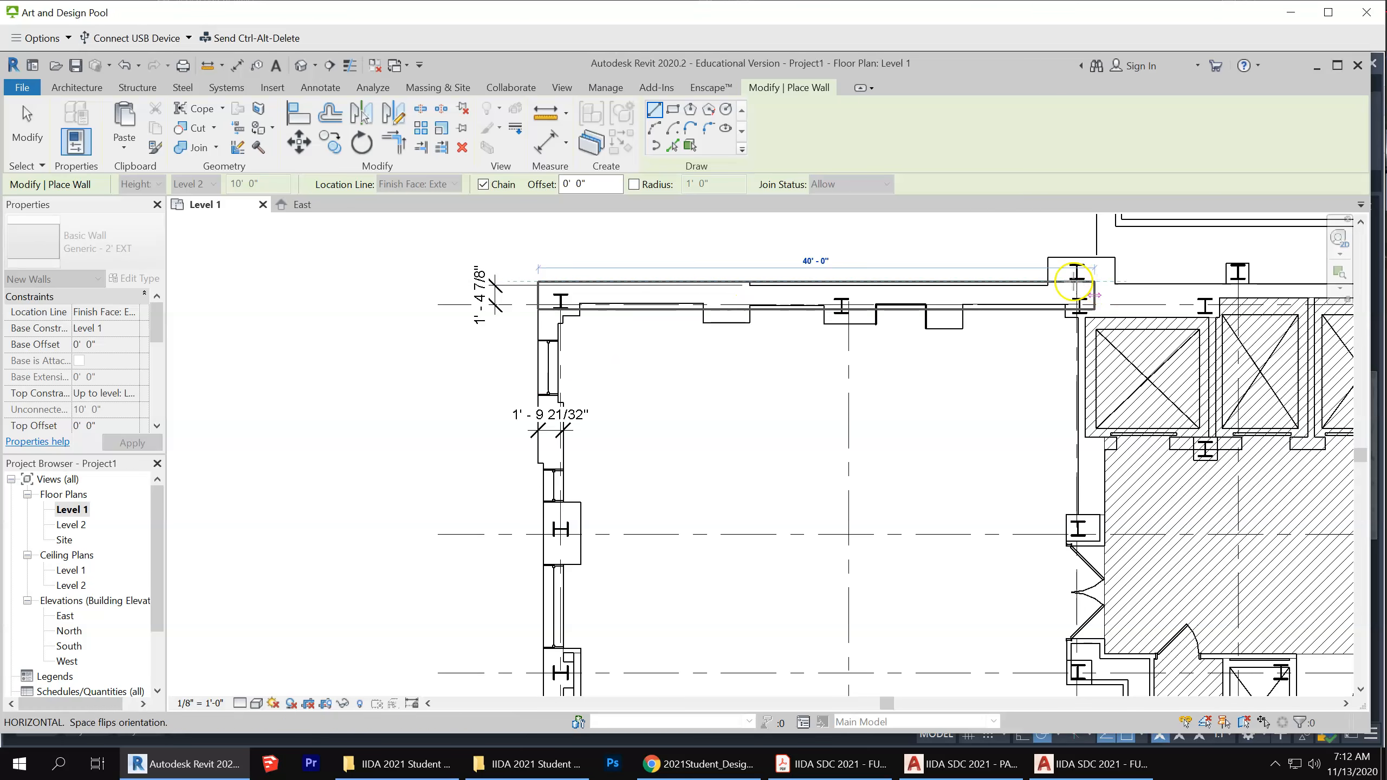
scroll(957, 322, "down", 3)
scroll(986, 331, "down", 3)
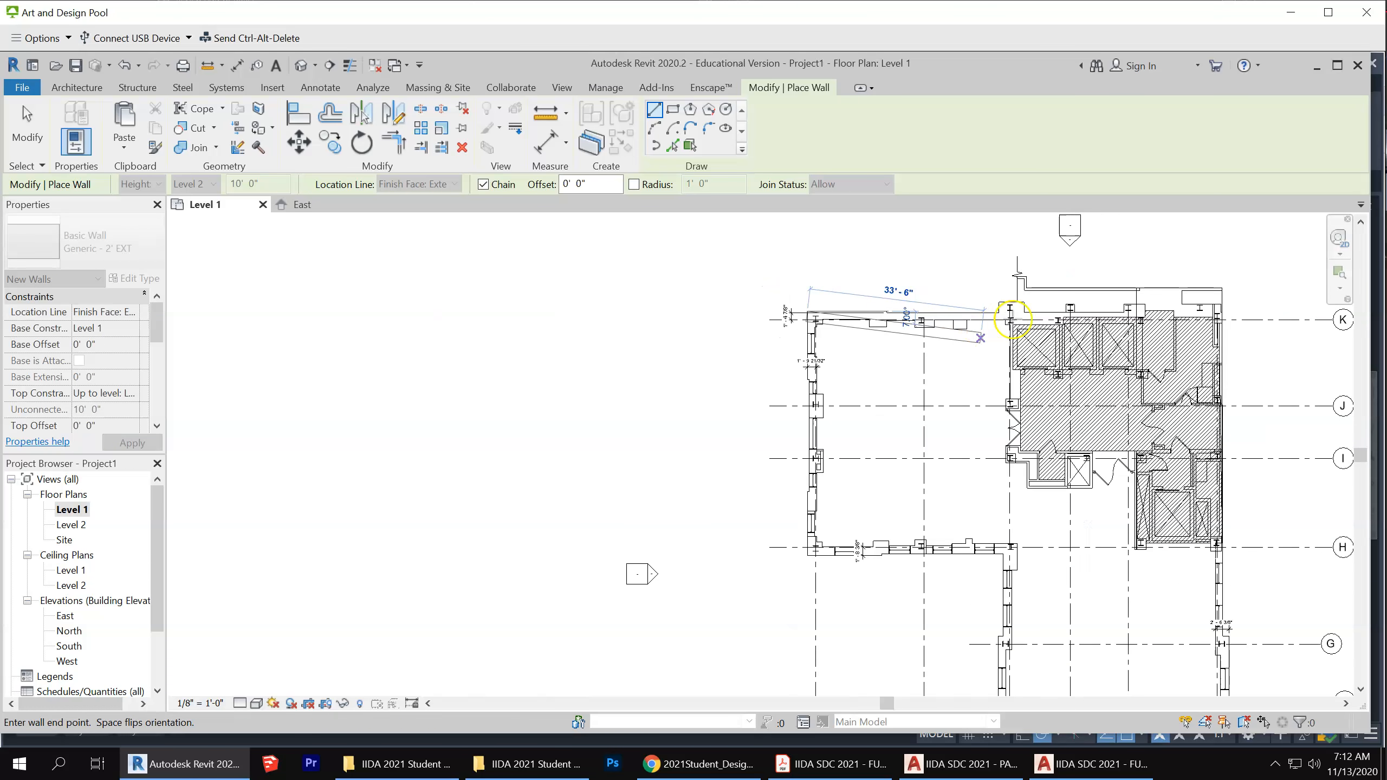
scroll(1136, 316, "up", 3)
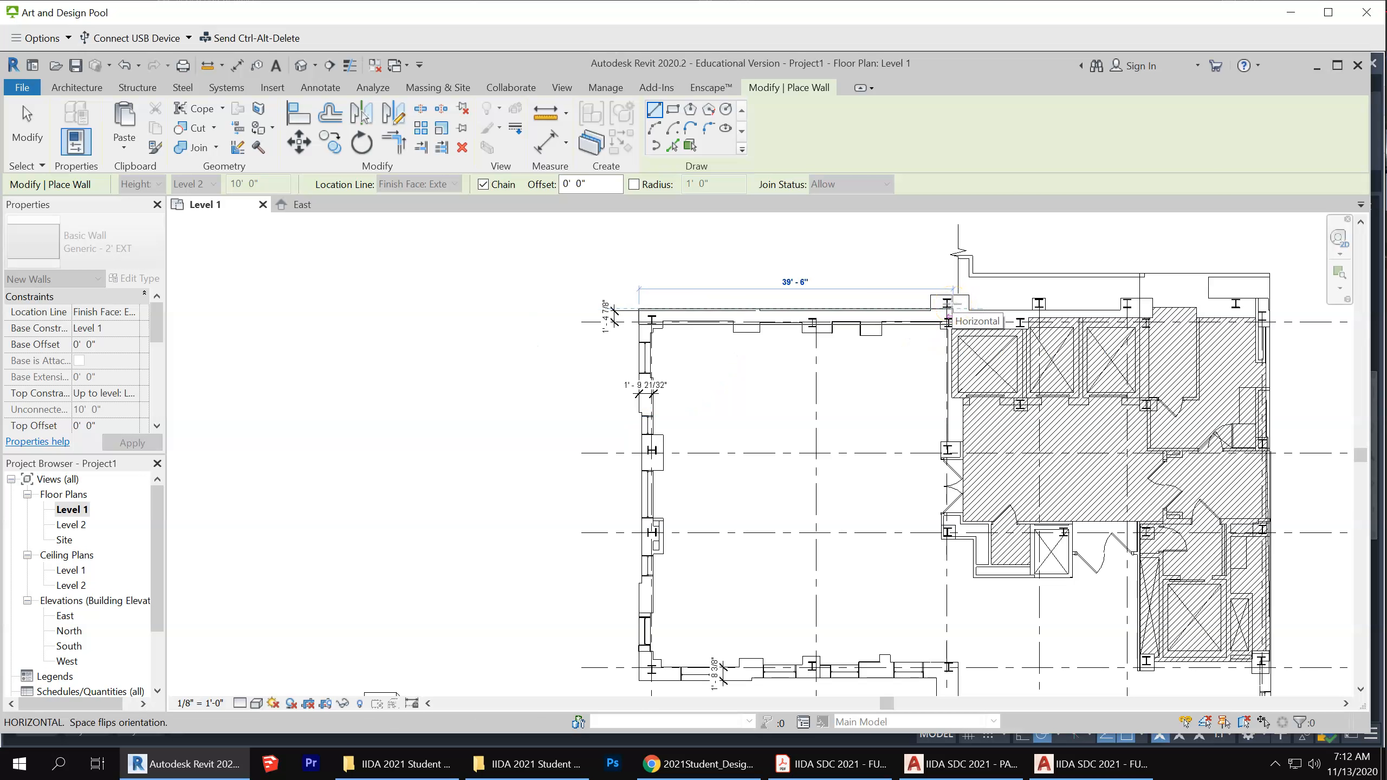
scroll(948, 312, "down", 5)
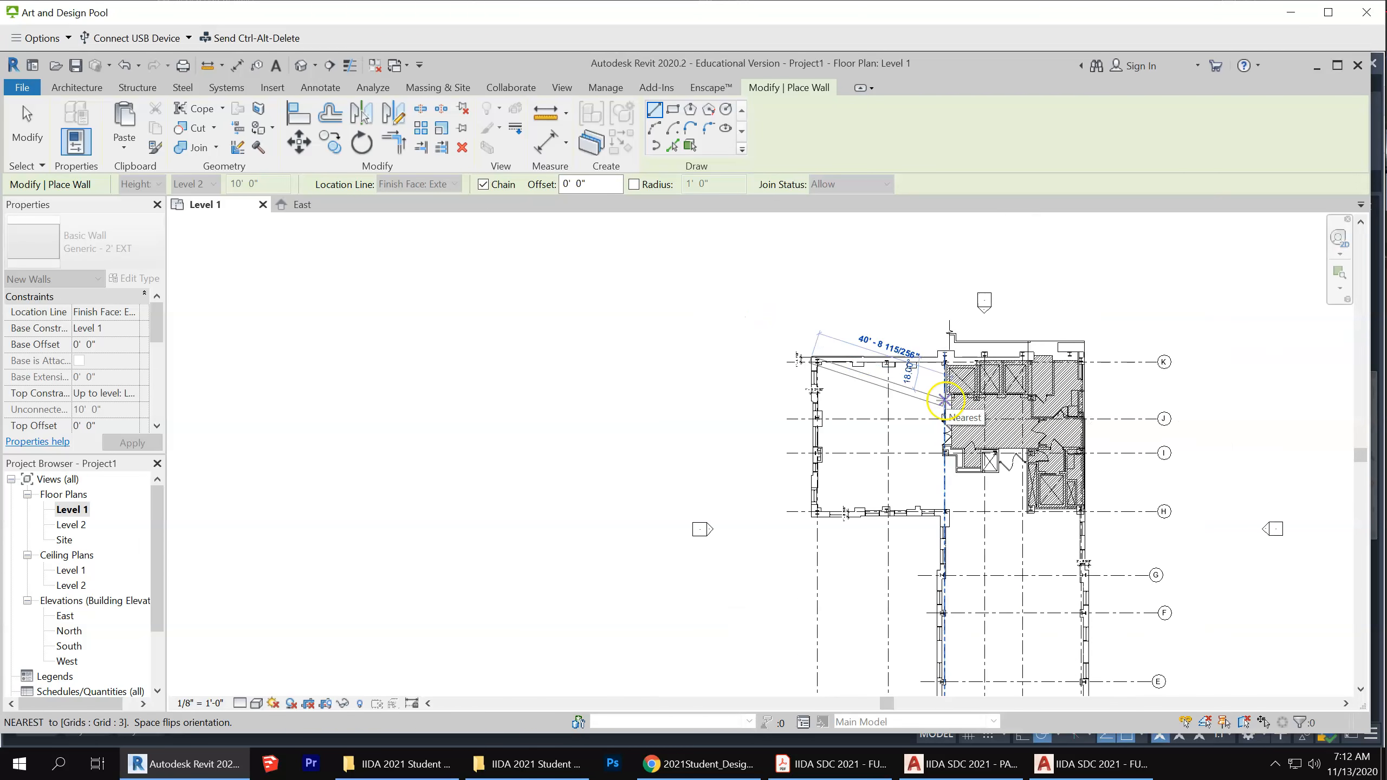
scroll(983, 349, "up", 4)
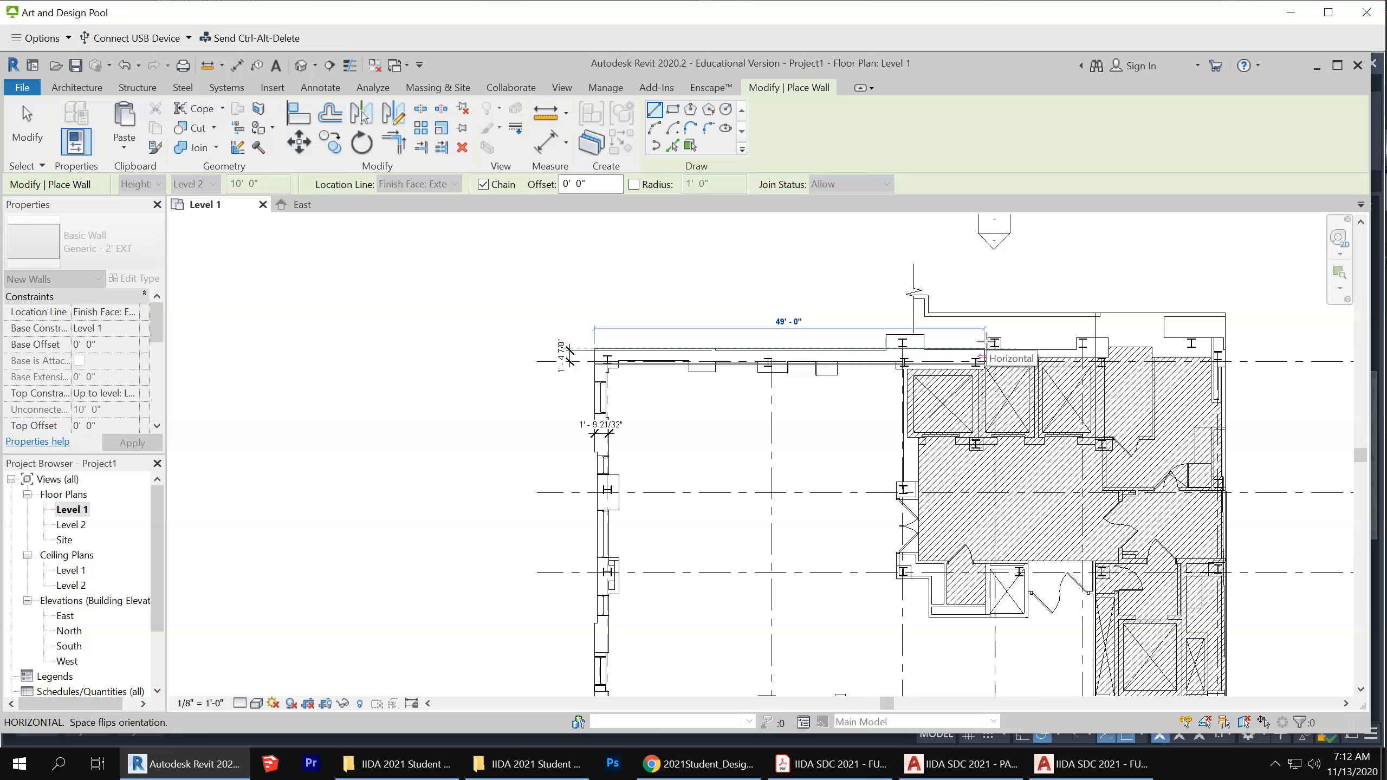
left_click(1218, 354)
scroll(1222, 349, "up", 5)
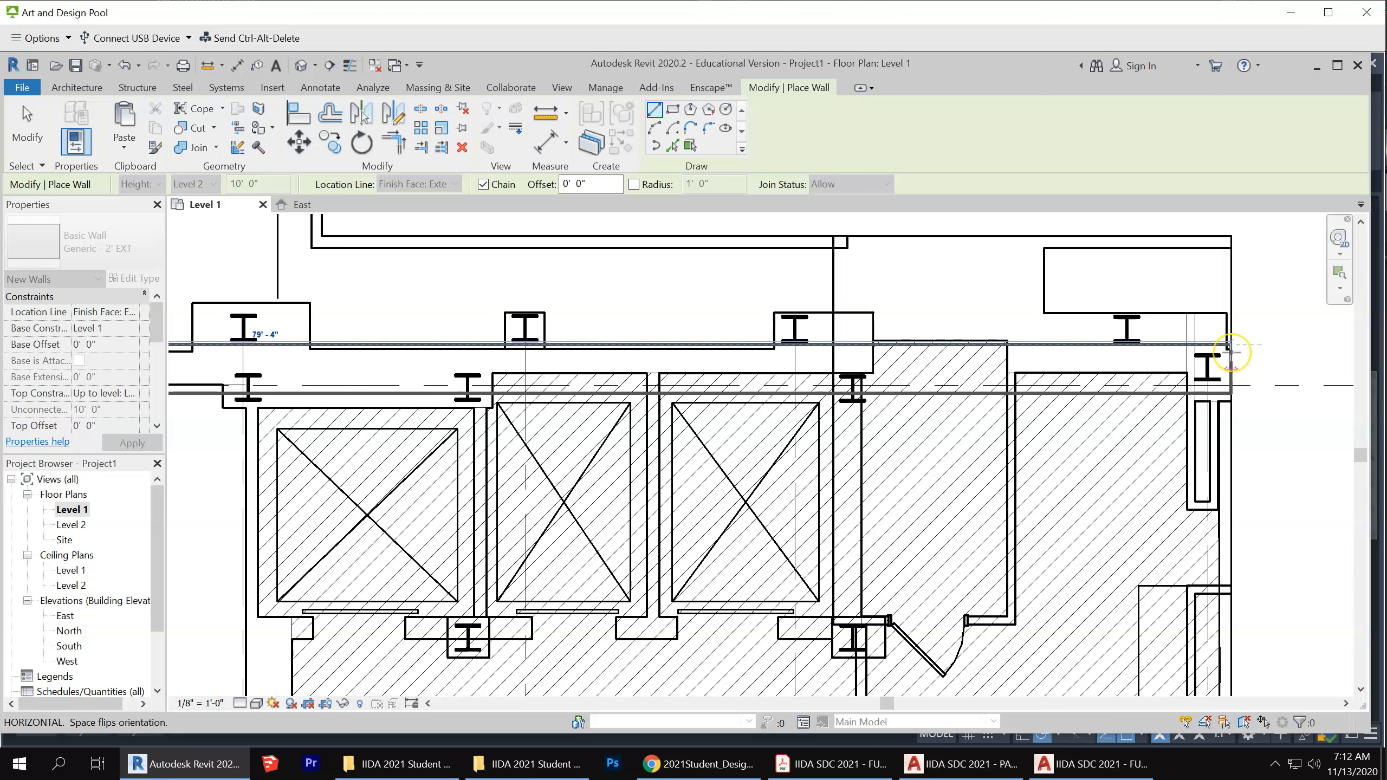
left_click(1232, 353)
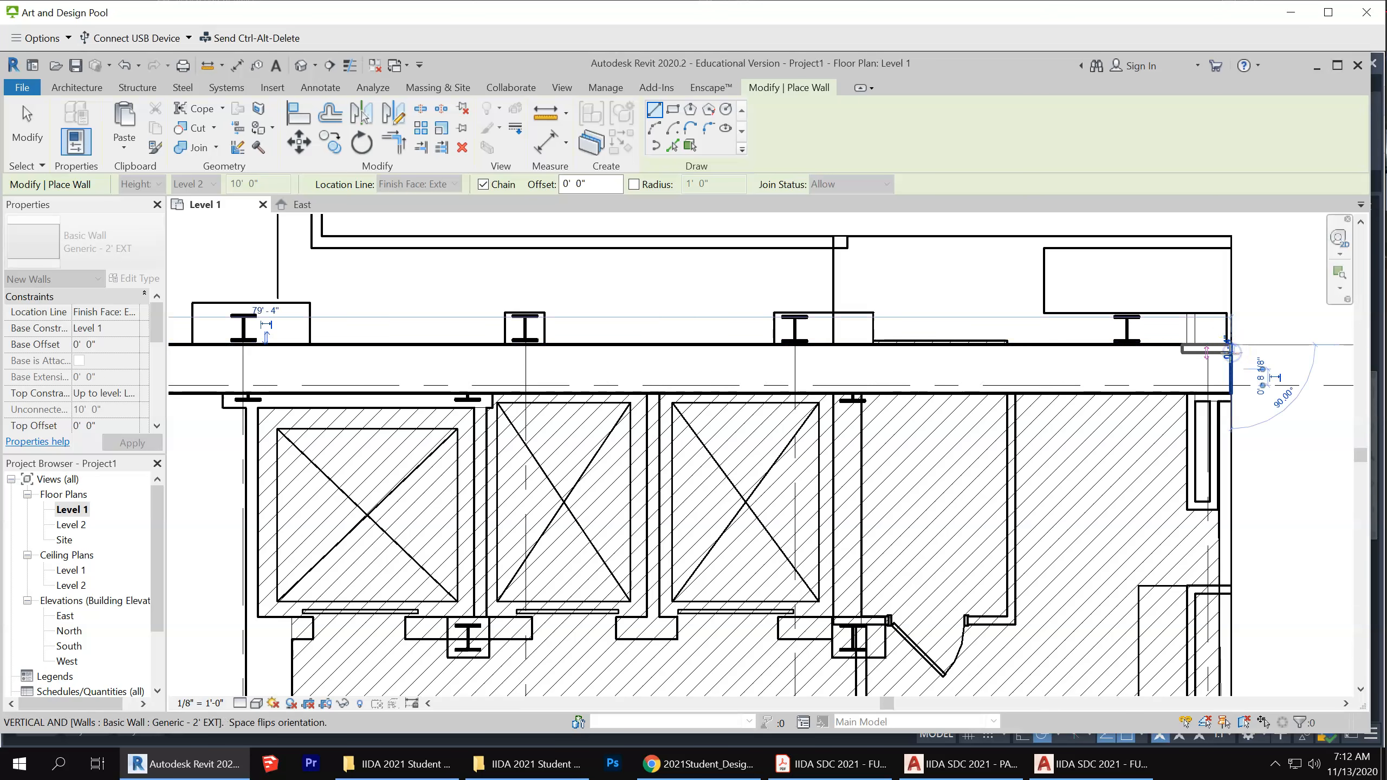
Draw the east exterior wall from the building's northeast corner south to the southeast corner beside Stair C
scroll(1234, 349, "down", 6)
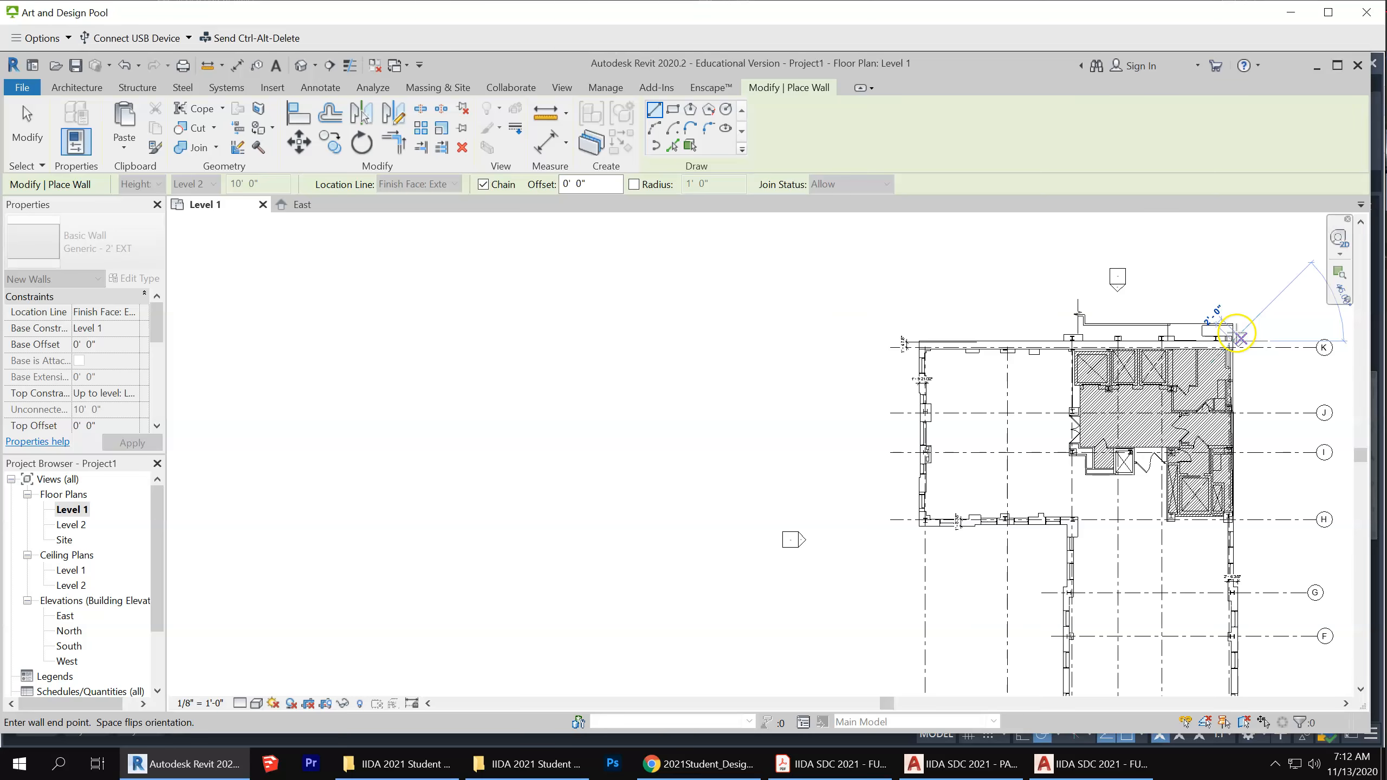
scroll(1237, 334, "down", 3)
scroll(1226, 533, "up", 3)
scroll(1223, 548, "up", 5)
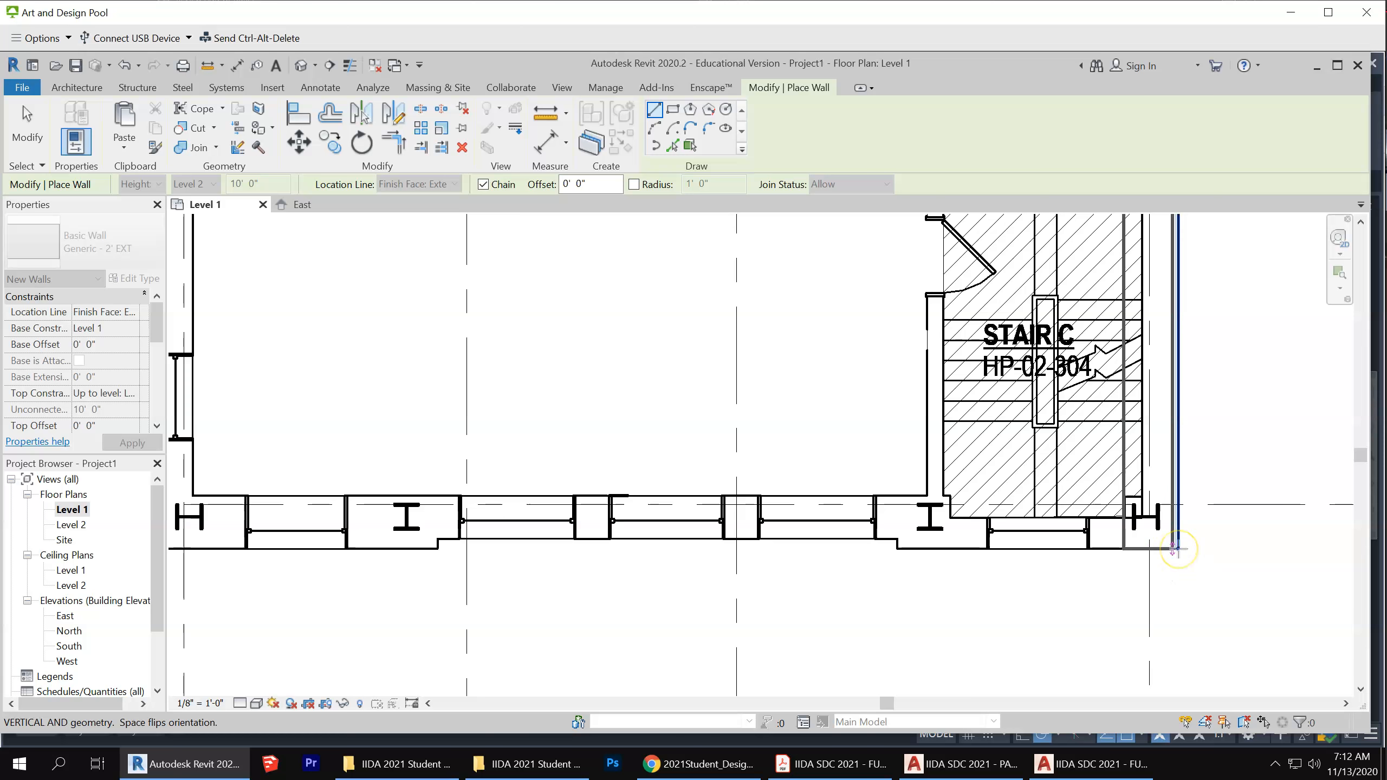
left_click(1173, 548)
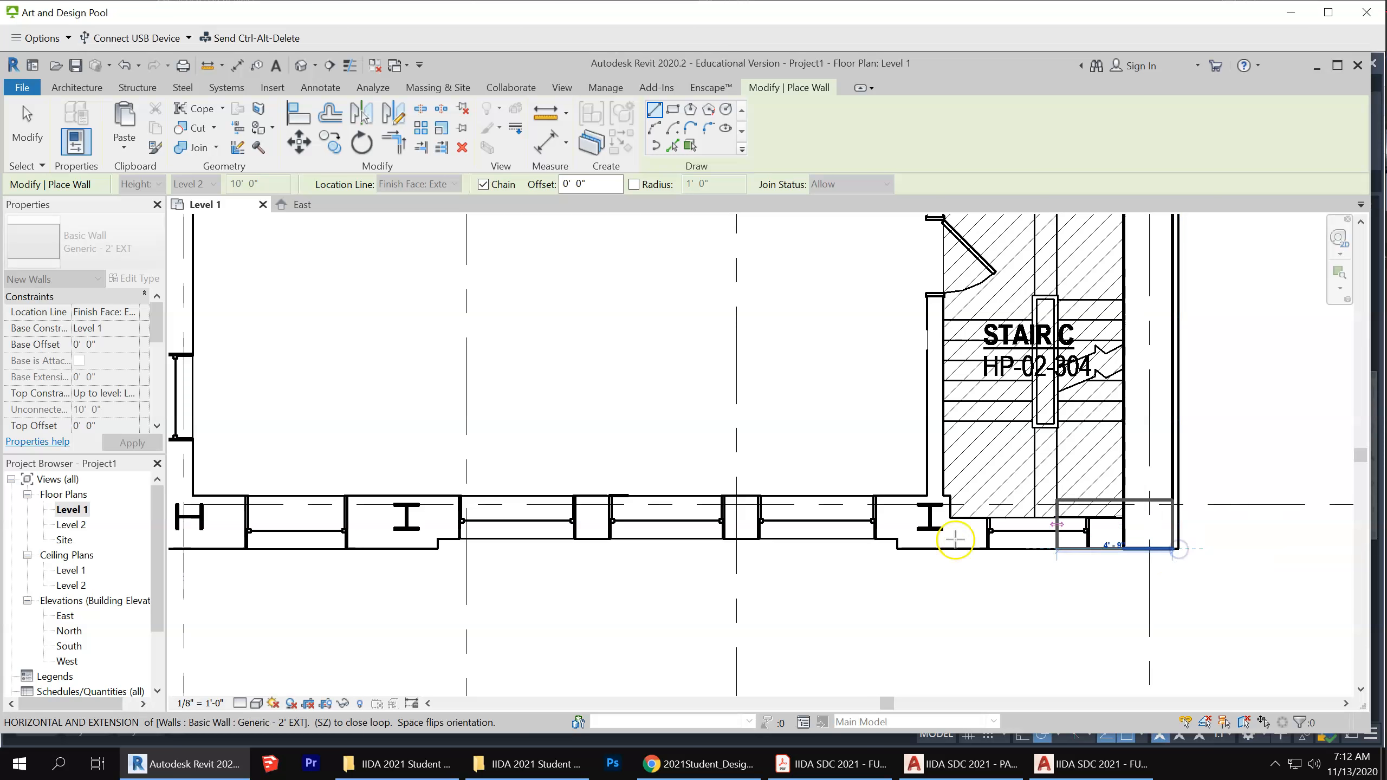
Draw the south exterior wall to the southwest corner and continue north about 13'-9" to the jog just below grid B
scroll(1114, 546, "down", 2)
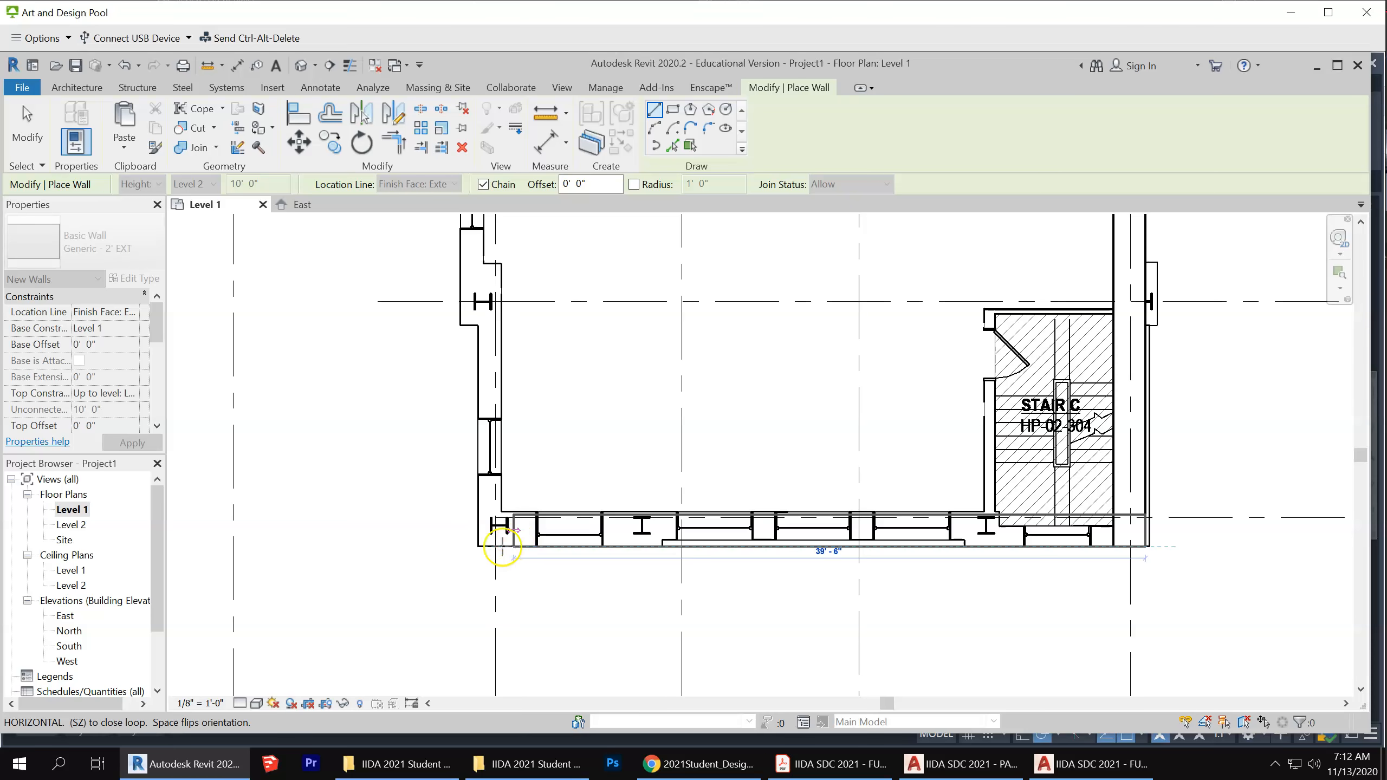
left_click(479, 547)
scroll(754, 590, "down", 2)
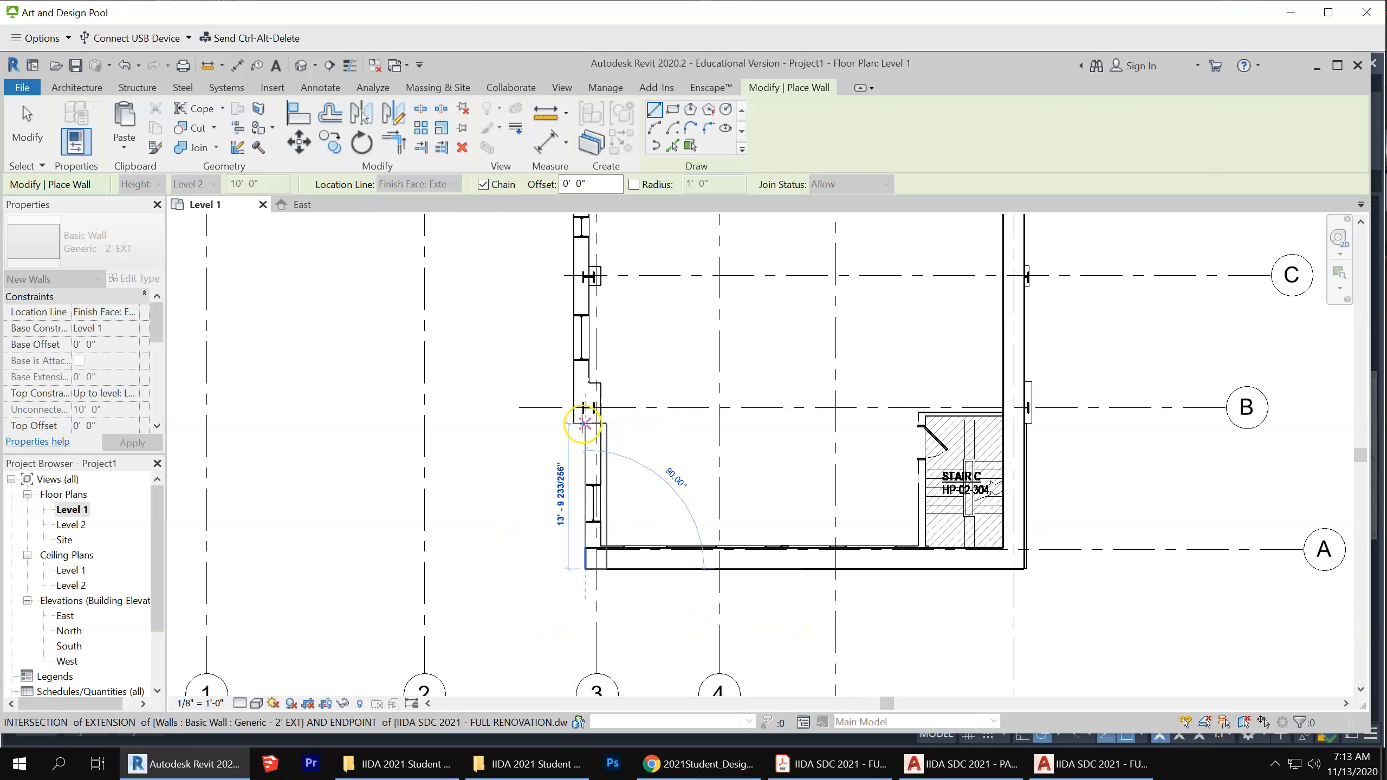
left_click(585, 424)
Draw the roughly 1'-1" westward jog below grid B and continue the west exterior wall north to just above grid G
scroll(579, 420, "up", 2)
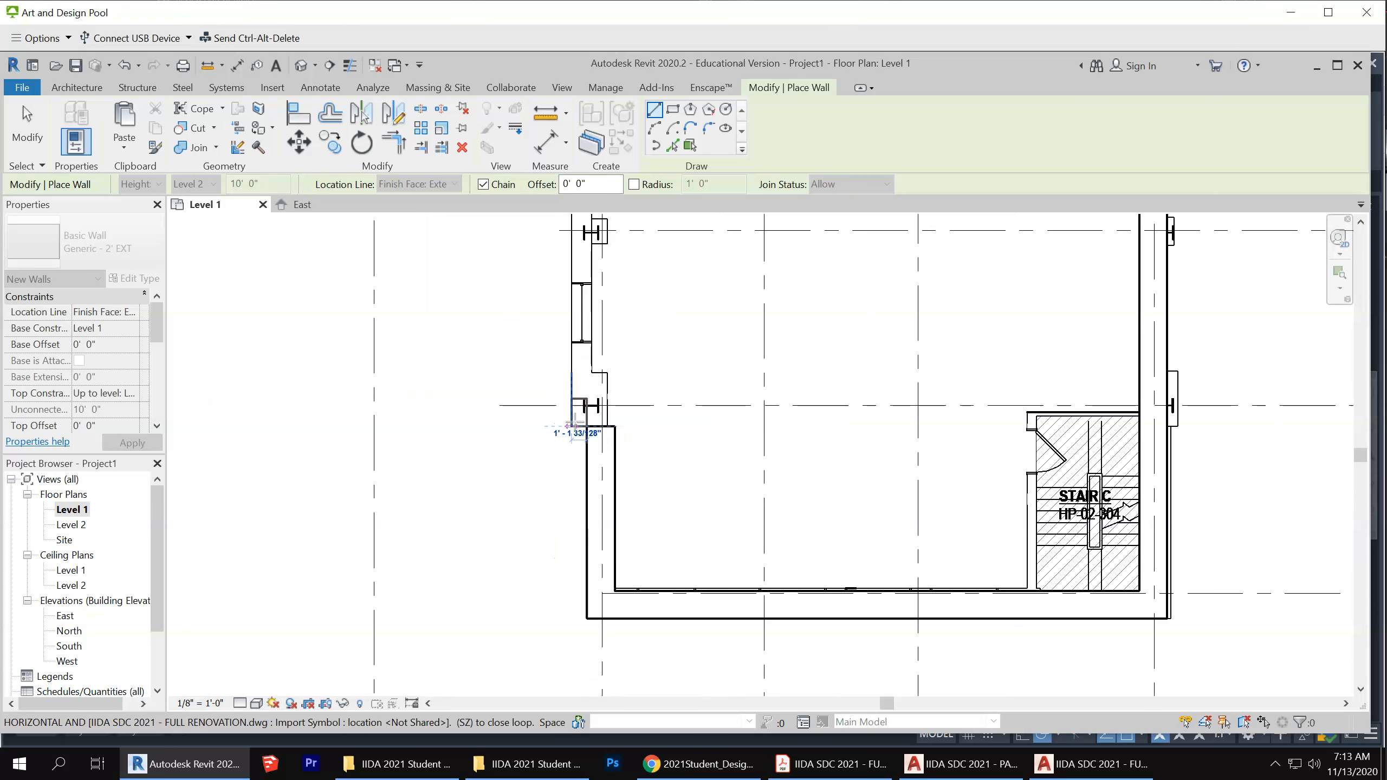
scroll(780, 502, "down", 3)
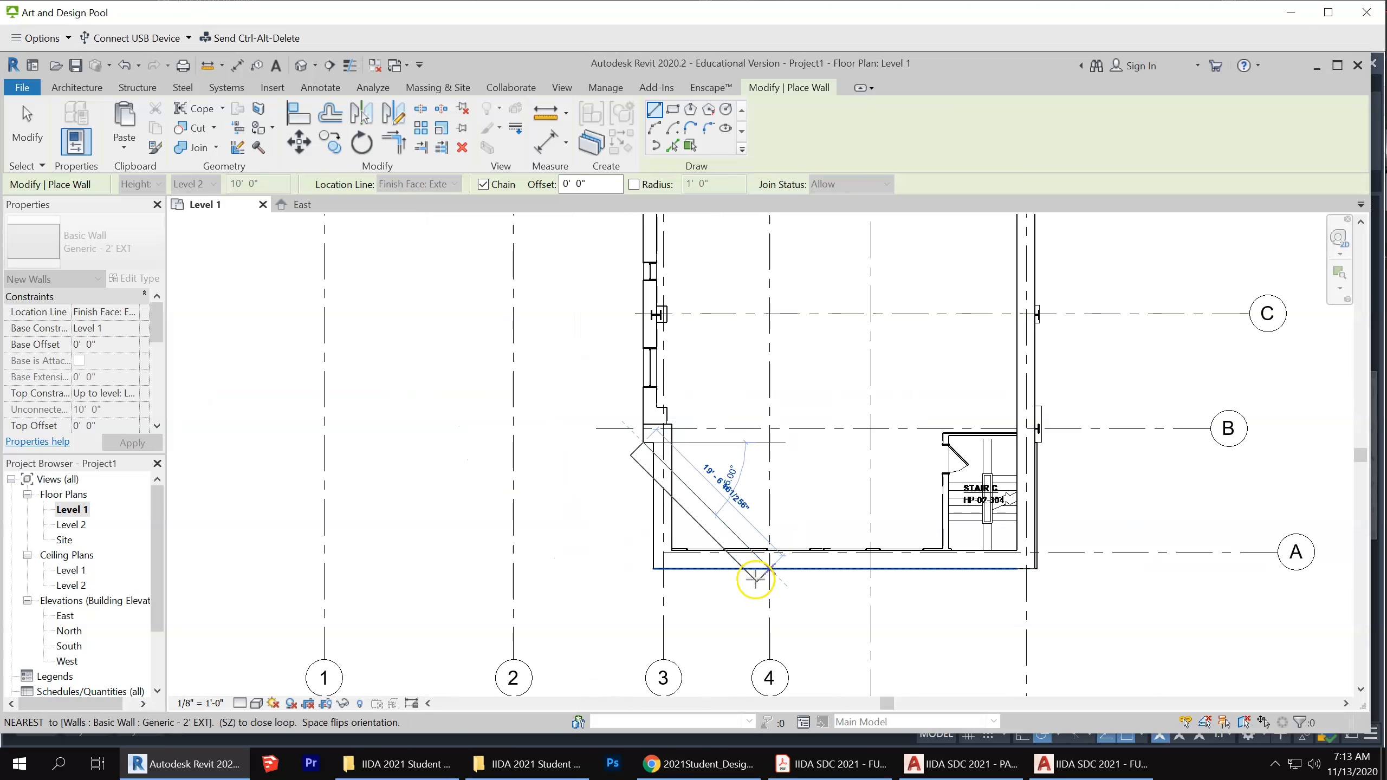
scroll(718, 573, "down", 1)
scroll(731, 387, "up", 4)
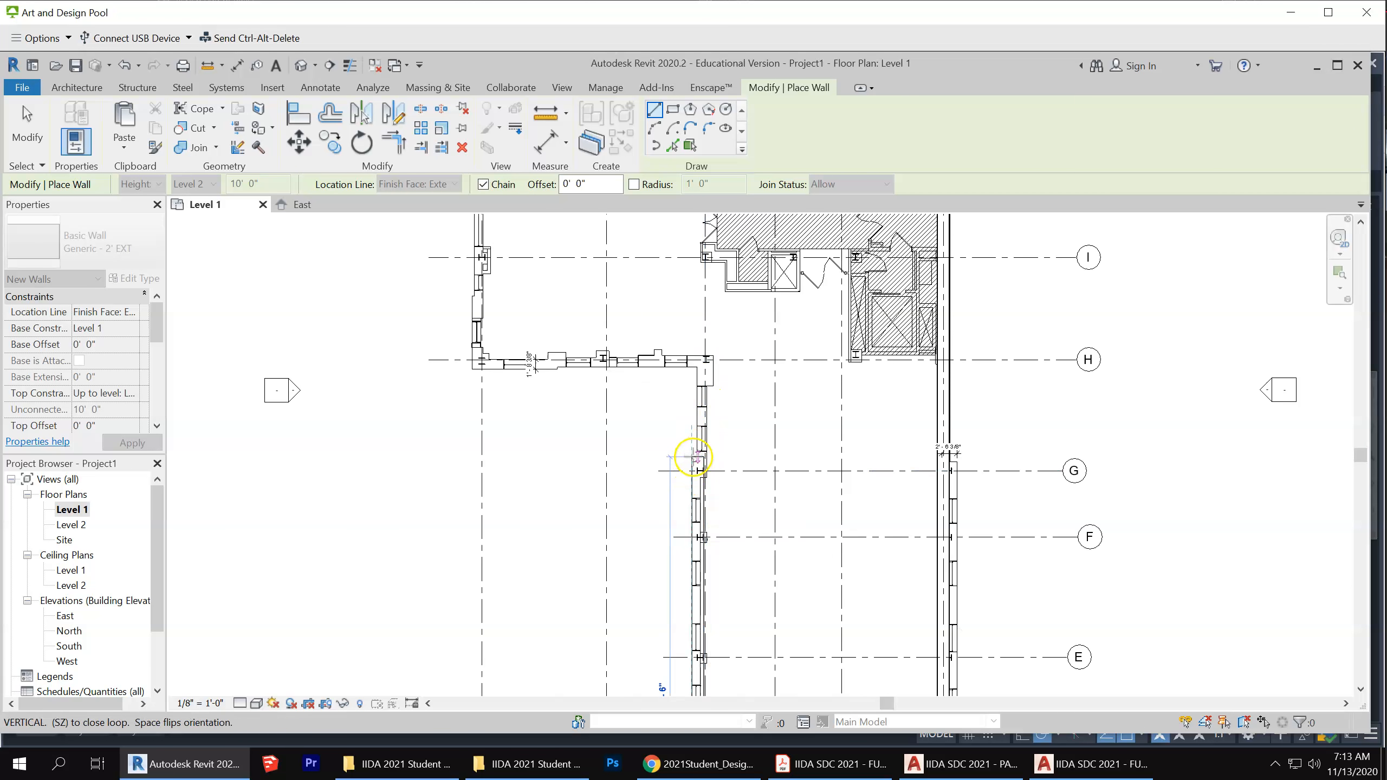
scroll(694, 457, "up", 5)
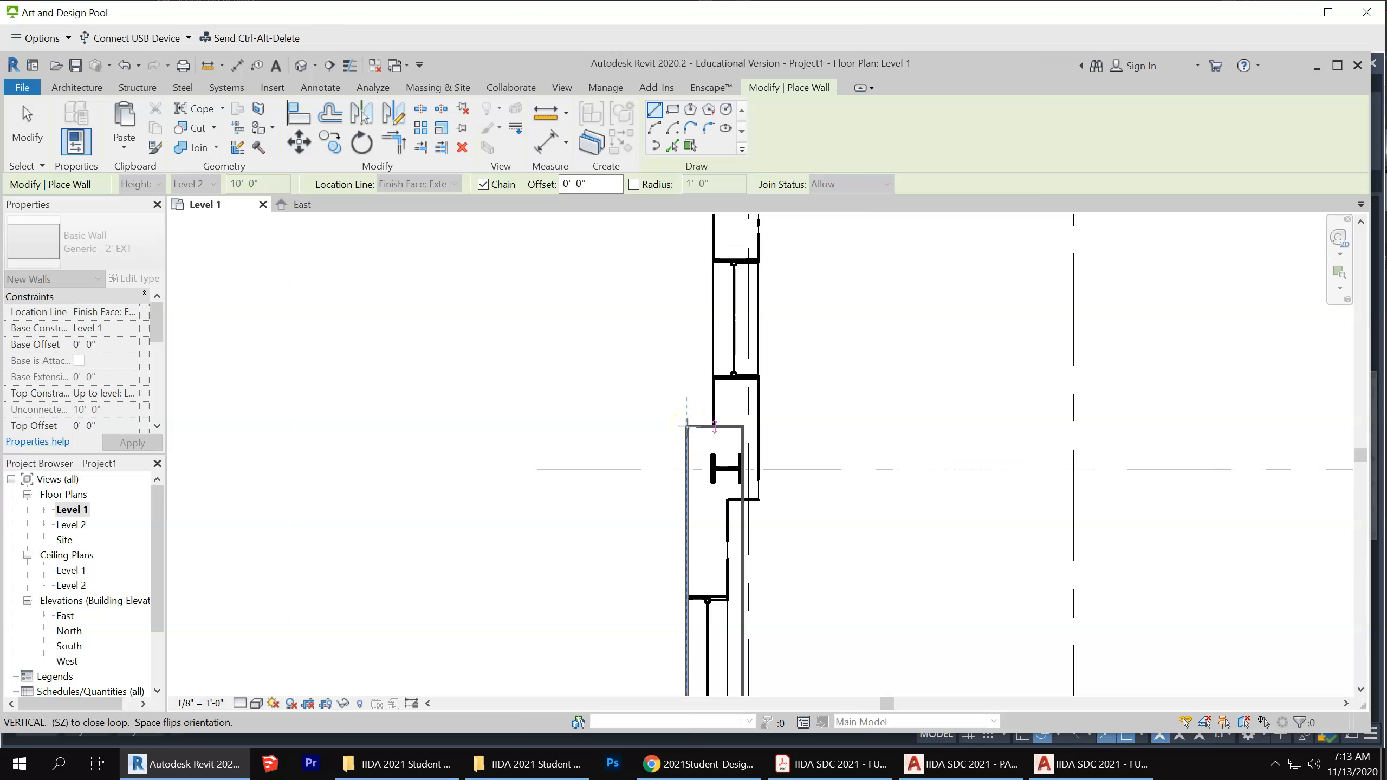
left_click(687, 427)
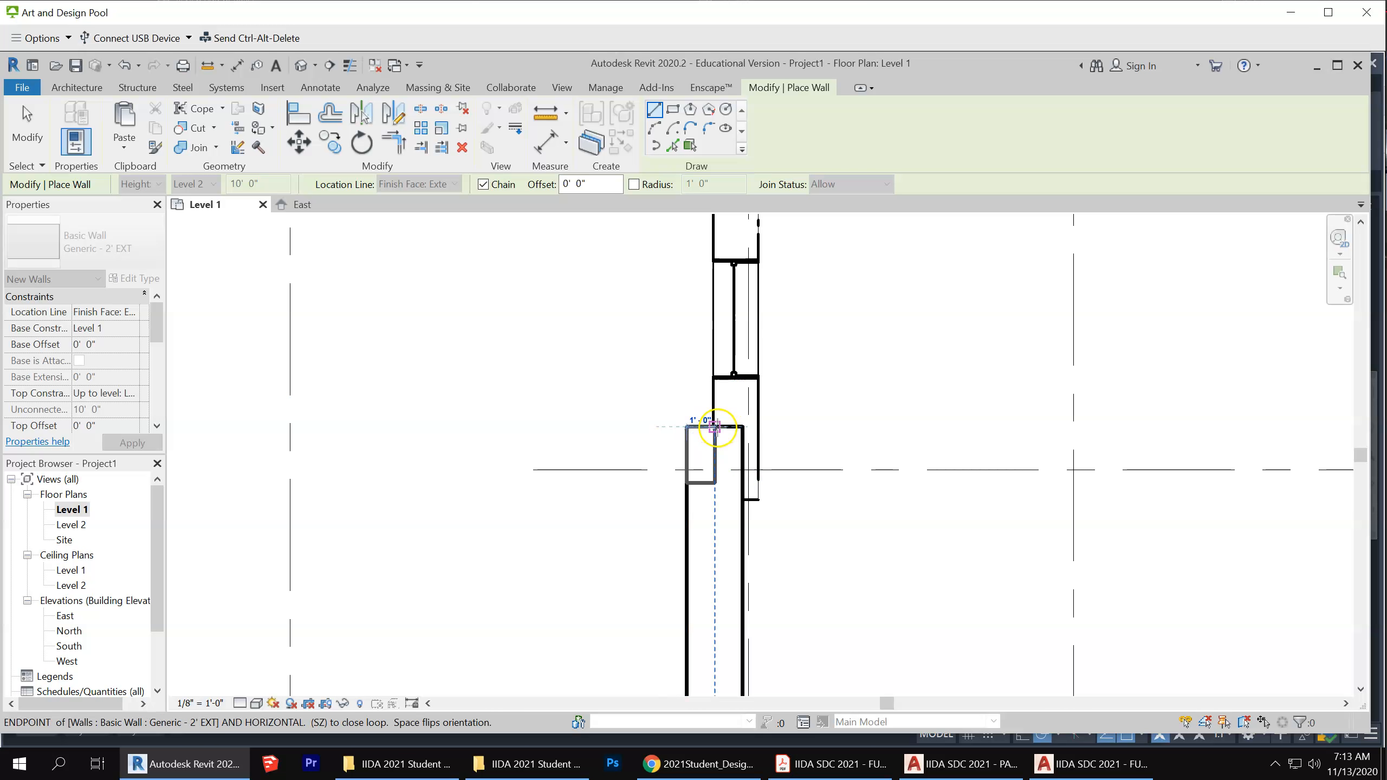
Try to draw a jog wall about 1'-0" east from the west wall's end just above grid G
left_click(714, 426)
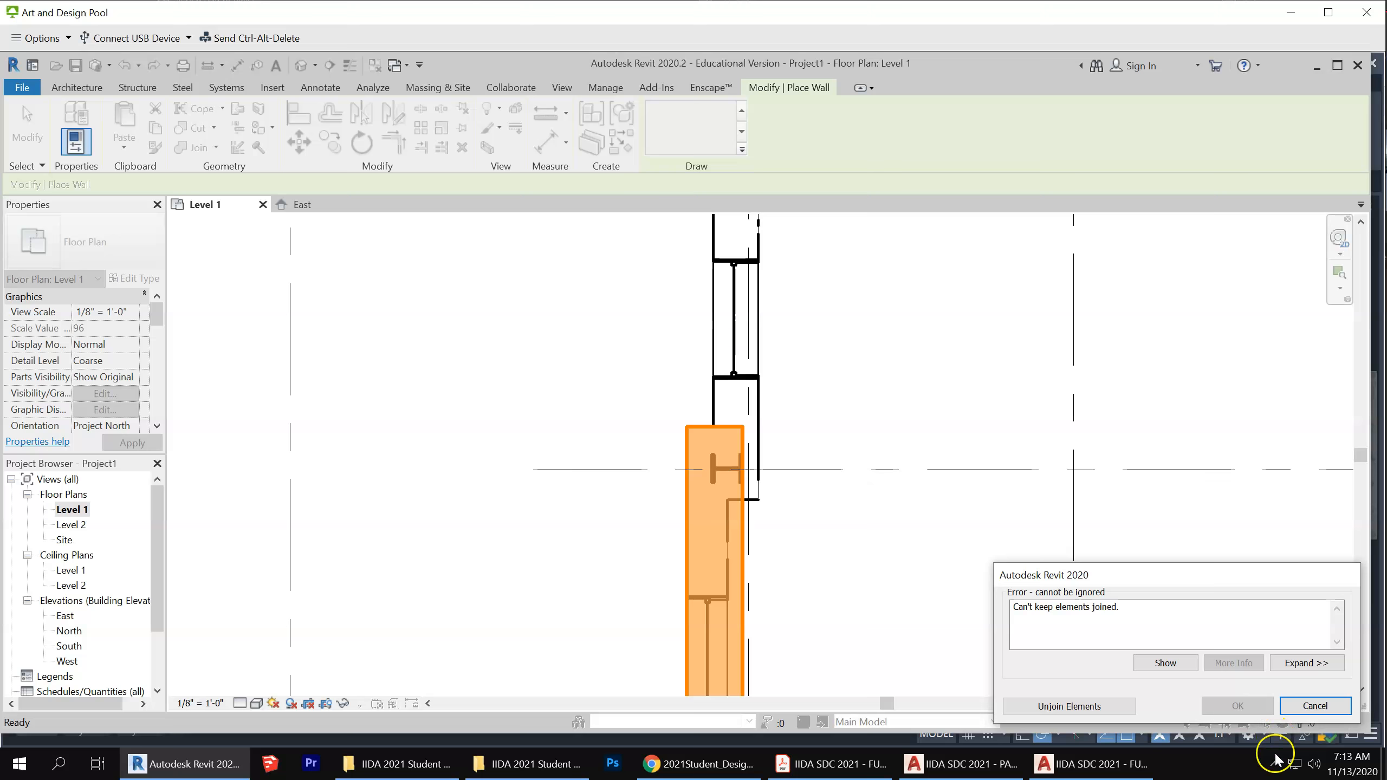
left_click(1315, 707)
key("Escape")
scroll(718, 479, "down", 2)
left_click(717, 445)
key("Escape")
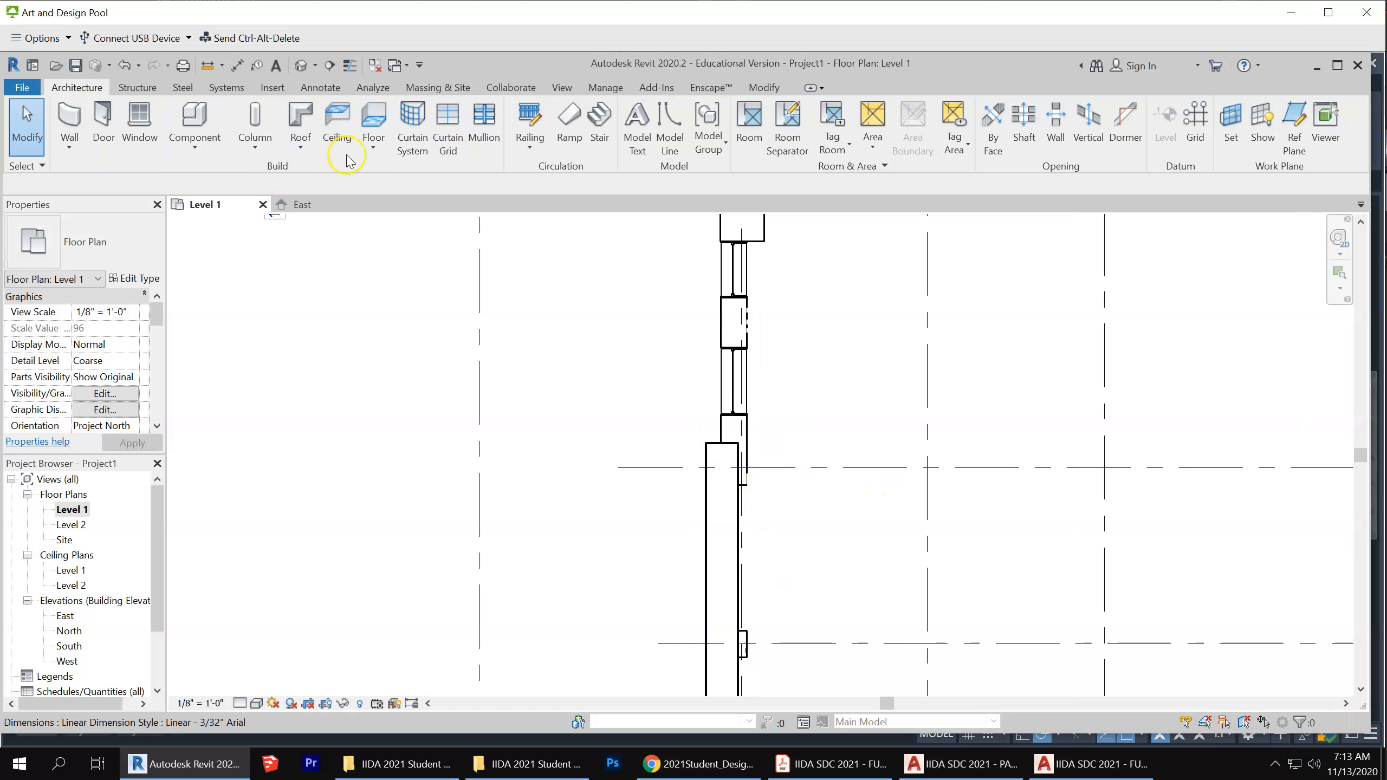
left_click(708, 455)
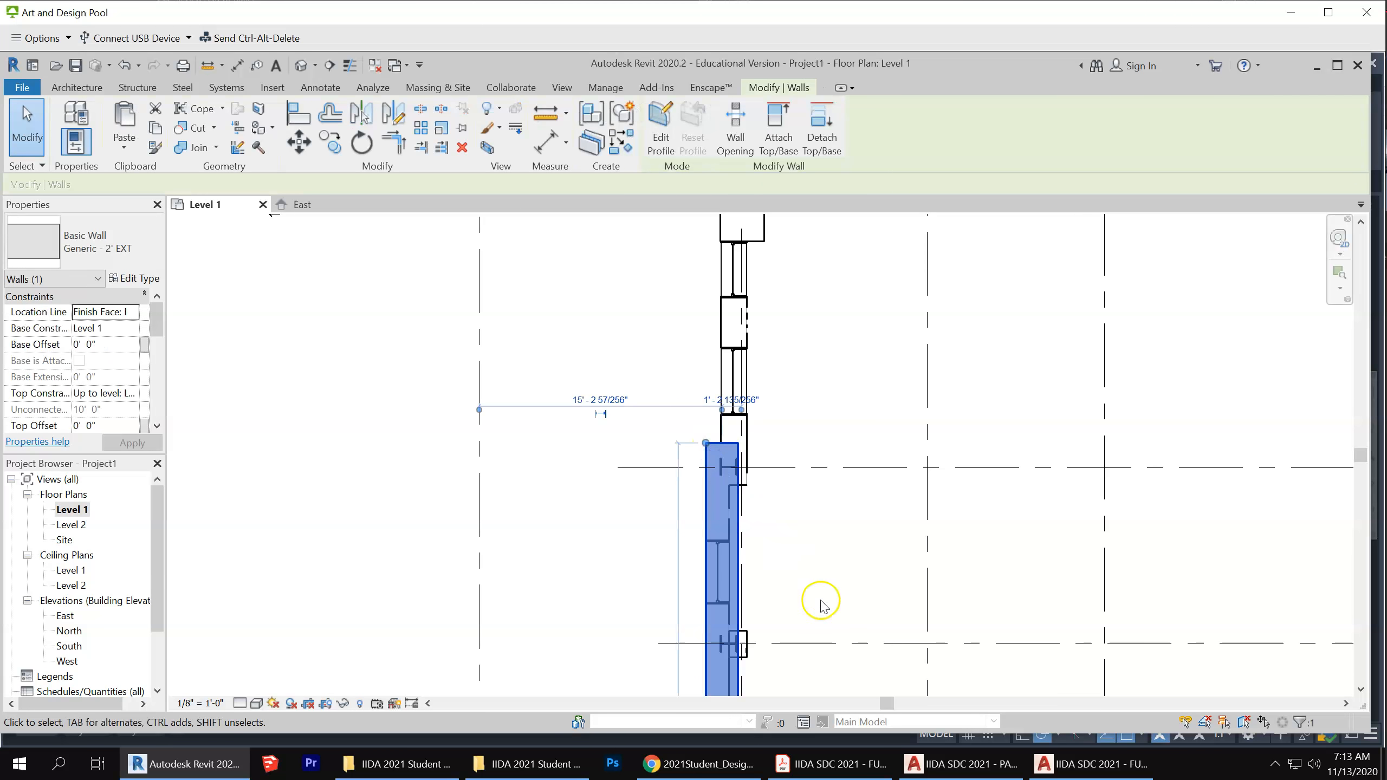
scroll(819, 599, "down", 1)
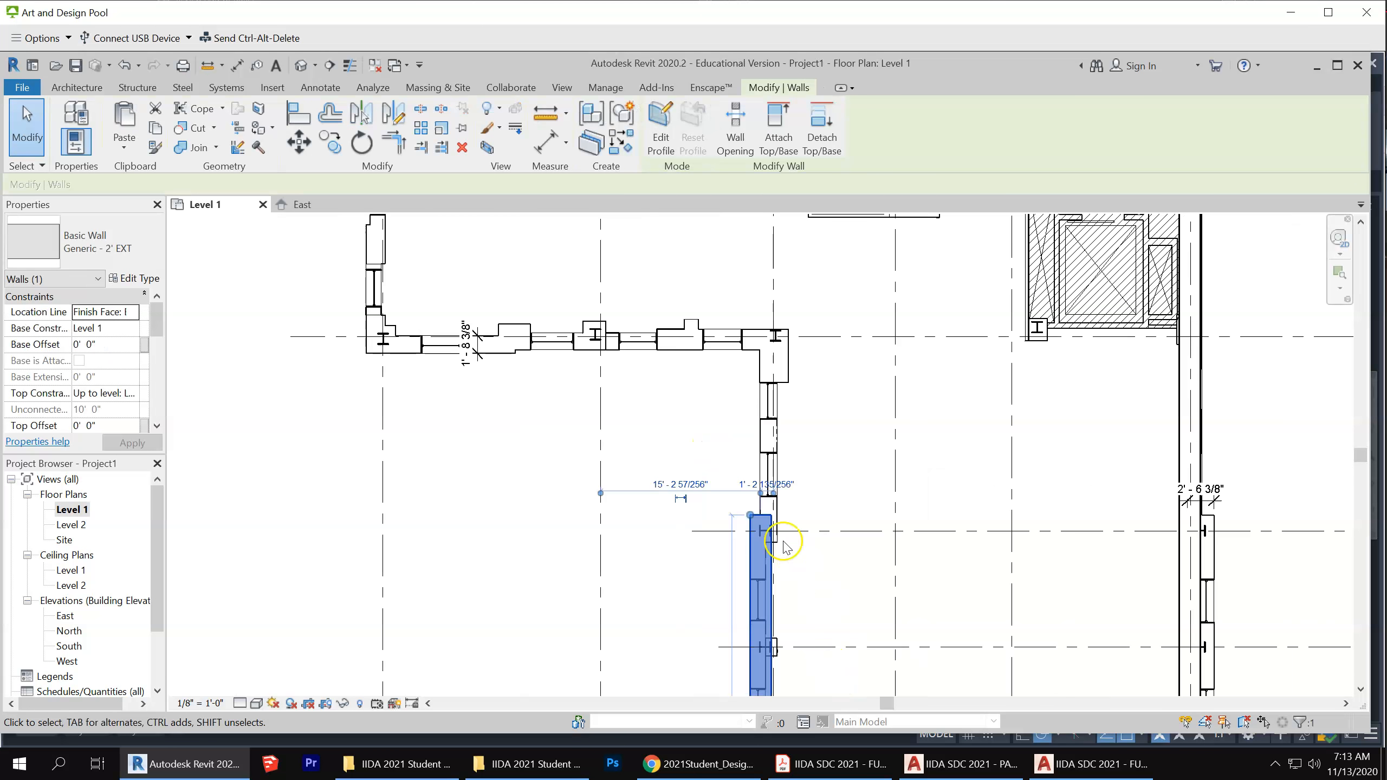
left_click(849, 516)
Draw a wall about 15'-6" north from the jog above grid G to grid H, then west to the wing's outer corner
scroll(813, 456, "up", 1)
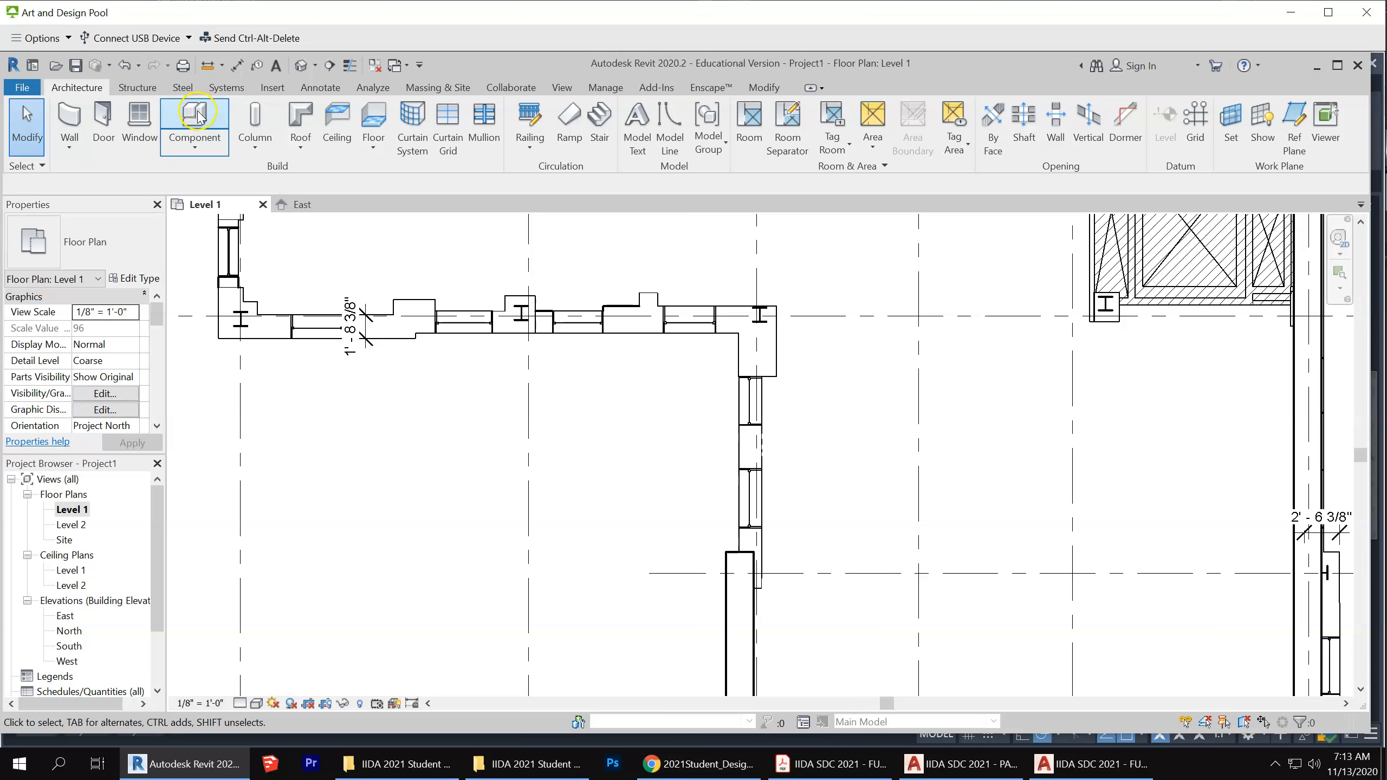
left_click(56, 111)
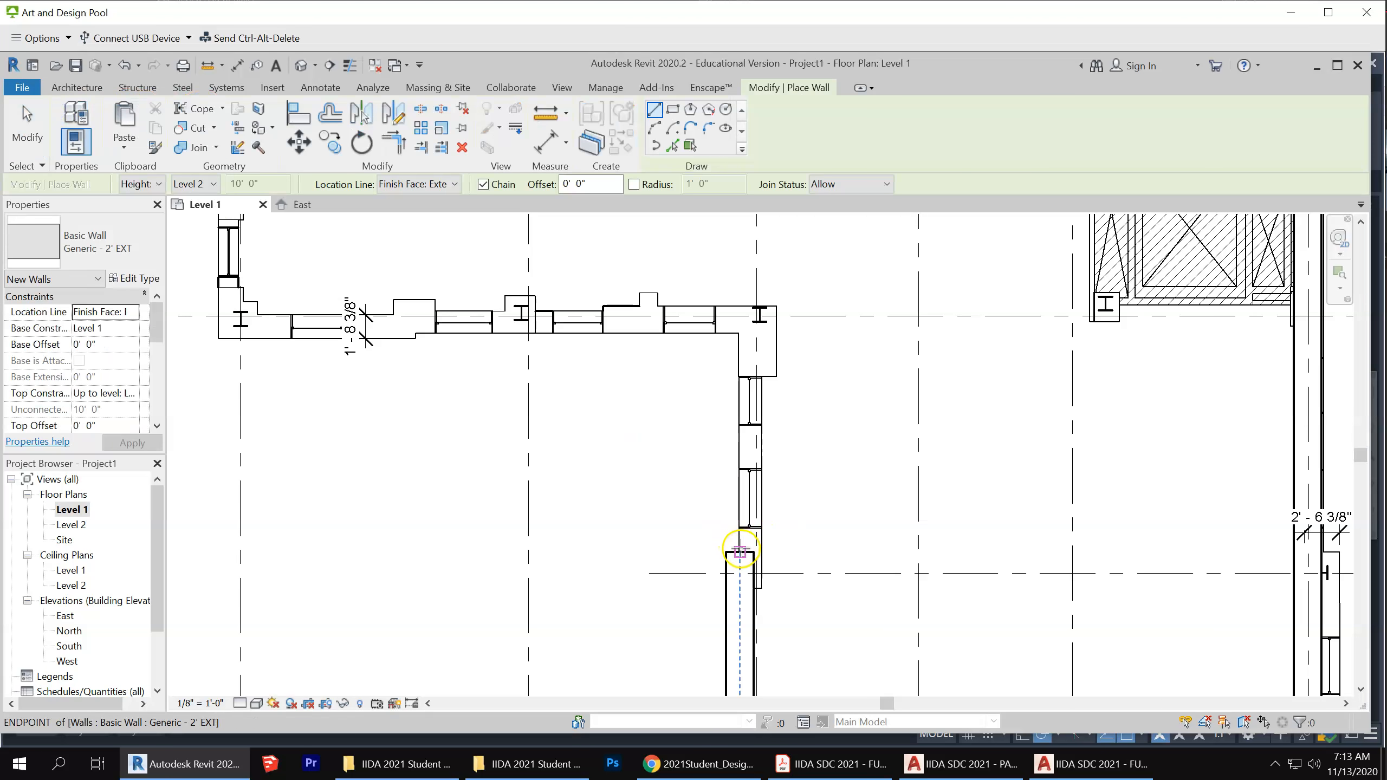
left_click(739, 551)
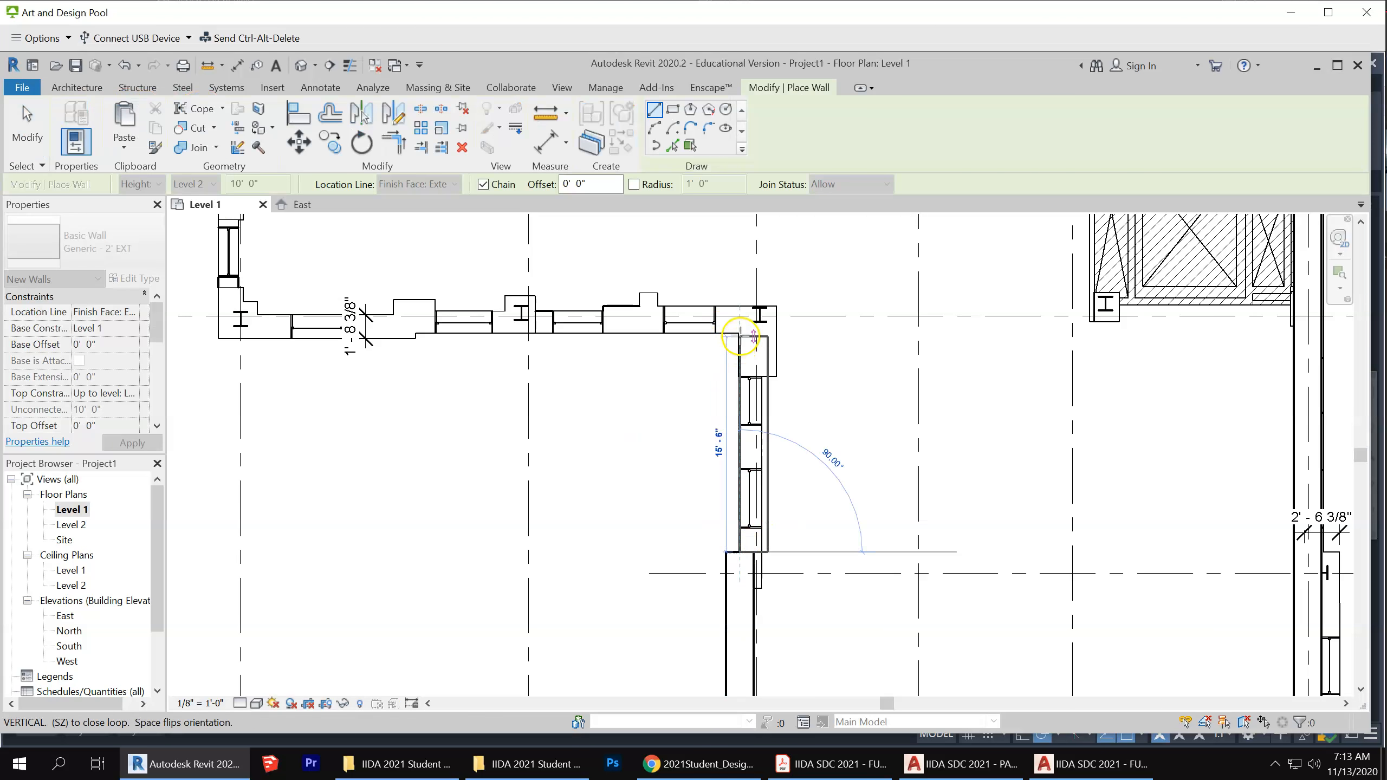
left_click(740, 334)
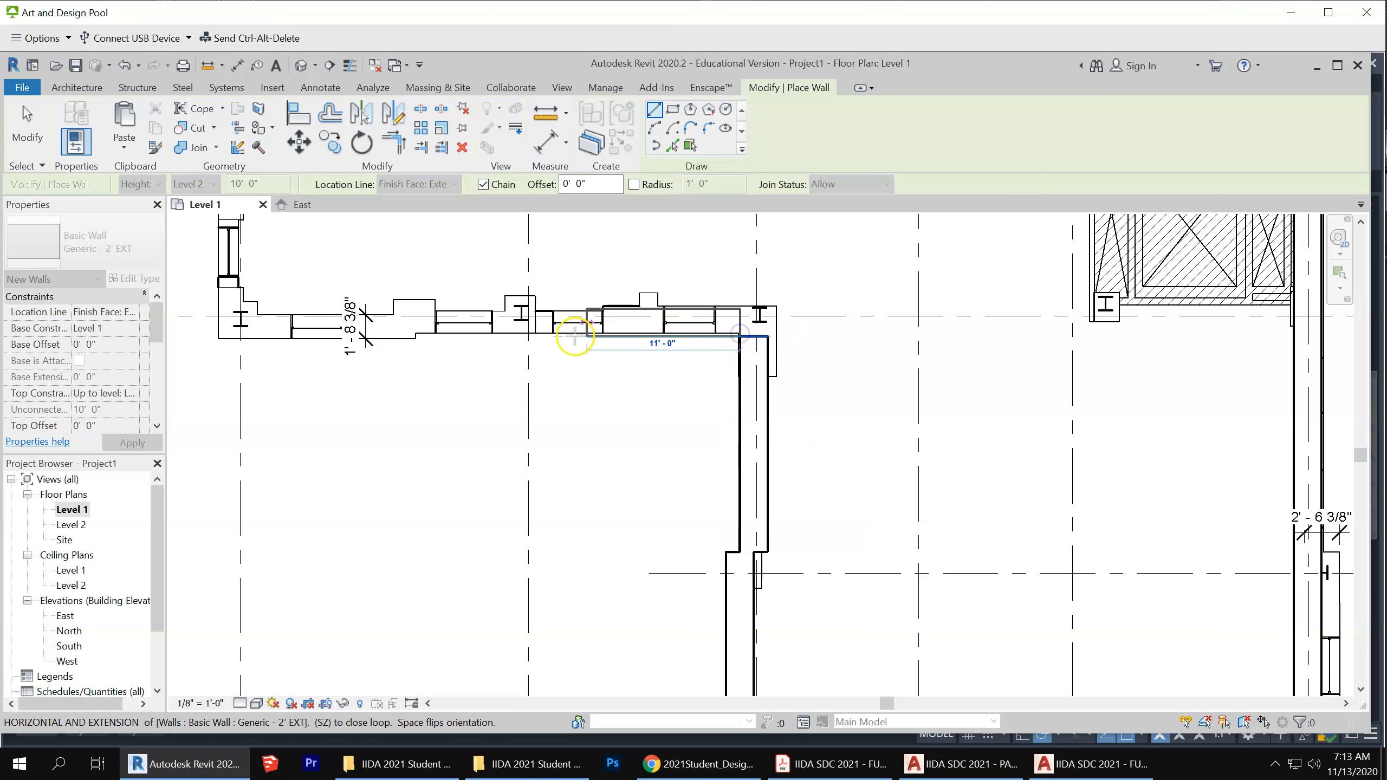
left_click(218, 327)
Draw the west wing's exterior wall north from the grid H corner to the northwest corner and finish the wall chain
scroll(895, 546, "down", 5)
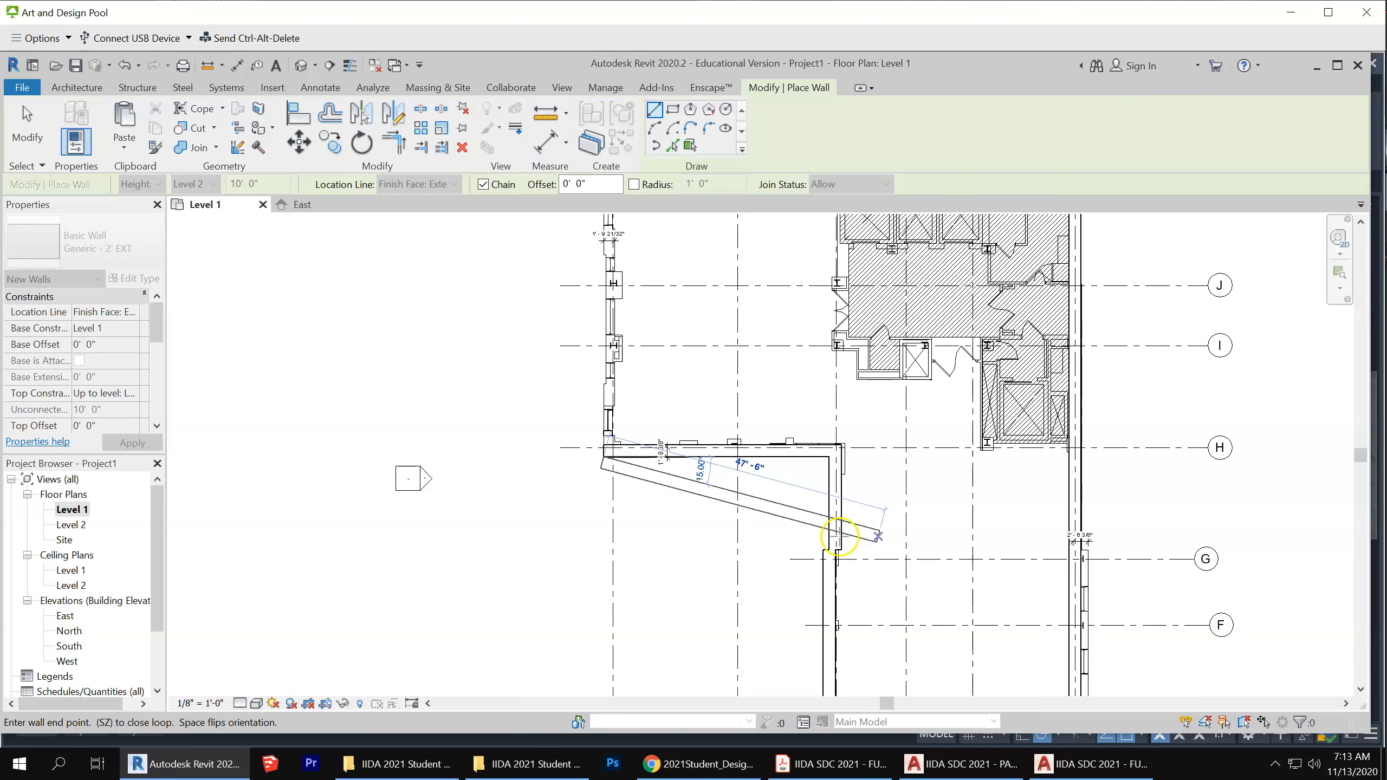
scroll(658, 313, "up", 5)
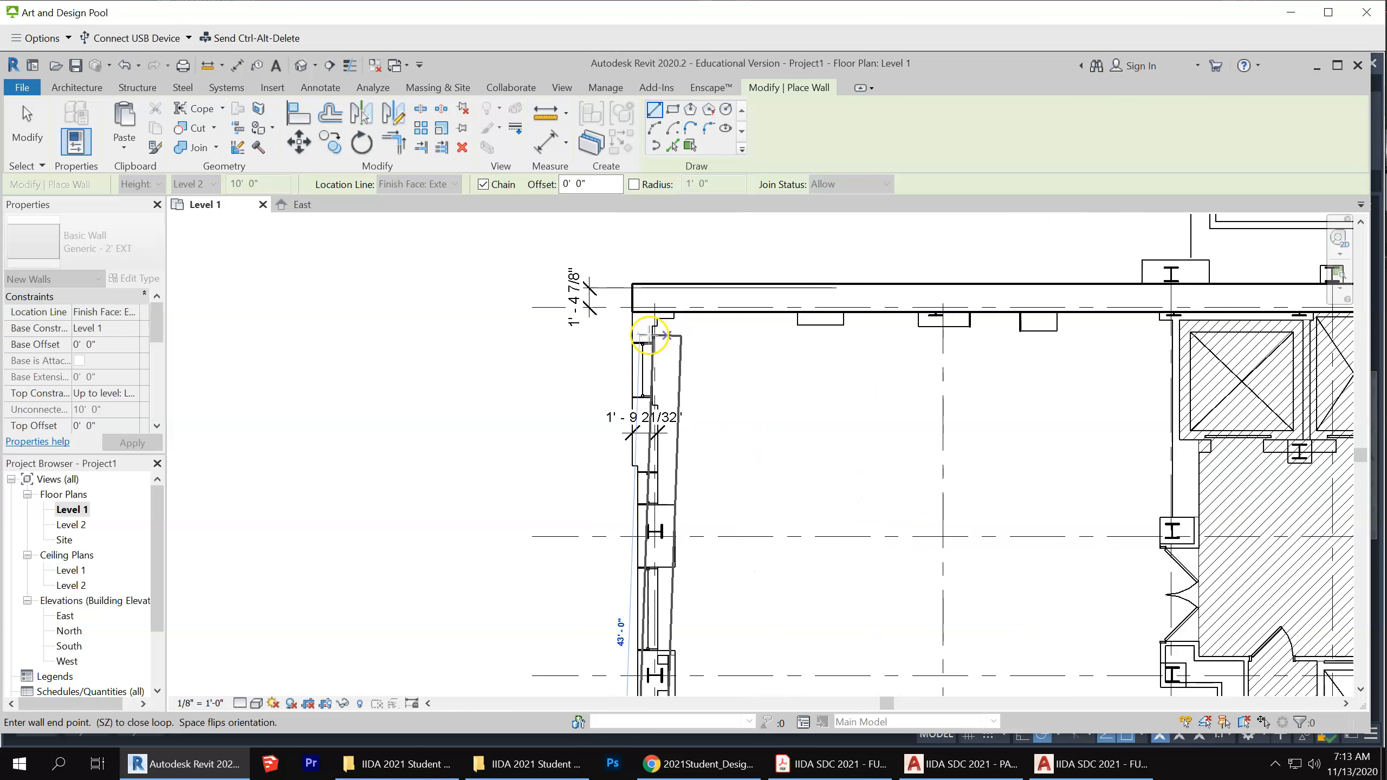
left_click(635, 295)
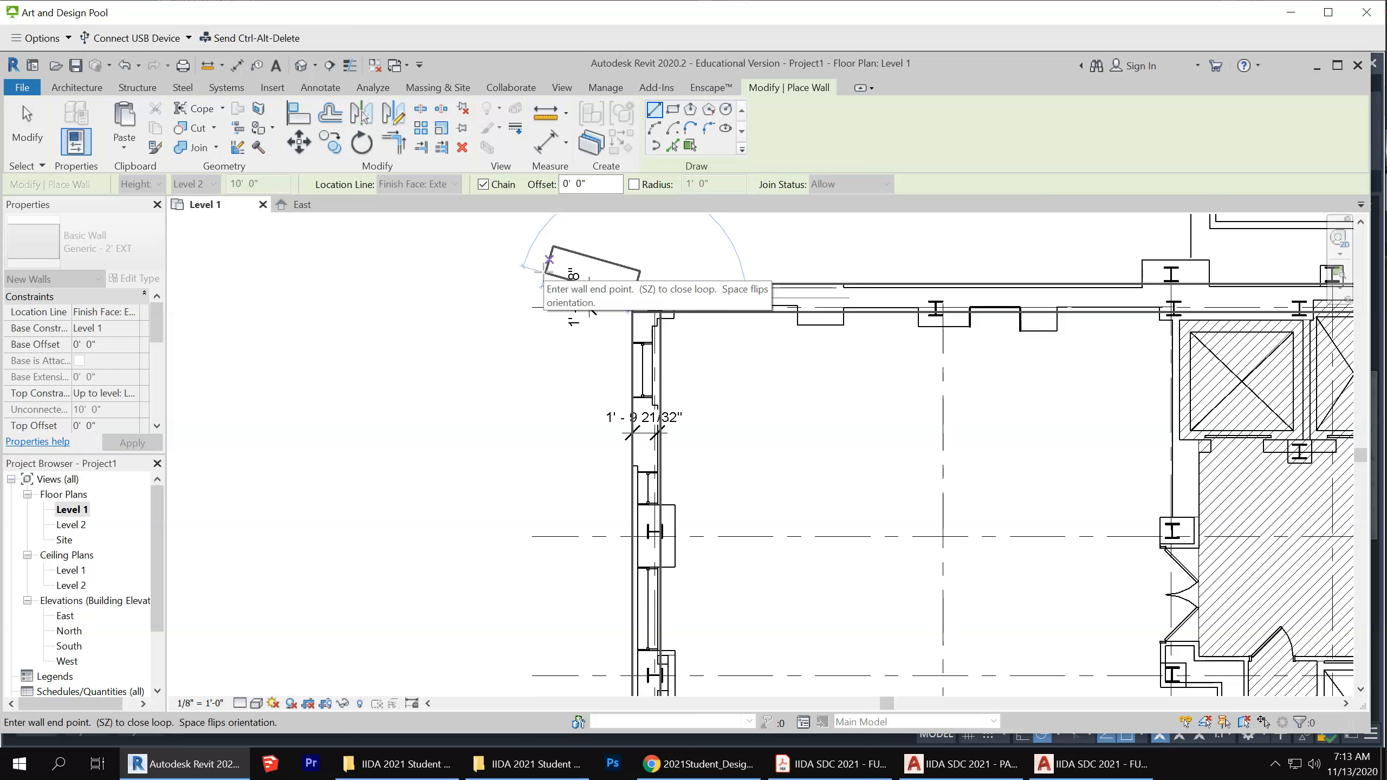
left_click(26, 131)
scroll(793, 363, "down", 1)
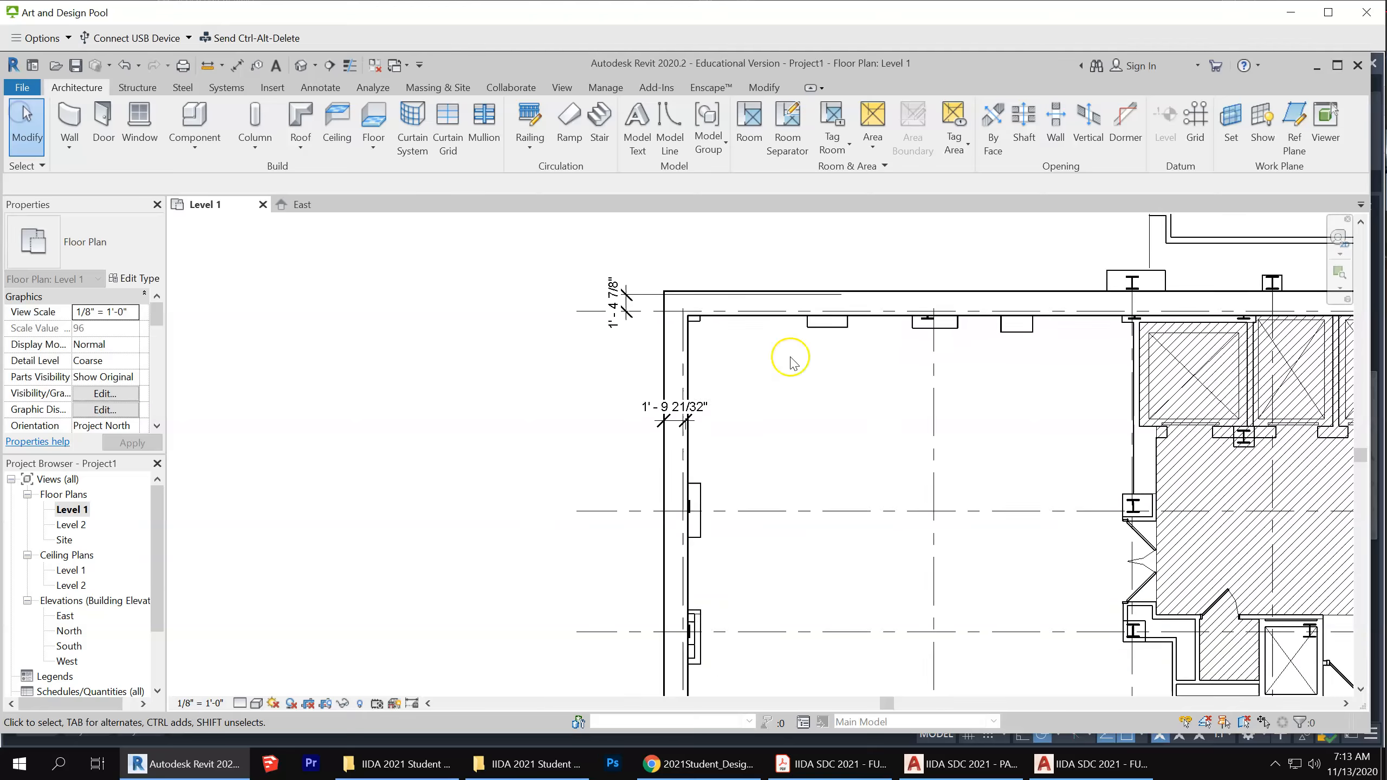
Switch the Level 1 floor plan to the Wireframe visual style to expose the linked drawing beneath the walls at grid F
scroll(793, 363, "down", 4)
scroll(799, 363, "up", 1)
scroll(792, 367, "down", 2)
scroll(1003, 609, "up", 6)
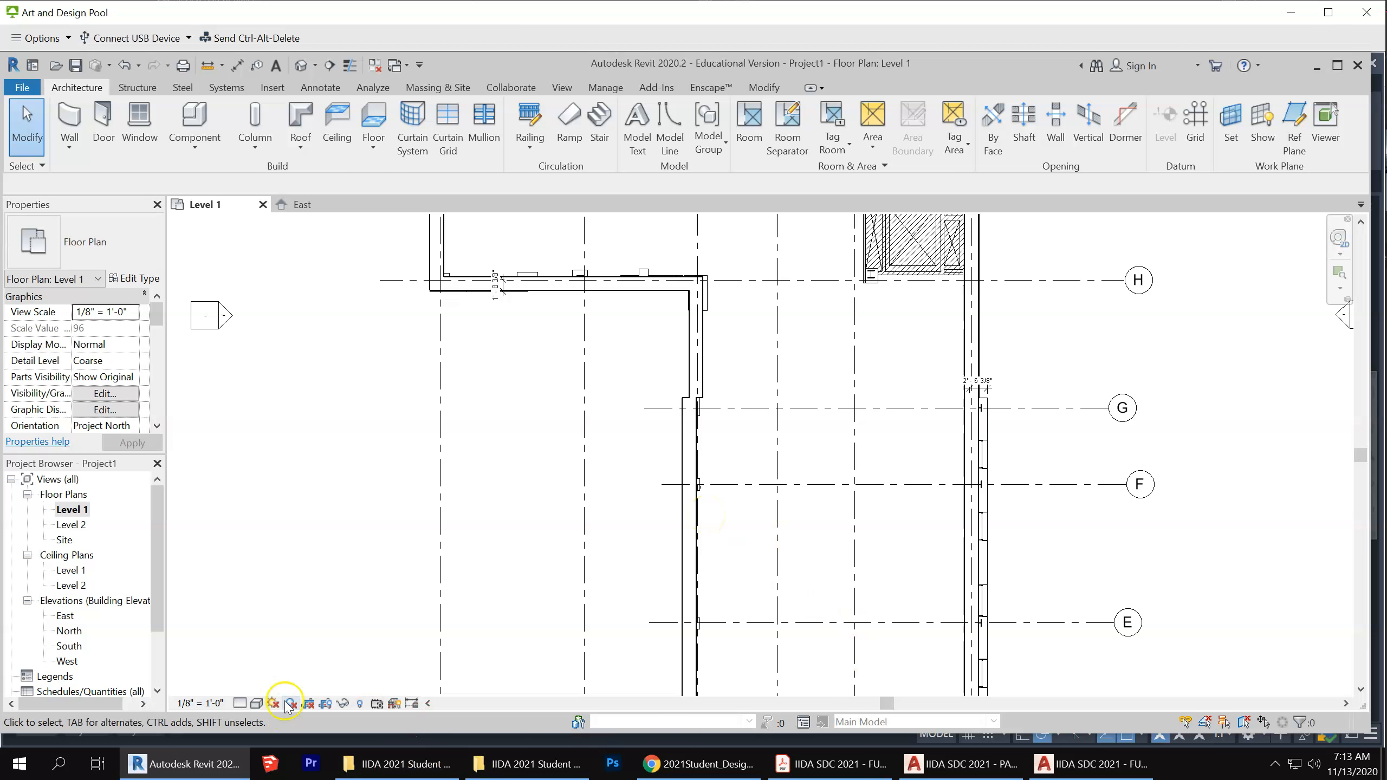
left_click(256, 703)
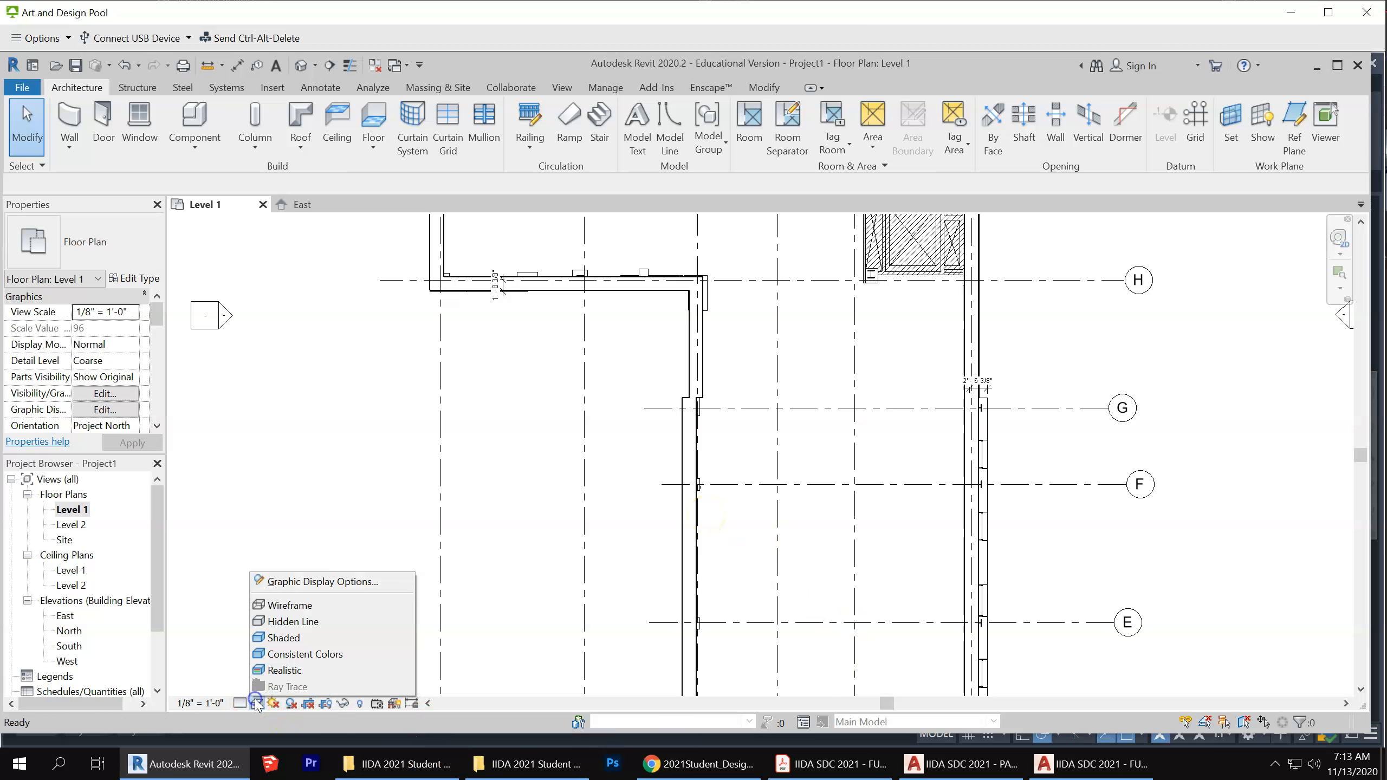
left_click(323, 605)
scroll(682, 483, "up", 4)
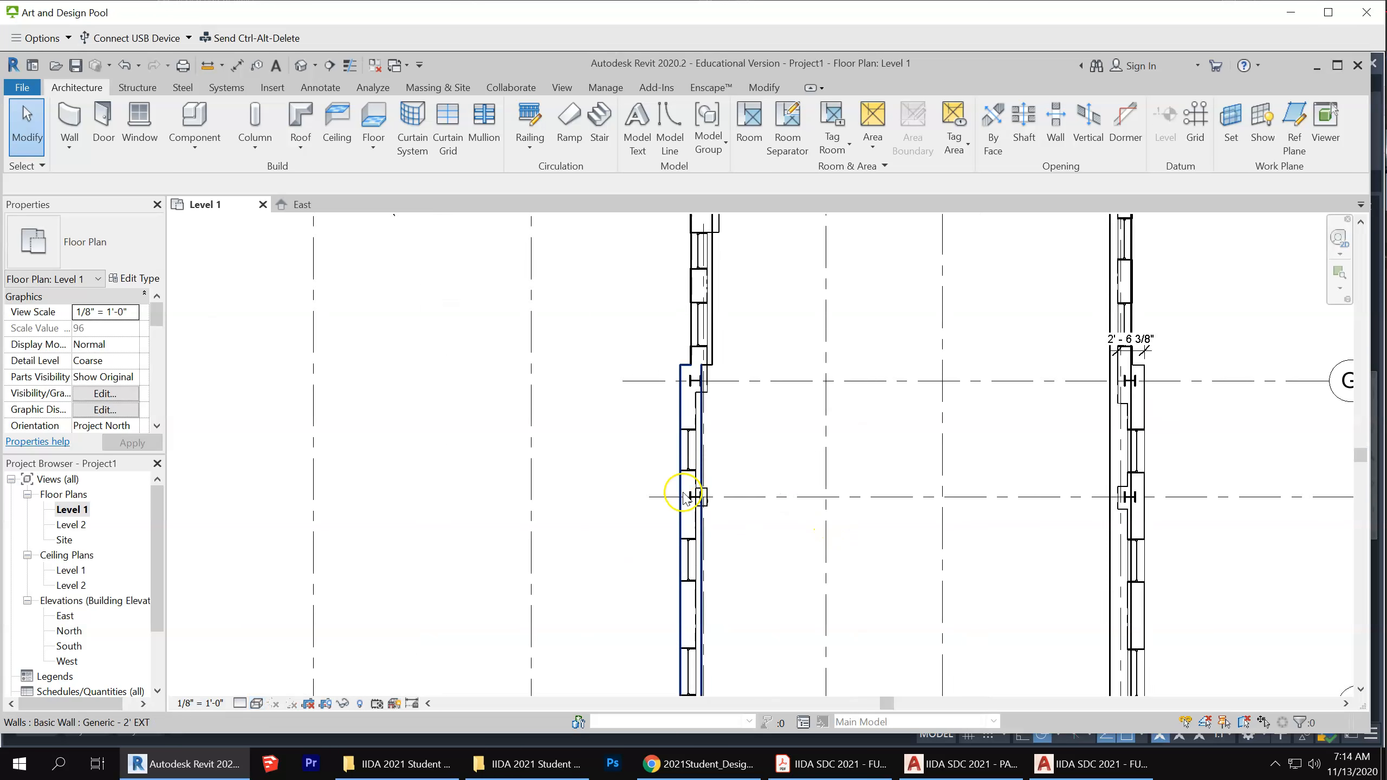
scroll(790, 518, "up", 3)
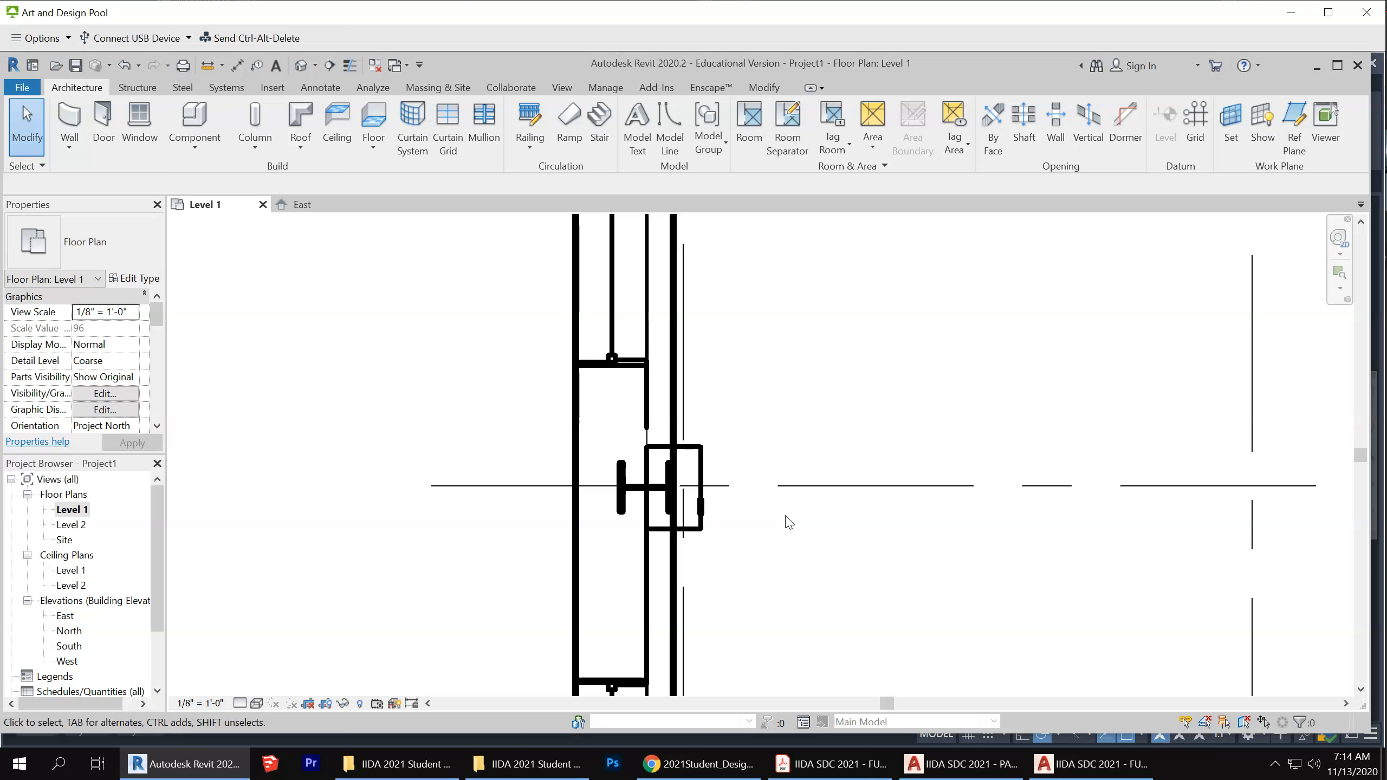
left_click(321, 87)
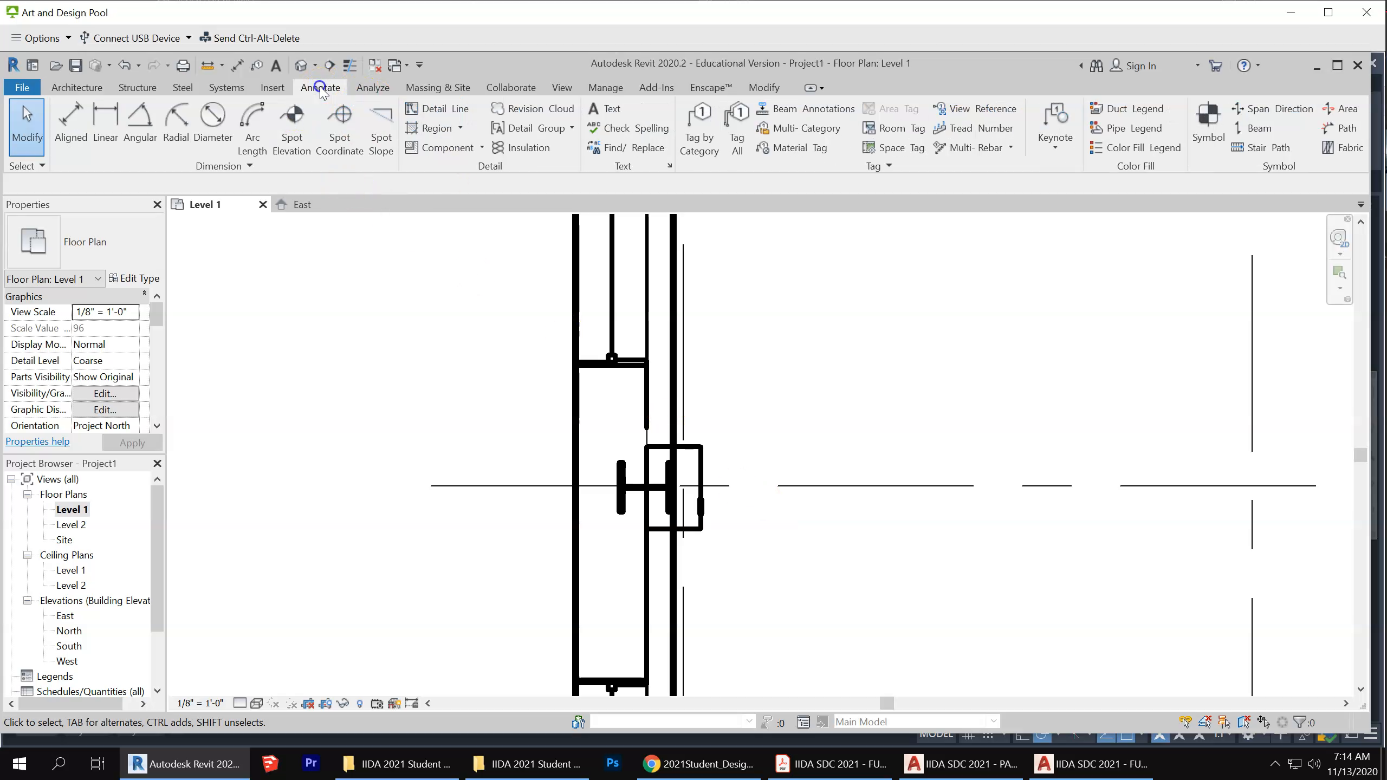
left_click(436, 108)
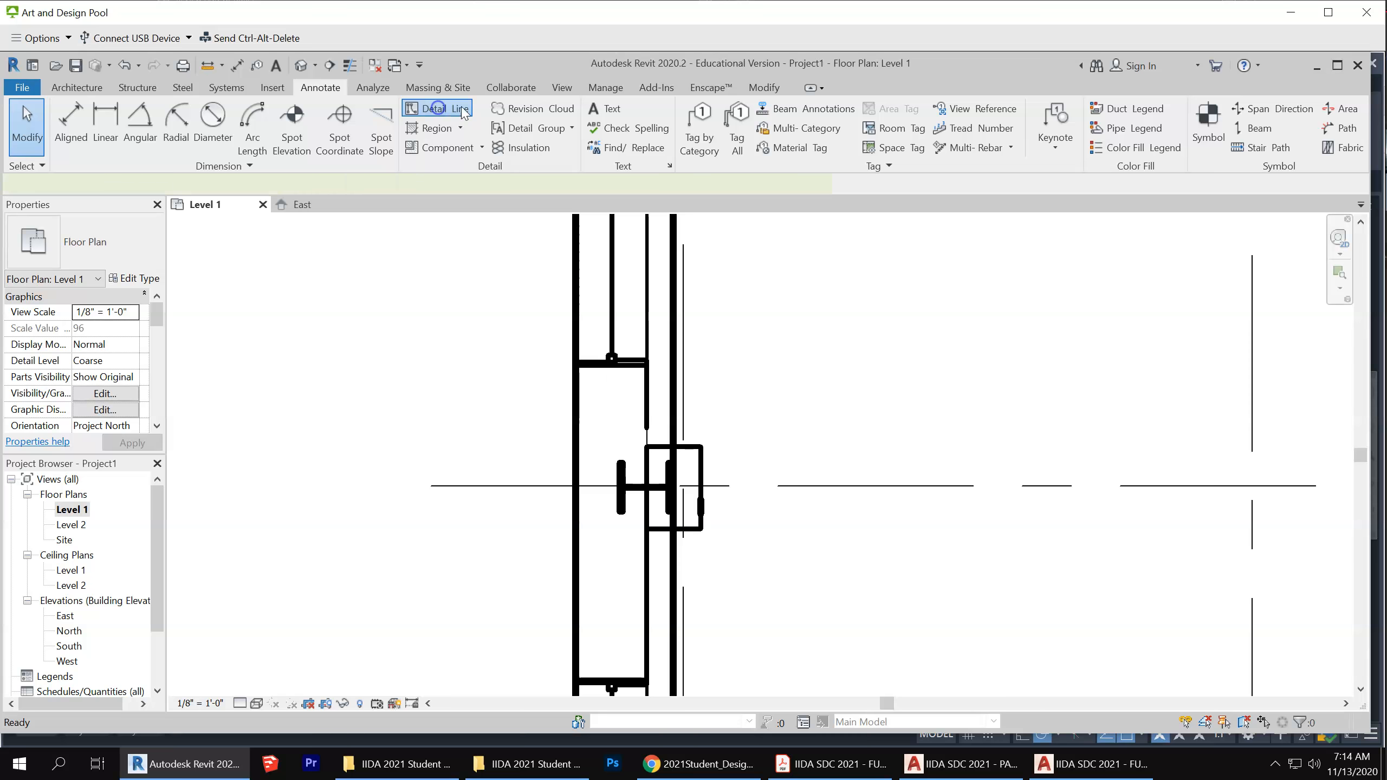
left_click(824, 135)
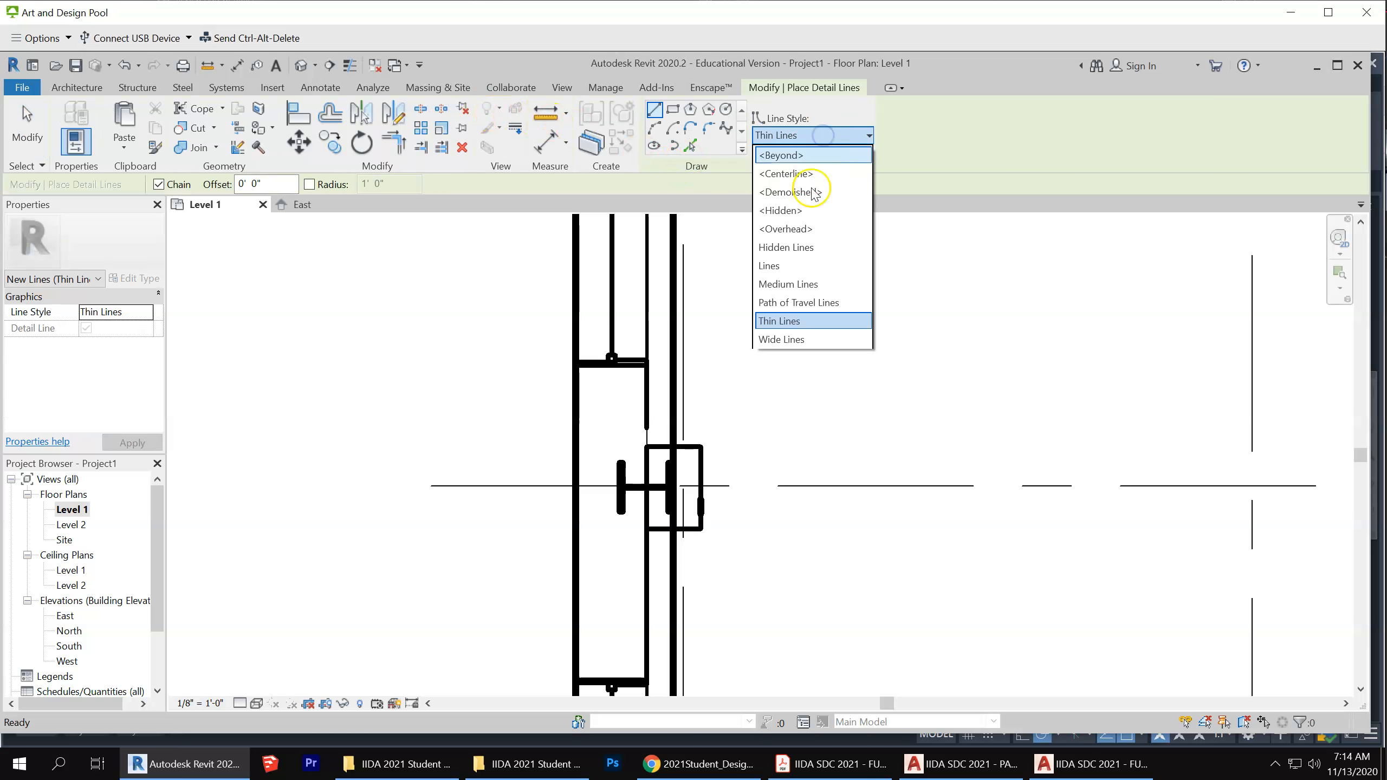
left_click(782, 257)
left_click(673, 112)
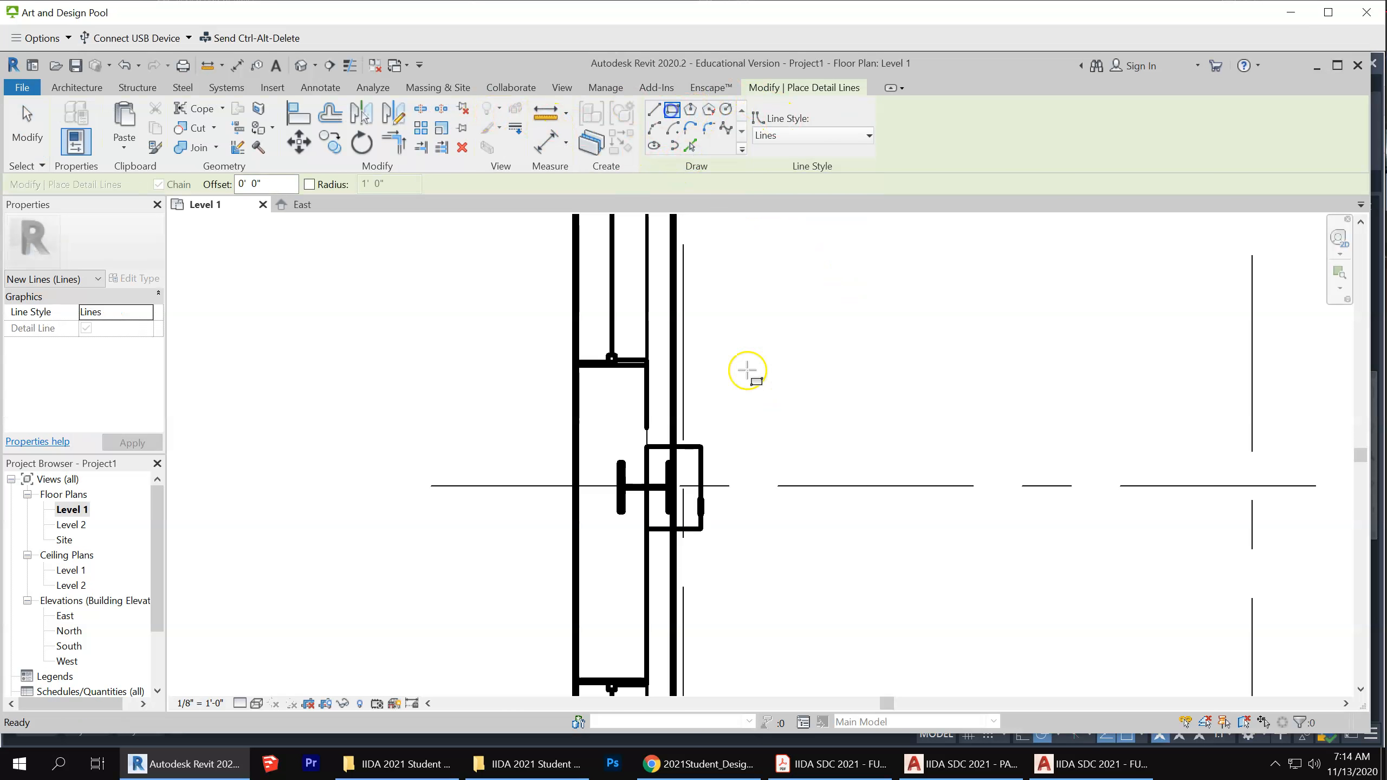
left_click(699, 447)
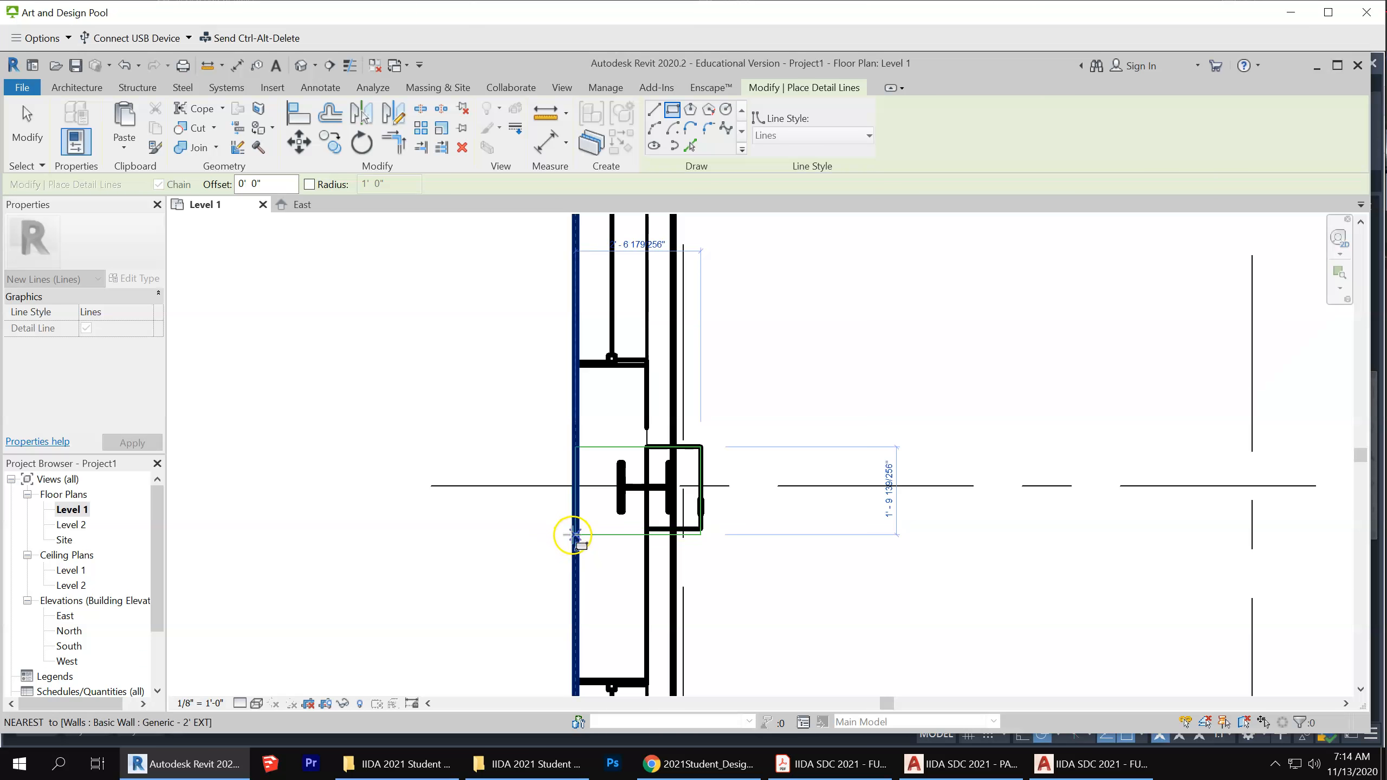
key("Escape")
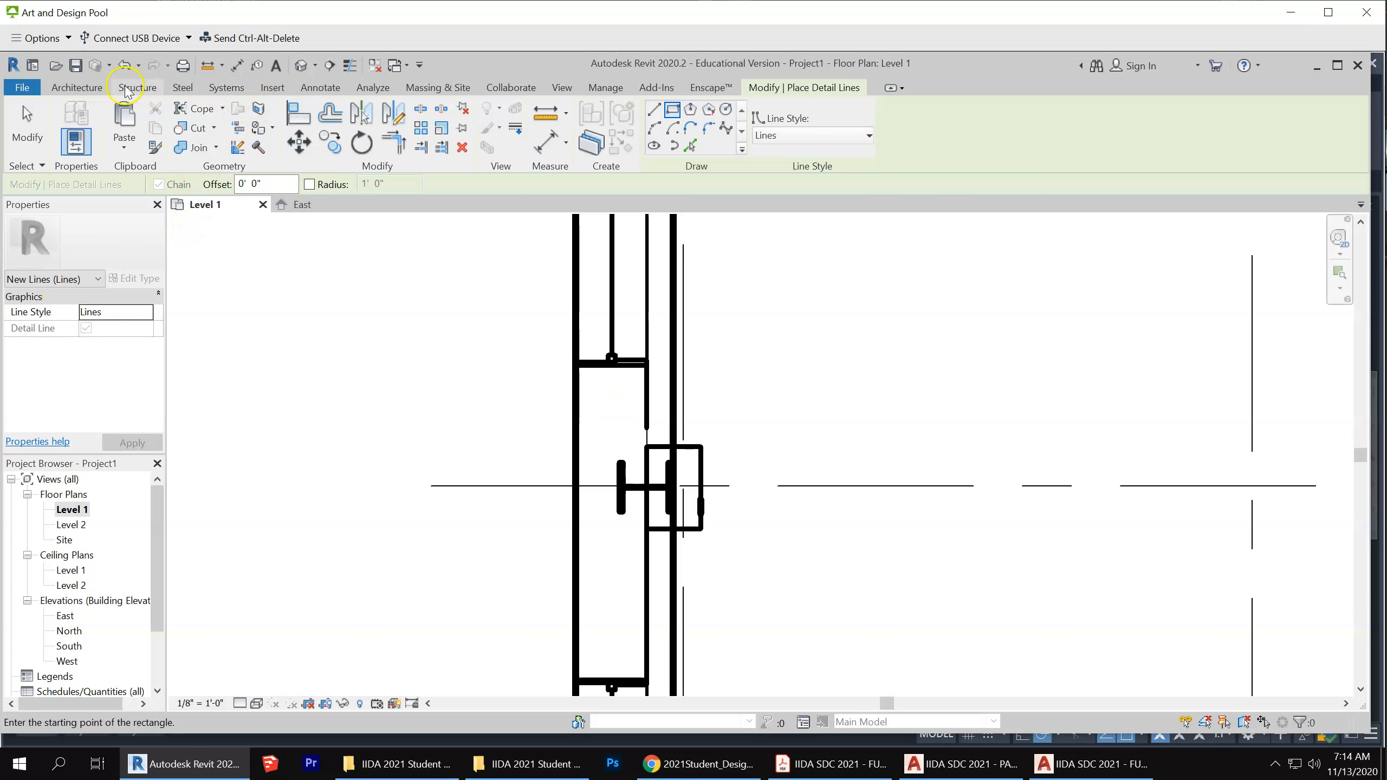
Start an architectural column and duplicate the 24" x 24" rectangular type as 30X30 with 2' 6" depth and width
left_click(76, 87)
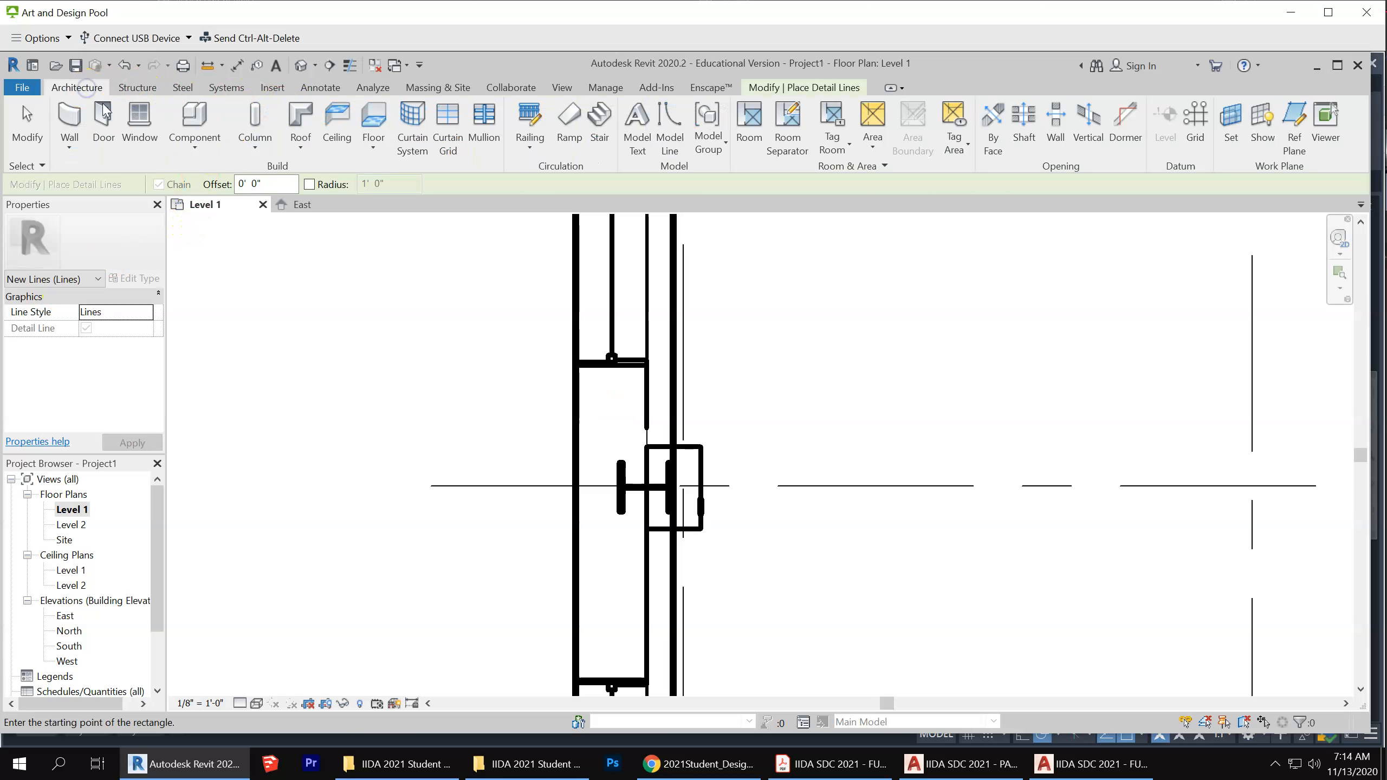
left_click(255, 147)
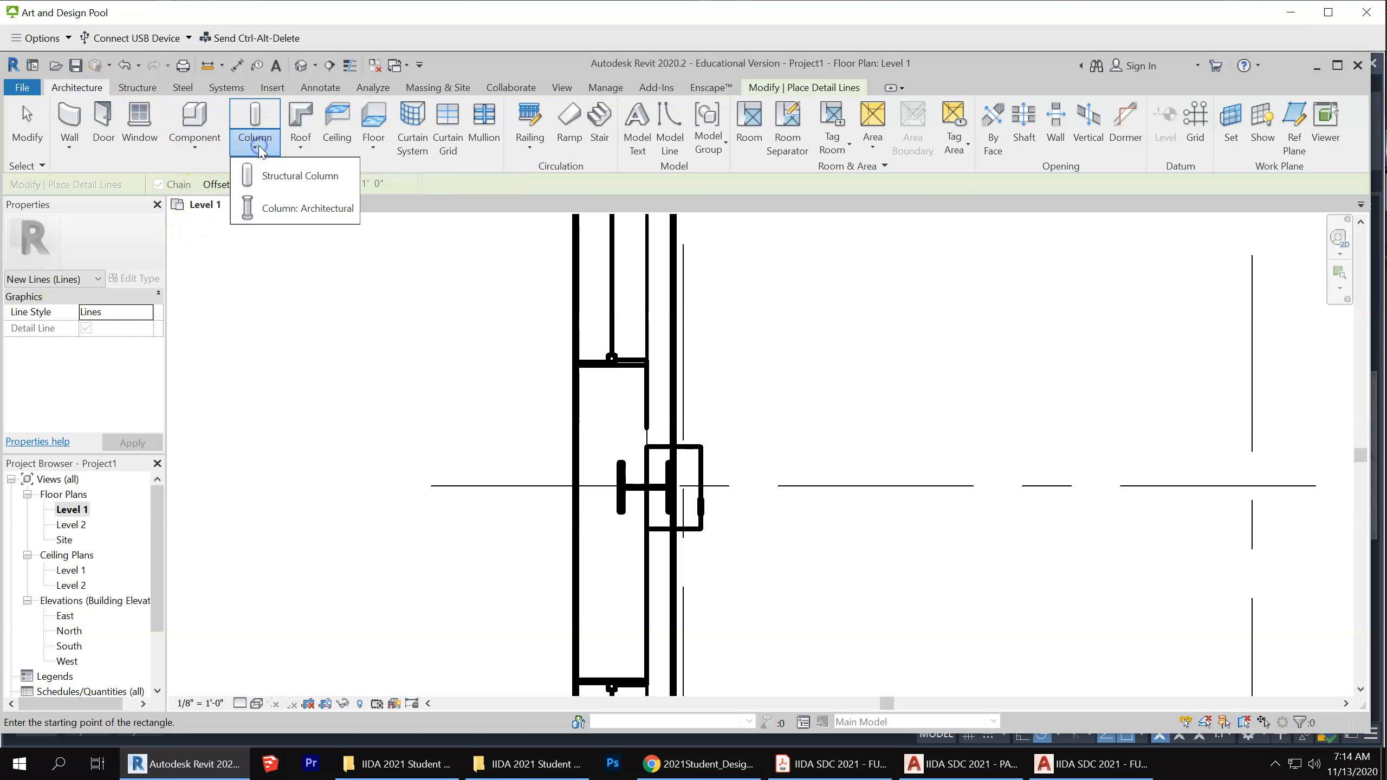
left_click(299, 208)
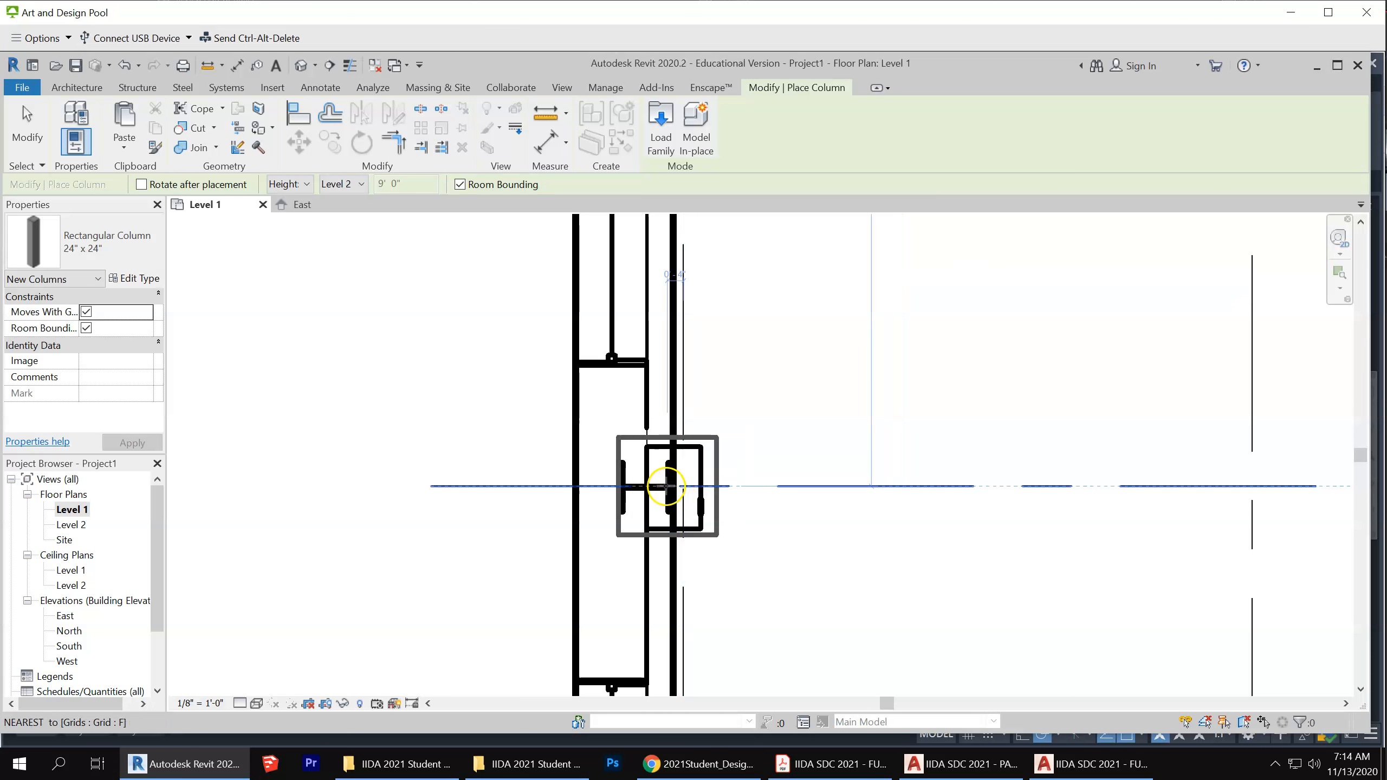
left_click(150, 280)
left_click(806, 218)
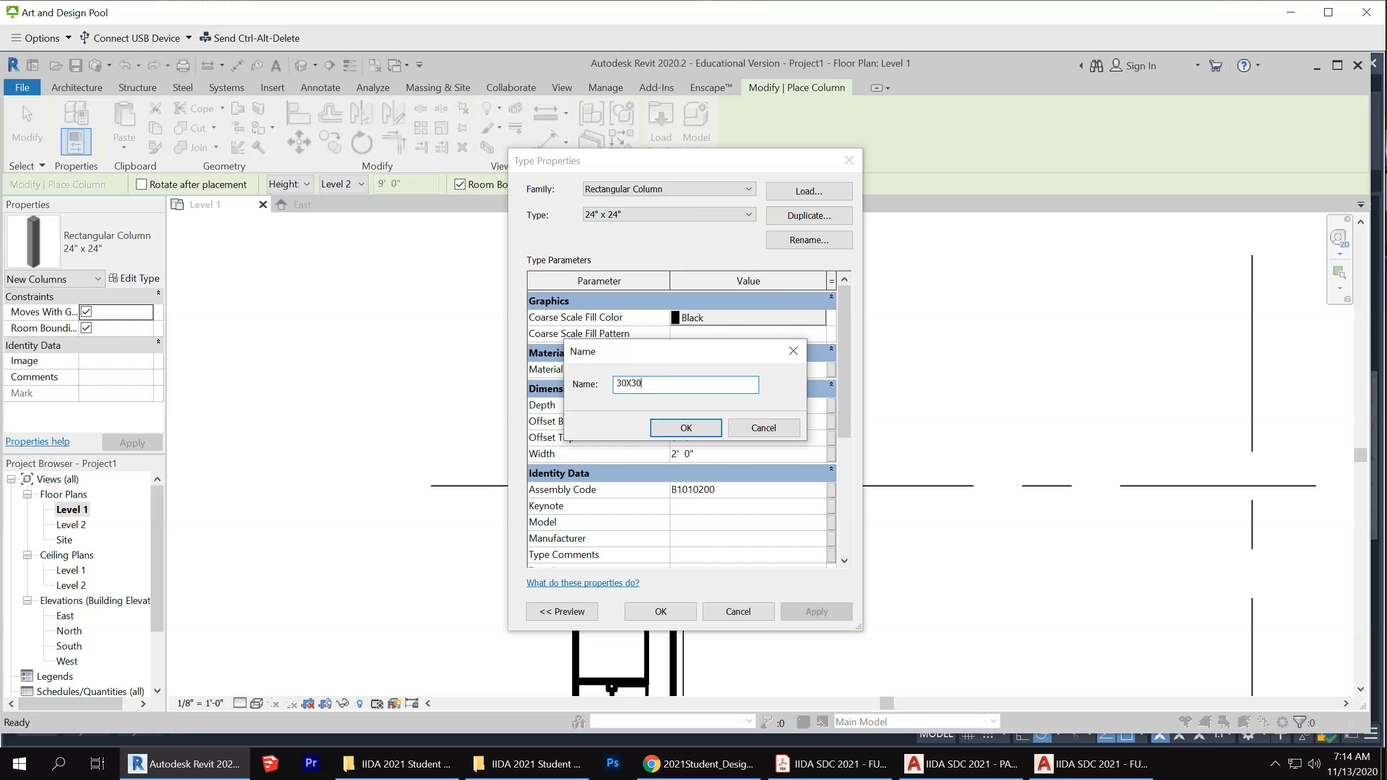
left_click(695, 428)
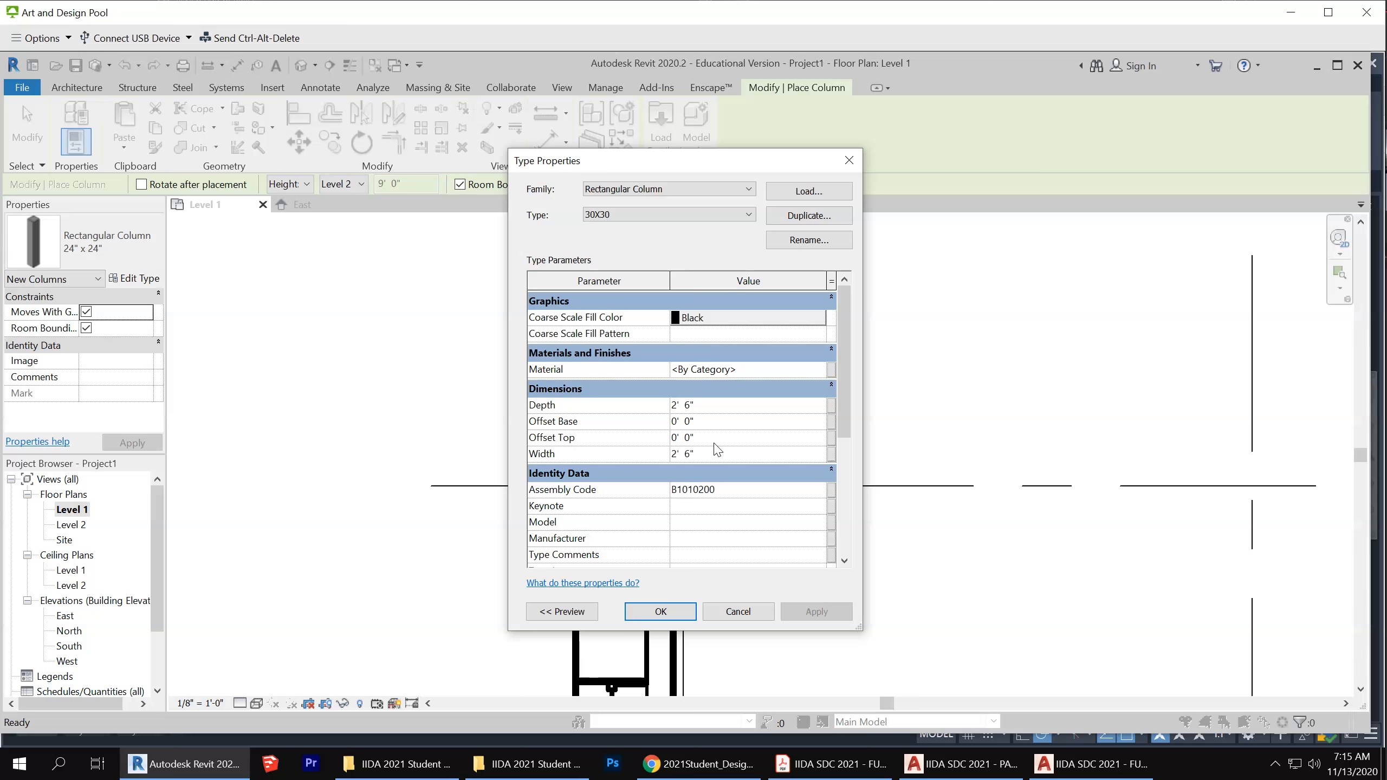
left_click(659, 612)
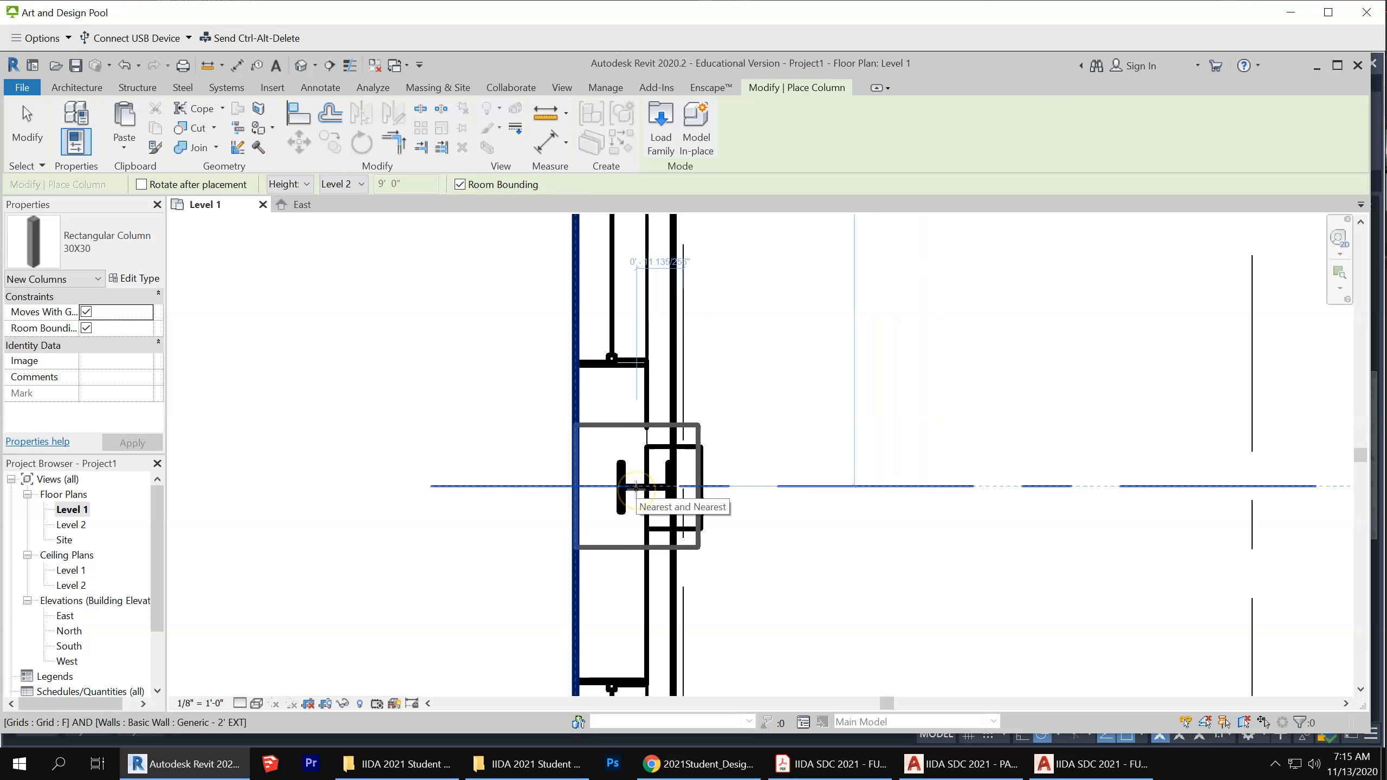
Place 30X30 columns over the linked steel columns in the west wall at grids F and G
scroll(636, 486, "down", 4)
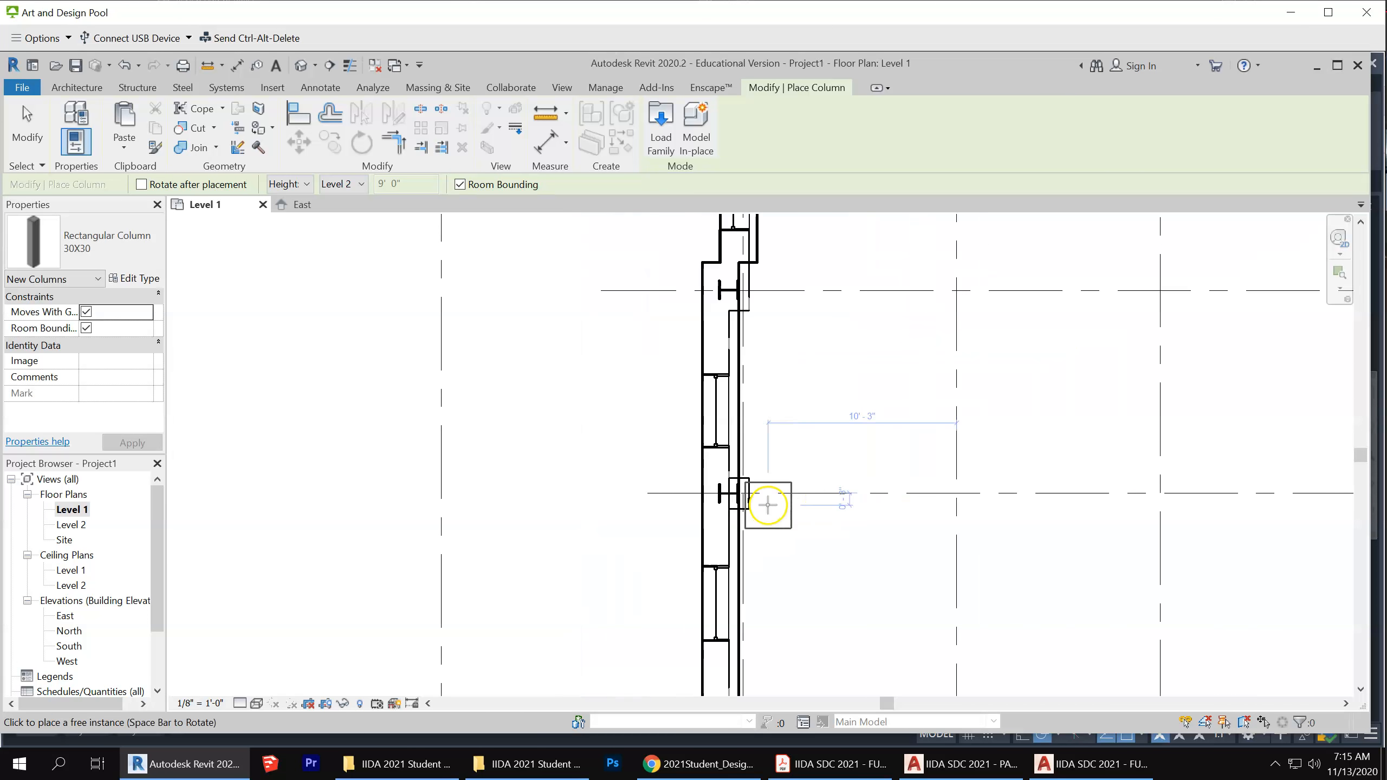
scroll(600, 562, "down", 5)
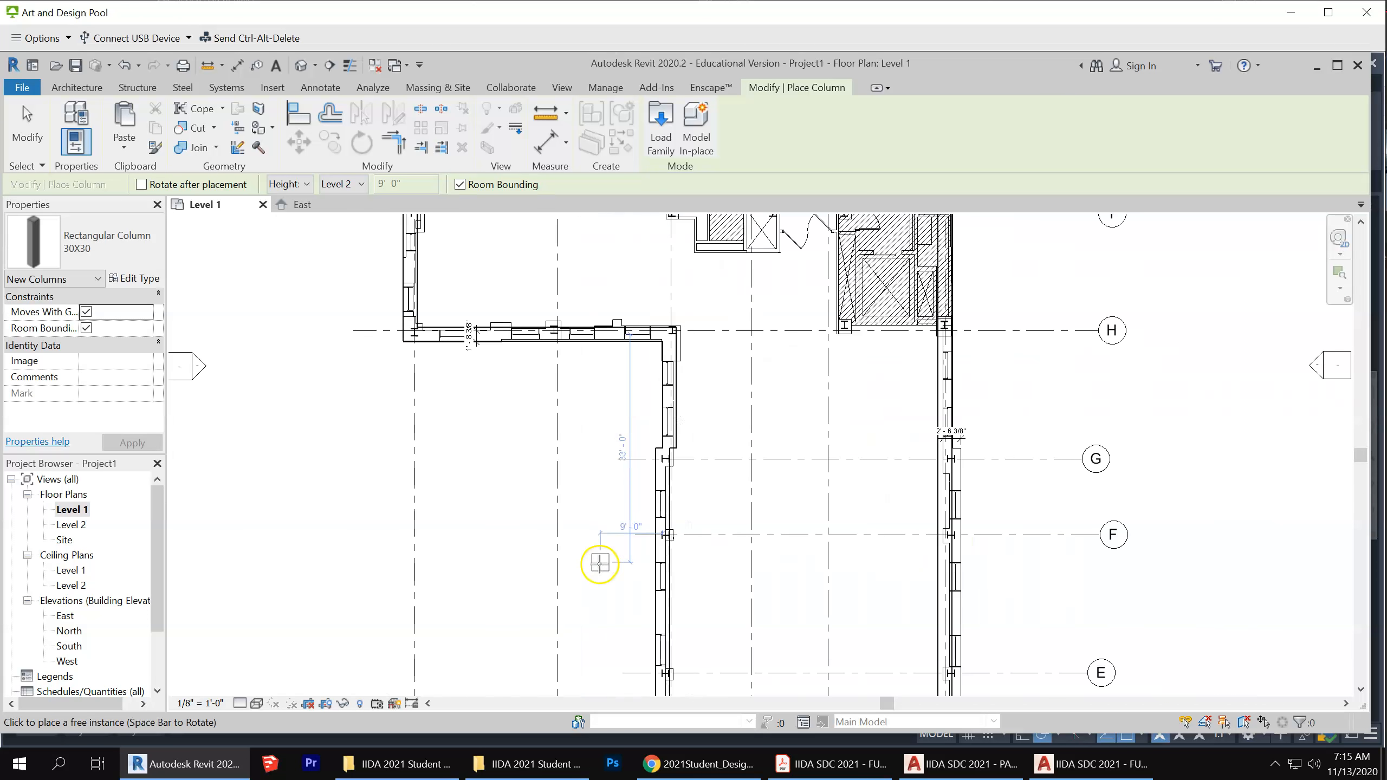
scroll(600, 562, "up", 3)
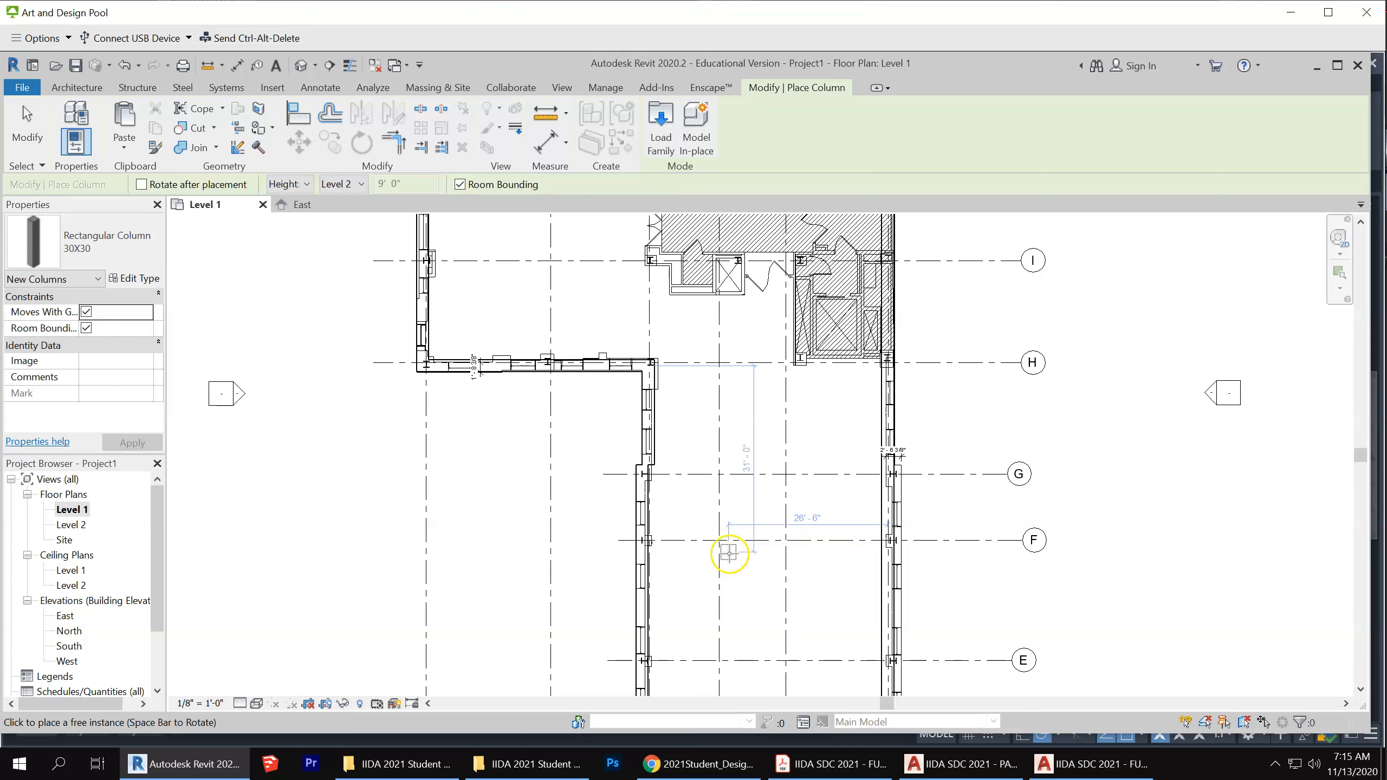
left_click(645, 541)
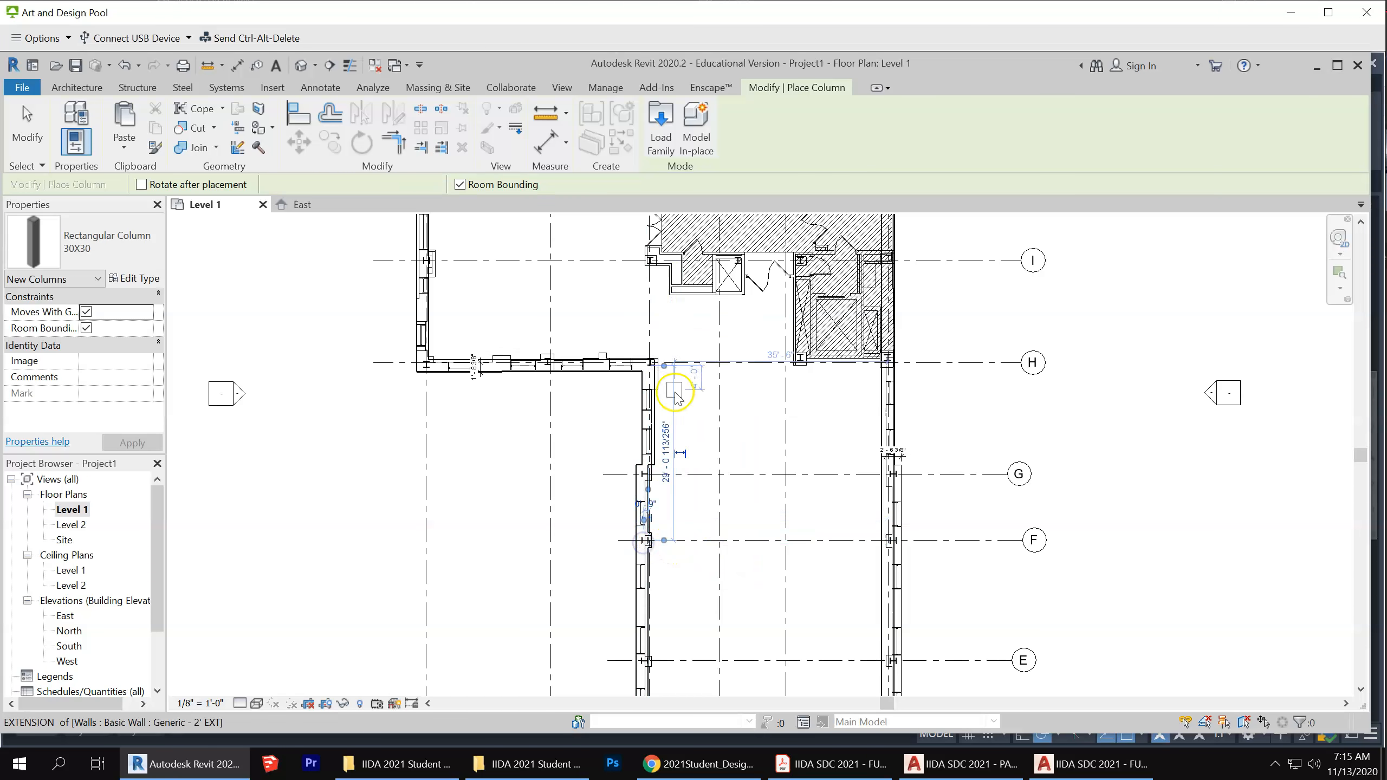
scroll(670, 405, "up", 2)
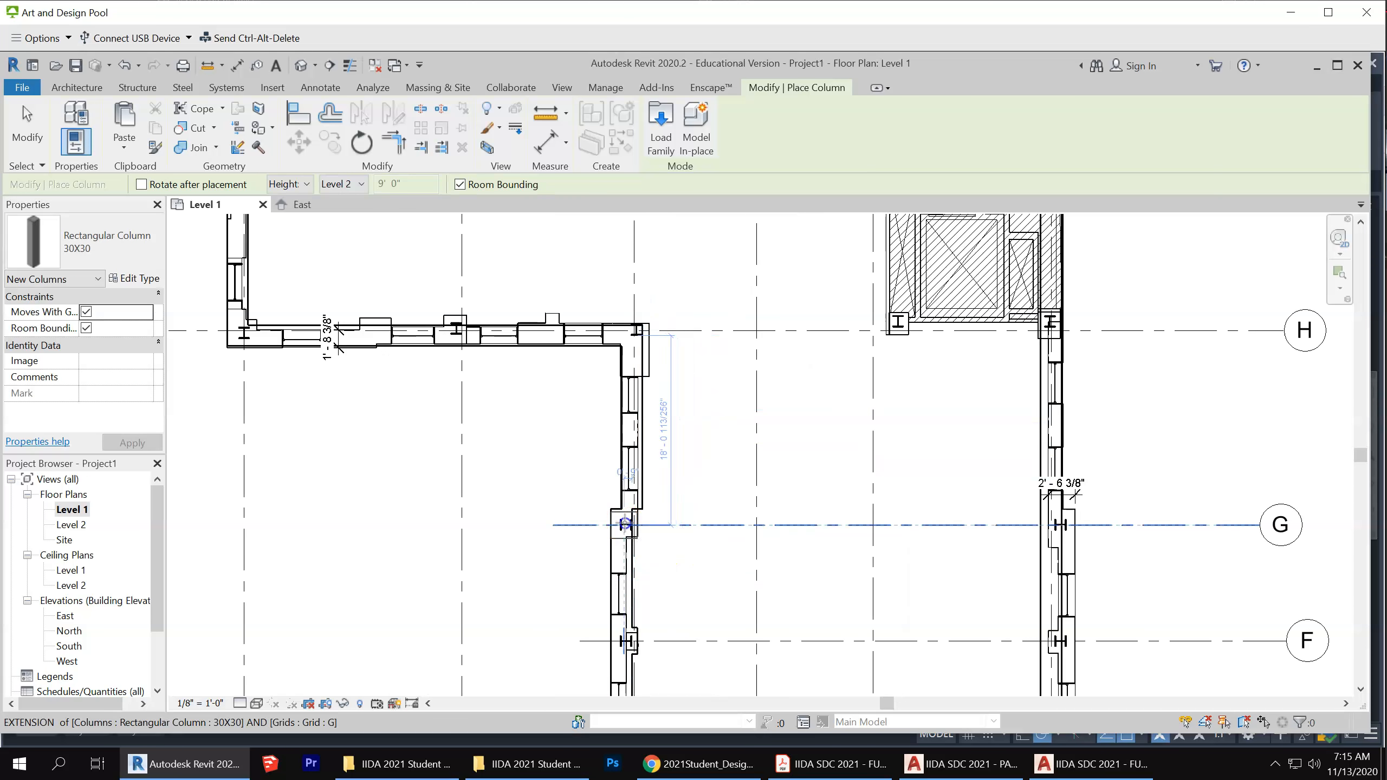
left_click(625, 524)
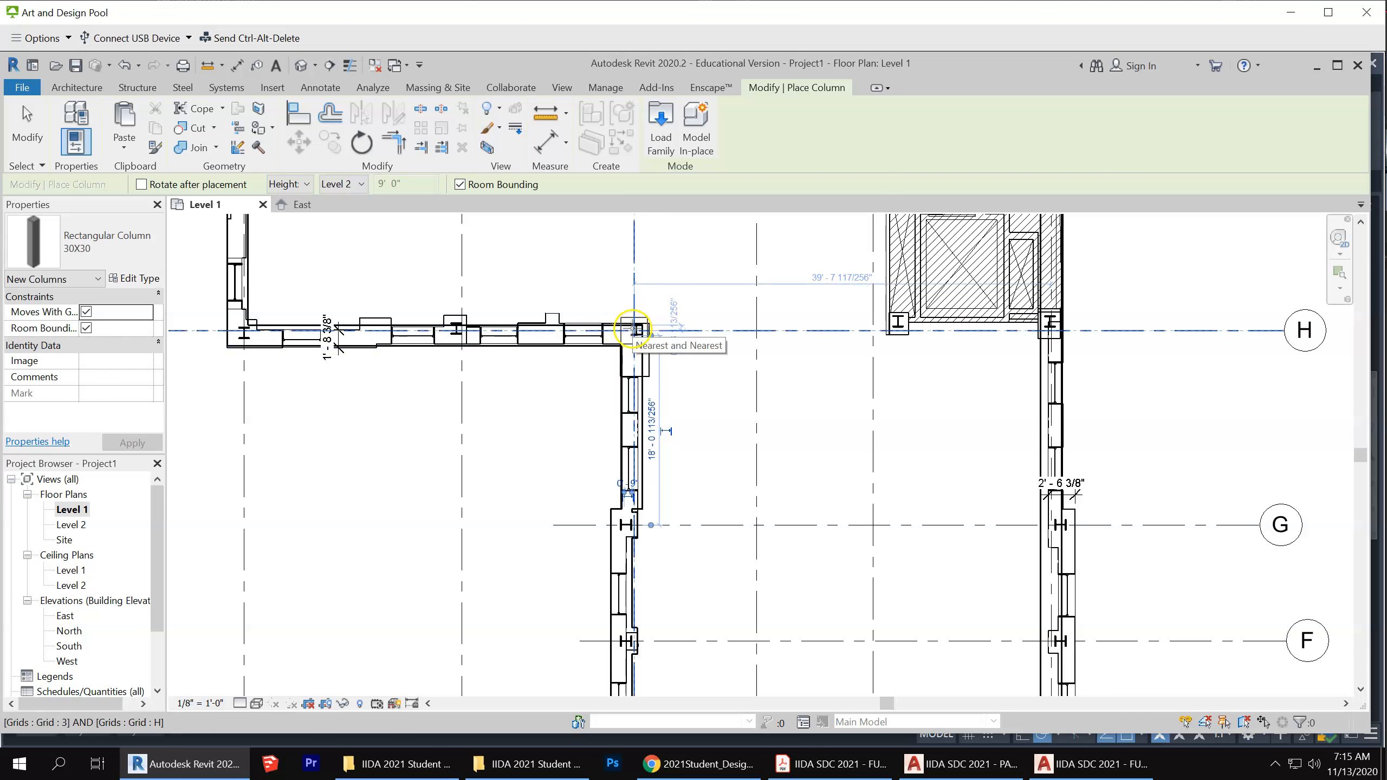
Place 30X30 columns along grid H at grid 3, the intermediate steel column, and the grid 1 corner
left_click(633, 330)
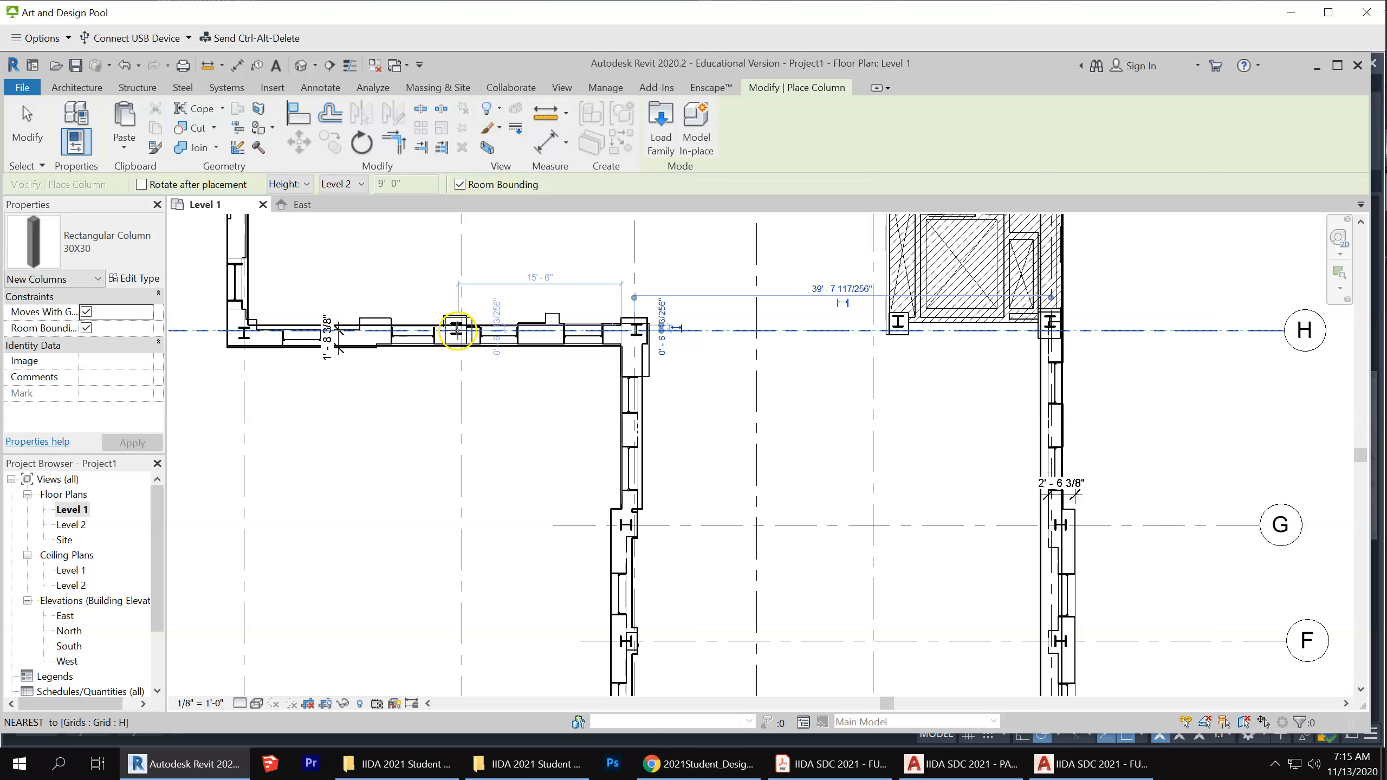
left_click(457, 330)
left_click(242, 331)
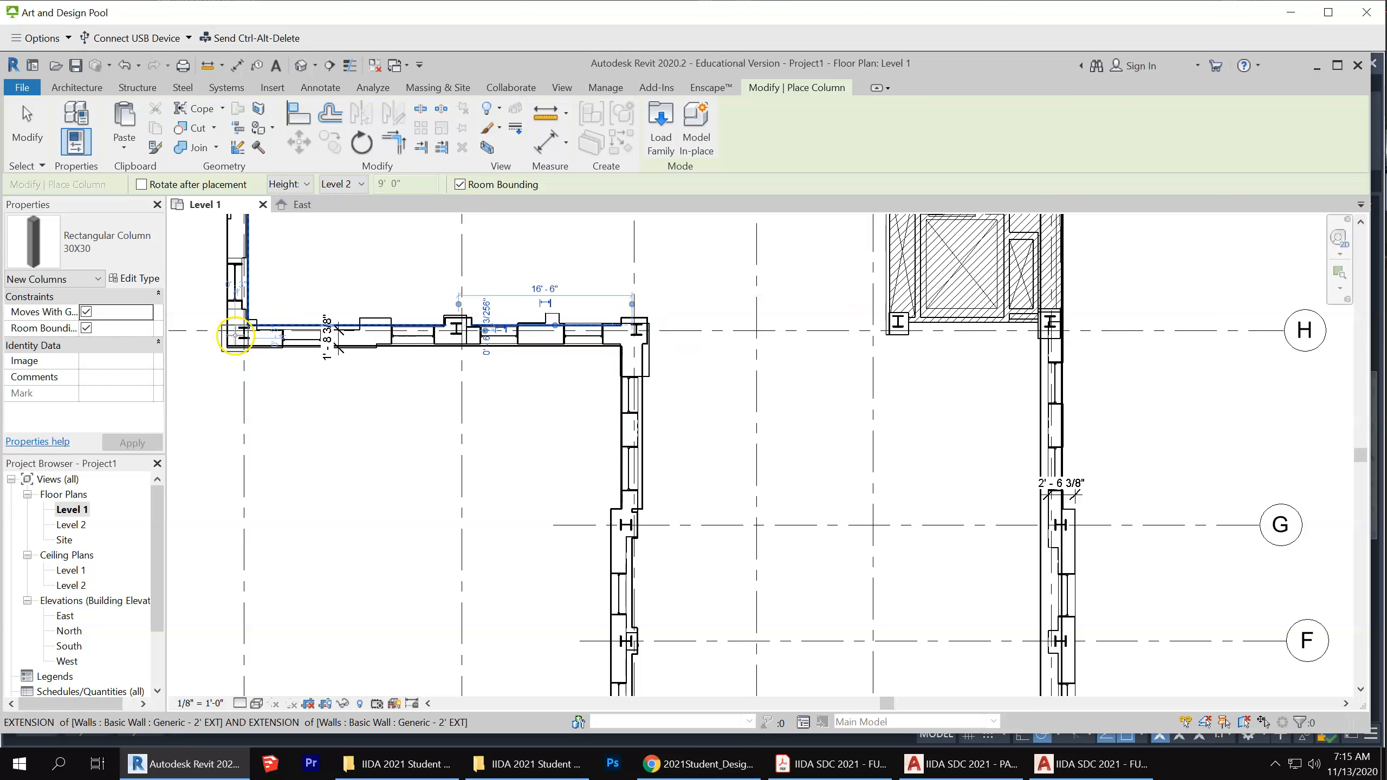
left_click(241, 331)
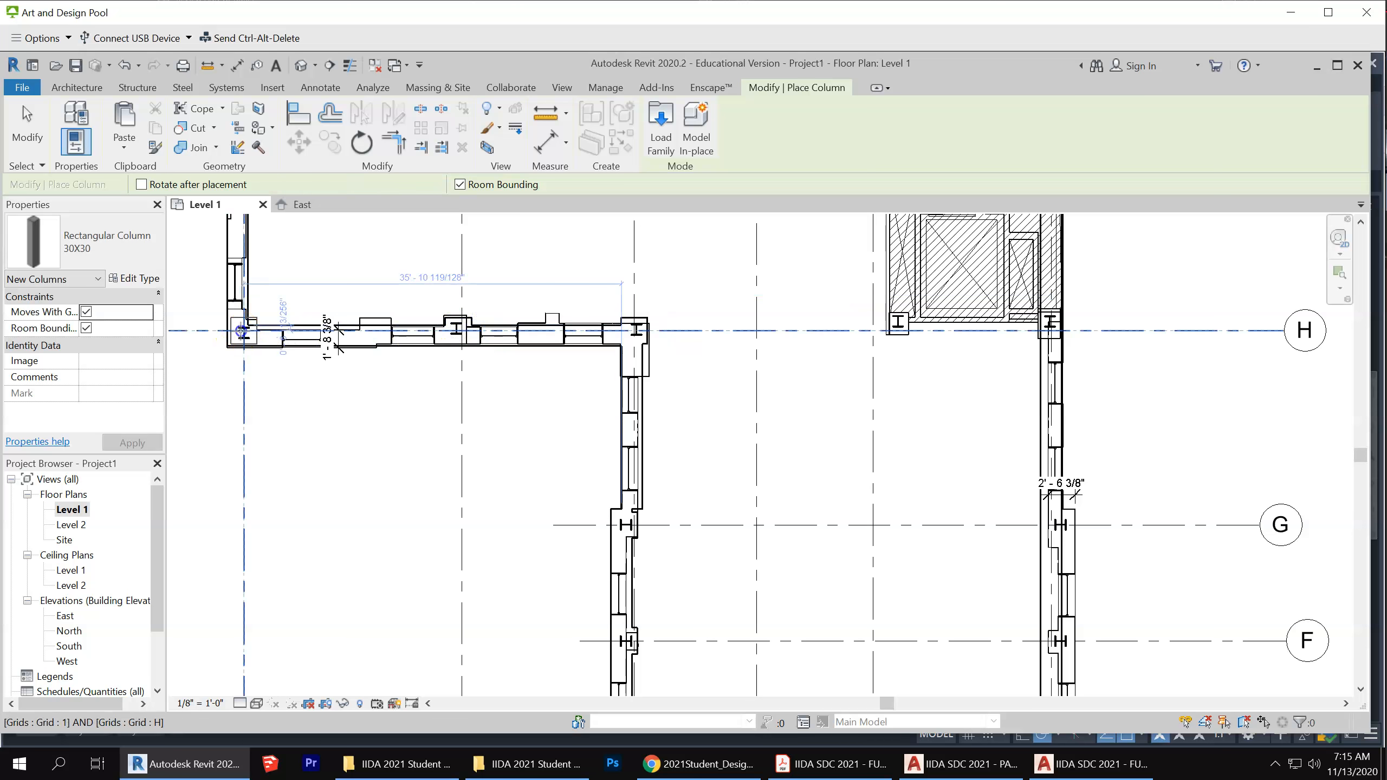
Place 30X30 columns on grid 1 at grid I and at the next grid line to the north
scroll(753, 571, "down", 4)
scroll(517, 387, "up", 4)
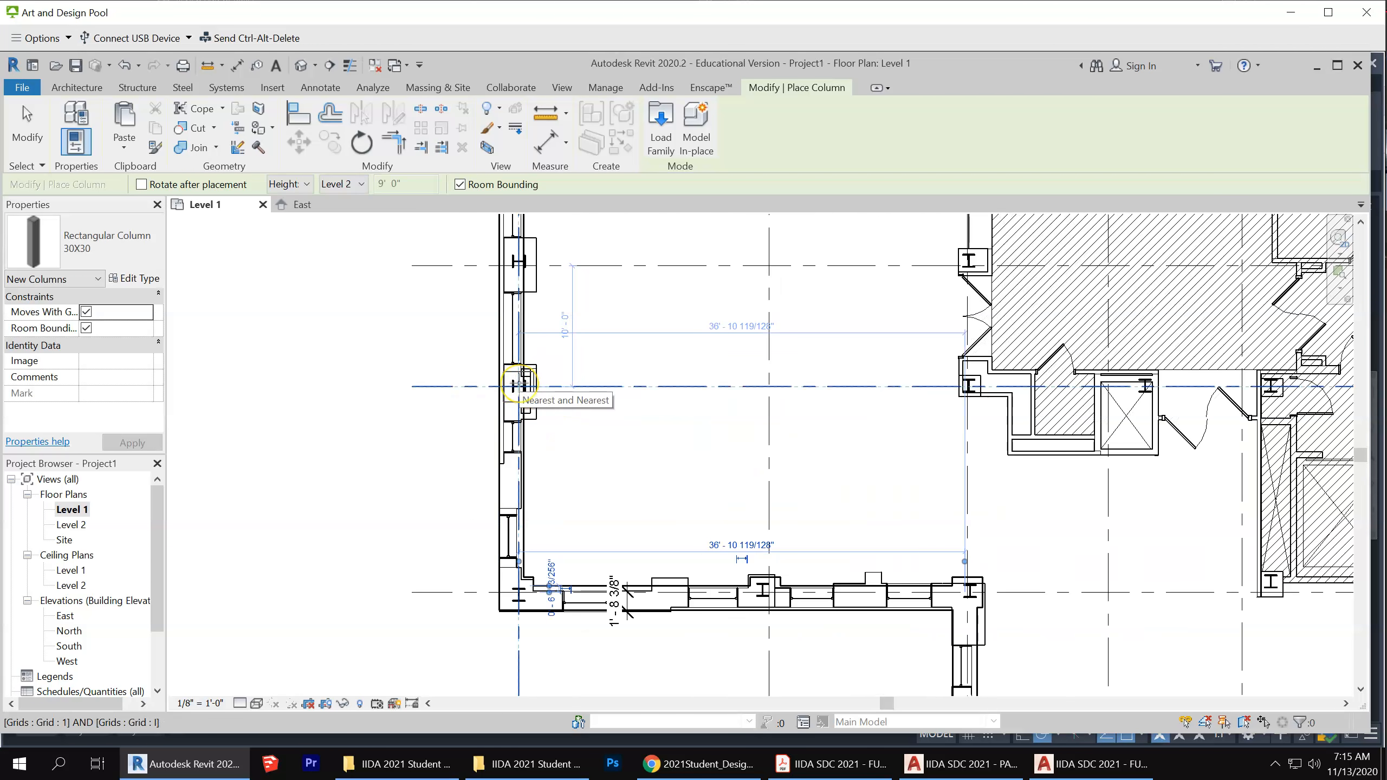
left_click(517, 387)
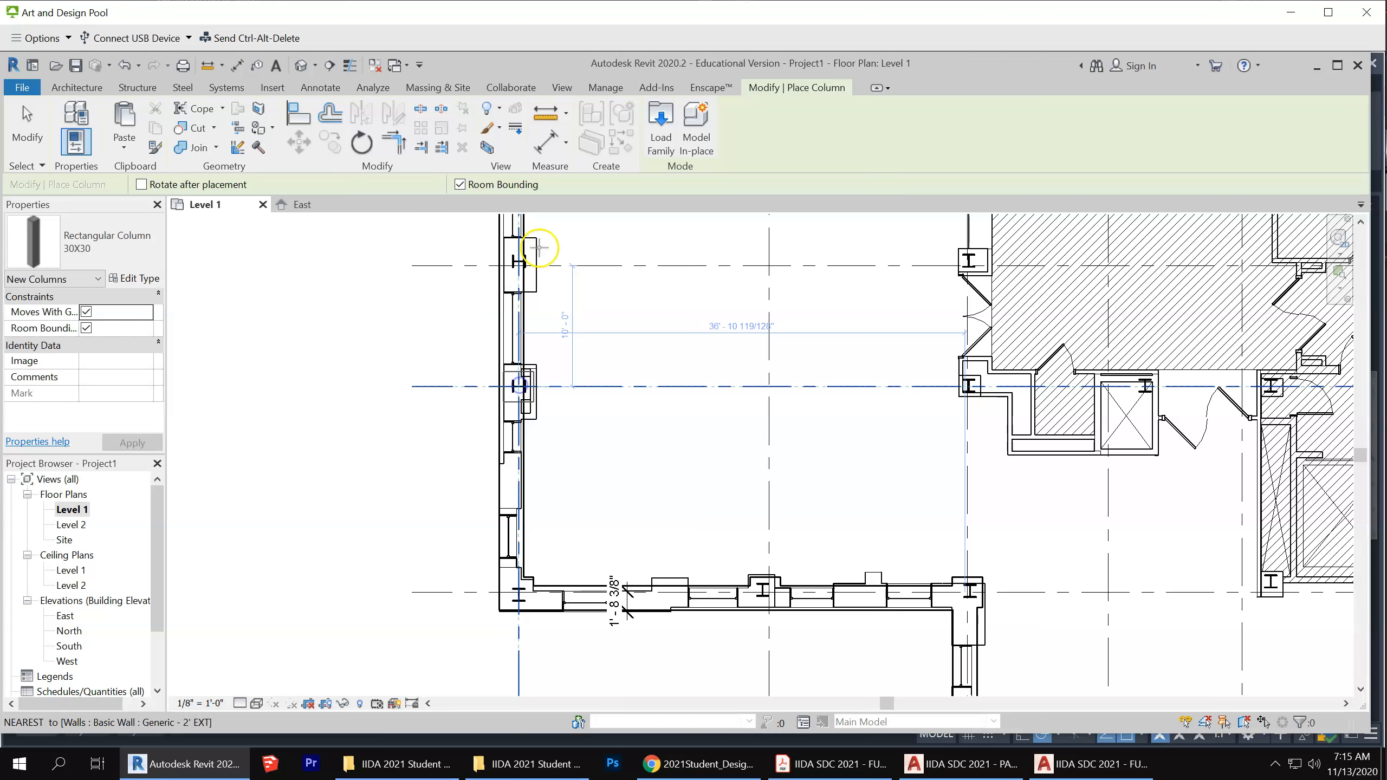
left_click(516, 268)
Place 30X30 columns along grid K at the northwest corner and at the next steel column to the east
scroll(635, 650, "down", 5)
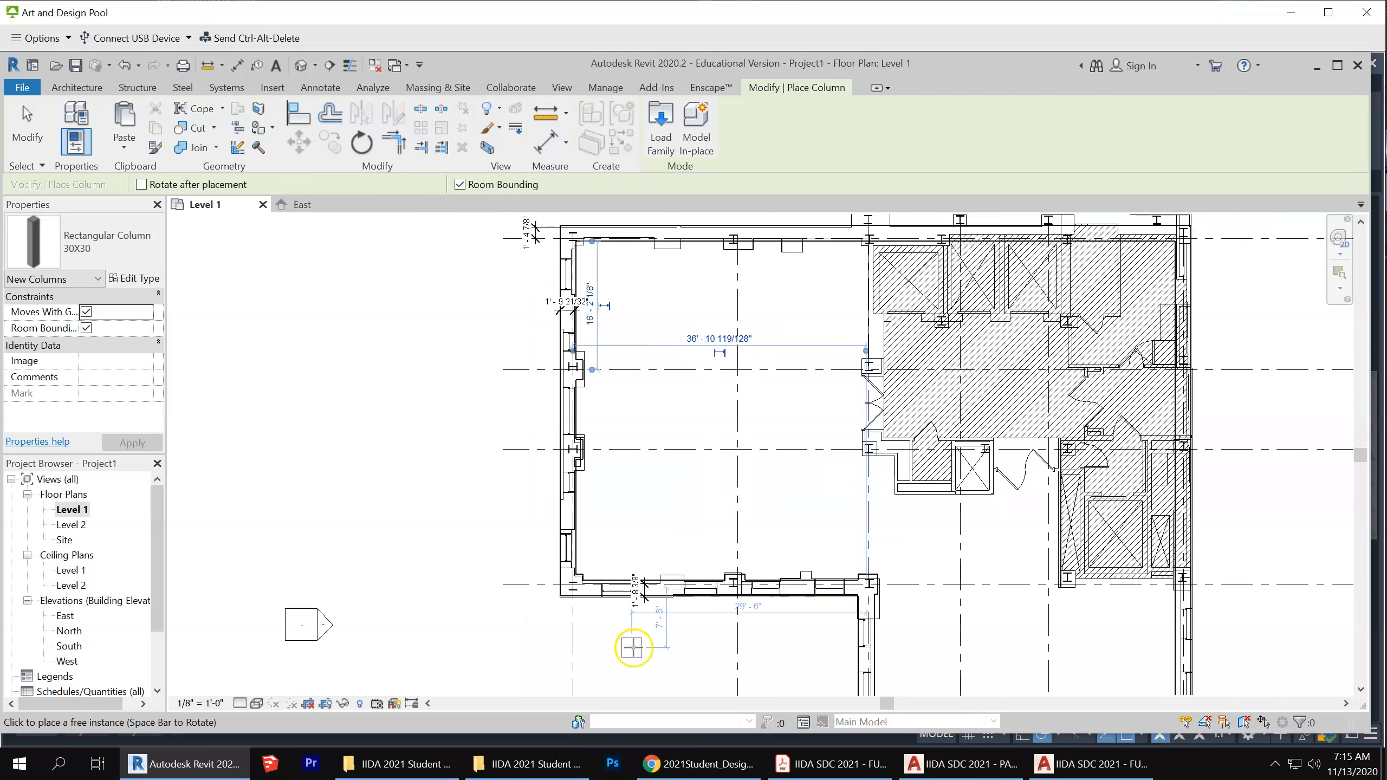
scroll(582, 281, "up", 4)
scroll(582, 281, "up", 3)
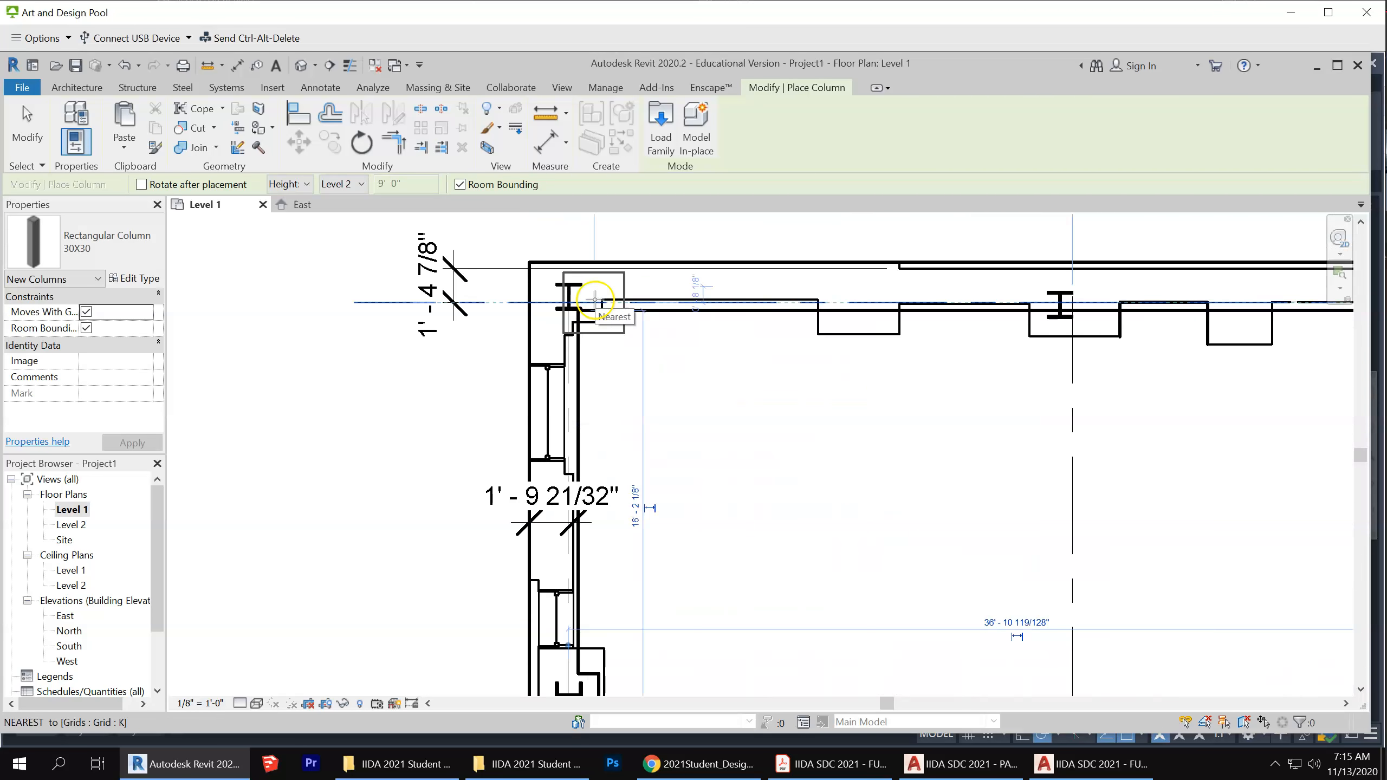
left_click(568, 298)
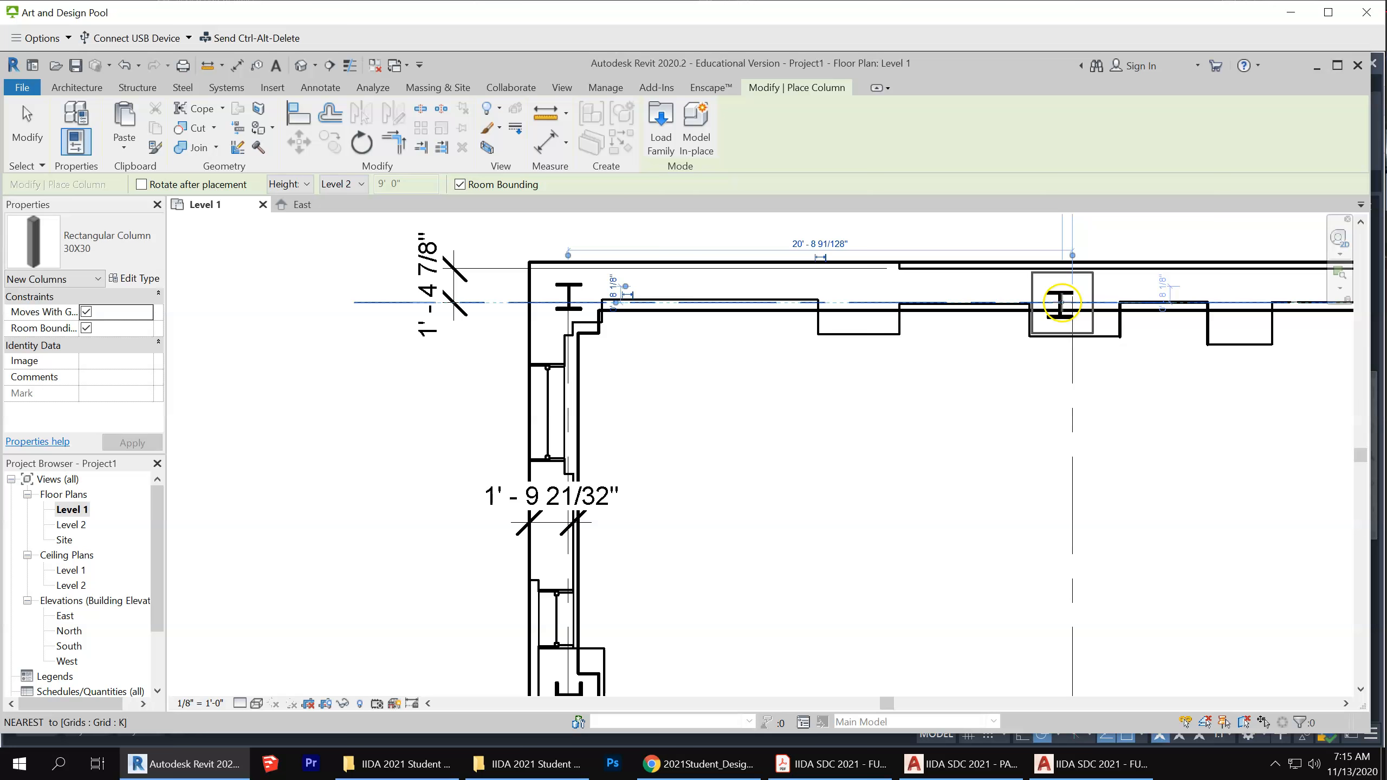
left_click(1060, 300)
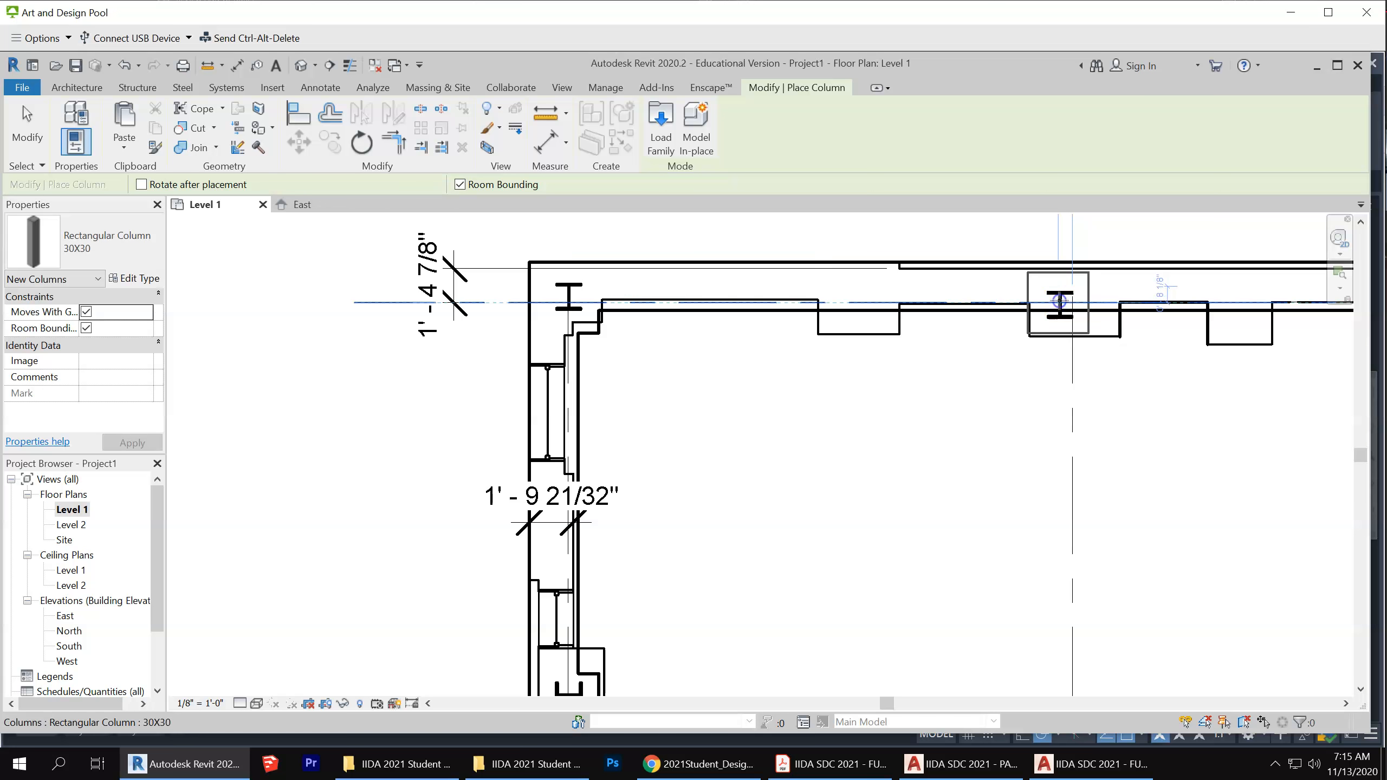
Place 30X30 rectangular columns along grid K, at grid 3 and over the two steel columns beside the elevator shafts
scroll(480, 363, "down", 3)
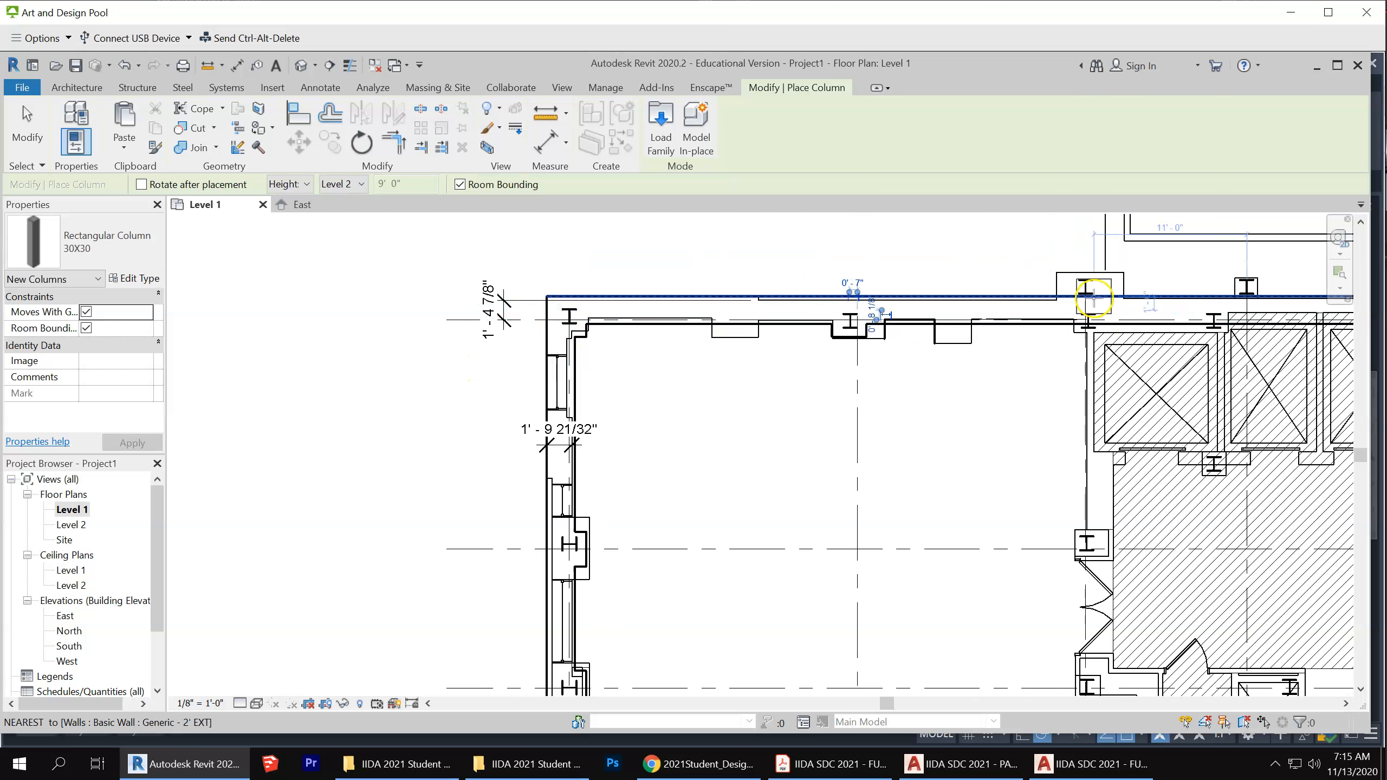
scroll(1098, 313, "up", 2)
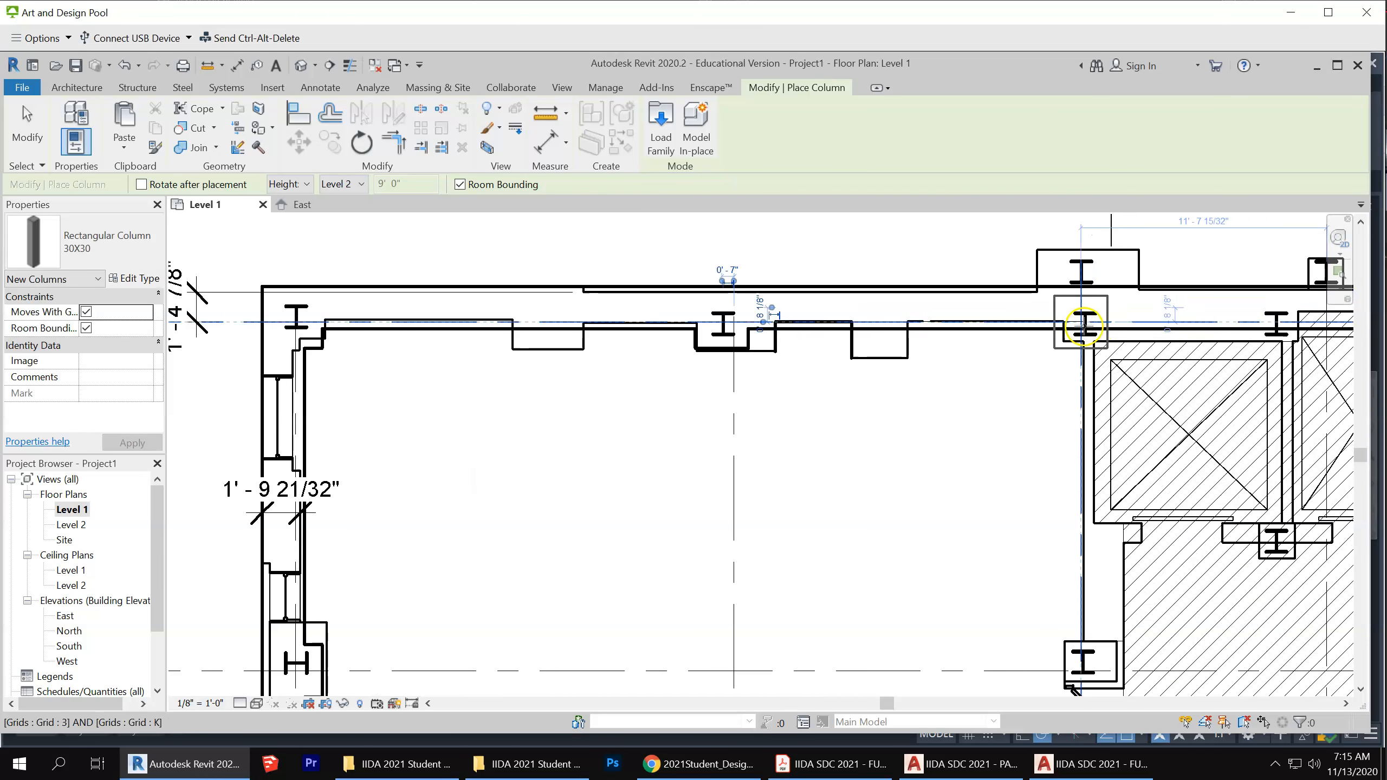
scroll(906, 328, "down", 2)
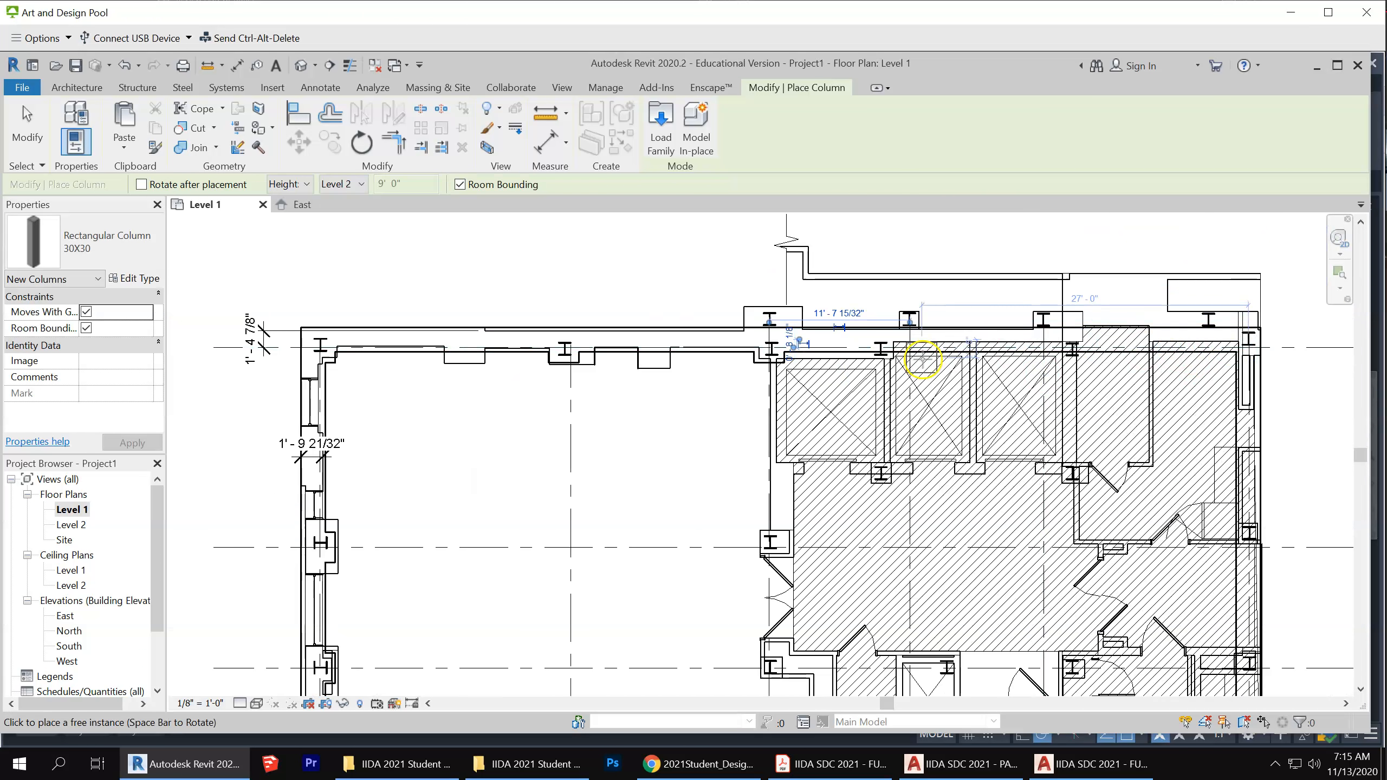
left_click(881, 348)
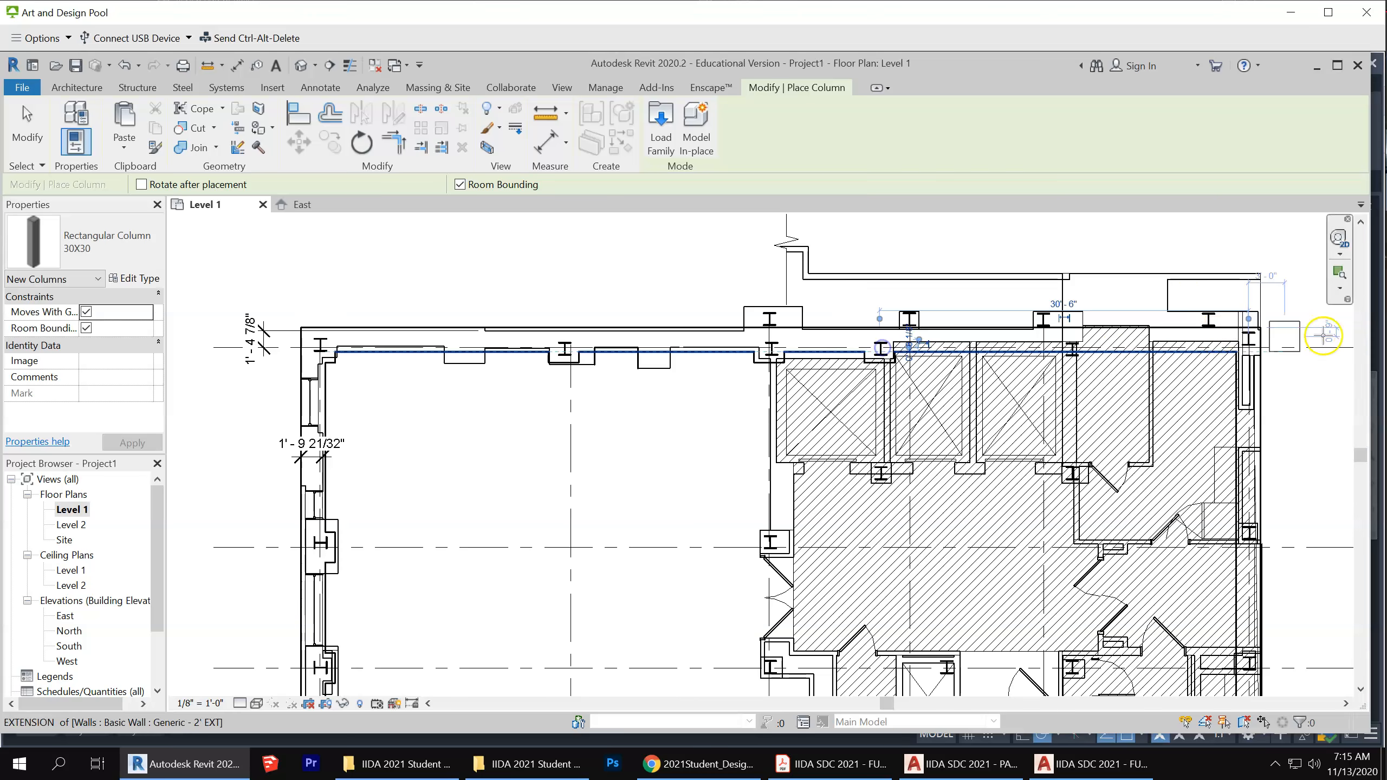
left_click(1072, 347)
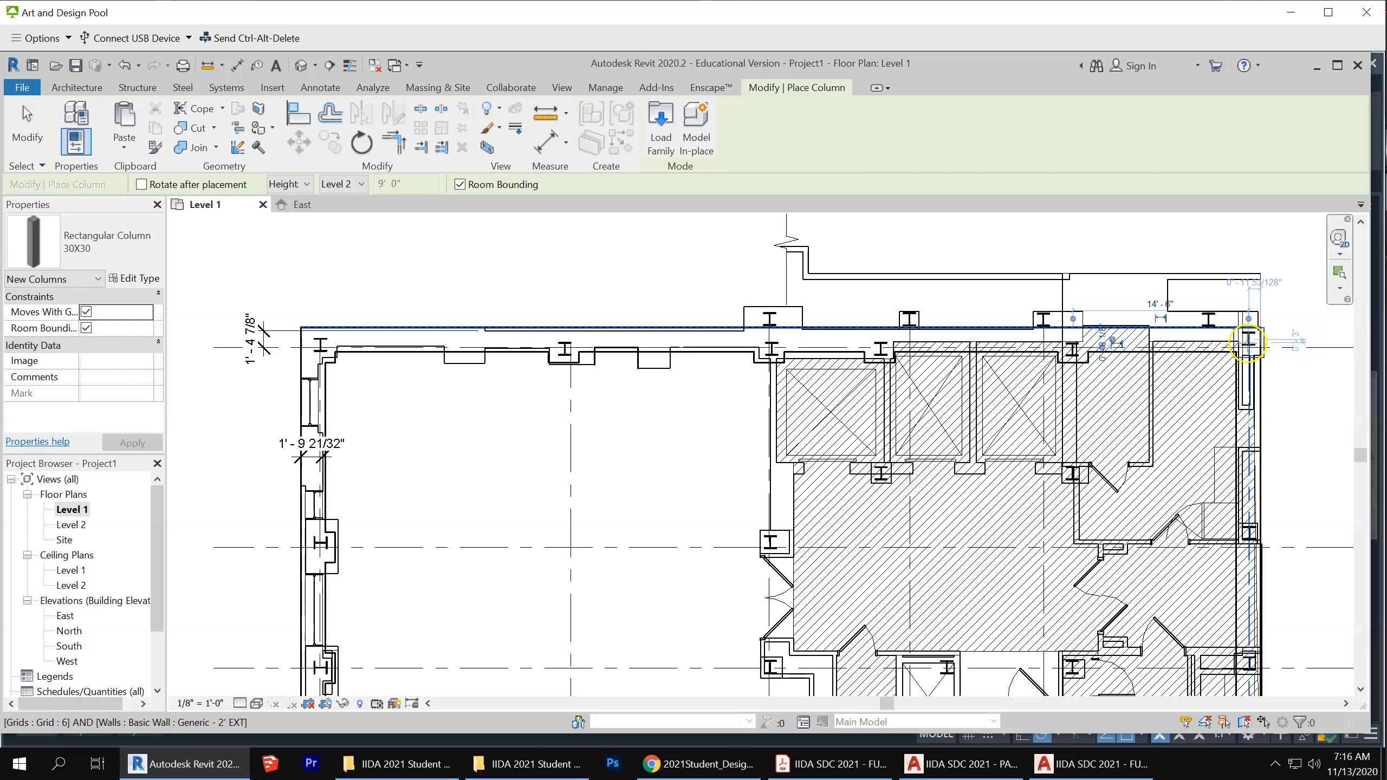
Place 30X30 columns along grid 6 at the corner near grid K and at grids J and I
scroll(1239, 337, "down", 2)
left_click(1238, 334)
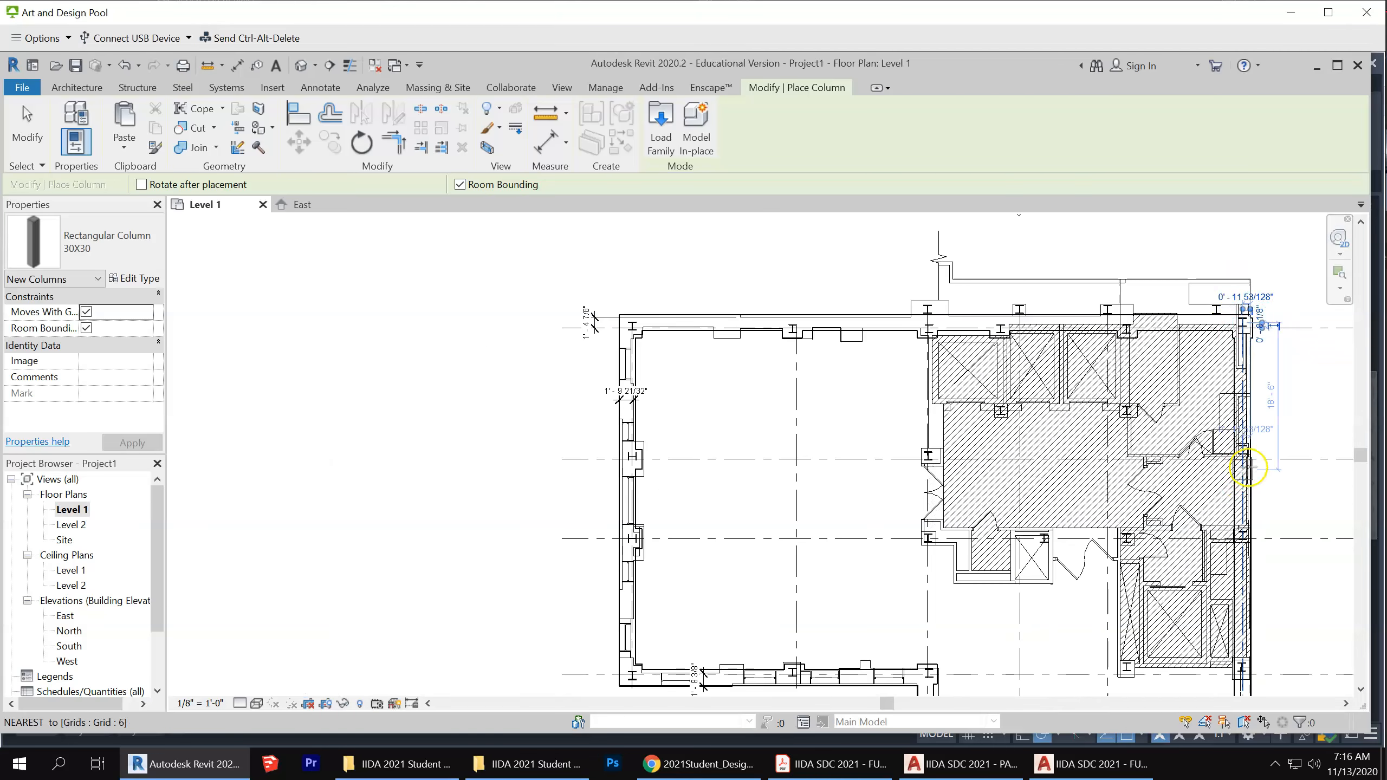
left_click(1245, 459)
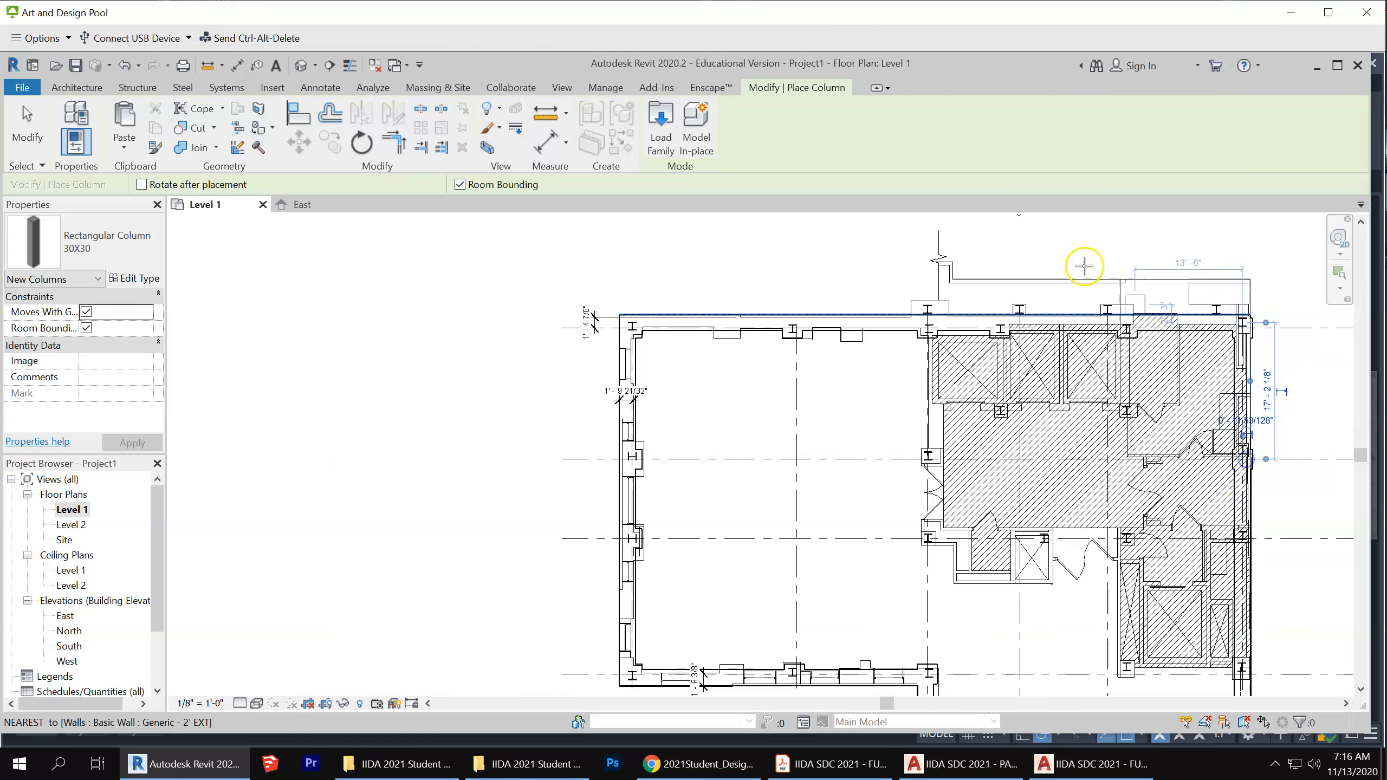
scroll(1014, 266, "down", 2)
scroll(1184, 451, "up", 2)
scroll(1178, 457, "up", 2)
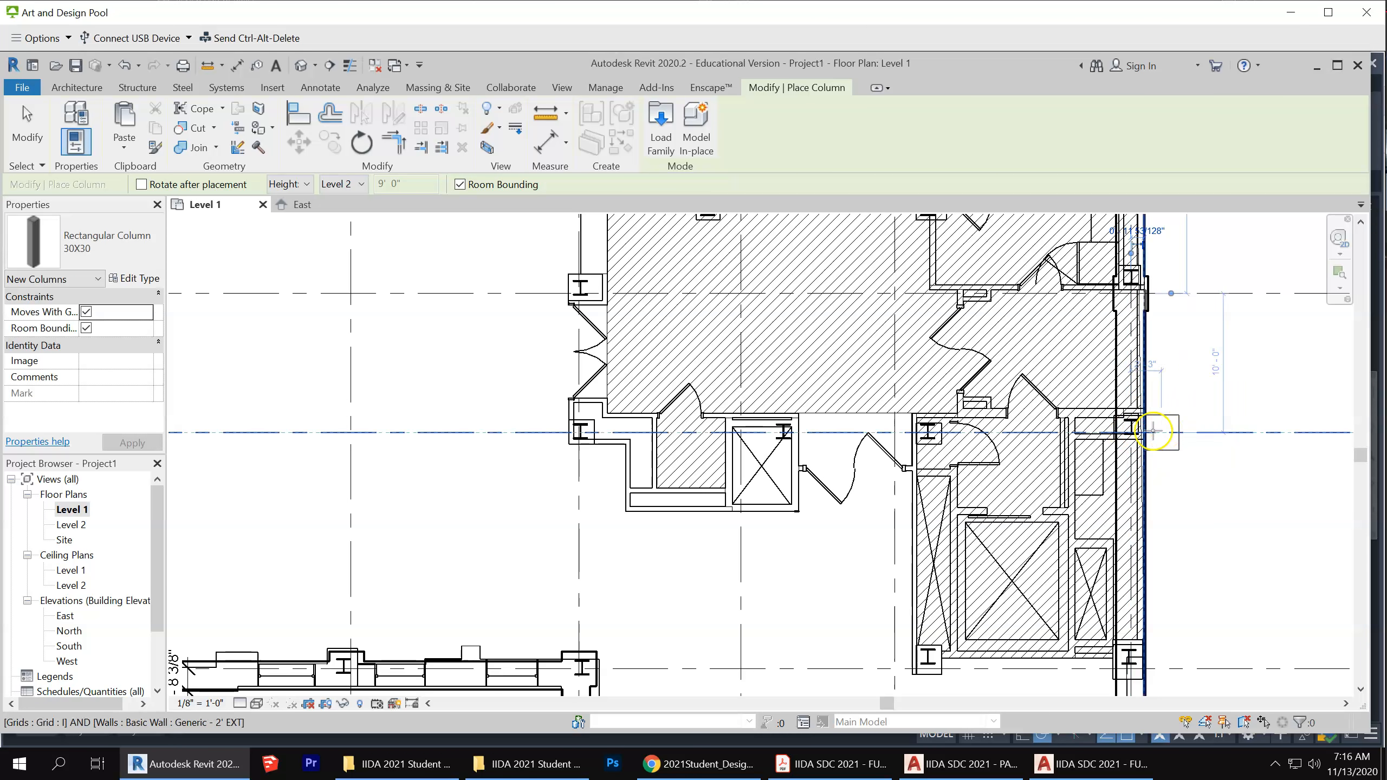
left_click(1134, 434)
Place 30X30 columns along the grid 6 exterior wall at grids H, G, F, E and D
scroll(1134, 429, "down", 2)
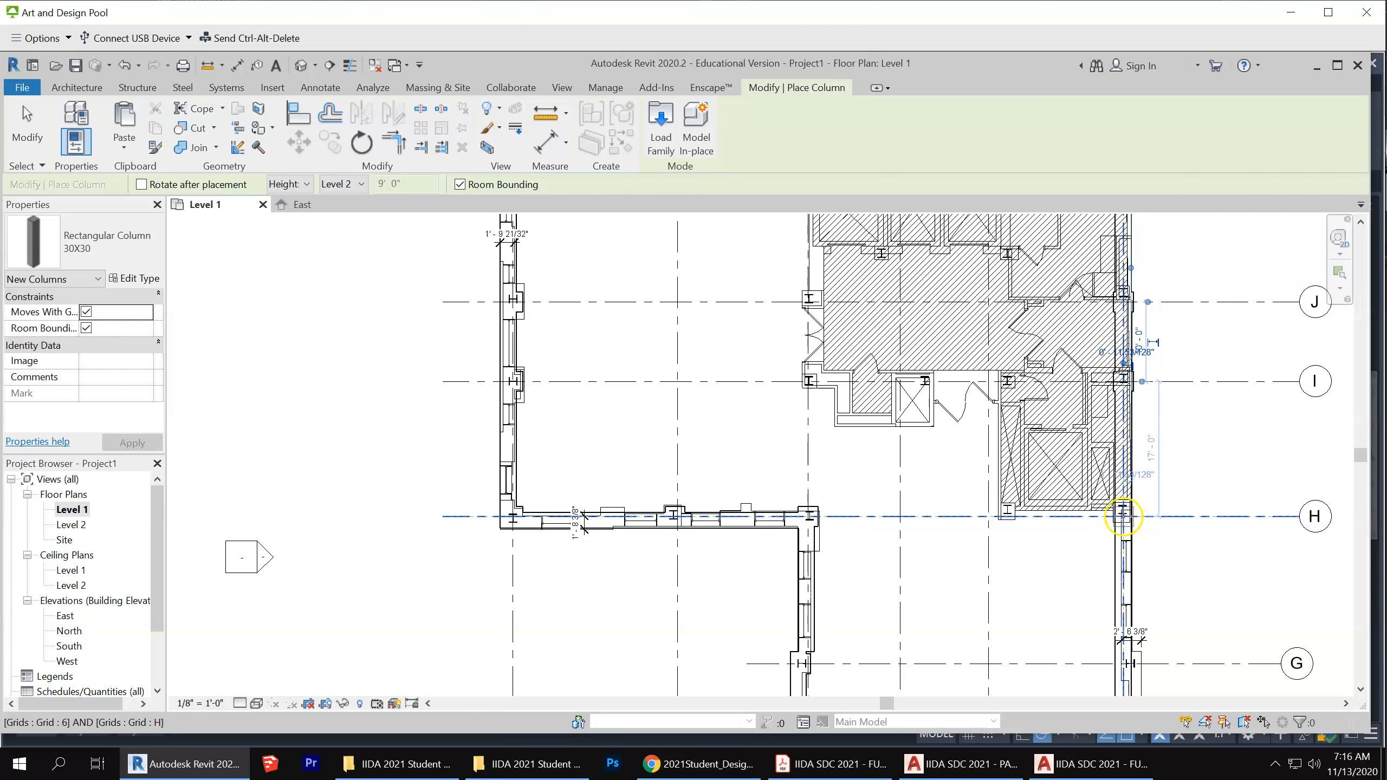
scroll(1139, 263, "down", 2)
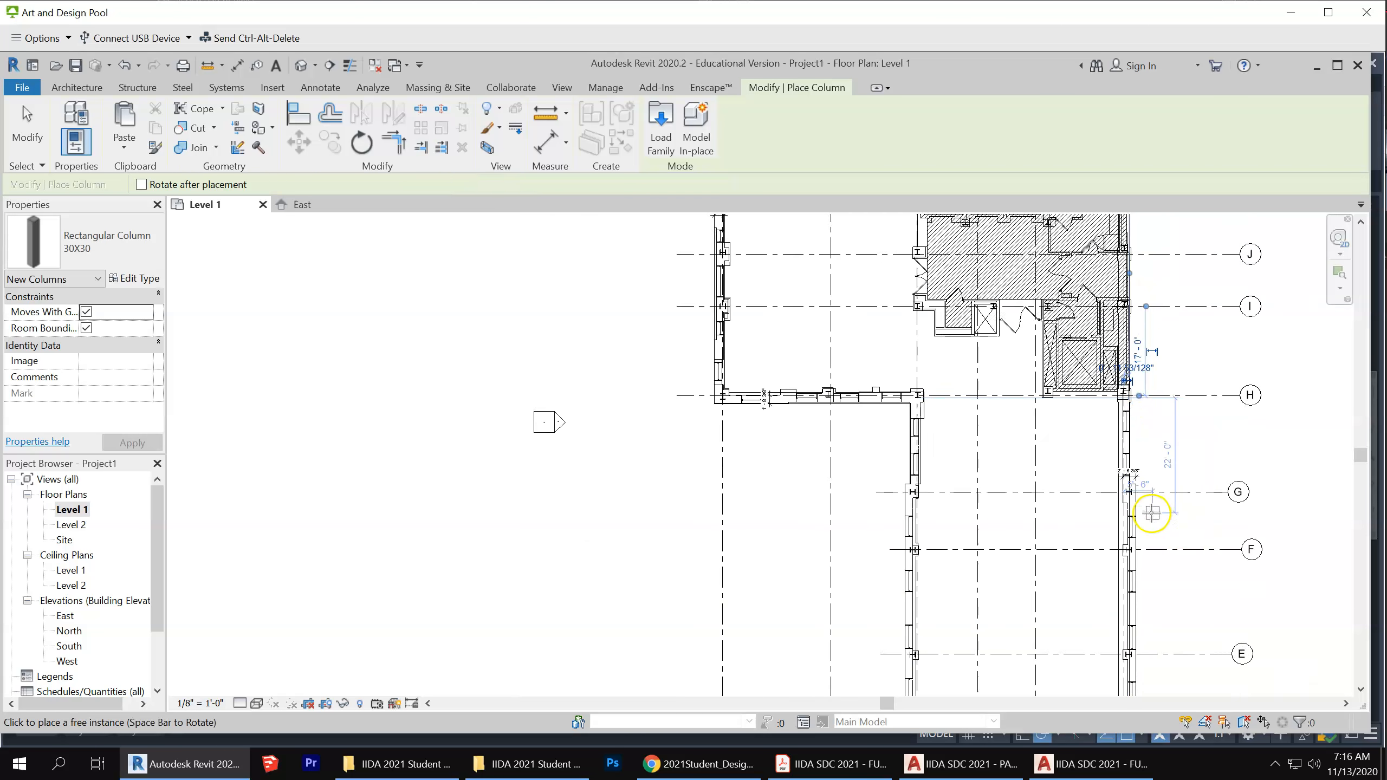
scroll(1149, 513, "up", 3)
scroll(1150, 513, "up", 1)
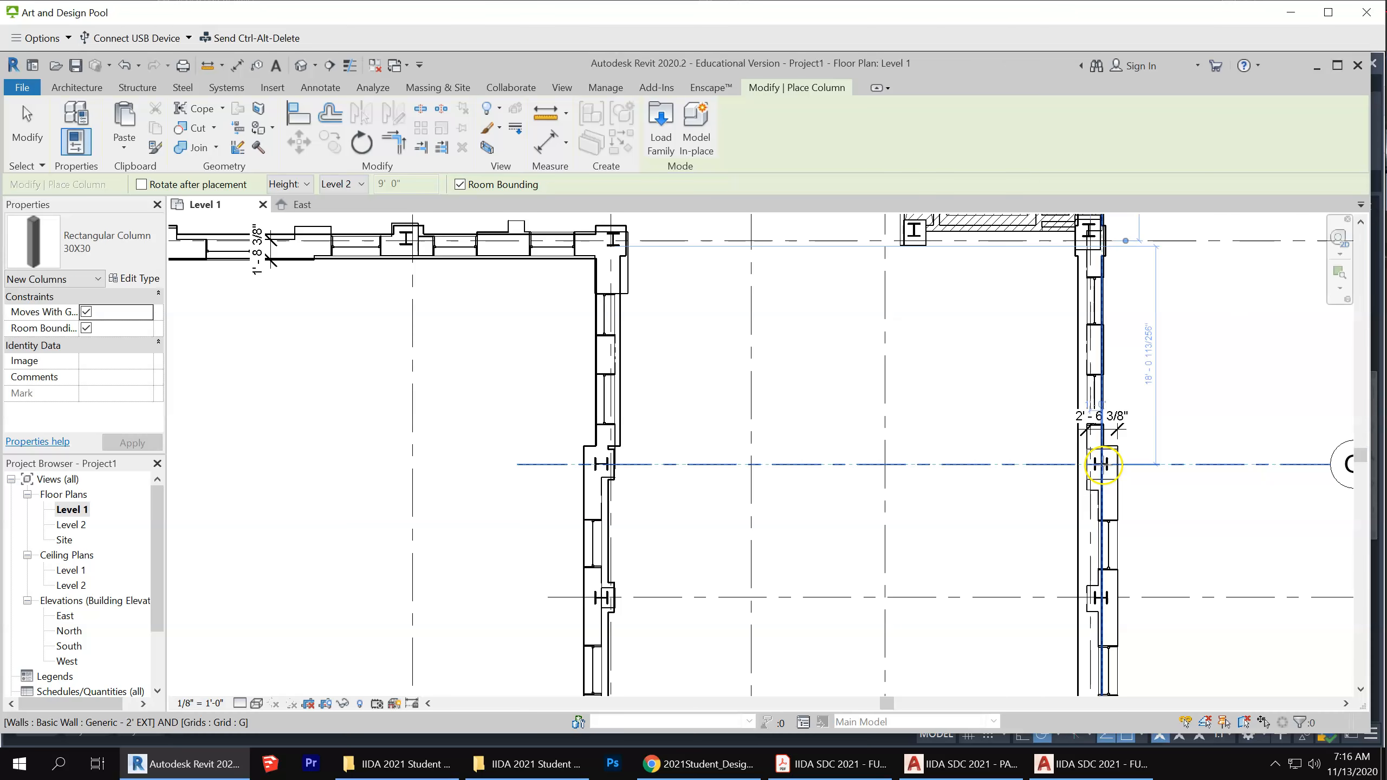
scroll(1102, 464, "down", 1)
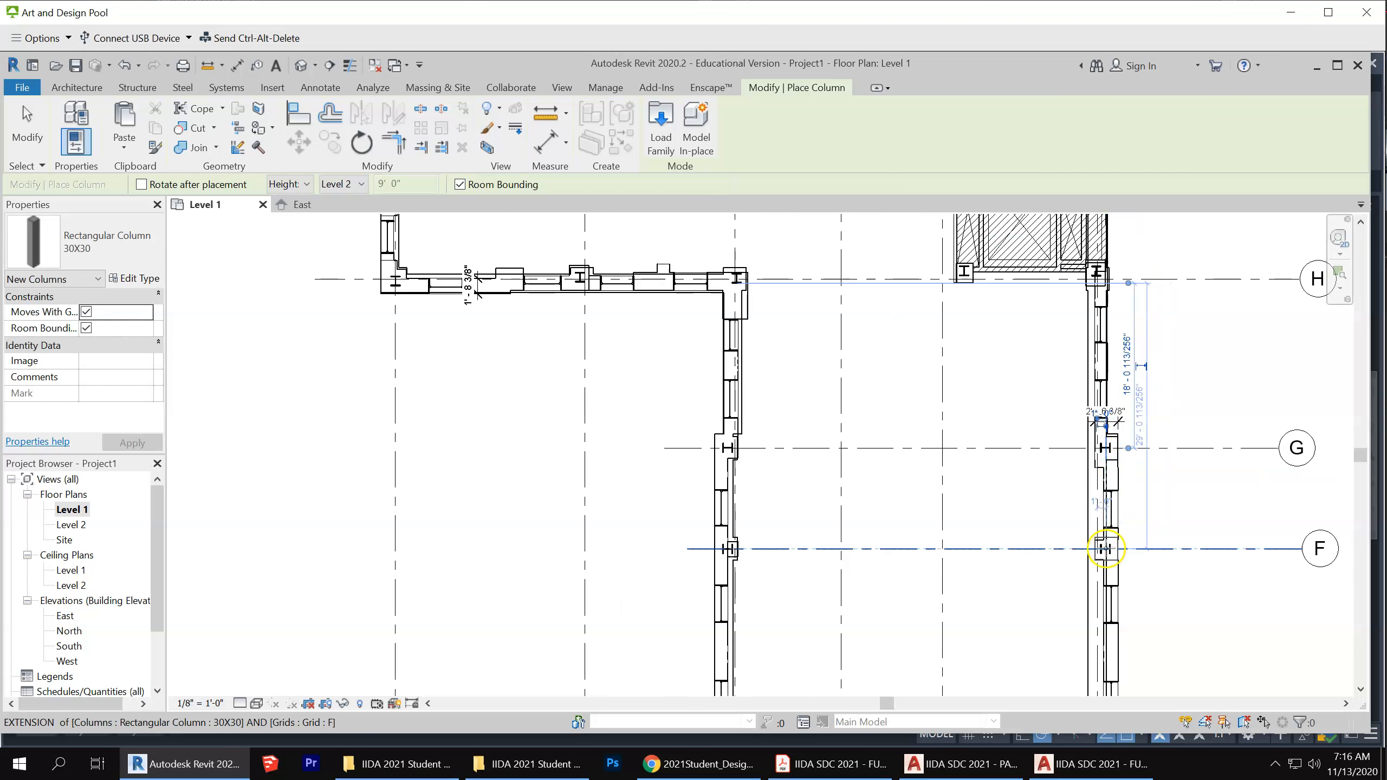
scroll(1140, 383, "down", 2)
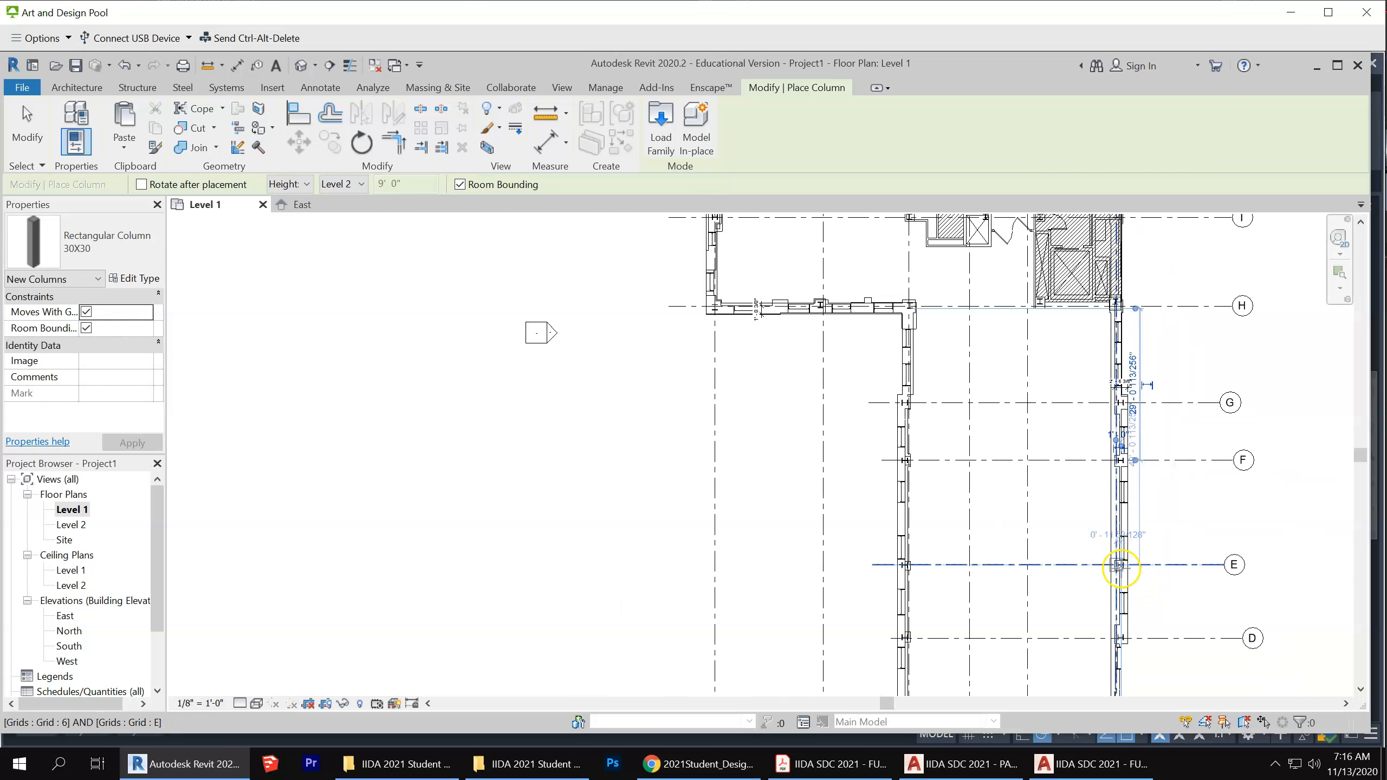
left_click(1123, 638)
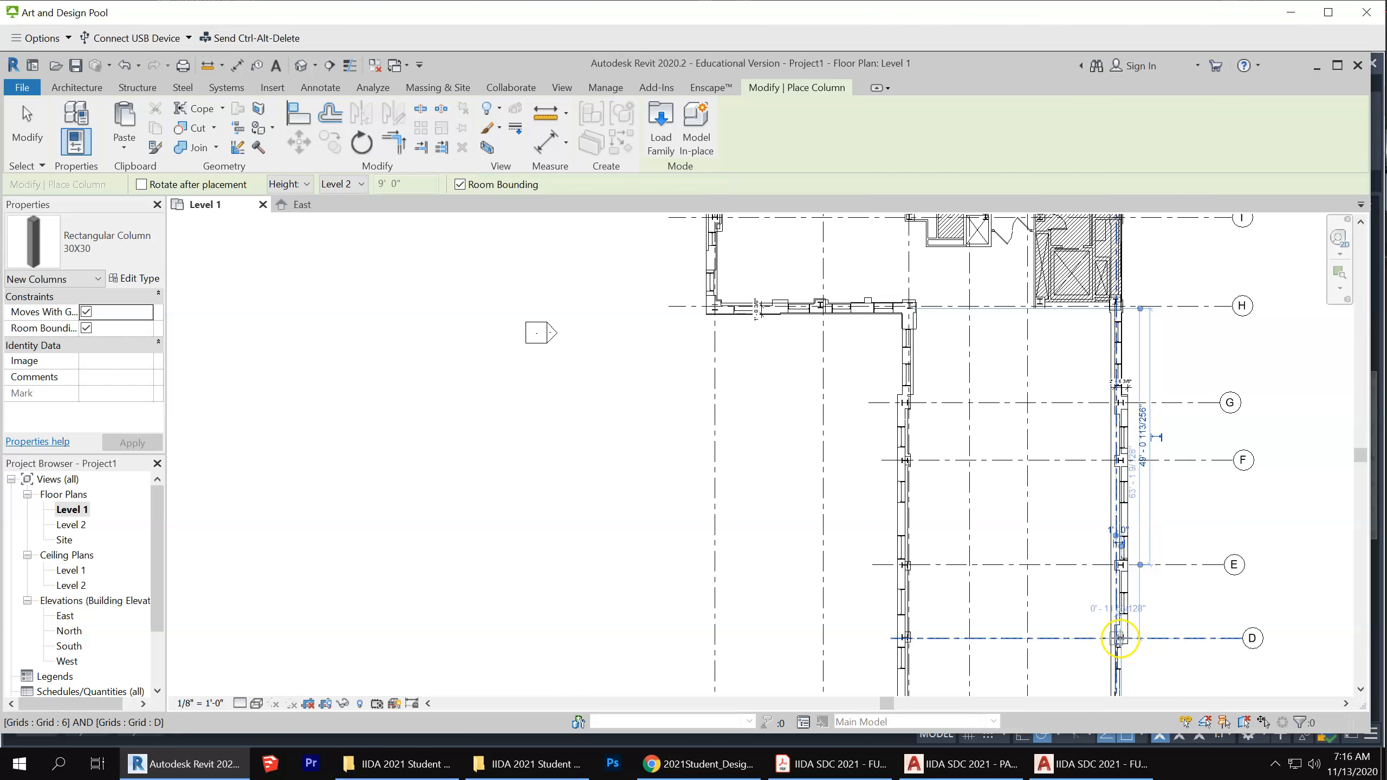
Place 30X30 columns along the grid 6 wall at grids C and B, down to the Stair C enclosure
scroll(1139, 415, "down", 2)
scroll(1125, 568, "up", 2)
scroll(1124, 565, "up", 2)
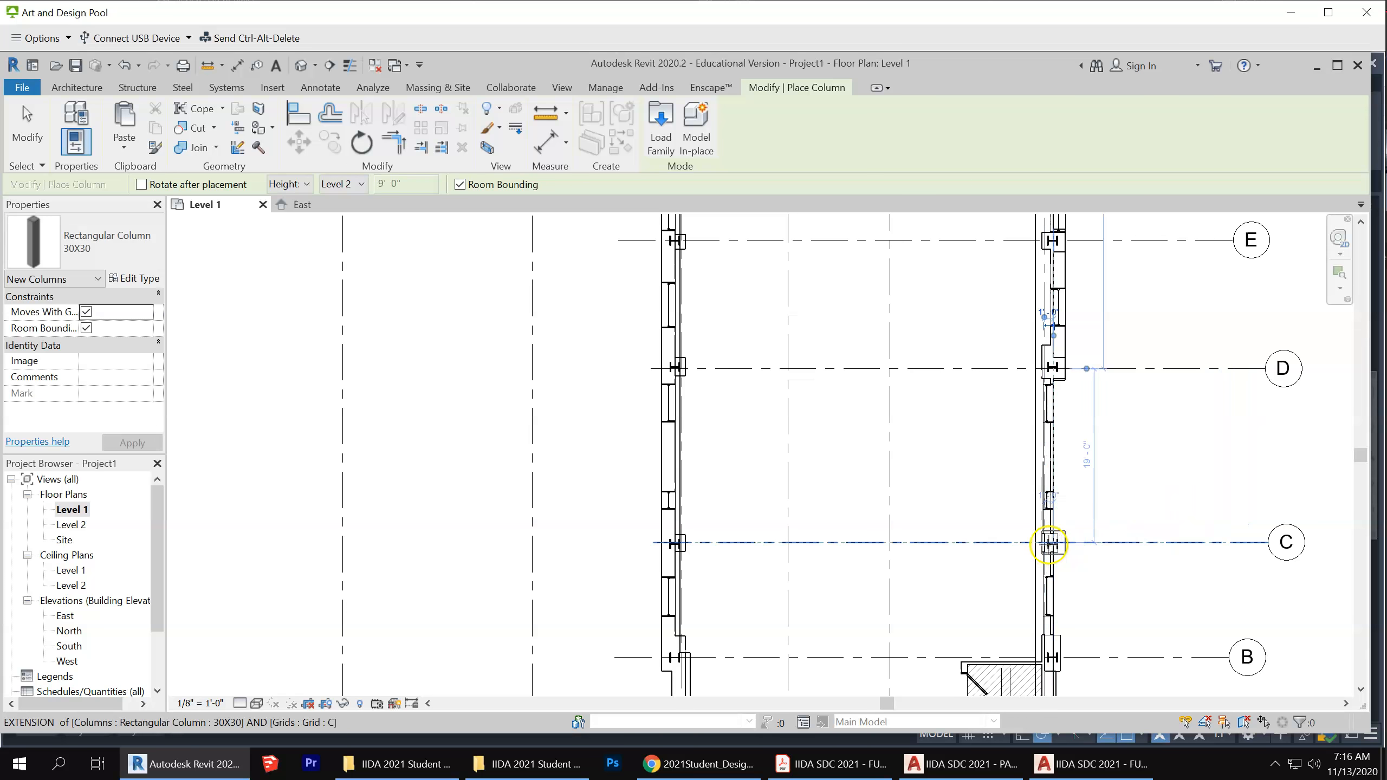
left_click(1049, 543)
scroll(1099, 285, "down", 2)
scroll(1066, 526, "up", 3)
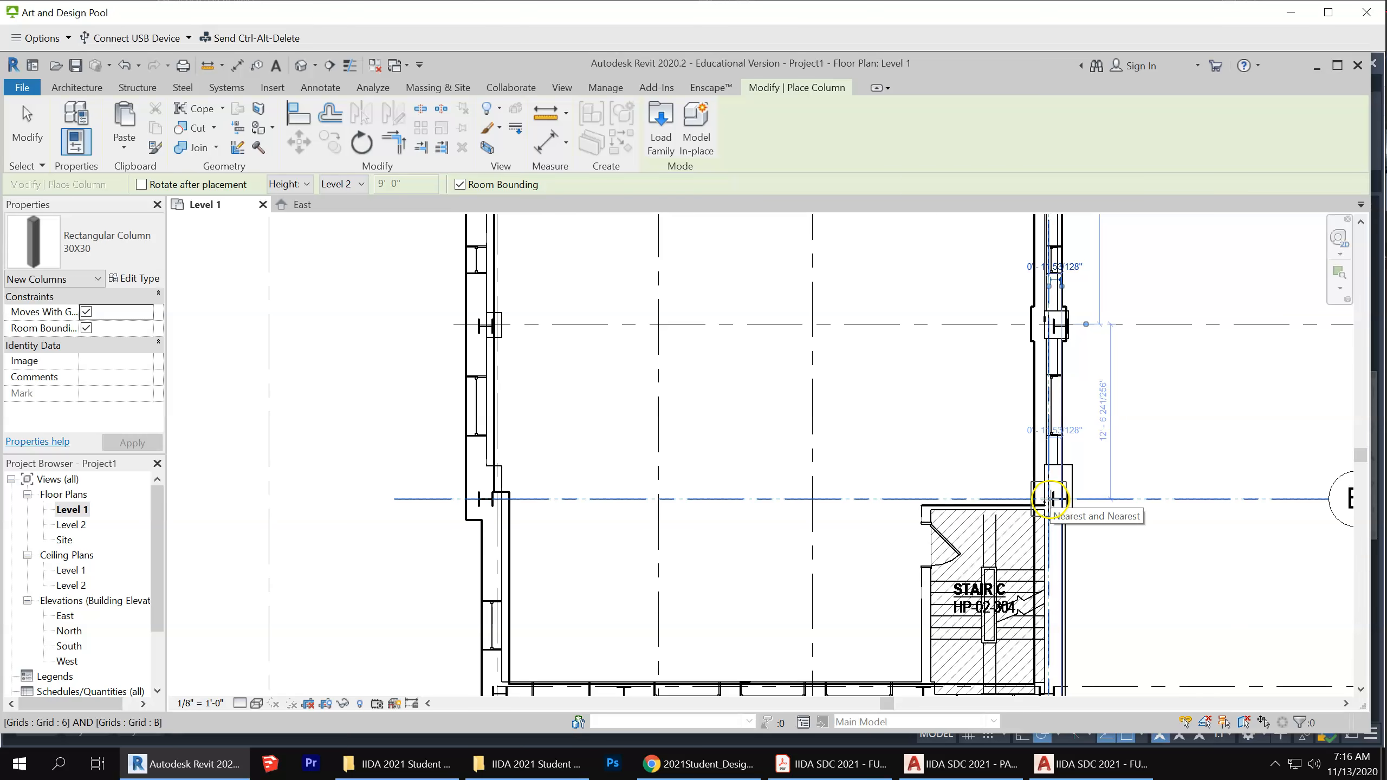
scroll(1141, 454, "down", 2)
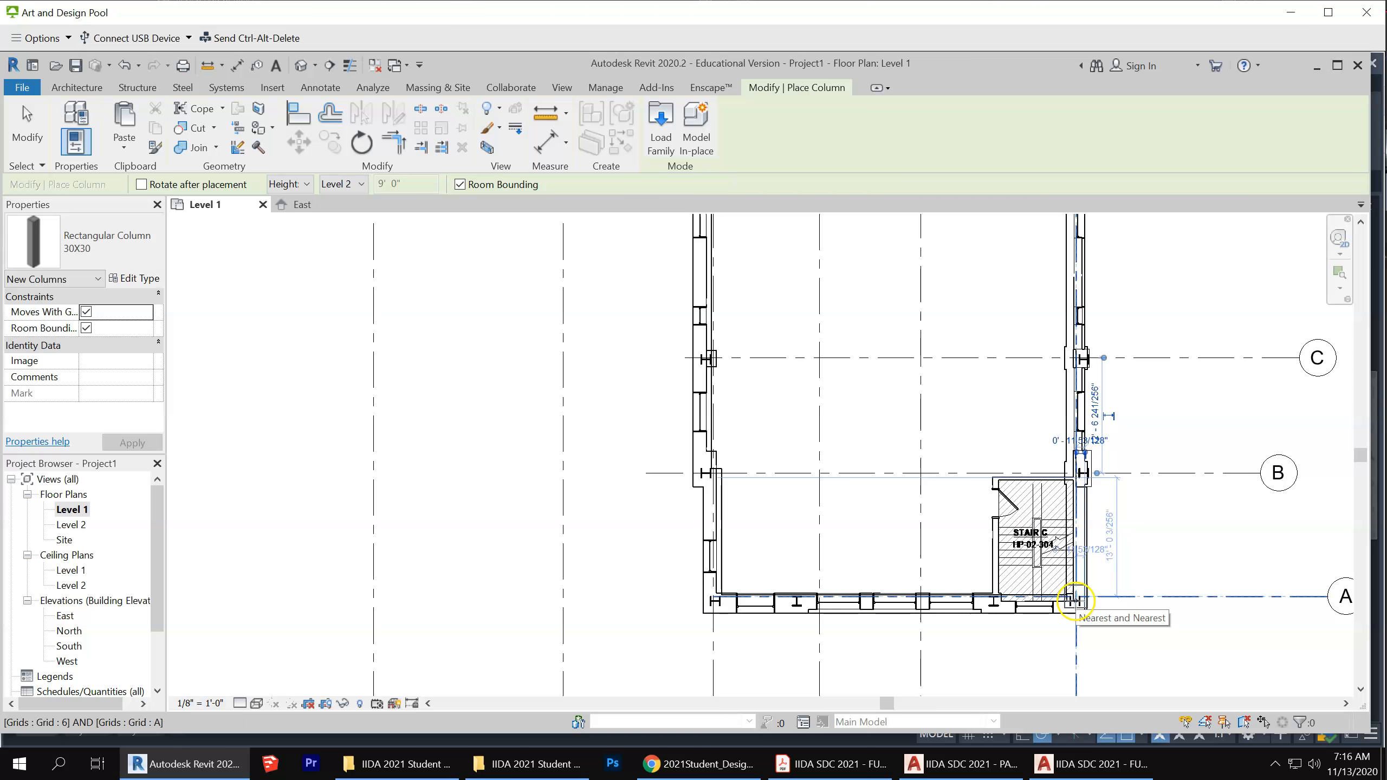
Place 30X30 columns along grid A at grids 6, 5 and 4 and at the far corner on grid 3
left_click(1077, 600)
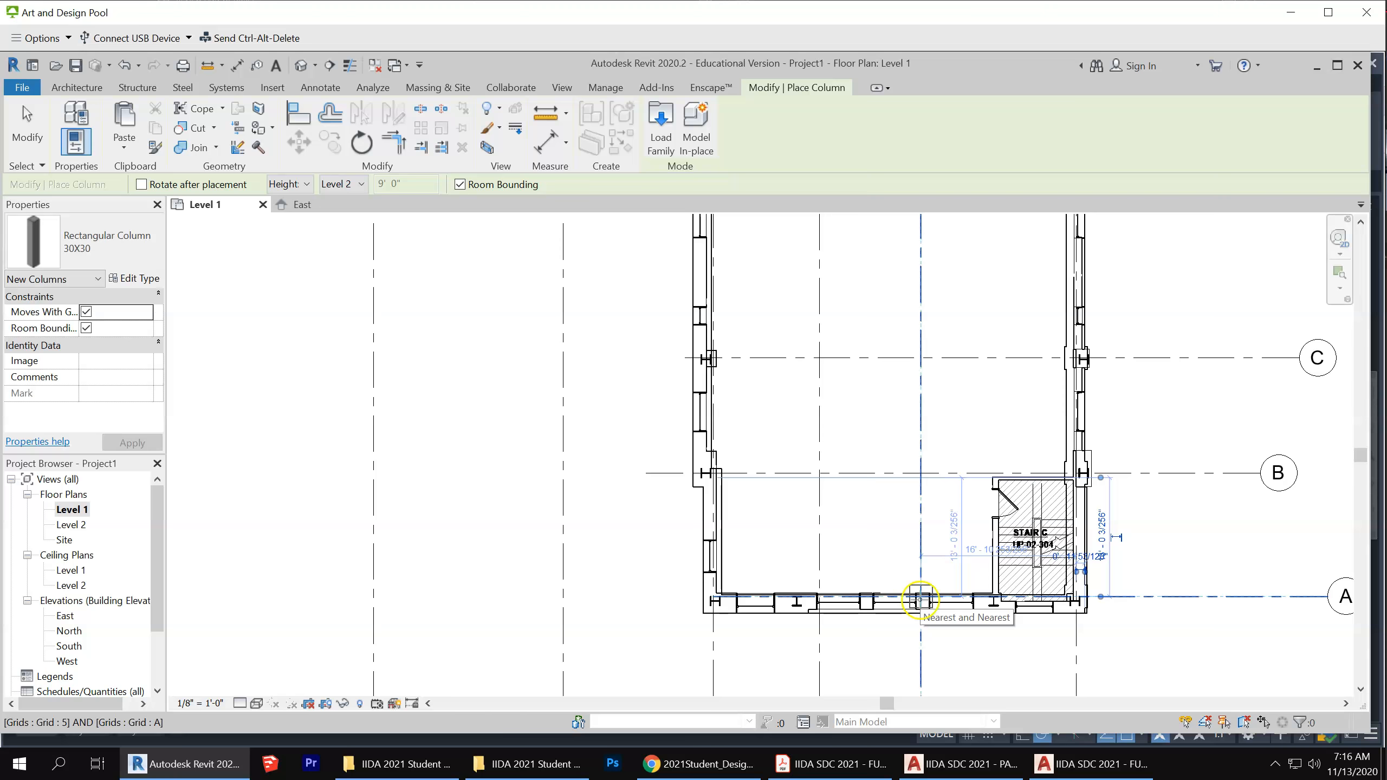
left_click(920, 600)
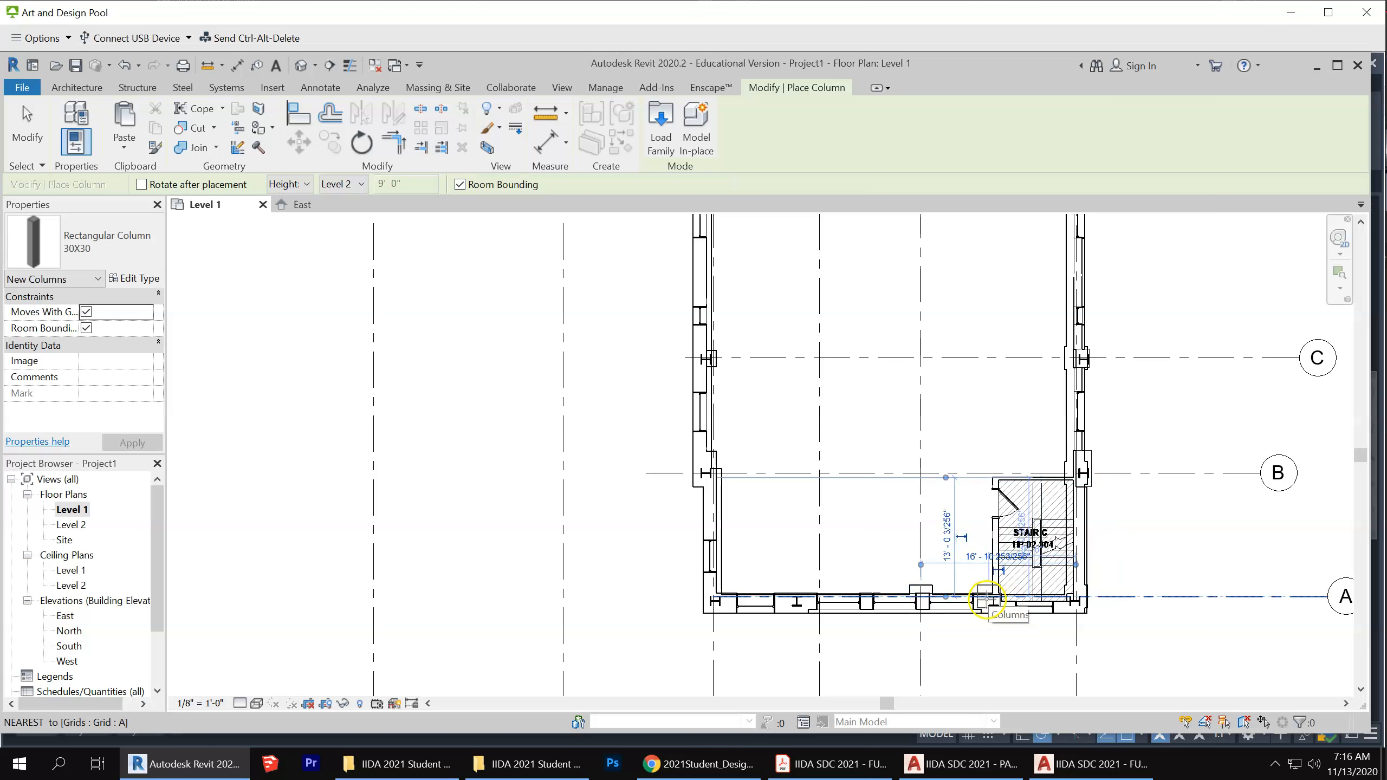
left_click(820, 596)
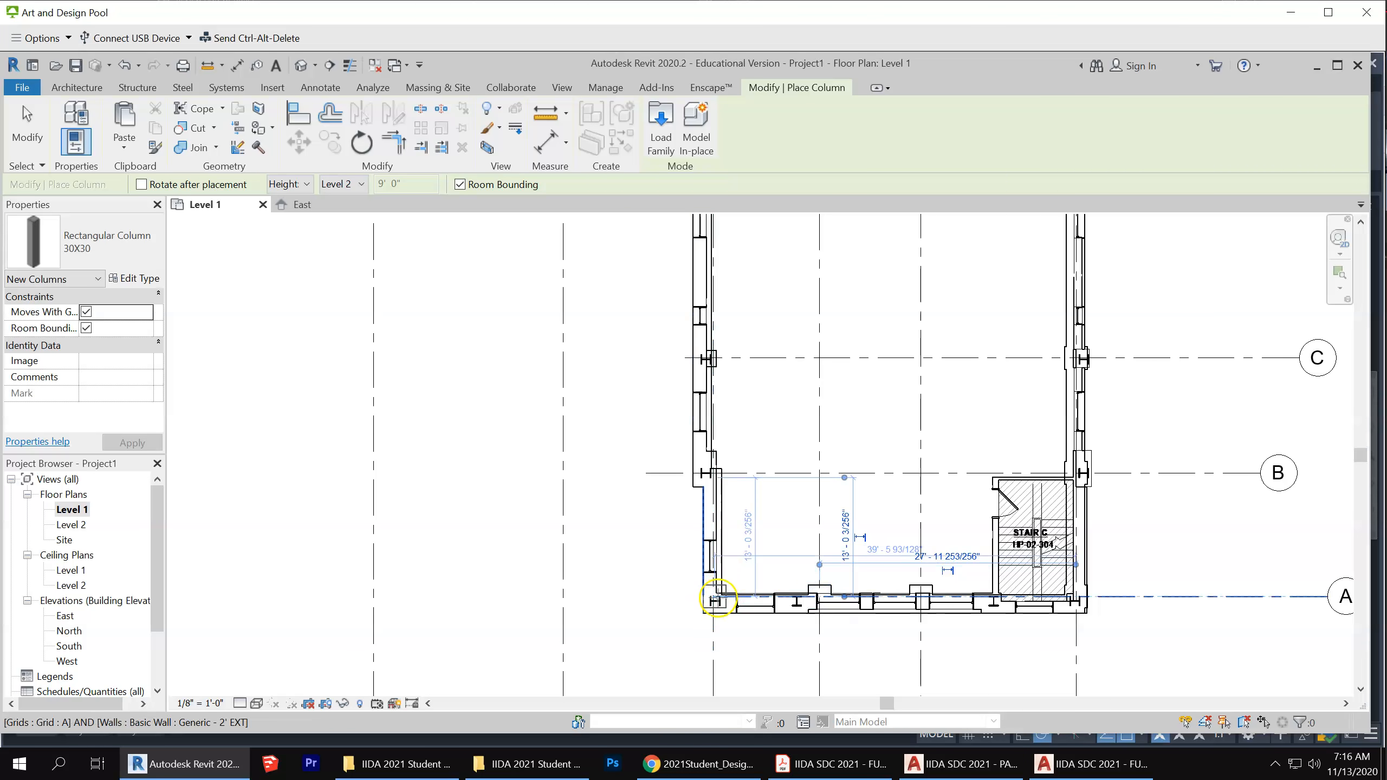
left_click(715, 601)
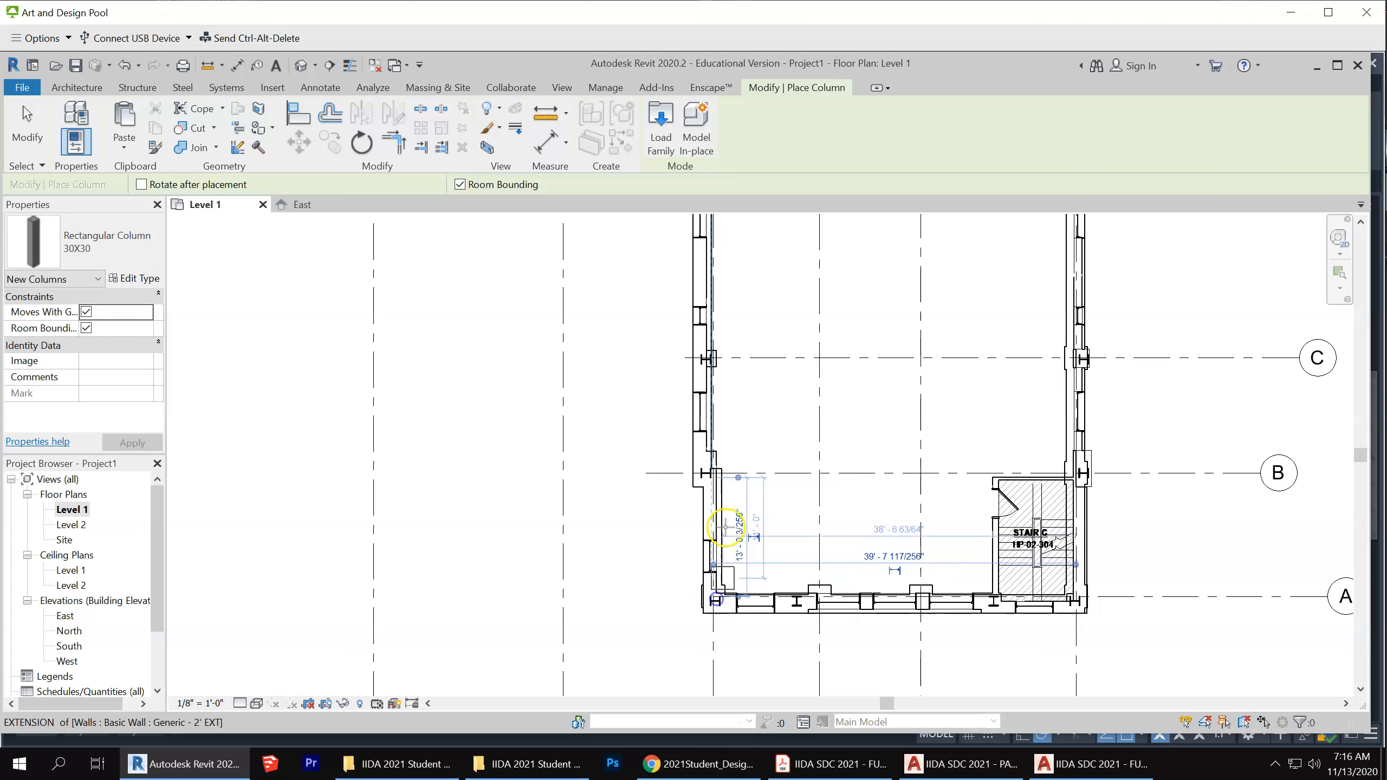
Place 30X30 columns on the grid 3 exterior wall at grids B and C
left_click(703, 473)
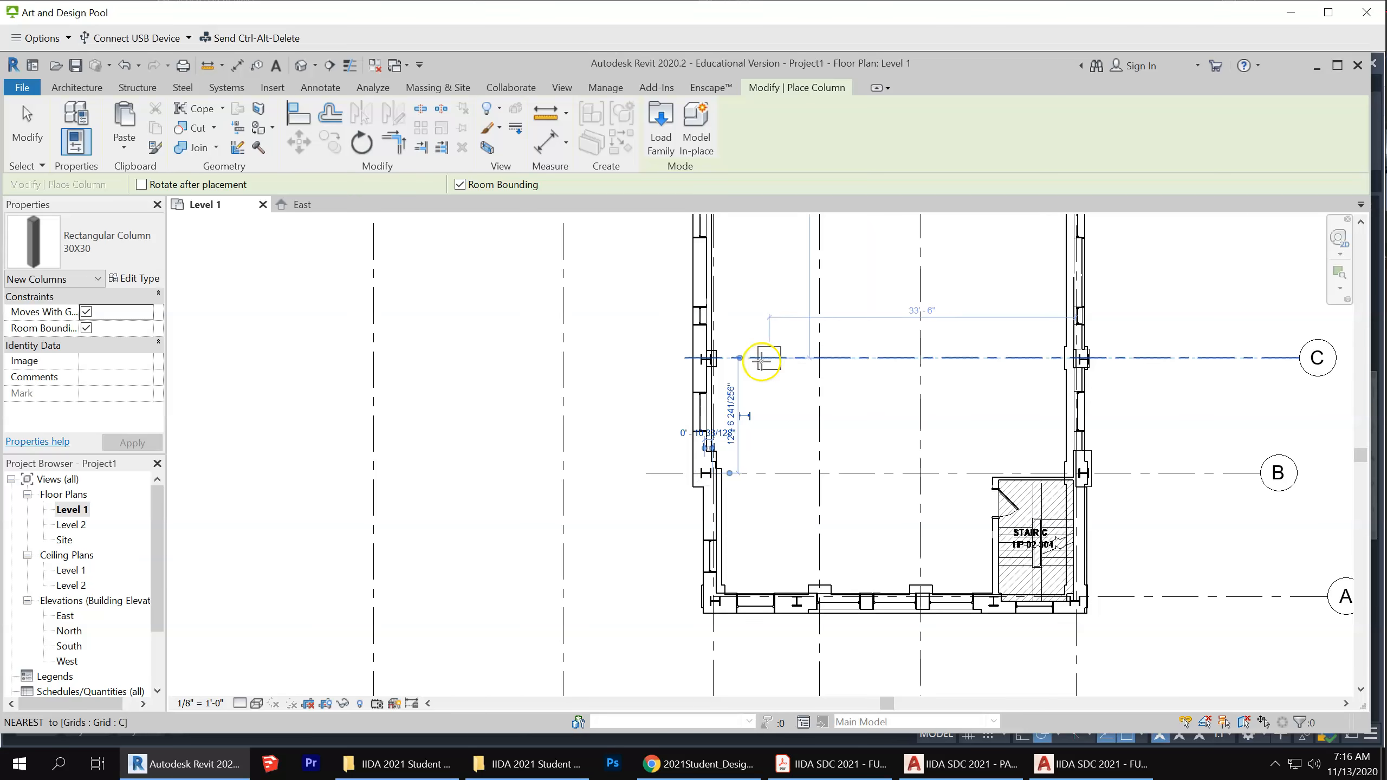
scroll(679, 338, "up", 2)
scroll(679, 337, "up", 2)
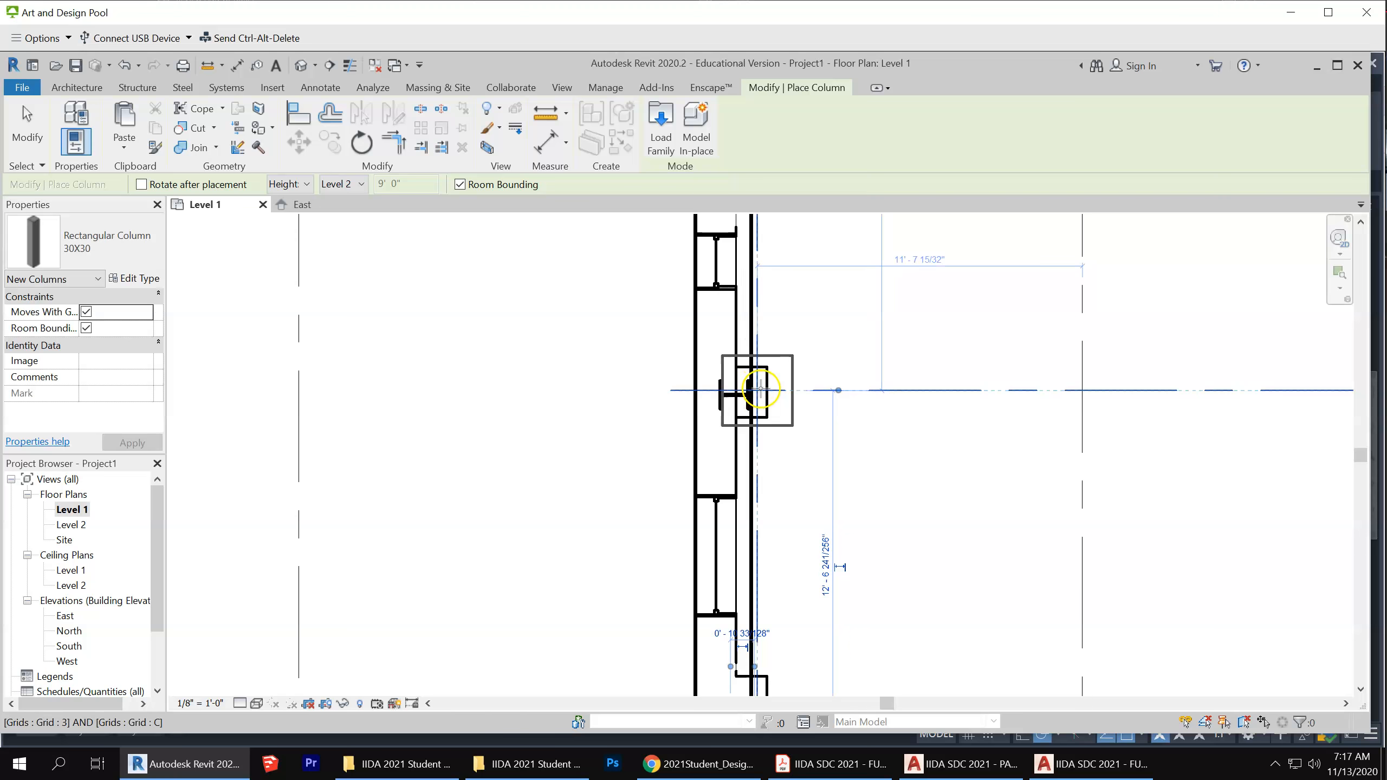
scroll(821, 598, "down", 5)
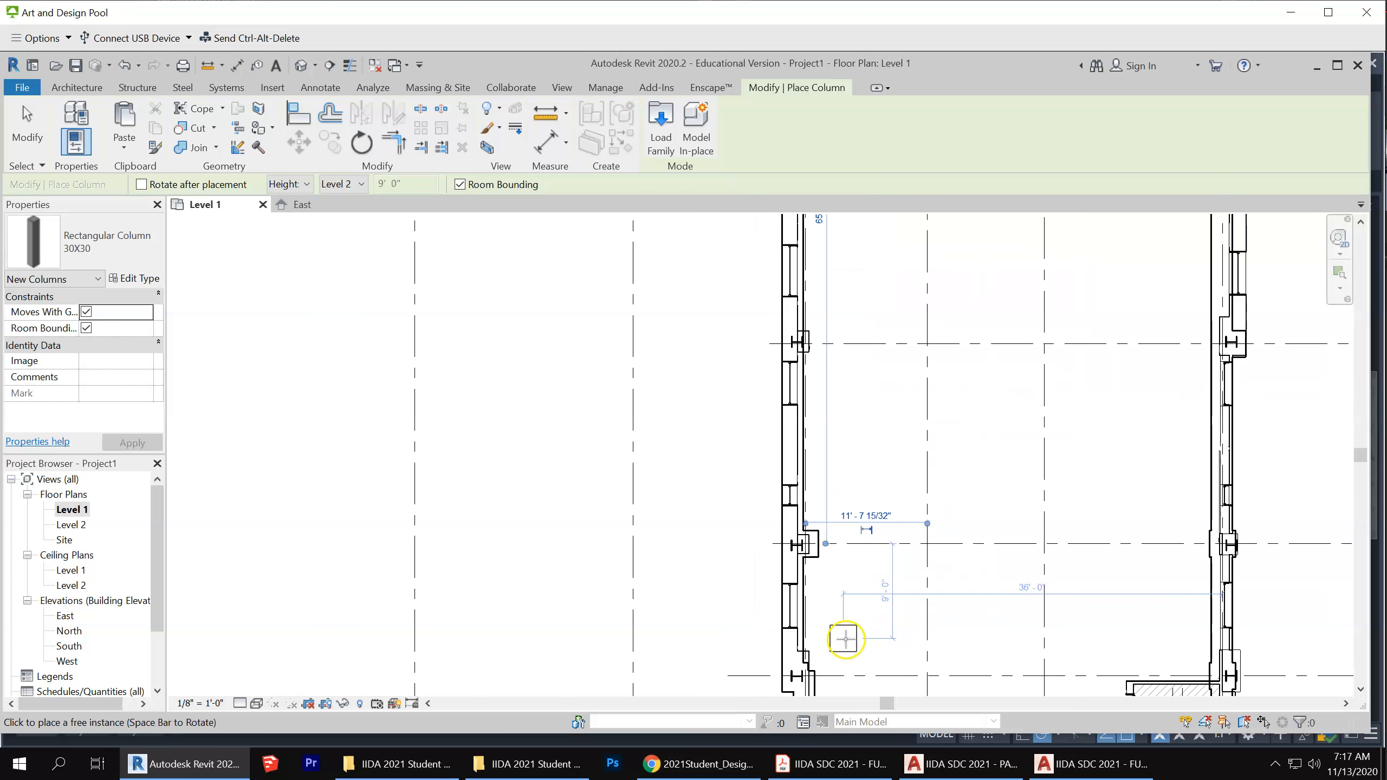
Place 30X30 columns on the grid 3 exterior wall at grids D and E
scroll(808, 415, "up", 4)
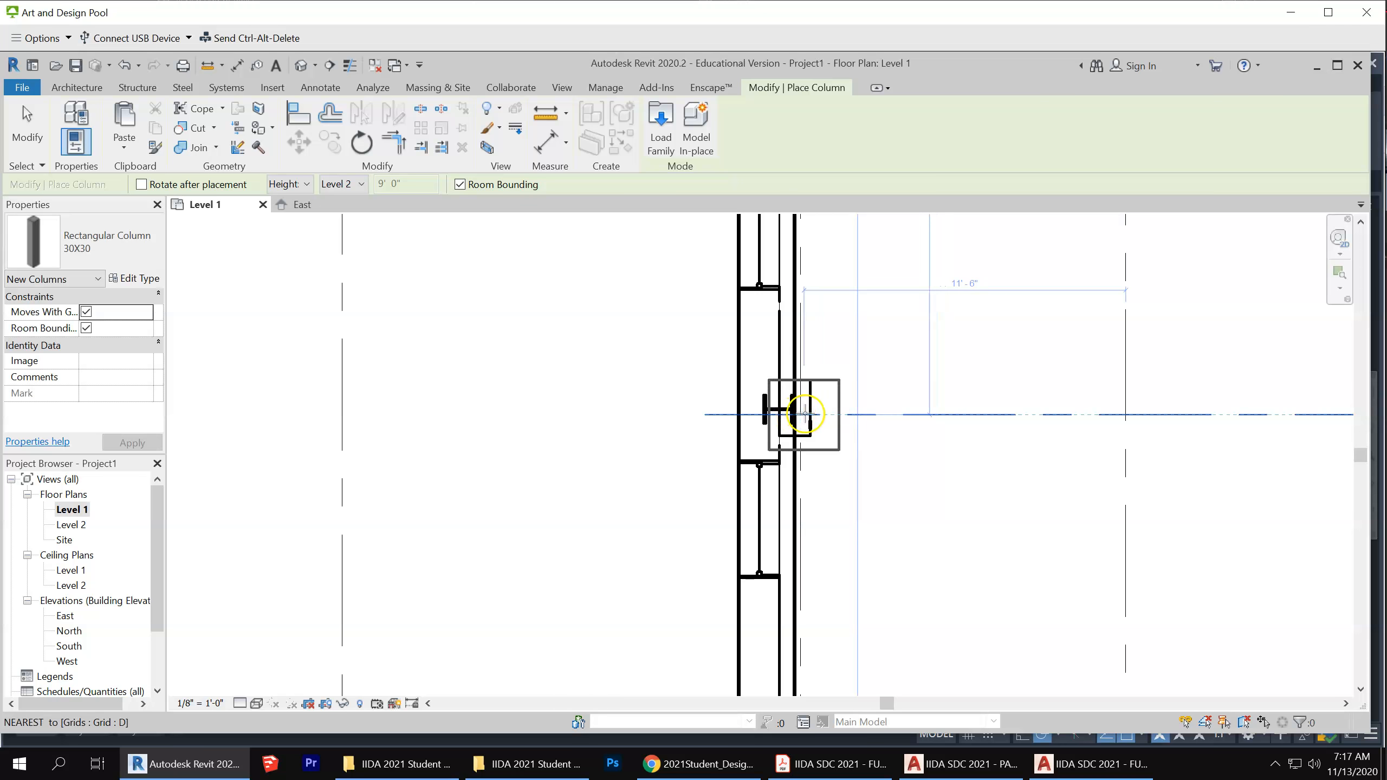
left_click(810, 415)
scroll(869, 627, "down", 5)
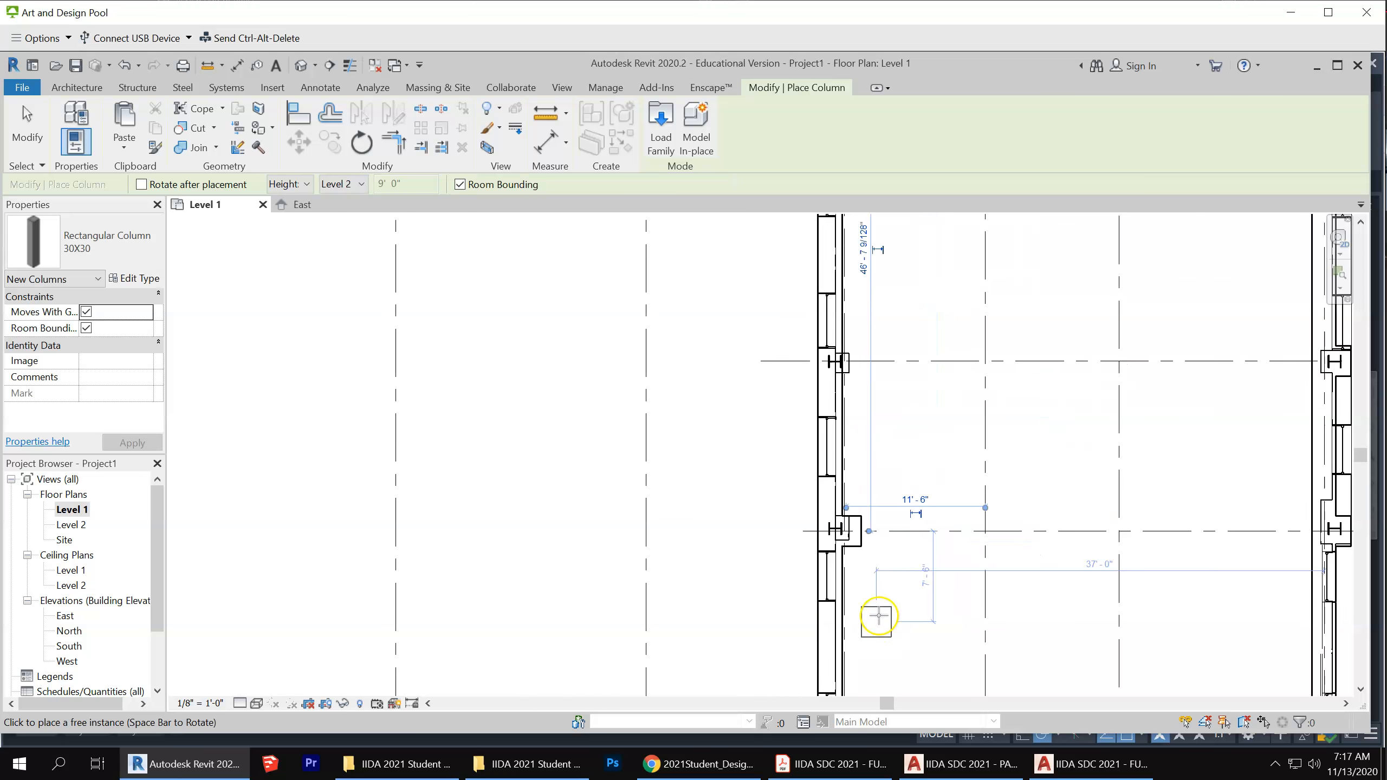
scroll(859, 402, "up", 3)
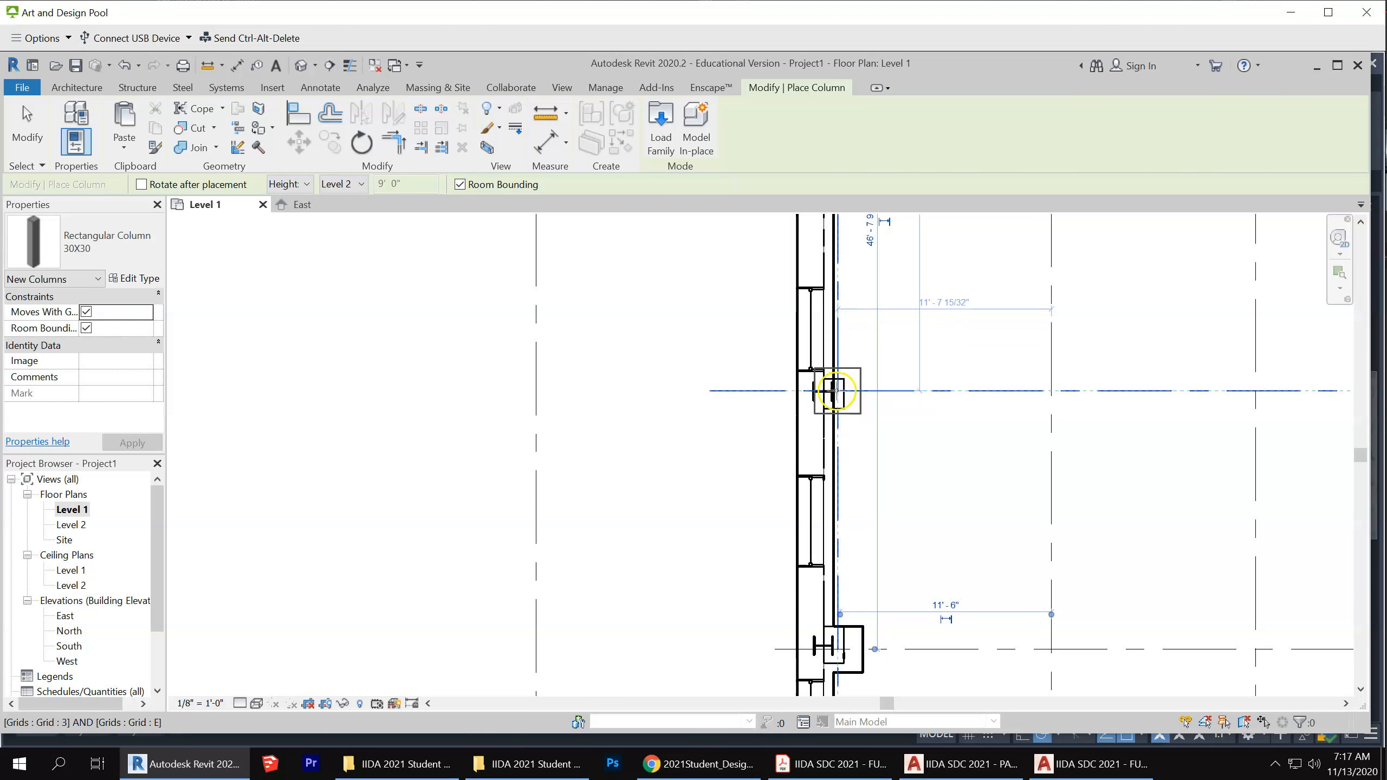
left_click(837, 390)
Place 30X30 columns on the grid 3 exterior wall at grids F and G
scroll(892, 471, "down", 4)
scroll(863, 361, "up", 2)
scroll(862, 353, "up", 3)
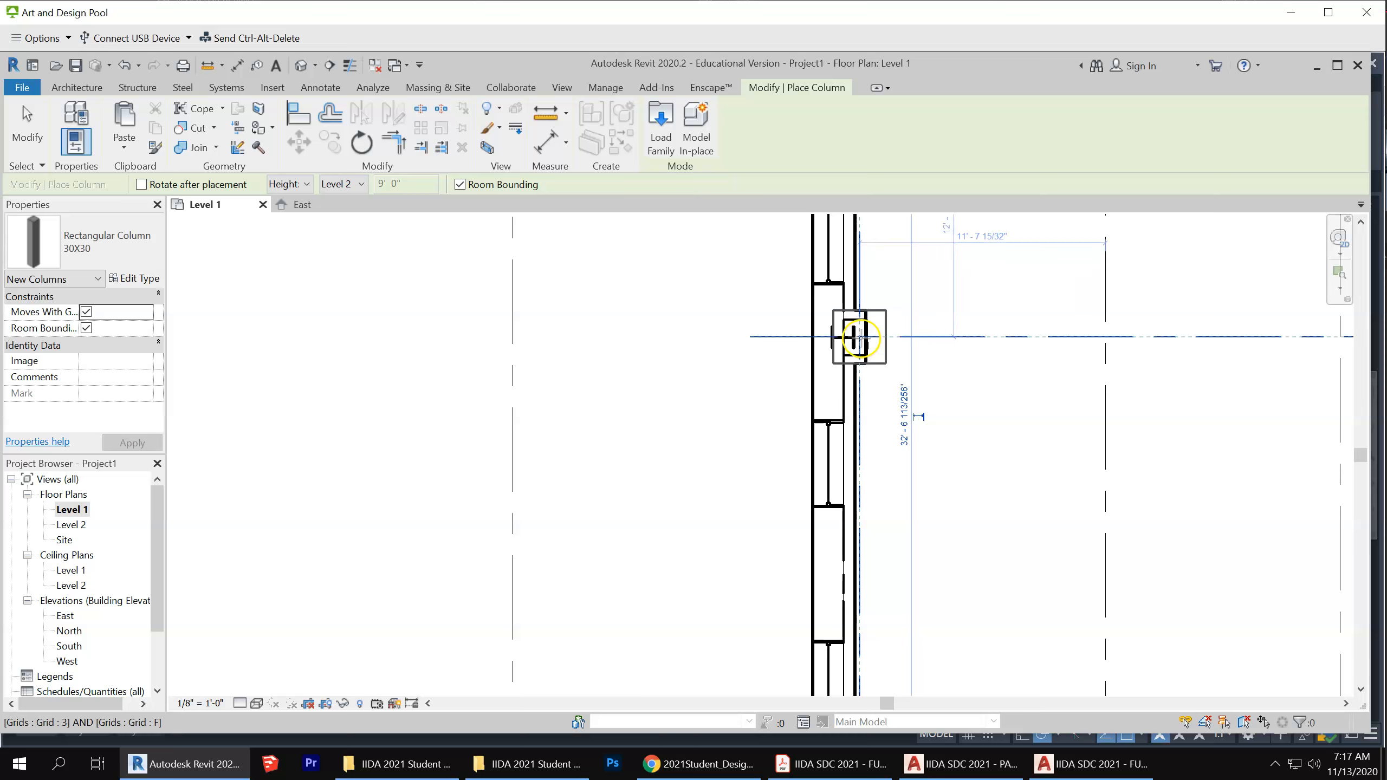
left_click(859, 336)
scroll(898, 566, "down", 3)
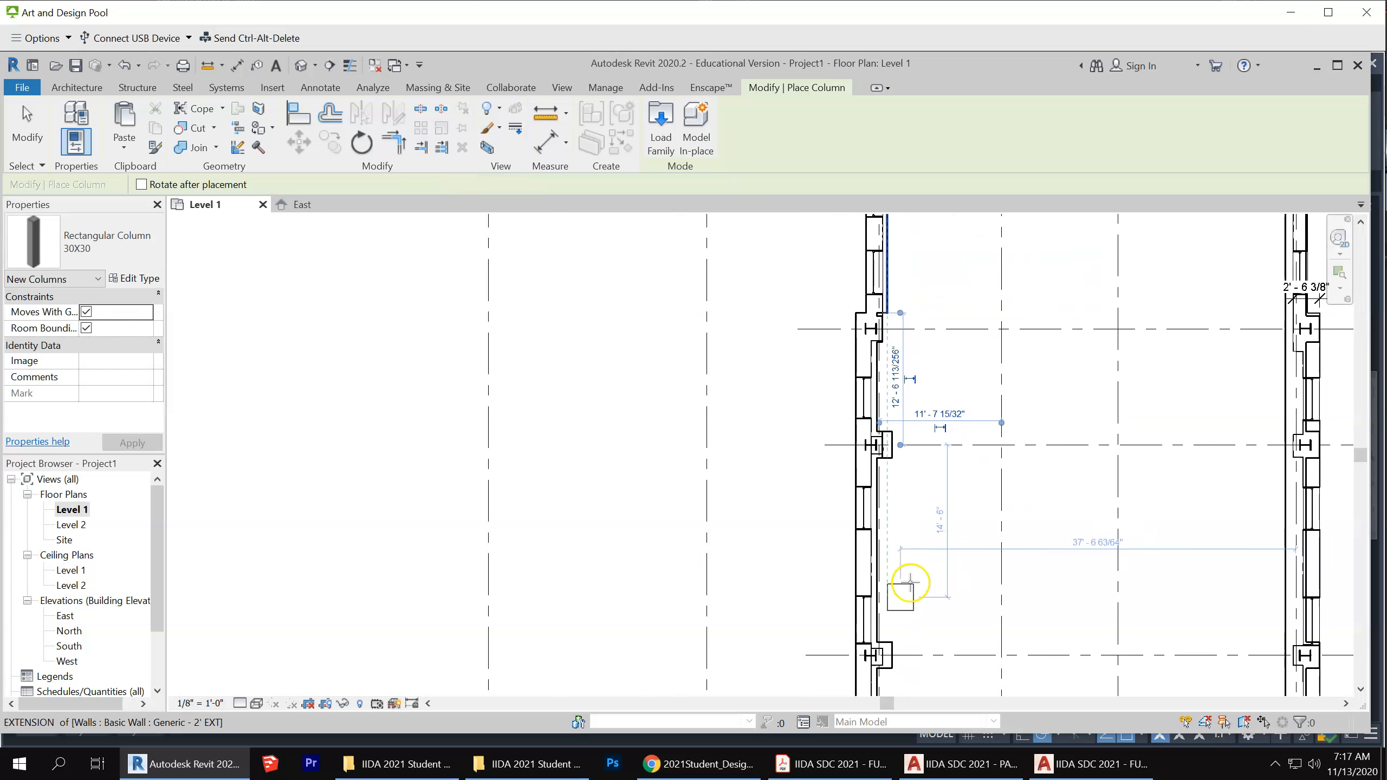
scroll(917, 328, "up", 4)
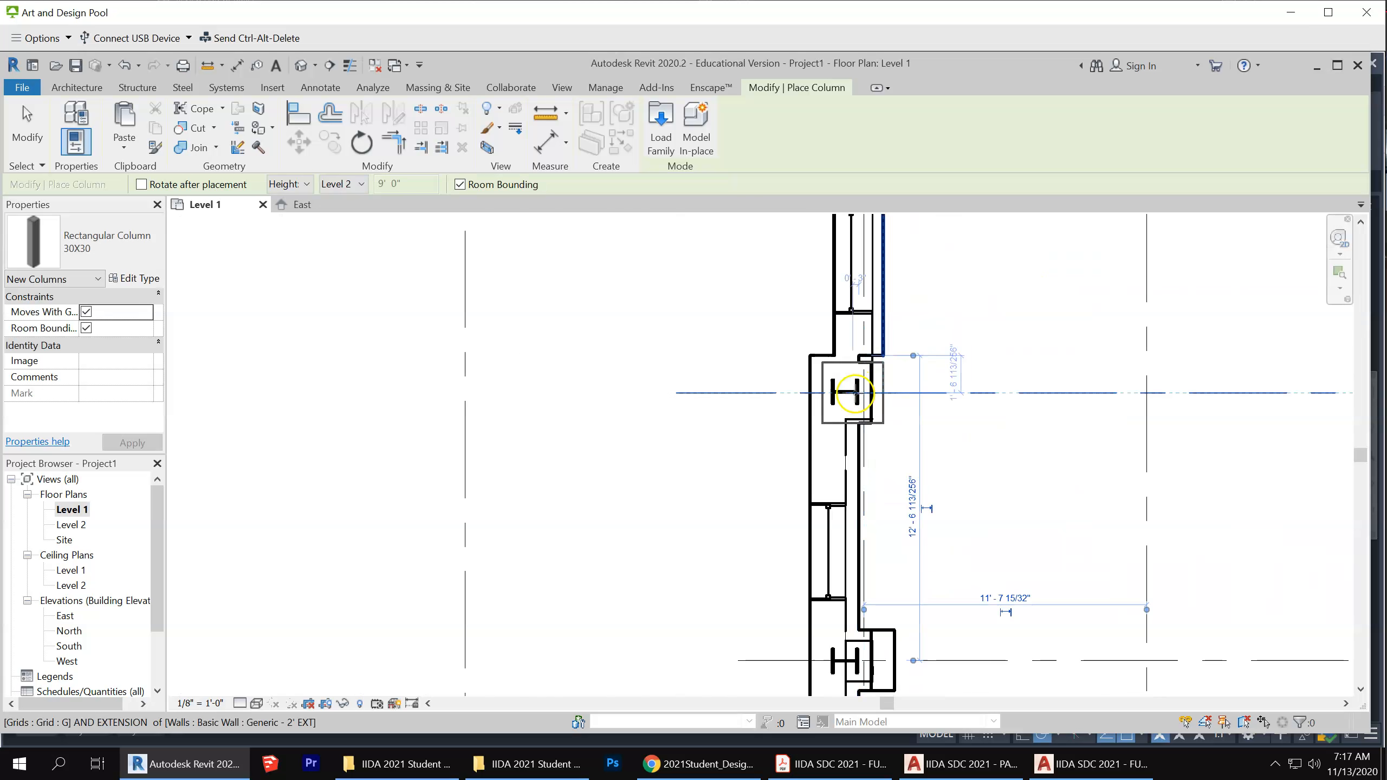
left_click(865, 391)
Place a 30X30 column at the inner wall corner where grids 3 and H meet, and finish placing columns
scroll(885, 546, "down", 3)
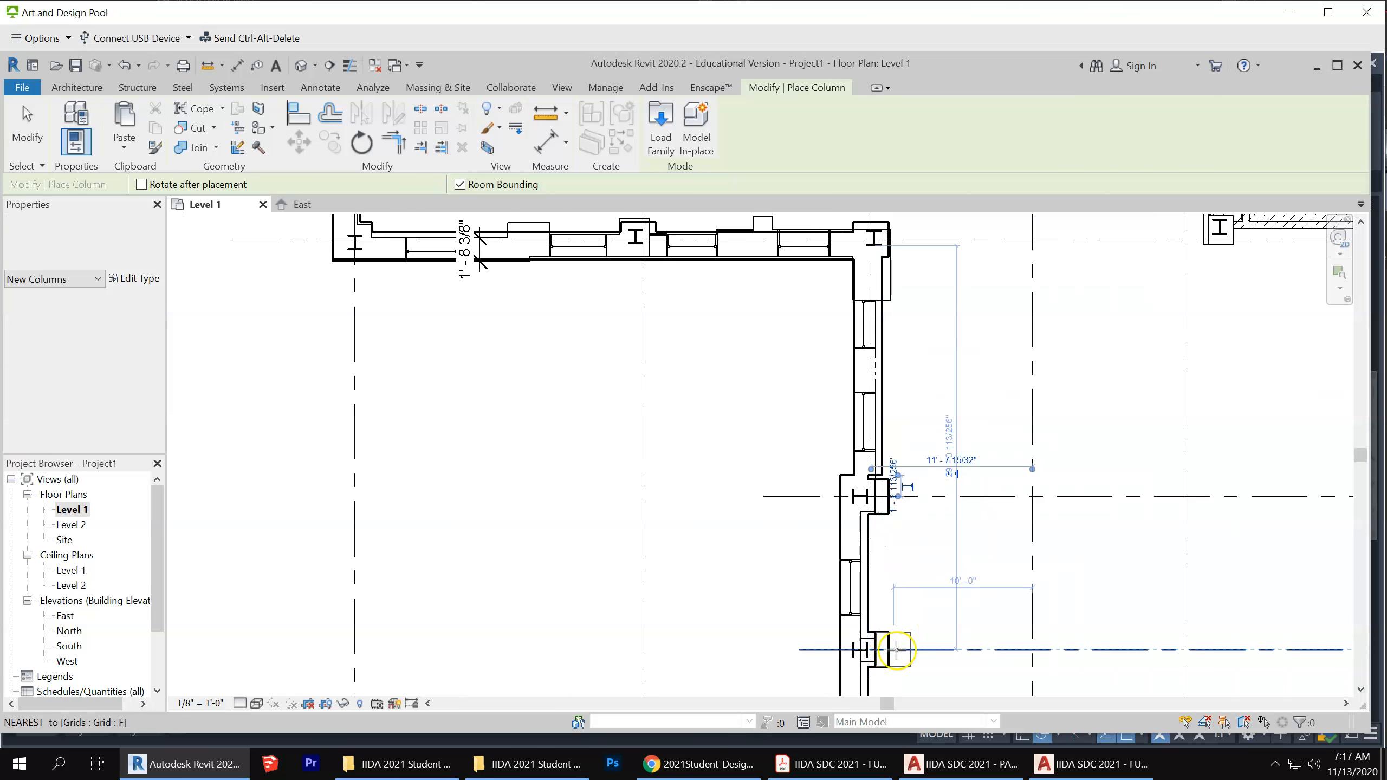
scroll(876, 360, "up", 2)
scroll(876, 360, "up", 2)
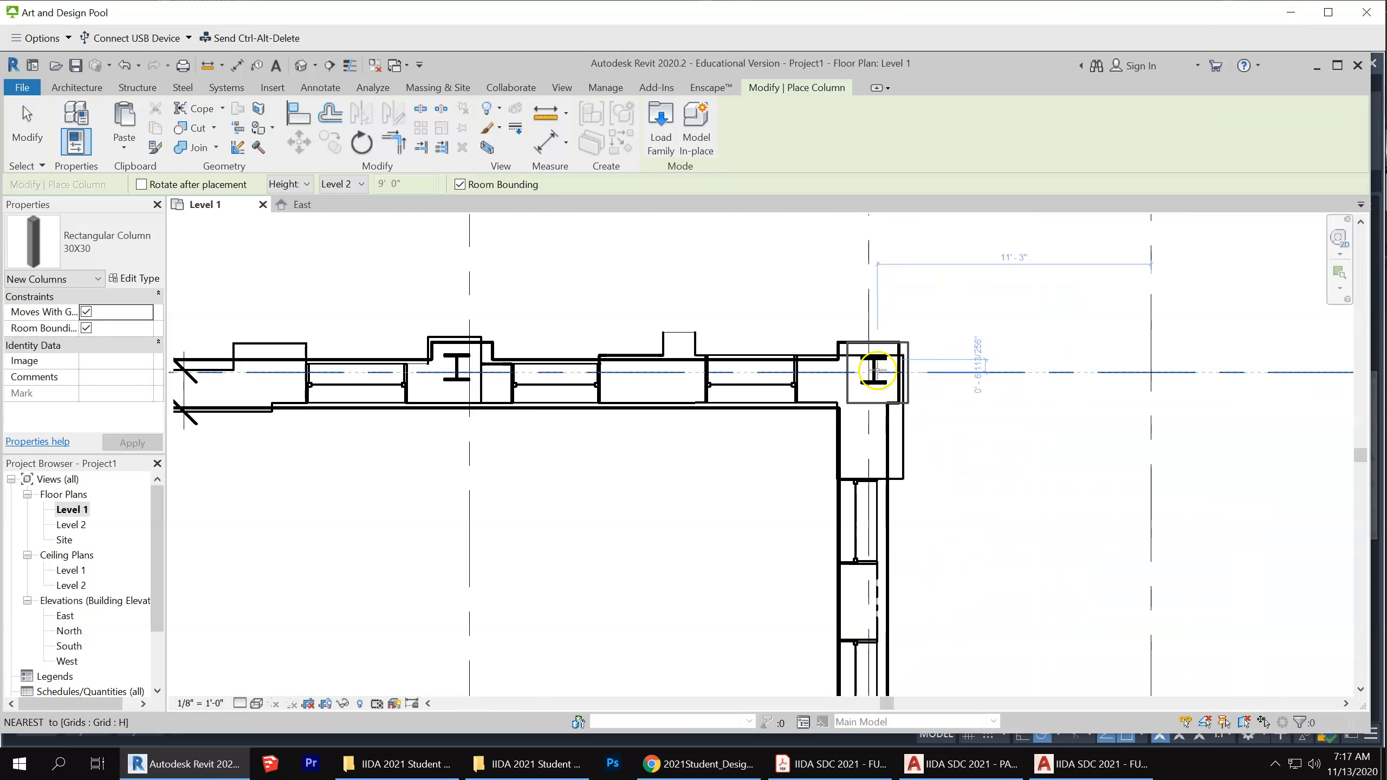
left_click(868, 372)
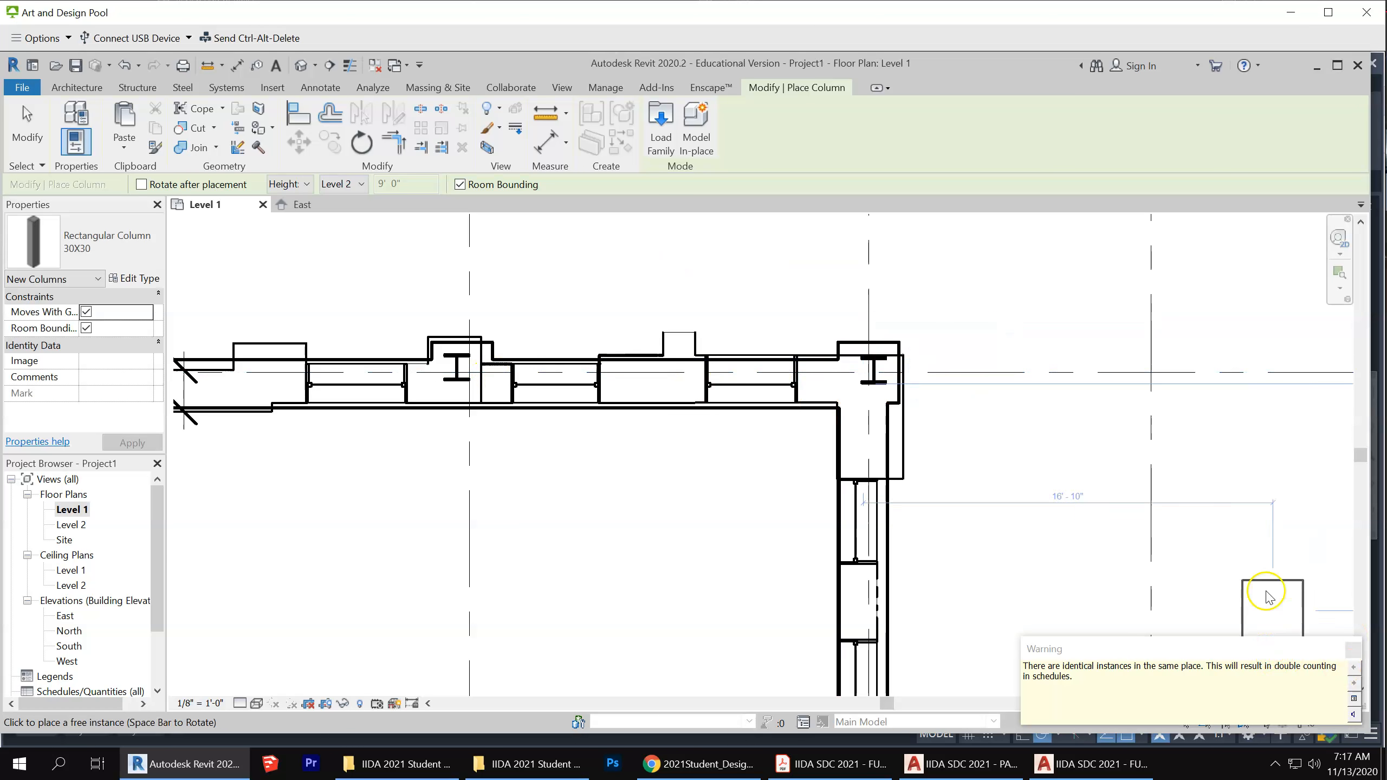
key("Escape")
key("Escape")
Open the default 3D view of the building
scroll(896, 386, "down", 3)
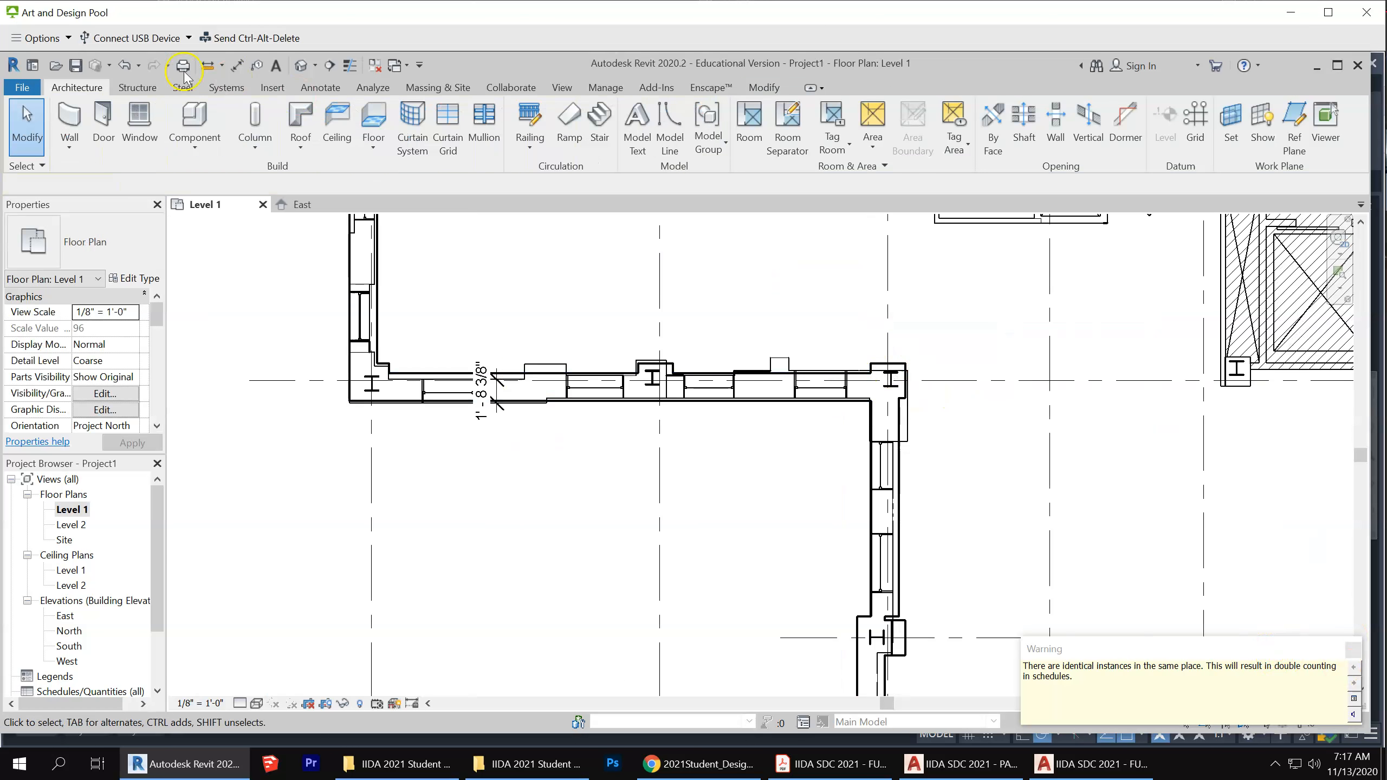
left_click(301, 66)
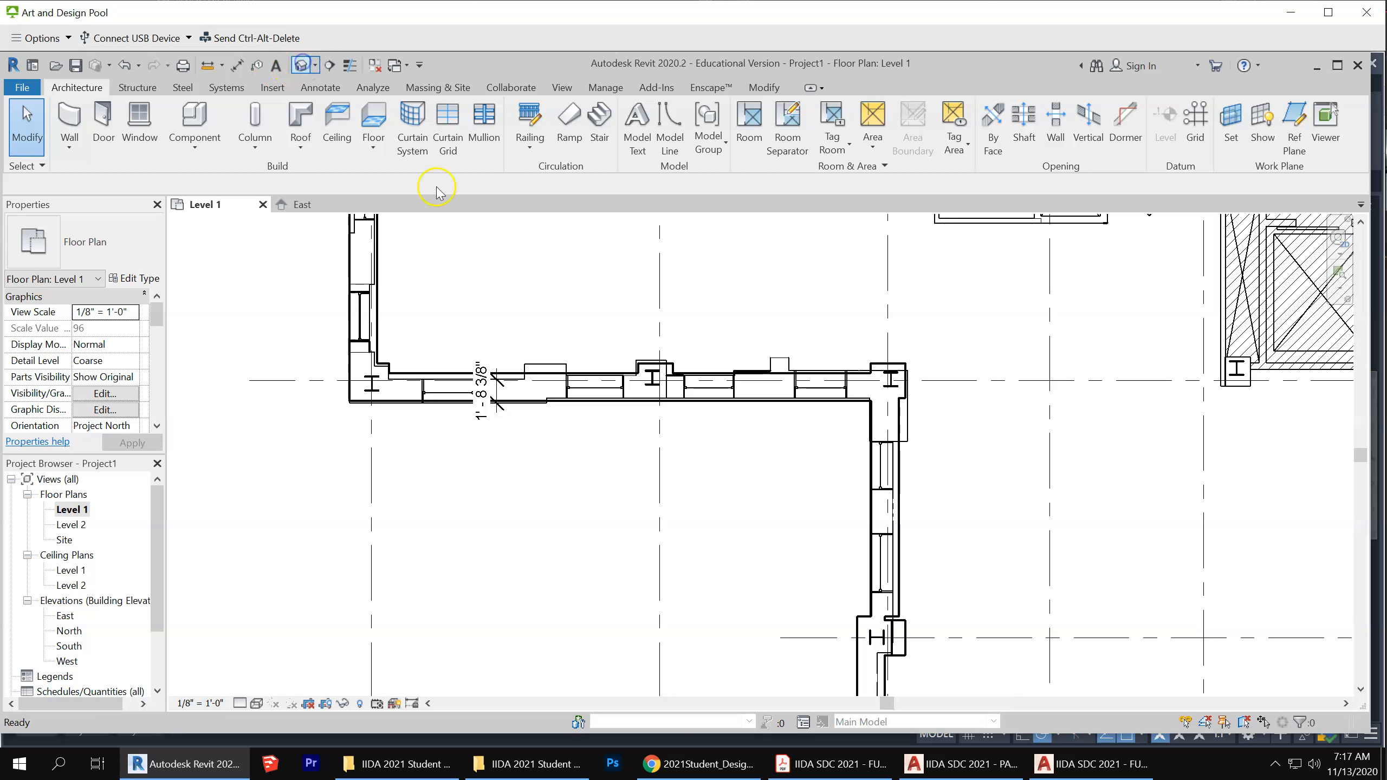
scroll(852, 566, "up", 2)
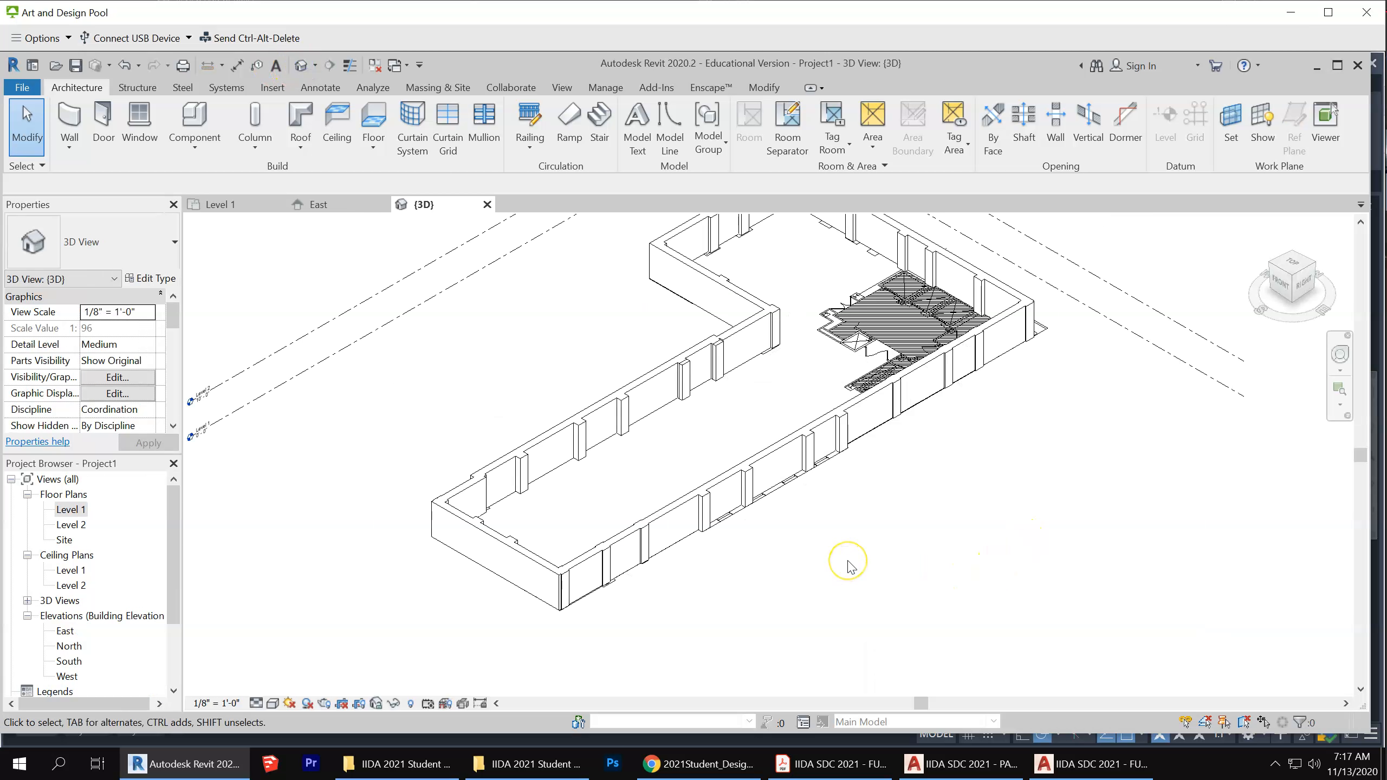
scroll(850, 566, "down", 1)
scroll(744, 570, "up", 4)
scroll(814, 593, "down", 3)
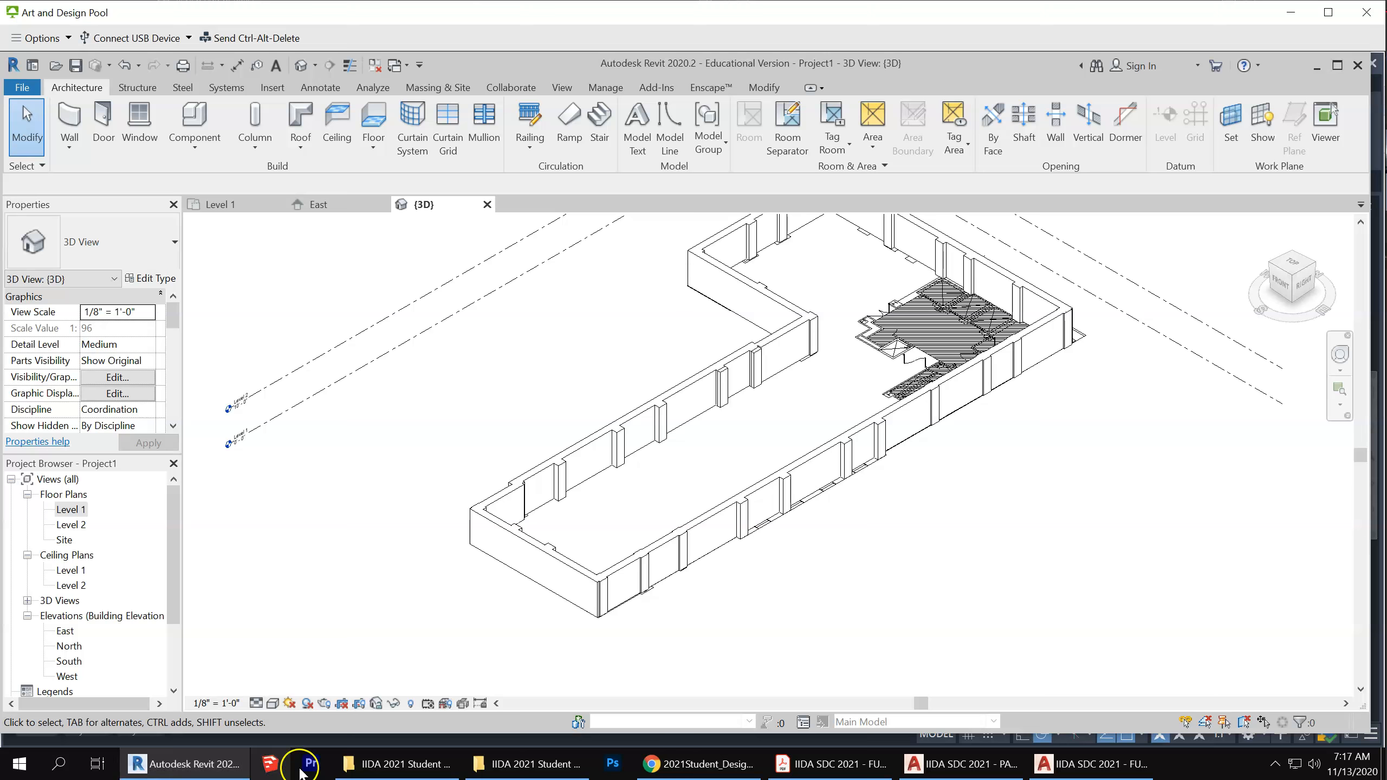
Switch to the 2021Student_Design_Brief PDF in Chrome and look through its last pages for floor plan and height requirements
mouse_move(592, 765)
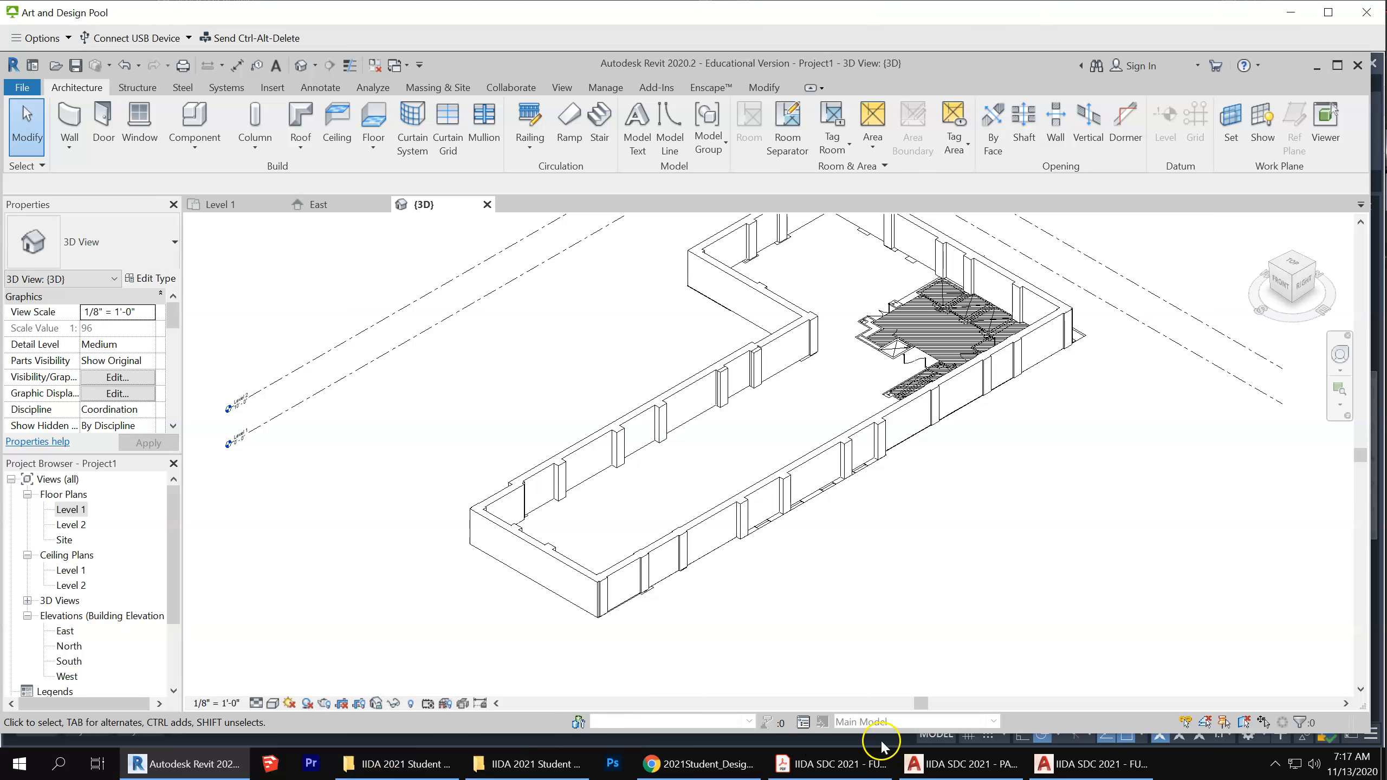
left_click(705, 766)
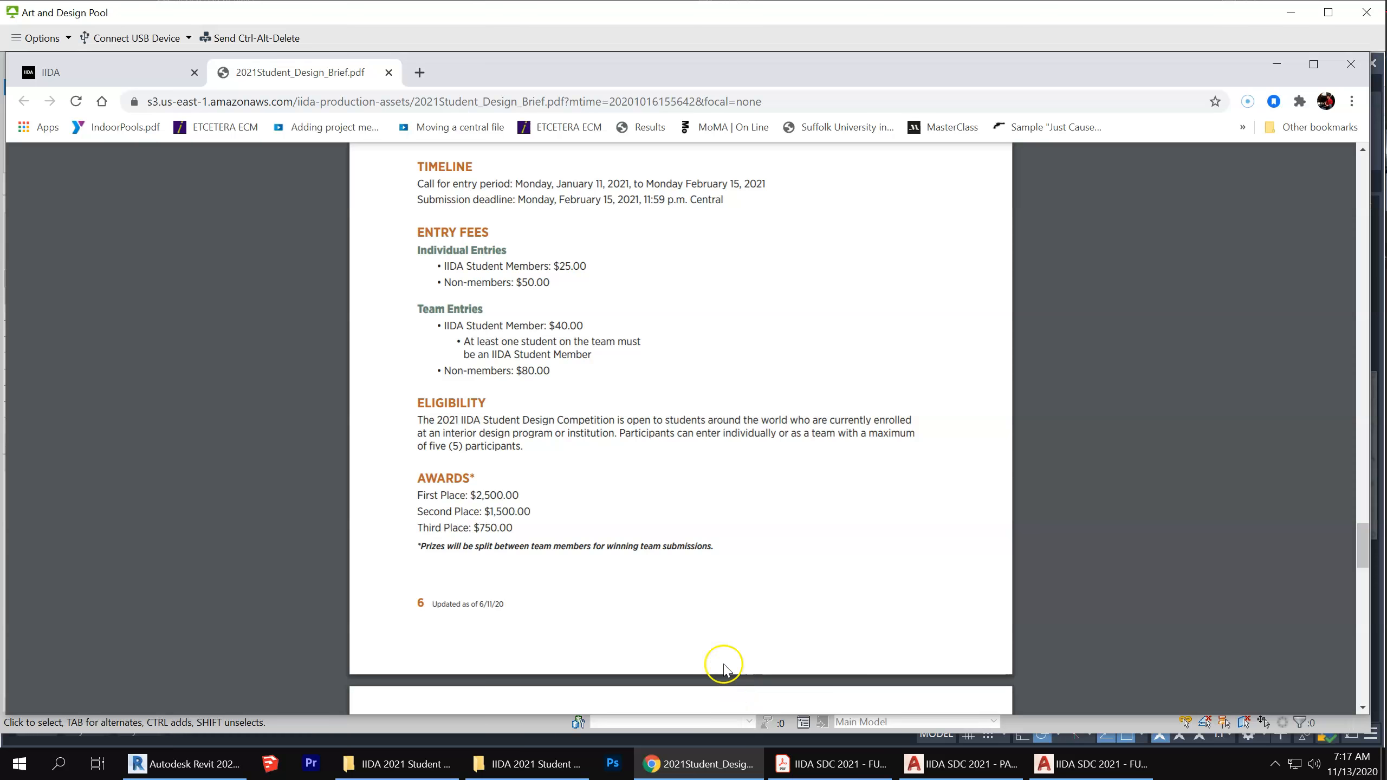
scroll(754, 449, "down", 10)
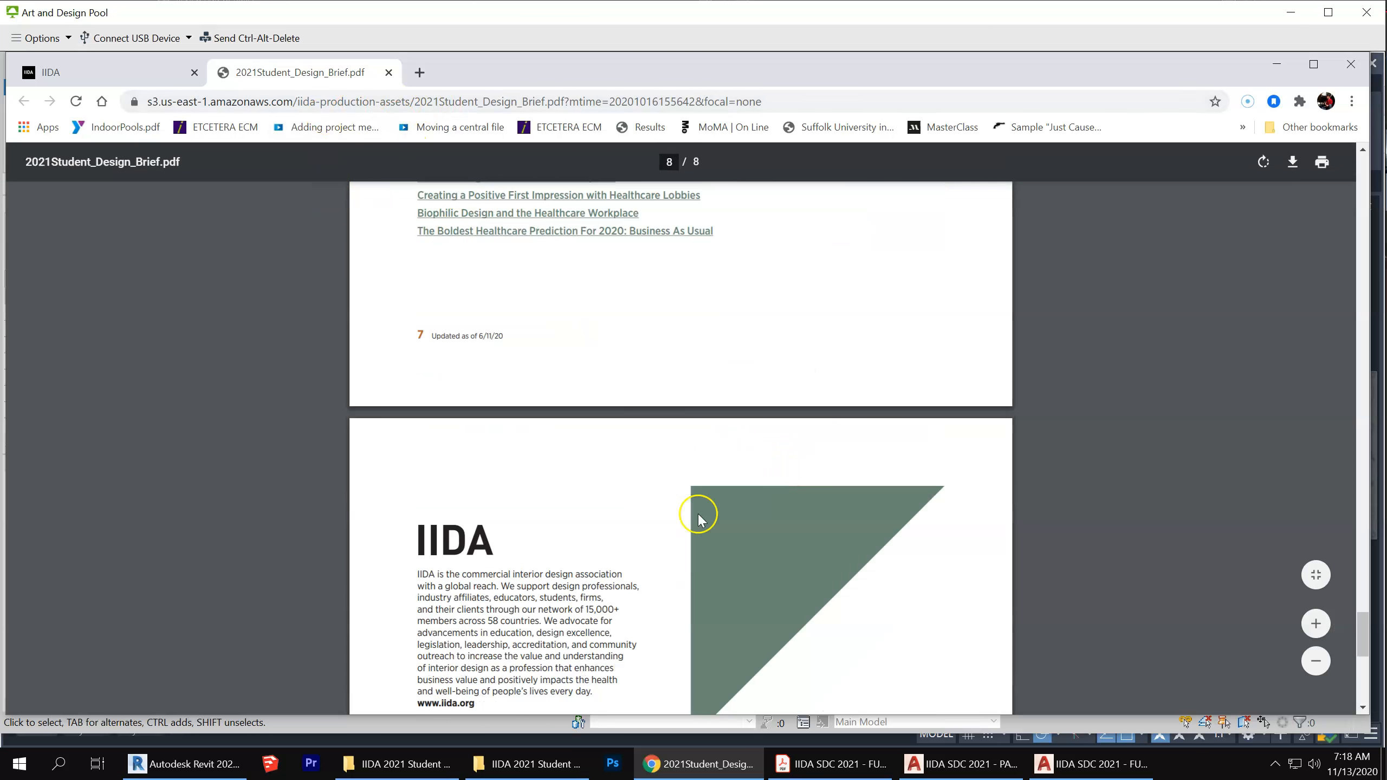
Open the IIDA SDC 2021 - PARTIAL RENOVATION PDF from the competition folder and check its ceiling and windowsill height notes
left_click(393, 764)
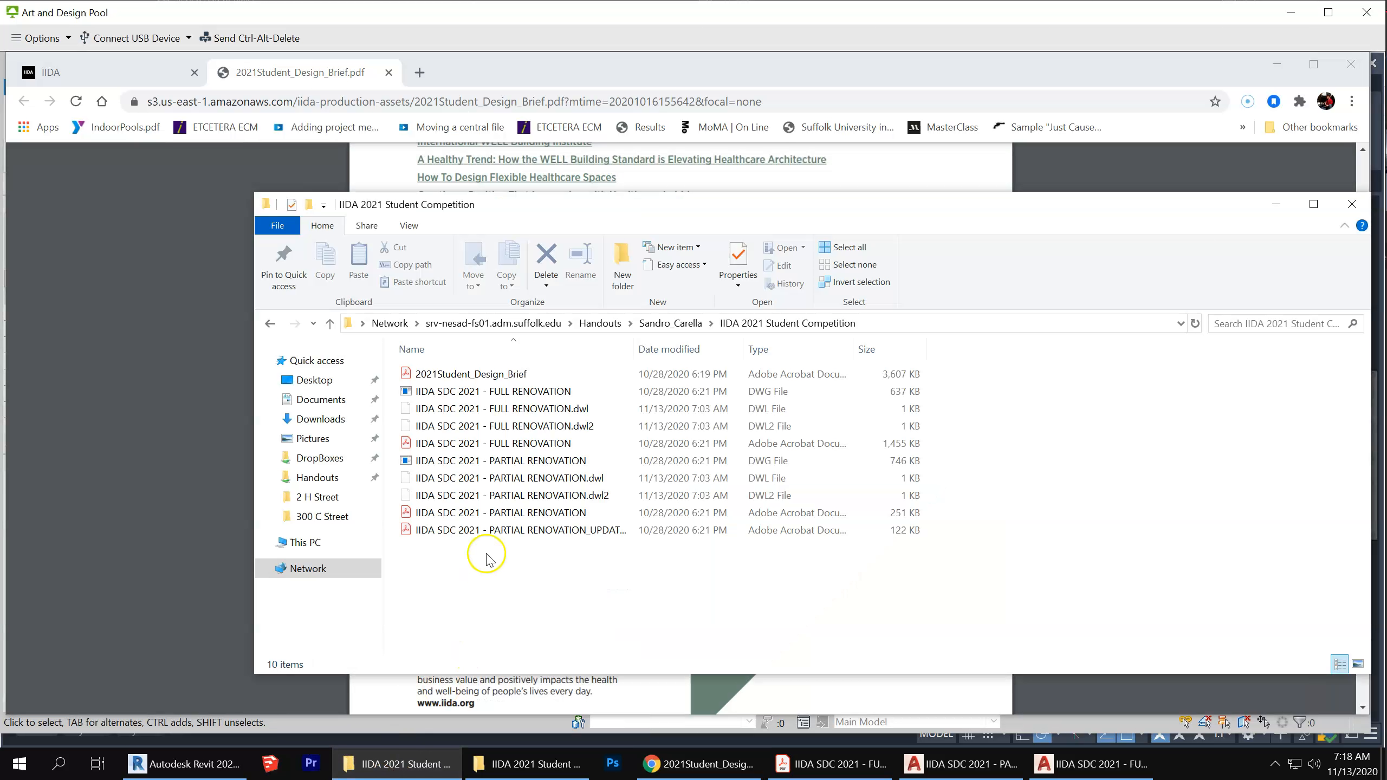
double_click(513, 513)
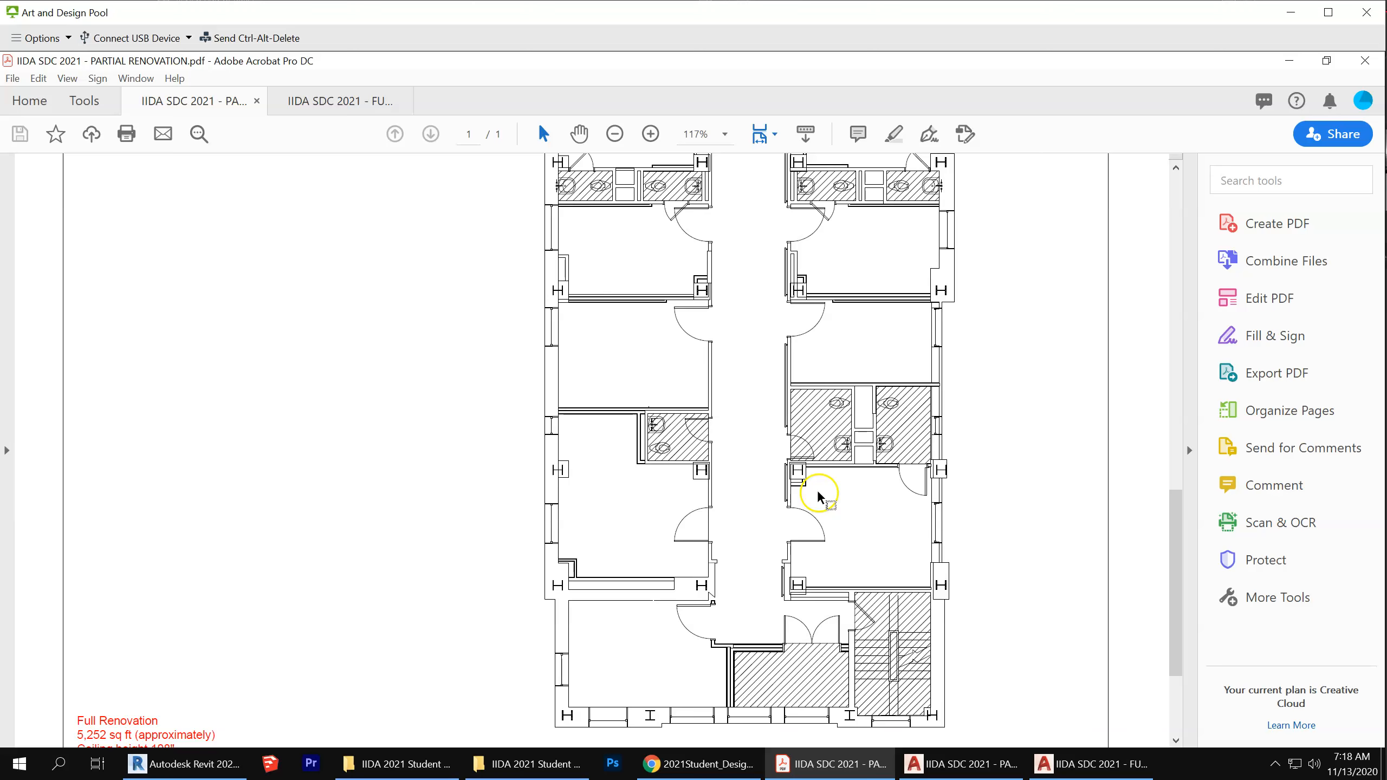
scroll(826, 495, "down", 3)
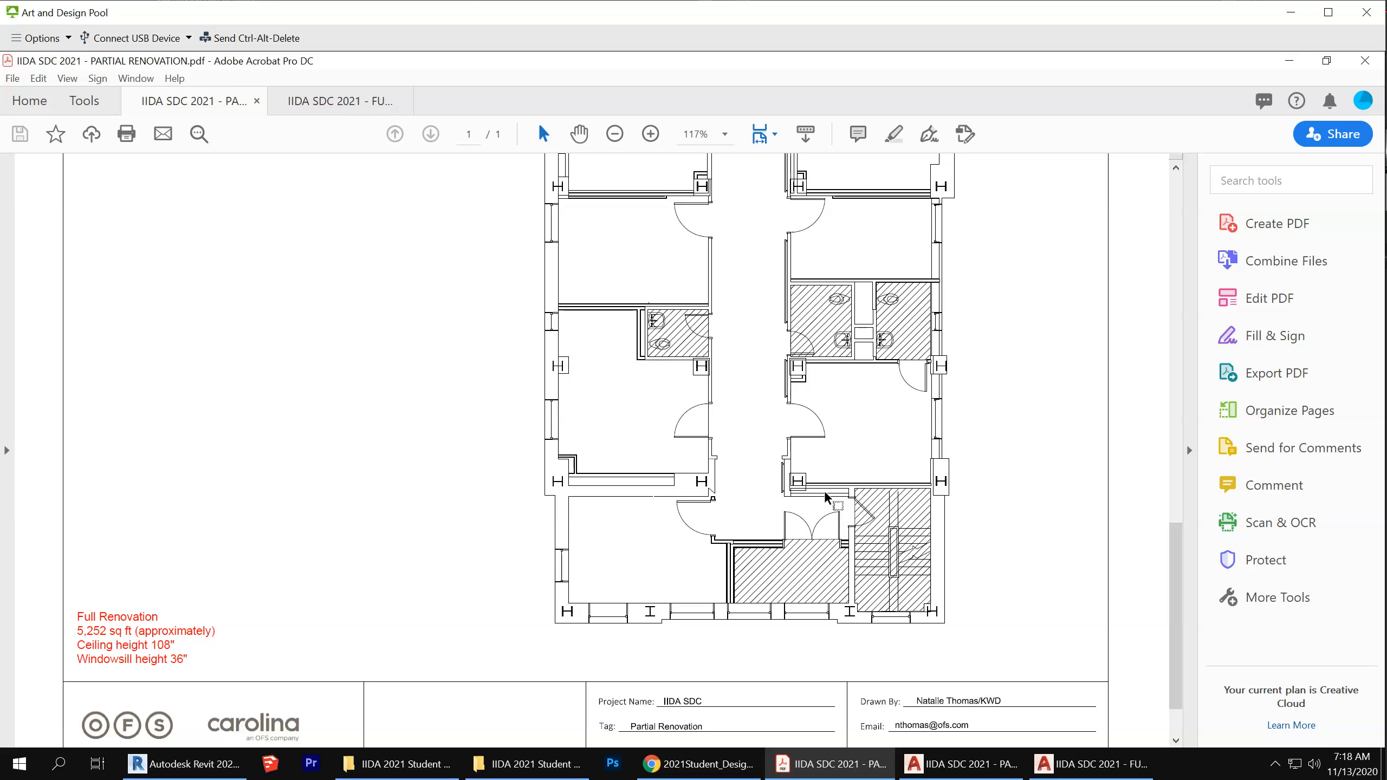
scroll(726, 459, "down", 2)
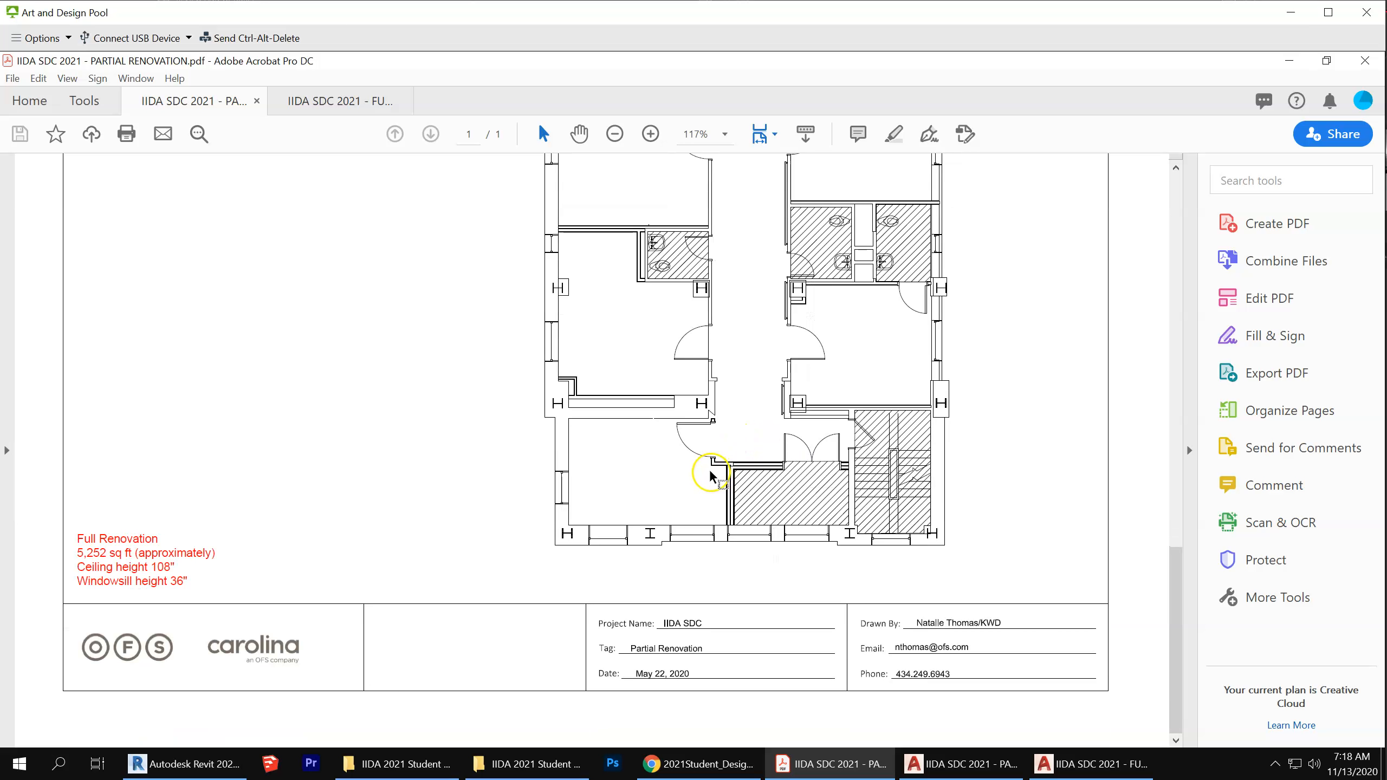
scroll(546, 519, "up", 3)
scroll(512, 530, "up", 10)
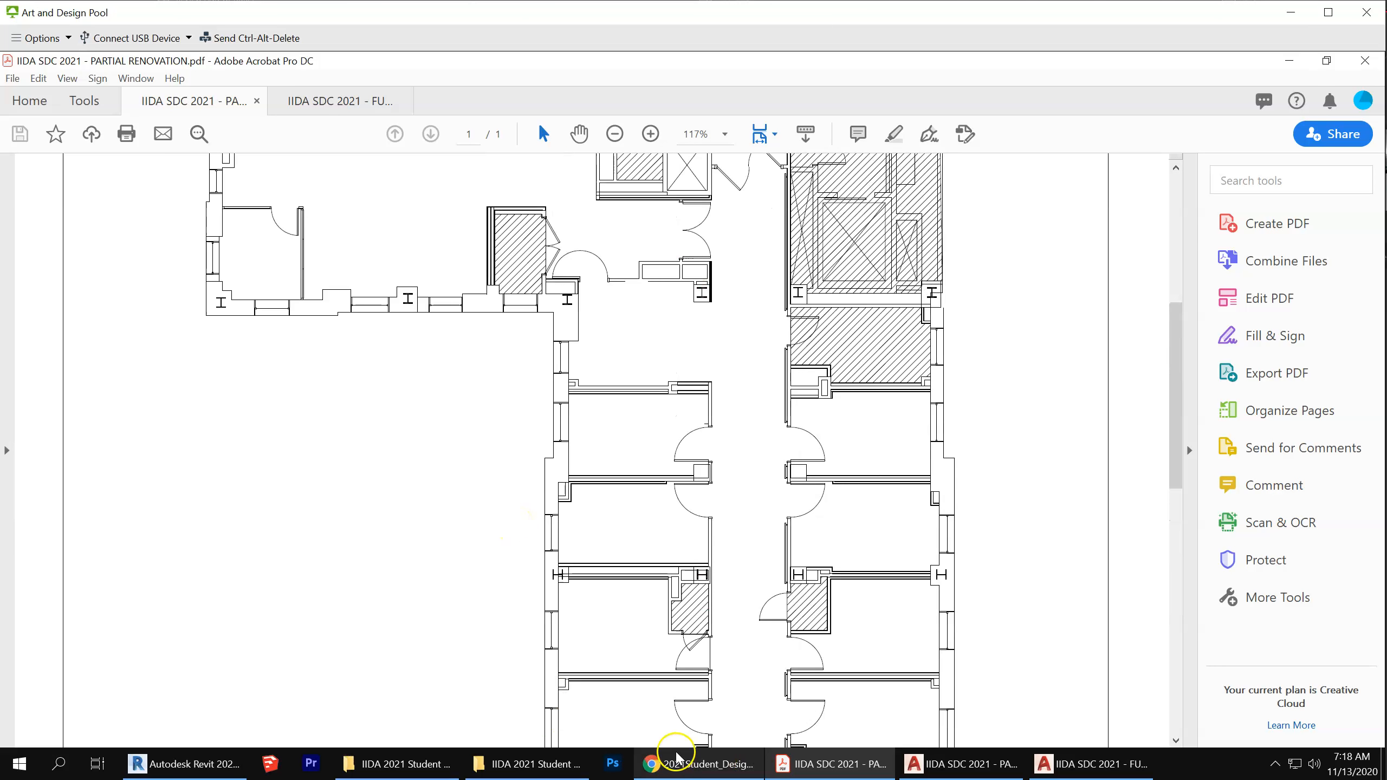
Return to the design brief in Chrome and review its eligibility, judging, floor plan and resource sections and the table of contents
left_click(682, 764)
scroll(718, 458, "up", 5)
scroll(820, 464, "up", 3)
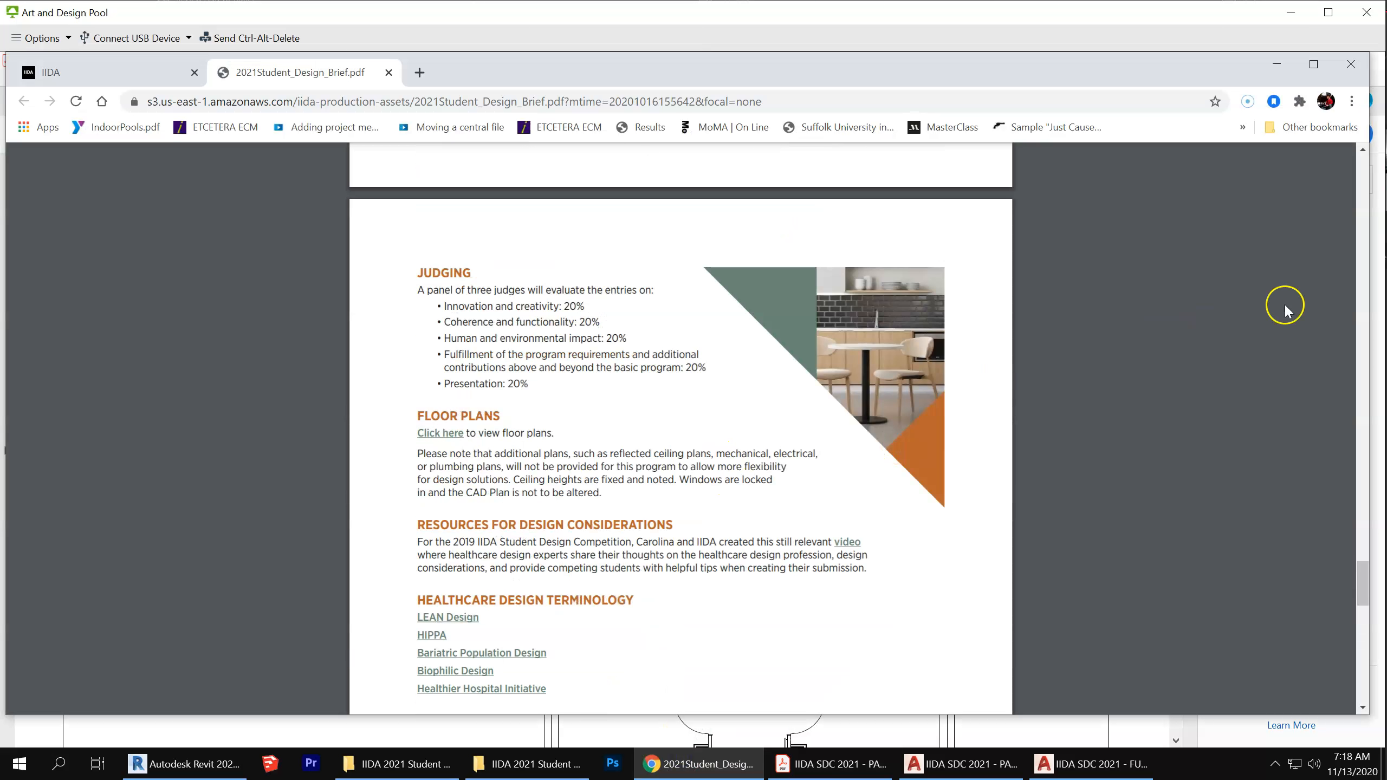
scroll(1106, 456, "up", 5)
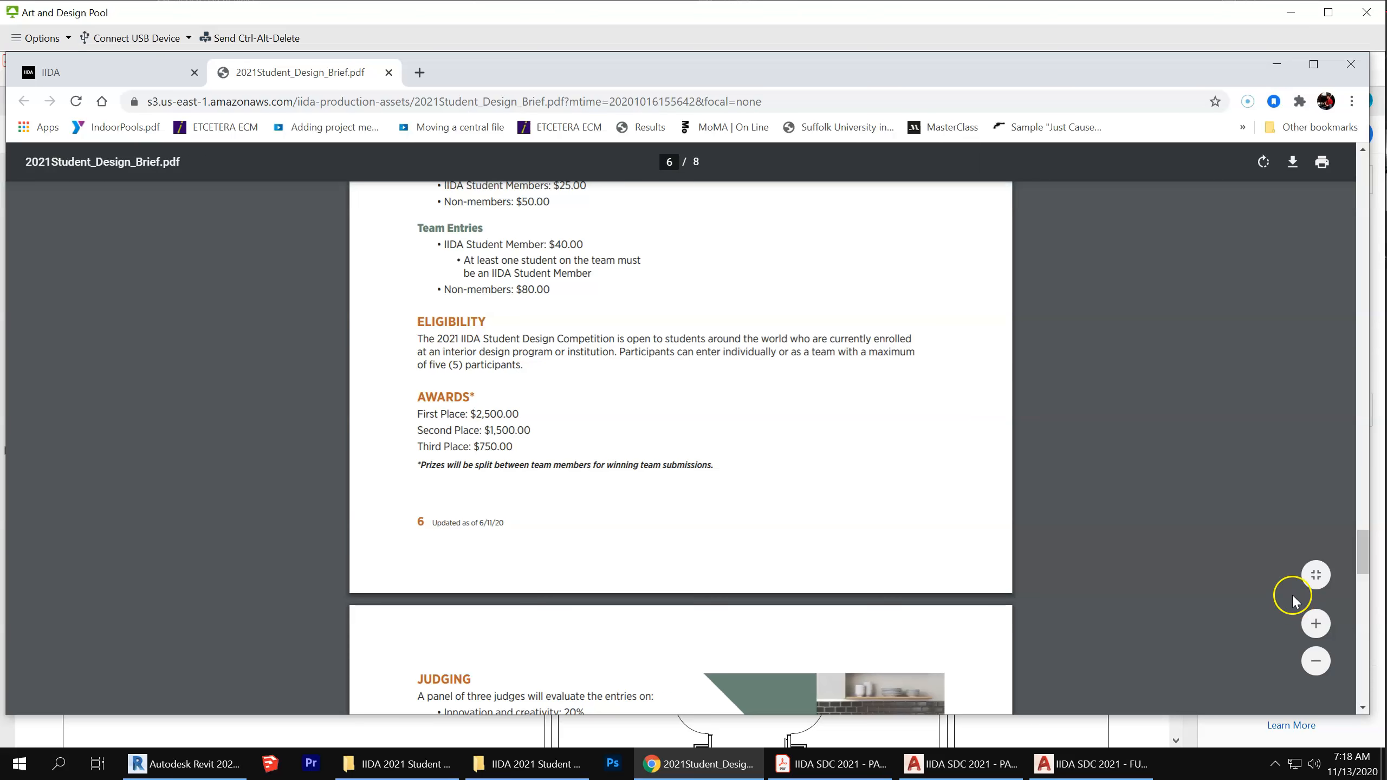
scroll(1292, 598, "down", 5)
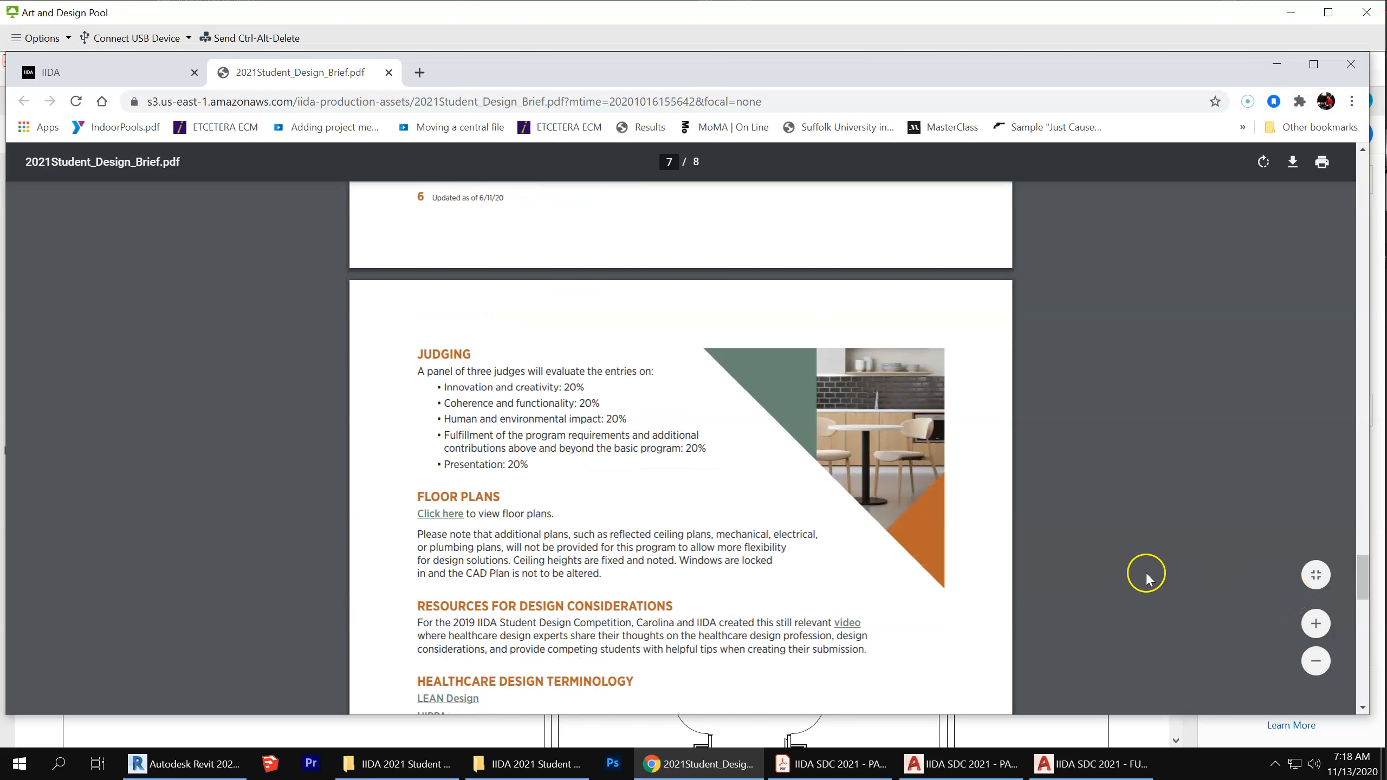
scroll(1141, 574, "down", 5)
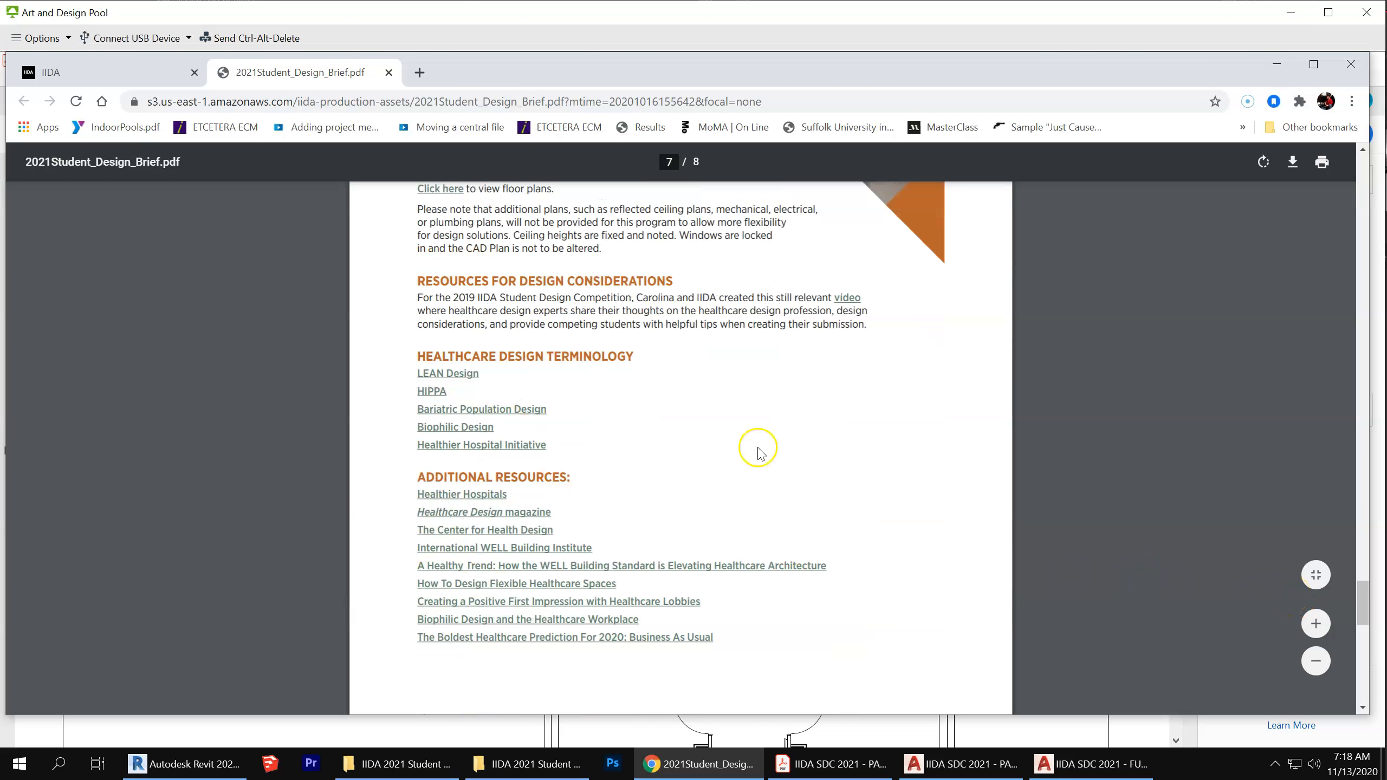
left_click_drag(1367, 615, 1319, 237)
left_click(438, 251)
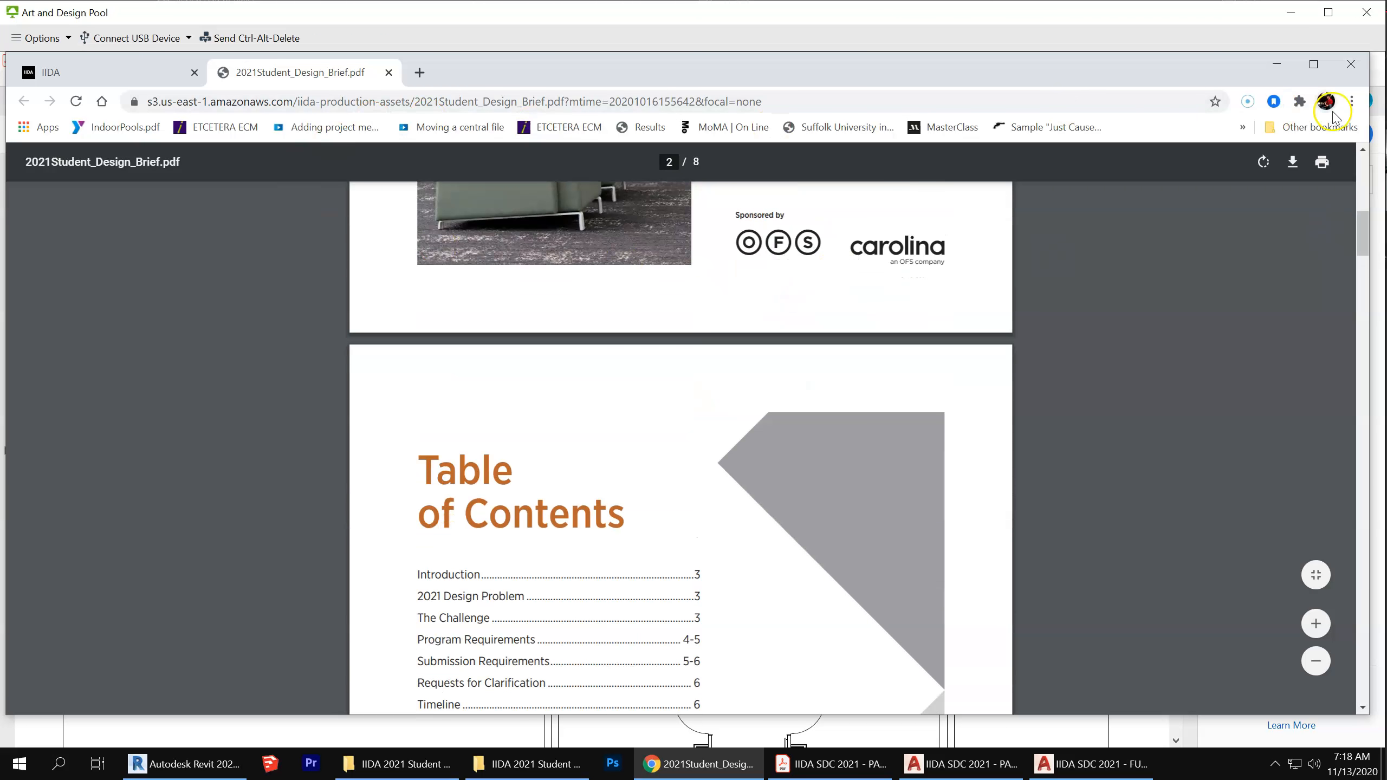
Put away the design brief and the partial renovation PDF and return to the 3D view in Revit
left_click(1277, 64)
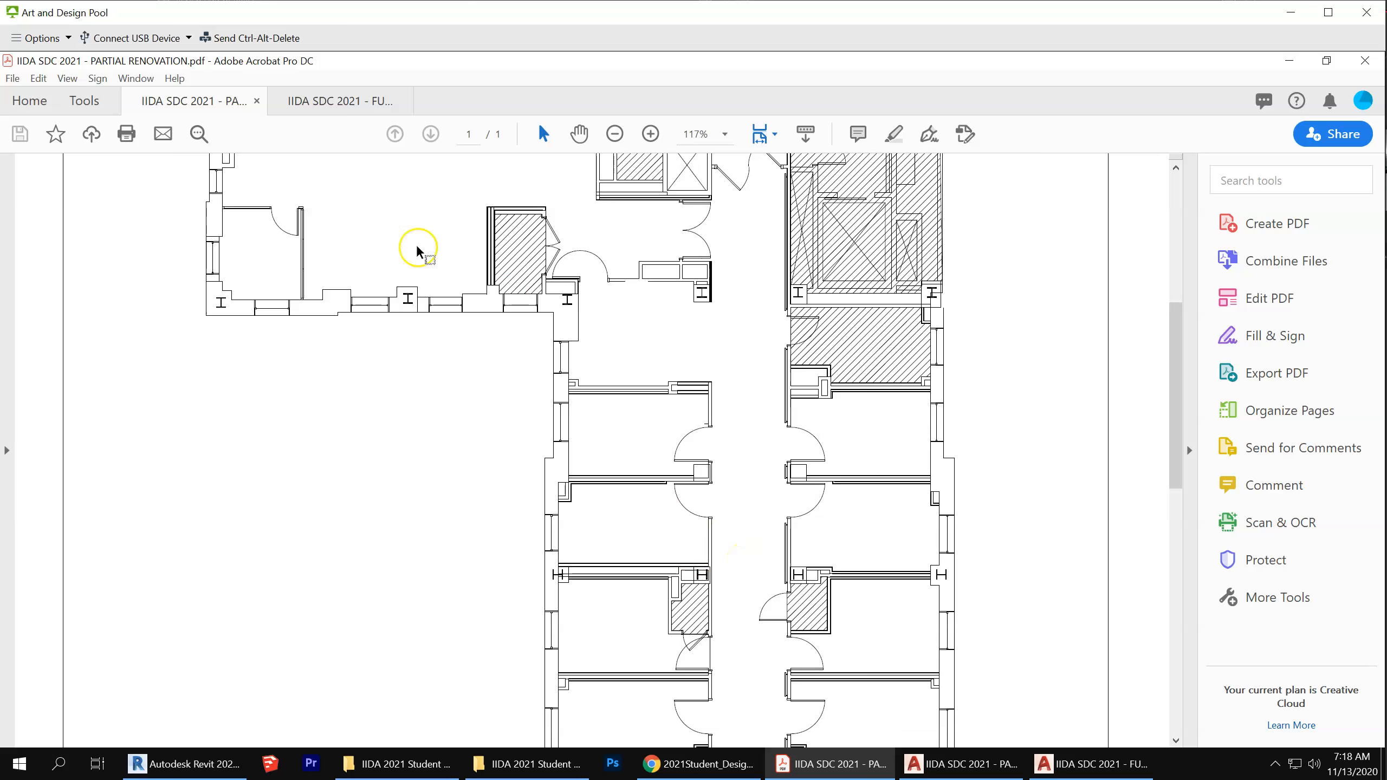
left_click(136, 79)
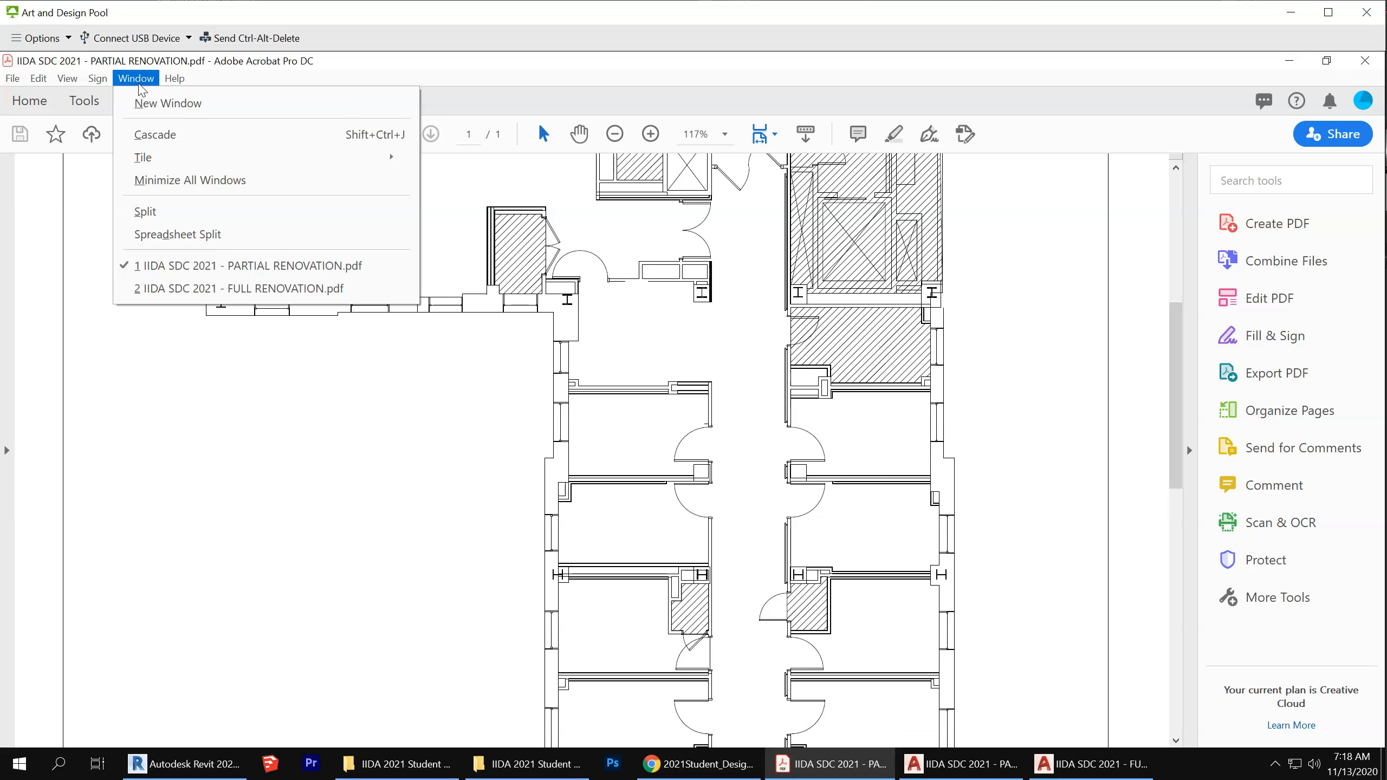
left_click(232, 601)
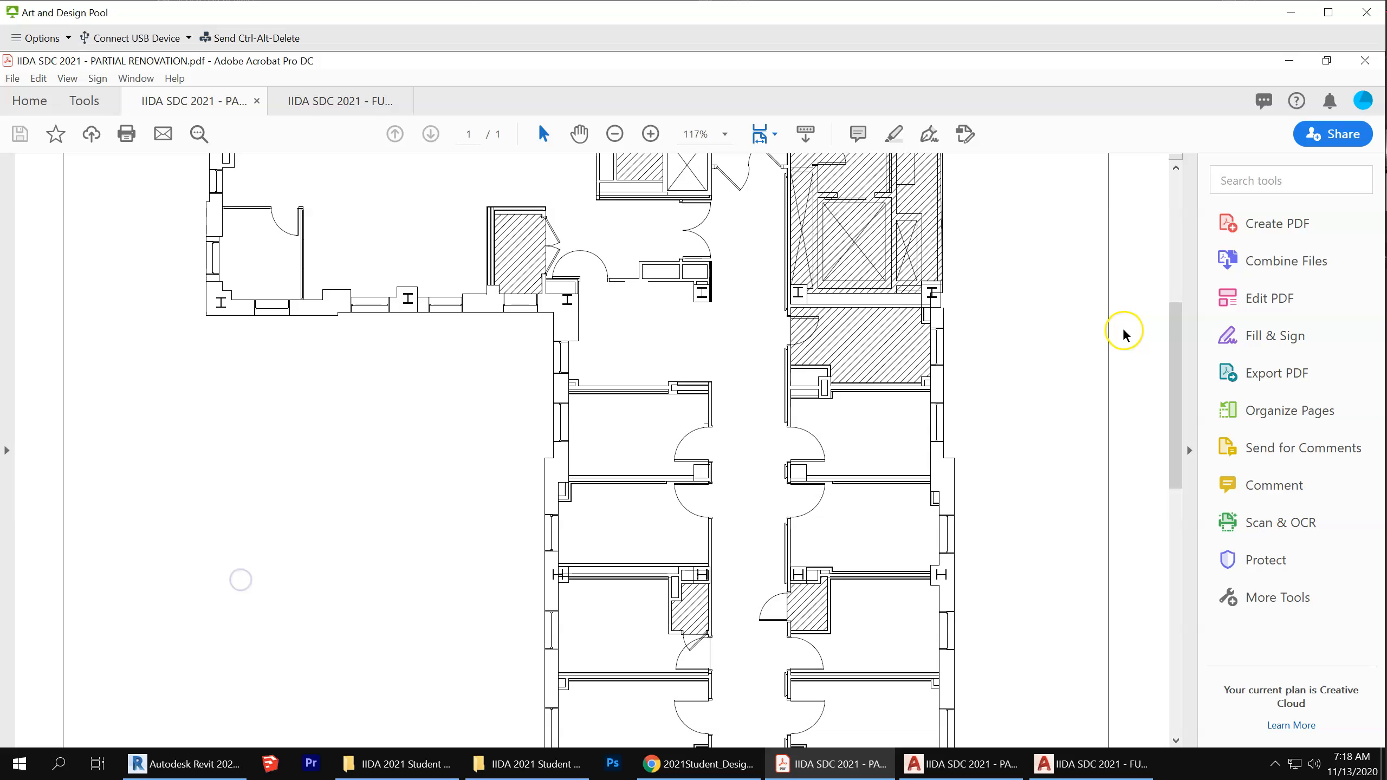
left_click(1289, 60)
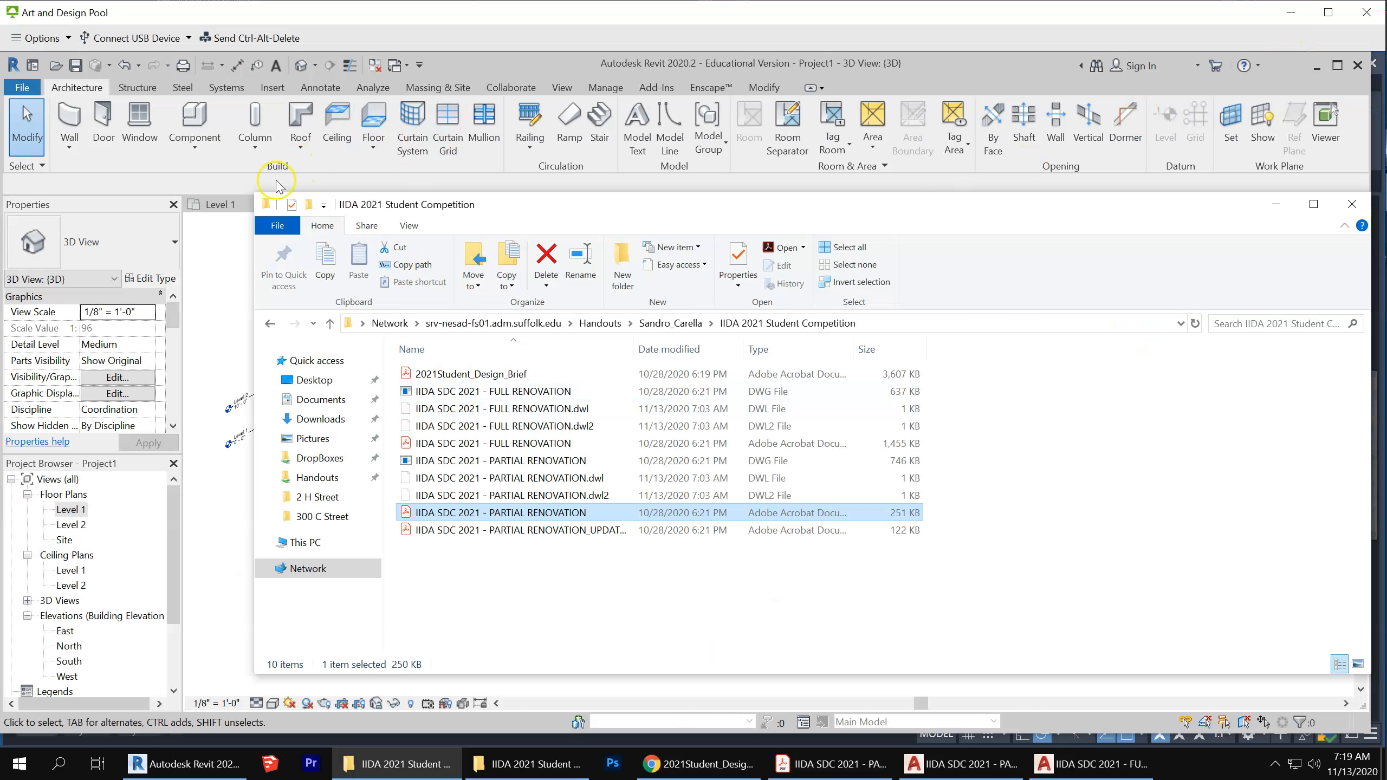
left_click(191, 183)
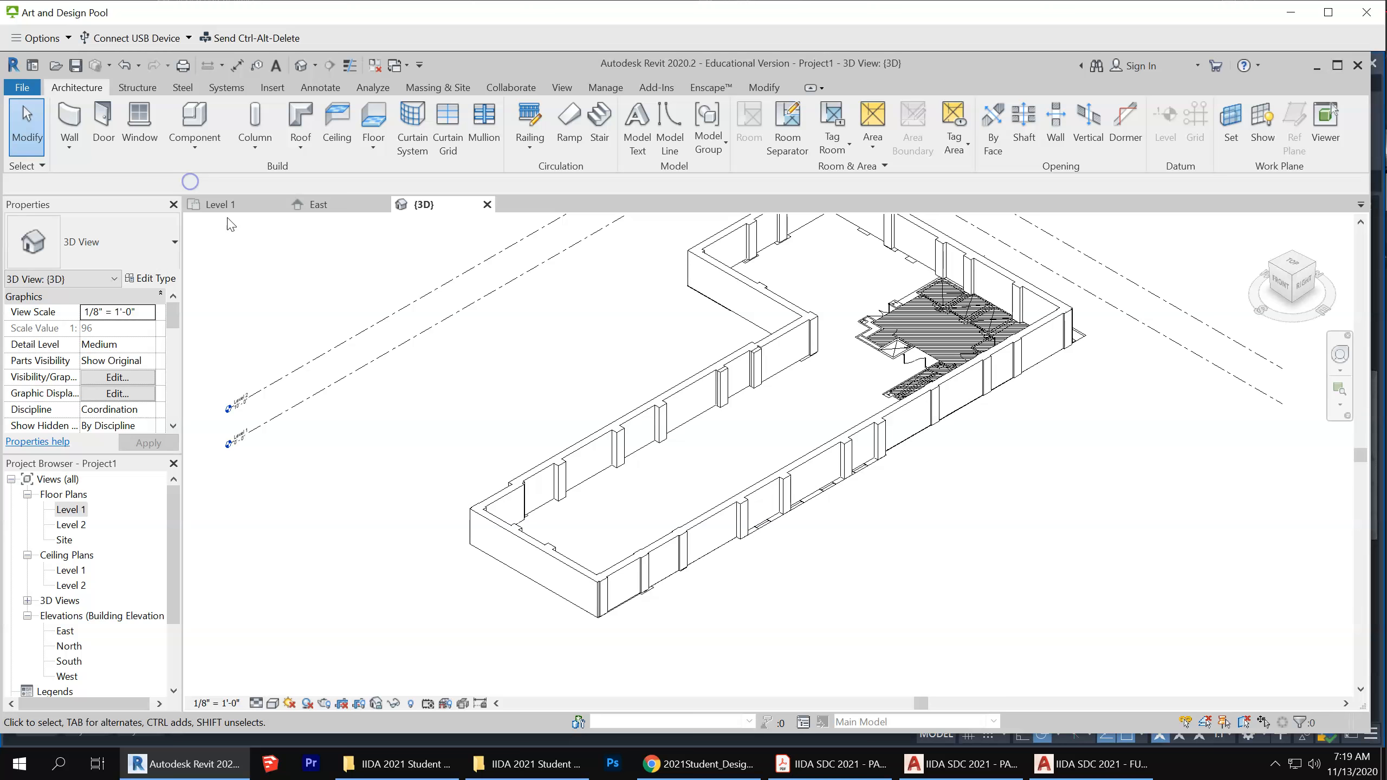
Start the Window tool with the Fixed 36" x 48" type and set the type's height to 5' 0"
left_click(139, 123)
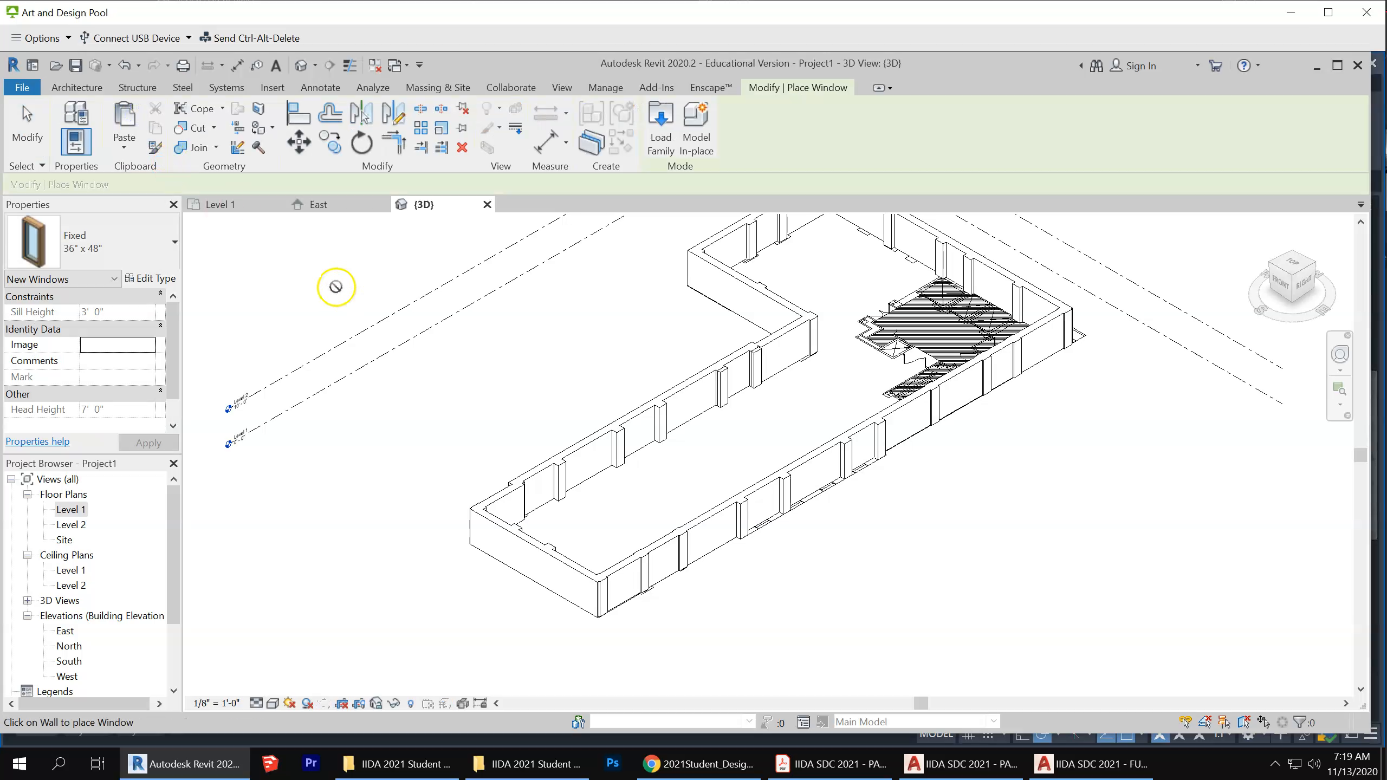
left_click(151, 278)
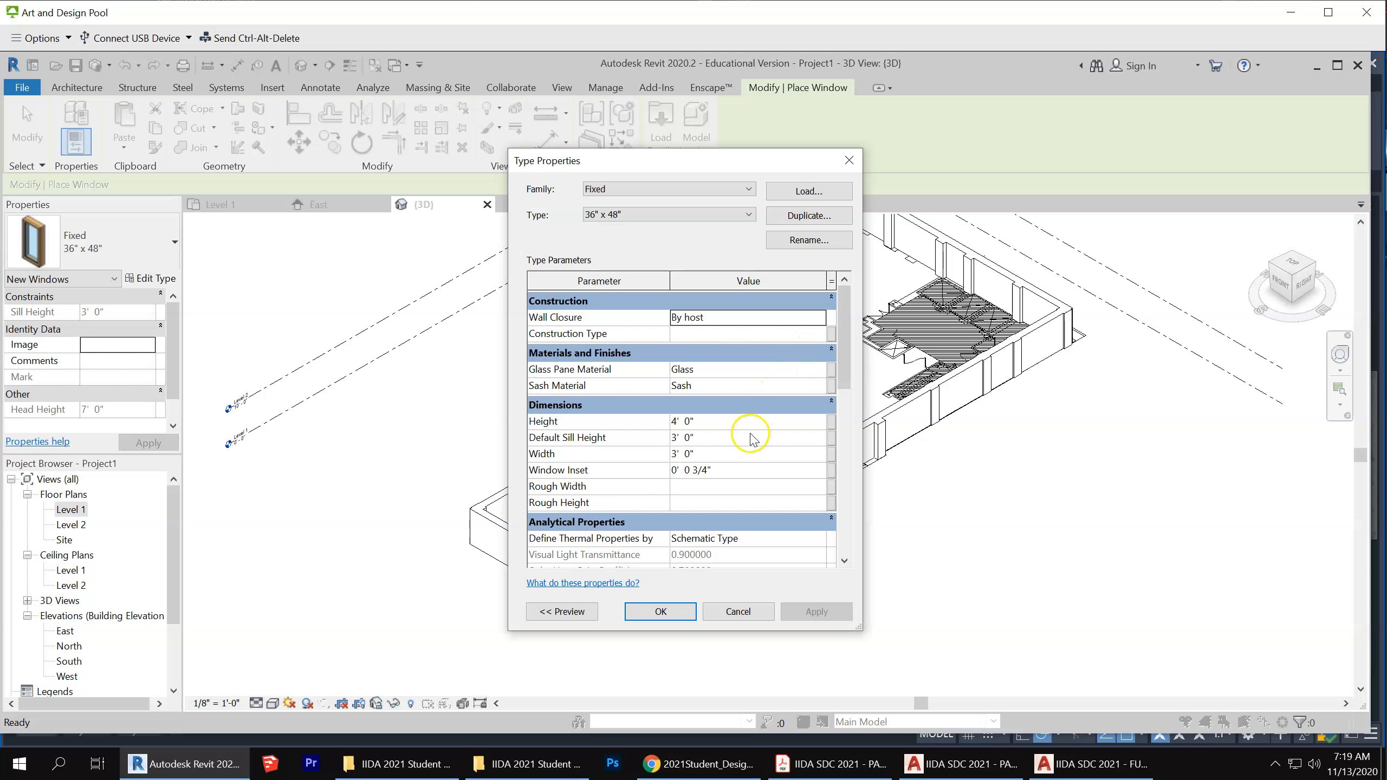
left_click(739, 420)
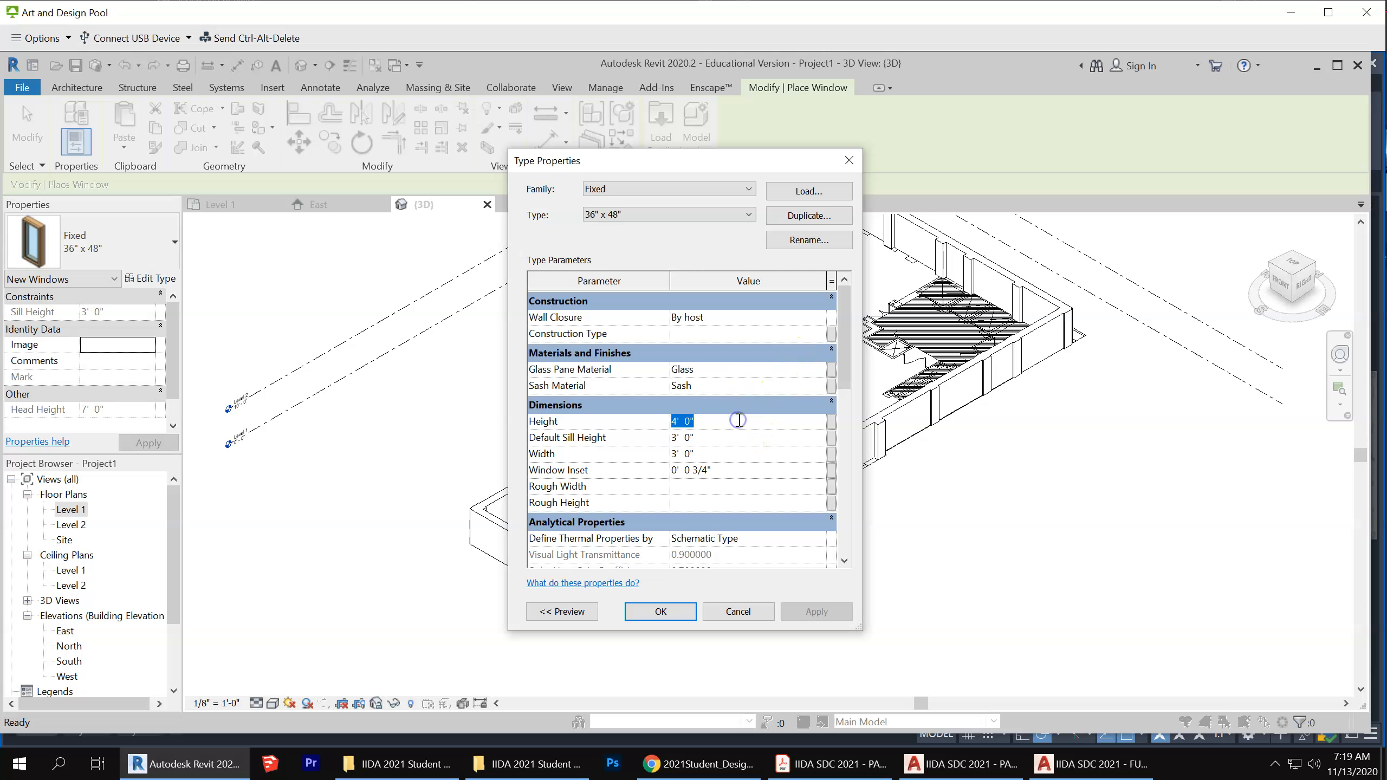
type("5")
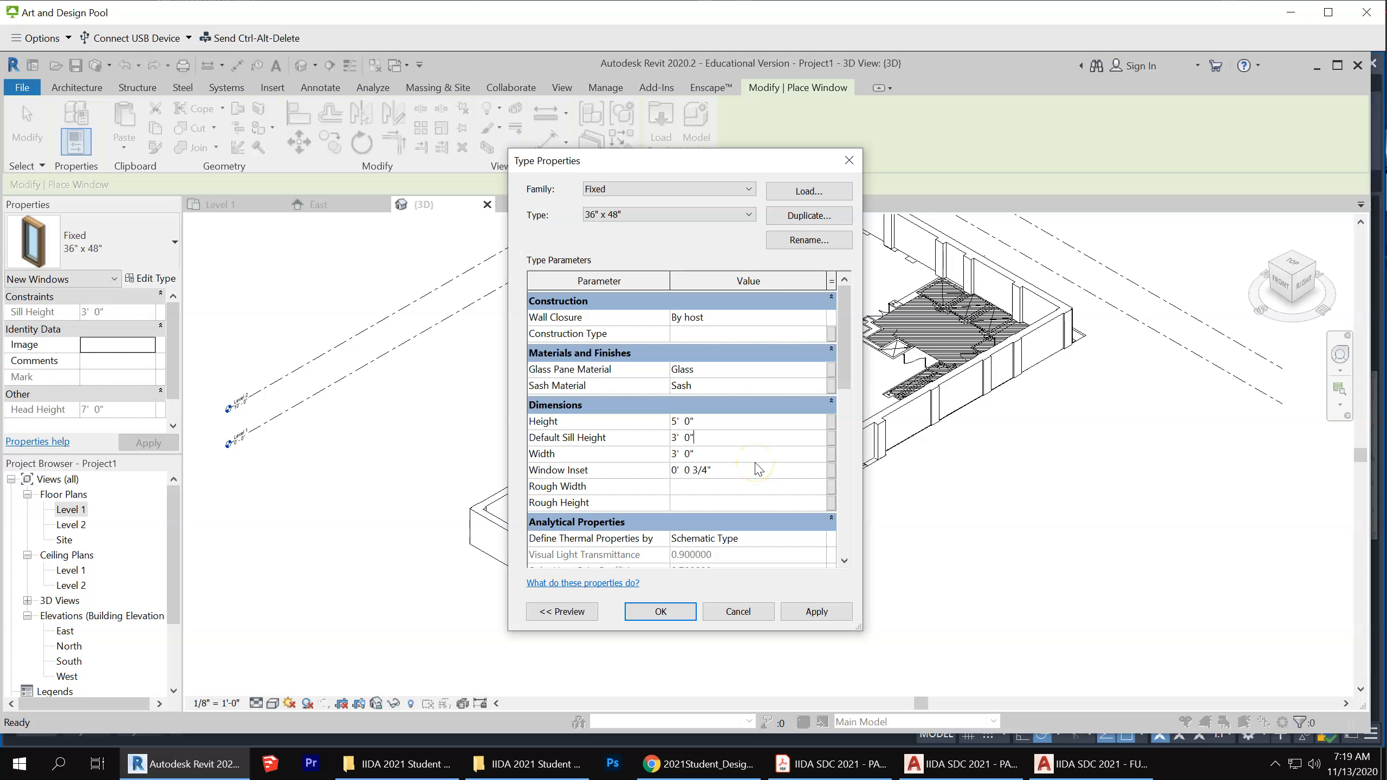
left_click(724, 453)
left_click(661, 610)
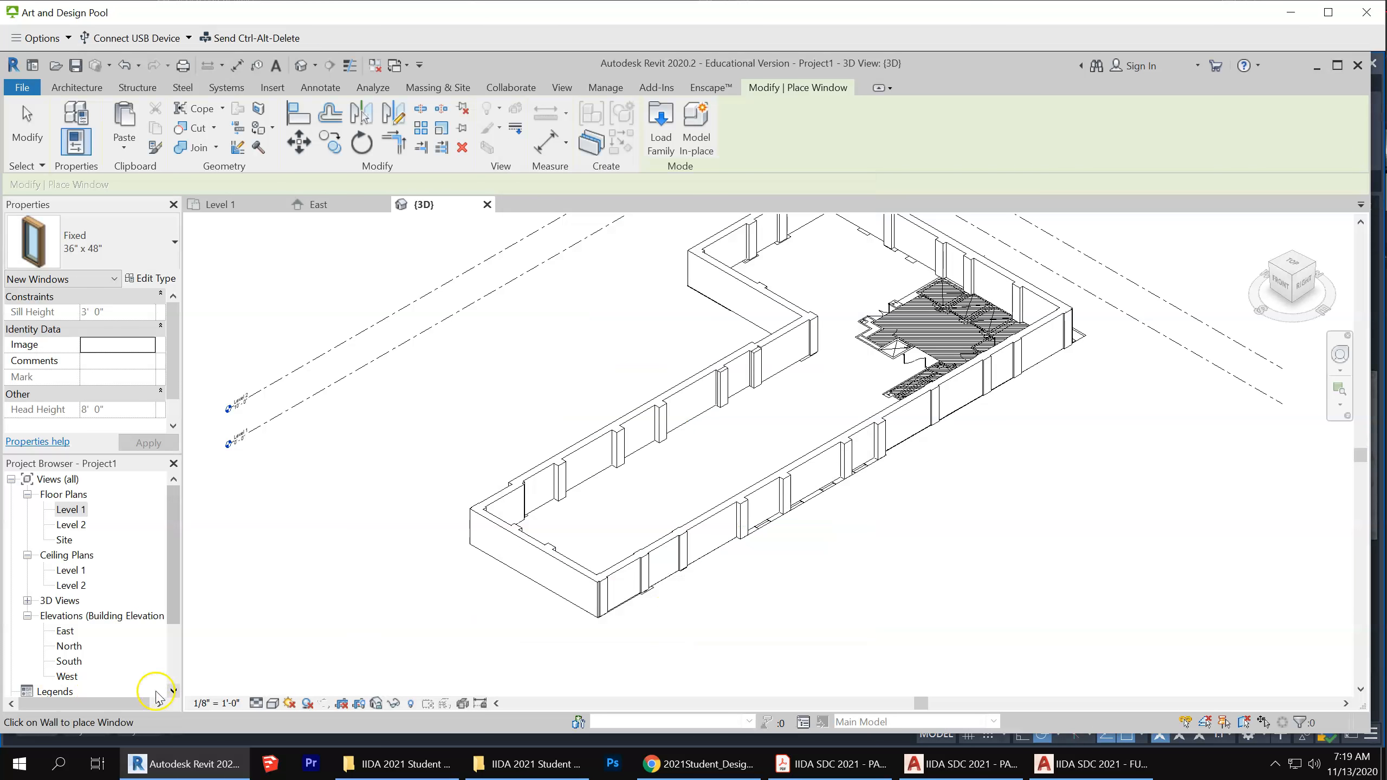
Open the Level 1 floor plan and place Fixed windows in the three grid H wall openings nearest the grid 3 corner
double_click(71, 509)
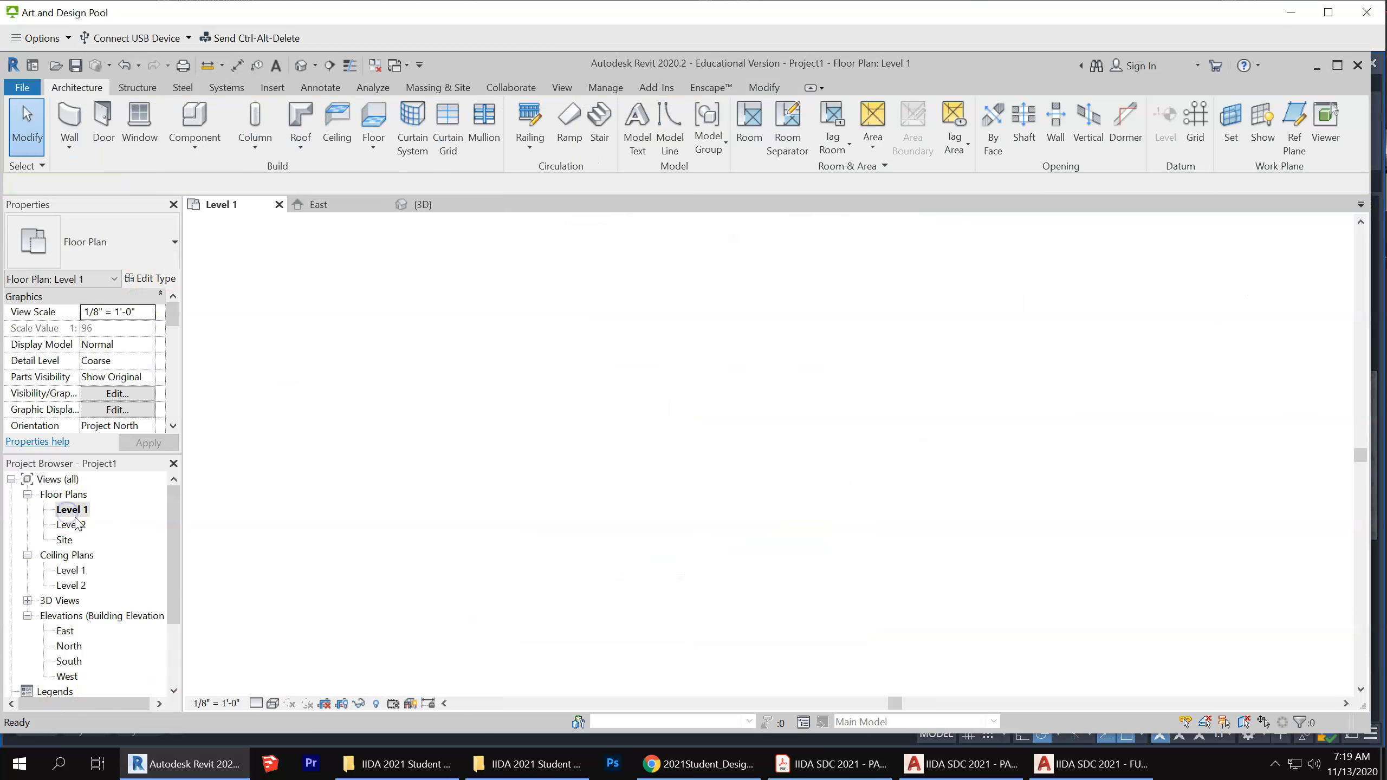
scroll(738, 388, "up", 3)
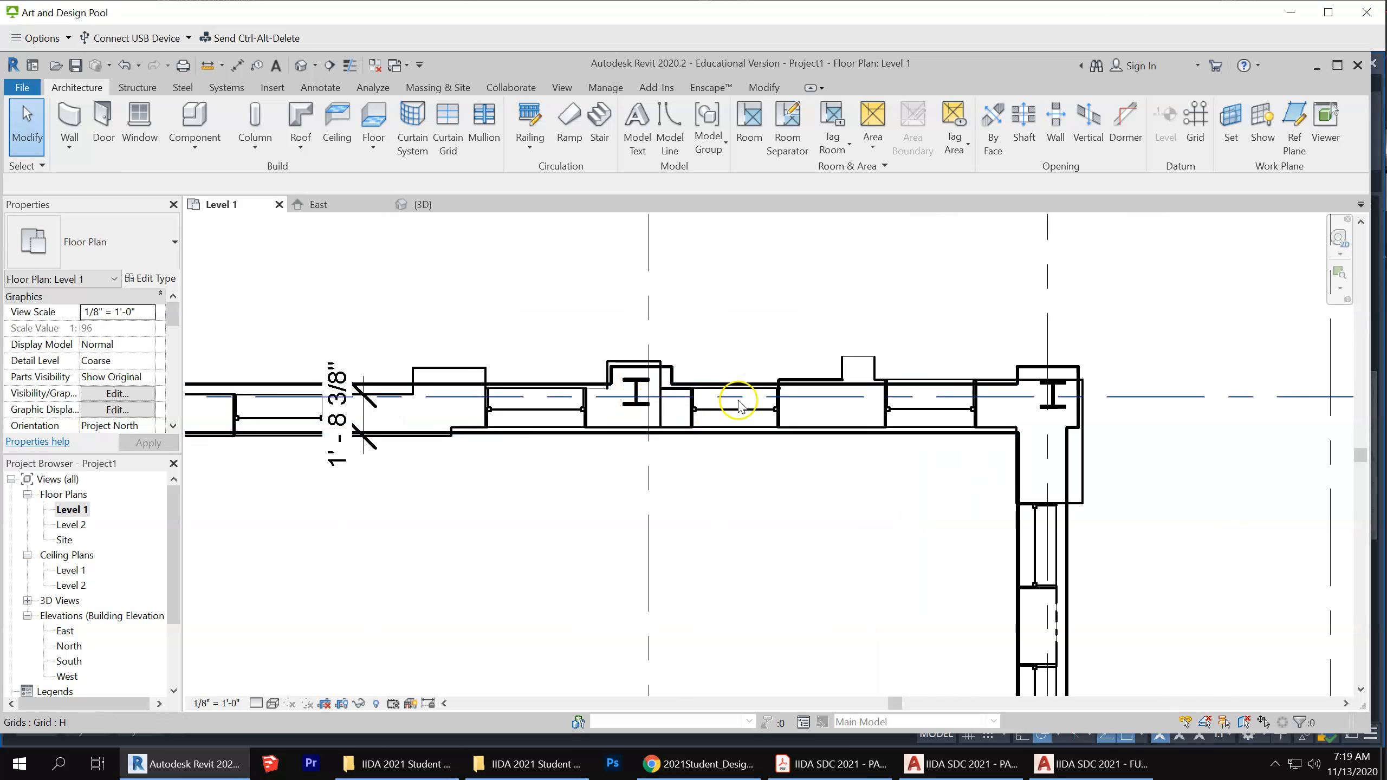
left_click(139, 123)
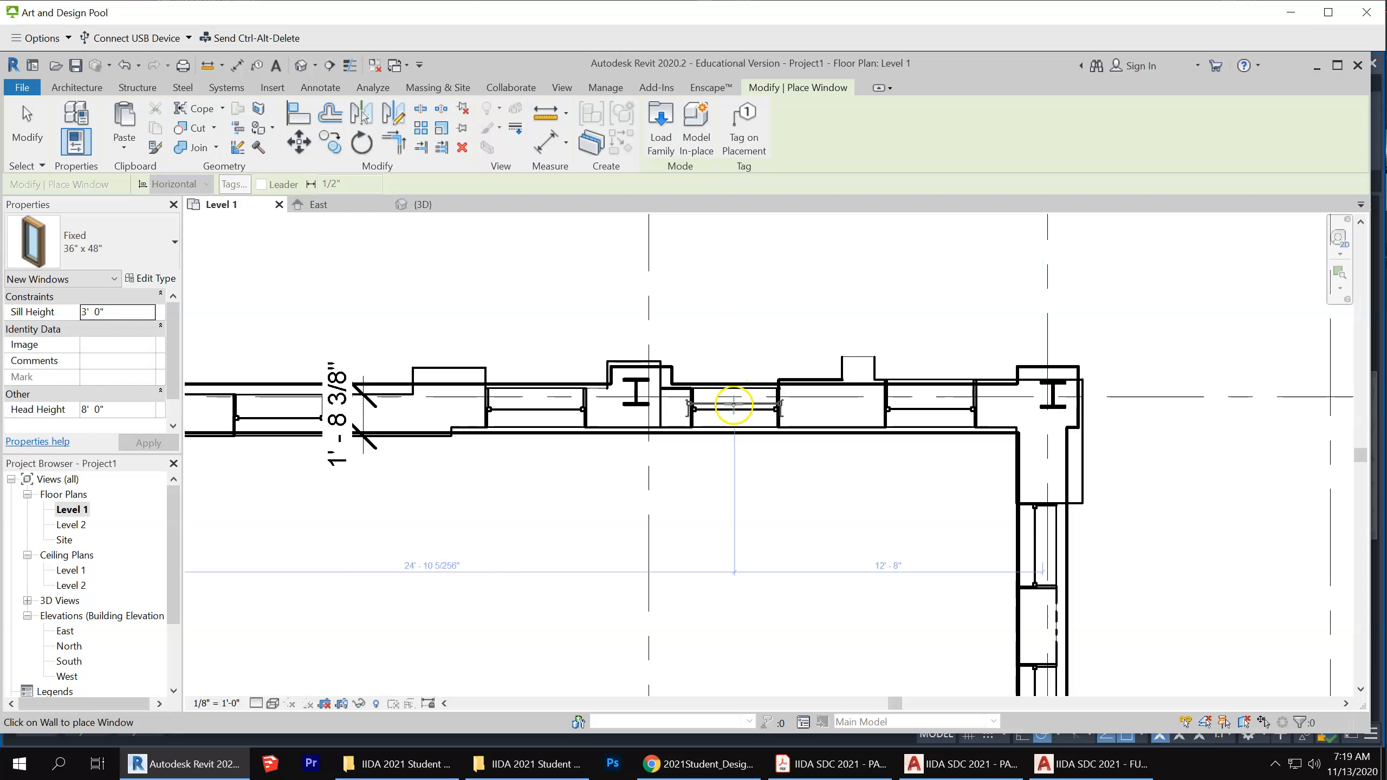
left_click(734, 404)
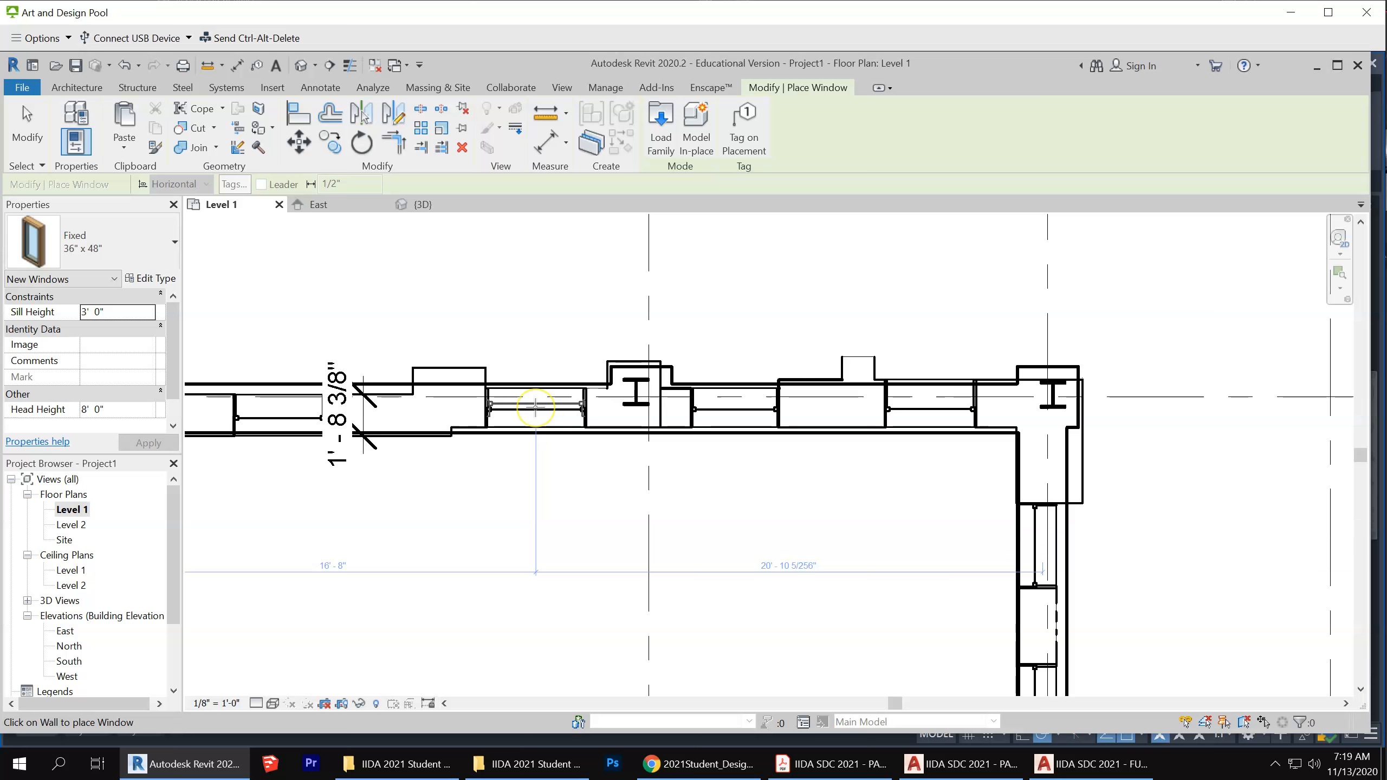
left_click(558, 405)
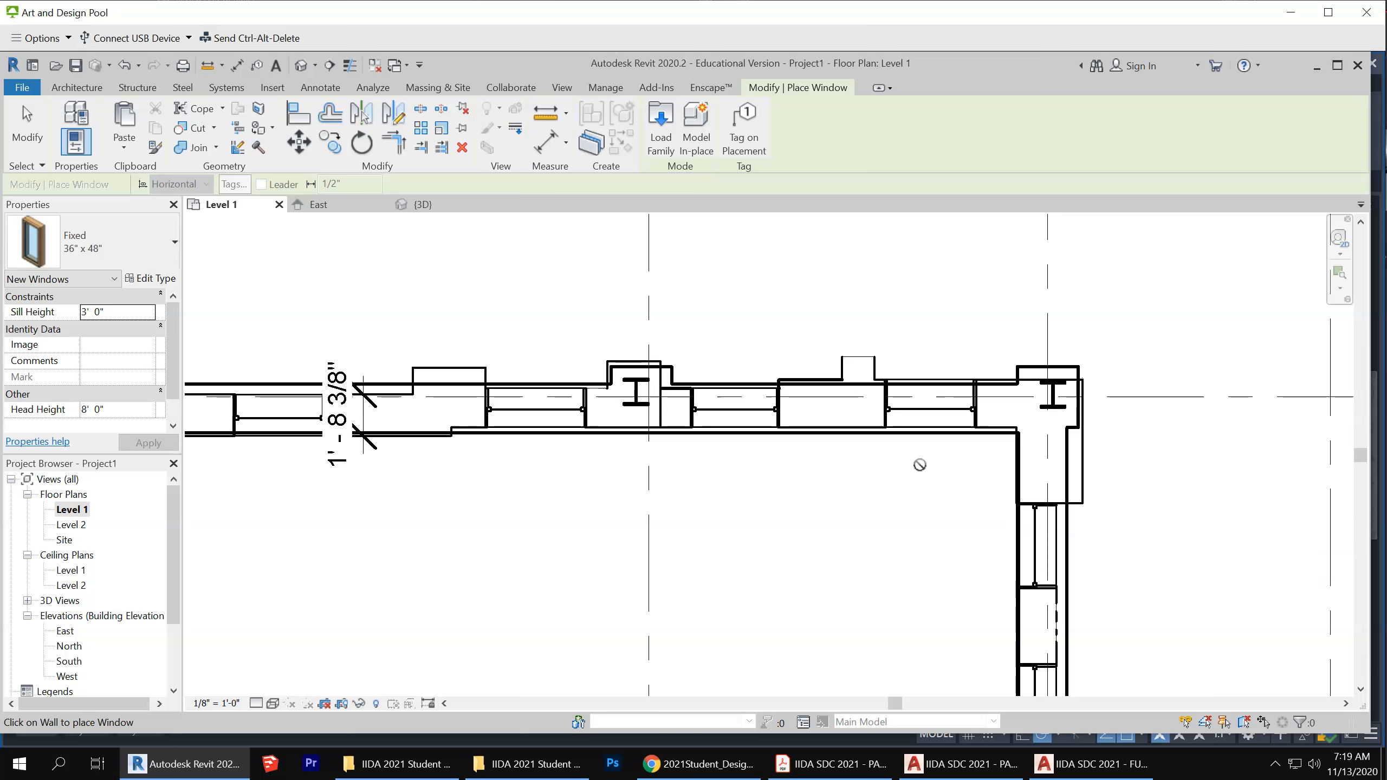
left_click(931, 407)
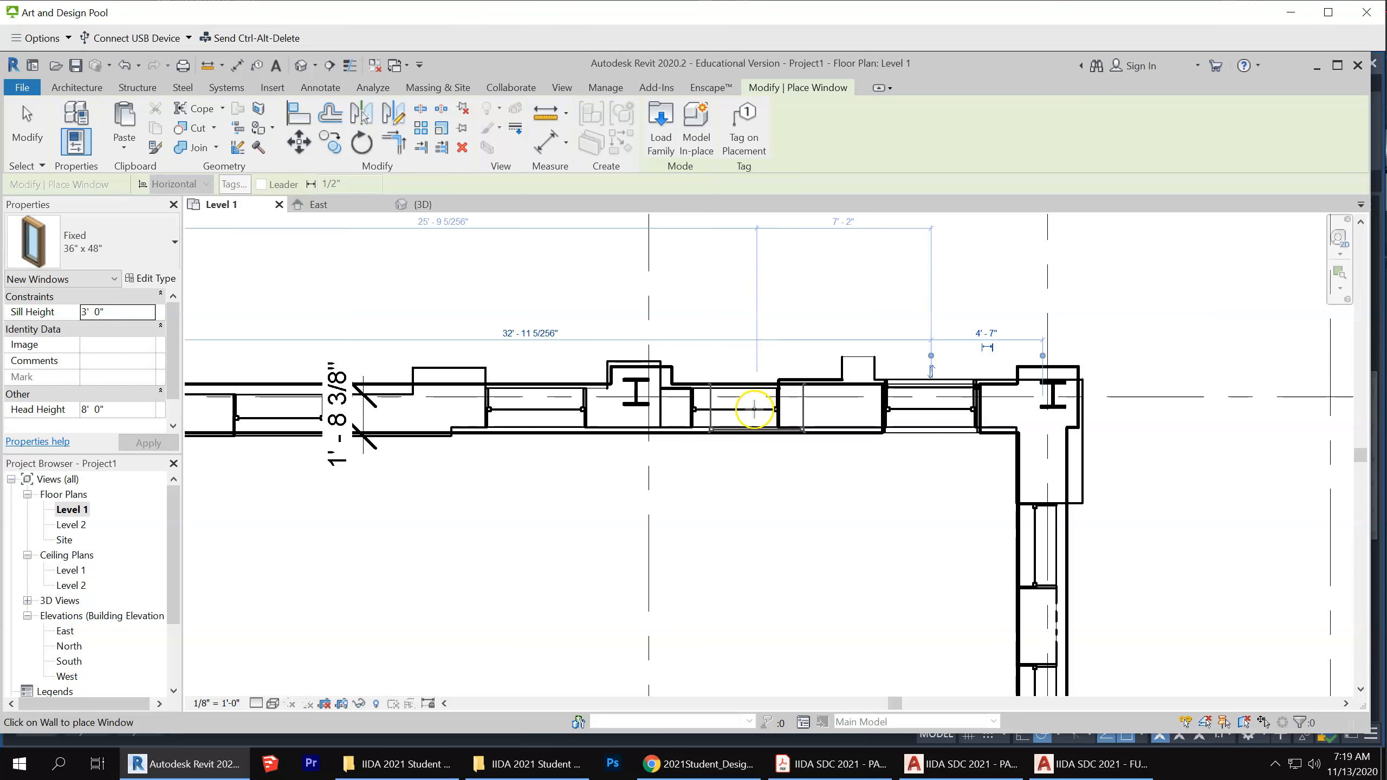
left_click(735, 408)
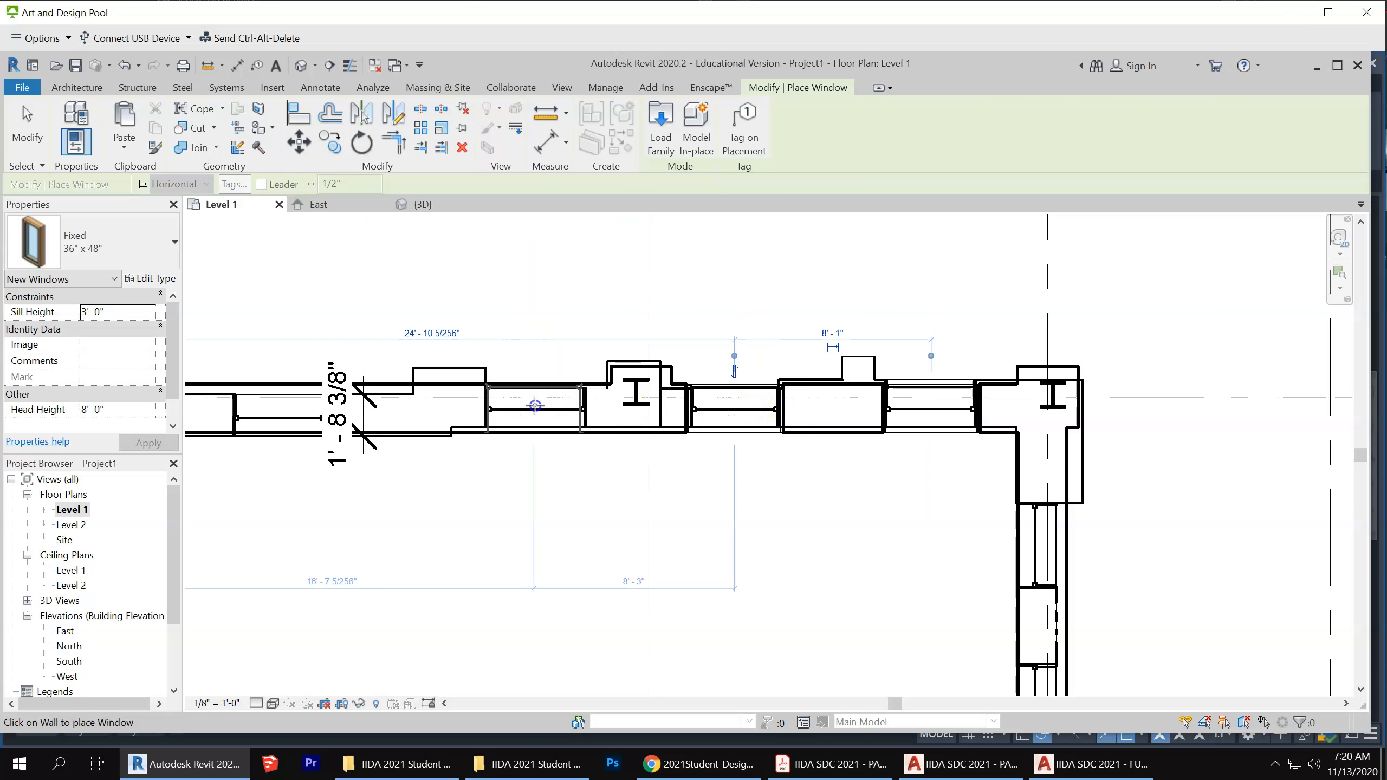
left_click(535, 406)
Place Fixed windows in the remaining grid H wall opening and in the nearest opening of the perpendicular wall at its far end
scroll(998, 458, "down", 3)
scroll(567, 390, "up", 3)
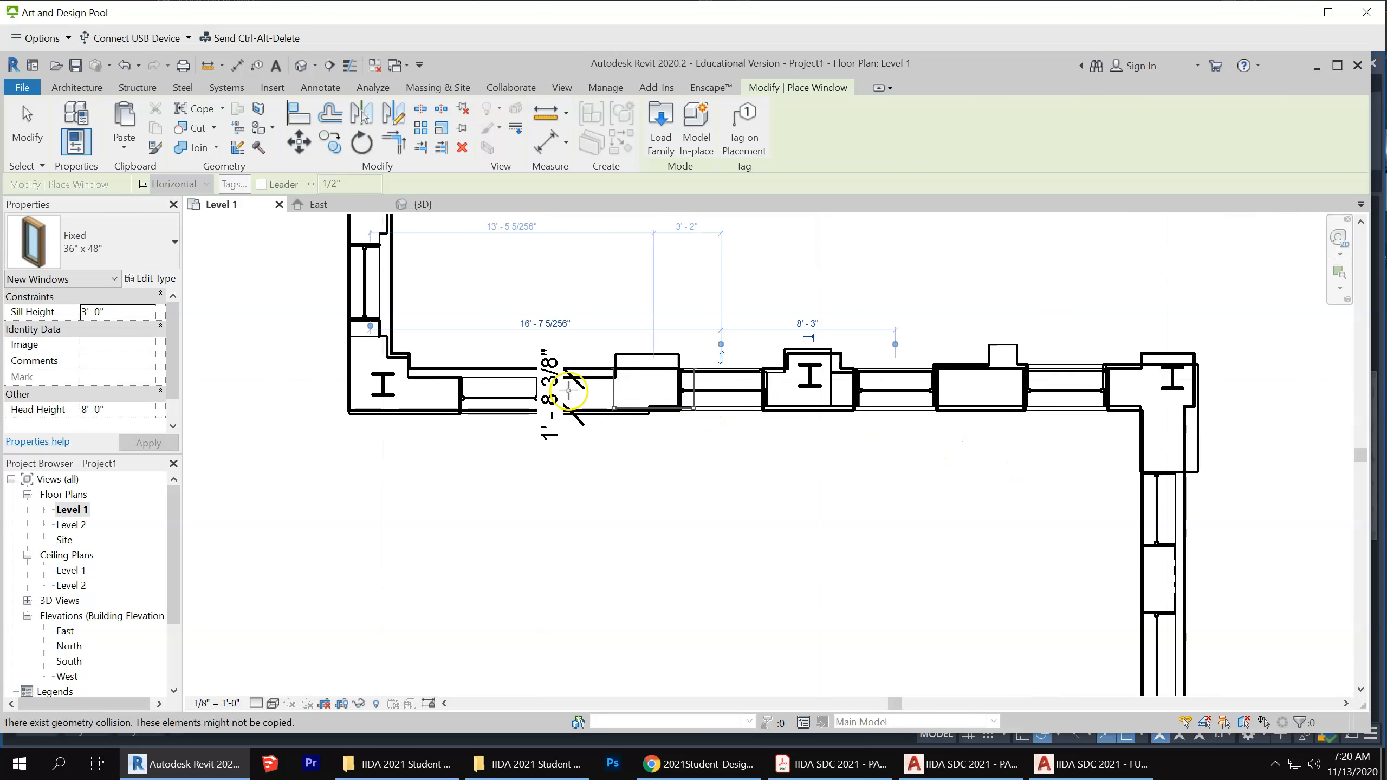
left_click(505, 389)
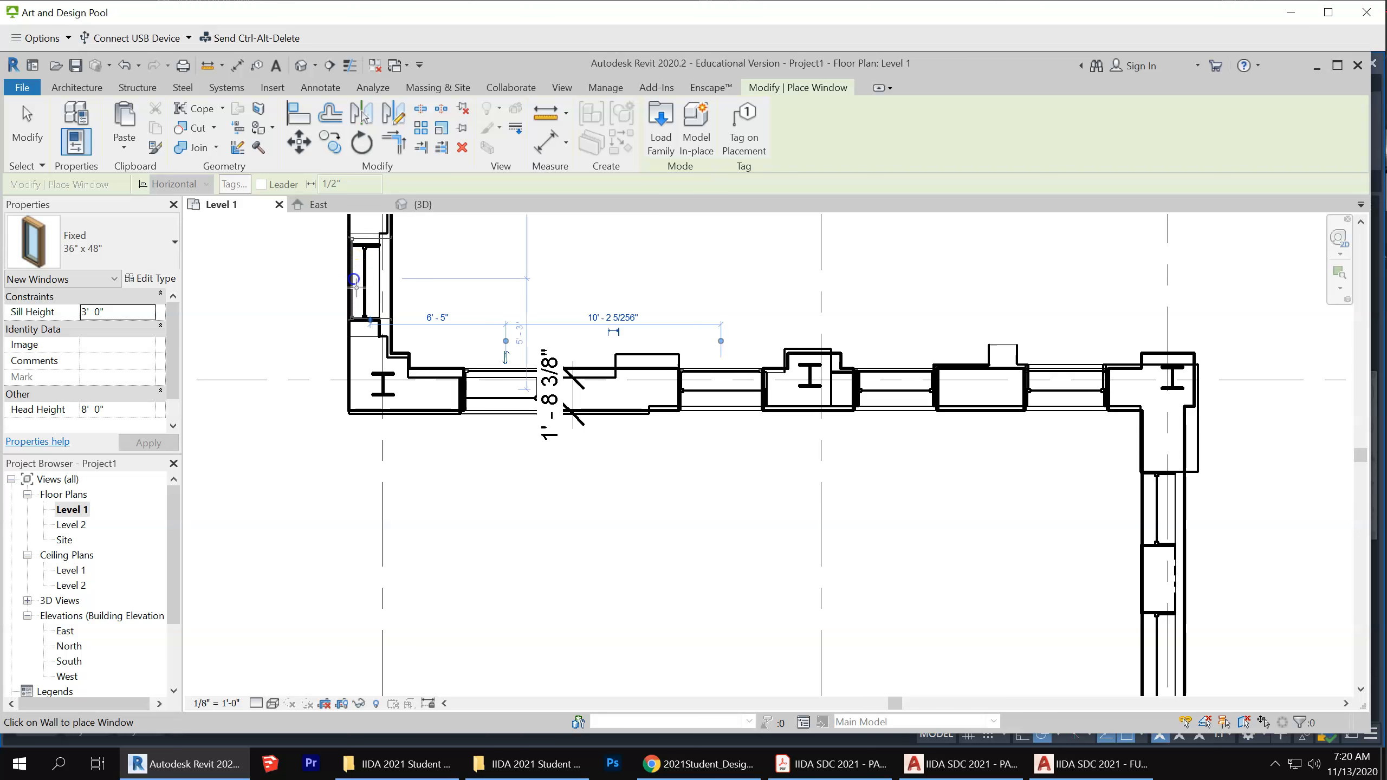
scroll(957, 486, "down", 2)
scroll(1012, 432, "up", 2)
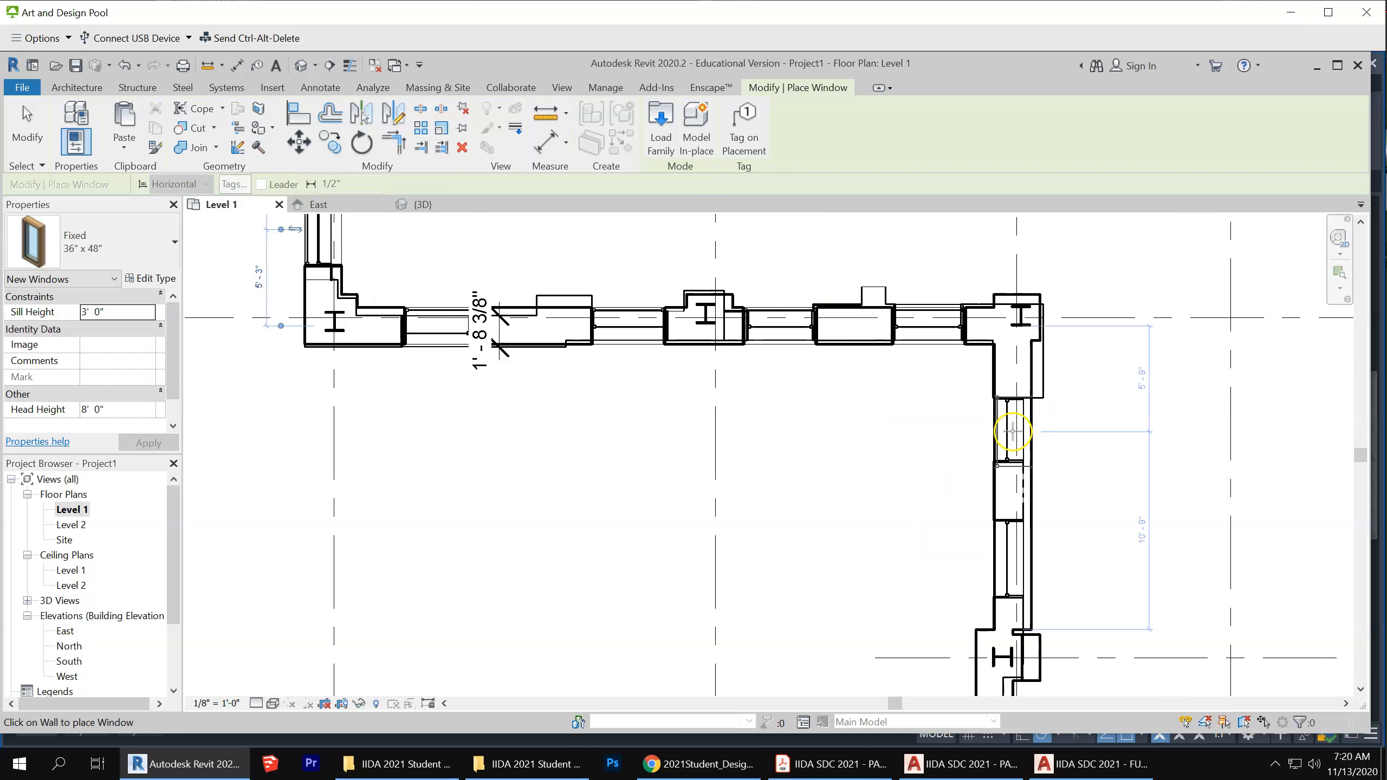
Place Fixed windows in the perpendicular wall's opening nearest the grid H corner and in the opening just beyond grid G
left_click(1010, 433)
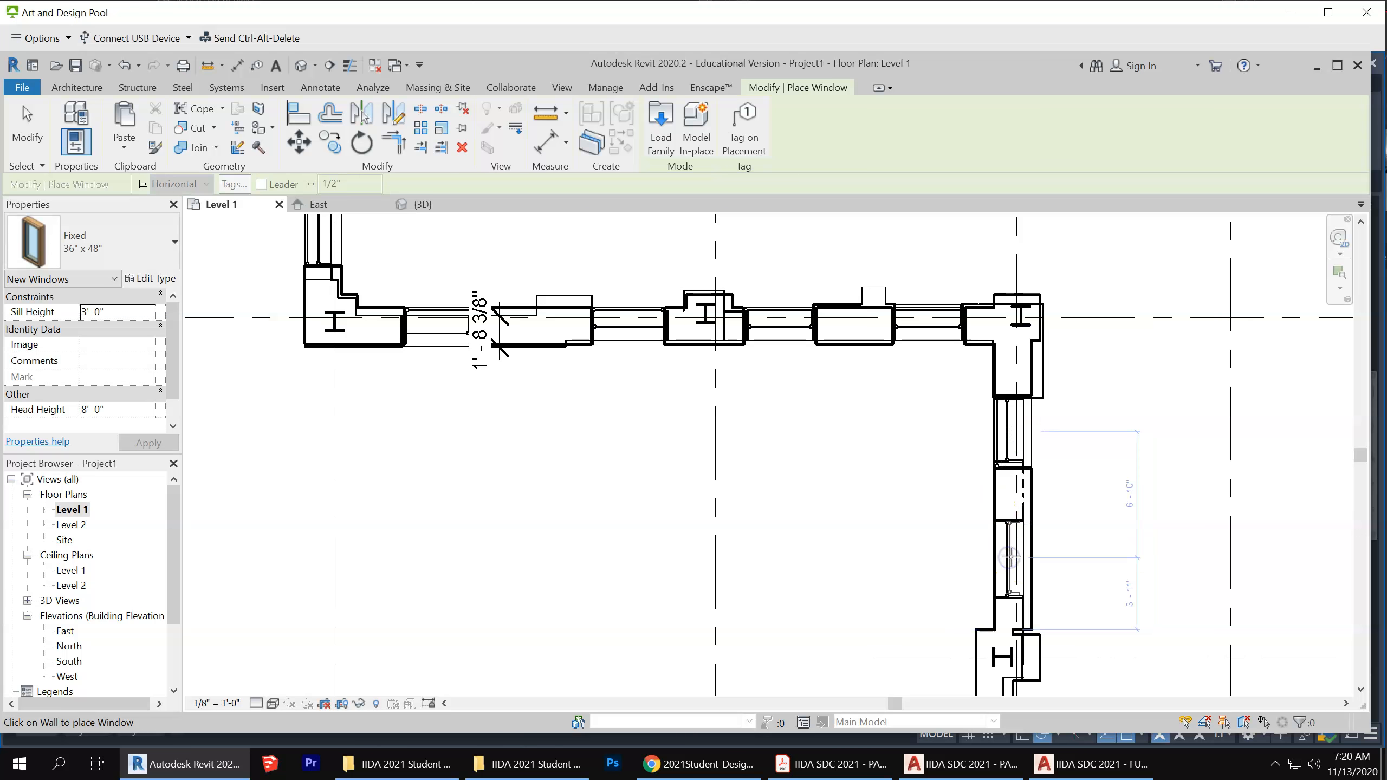
scroll(1015, 347, "down", 3)
scroll(1044, 471, "up", 5)
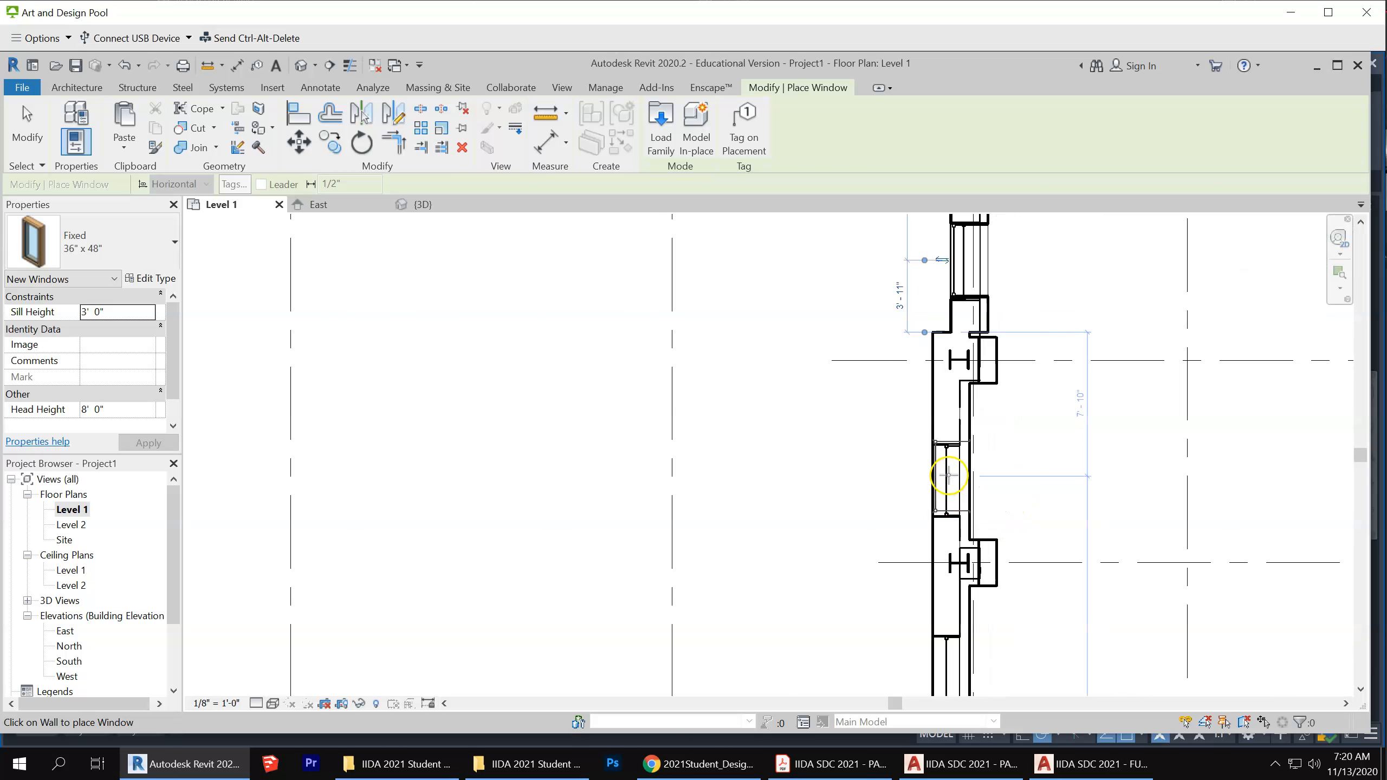
left_click(950, 480)
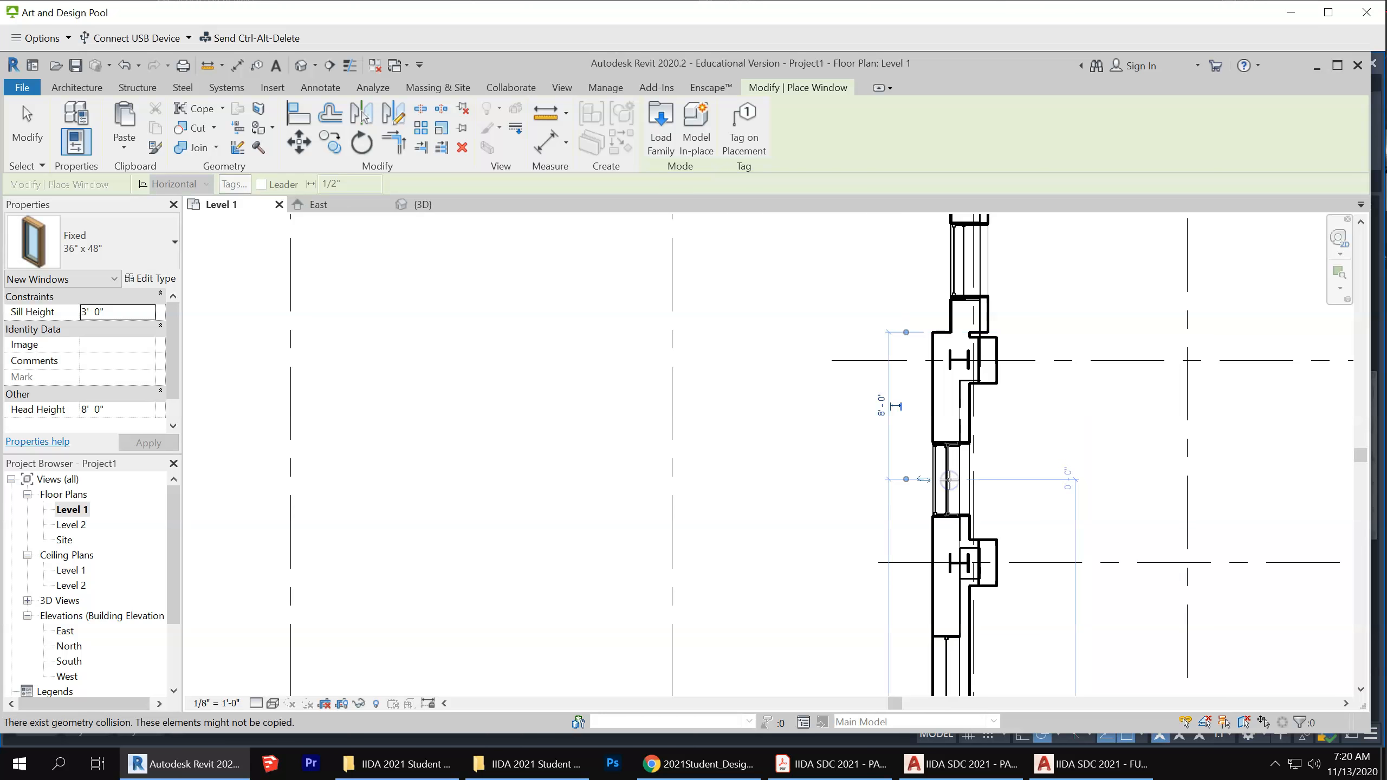
scroll(628, 442, "down", 2)
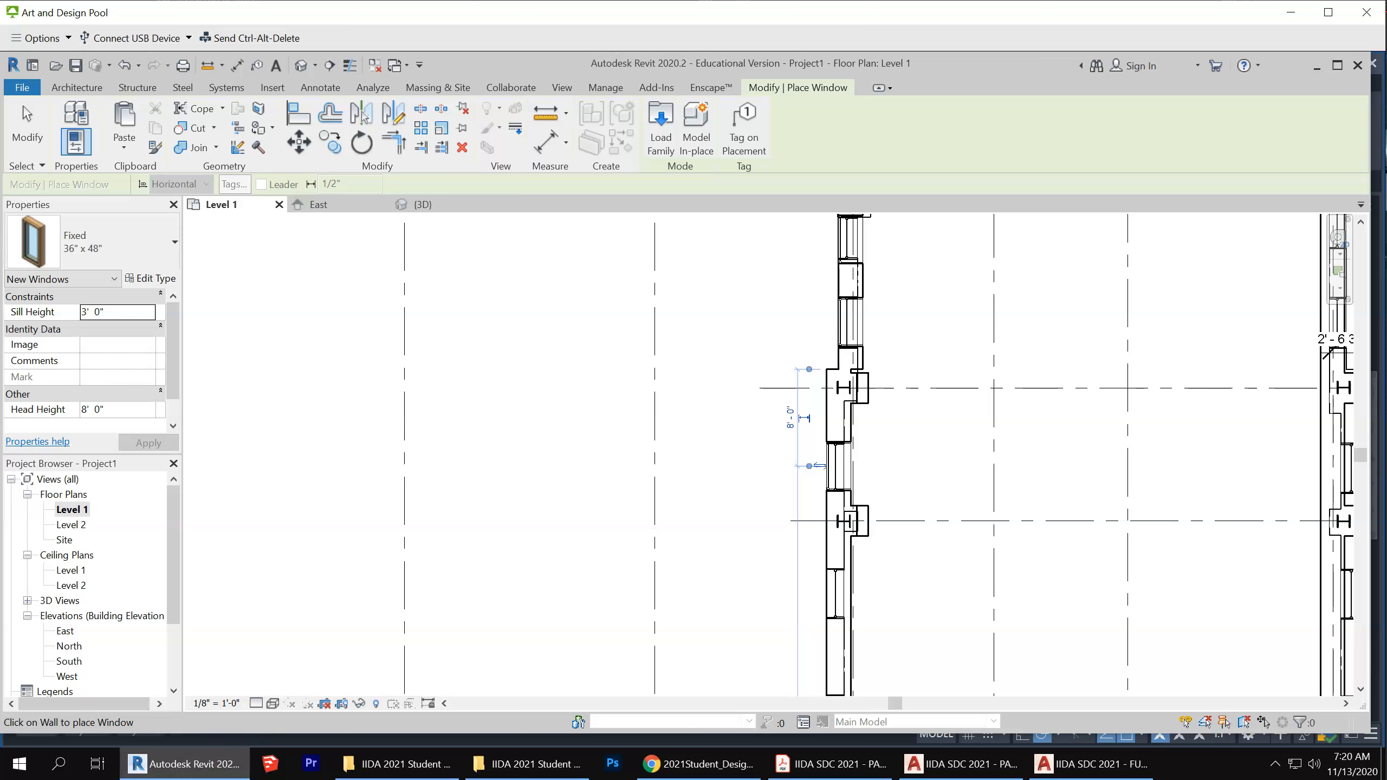
Switch to the full renovation project's 3D view and examine the exterior walls, columns, windows and core area
mouse_move(240, 763)
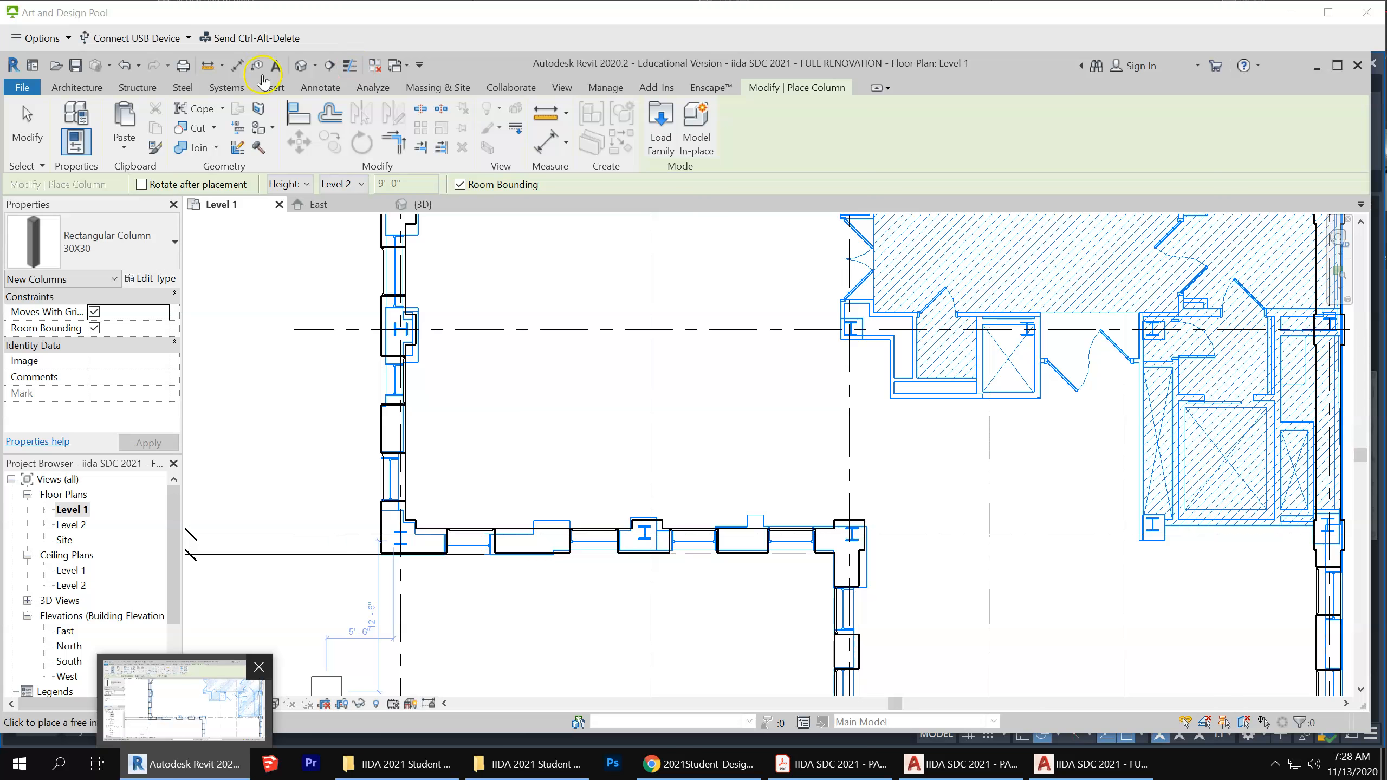
left_click(298, 67)
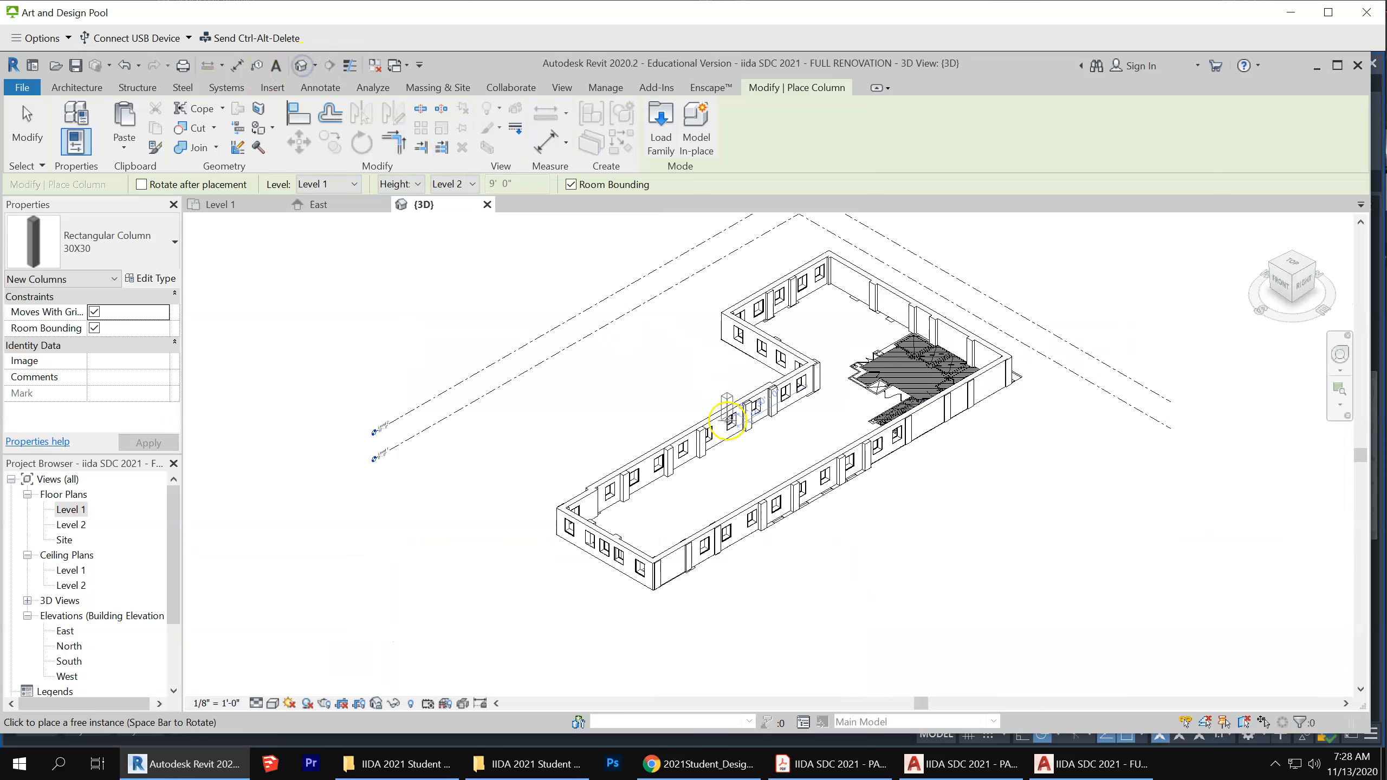
scroll(785, 528, "down", 1)
scroll(790, 628, "down", 2)
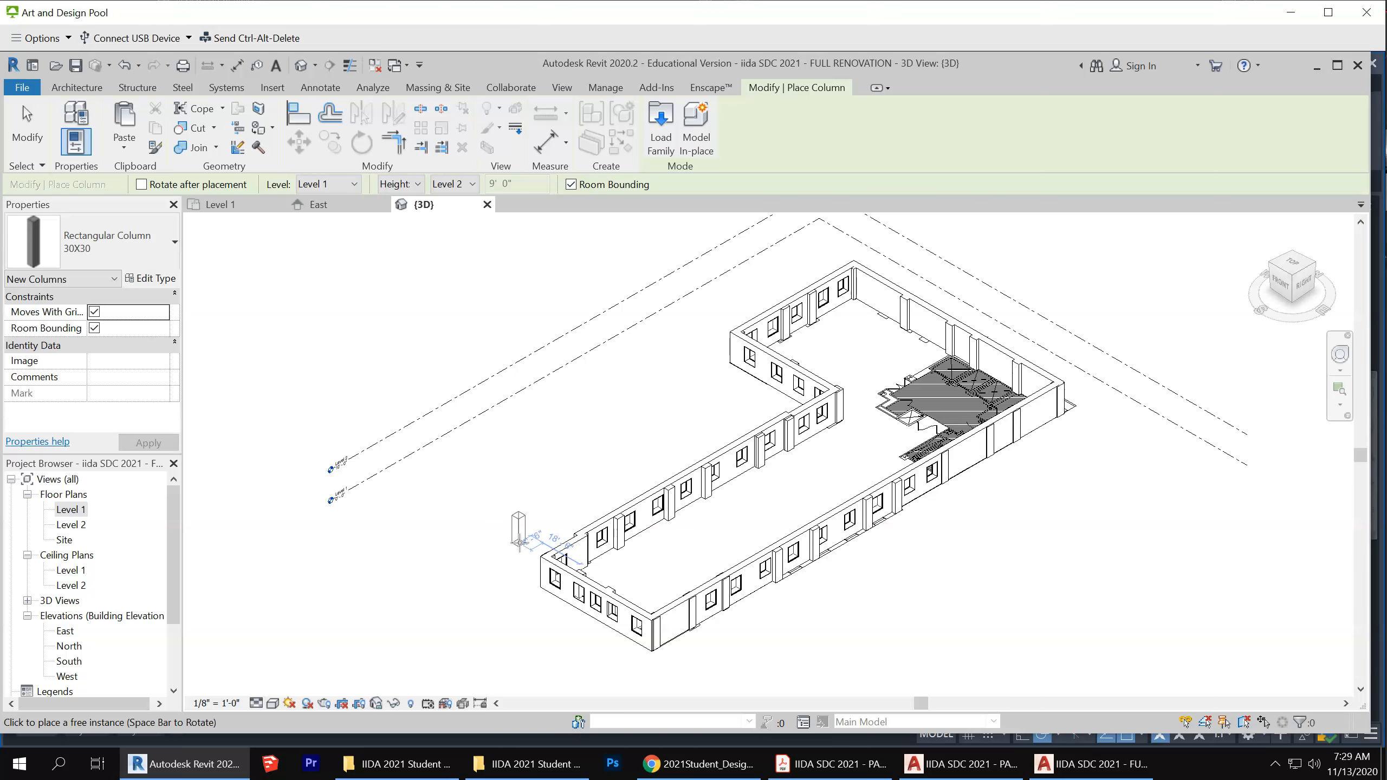
scroll(955, 414, "up", 2)
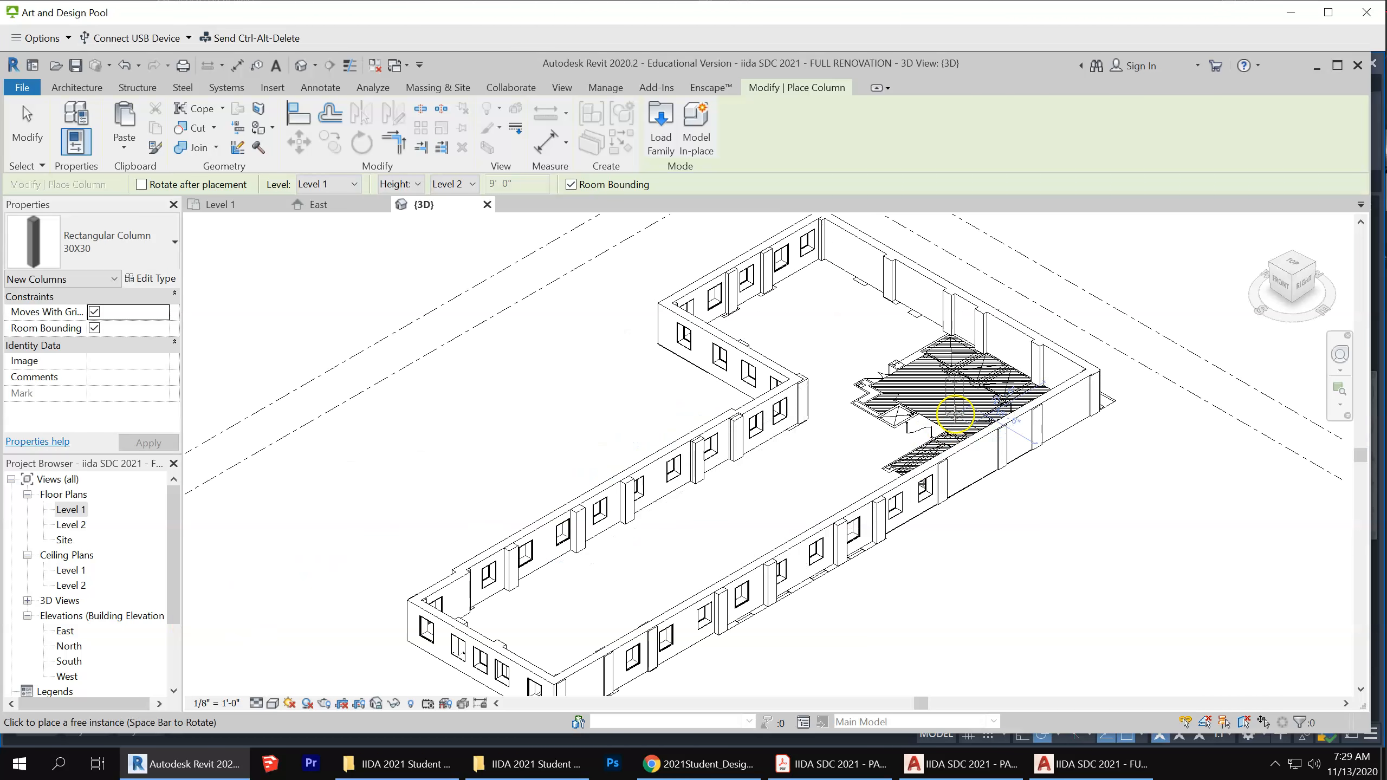
scroll(954, 414, "up", 2)
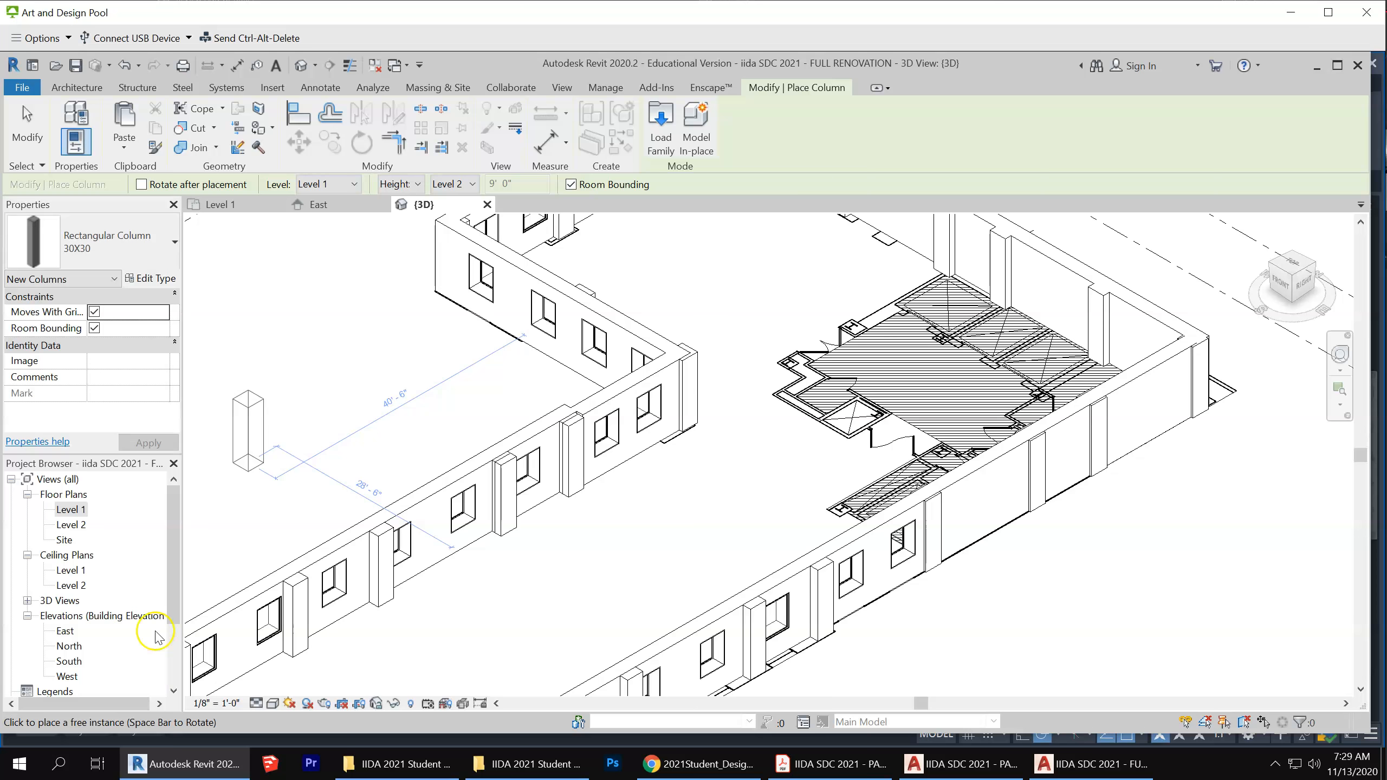
Open the Level 1 floor plan and place 30X30 architectural columns over the core's steel columns on grids I and H
double_click(77, 511)
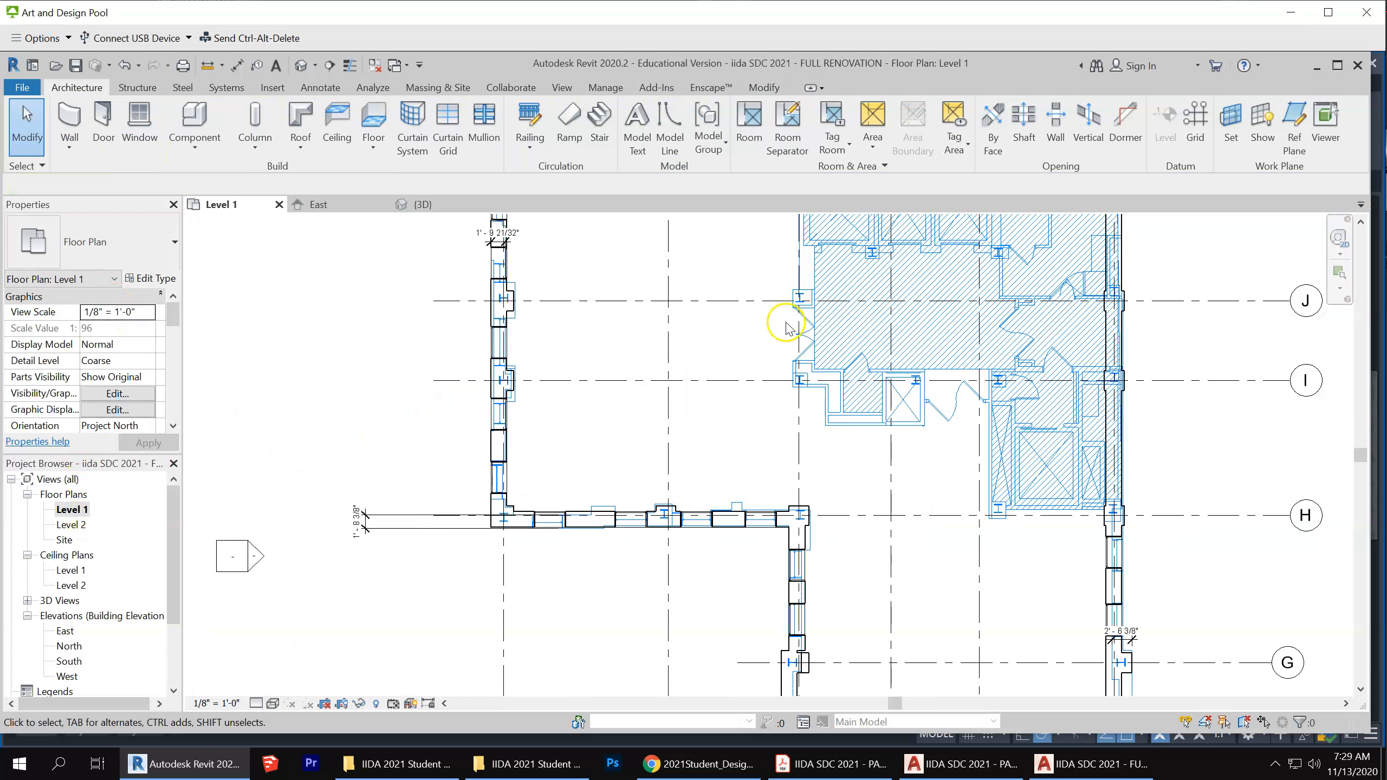
left_click(254, 143)
left_click(287, 210)
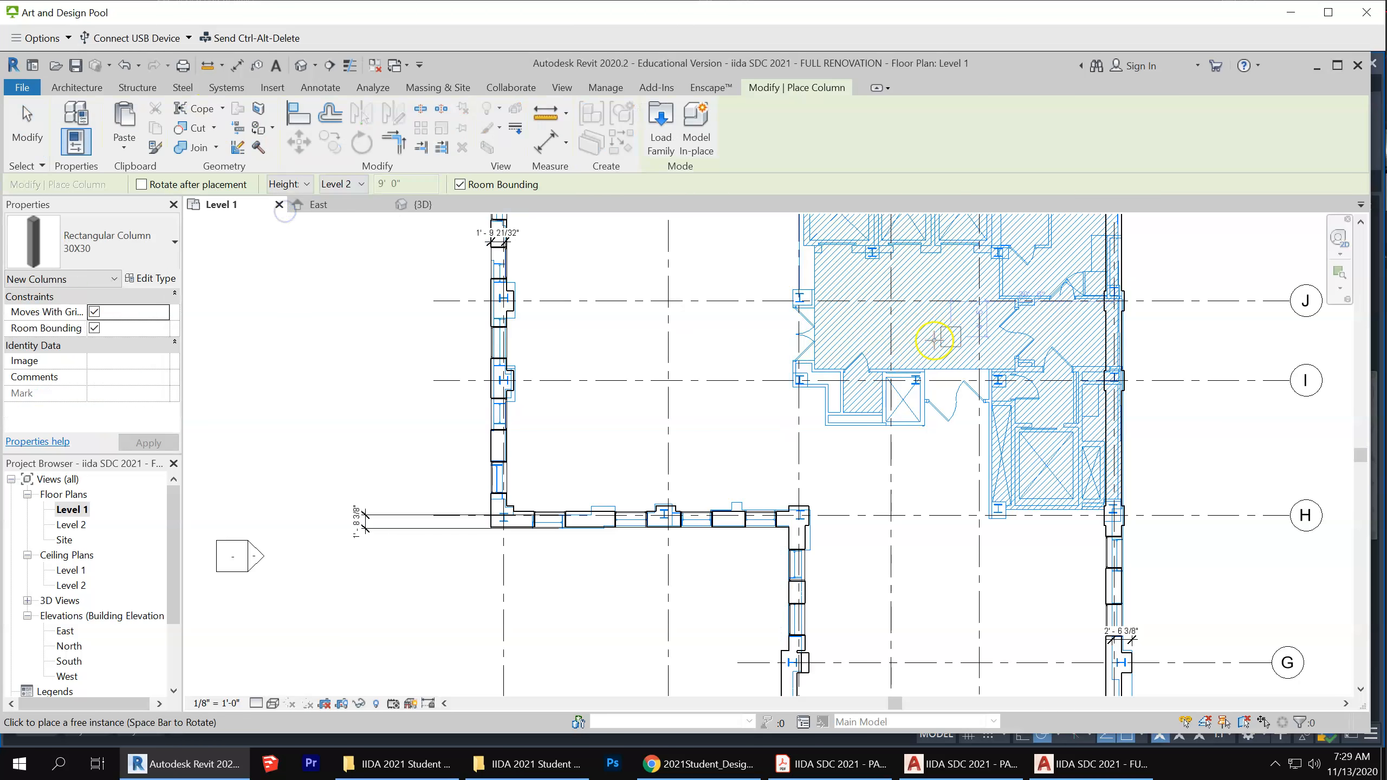
scroll(934, 340, "up", 2)
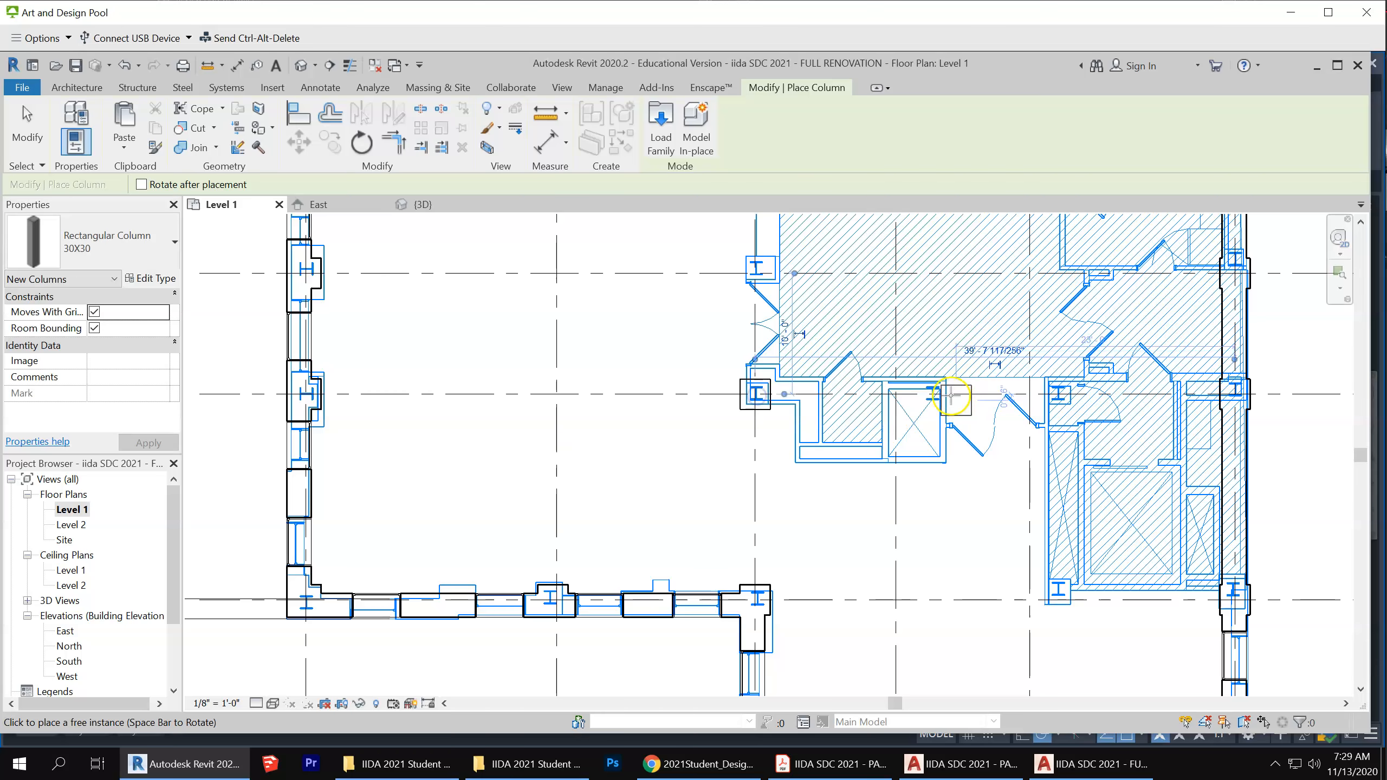
left_click(1058, 394)
left_click(1063, 594)
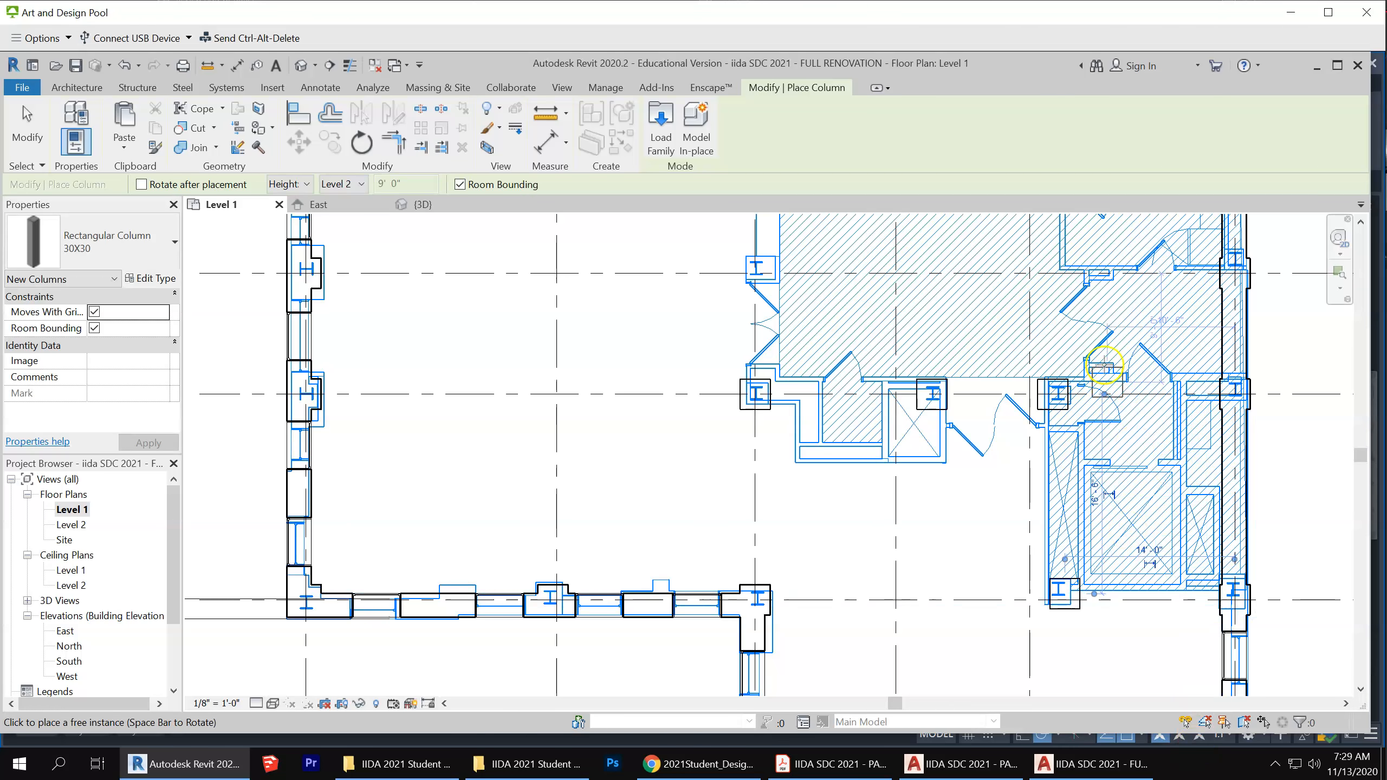
Place 30X30 columns over the core's steel column on grid J and the two steel columns in front of the elevators
scroll(920, 359, "down", 2)
scroll(835, 328, "up", 2)
left_click(835, 328)
scroll(985, 321, "down", 1)
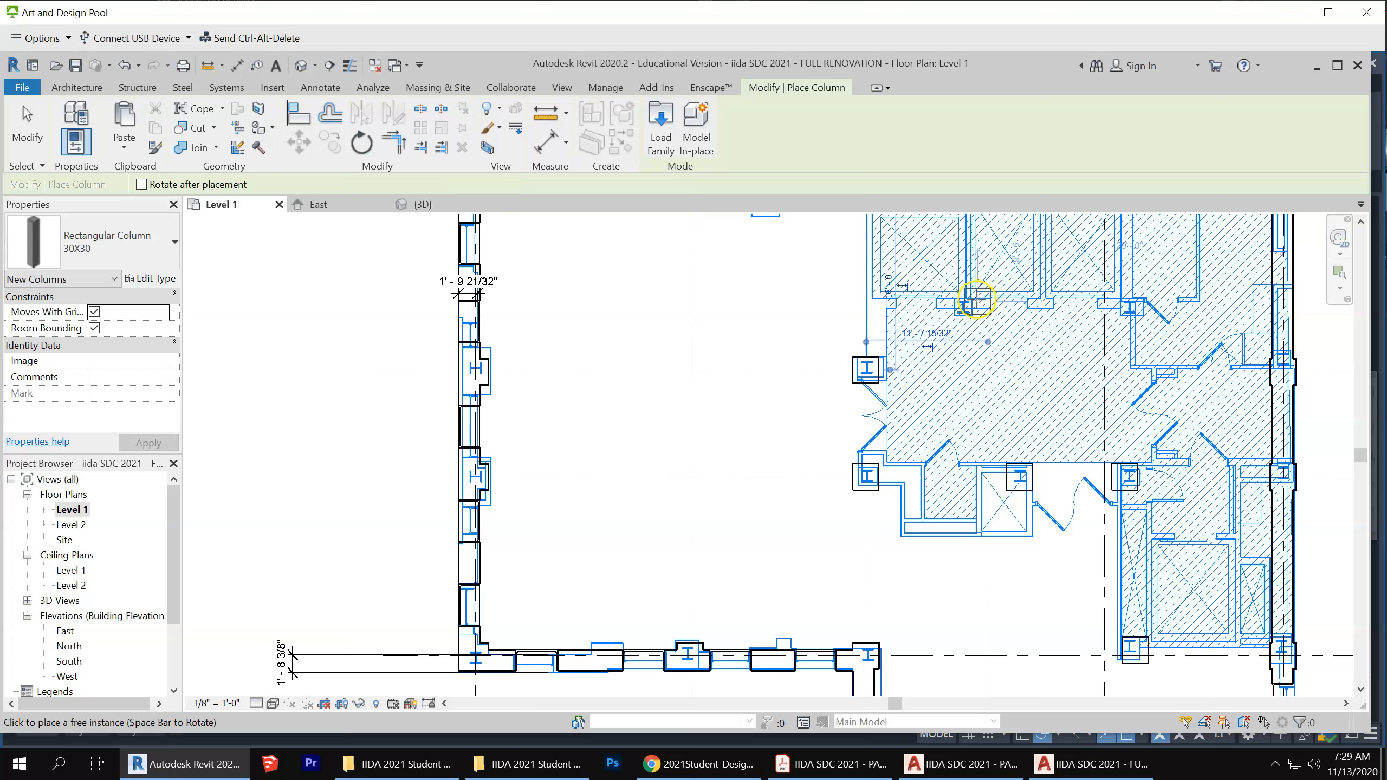
left_click(963, 306)
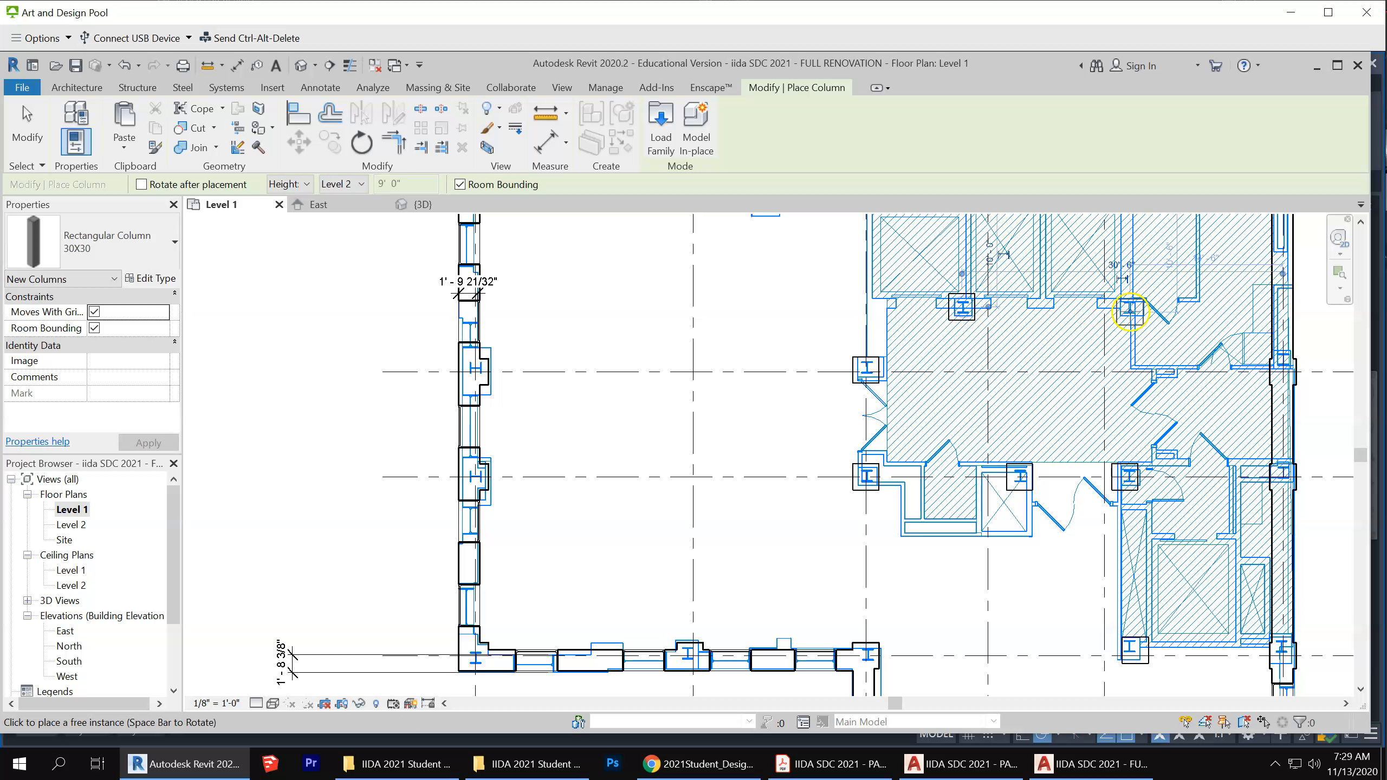
left_click(1127, 310)
scroll(1027, 546, "down", 2)
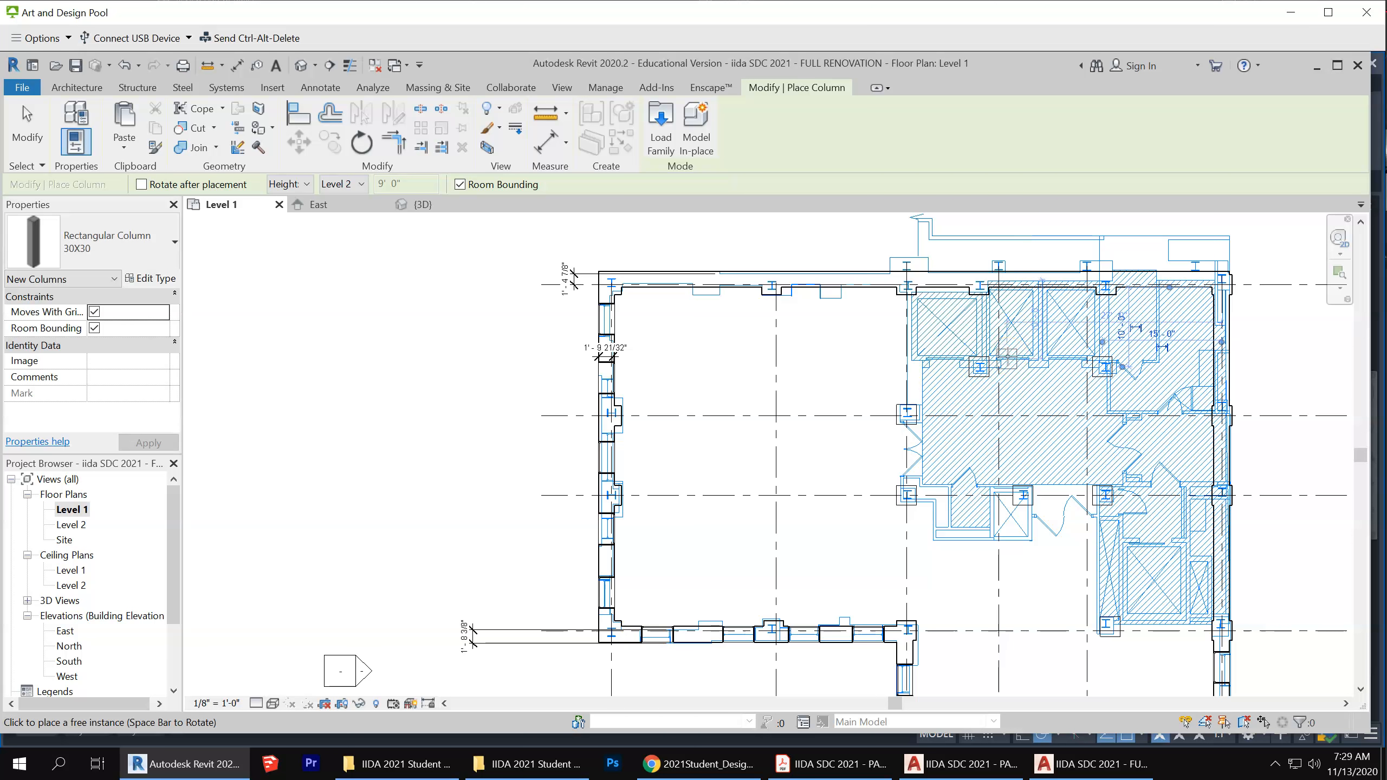
Examine the core area of the Level 1 plan between grids K and H for remaining column locations
scroll(1070, 295, "up", 2)
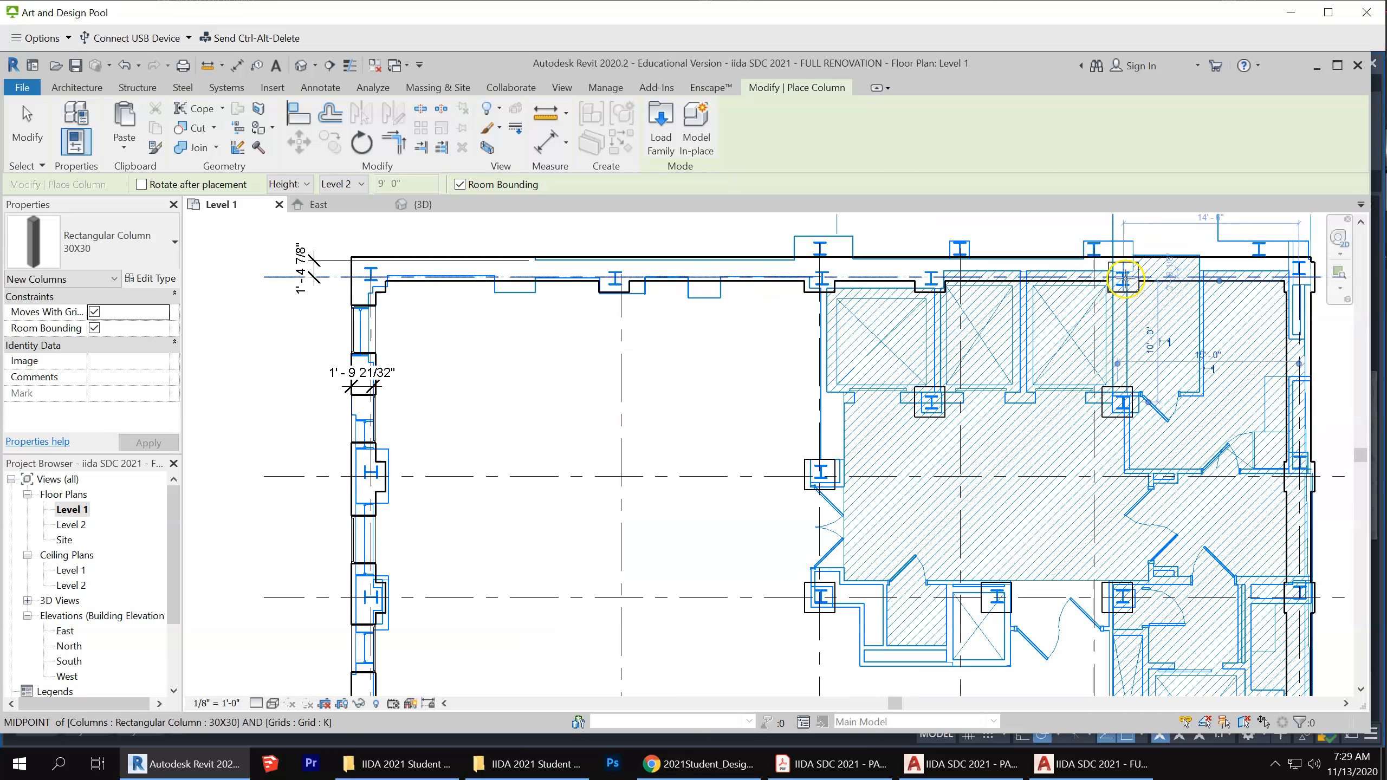
scroll(880, 314, "down", 2)
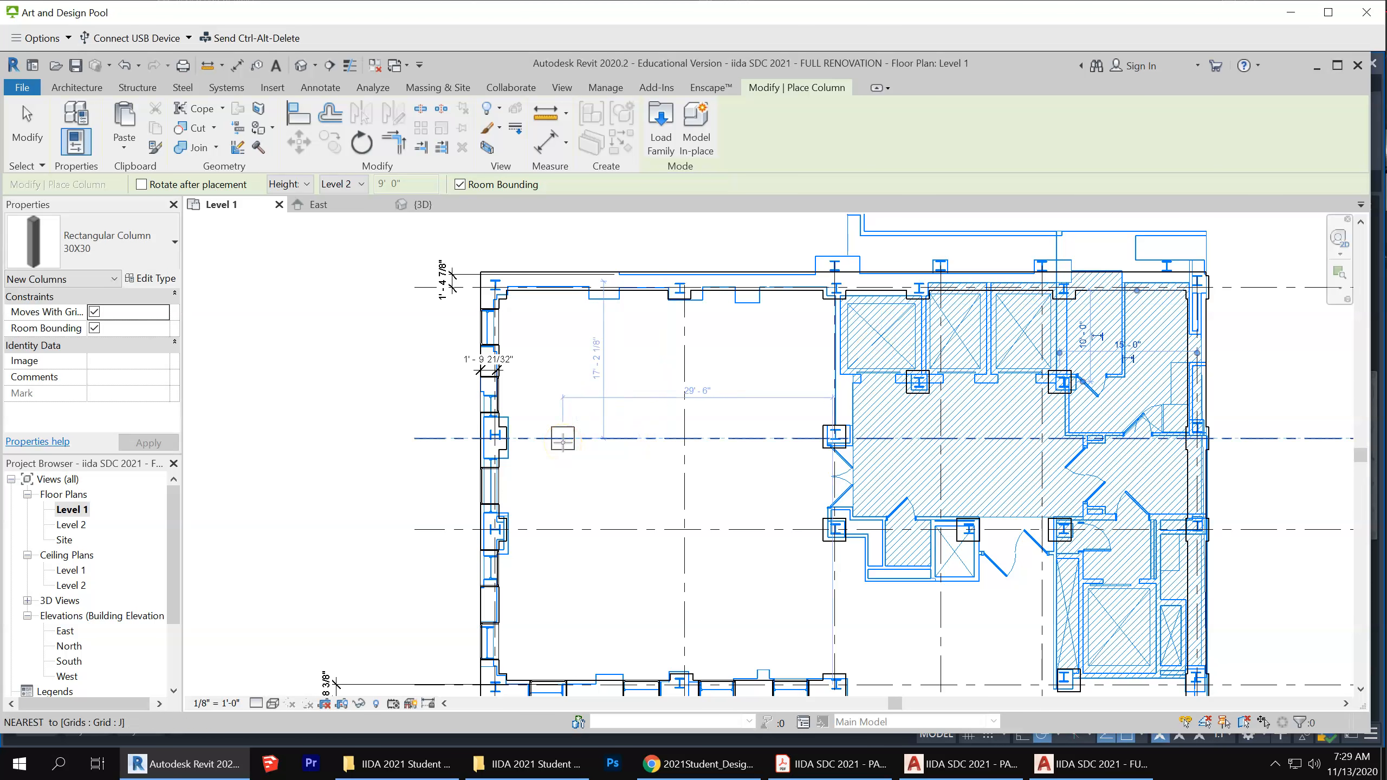
scroll(928, 361, "down", 1)
scroll(1021, 574, "up", 3)
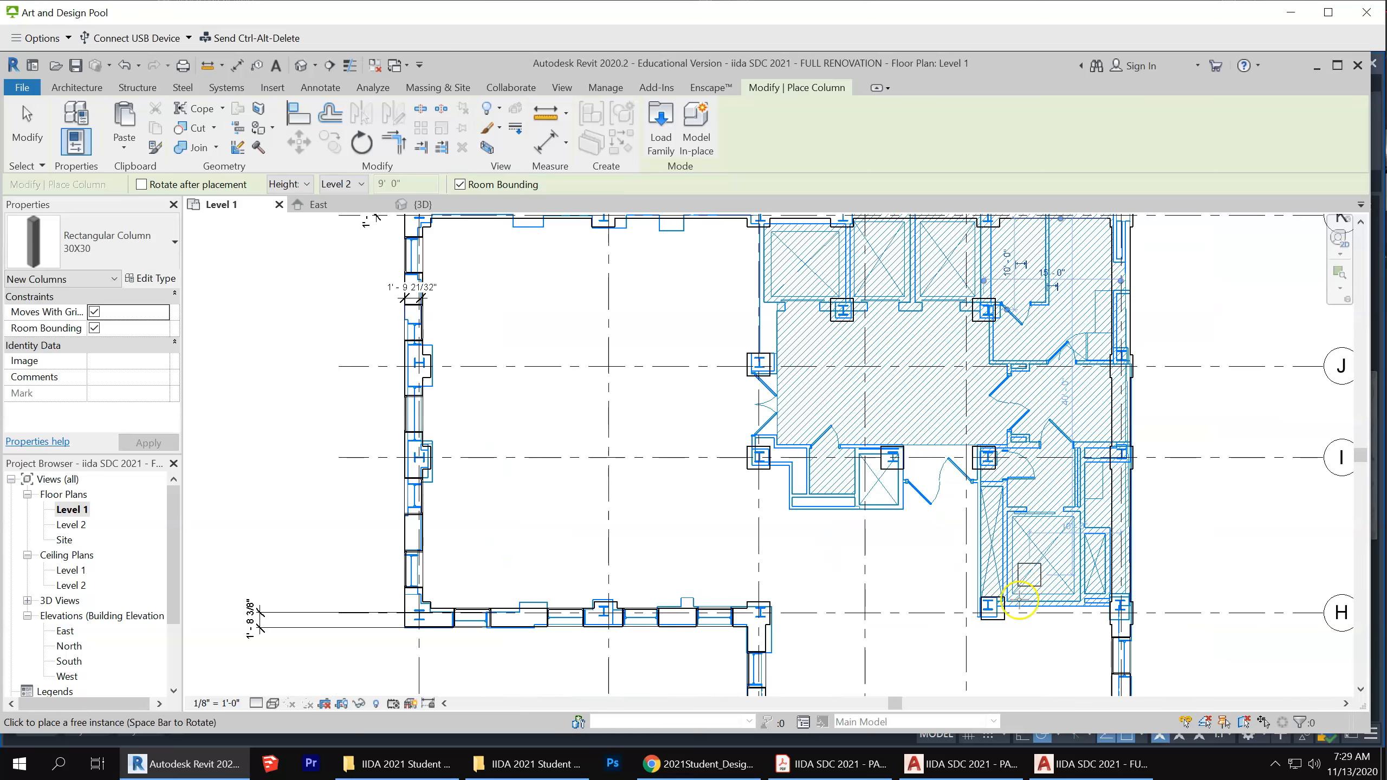
scroll(1029, 635, "up", 1)
scroll(1032, 638, "down", 2)
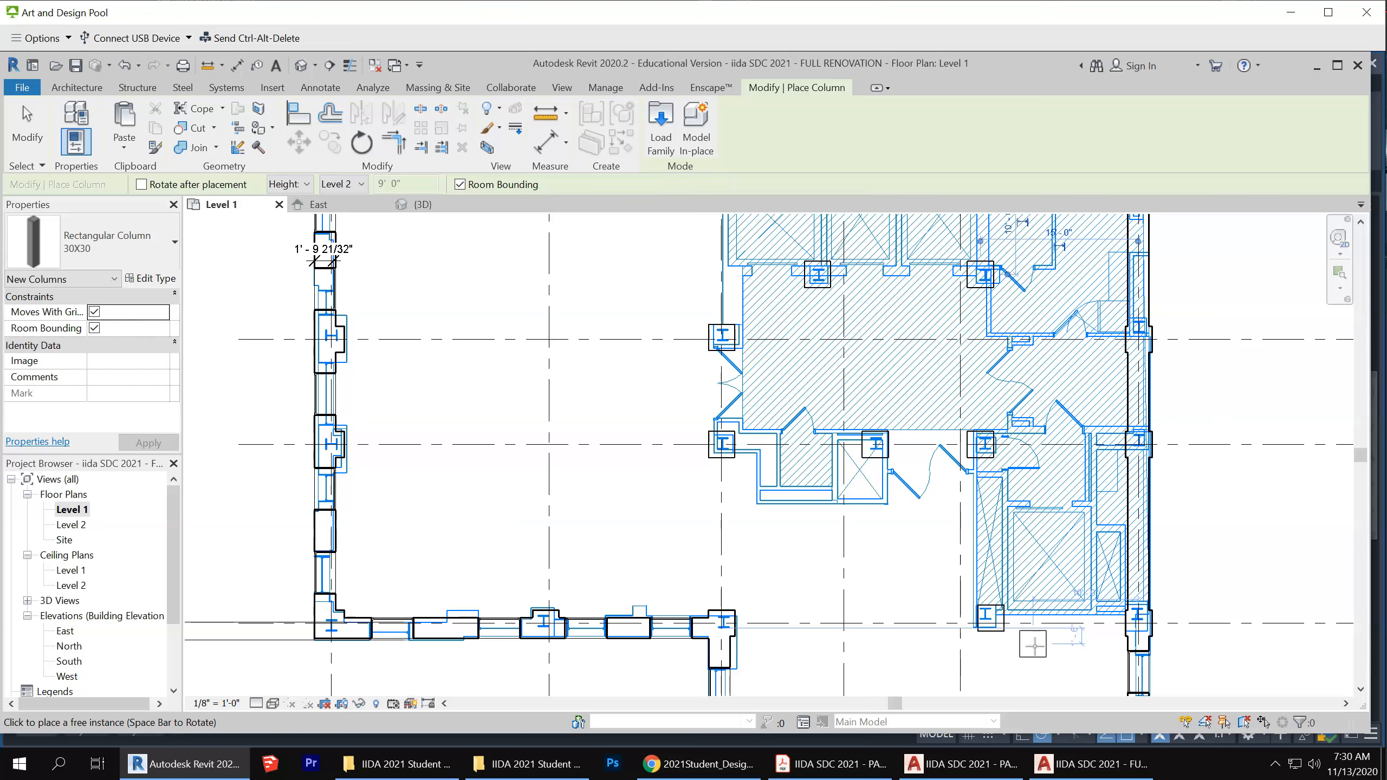
scroll(1033, 646, "down", 2)
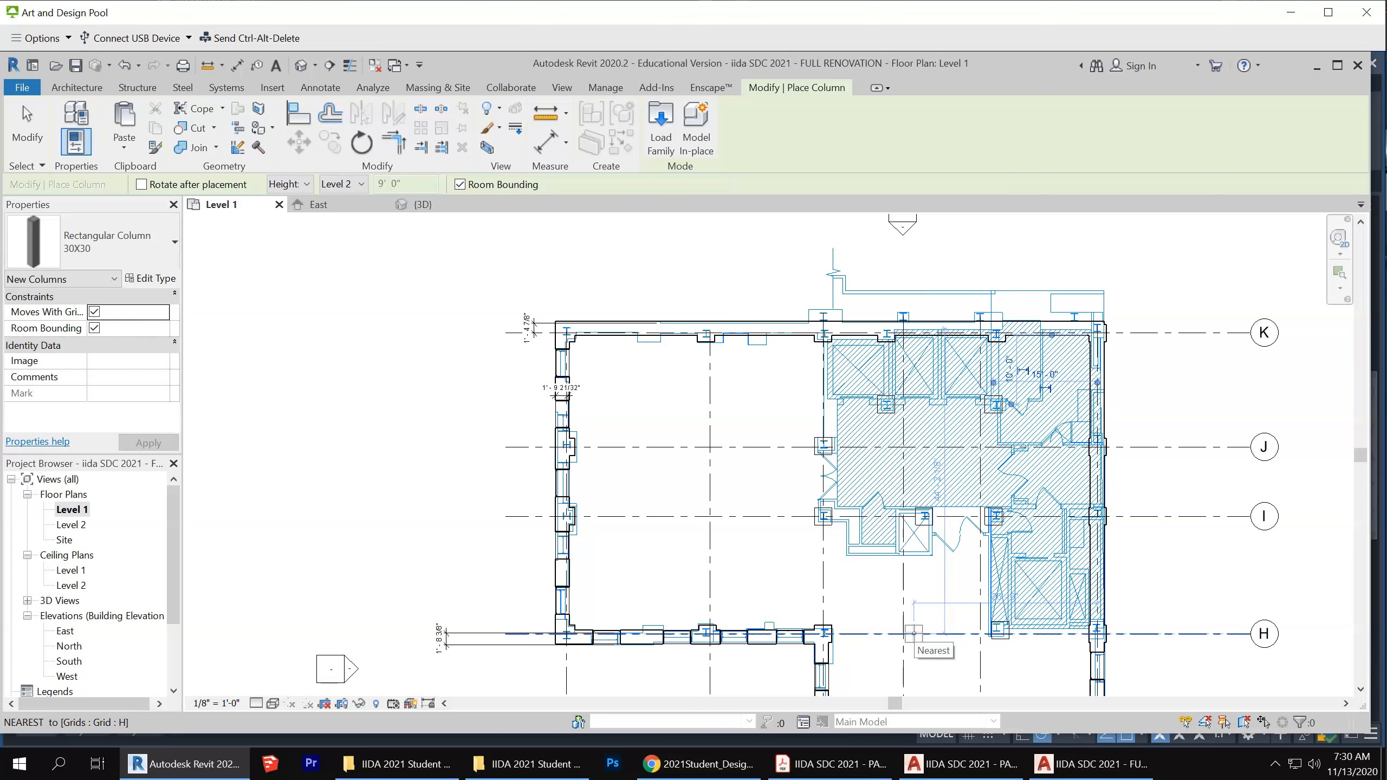
left_click(916, 547)
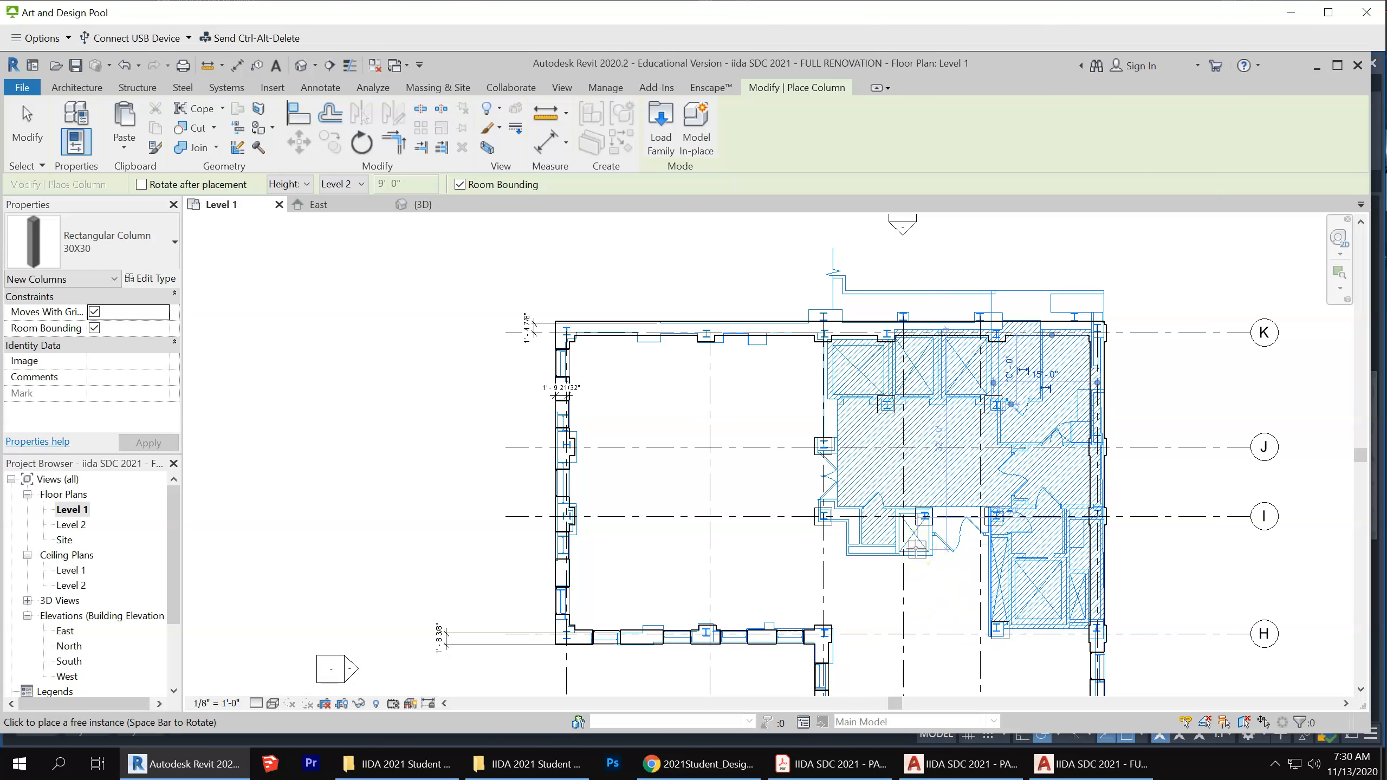
left_click(556, 244)
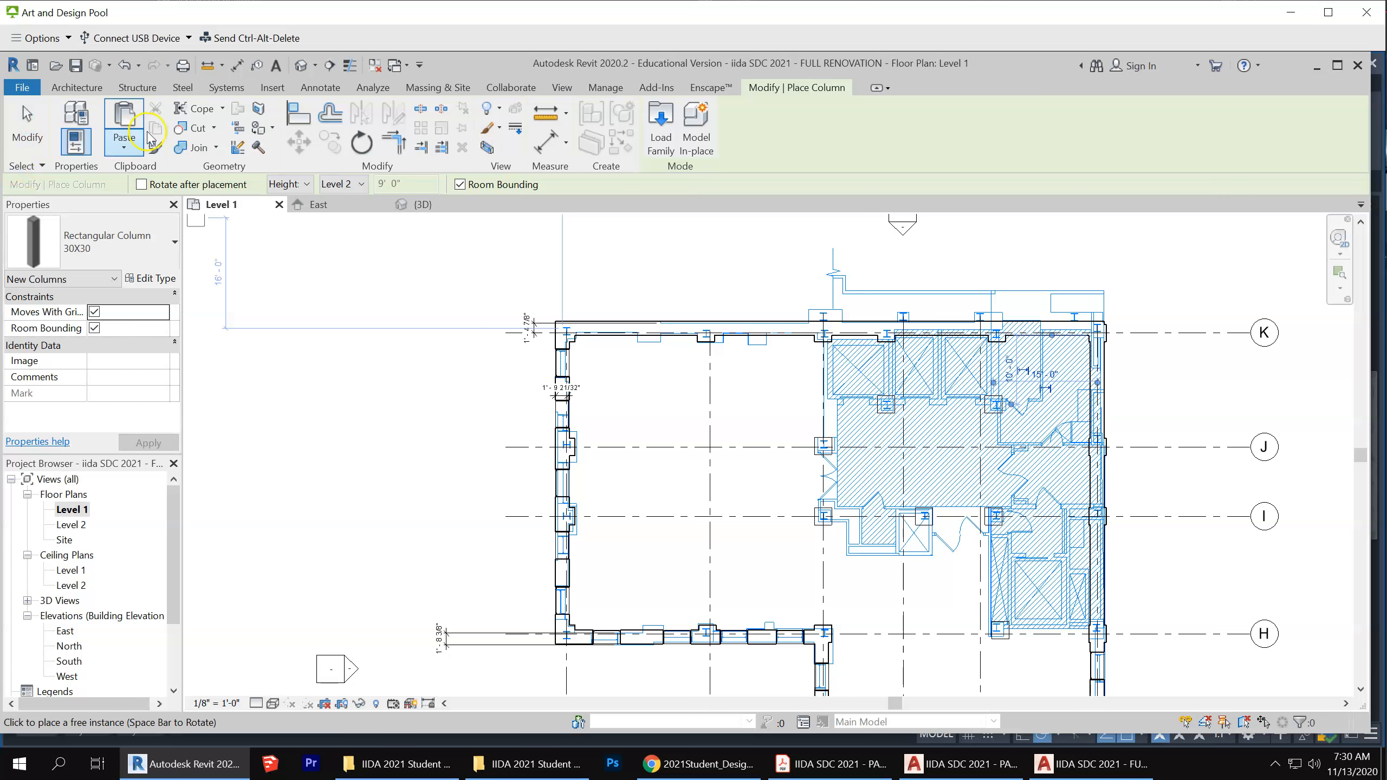
Start the Wall tool with the Generic - 6" type and set its location line to Finish Face: Interior
left_click(86, 89)
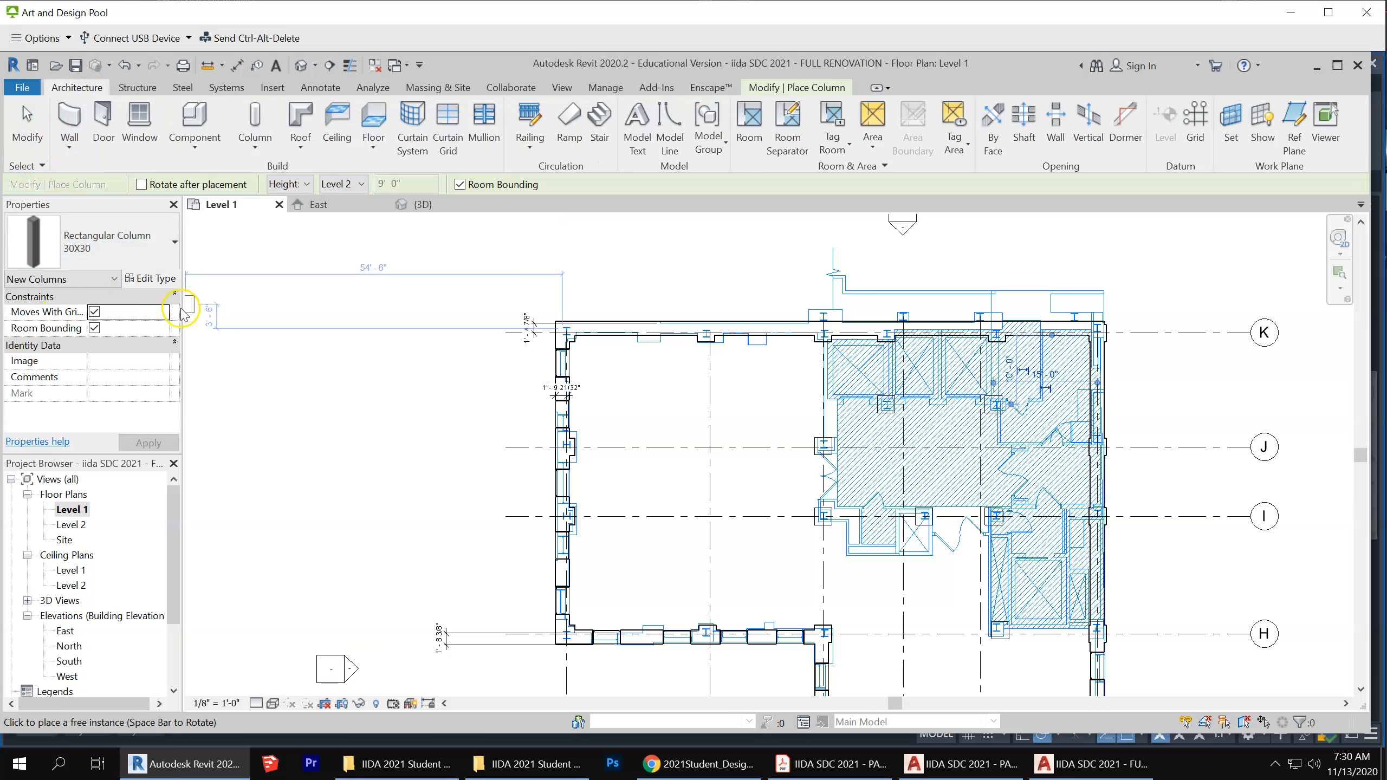
left_click(69, 123)
left_click(98, 240)
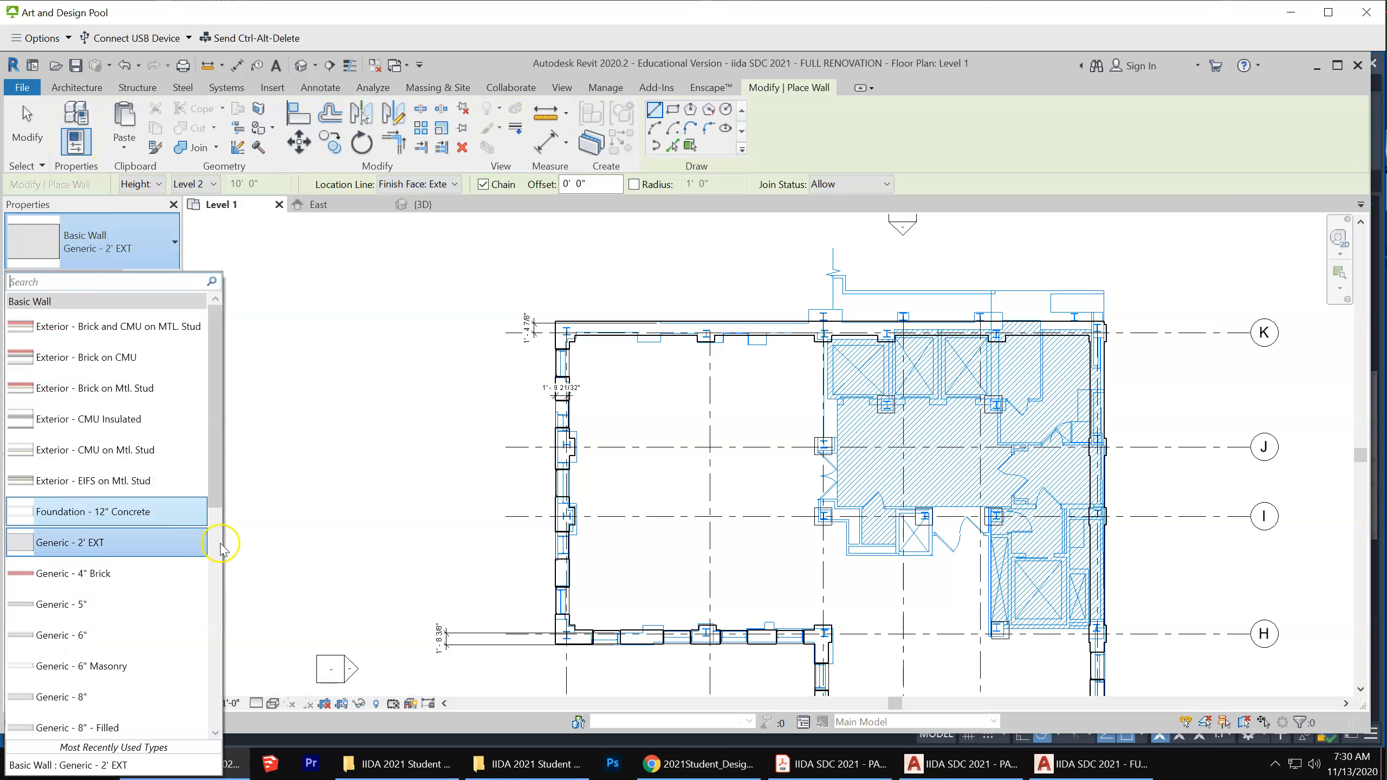
left_click(101, 635)
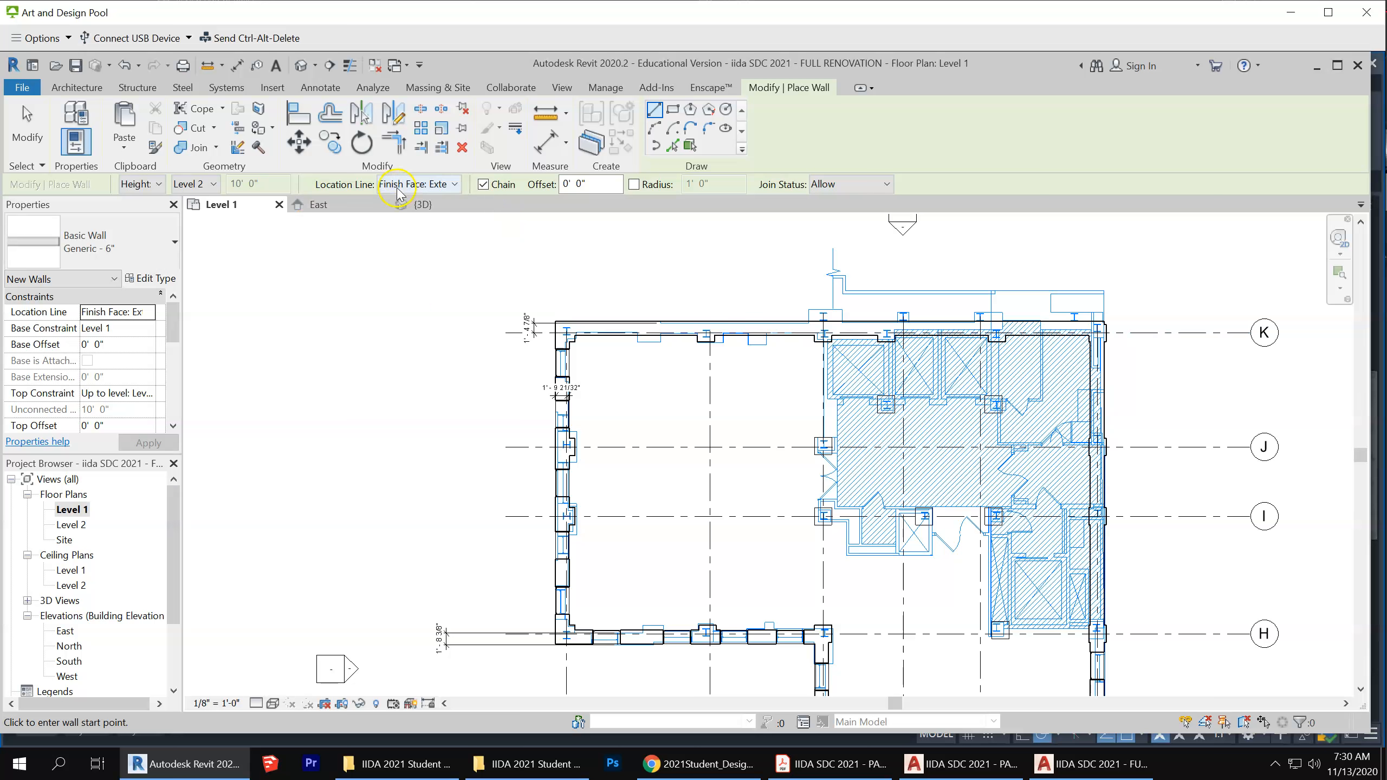
left_click(415, 188)
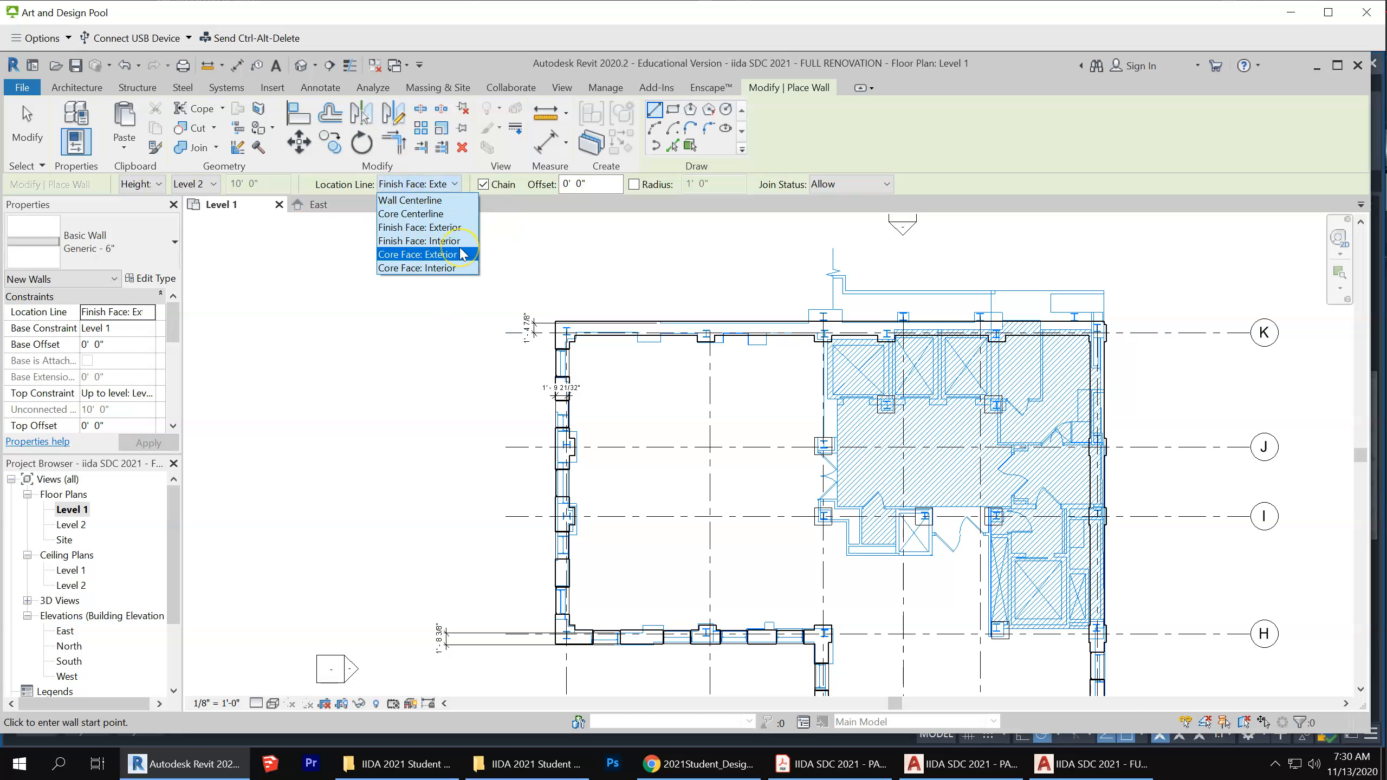
left_click(437, 241)
Draw the core's outer wall from the column on grid K past the grid J column to the core column on grid I
scroll(824, 347, "up", 6)
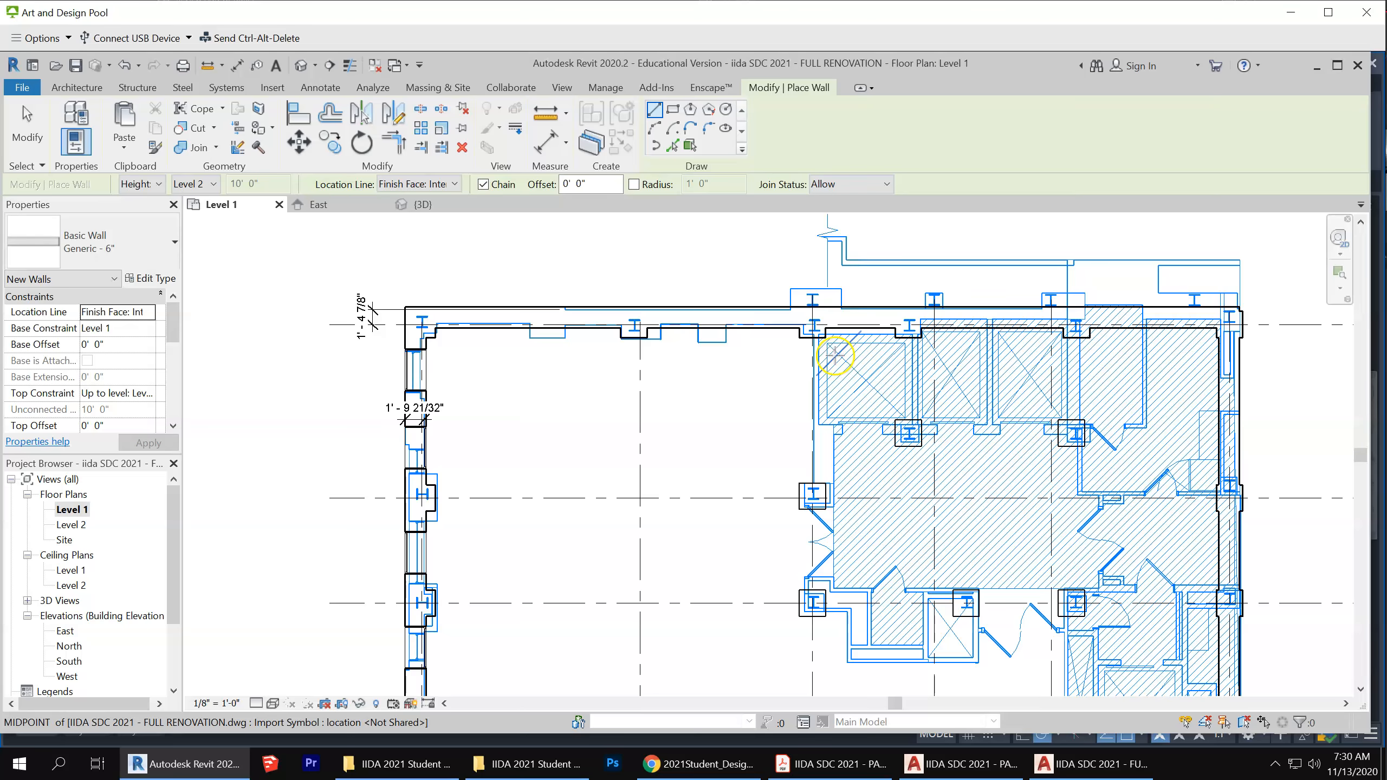
left_click(793, 317)
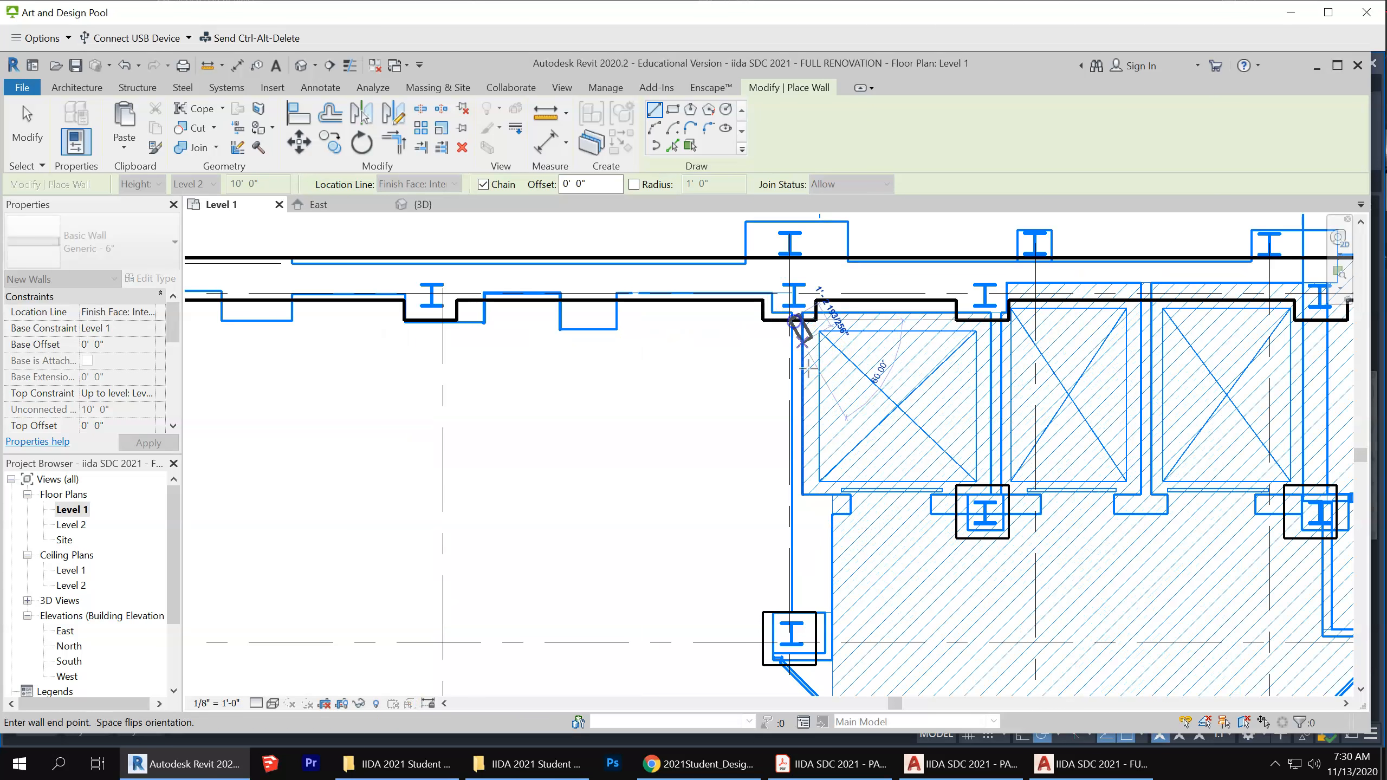
scroll(790, 310, "down", 3)
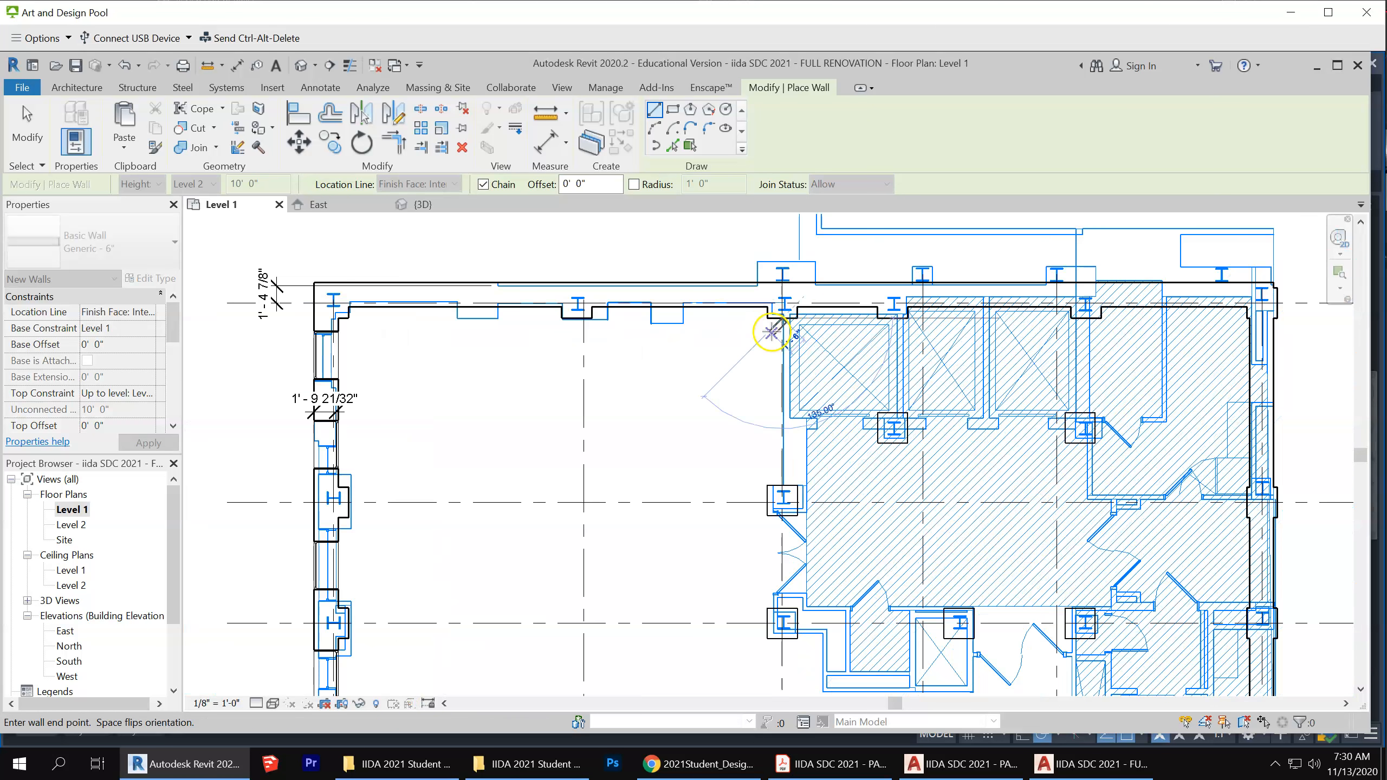
scroll(790, 387, "up", 2)
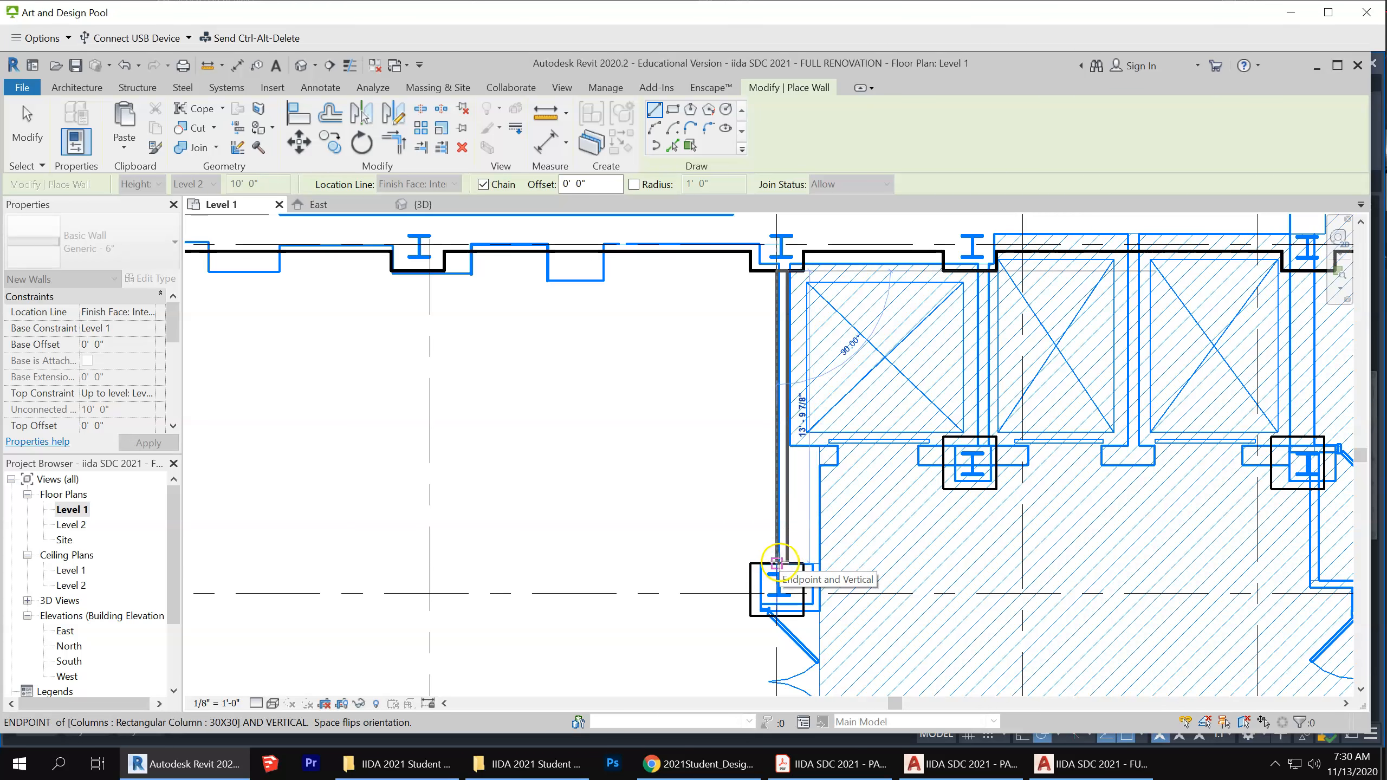
scroll(776, 563, "down", 3)
scroll(788, 497, "up", 4)
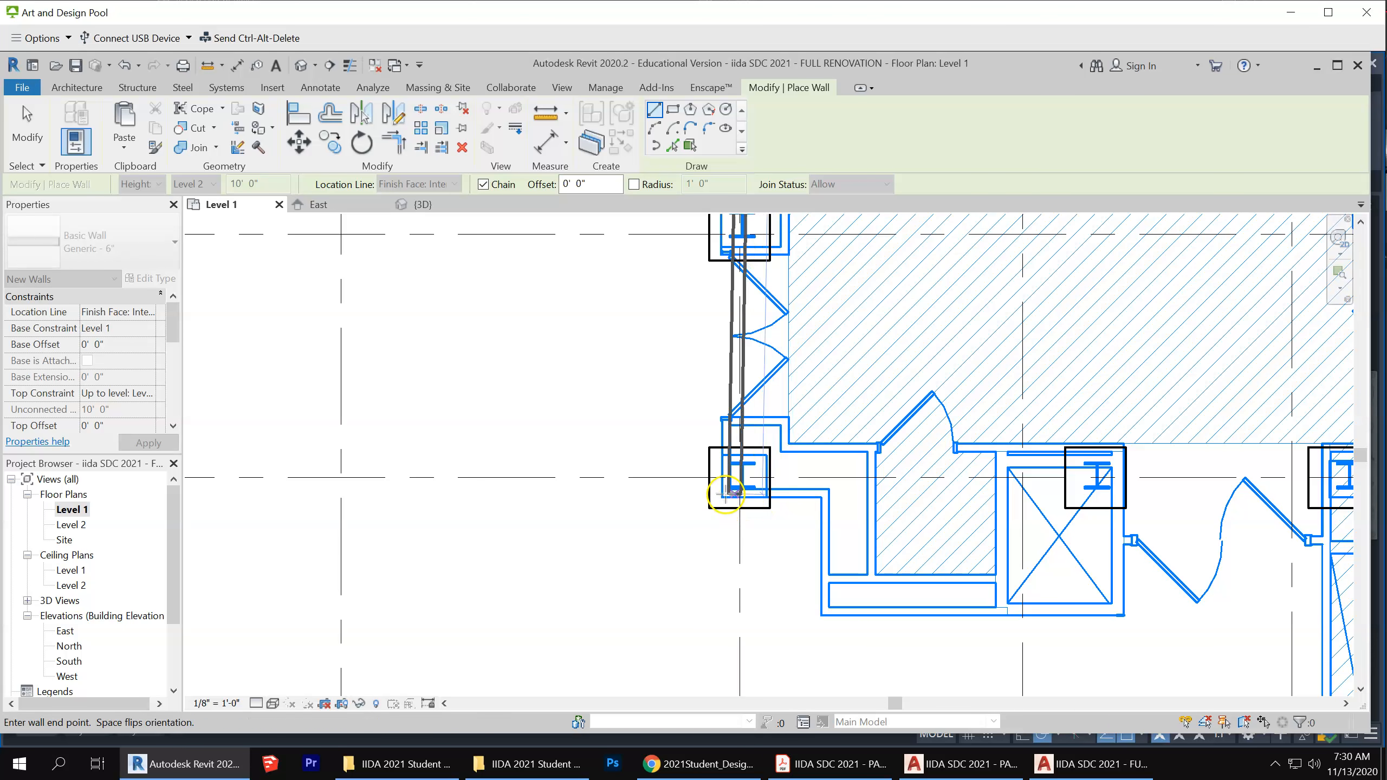
left_click(740, 497)
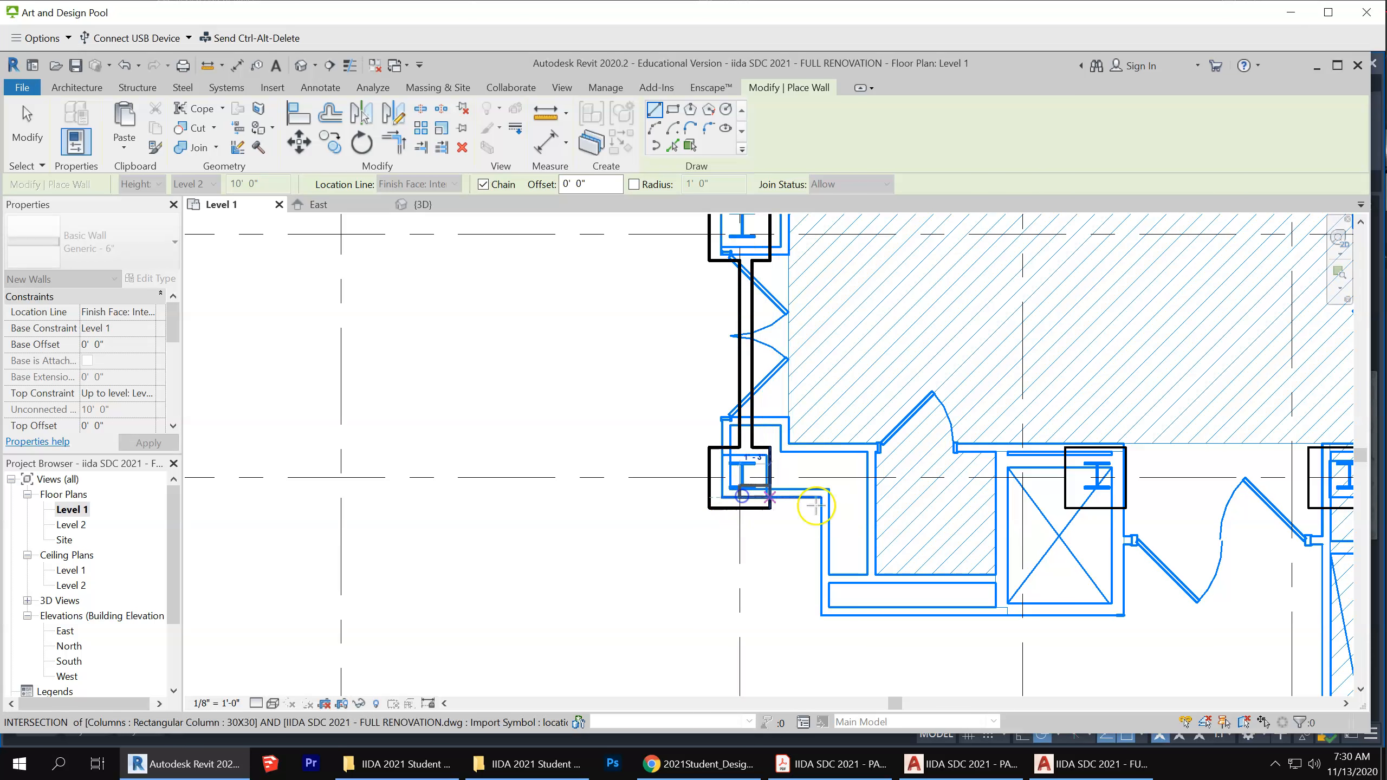
Continue the 6" wall chain around the closet and shaft that project below grid I, ending at the column beside the shaft
left_click(823, 498)
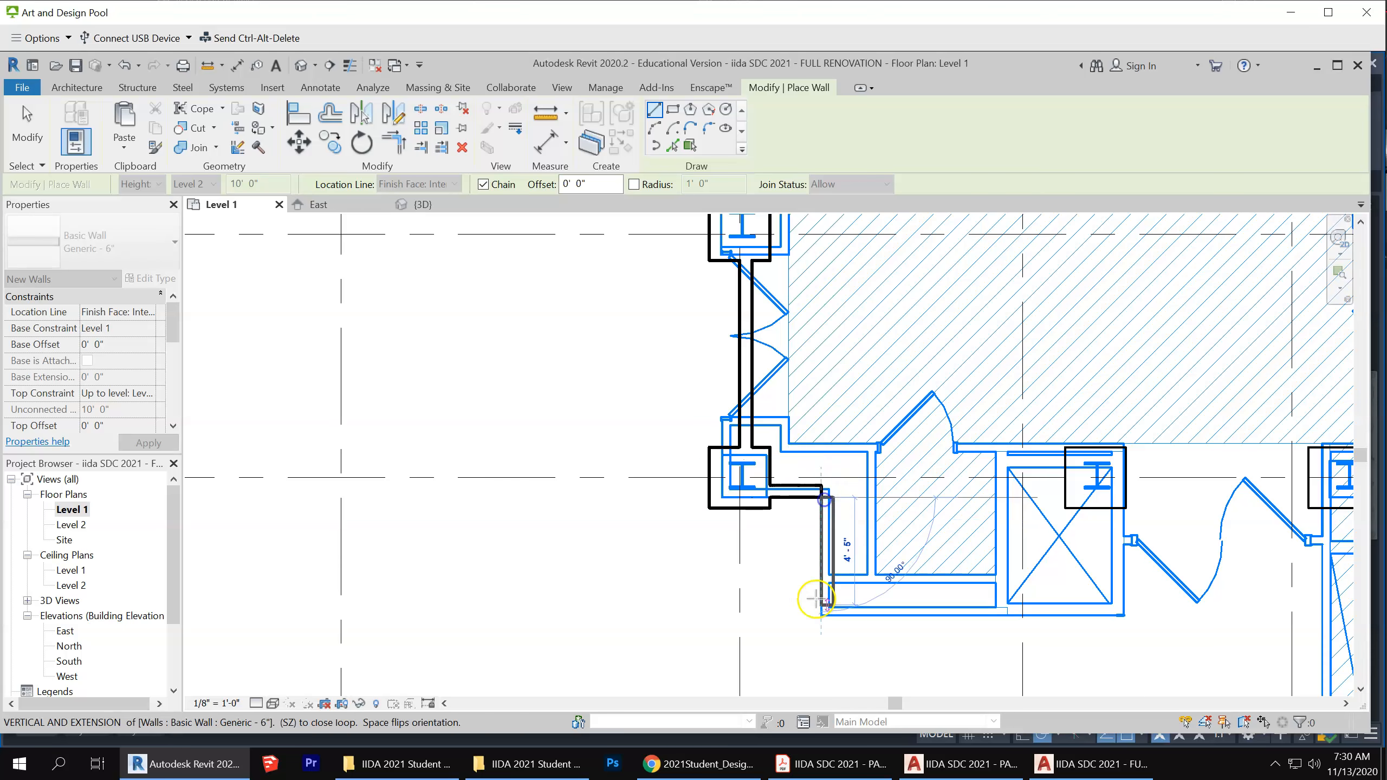
left_click(825, 615)
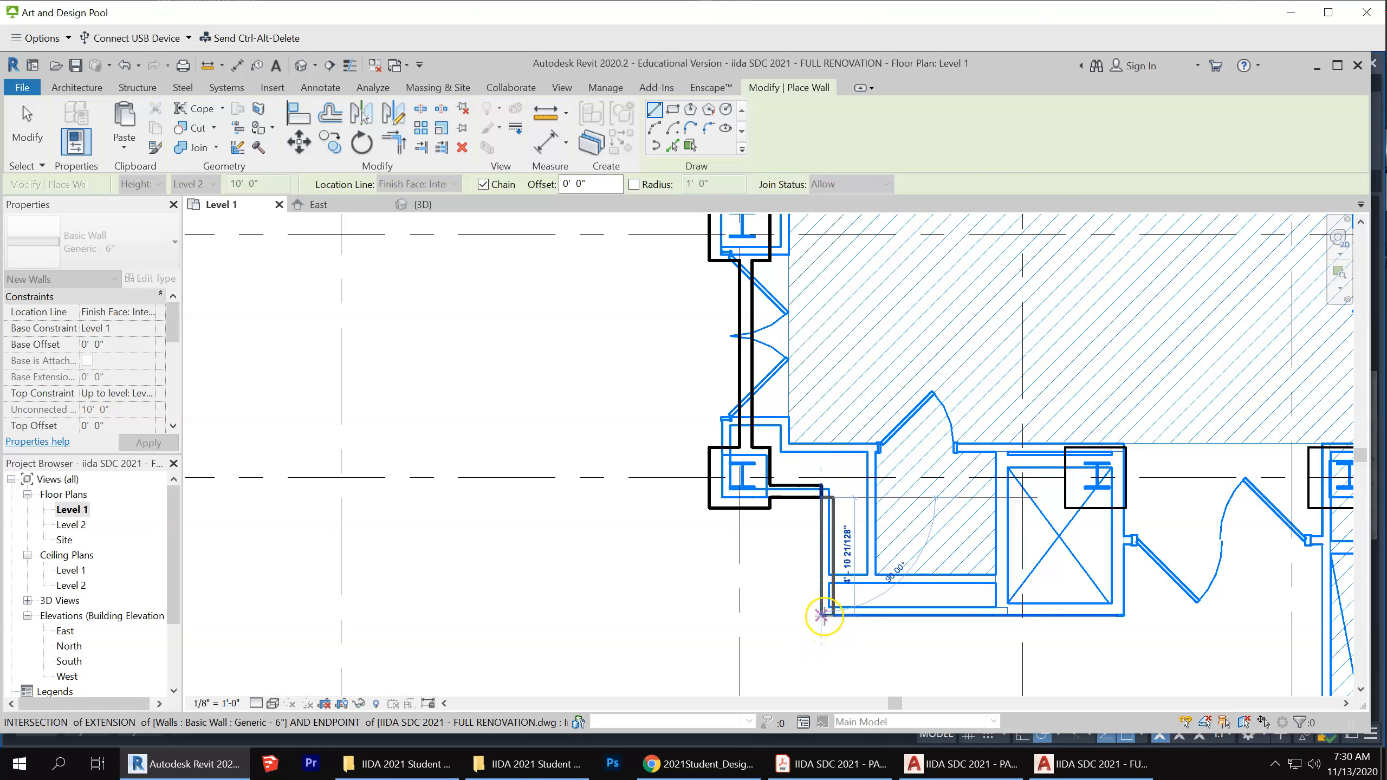
left_click(1123, 611)
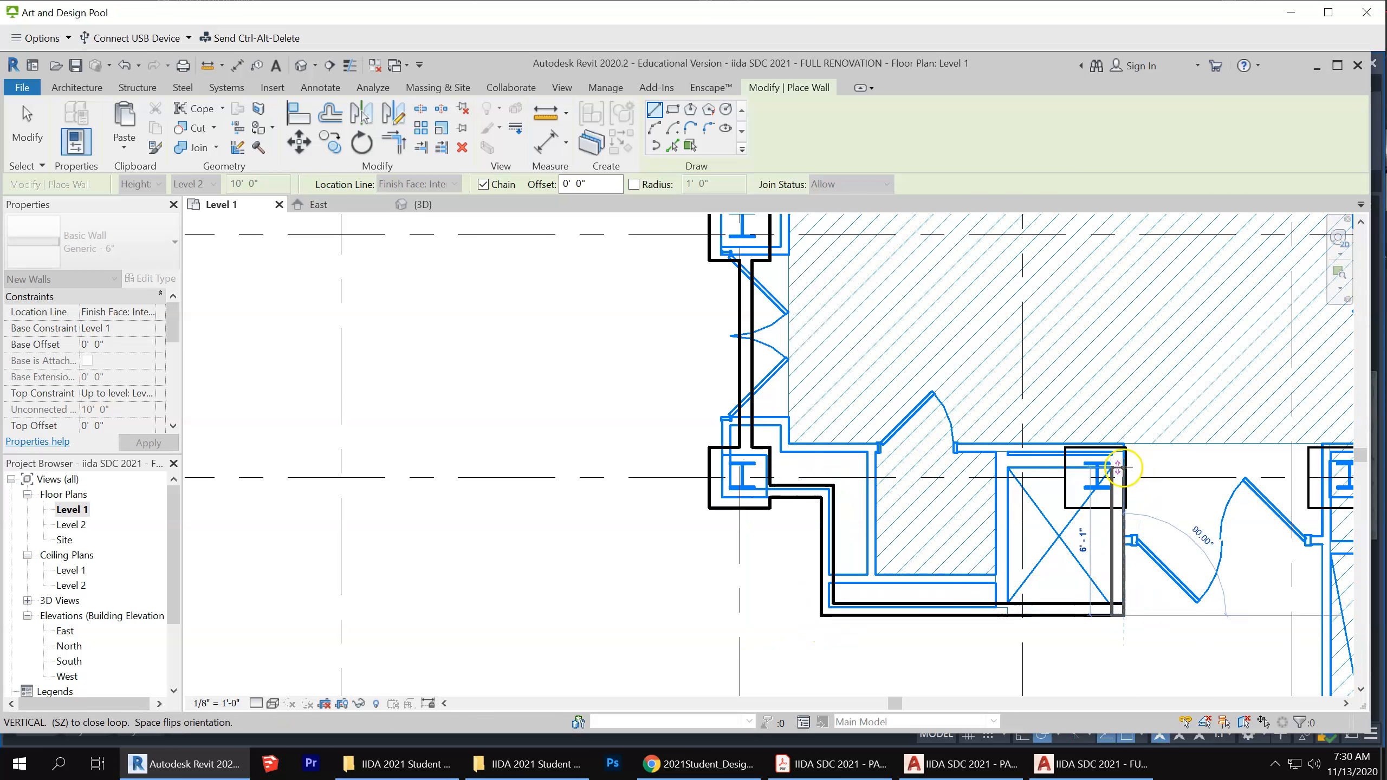
left_click(1123, 545)
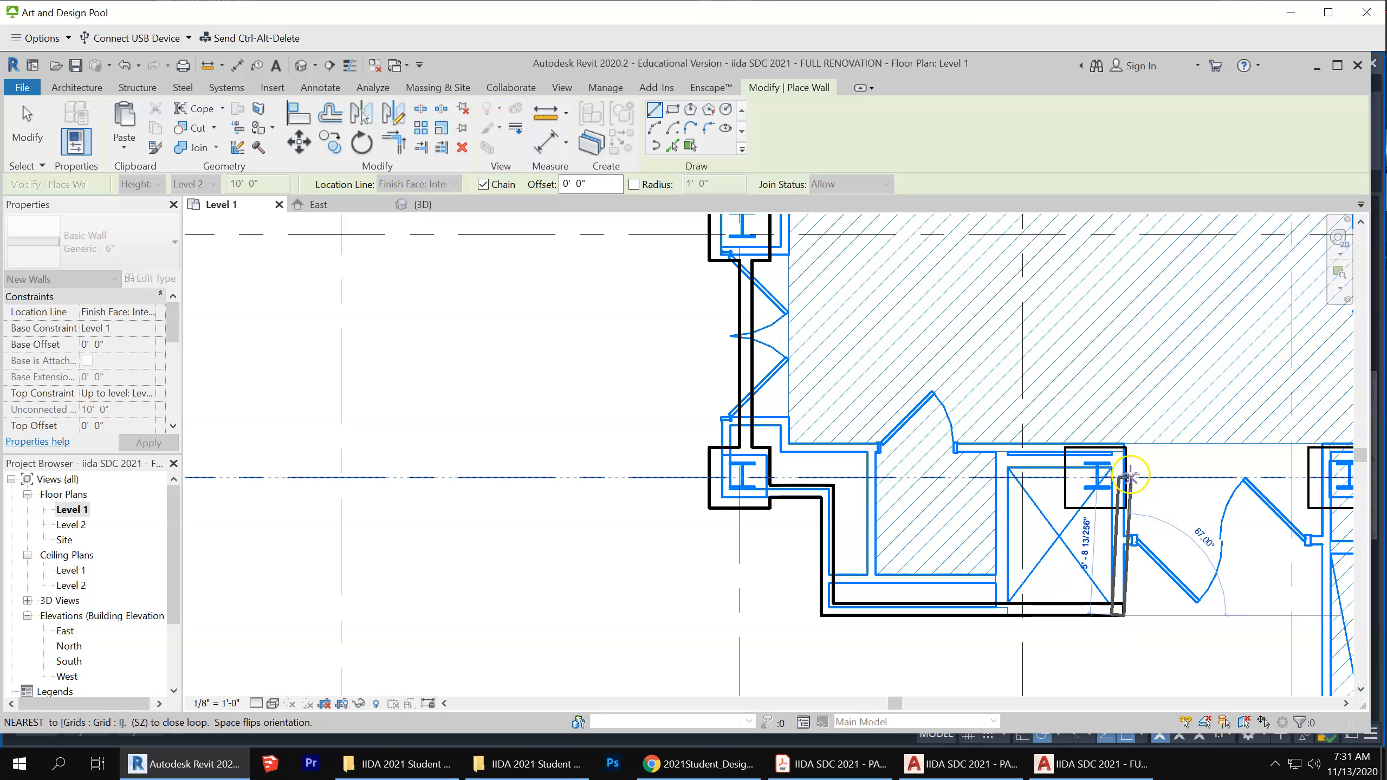
key("Escape")
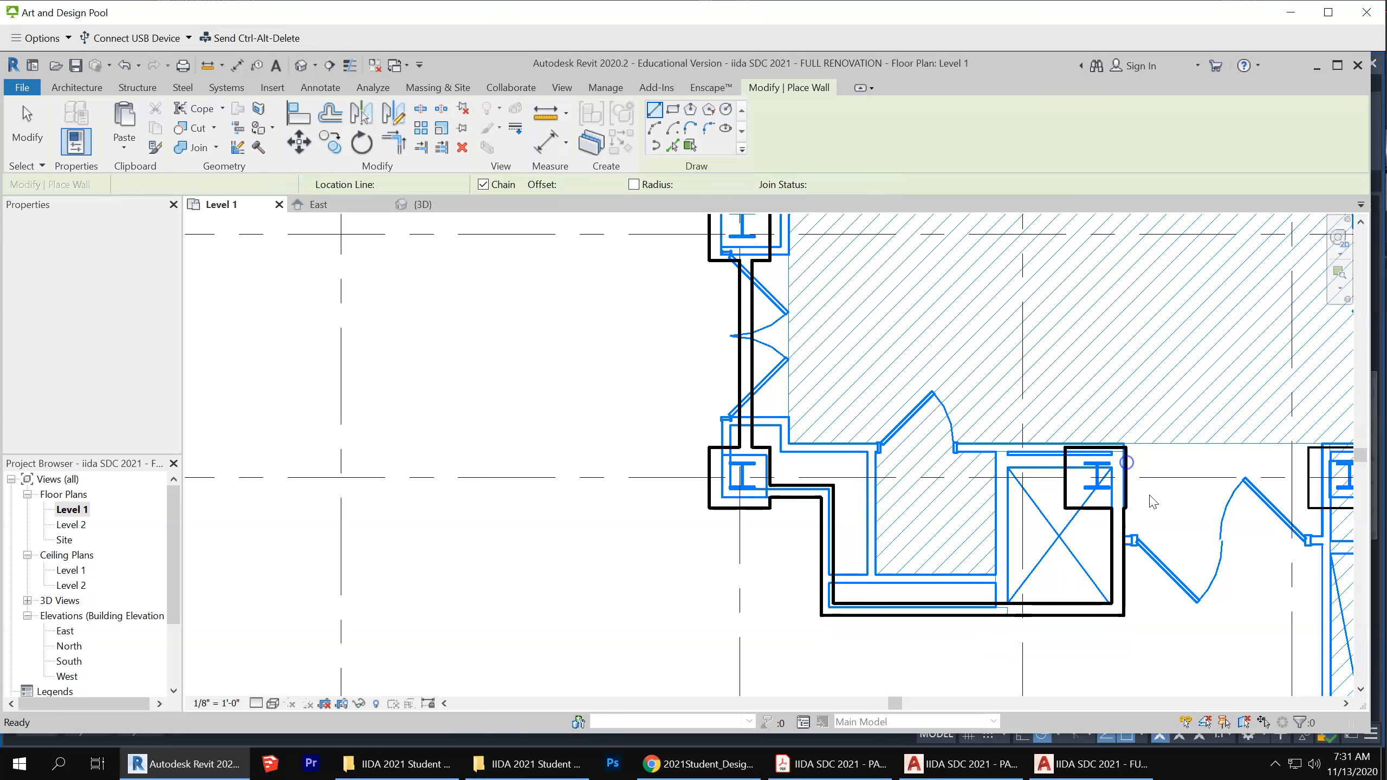
Draw a wall about 8'-10" long across the double-door opening, from the shaft's wall to the opposite core wall
left_click(1125, 544)
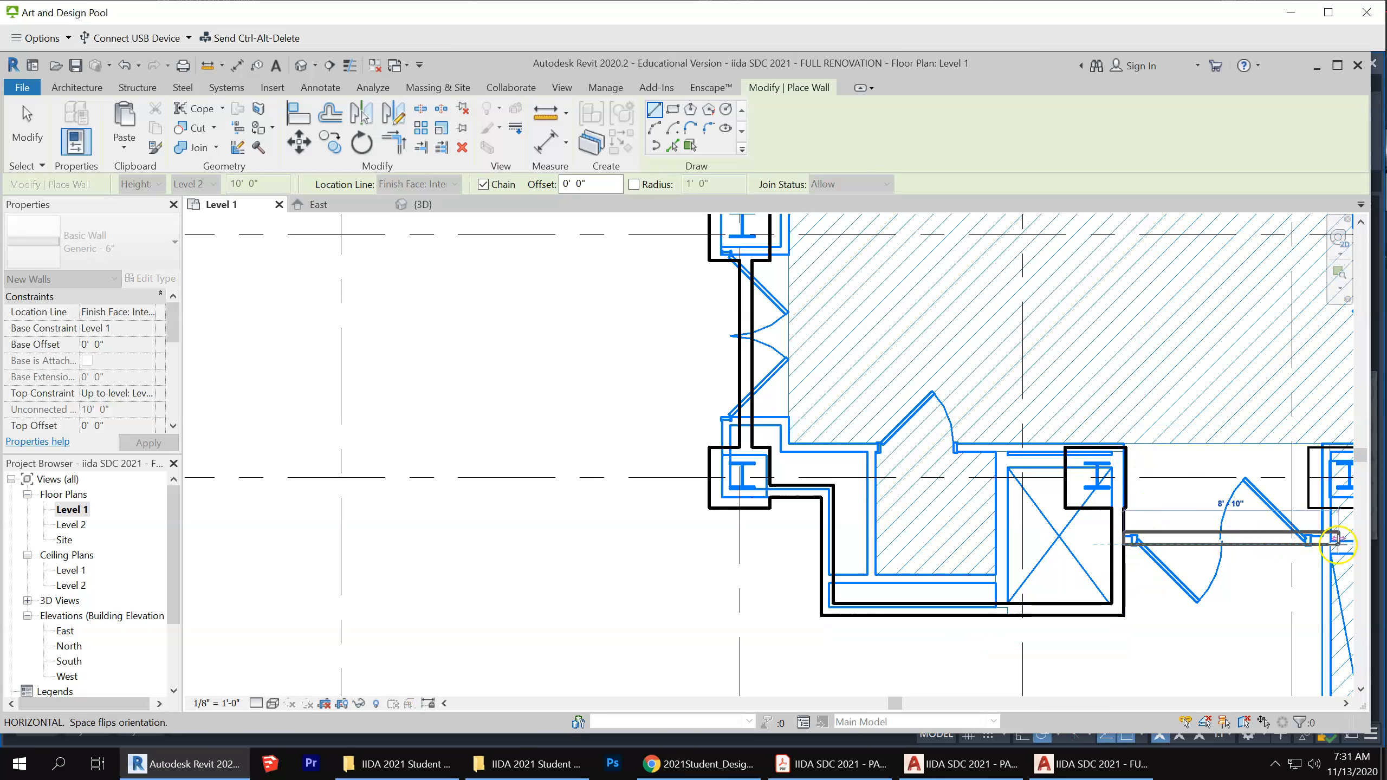
left_click(1332, 542)
key("Escape")
scroll(873, 301, "down", 2)
scroll(765, 278, "down", 2)
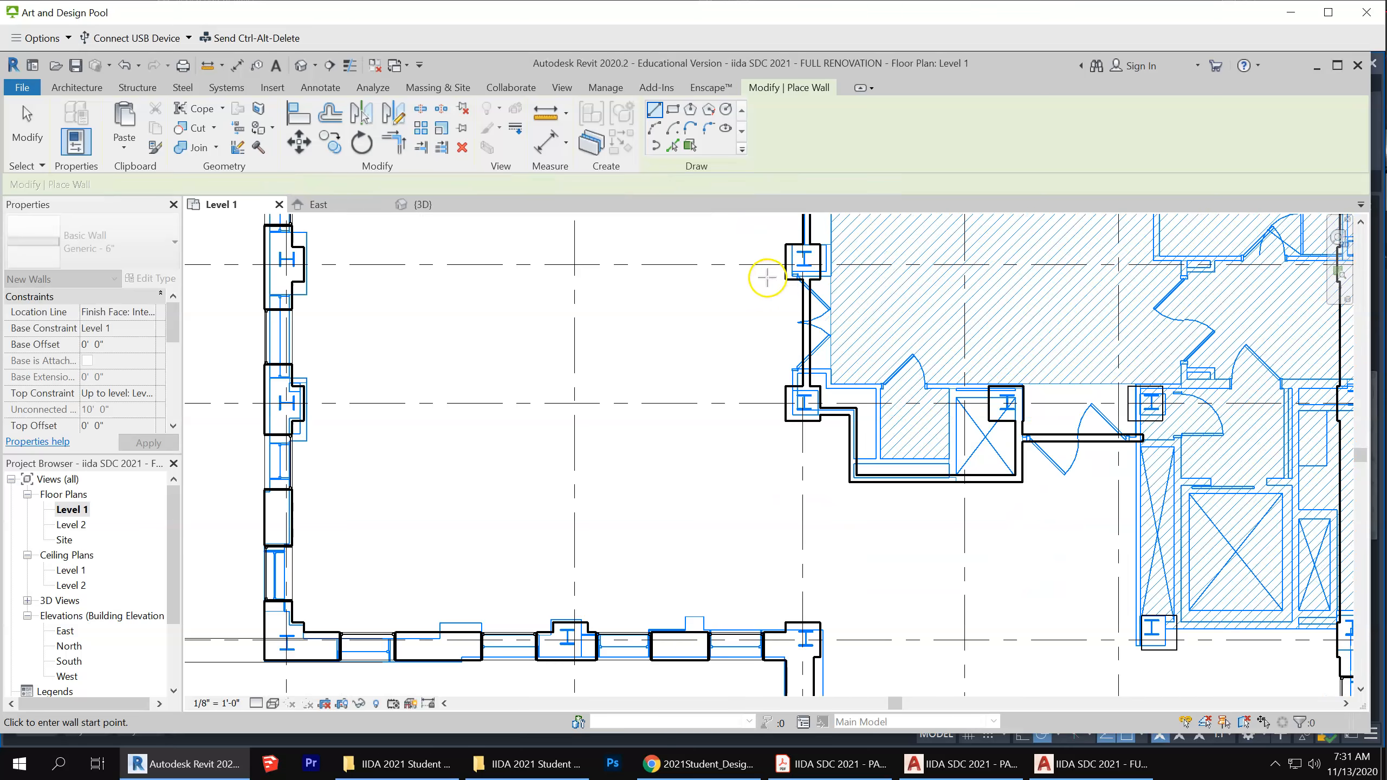
Draw a vertical wall along the core's edge from the grid I column beside the double doors to the grid H column
scroll(1147, 407, "up", 3)
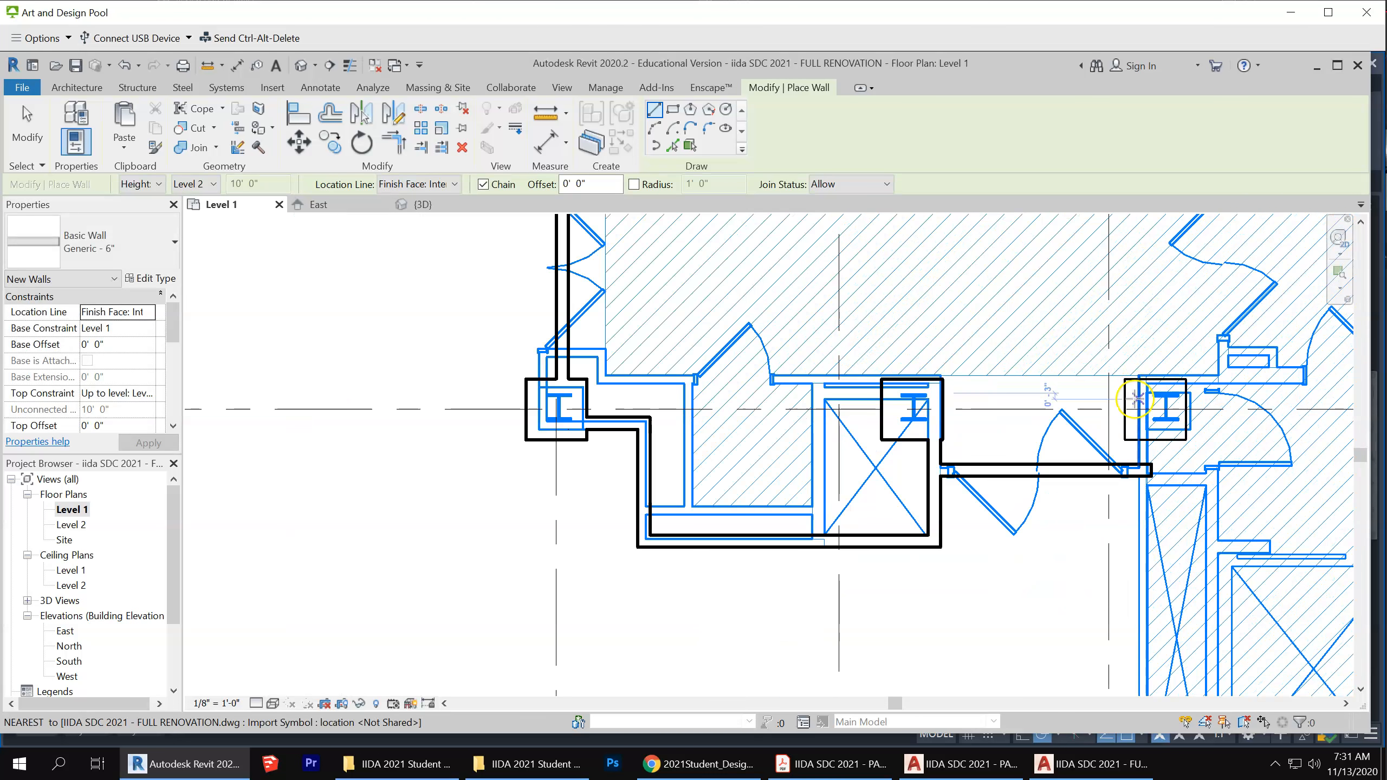
left_click(1138, 409)
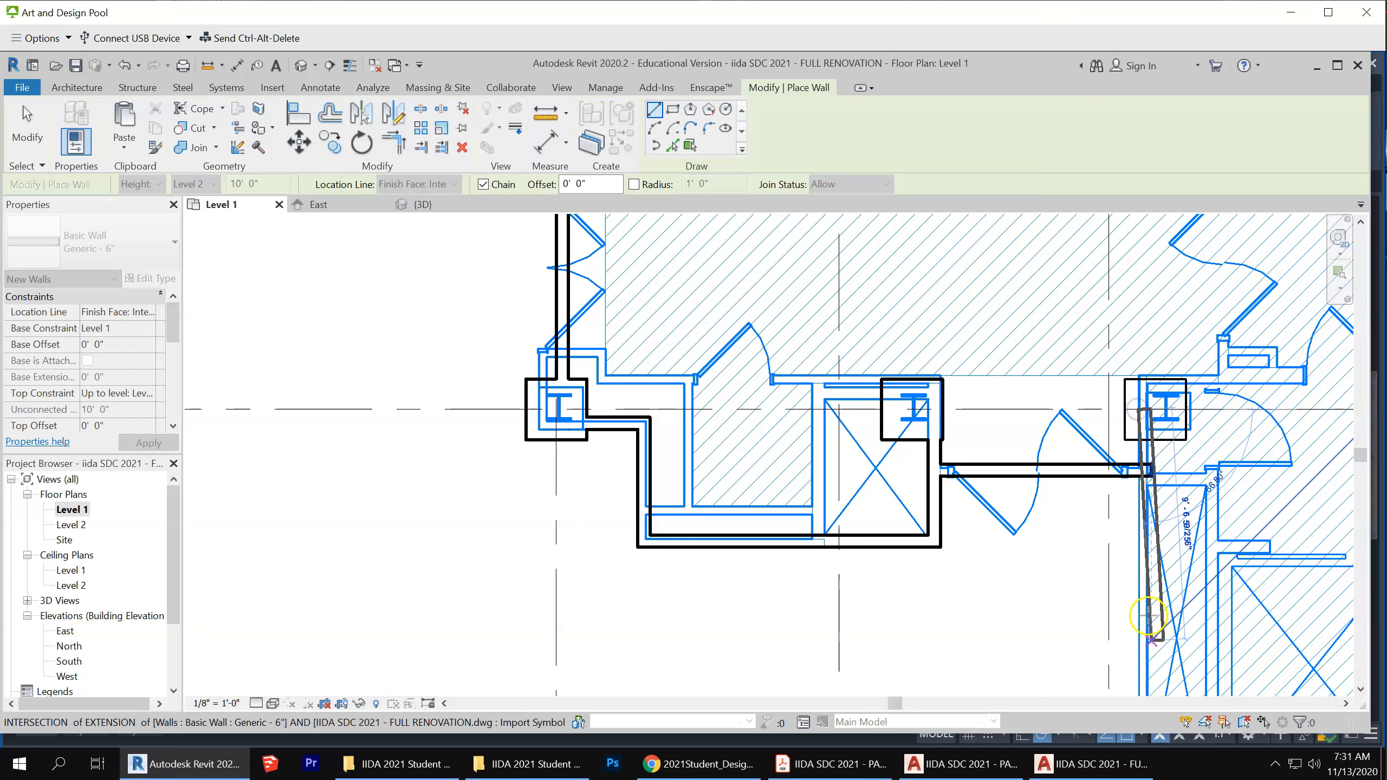
scroll(1109, 410, "down", 2)
scroll(1116, 571, "up", 4)
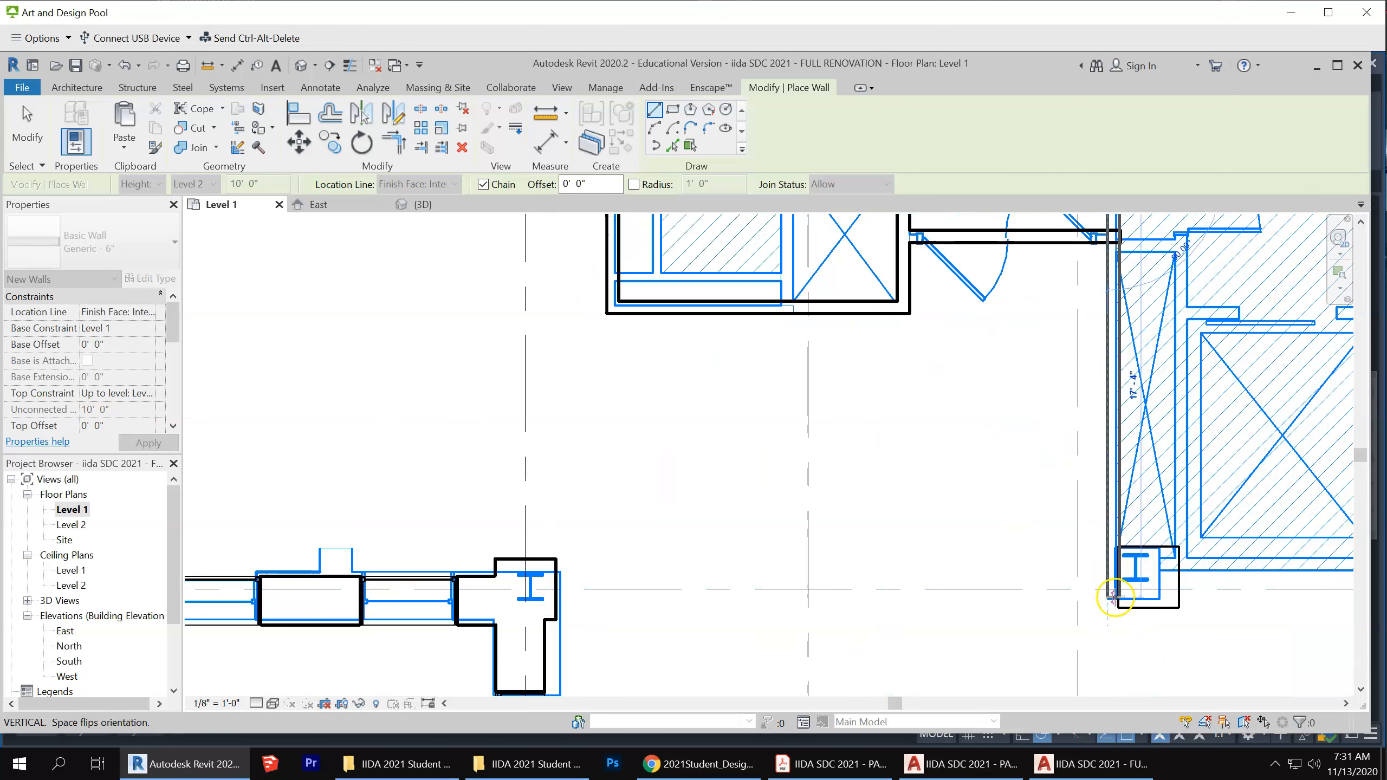
left_click(1113, 598)
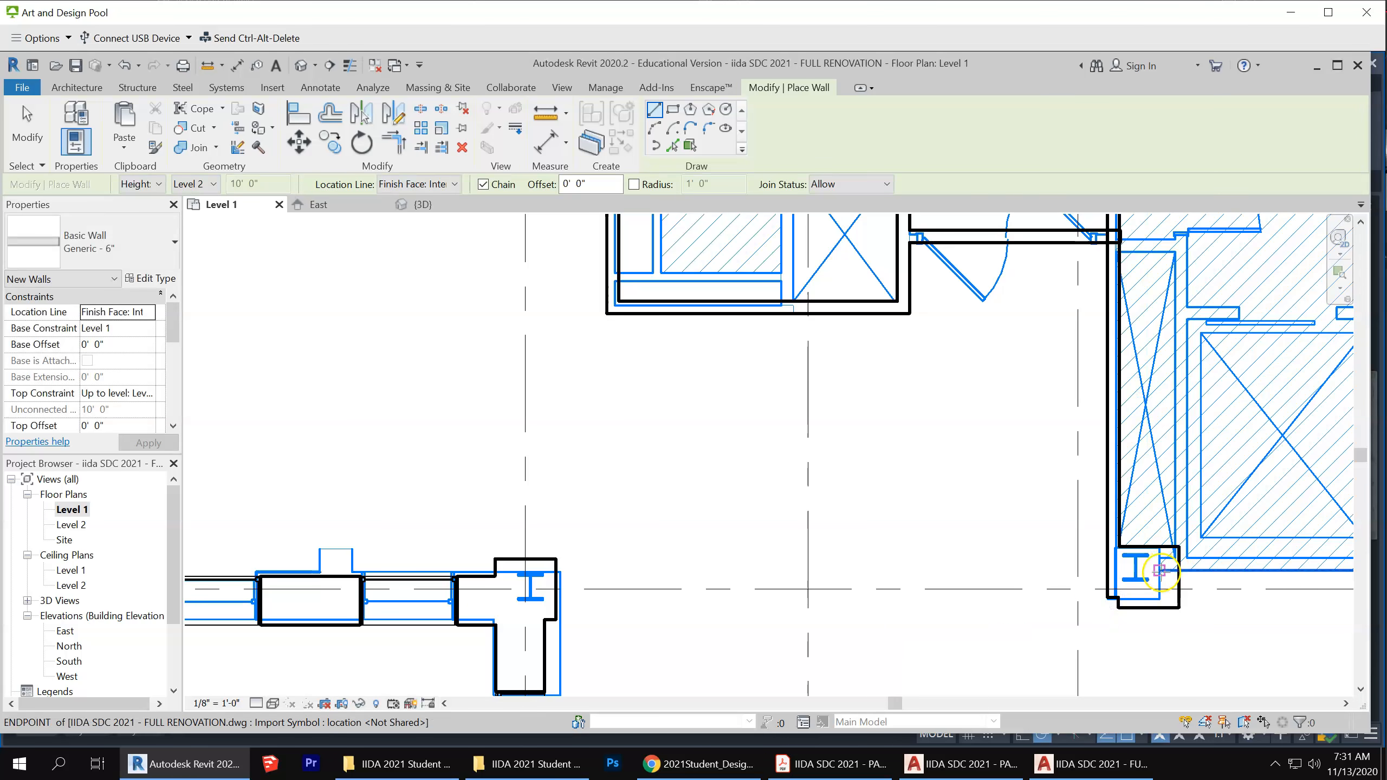
Draw the core's closing wall along grid H from the core column to the exterior wall's column
left_click(1159, 570)
scroll(789, 521, "down", 3)
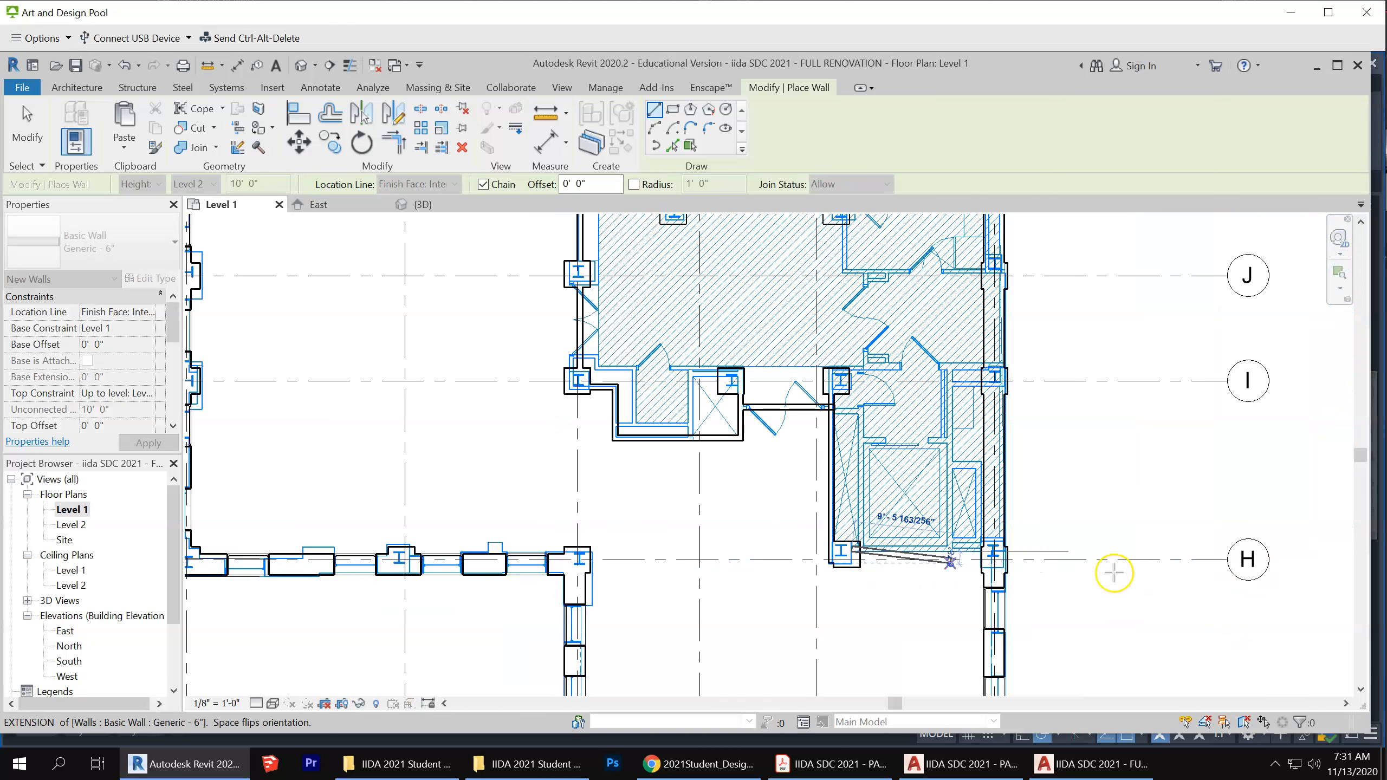
scroll(1016, 556, "up", 3)
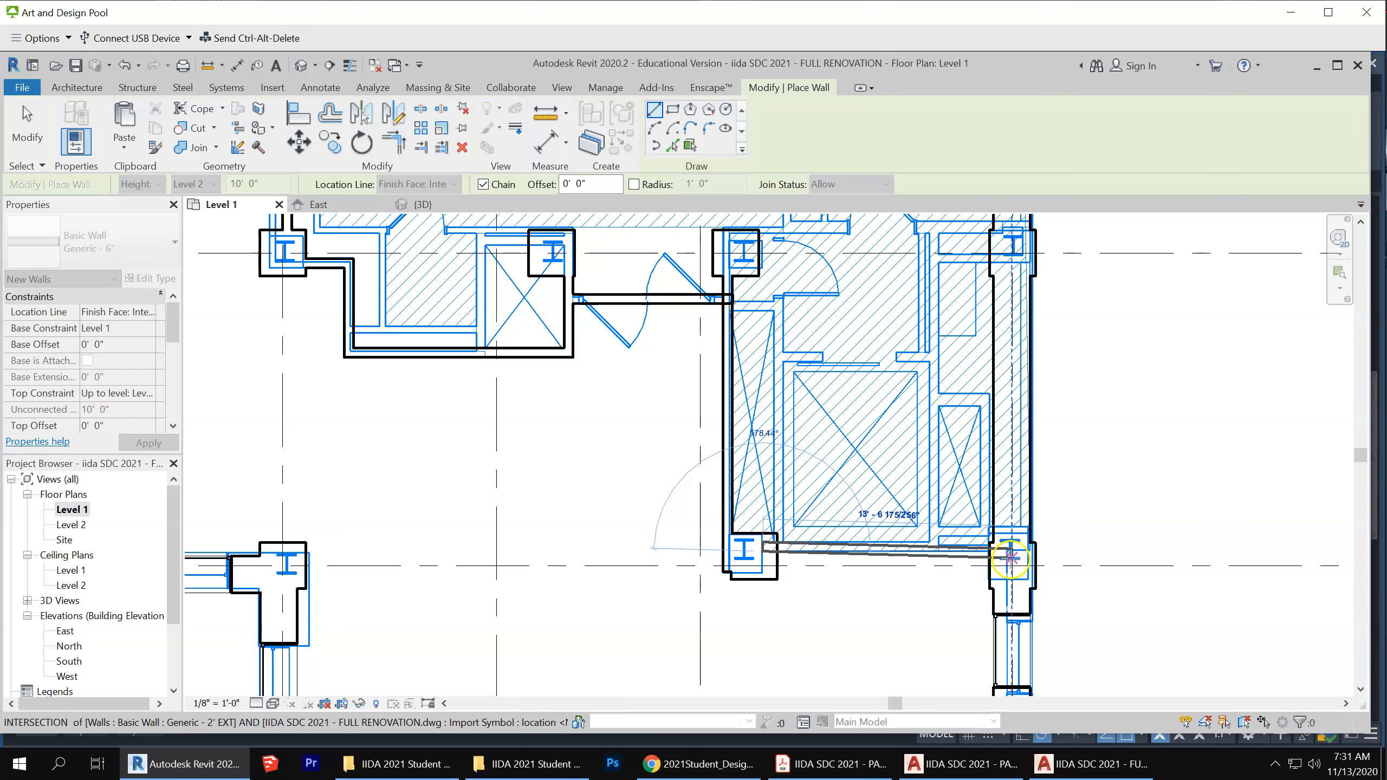
left_click(1010, 554)
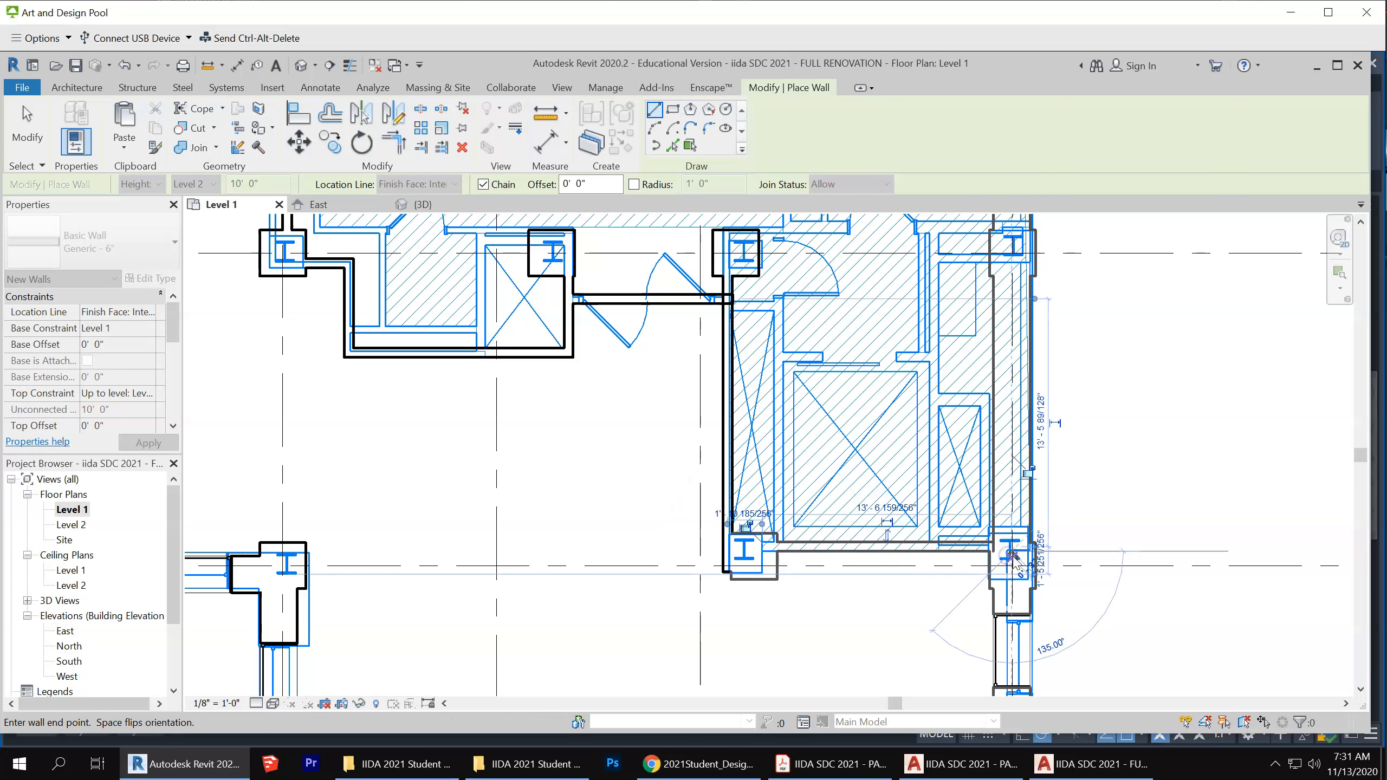
key("Escape")
scroll(1014, 563, "down", 3)
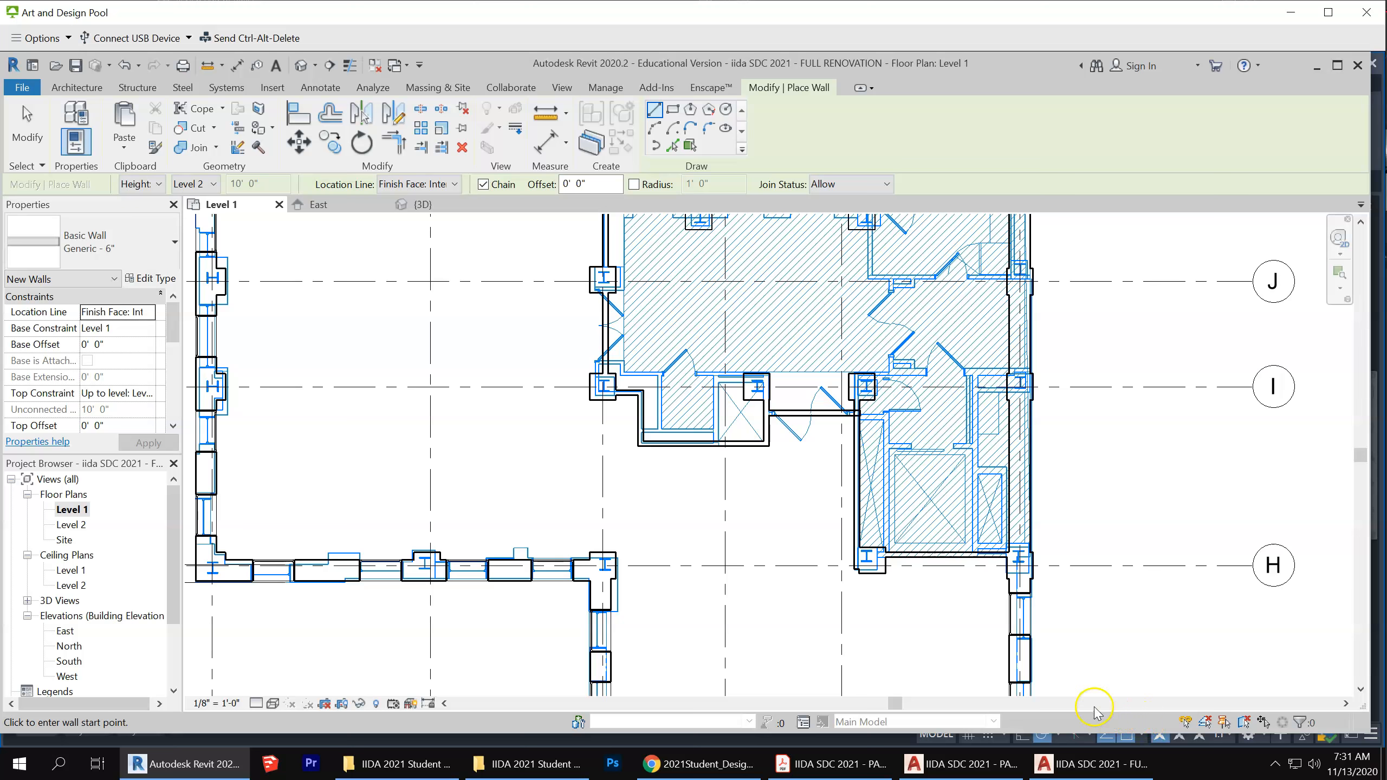
Examine the traced core walls, elevator shafts and door openings on the Level 1 plan between grids K and H
scroll(1011, 602, "down", 2)
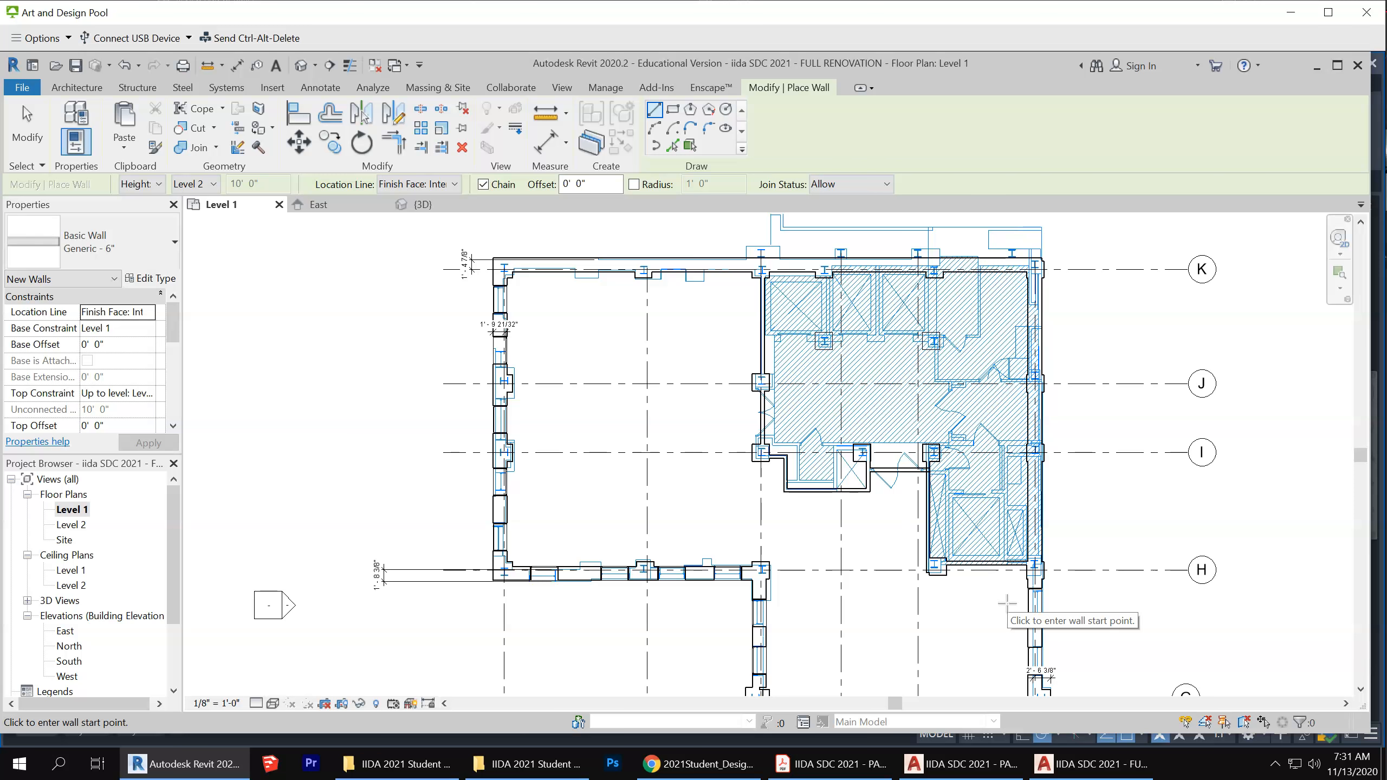
scroll(1007, 602, "up", 2)
scroll(1006, 603, "down", 2)
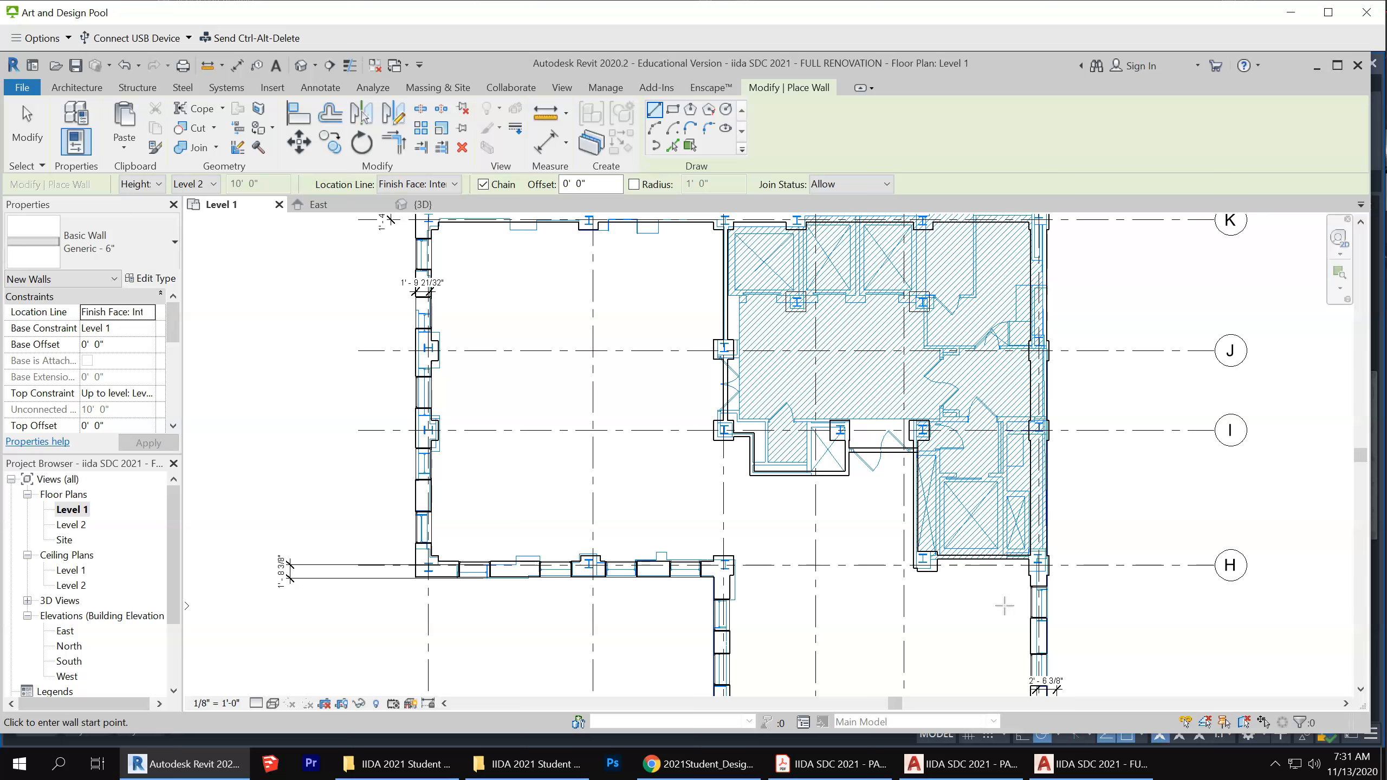
scroll(747, 507, "up", 2)
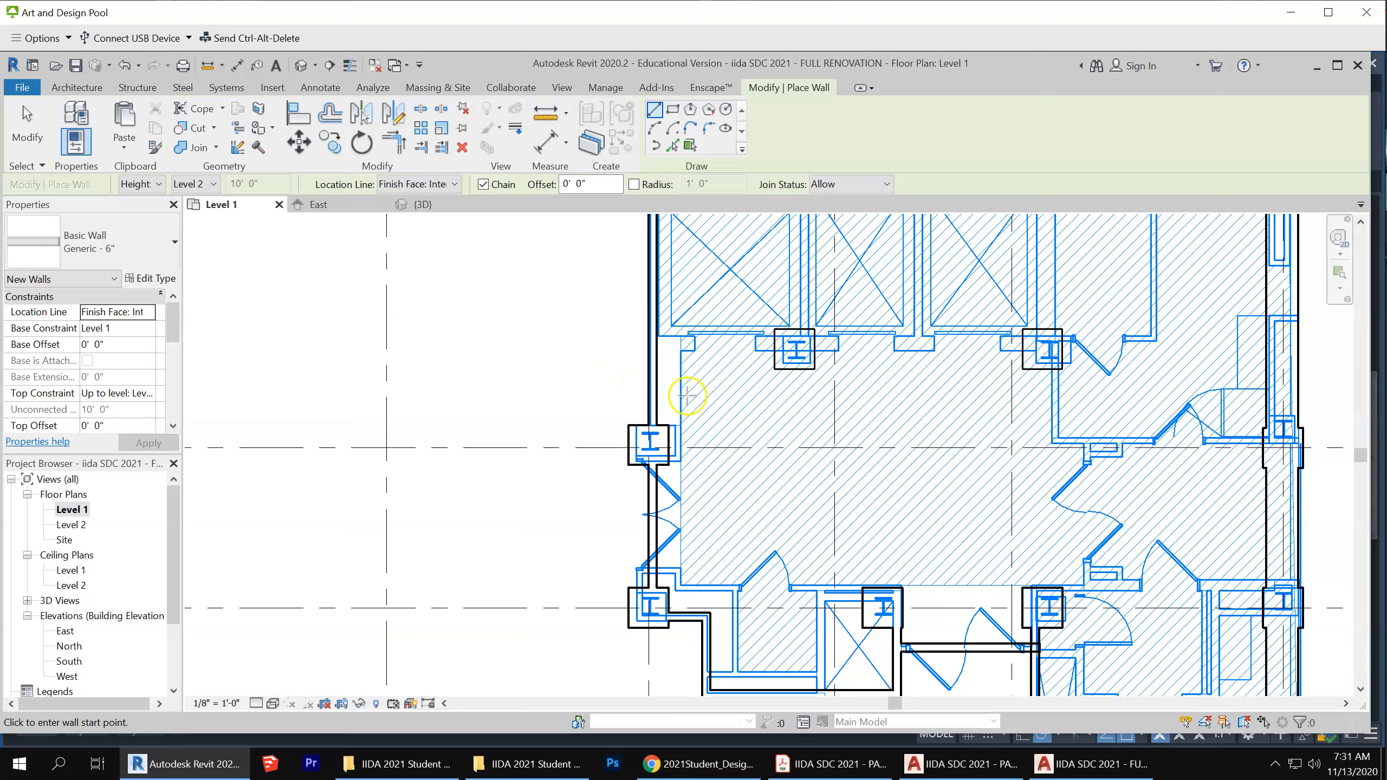
scroll(873, 610, "down", 2)
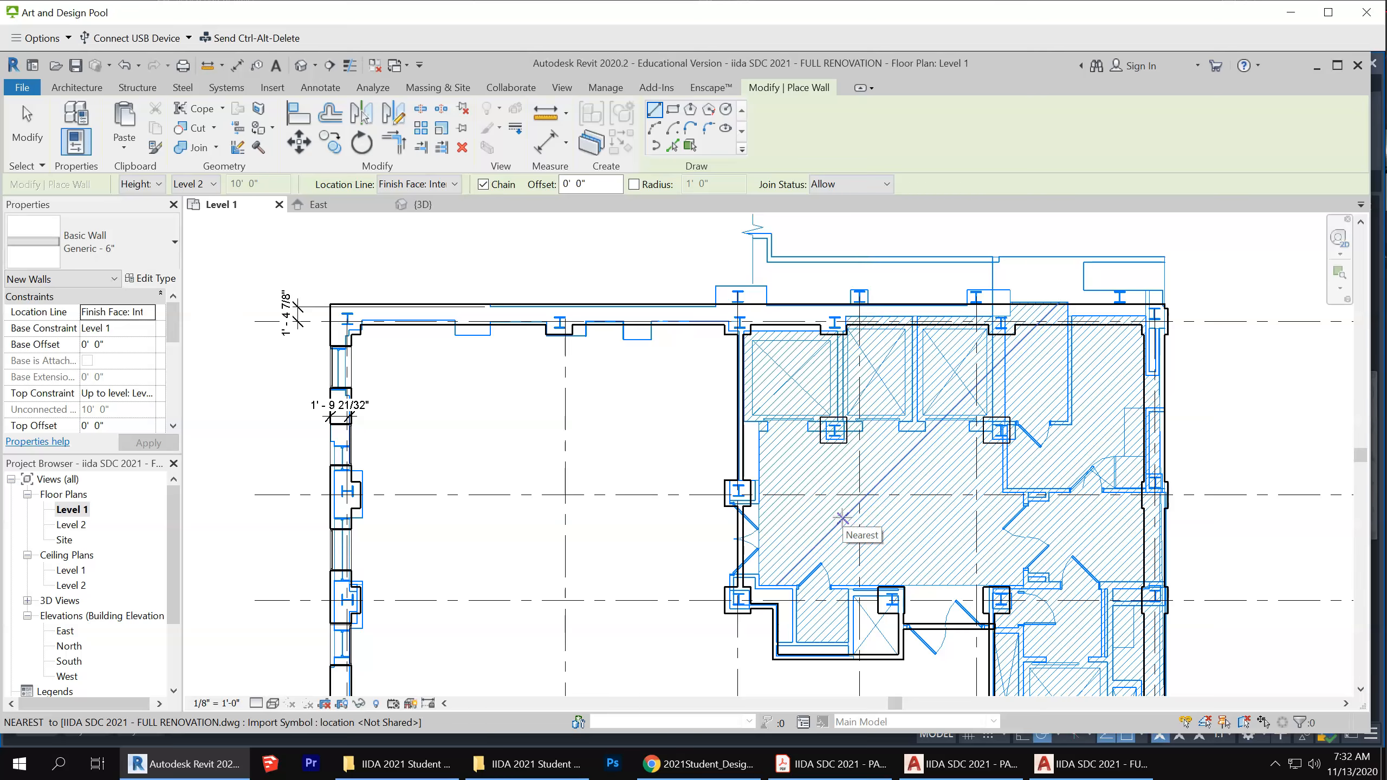
scroll(841, 333, "down", 3)
scroll(948, 380, "down", 1)
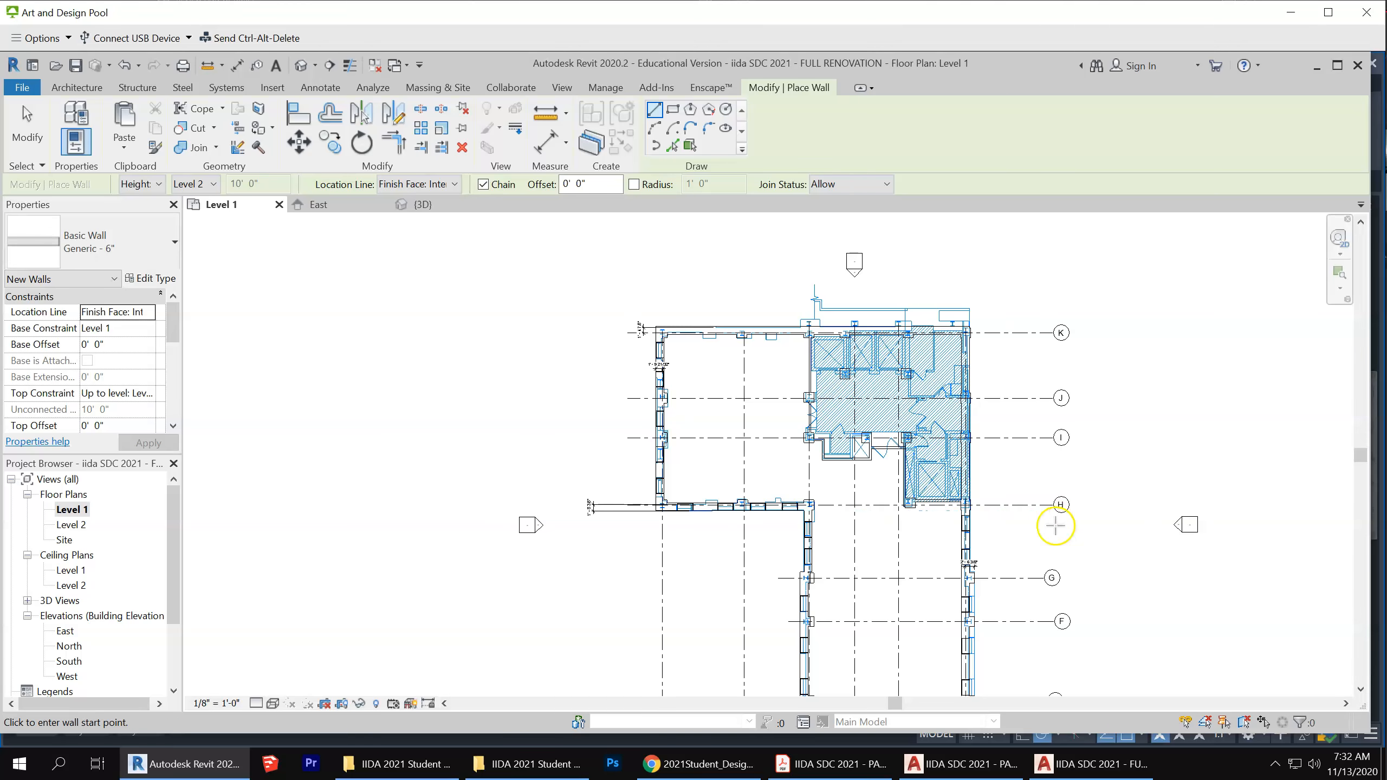
scroll(1056, 526, "down", 3)
scroll(1004, 618, "up", 2)
scroll(941, 373, "up", 3)
scroll(836, 278, "up", 4)
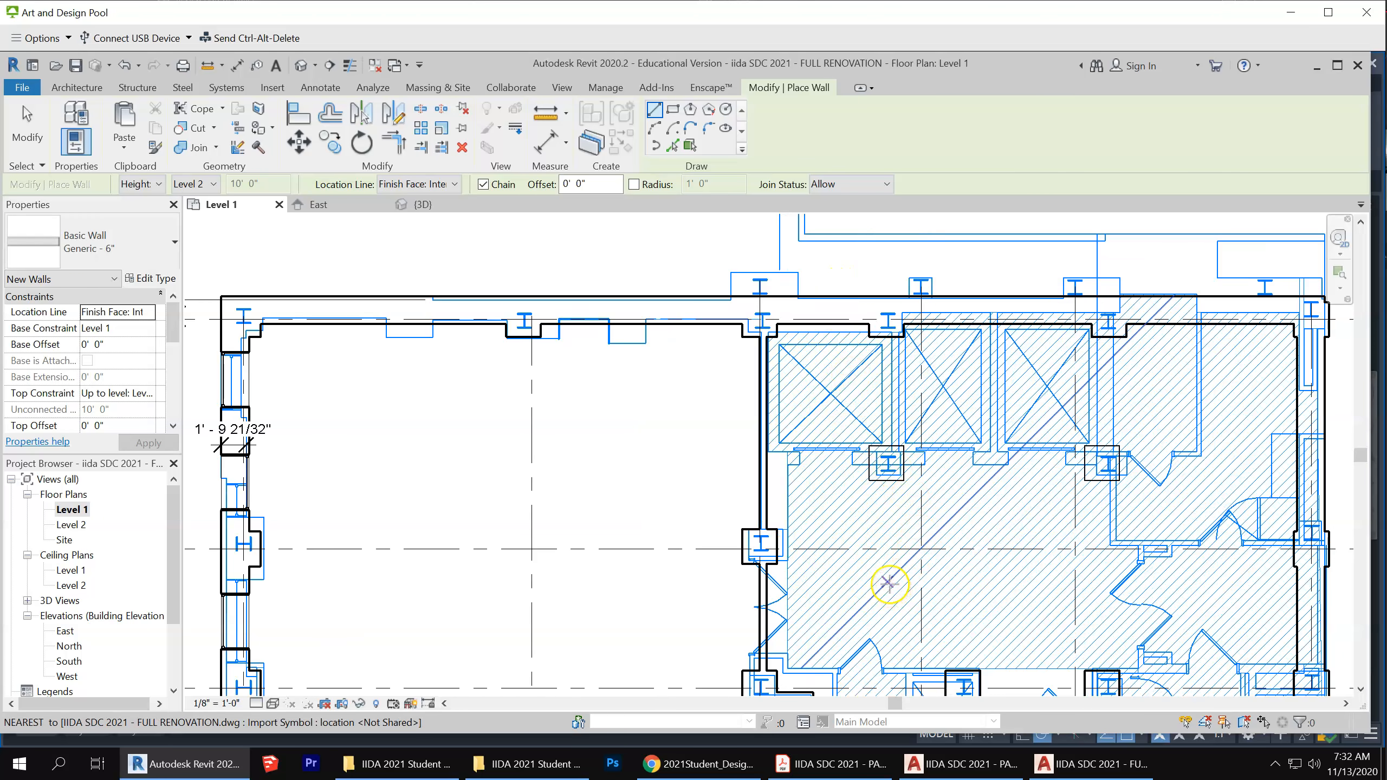
scroll(875, 350, "down", 3)
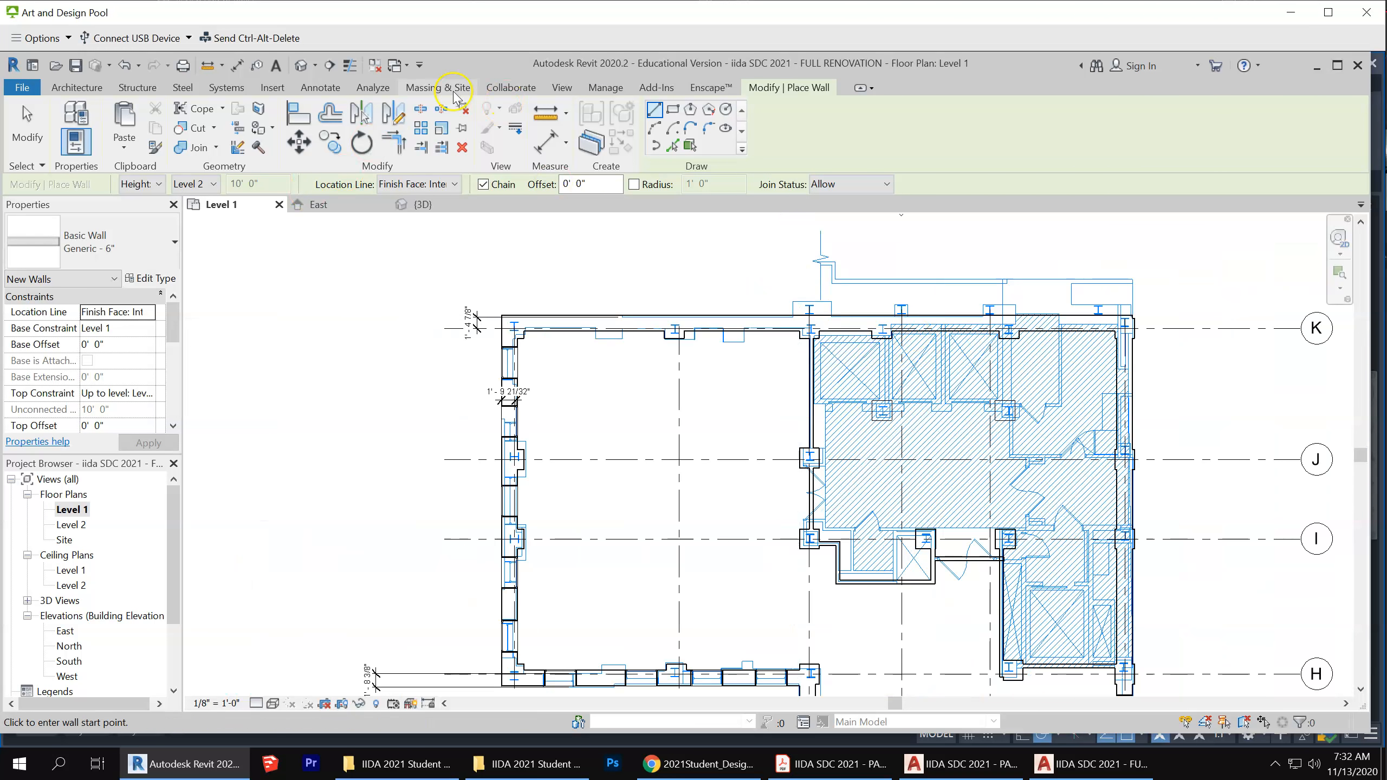
Open the default 3D view and inspect the core's new walls and columns
left_click(299, 66)
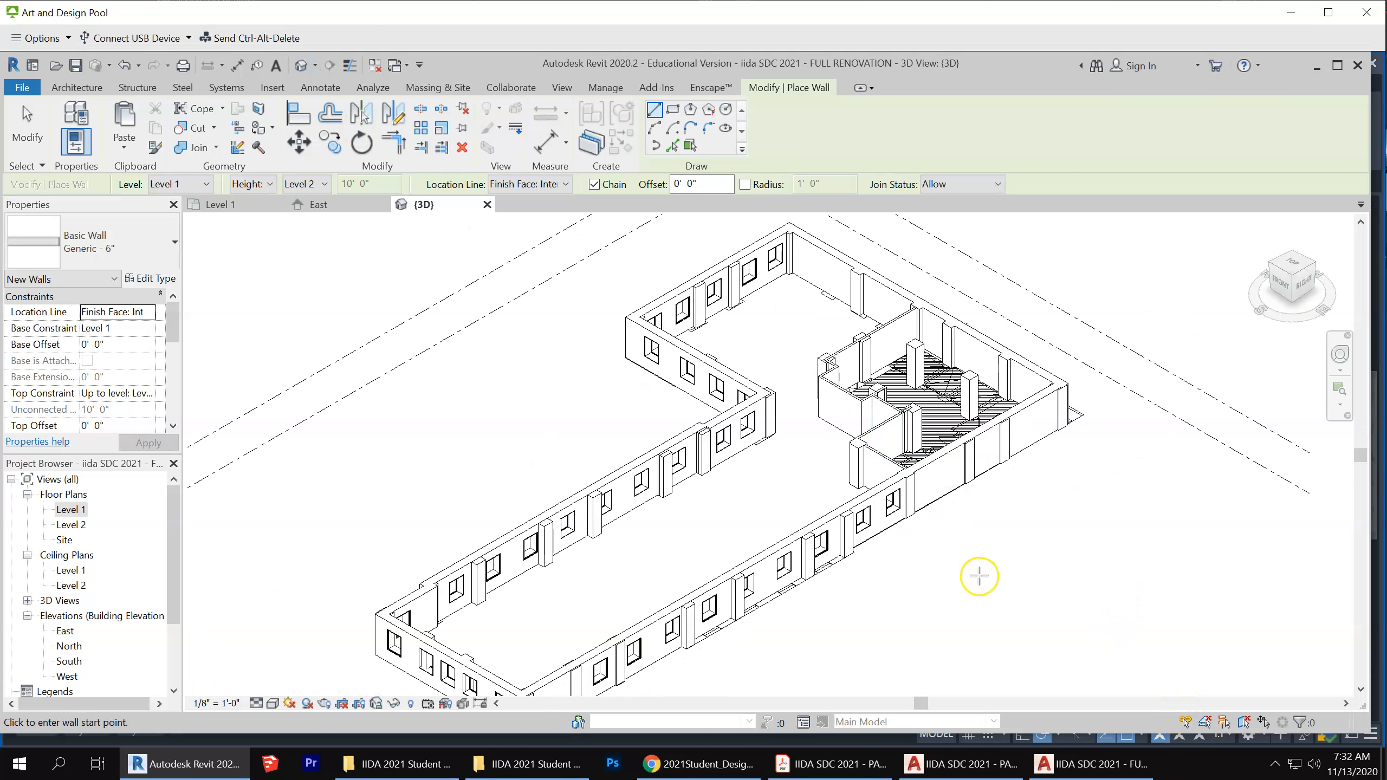
scroll(913, 480, "up", 3)
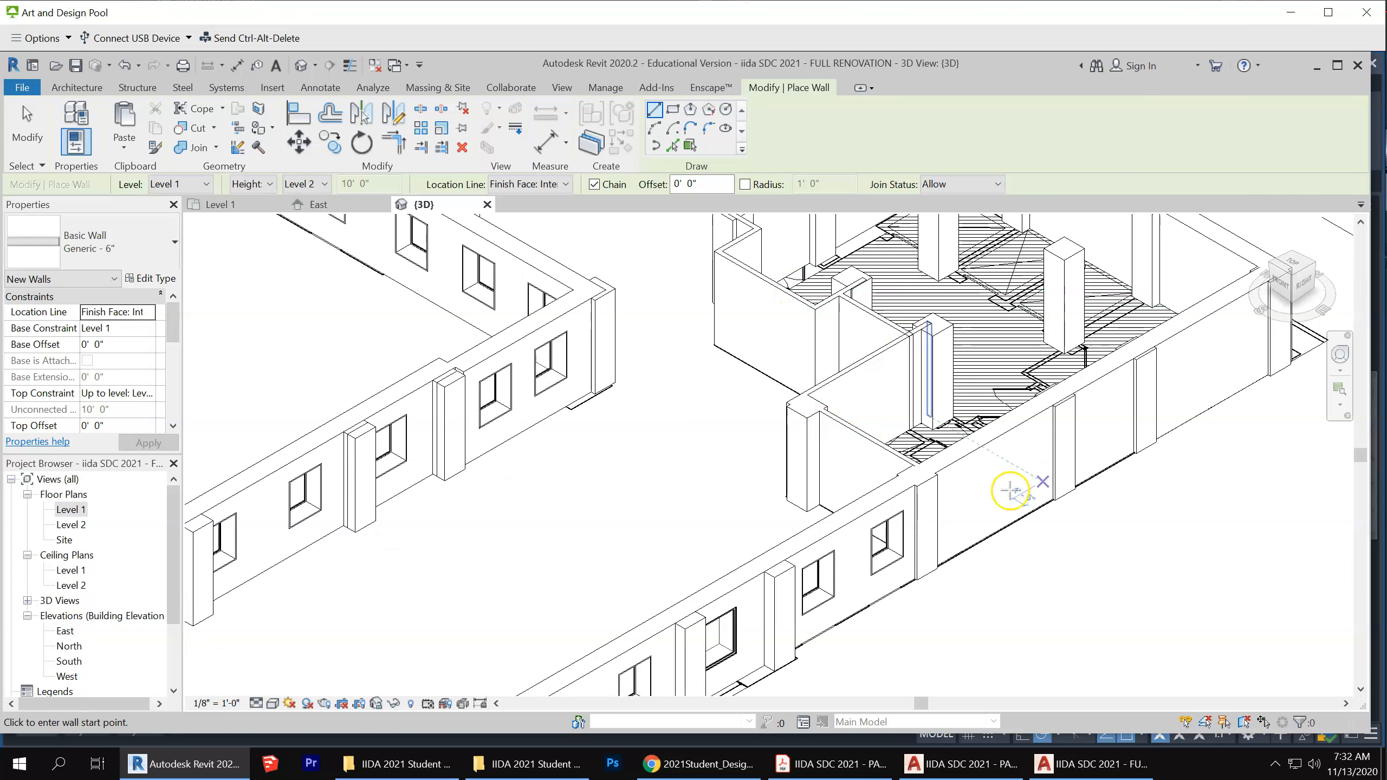
scroll(1010, 490, "down", 3)
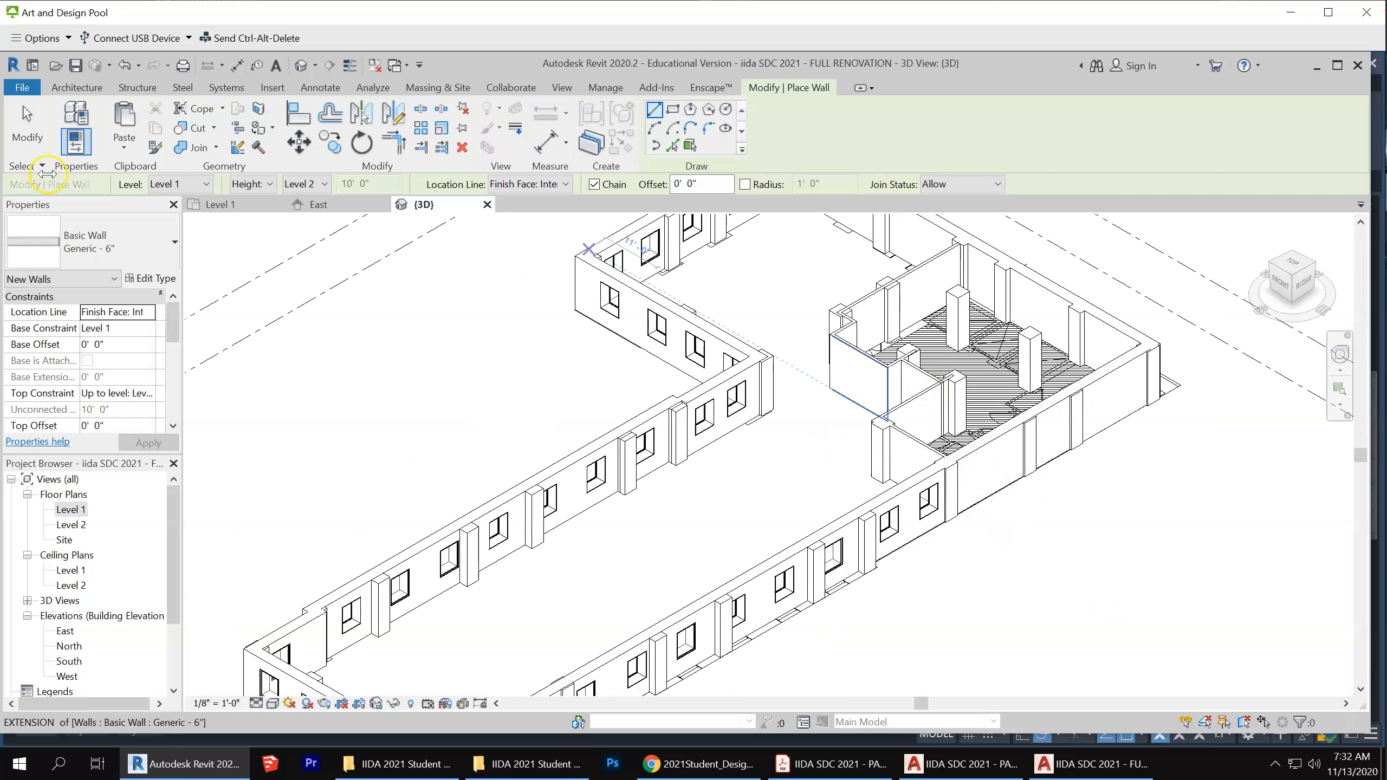
Exit the Wall tool, select the short wall across the core's double-door opening and examine it from above in 3D
left_click(26, 125)
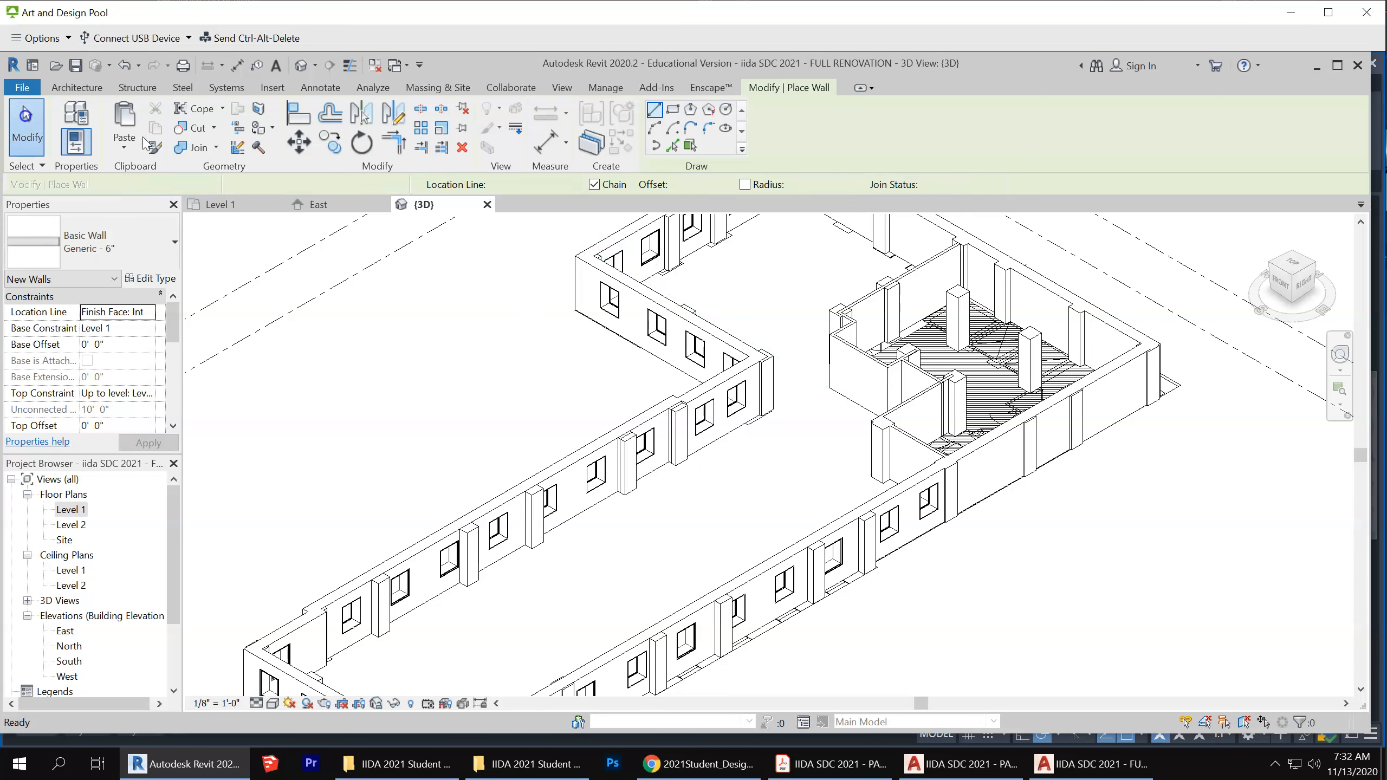
left_click(909, 378)
middle_click_drag(731, 471, 884, 636, "shift")
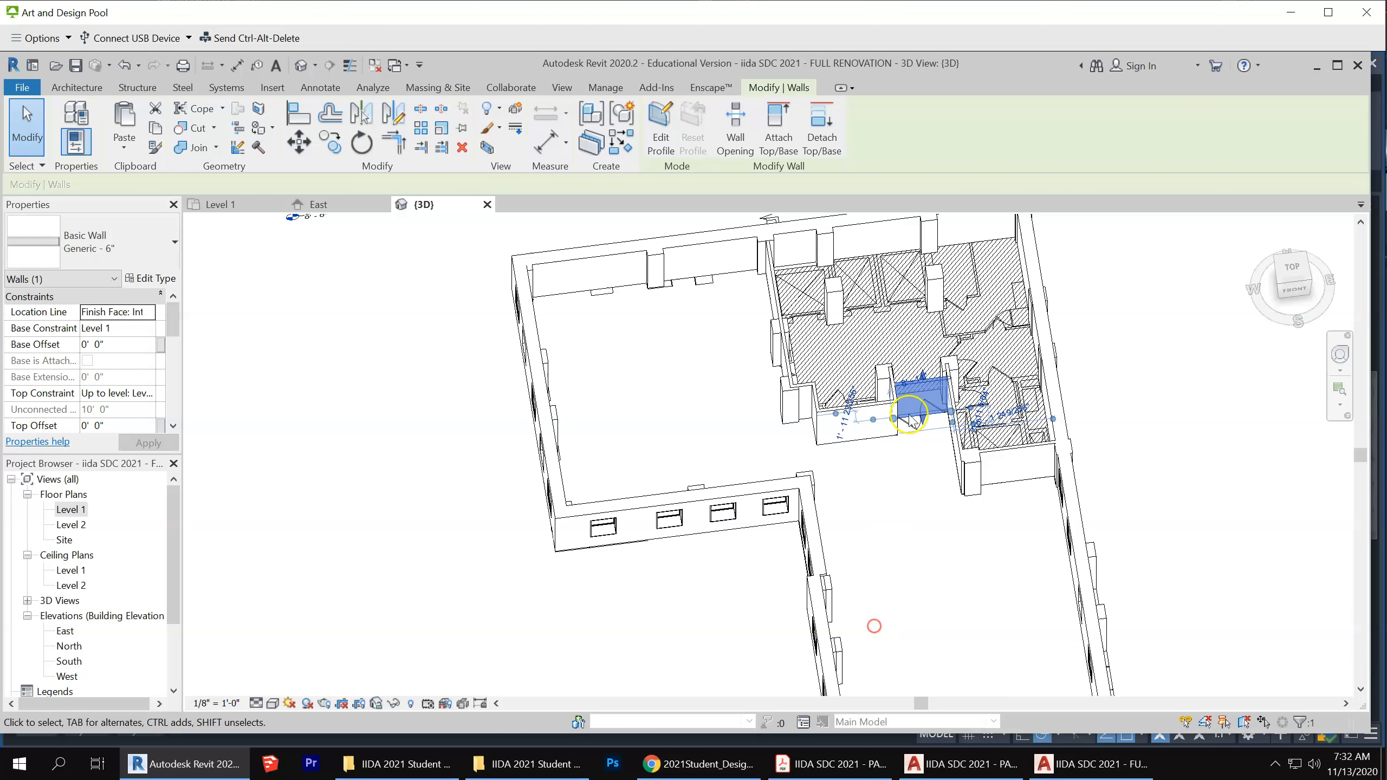
scroll(902, 481, "up", 5)
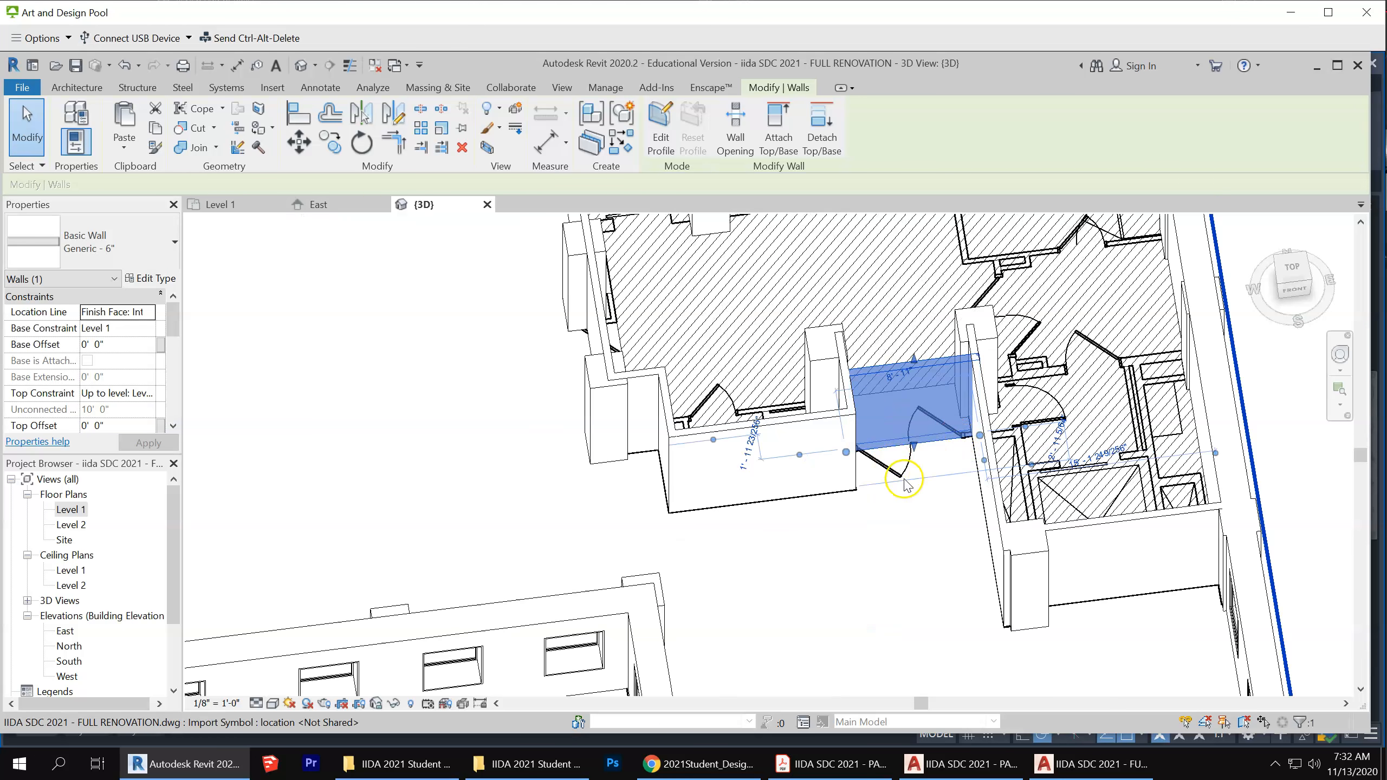
scroll(793, 555, "down", 1)
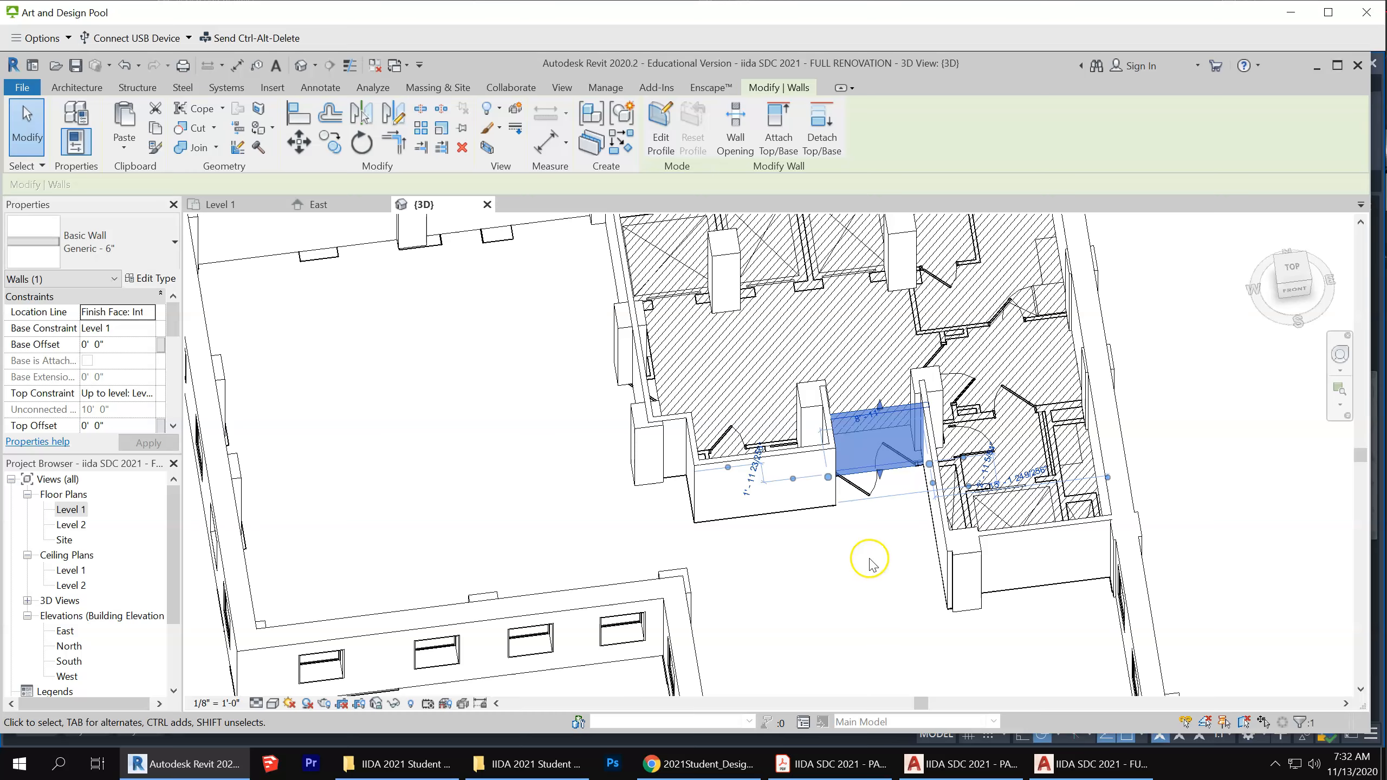
Examine the wall across the core's double-door opening and the surrounding core columns from several angles in 3D
scroll(773, 576, "down", 2)
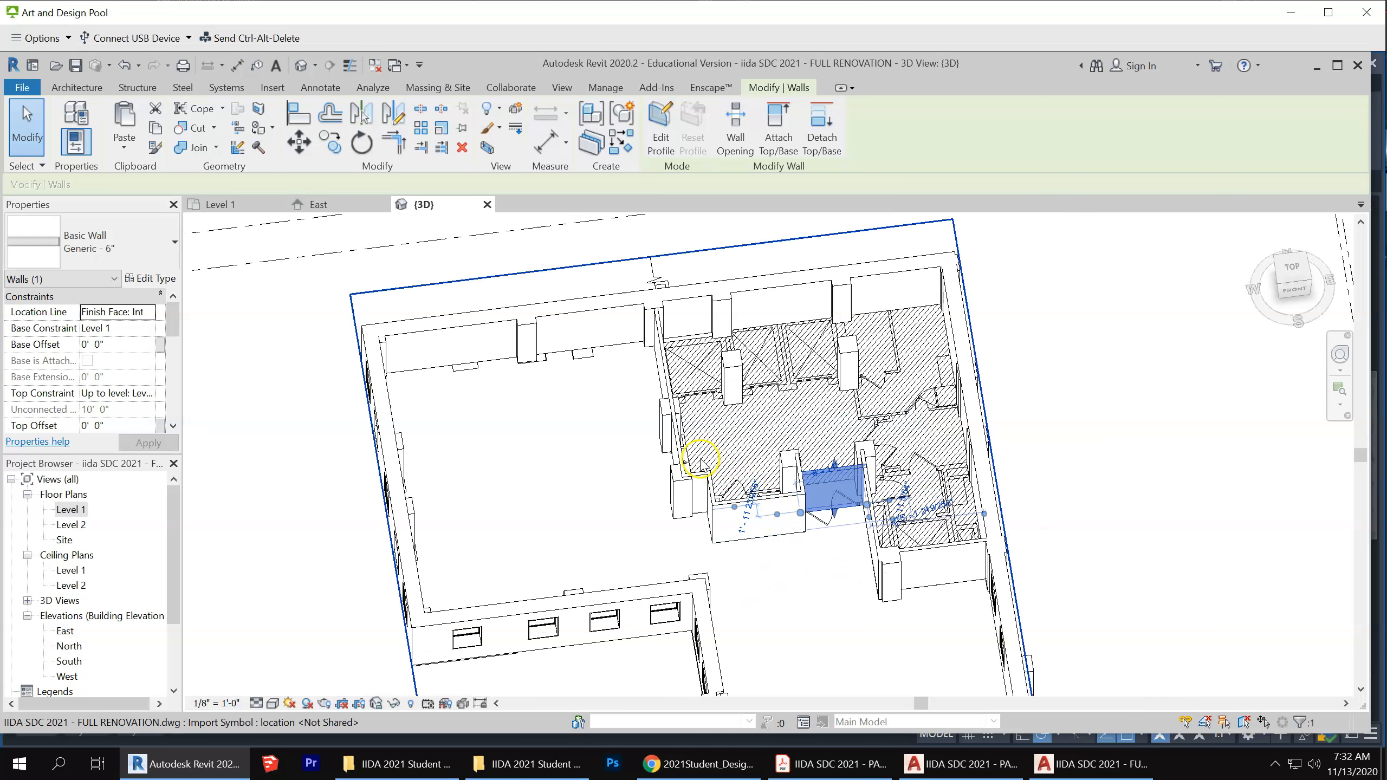
scroll(685, 468, "up", 5)
middle_click_drag(684, 467, 741, 416, "shift")
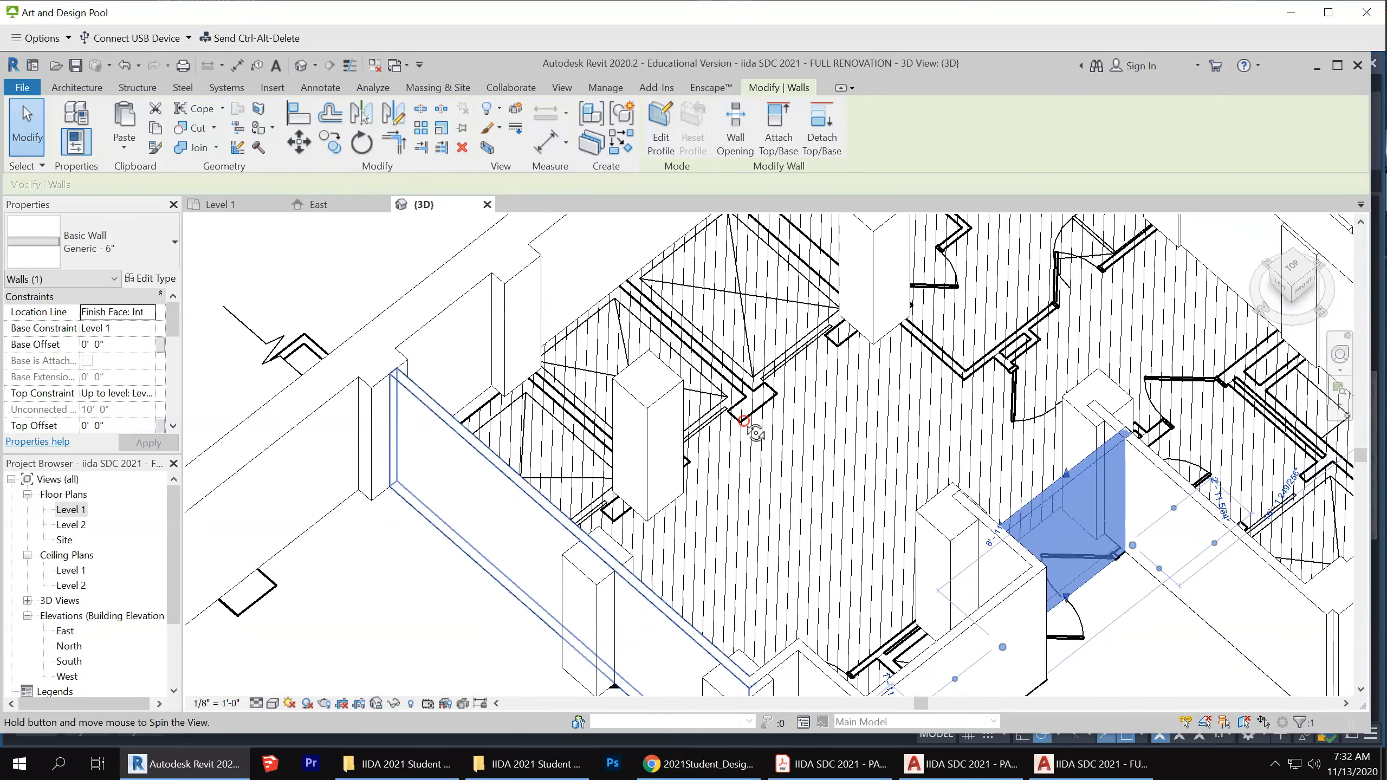
scroll(593, 417, "down", 3)
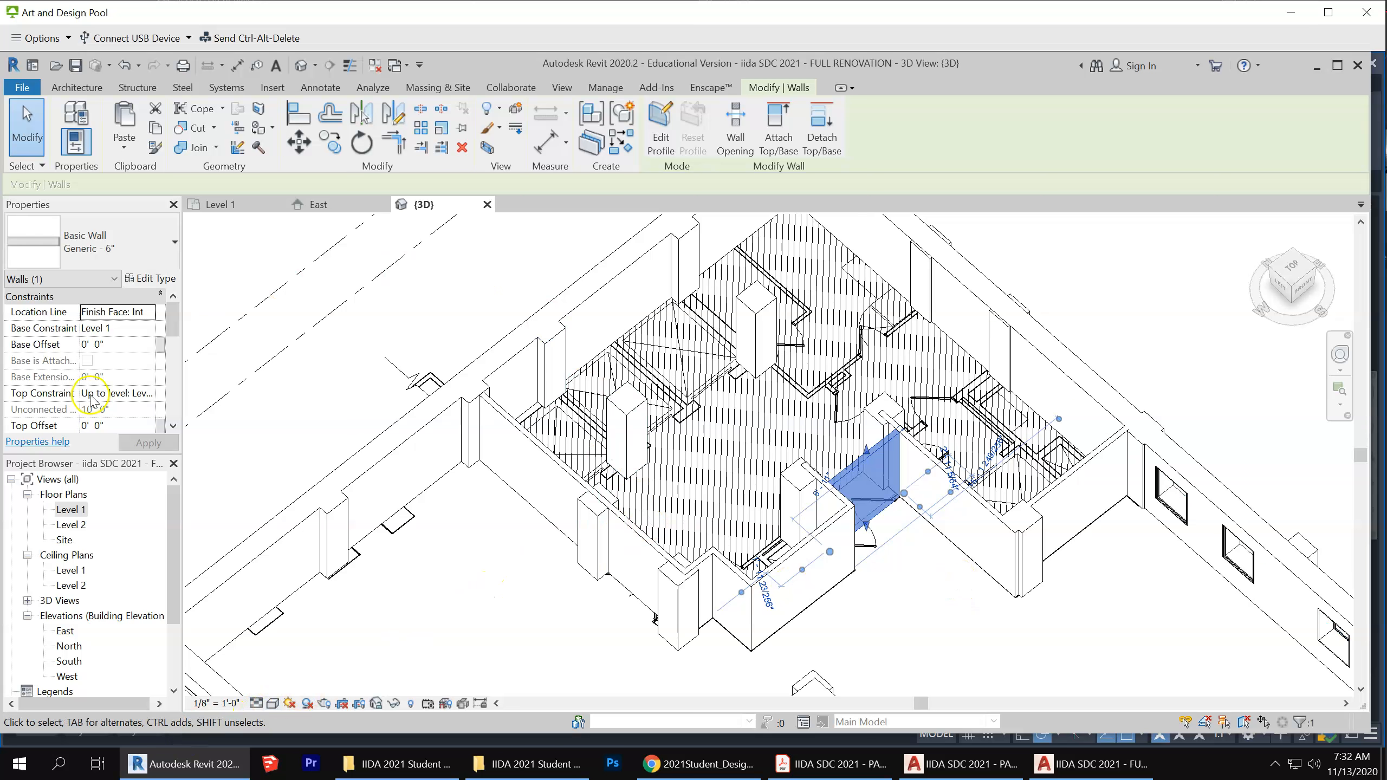
Open the Level 1 floor plan and set its visual style to Hidden Line
double_click(69, 511)
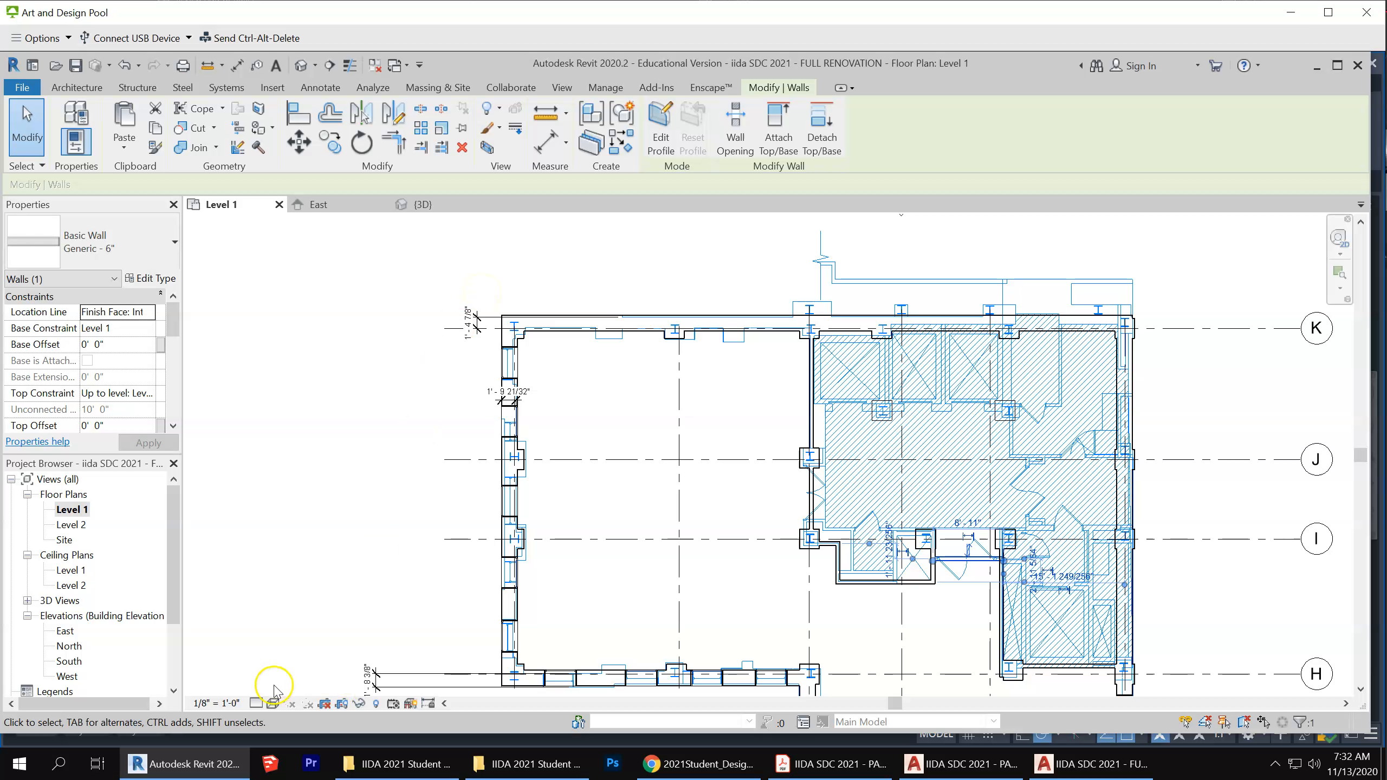
left_click(273, 705)
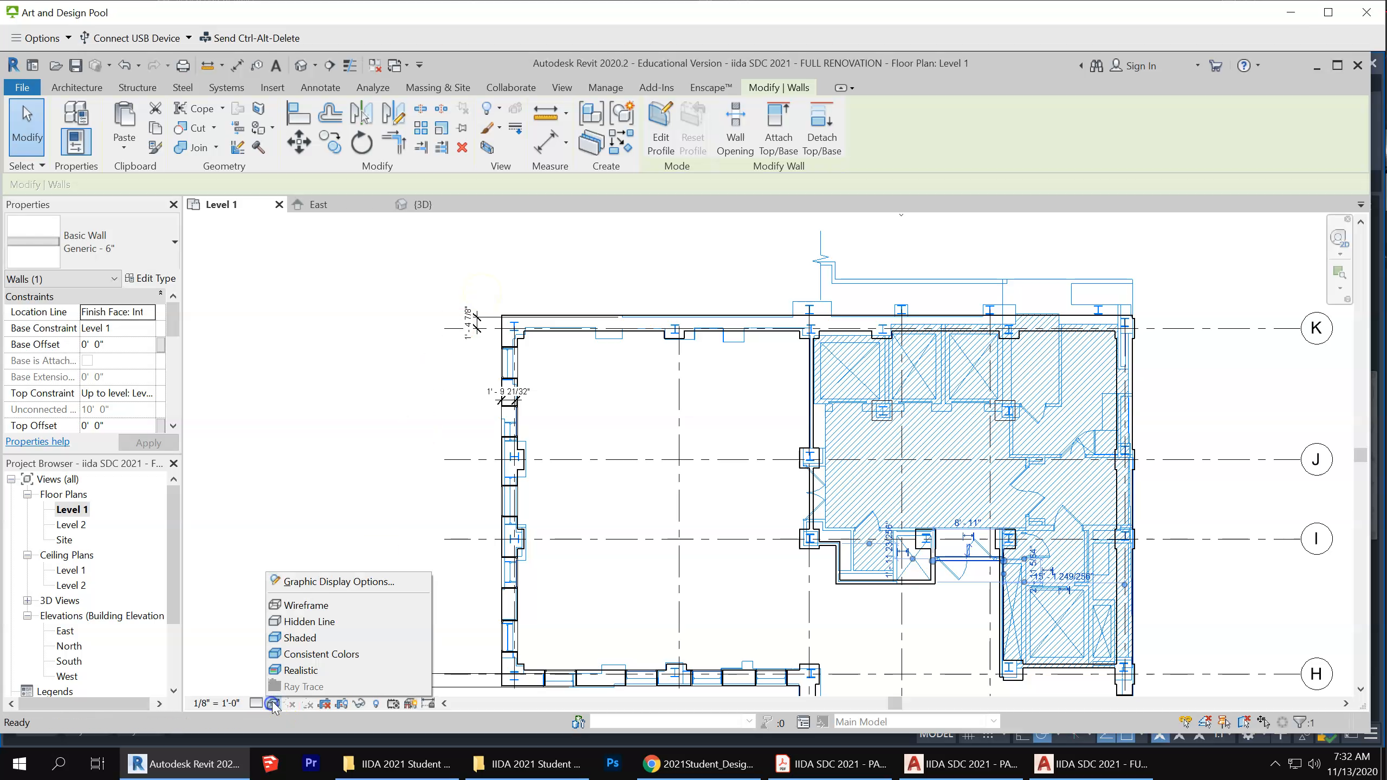
left_click(327, 623)
scroll(878, 529, "up", 2)
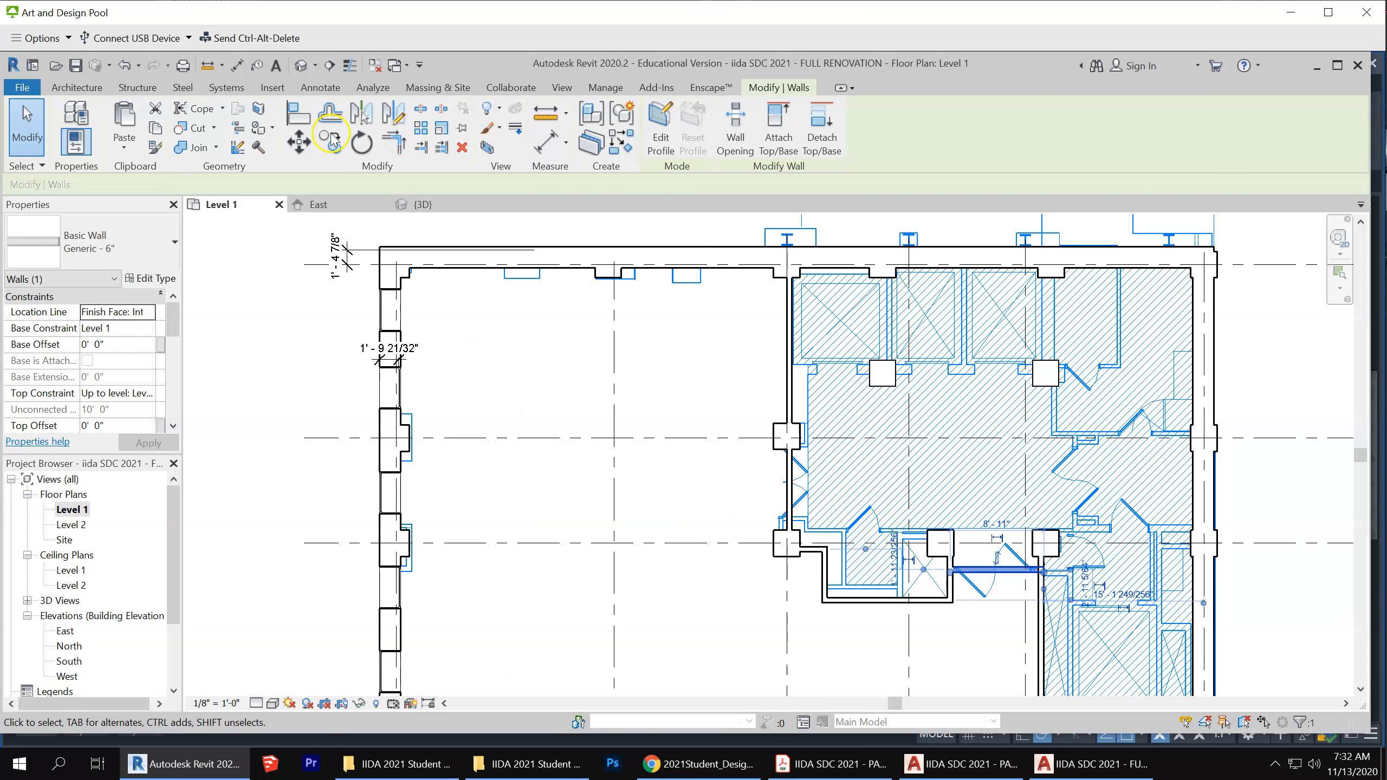
Place two 36" x 84" Single-Flush doors in the core's west wall between grids J and I, over the traced double door
left_click(78, 89)
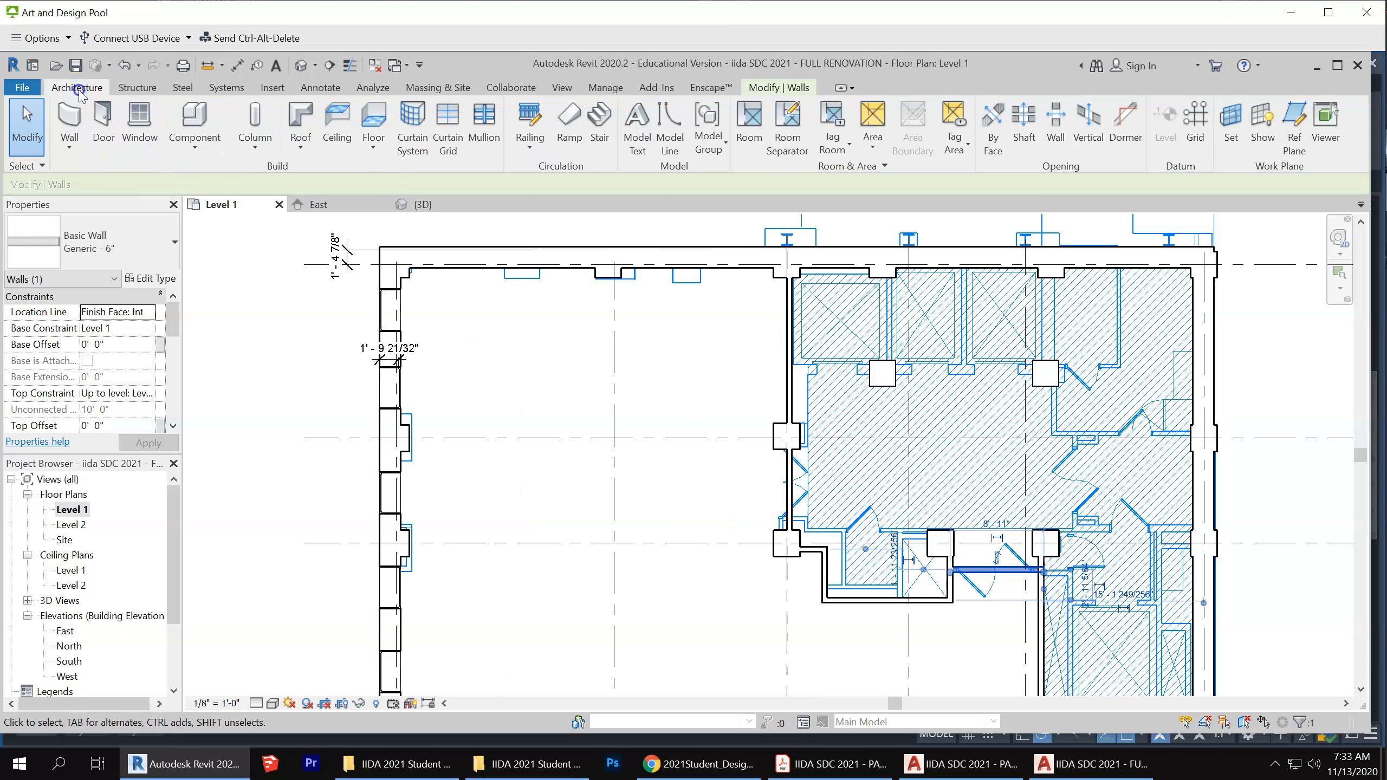
left_click(103, 123)
scroll(812, 469, "up", 2)
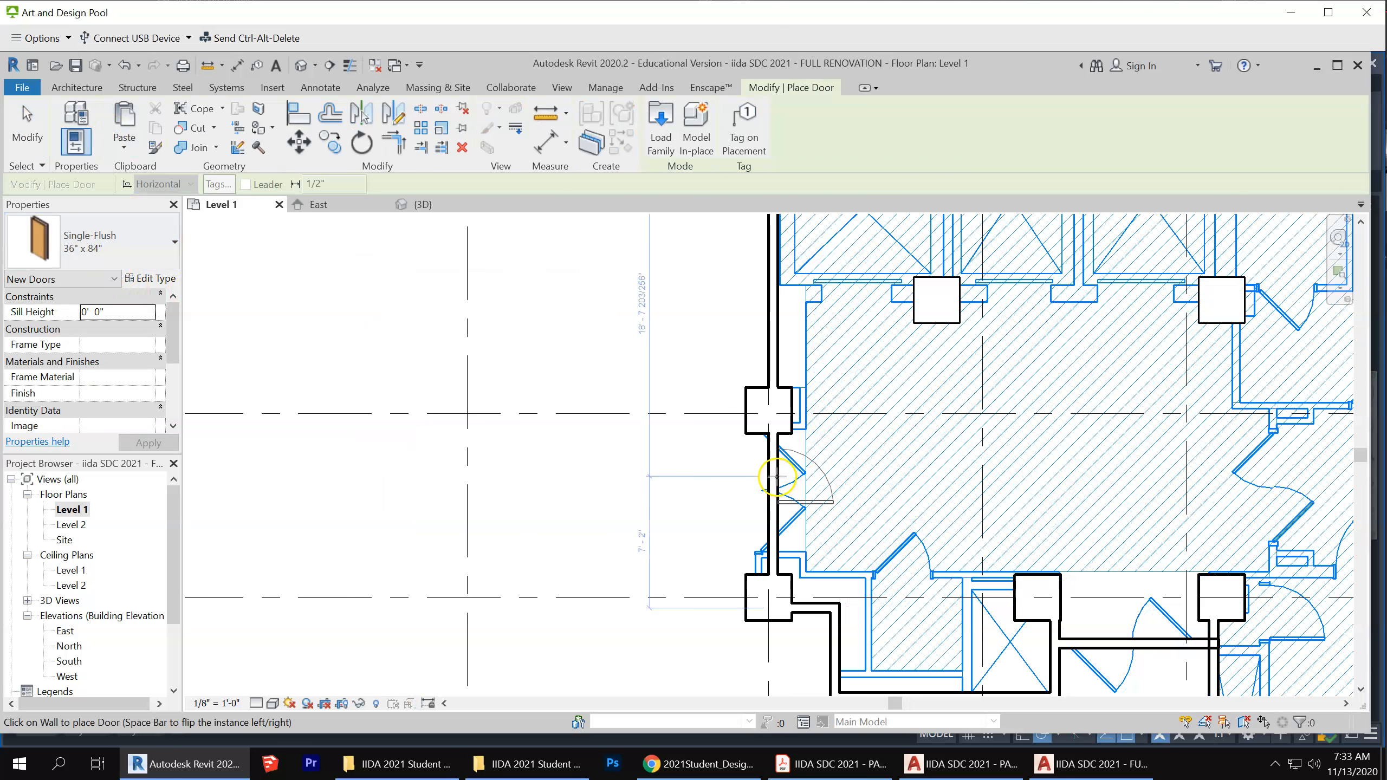
left_click(775, 538)
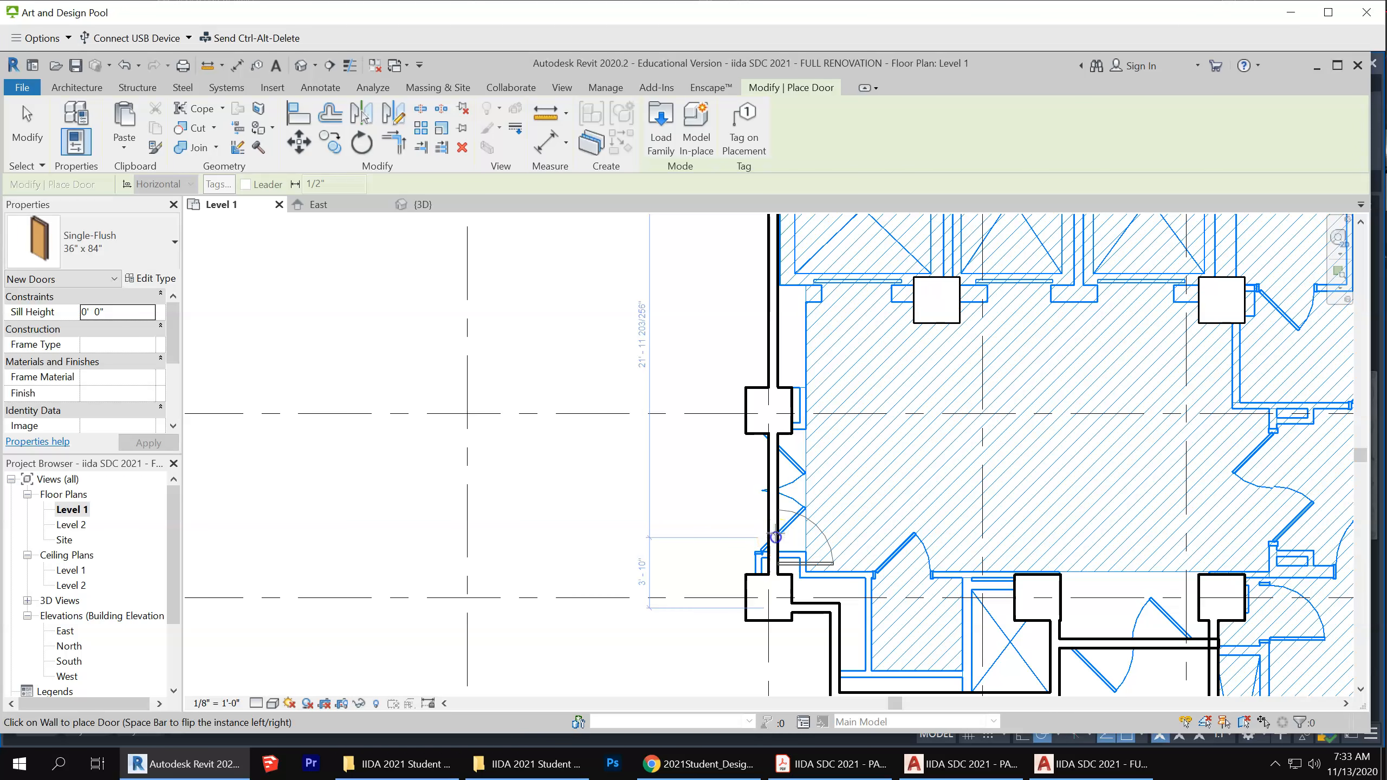
left_click(777, 471)
Place two Single-Flush doors side by side in the short wall just south of grid I, over the traced double-door opening
scroll(508, 393, "down", 2)
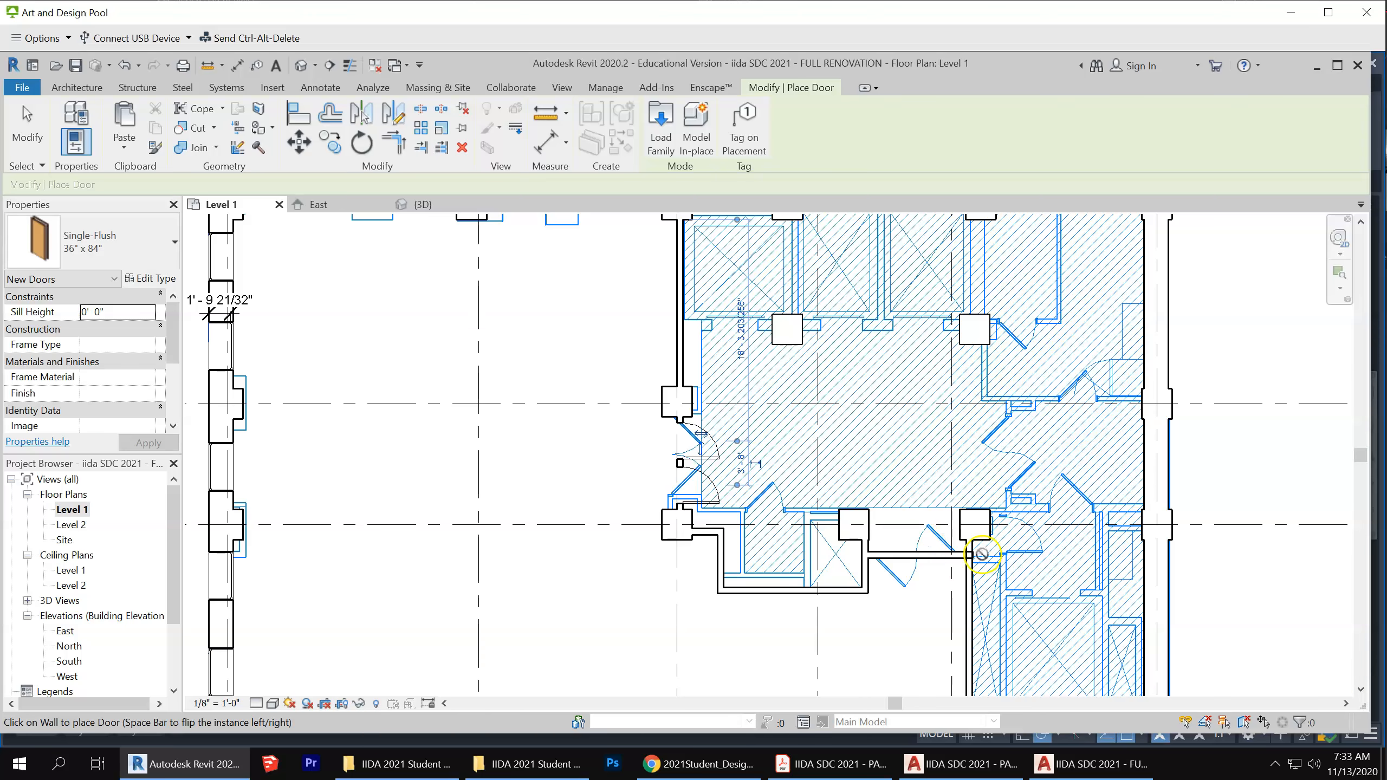
scroll(981, 554, "up", 2)
left_click(895, 555)
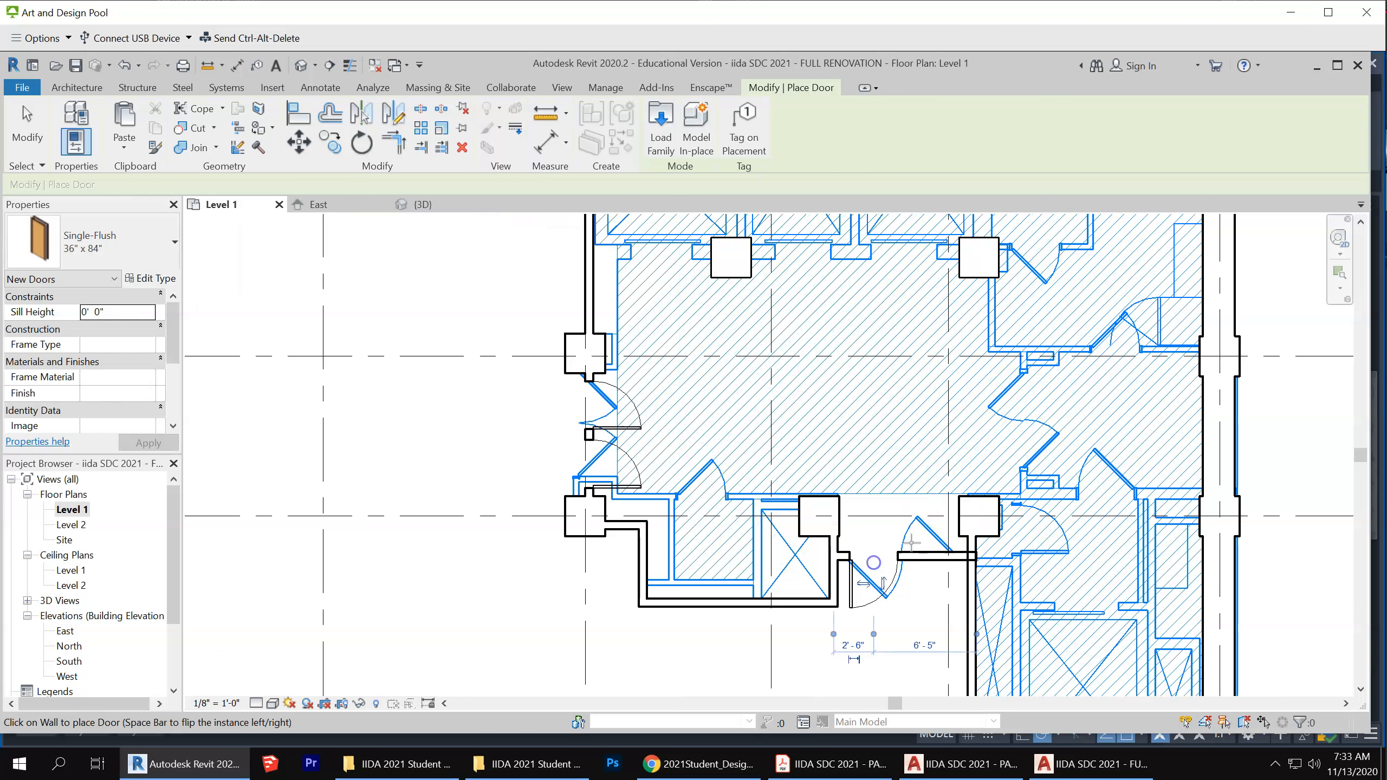
left_click(931, 556)
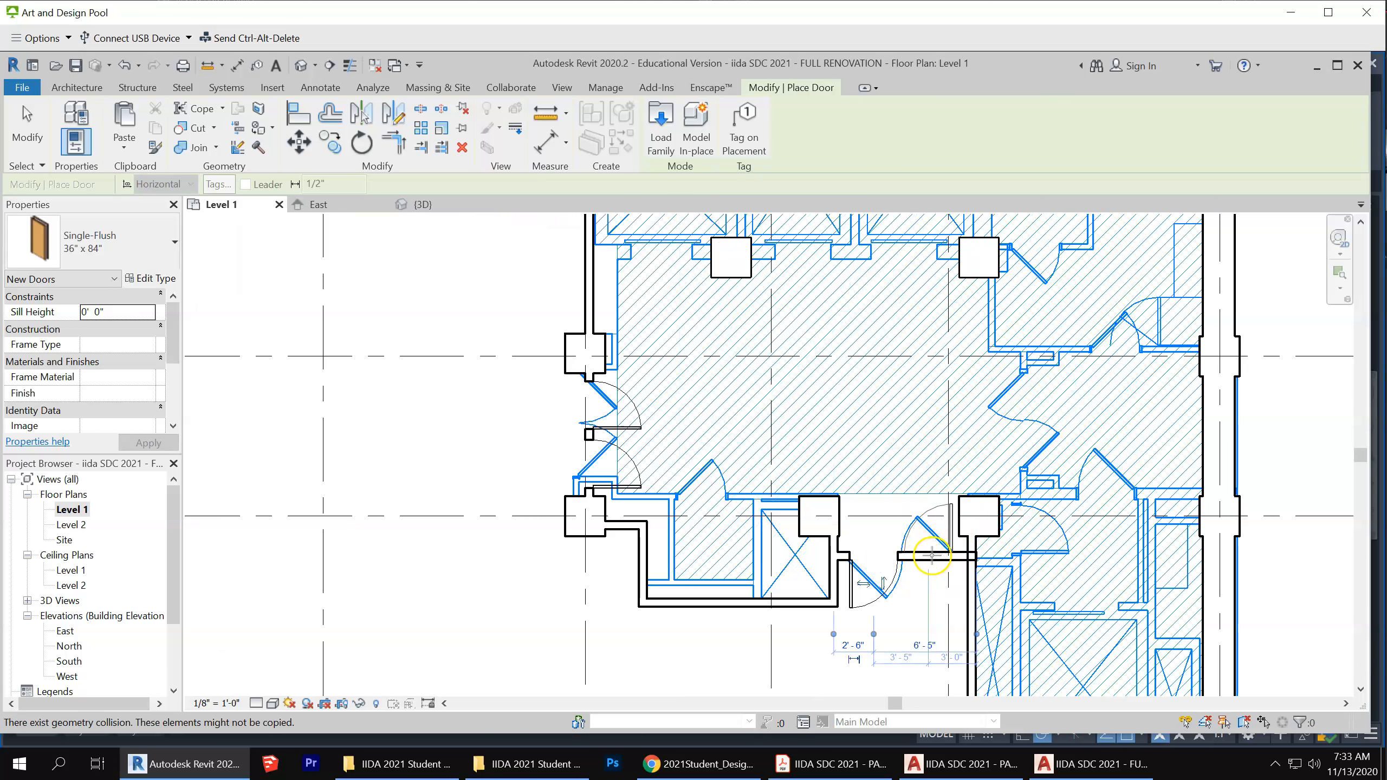
Examine the placed core doors, the elevator shafts and the overall building layout on the Level 1 plan
scroll(920, 524, "down", 2)
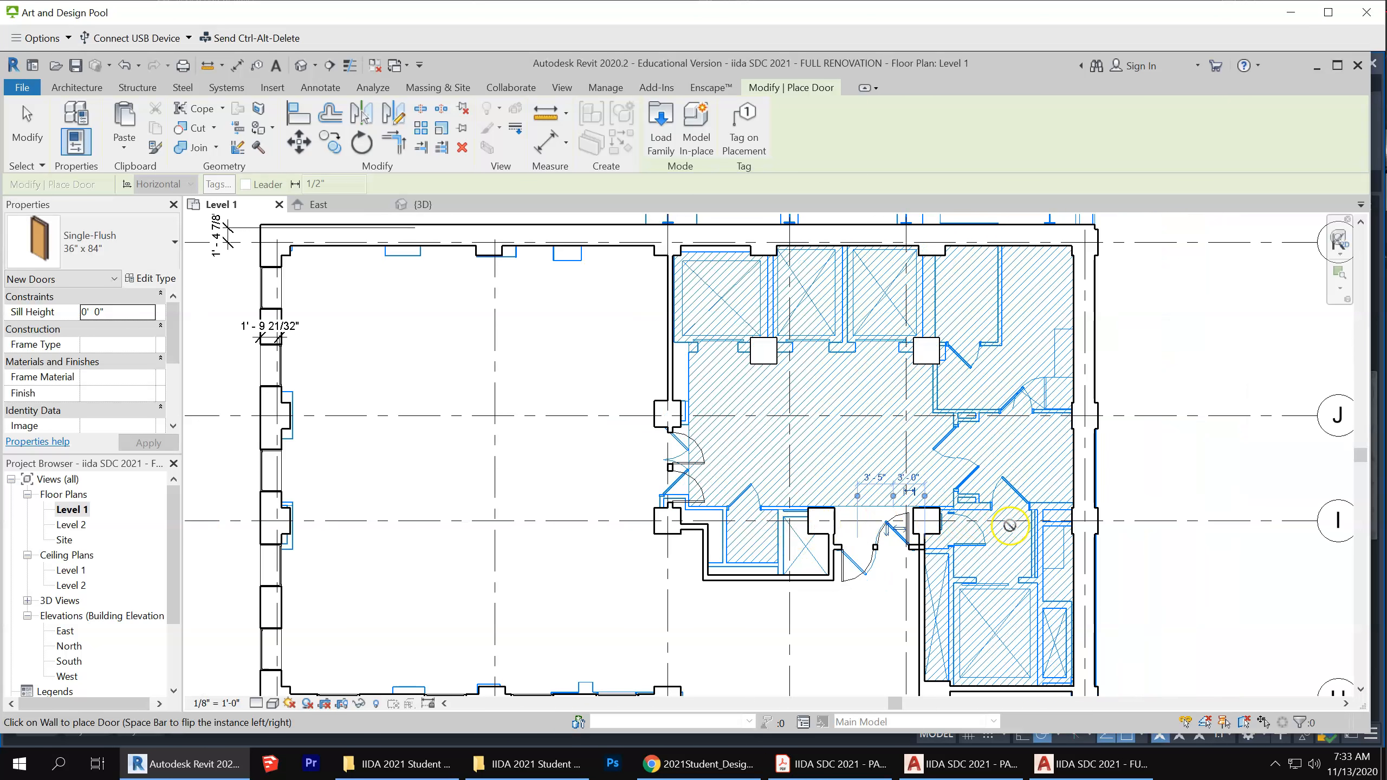
scroll(1014, 538, "up", 1)
scroll(1023, 580, "down", 1)
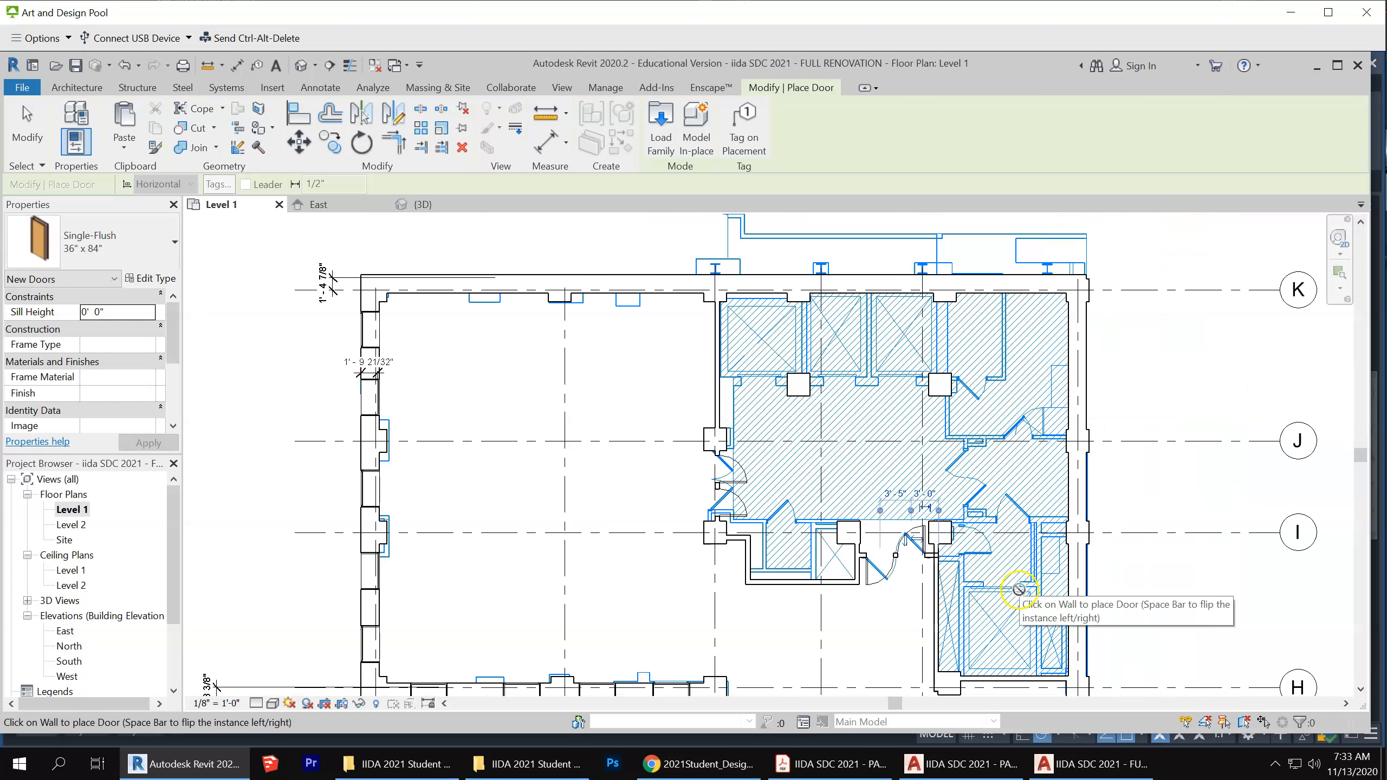
scroll(756, 417, "down", 1)
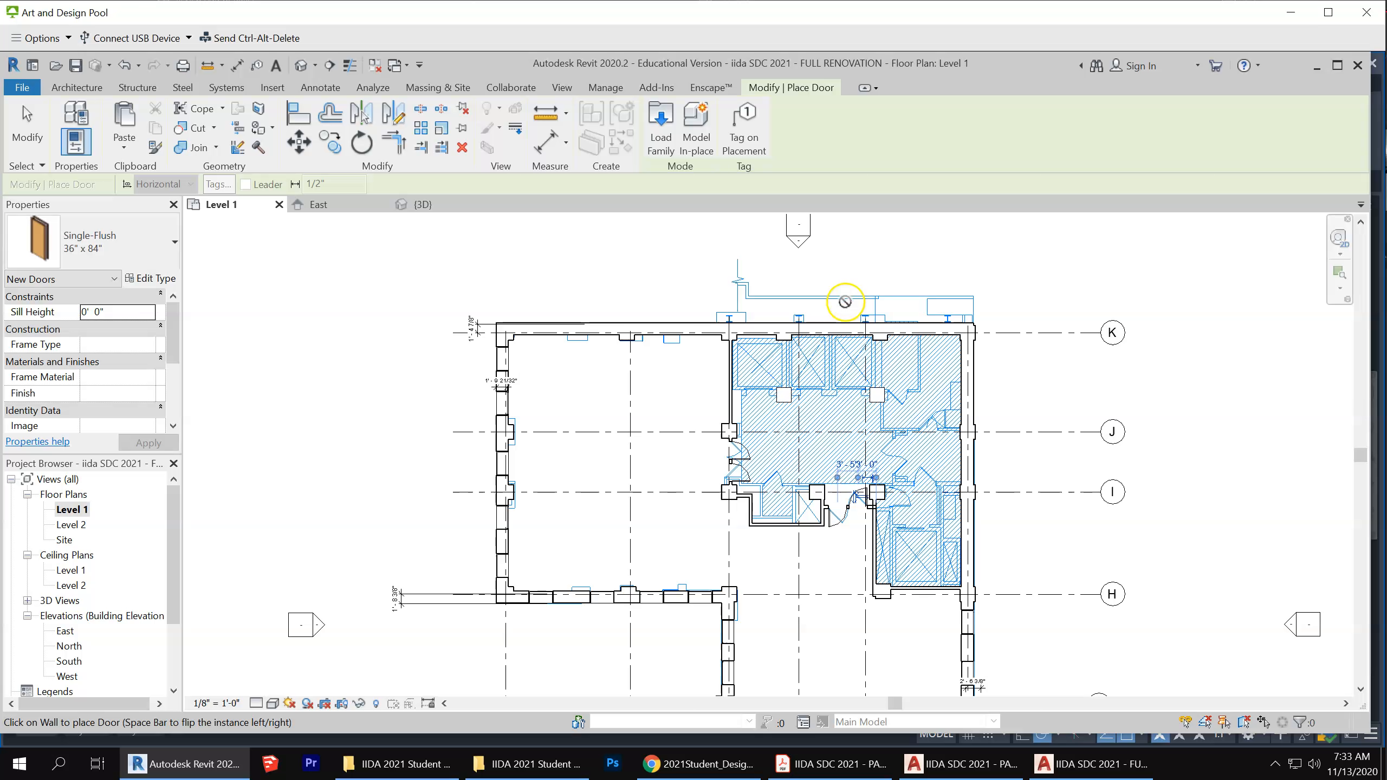
scroll(921, 645, "up", 2)
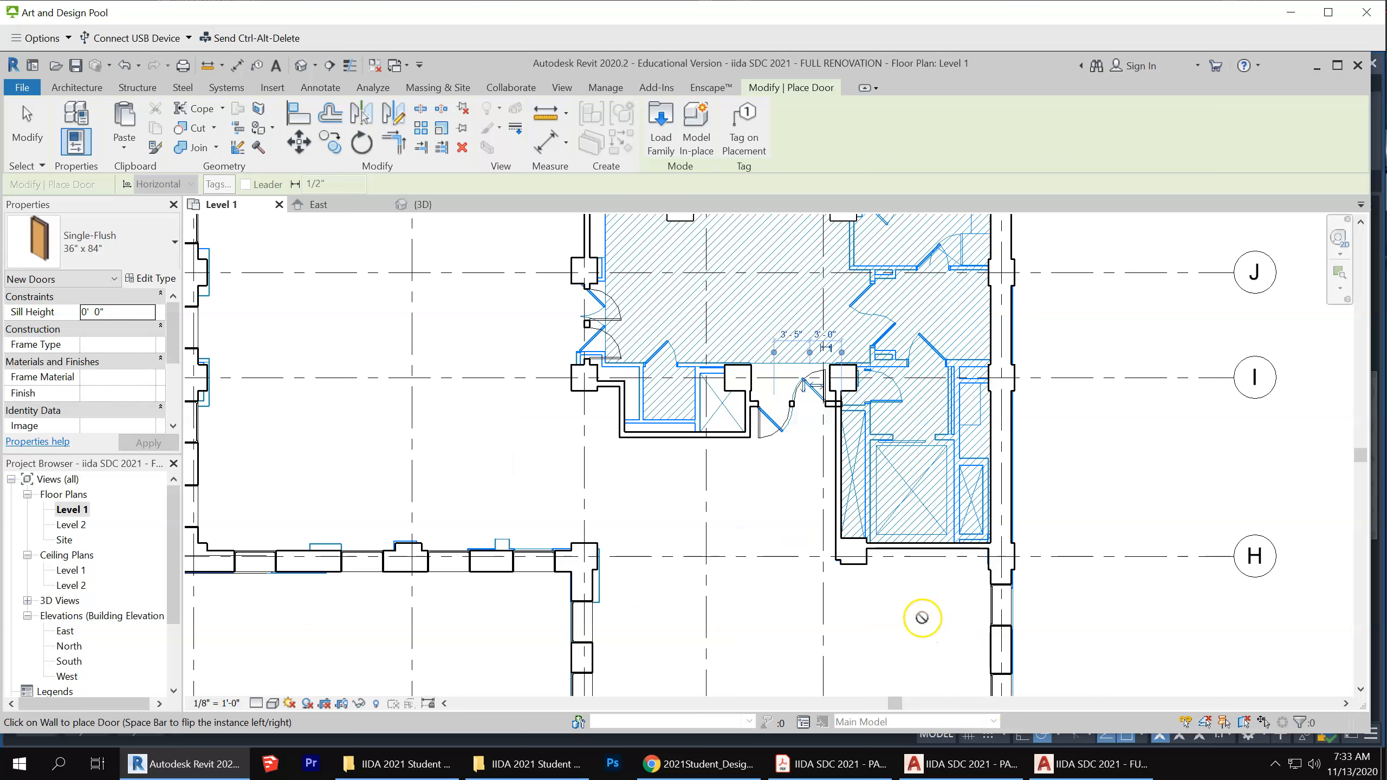
scroll(1130, 566, "down", 1)
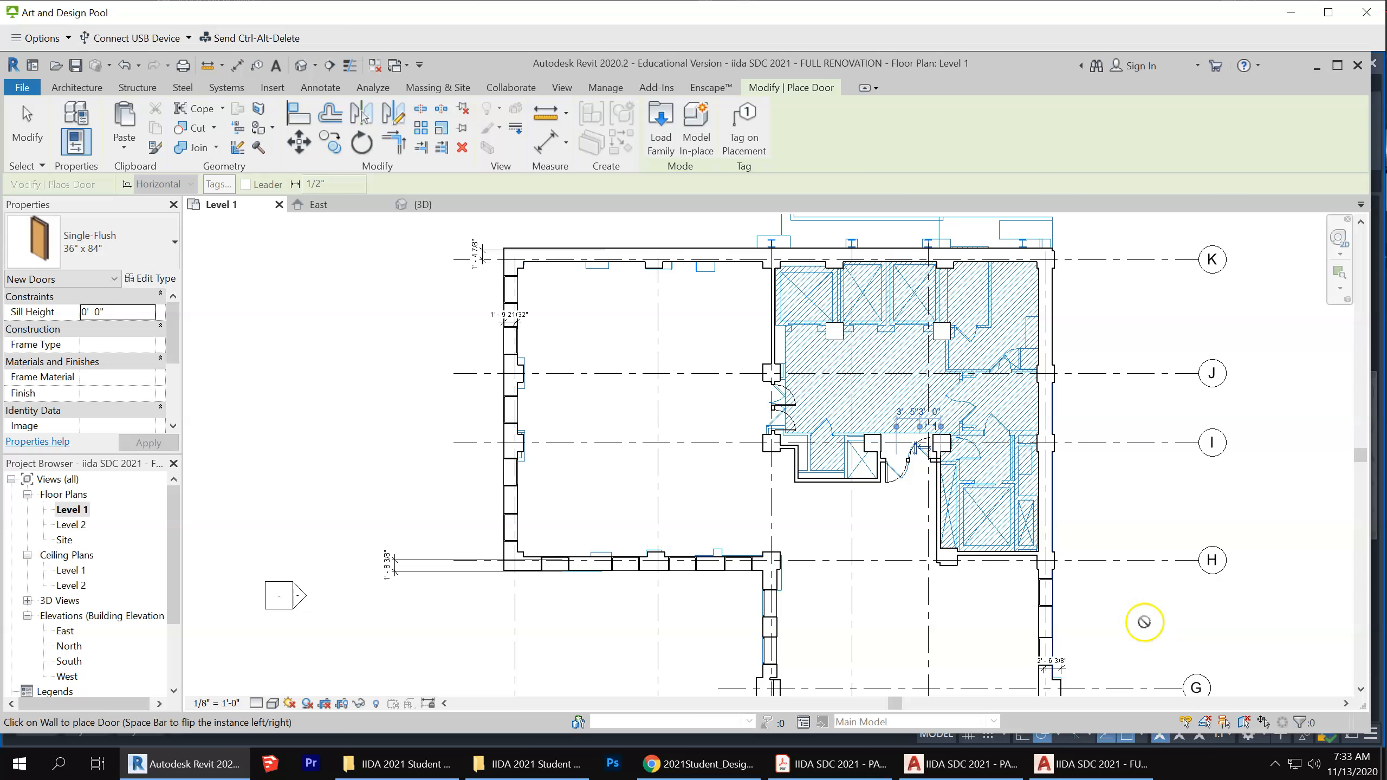
scroll(764, 585, "down", 2)
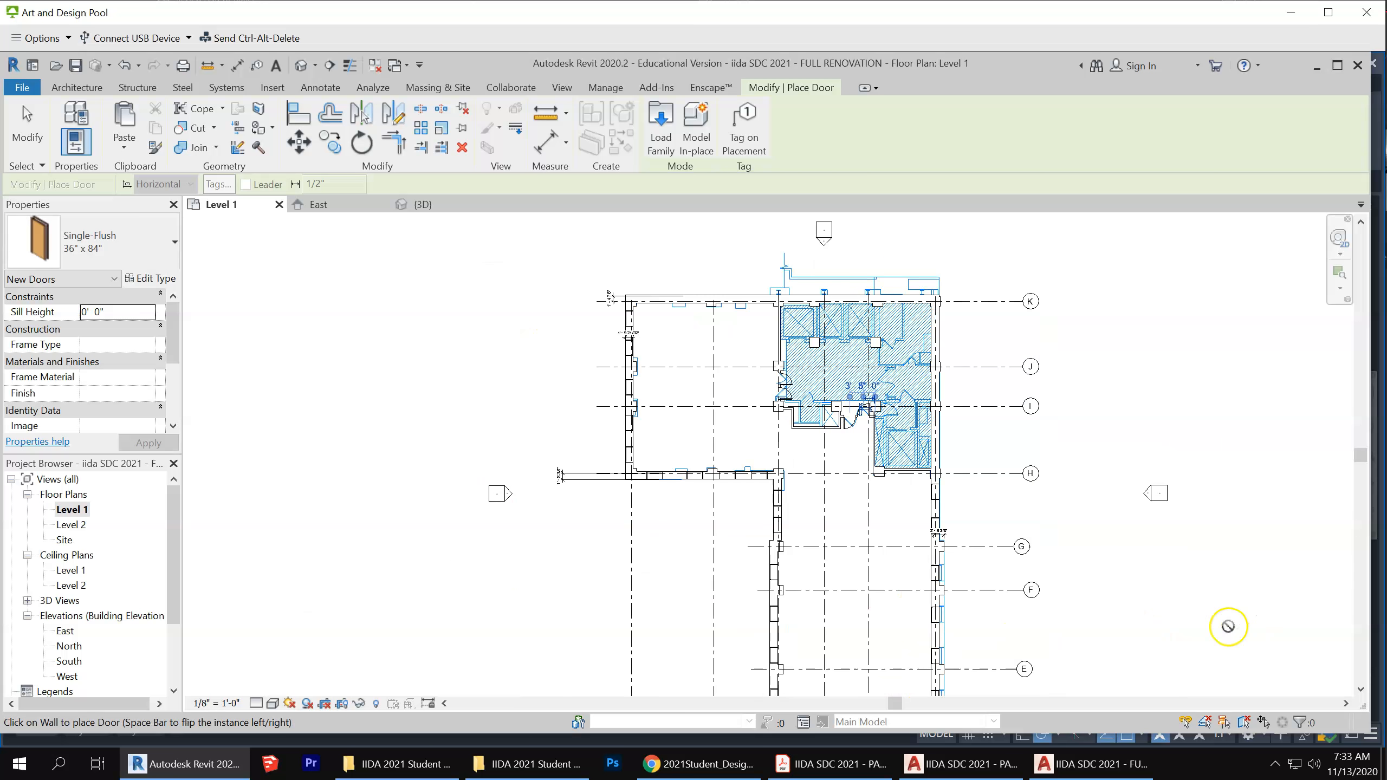
scroll(710, 415, "down", 2)
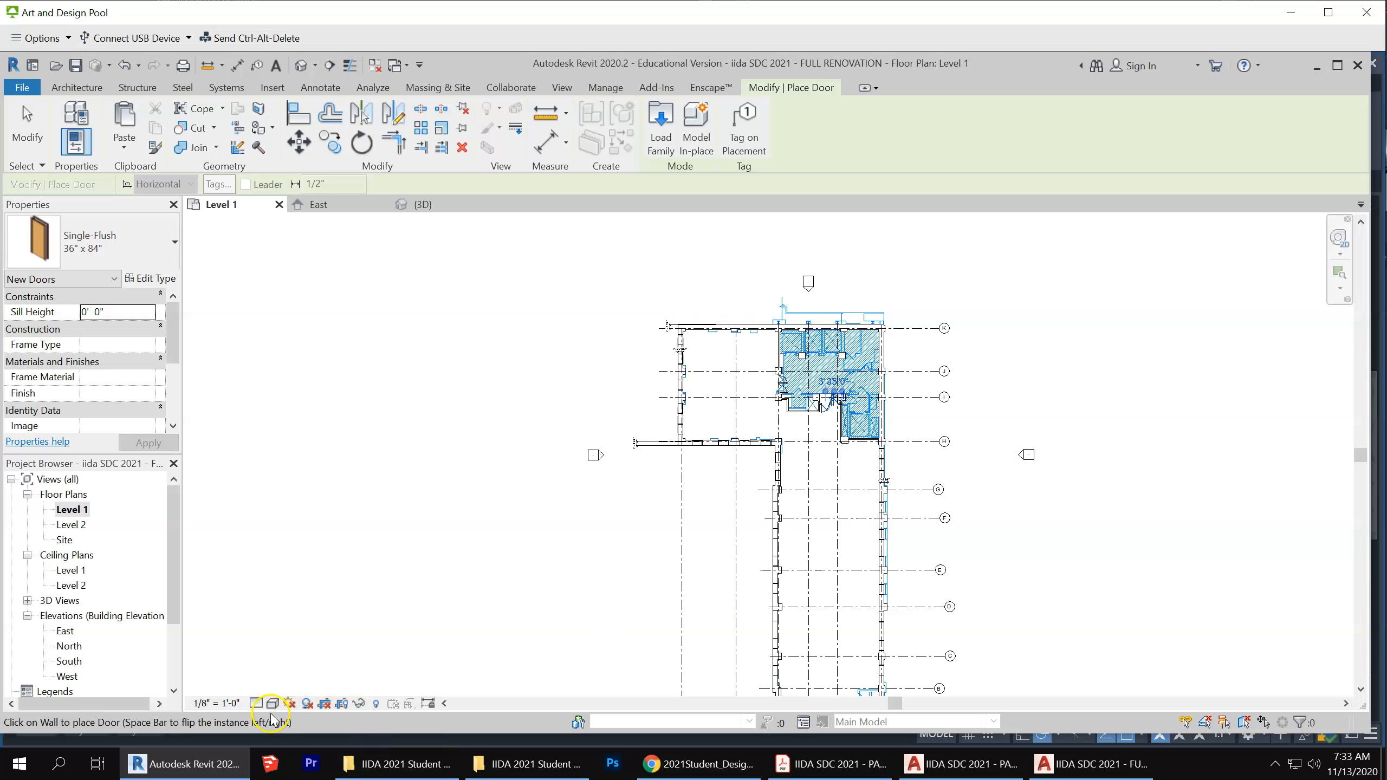
Open the default 3D view and inspect the core doors and the whole building shell
left_click(300, 65)
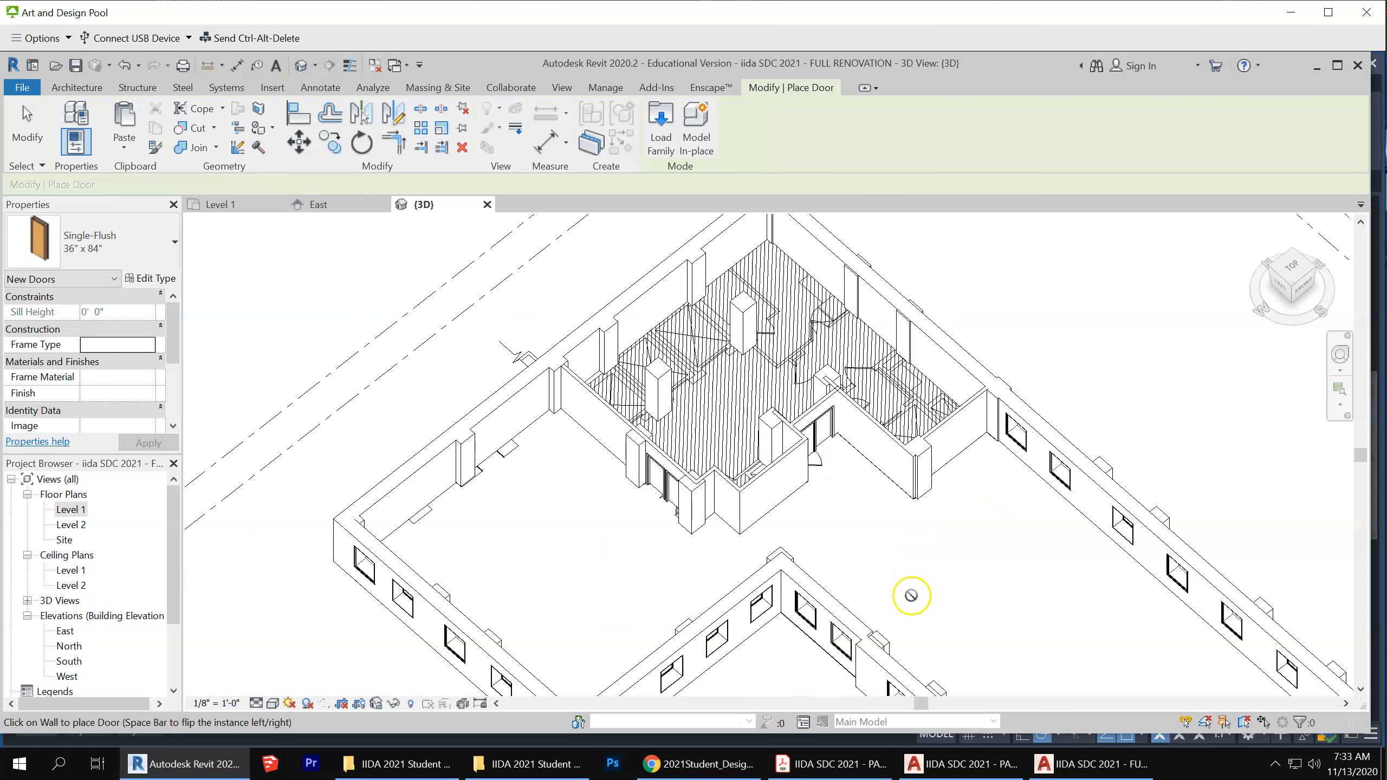
scroll(773, 645, "down", 1)
middle_click_drag(794, 660, 712, 558, "shift")
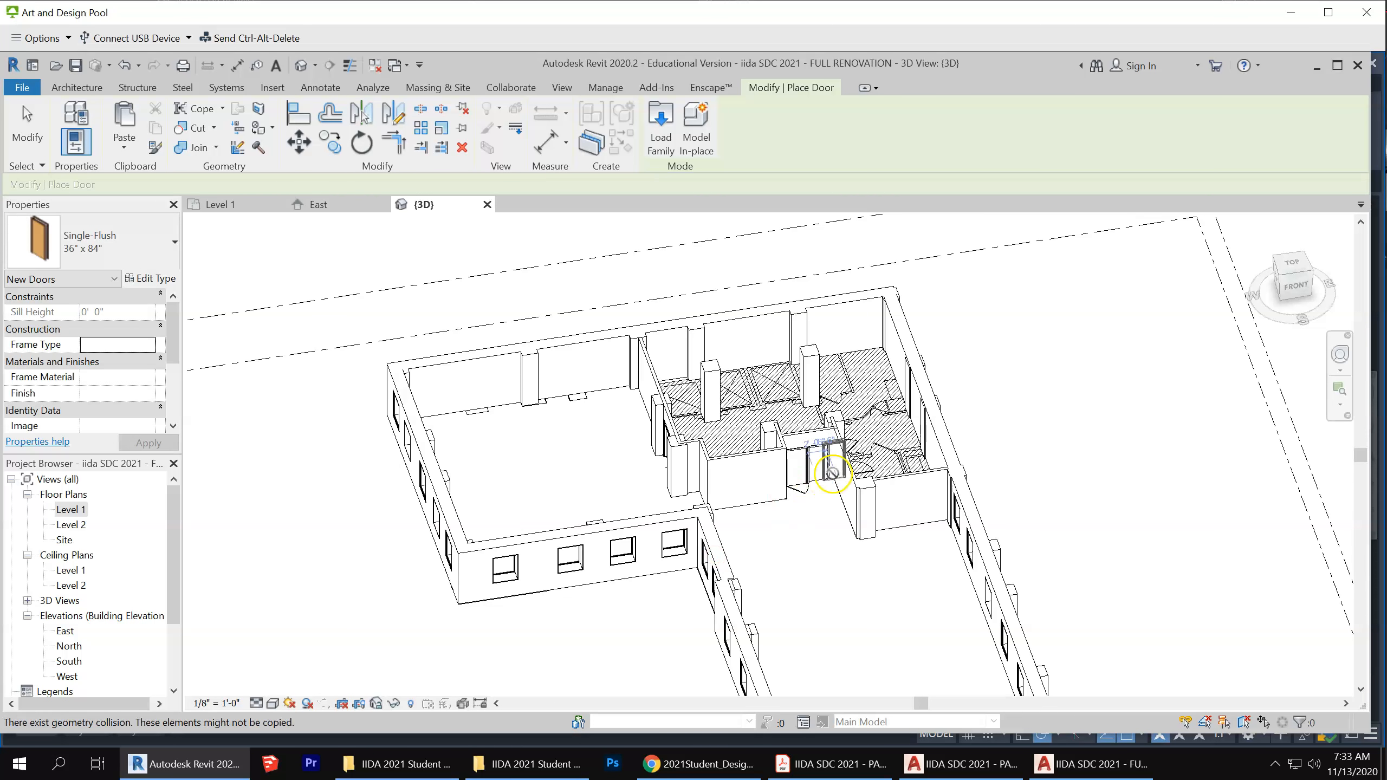
scroll(833, 473, "down", 1)
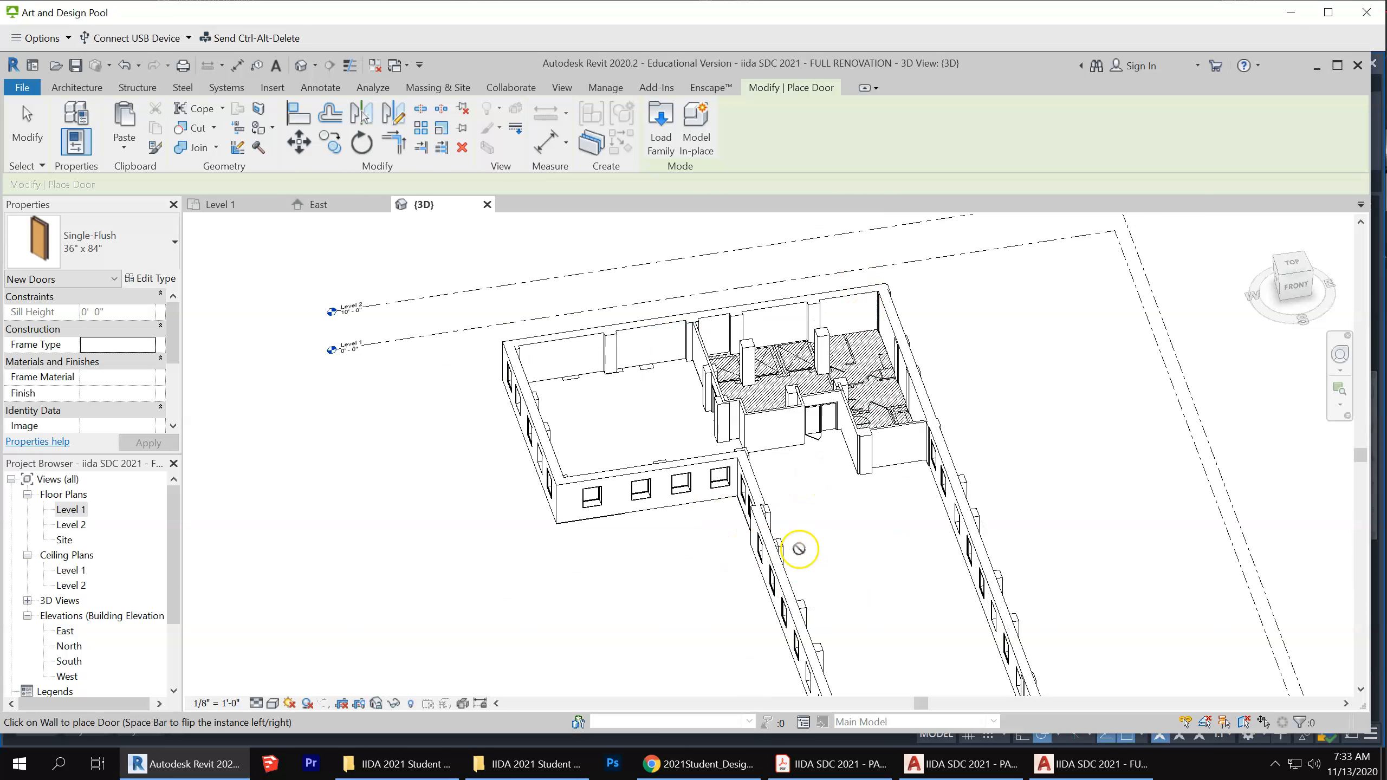
scroll(799, 548, "up", 3)
scroll(790, 548, "down", 3)
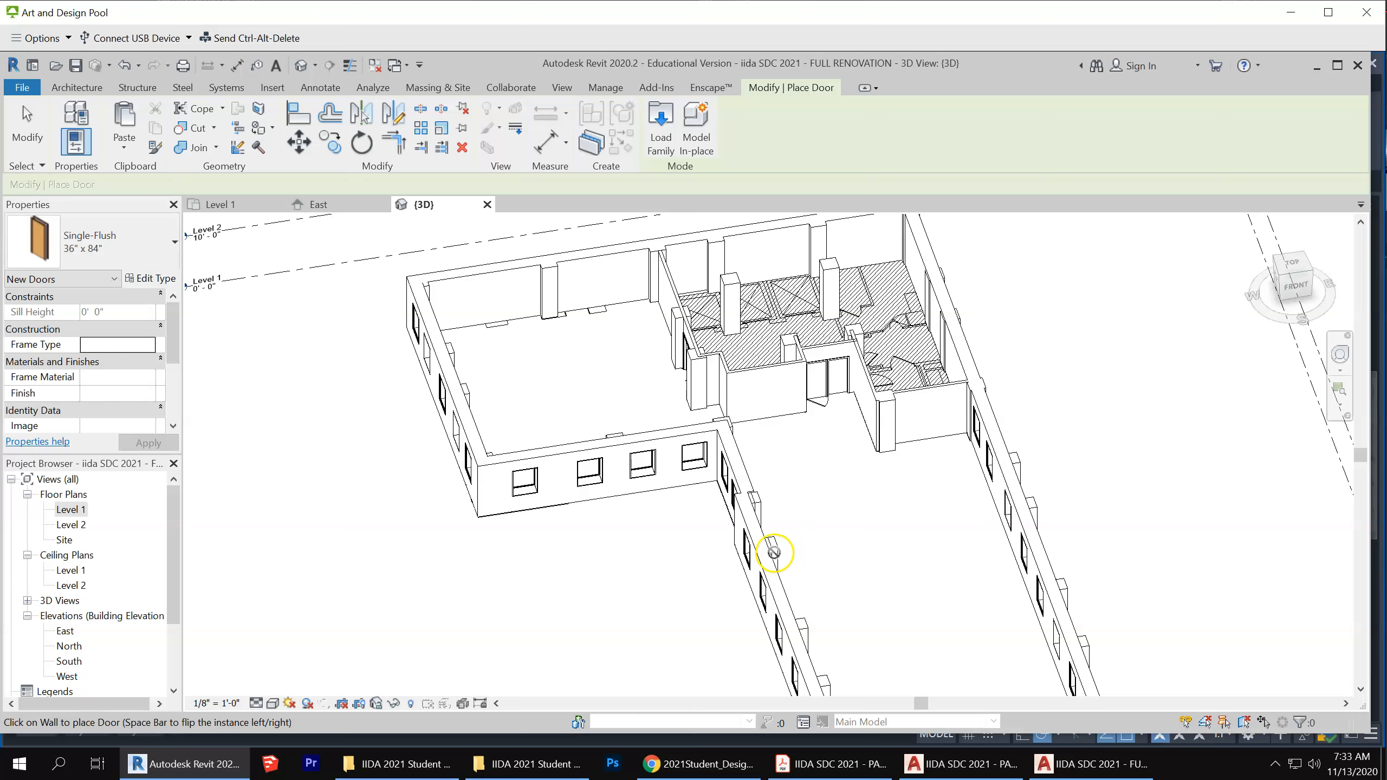
middle_click_drag(790, 550, 960, 490, "shift")
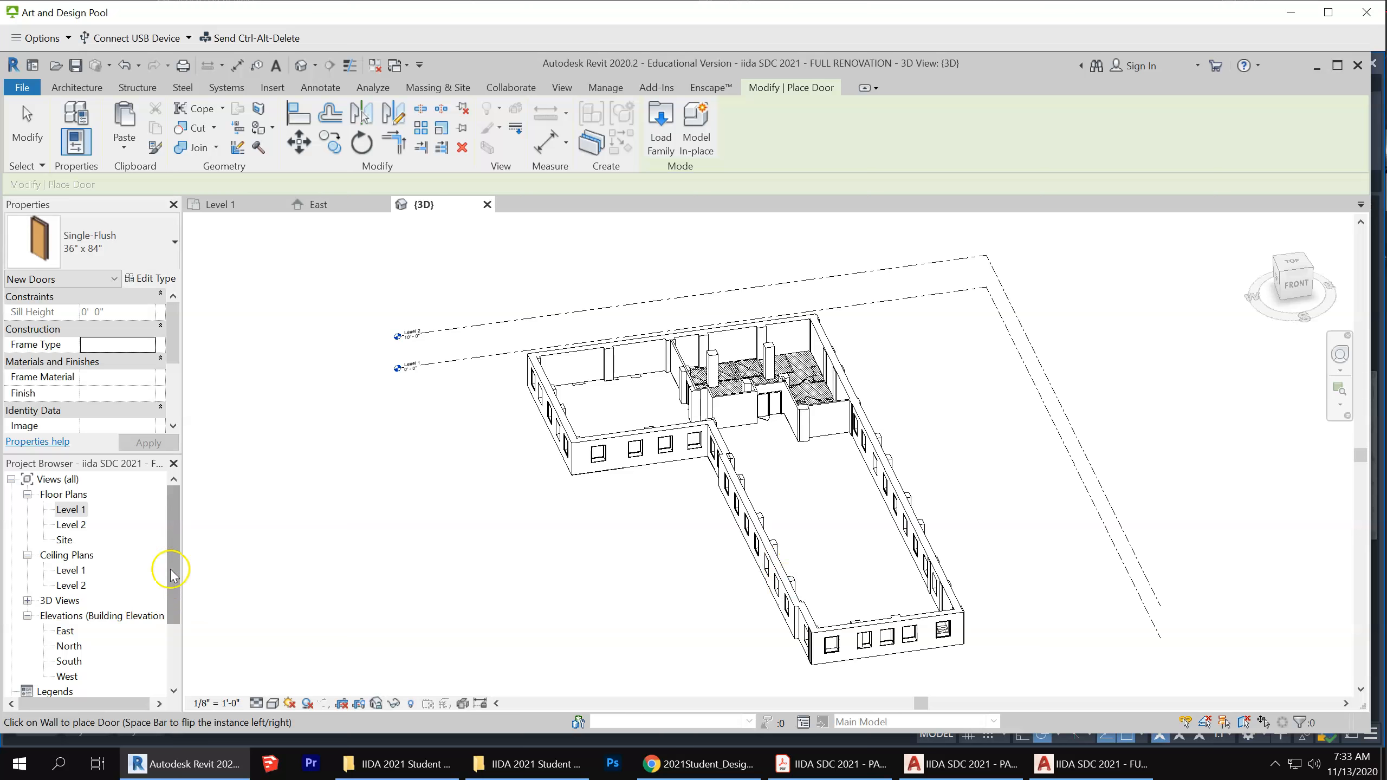
Leave the Door tool and open the Level 1 reflected ceiling plan, showing the area around the core
left_click(65, 571)
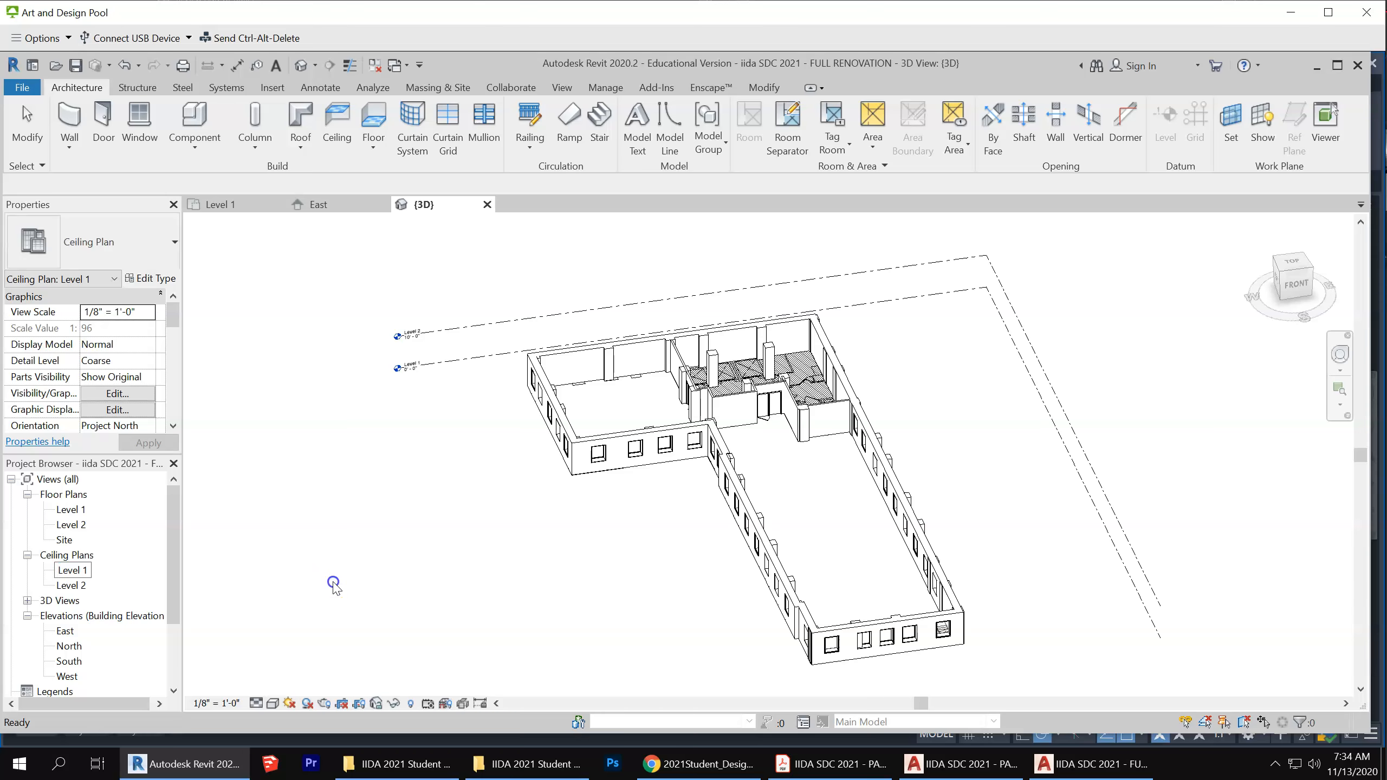
left_click(329, 584)
left_click(77, 572)
double_click(77, 571)
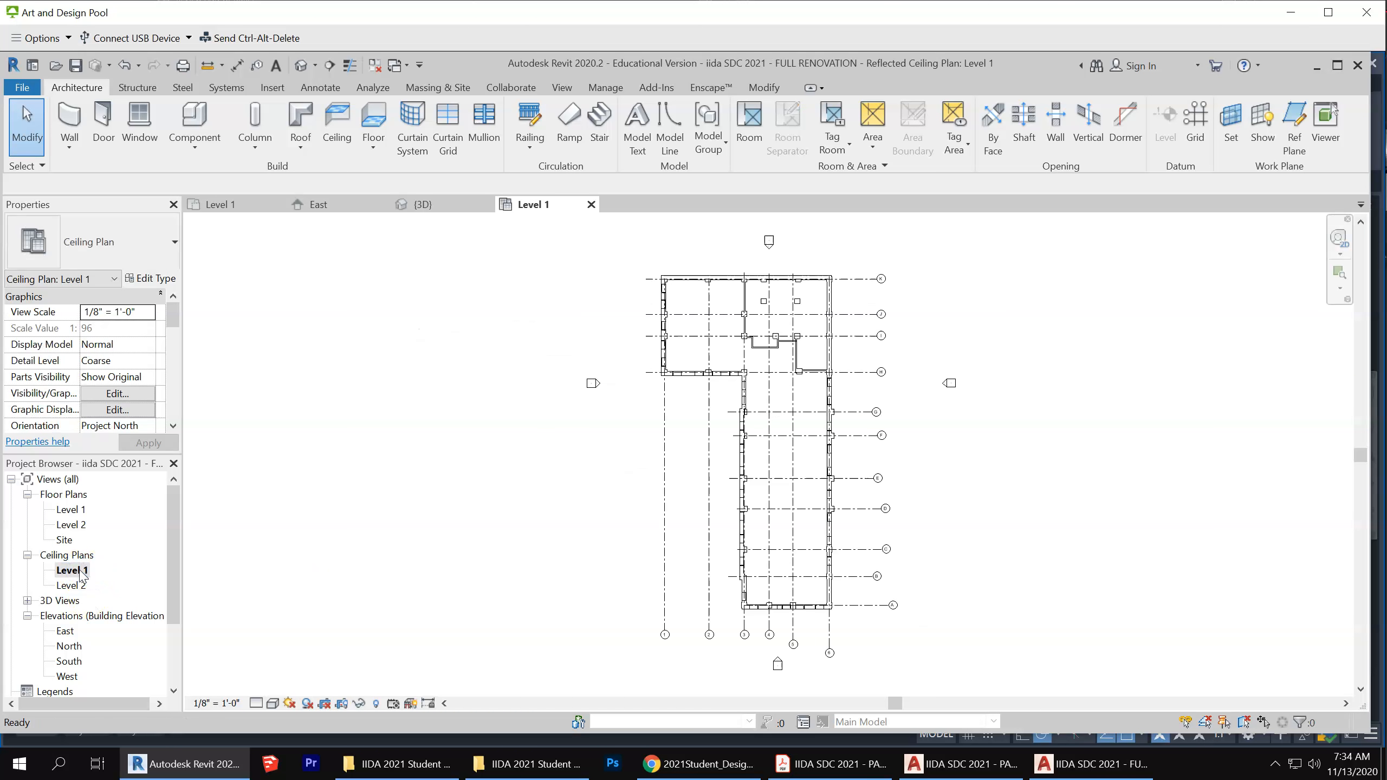
scroll(712, 287, "up", 2)
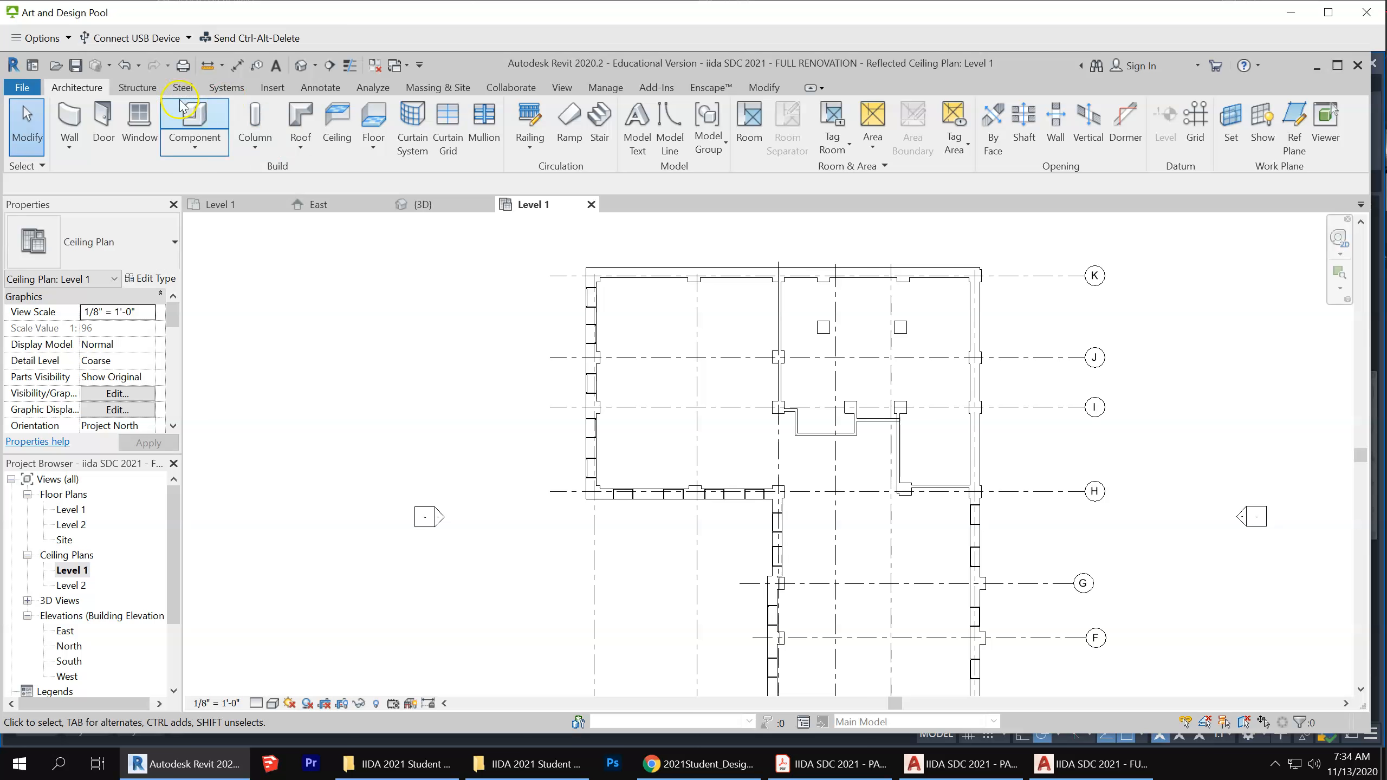
Start an automatic 2' x 4' ACT System ceiling on Level 1 and set its height offset to 9' 0"
left_click(337, 120)
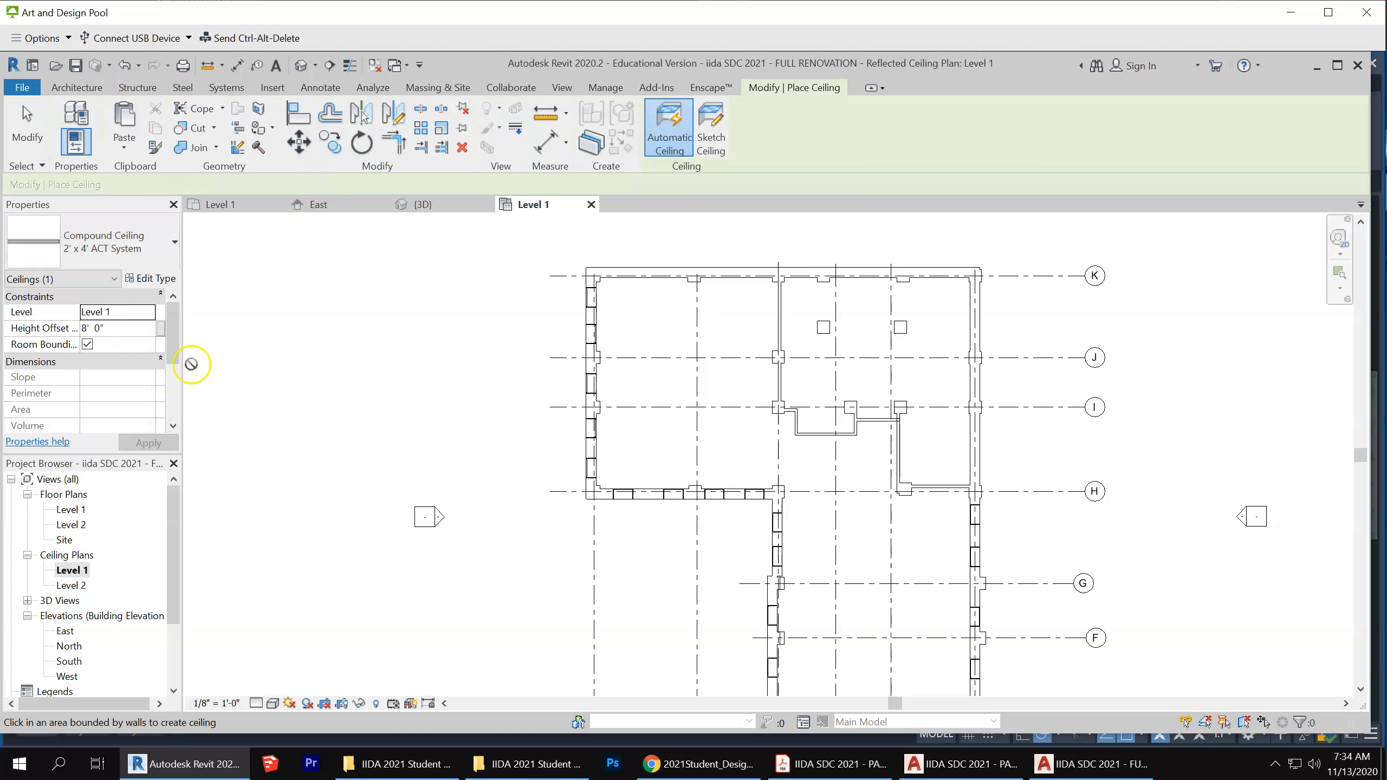
left_click(134, 327)
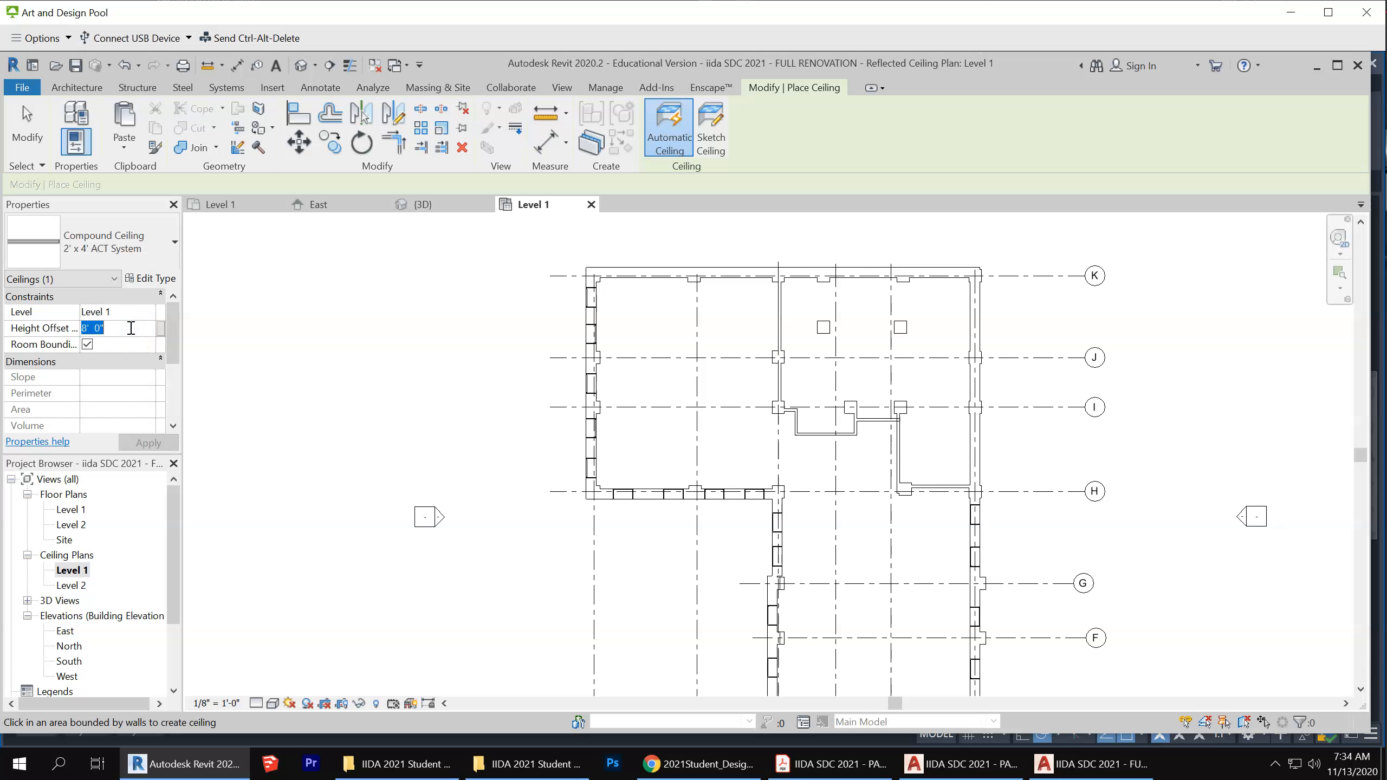
type("9")
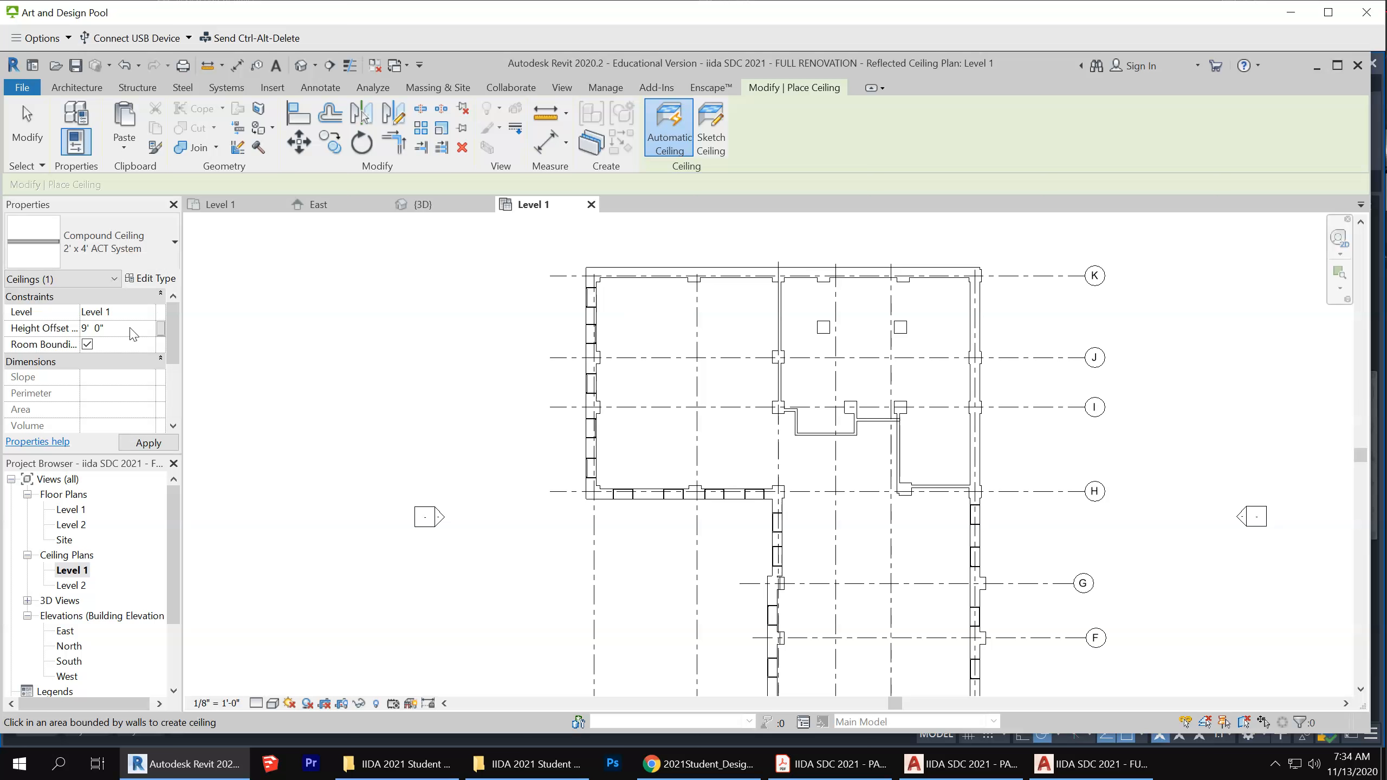
left_click(667, 204)
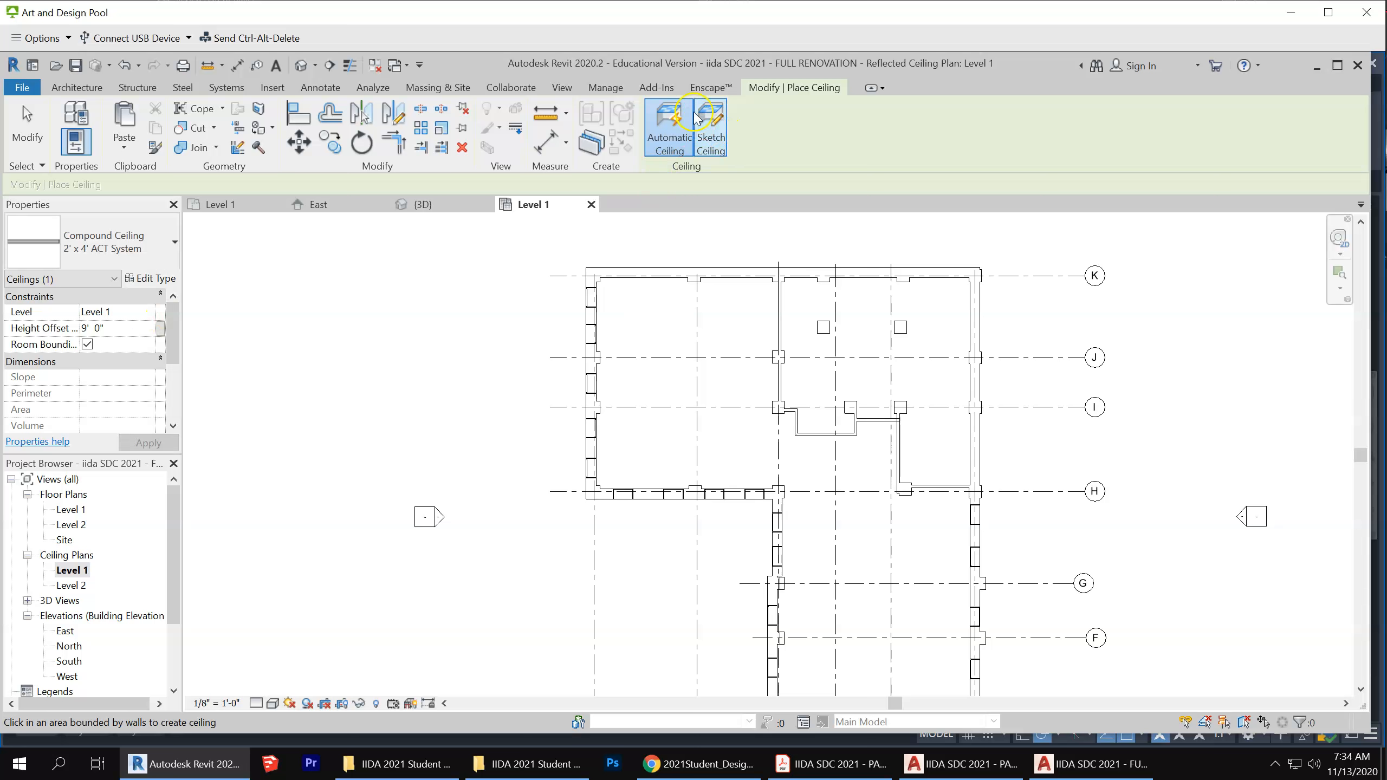
Try to place the automatic ceiling in the wall-bounded area west of the core
scroll(667, 272, "down", 2)
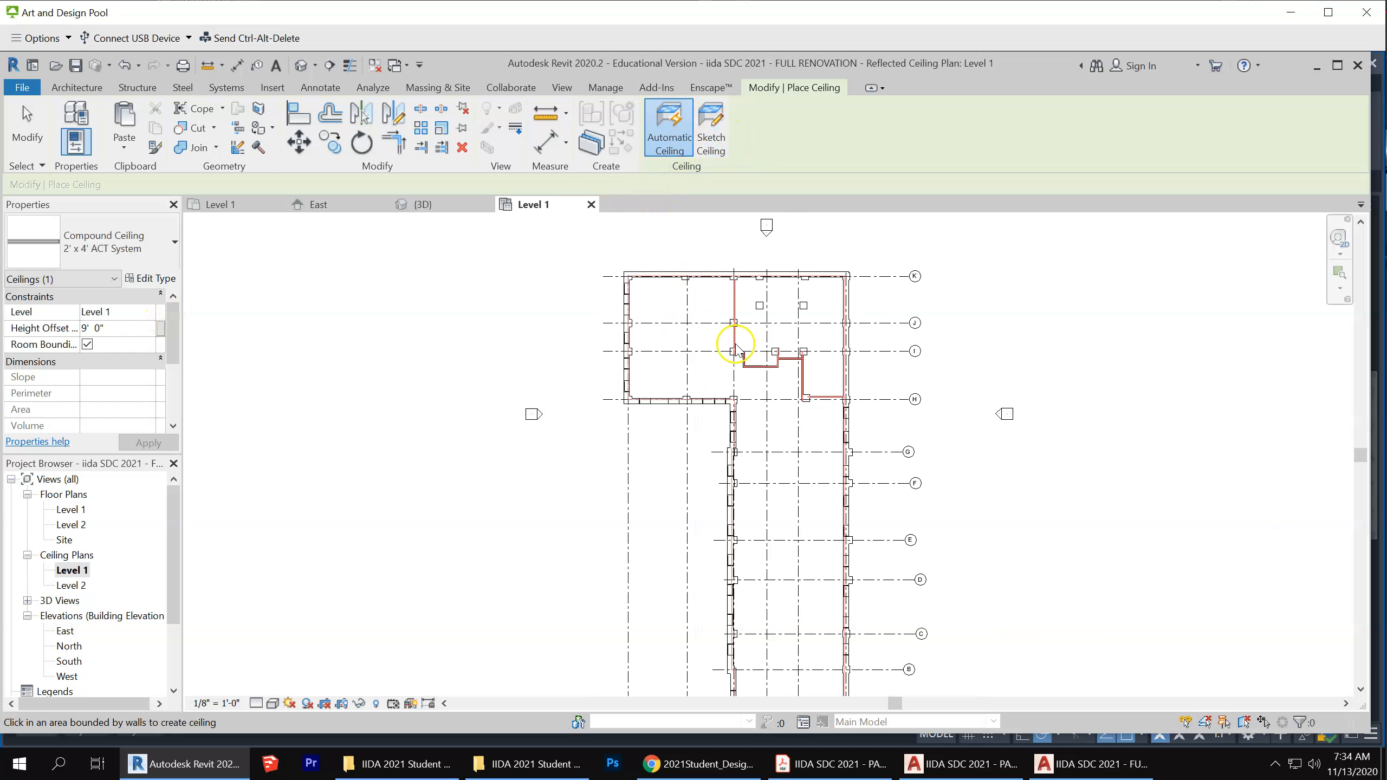
scroll(782, 458, "up", 2)
scroll(709, 430, "down", 3)
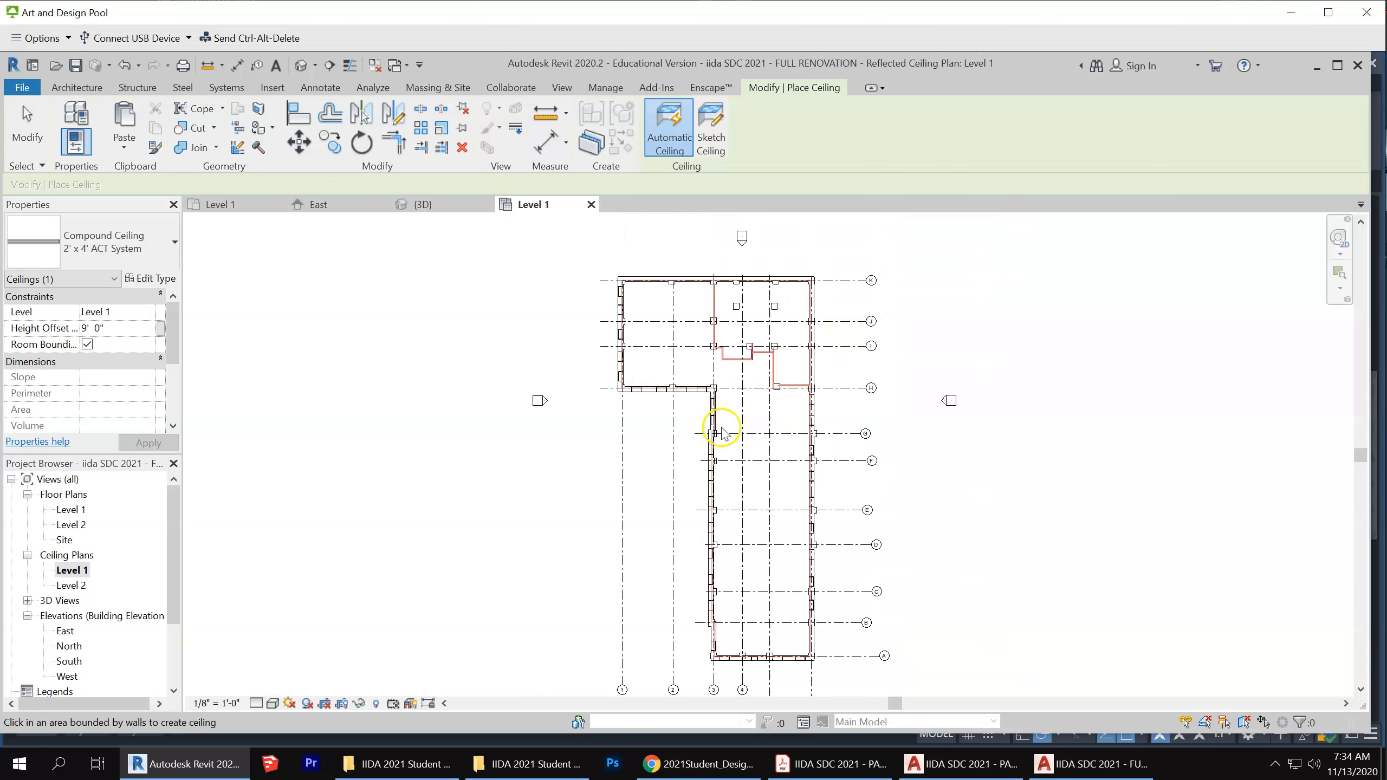
scroll(696, 369, "up", 3)
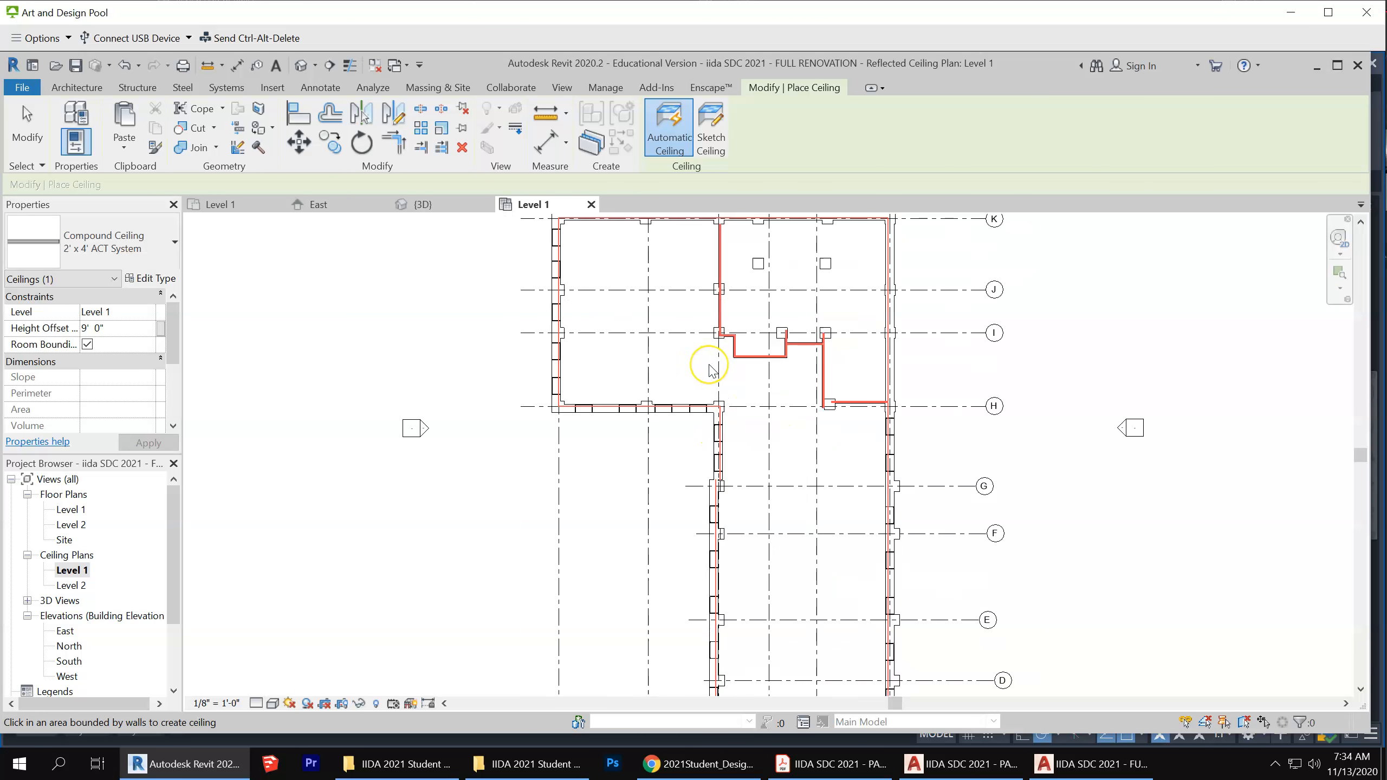
left_click(709, 369)
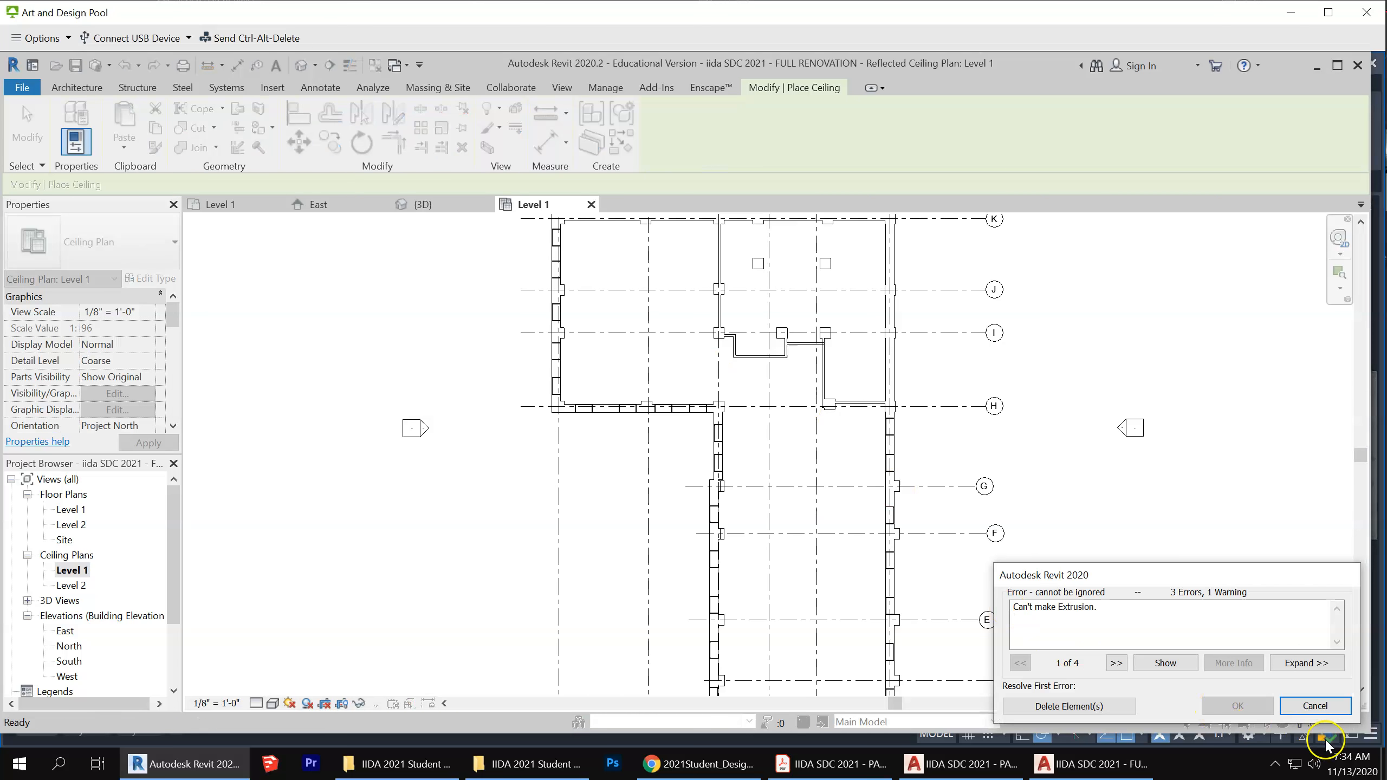
left_click(1316, 706)
key("Escape")
scroll(712, 403, "down", 2)
scroll(727, 387, "up", 1)
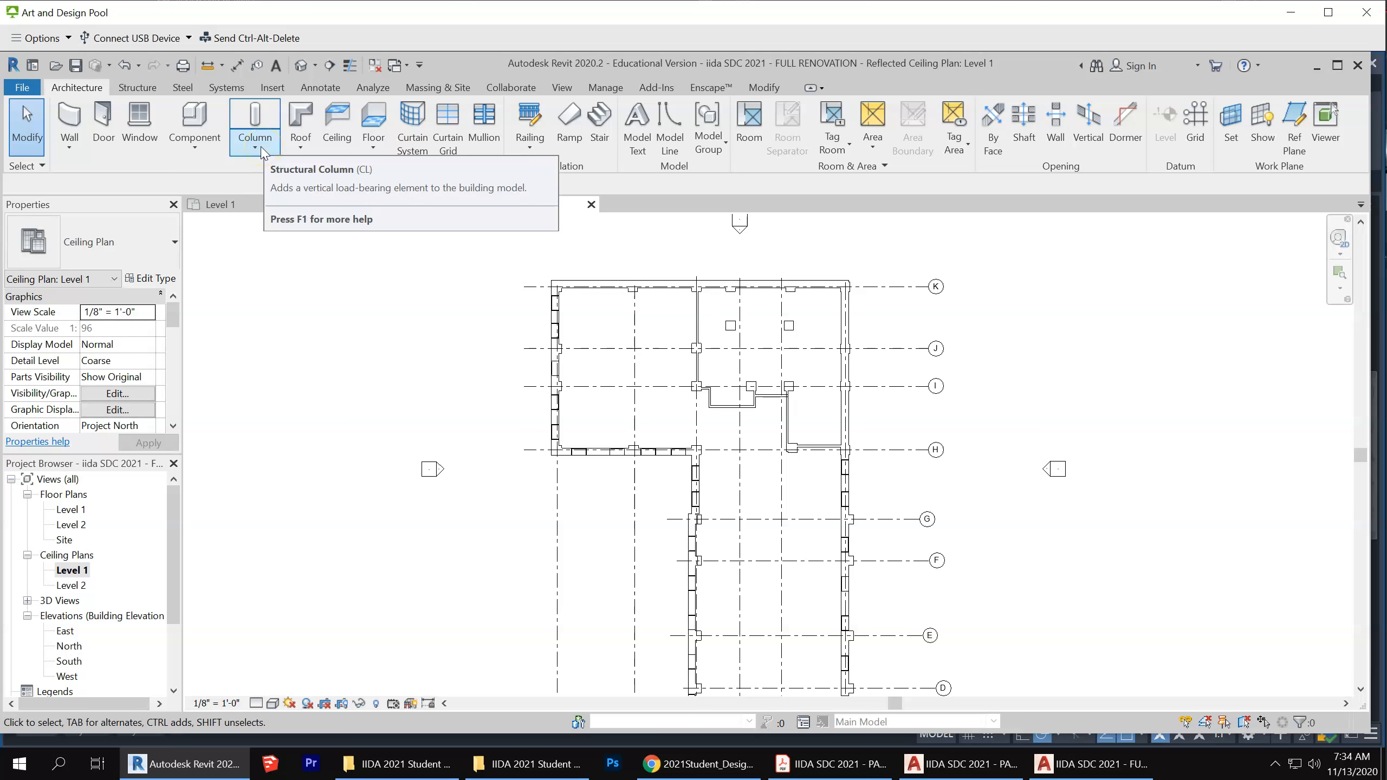
Restart the Ceiling tool and set the type to 2' x 2' ACT System
left_click(322, 132)
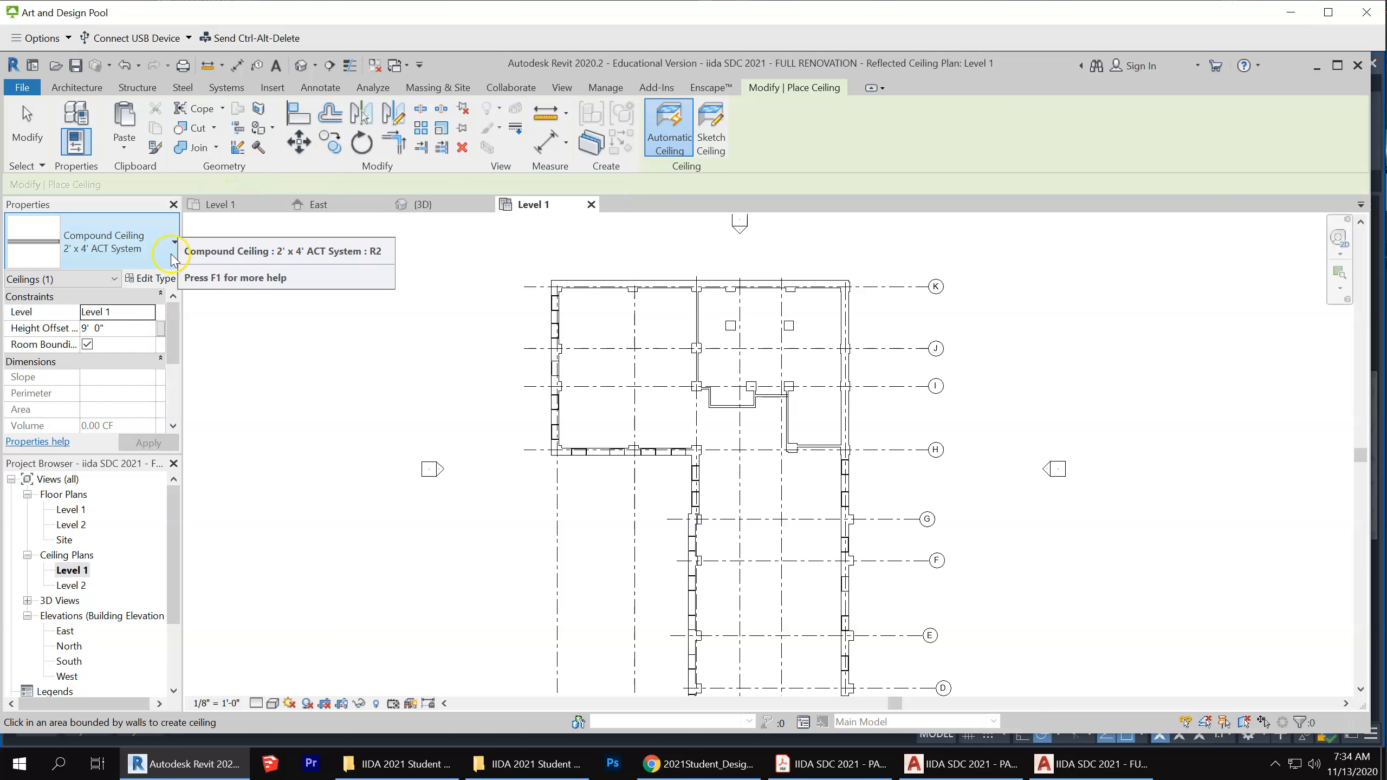
left_click(137, 243)
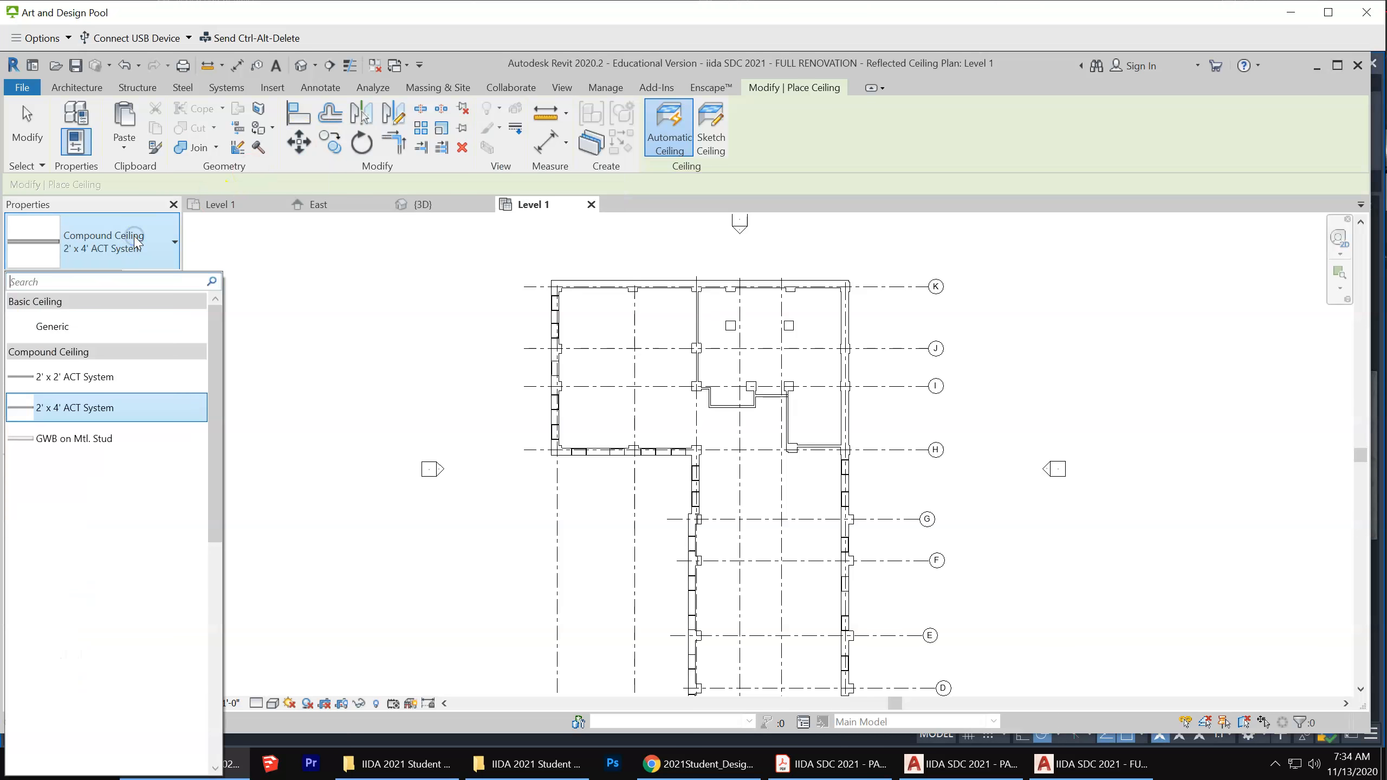
left_click(67, 382)
scroll(694, 295, "up", 2)
scroll(692, 298, "up", 2)
scroll(928, 230, "down", 3)
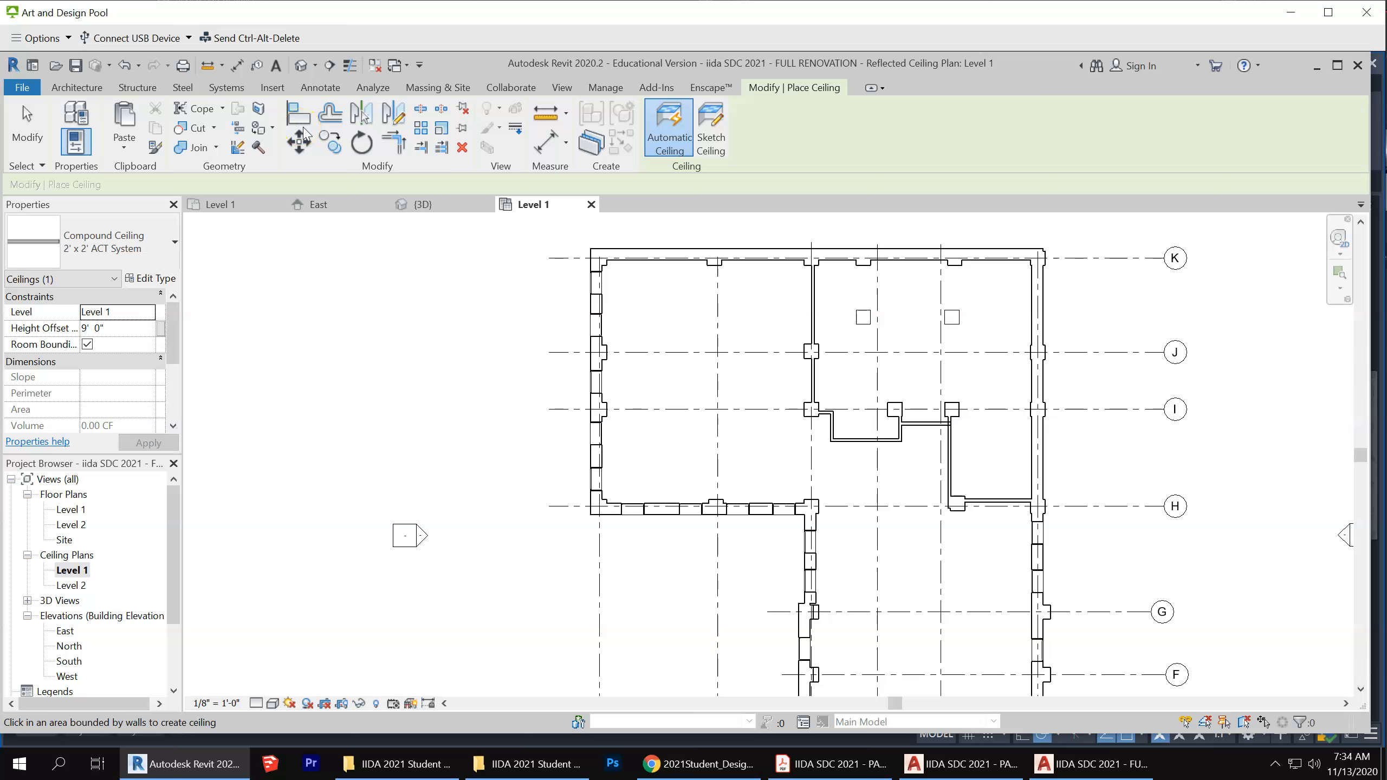
Start a sketched ceiling and draw a rectangular boundary about 36' 6" by 43' 8" over the northwest wing
left_click(711, 128)
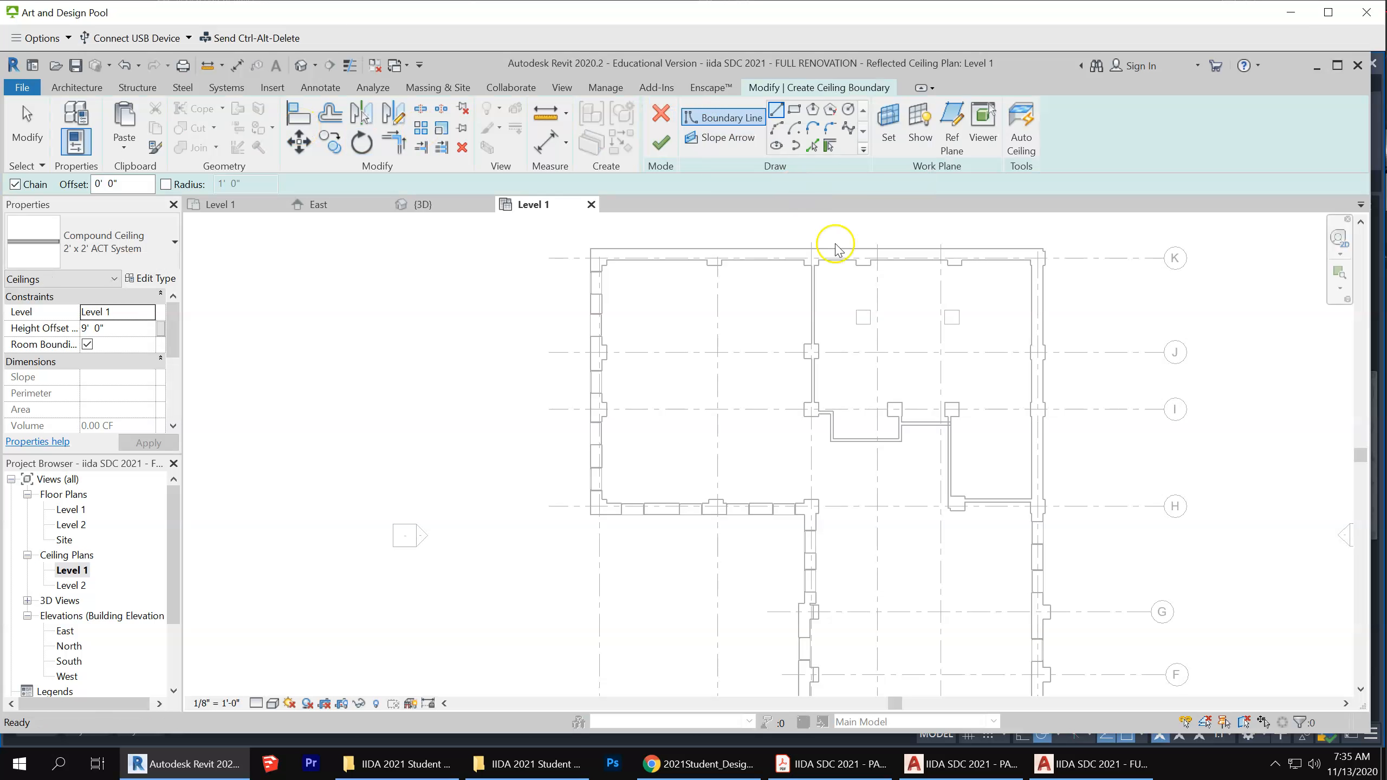
left_click(795, 110)
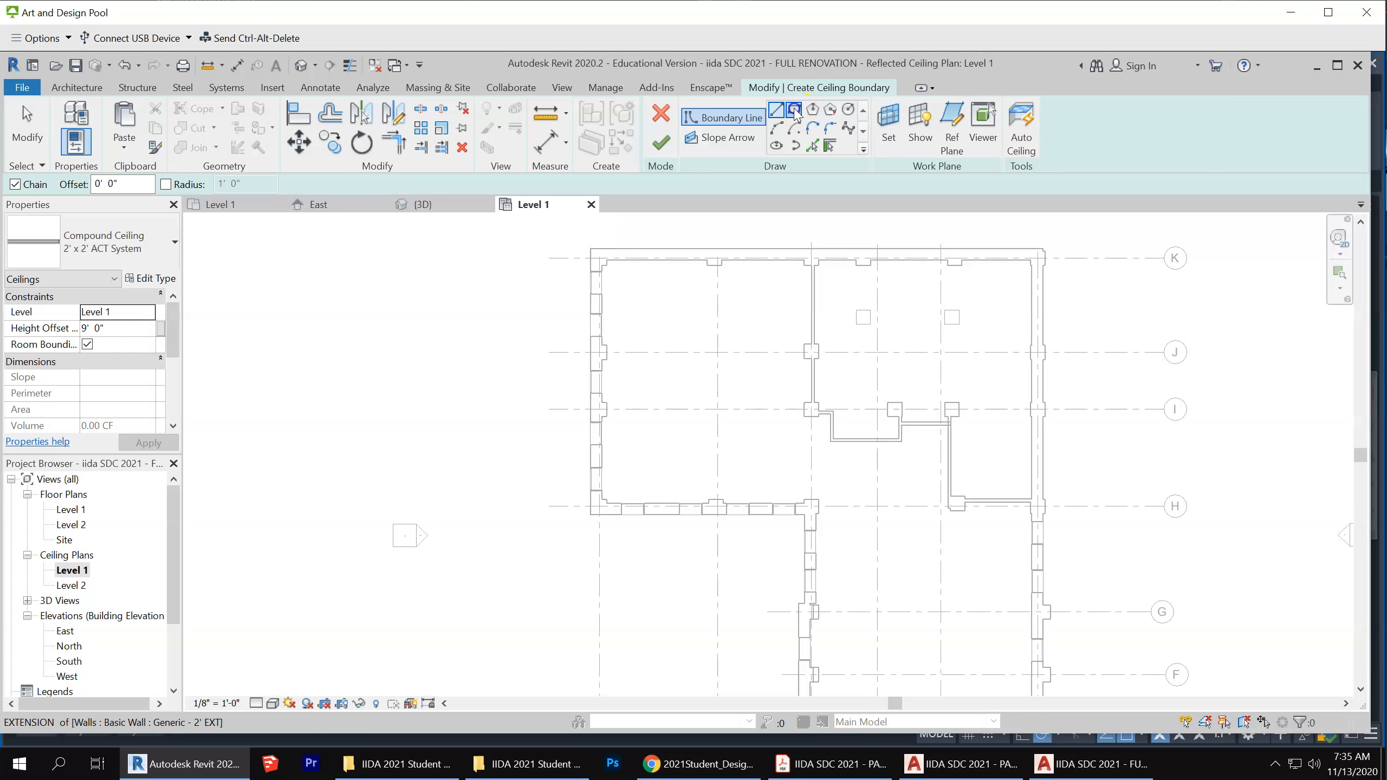
left_click(603, 260)
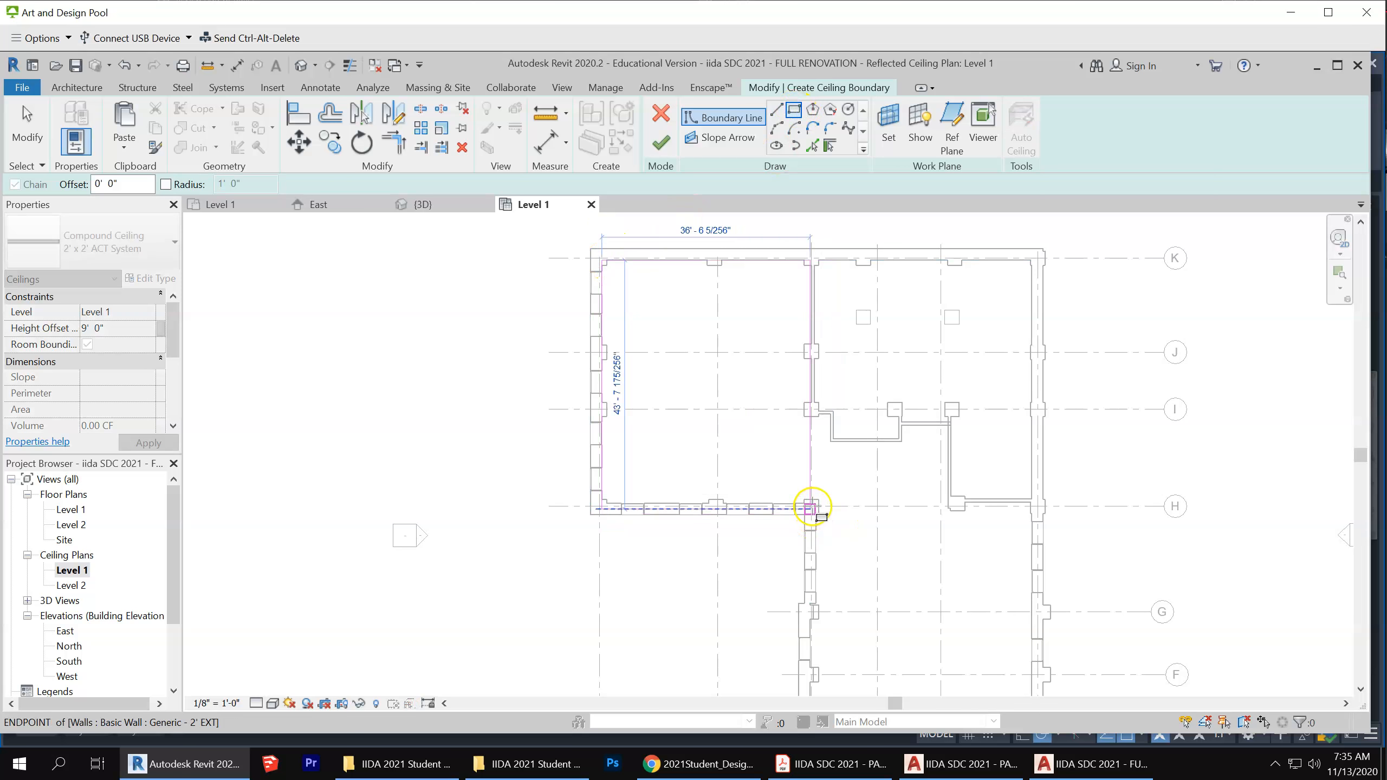
left_click(811, 507)
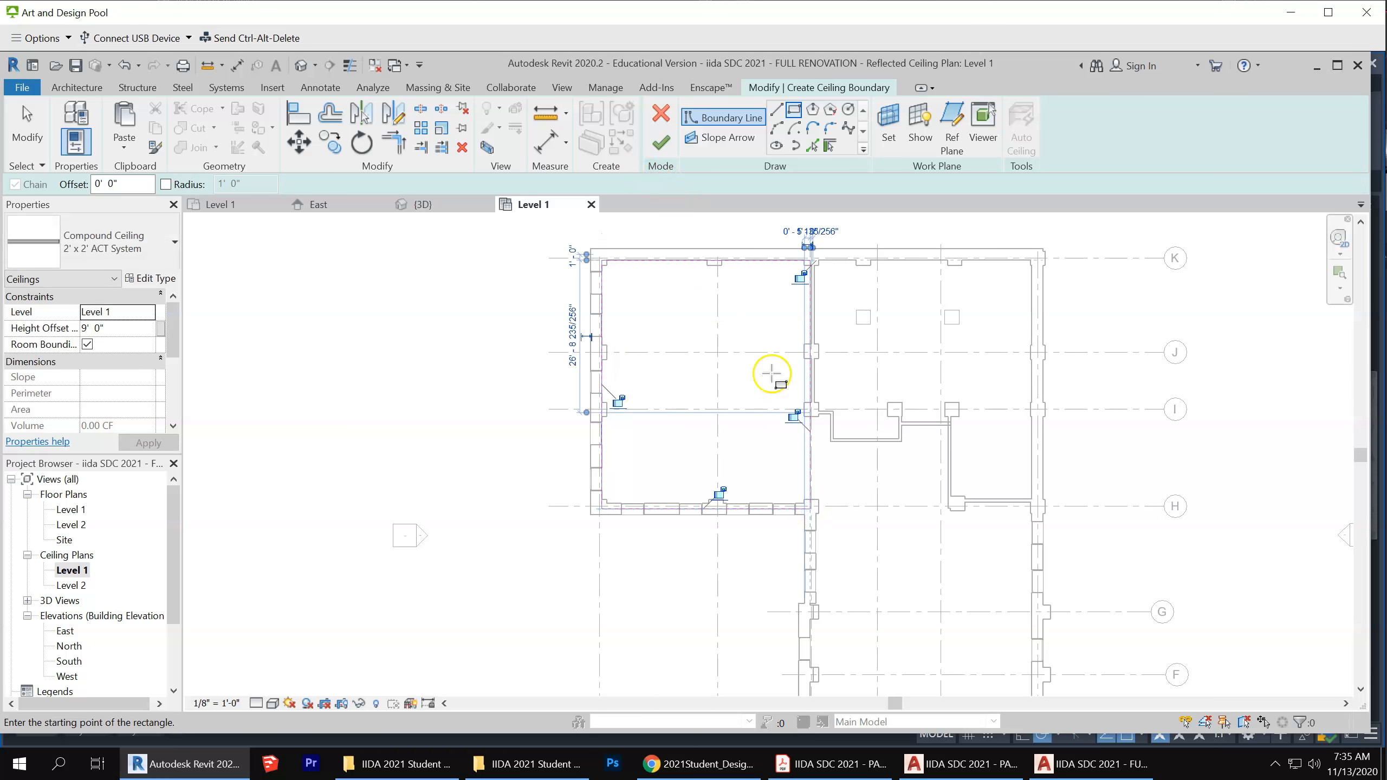
Draw a second boundary rectangle over the area south of the elevator shafts, between grids I and H, and dismiss the overlap warning
left_click(812, 409)
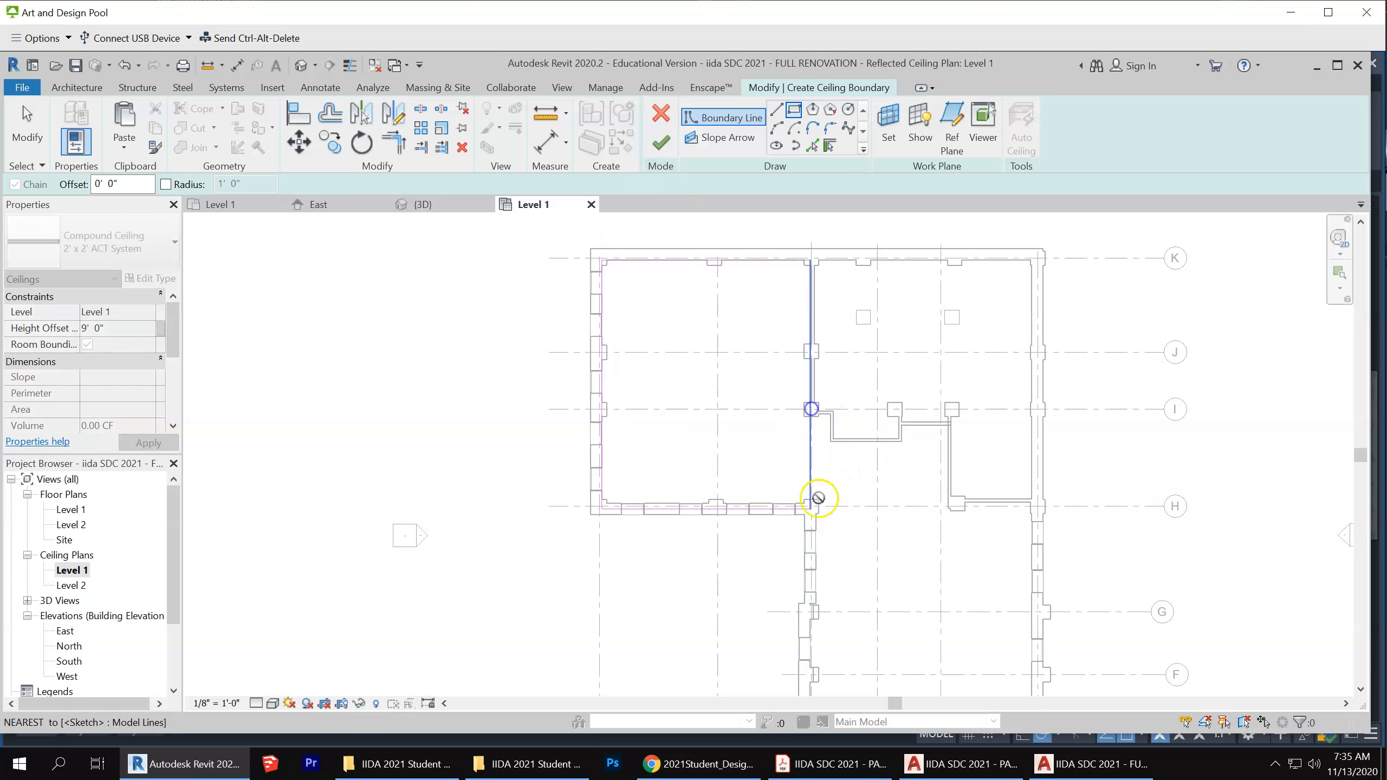
left_click(950, 511)
scroll(852, 219, "down", 1)
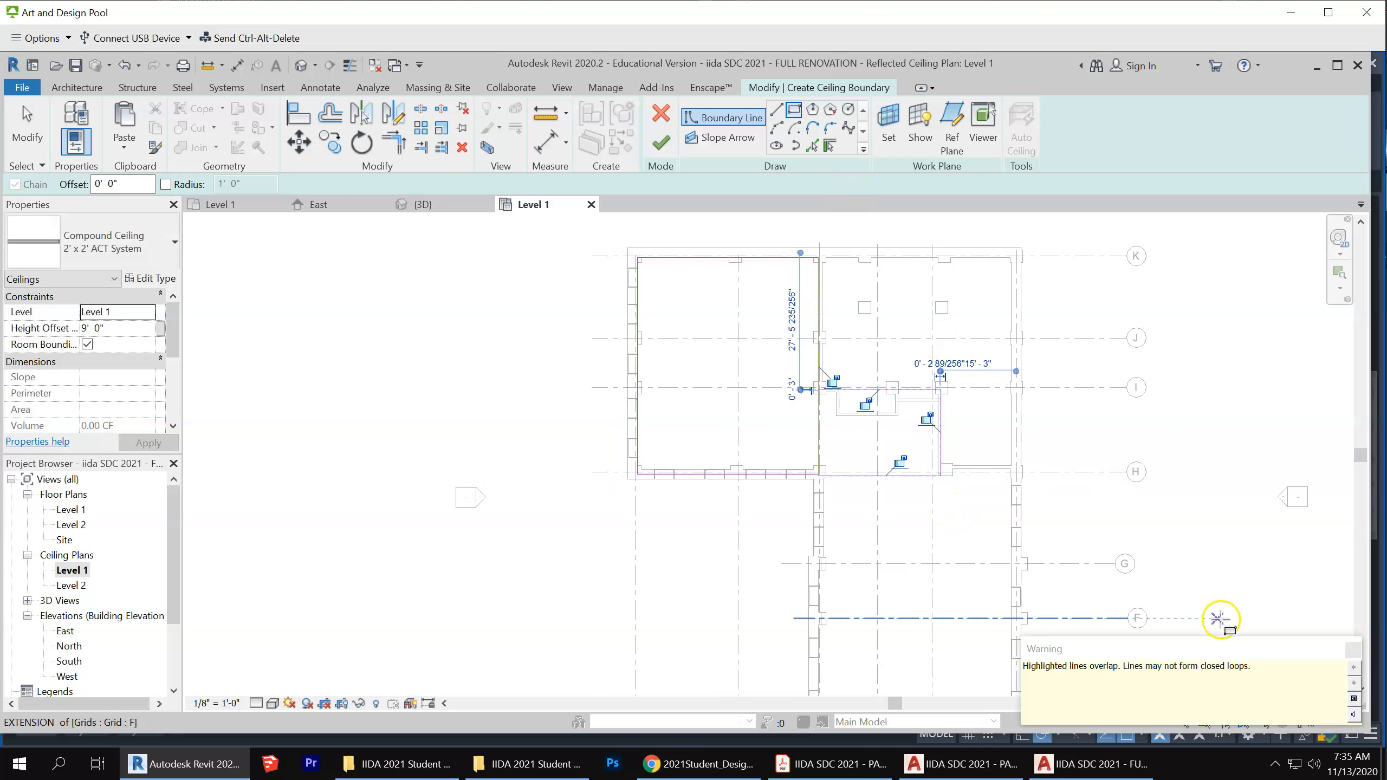
left_click(1356, 651)
scroll(950, 431, "down", 1)
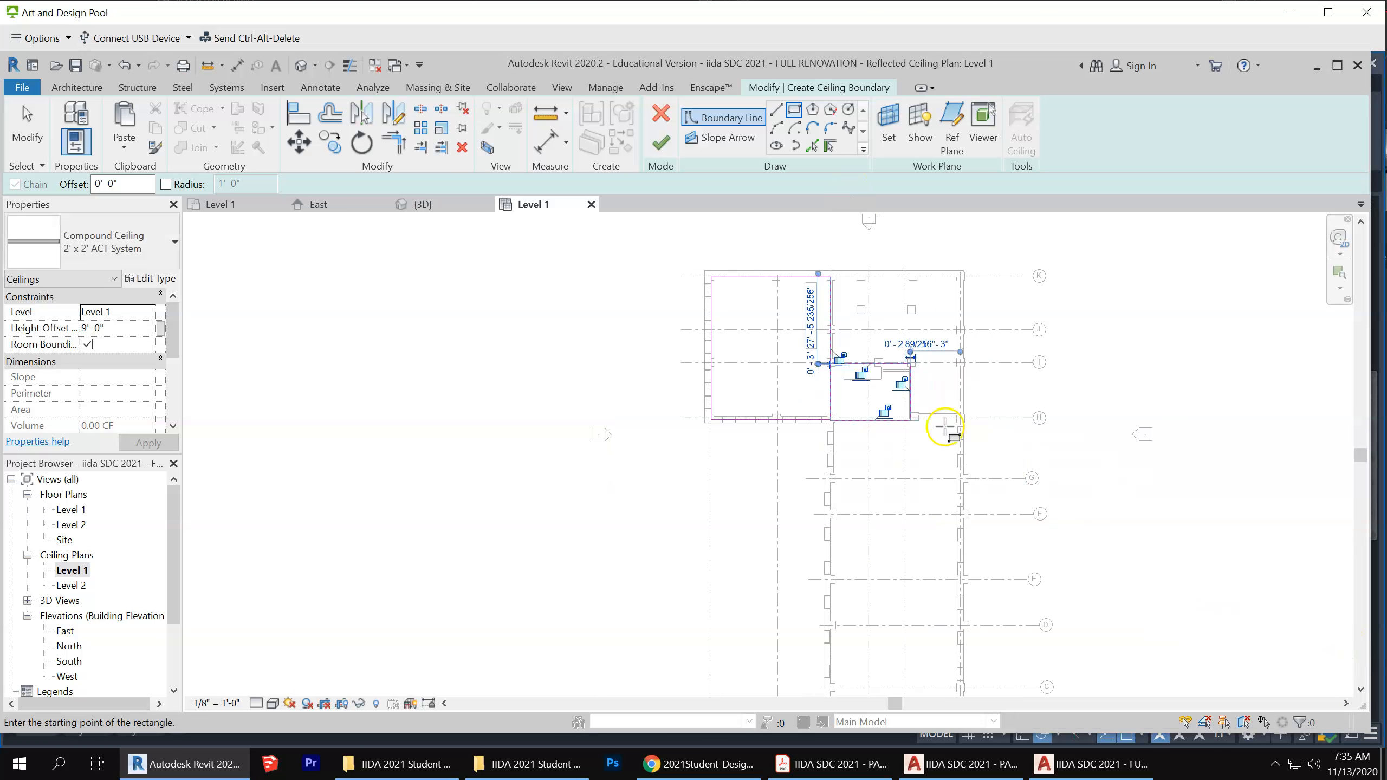
Draw a third boundary rectangle about 39' 7" by 109' 8" over the long south wing, from grid H to grid A
scroll(921, 442, "up", 1)
scroll(921, 442, "up", 1)
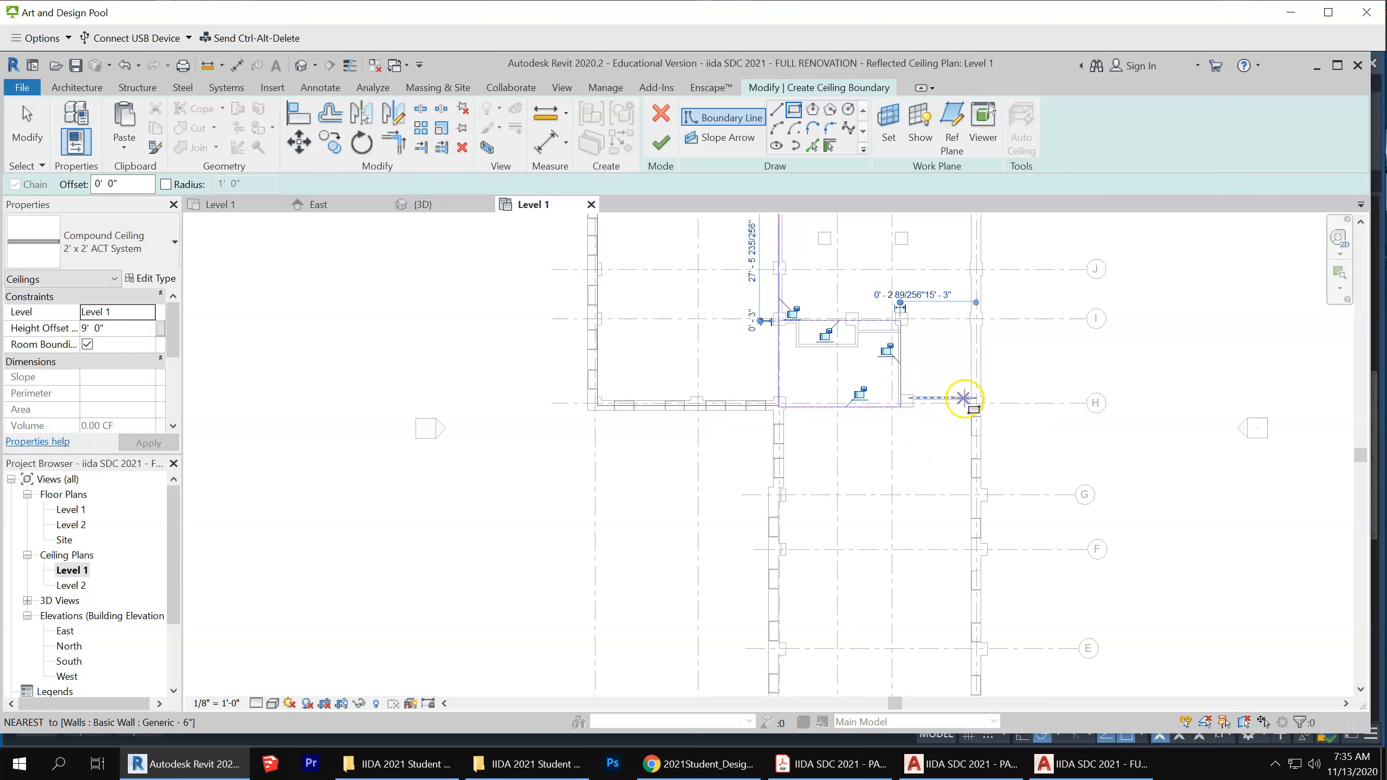
left_click(976, 399)
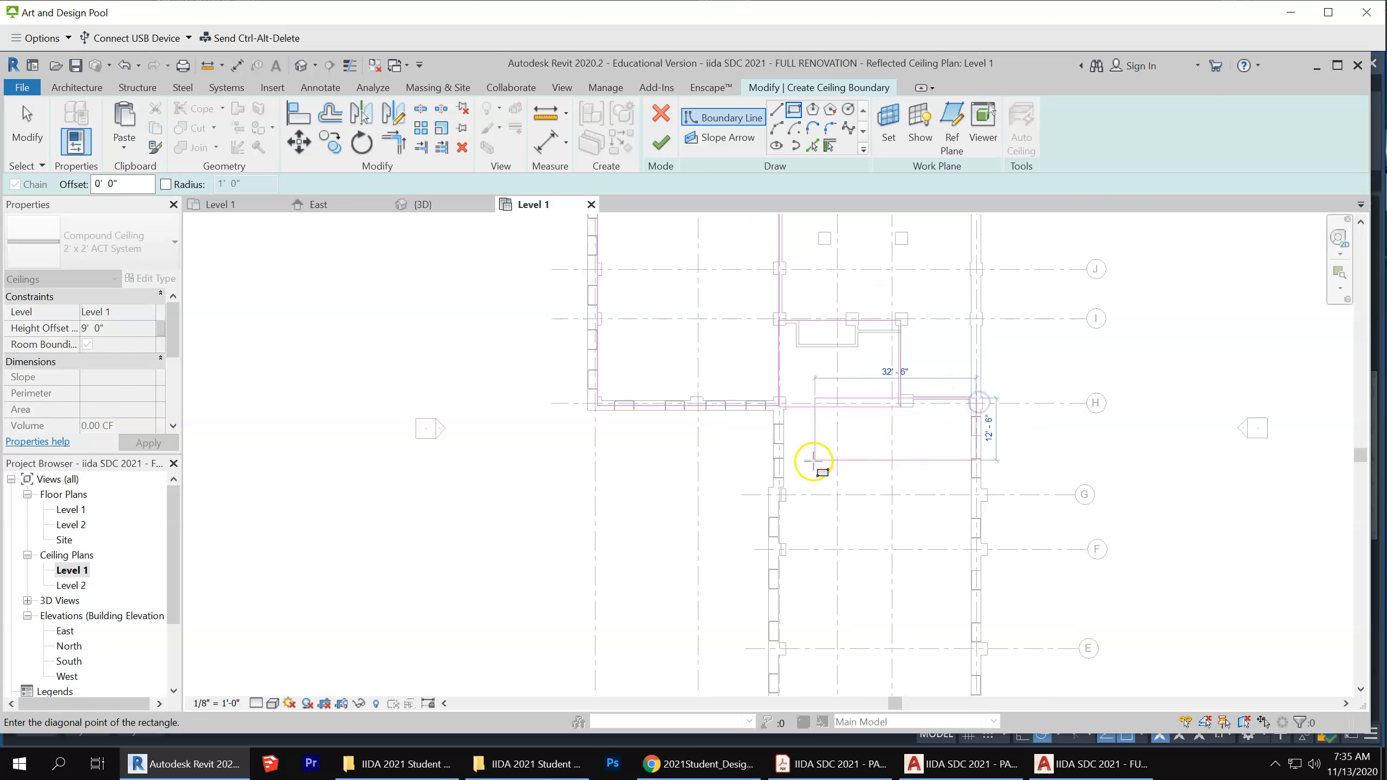
scroll(814, 461, "down", 3)
scroll(820, 463, "down", 2)
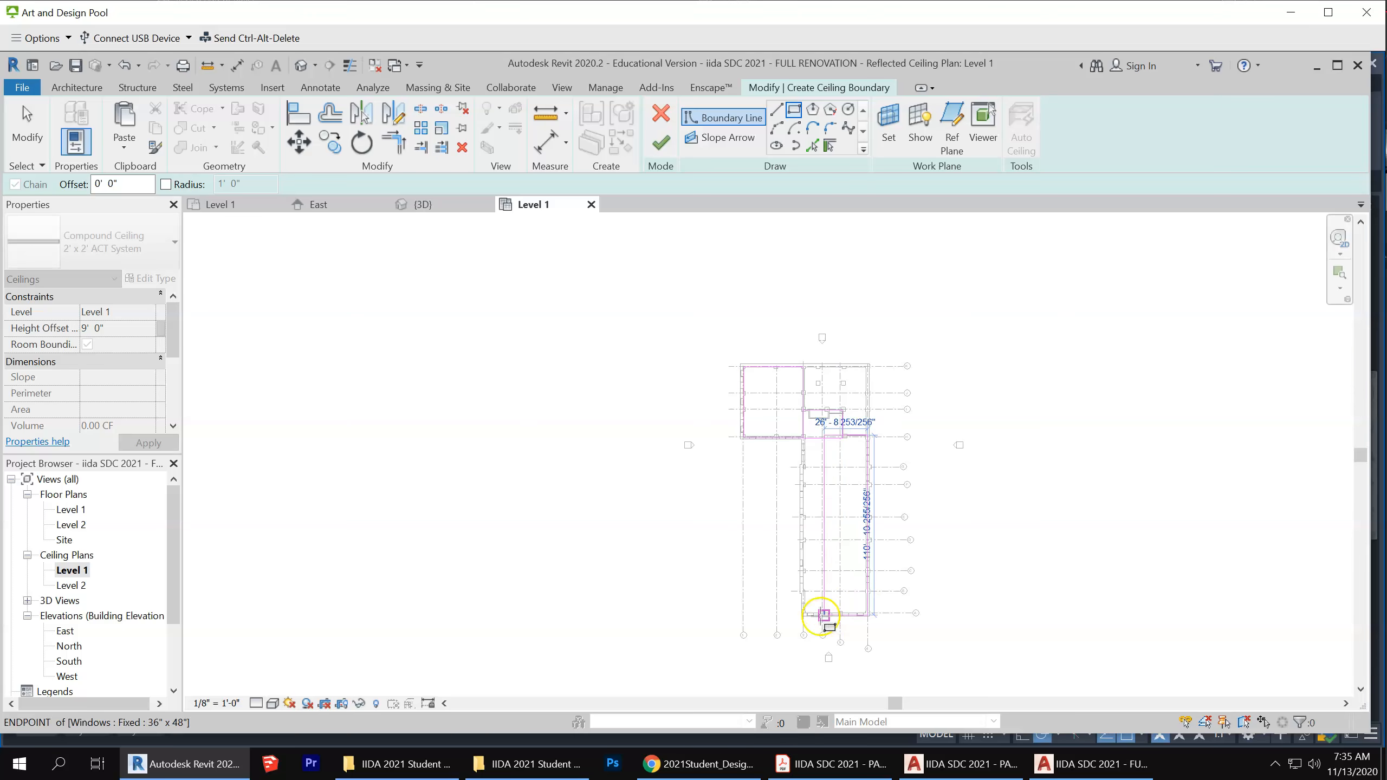
scroll(819, 617, "up", 3)
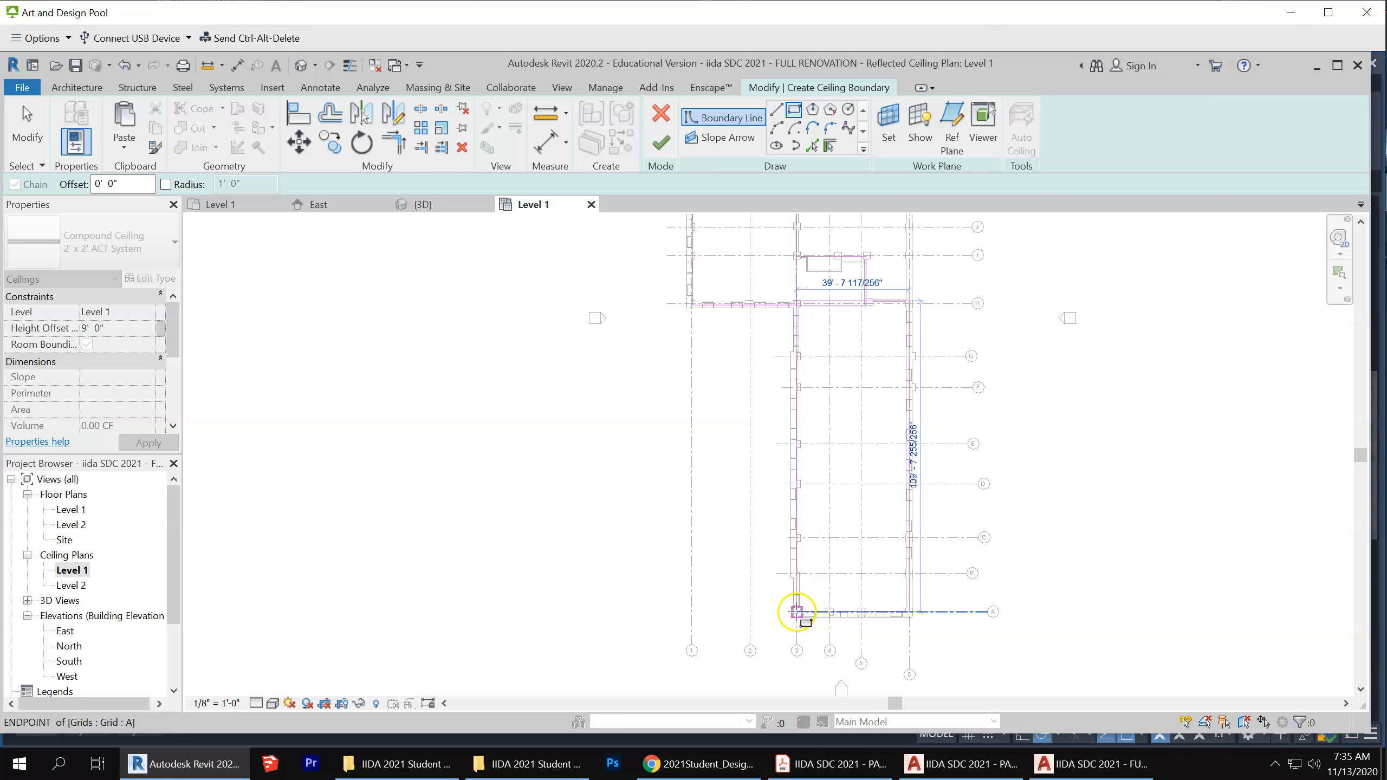
scroll(796, 612, "up", 5)
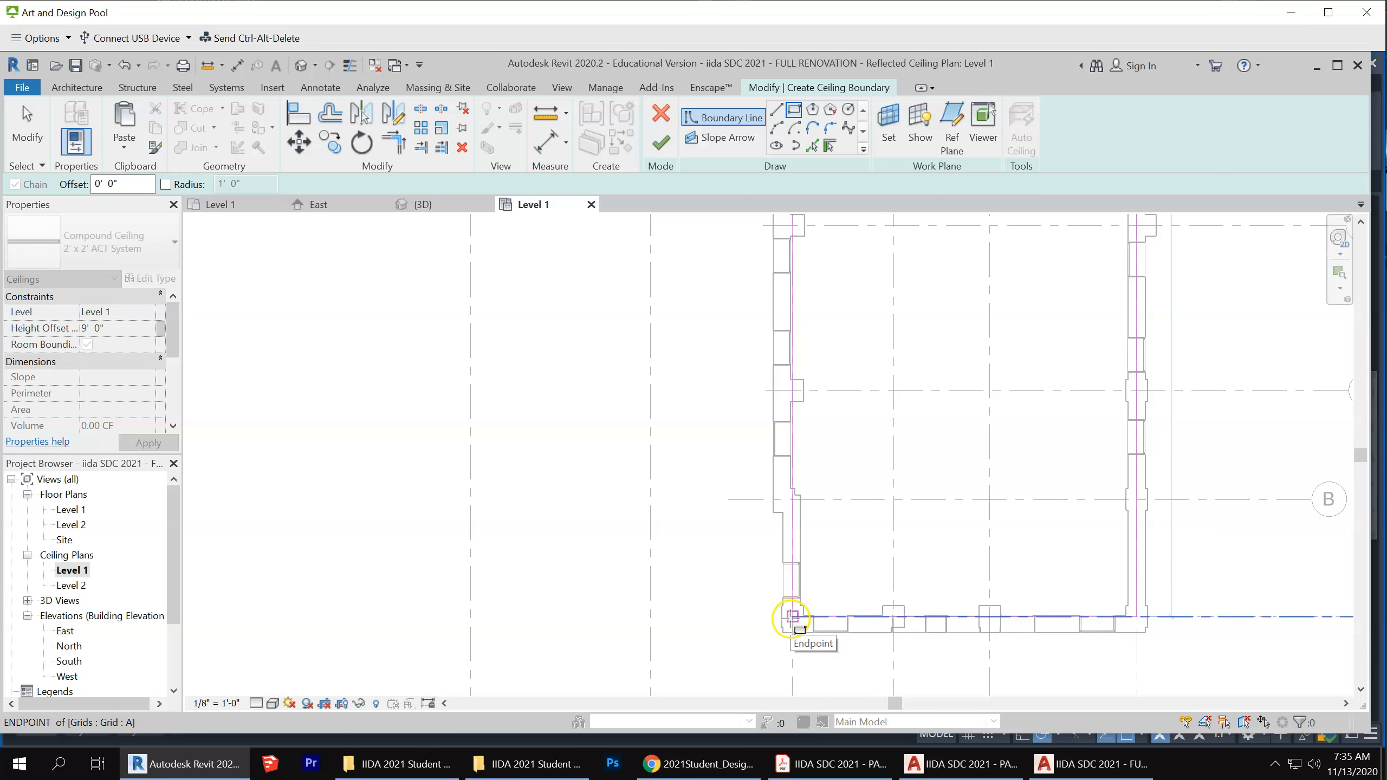
left_click(792, 618)
Trim the overlapping boundary lines into clean corners around the core and where the northwest and south wings meet
scroll(794, 623, "down", 5)
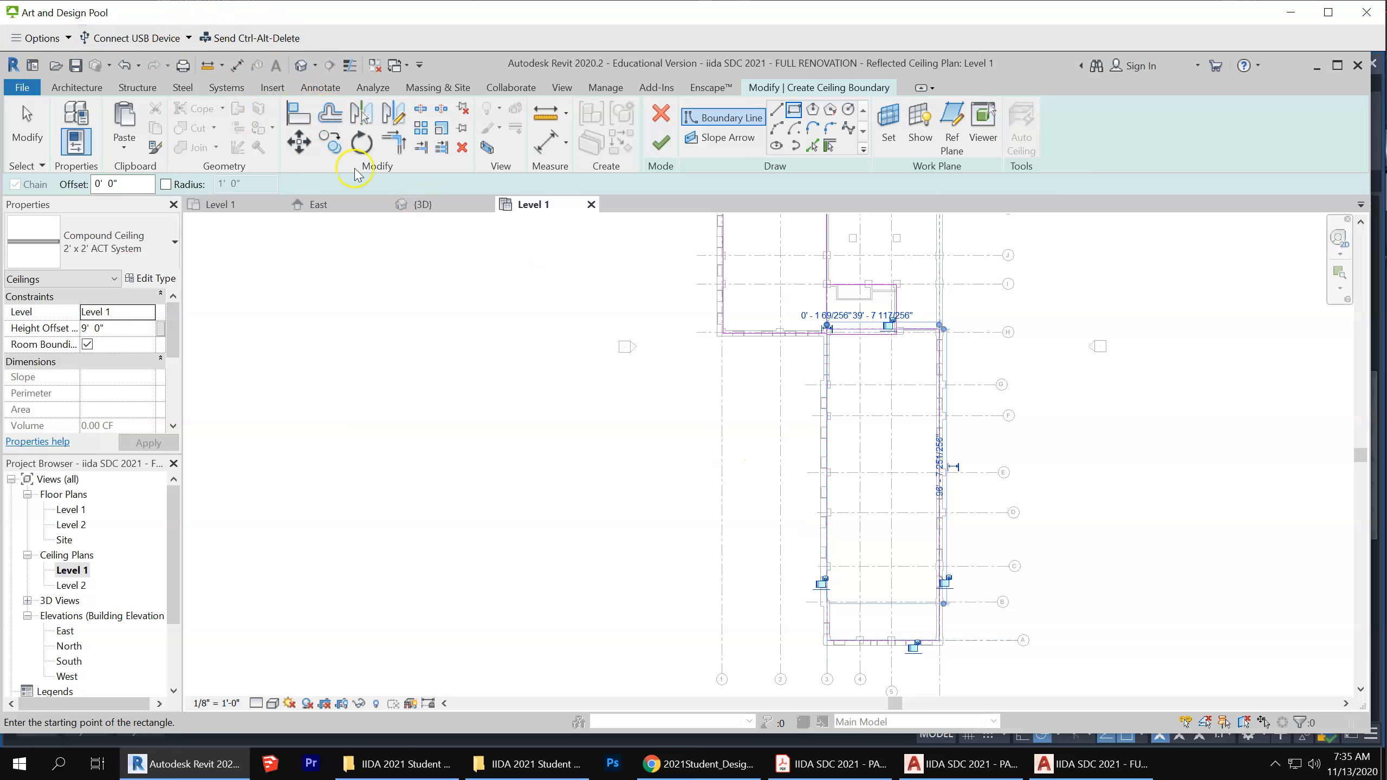
left_click(394, 143)
scroll(890, 274, "up", 5)
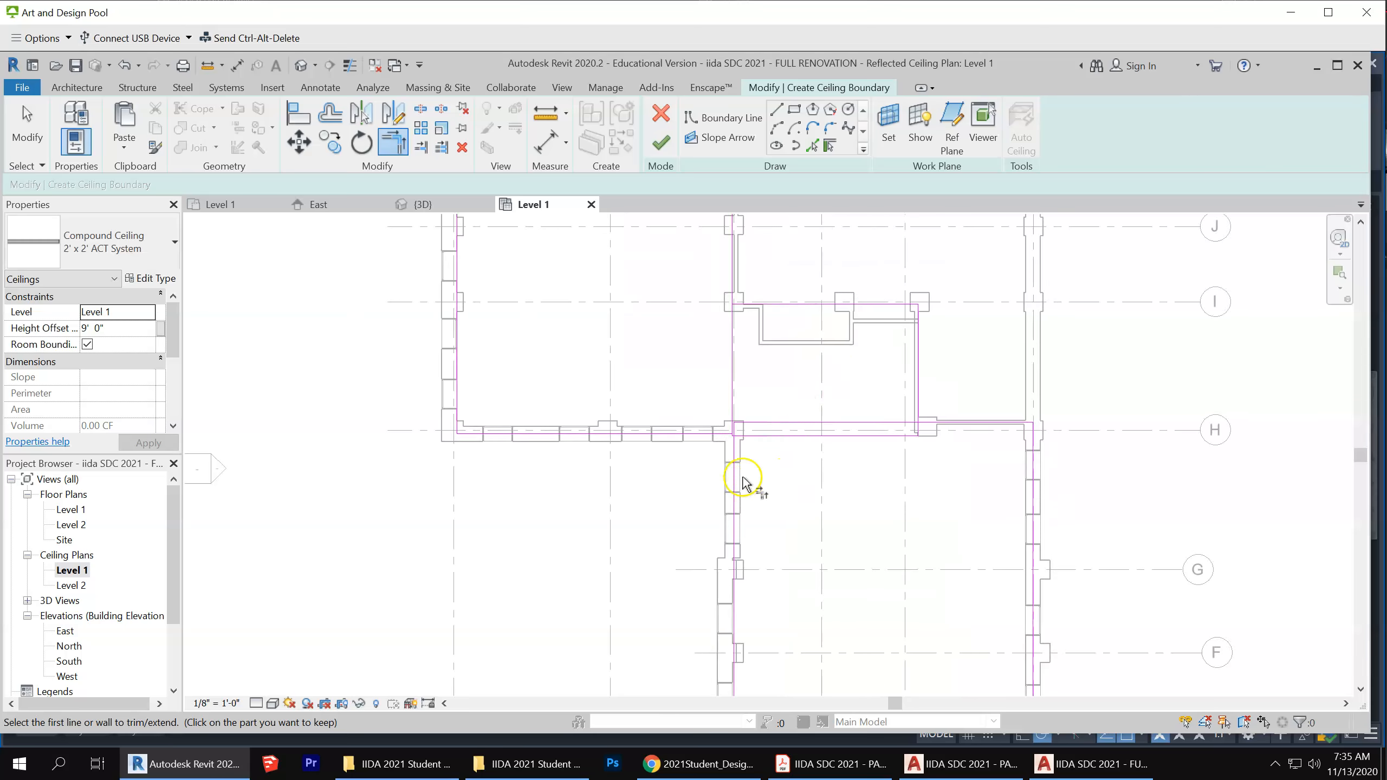
left_click(695, 433)
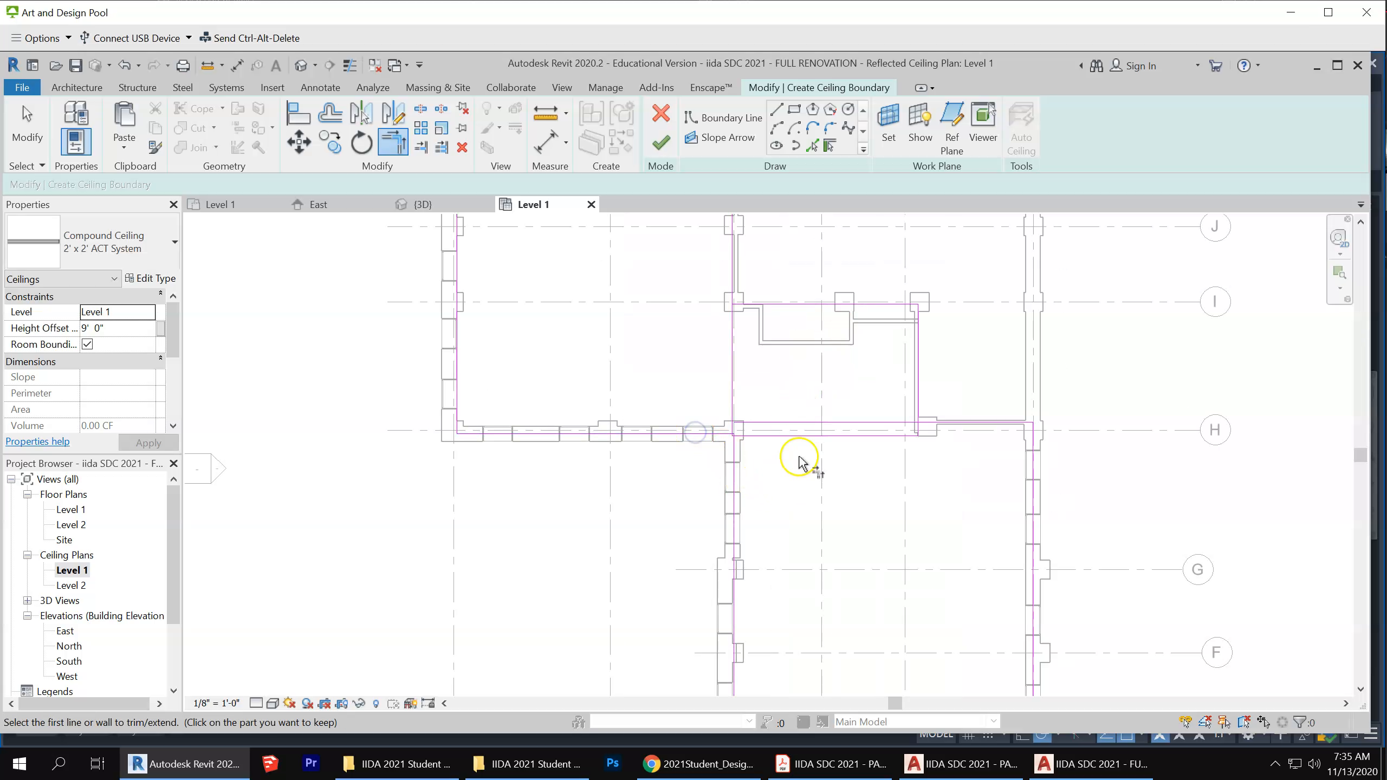
left_click(733, 260)
left_click(767, 304)
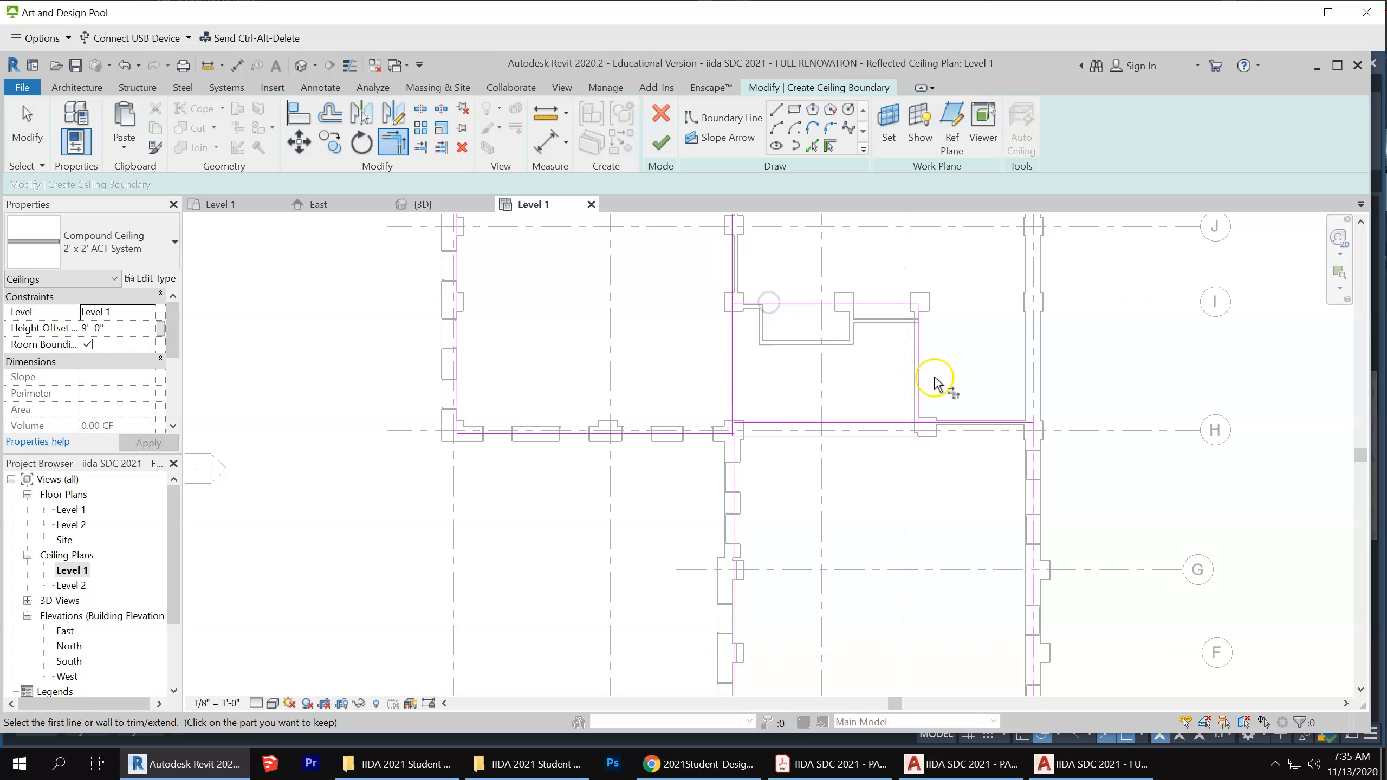
left_click(900, 313)
left_click(919, 372)
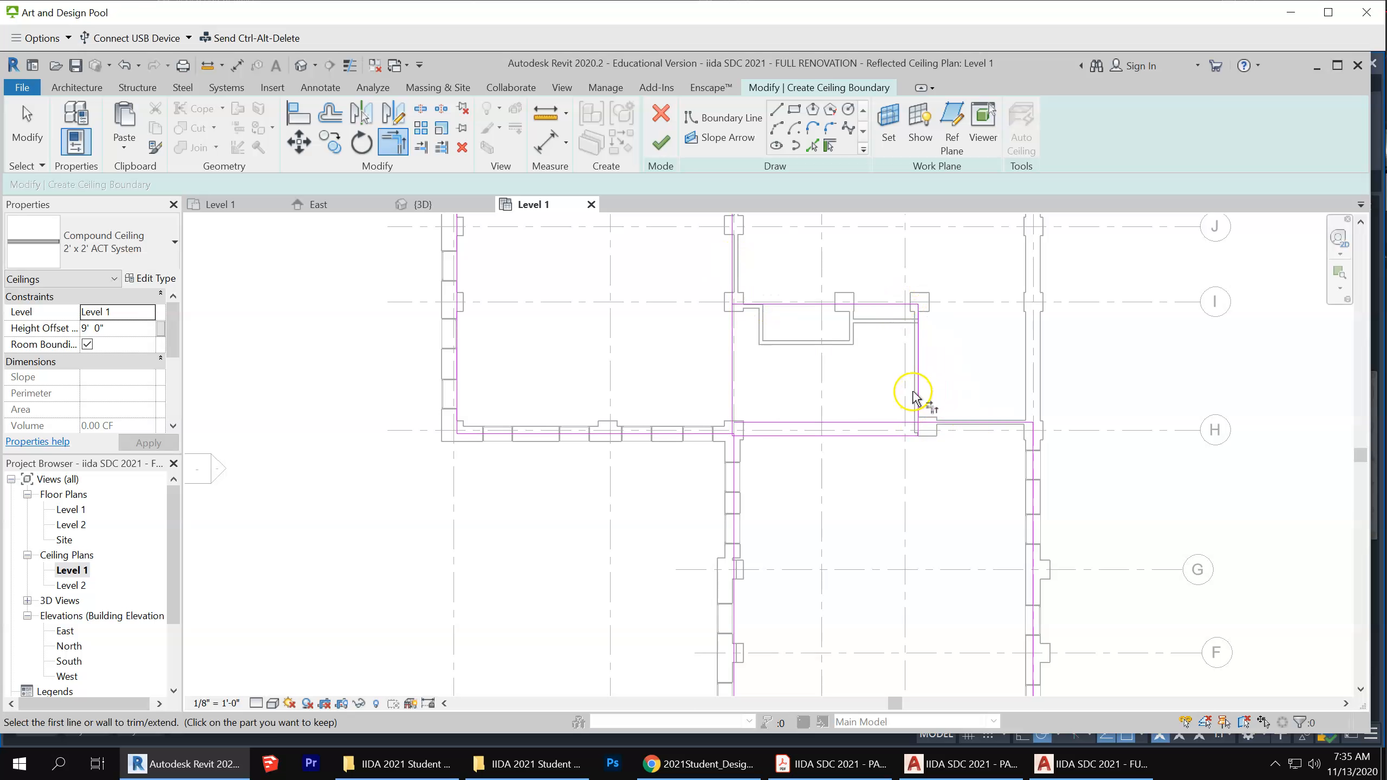
left_click(917, 390)
left_click(953, 423)
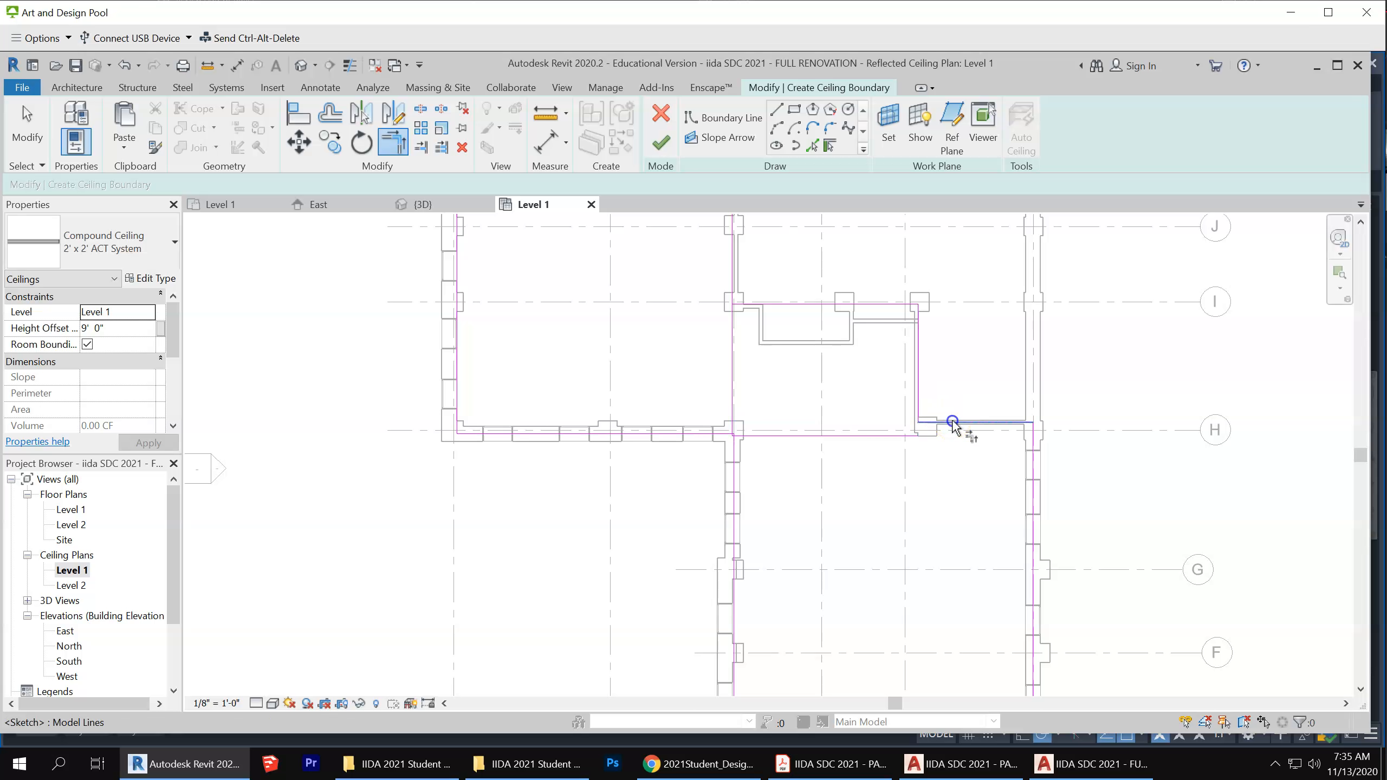
left_click(1019, 423)
Delete the leftover boundary lines along grid H and between grids I and H to leave one continuous outline
left_click(26, 127)
left_click(843, 436)
key("Delete")
left_click(734, 374)
key("Delete")
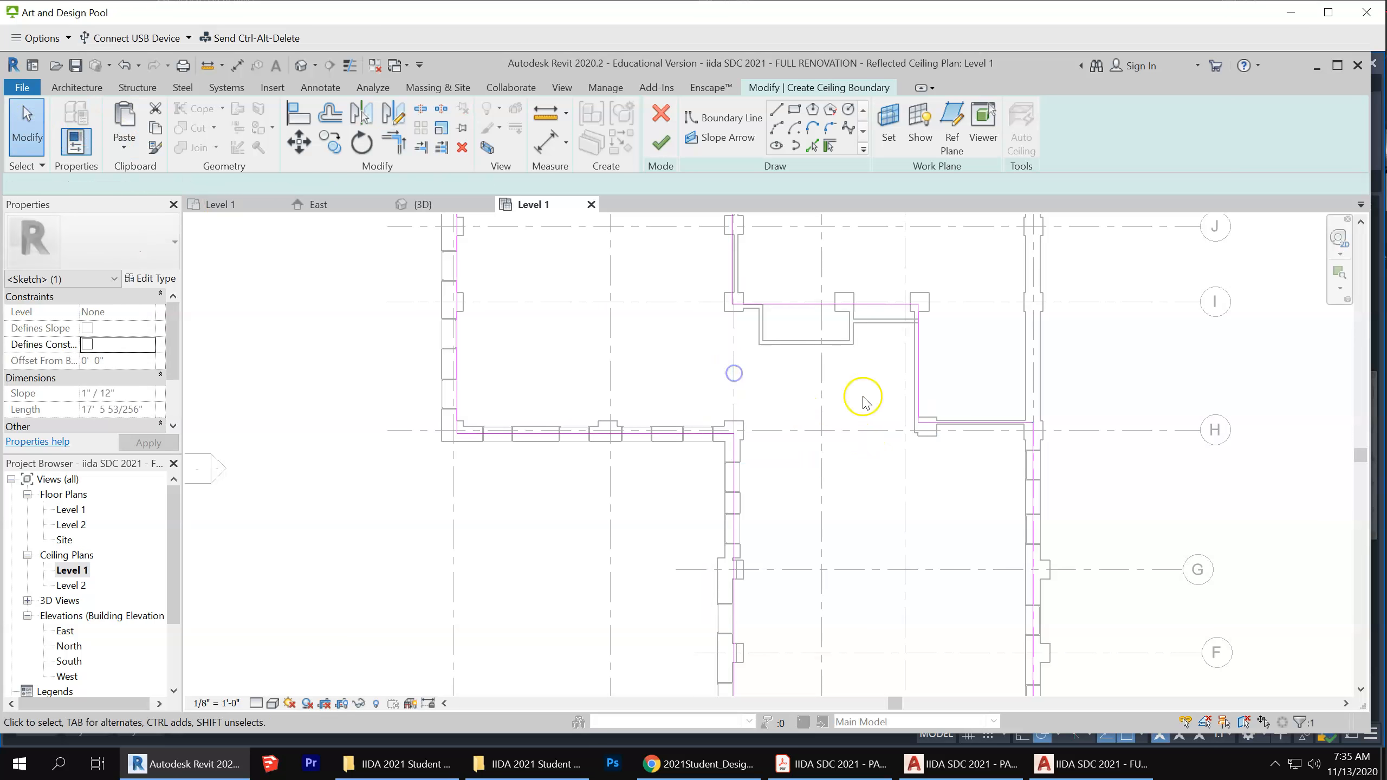
Check the combined ceiling boundary around both wings, finish the sketch and review the ceiling grid over the whole floor
scroll(805, 474, "down", 5)
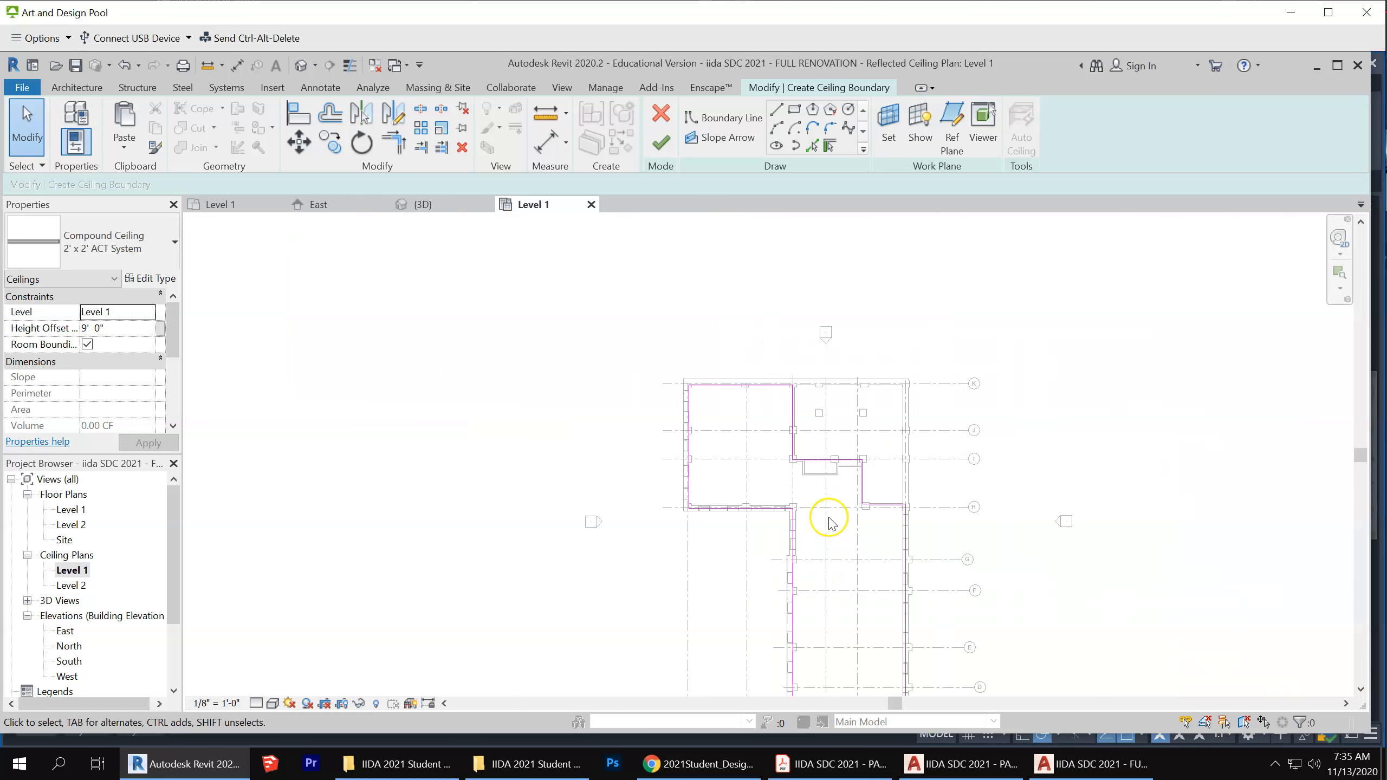
left_click(793, 435)
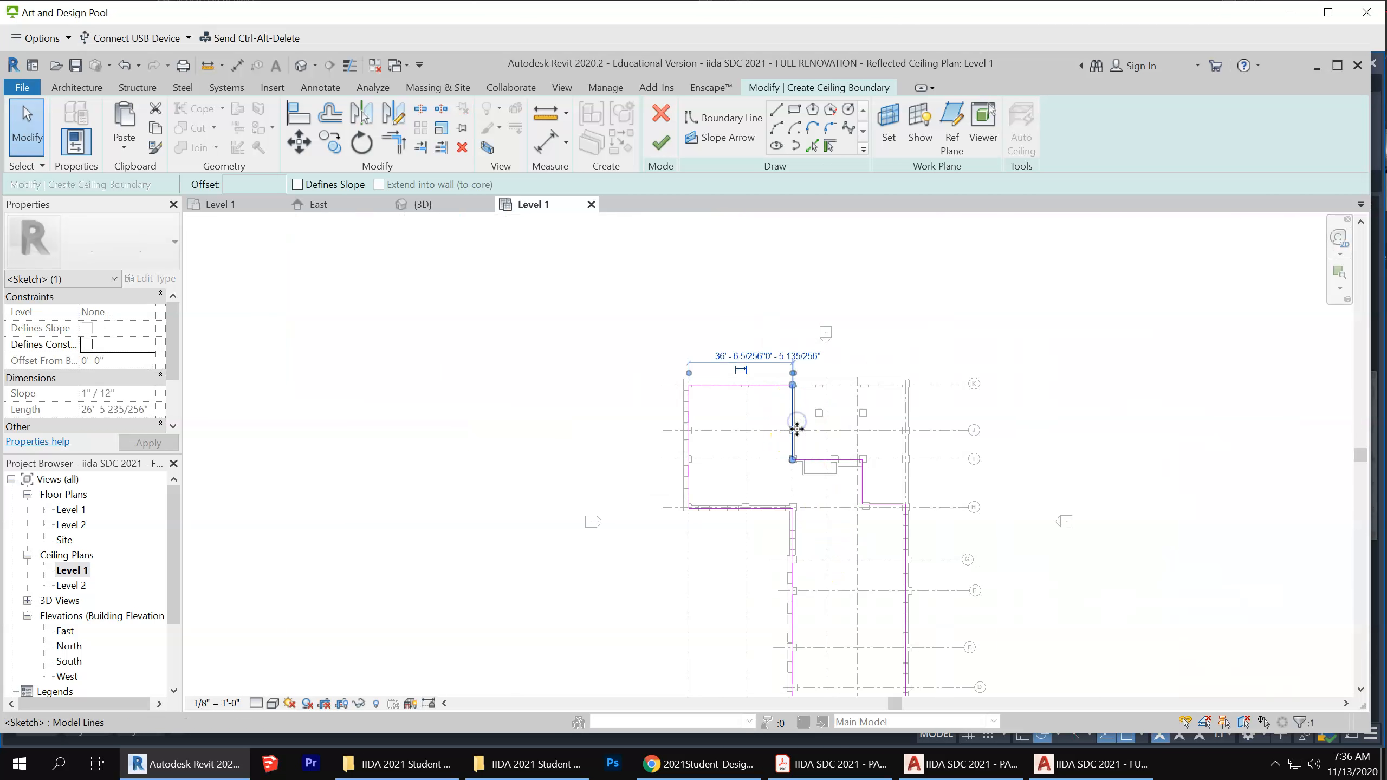
scroll(762, 421, "up", 2)
scroll(760, 416, "down", 2)
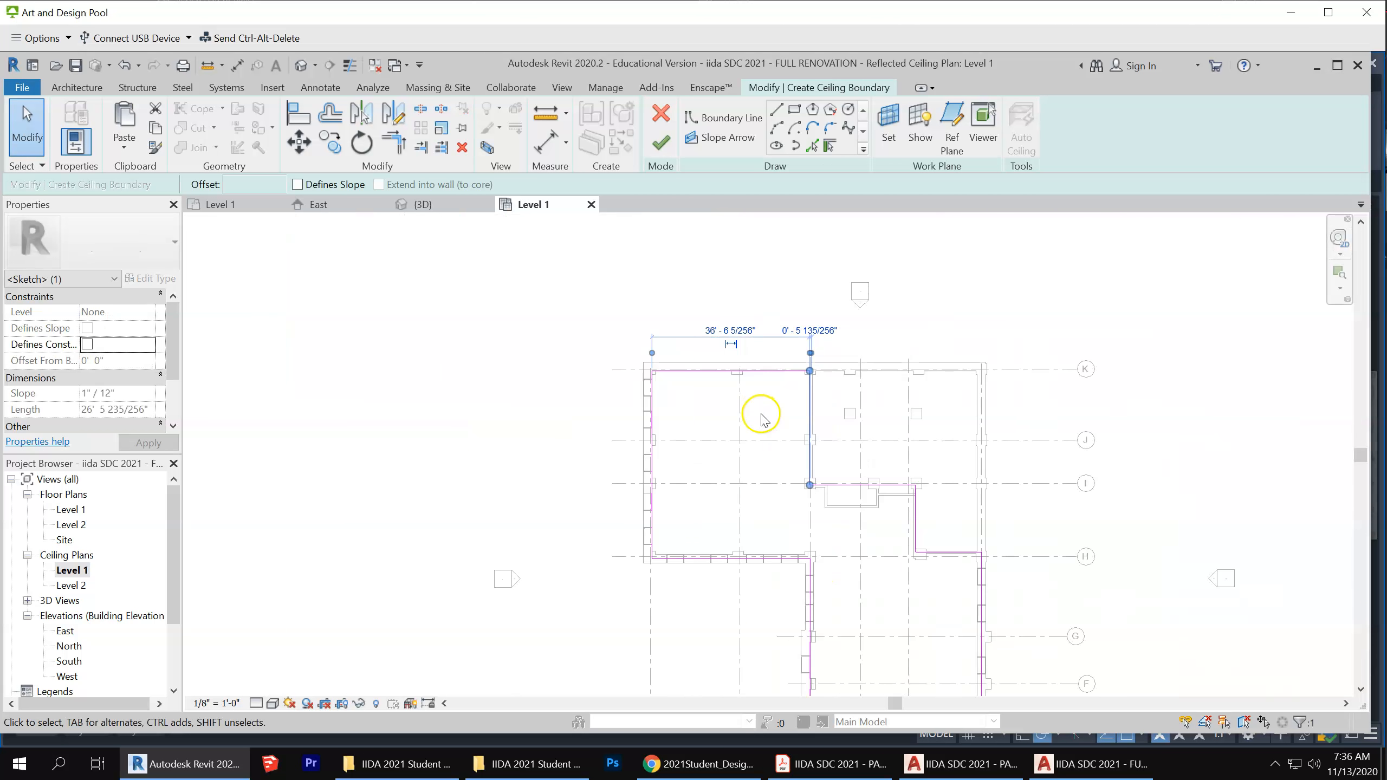
left_click(662, 142)
scroll(780, 301, "down", 2)
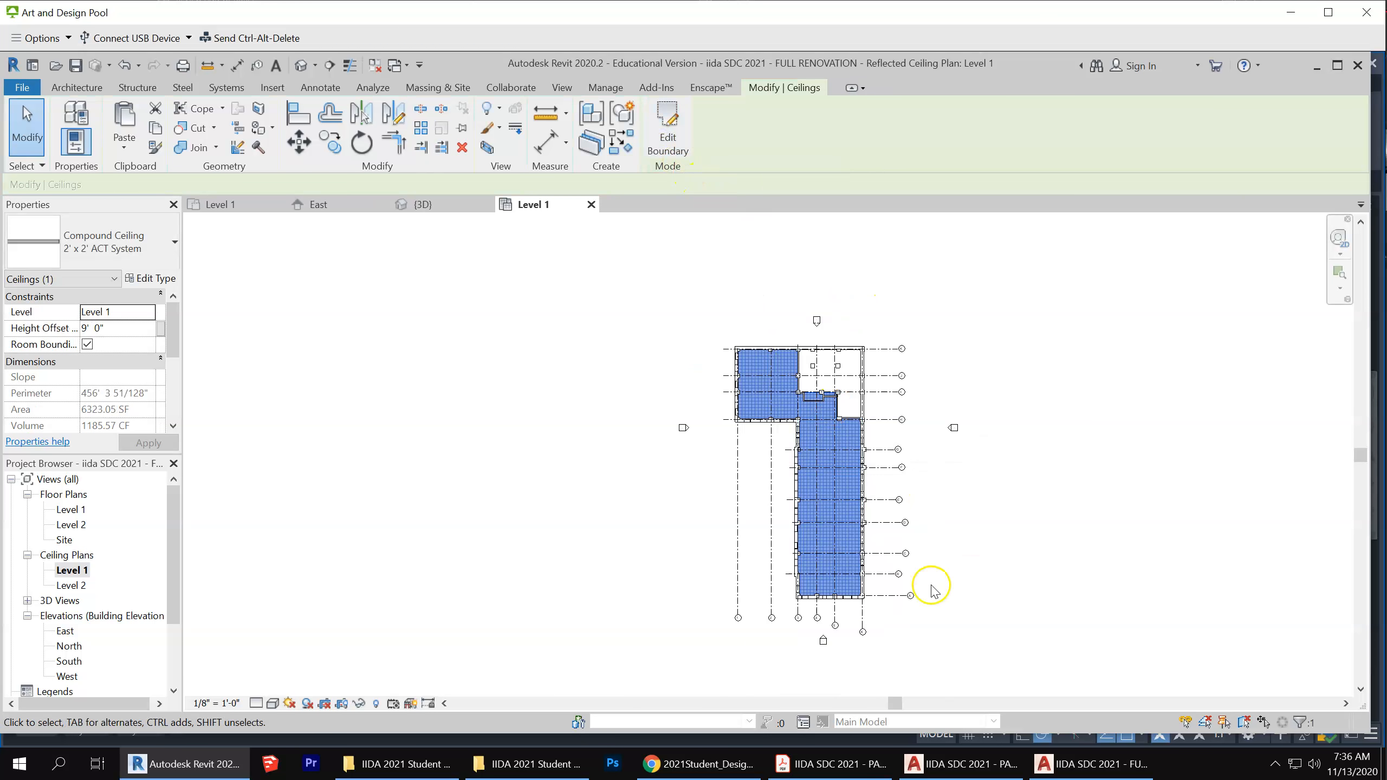
scroll(885, 533, "up", 2)
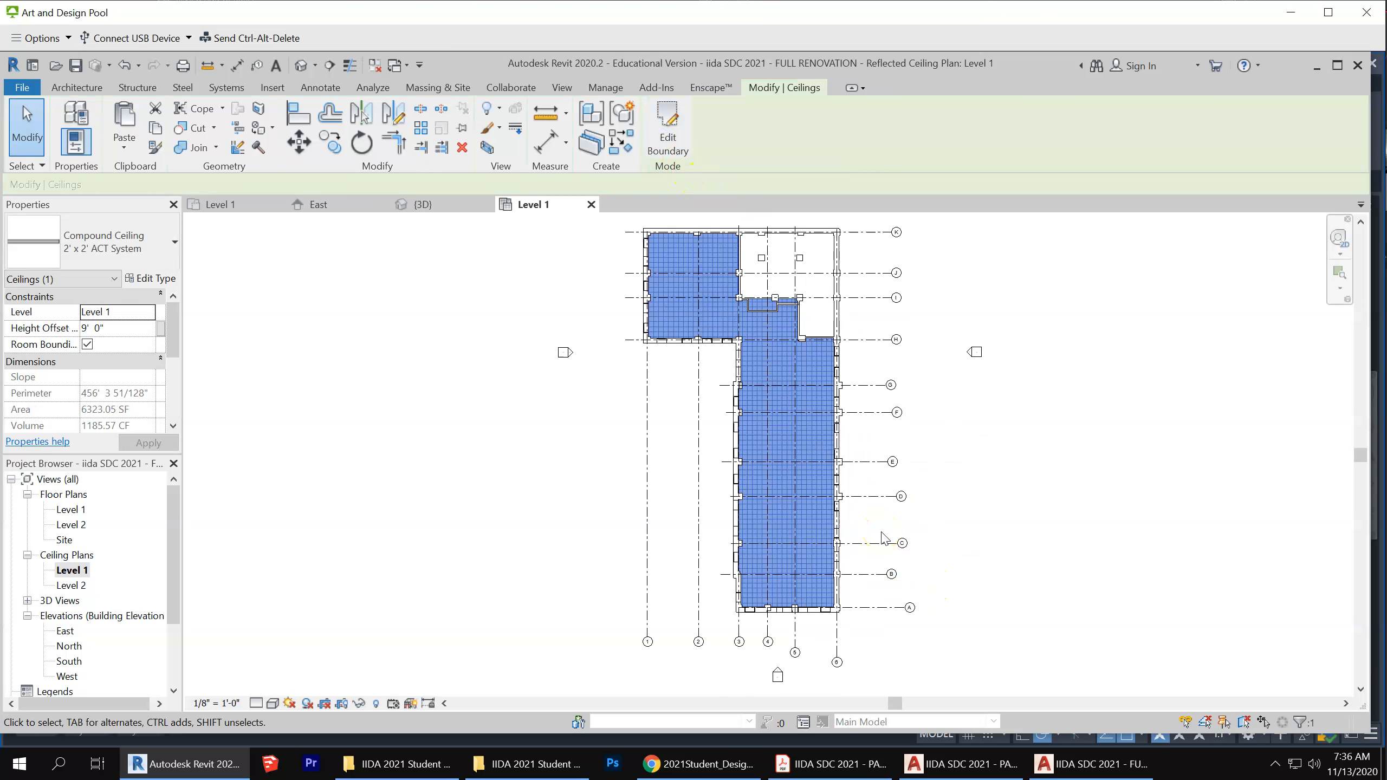
scroll(884, 538, "down", 2)
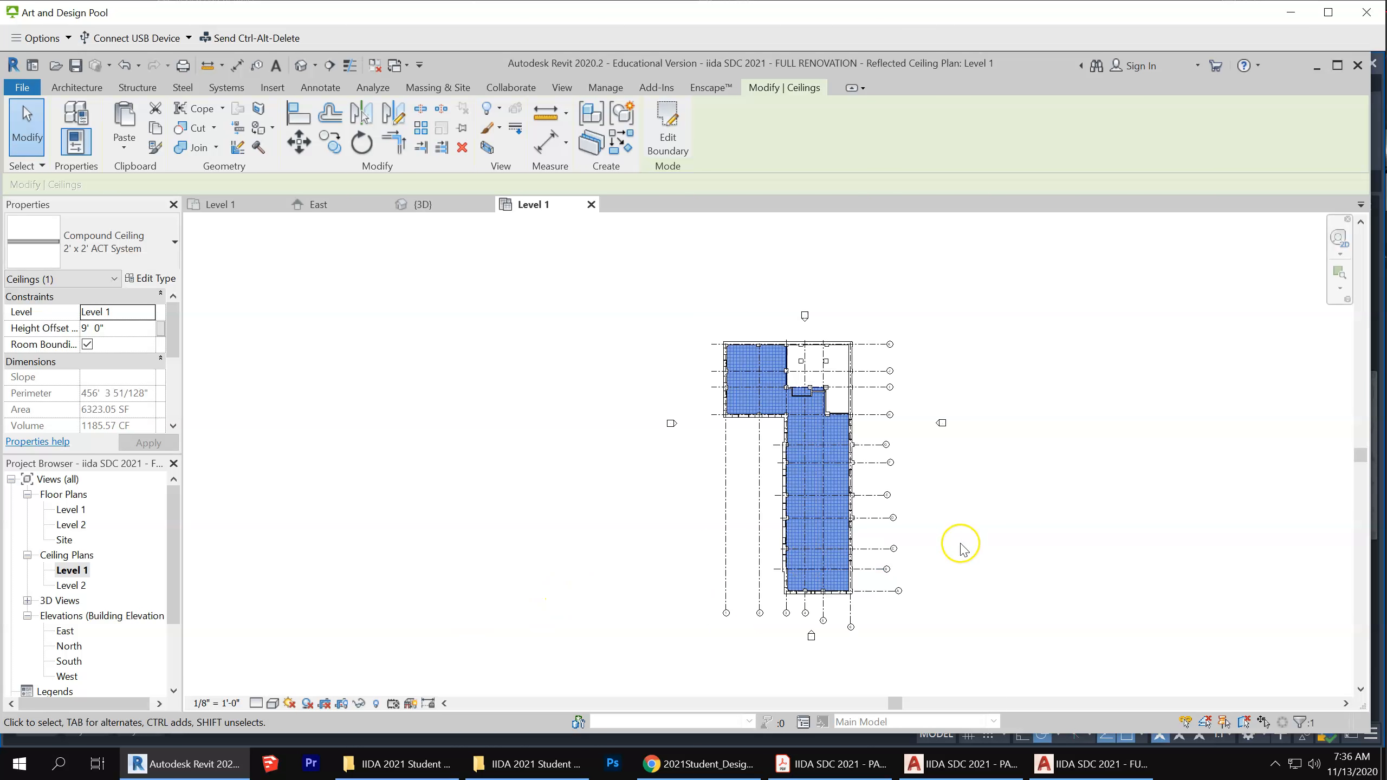
Open the default 3D view and inspect the whole building
left_click(300, 66)
scroll(692, 543, "up", 2)
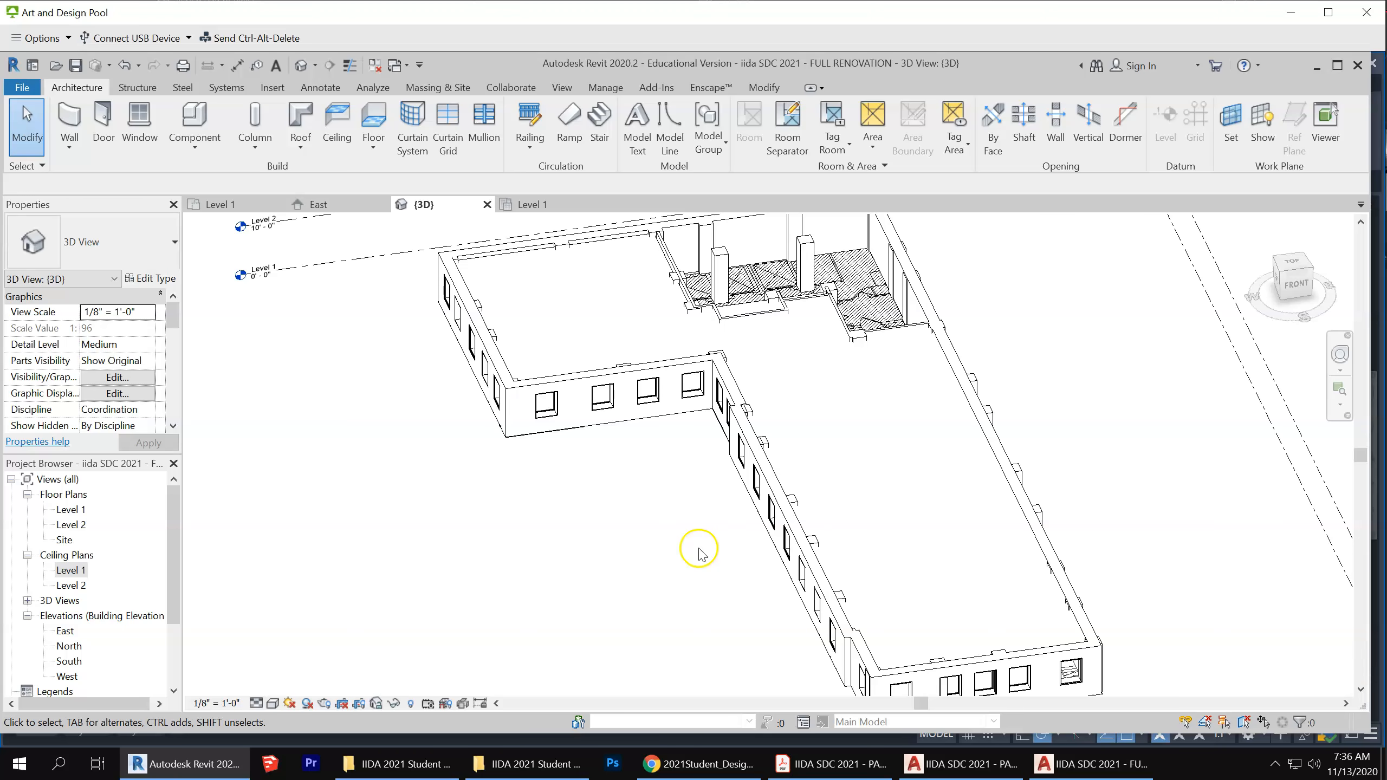
scroll(729, 533, "down", 2)
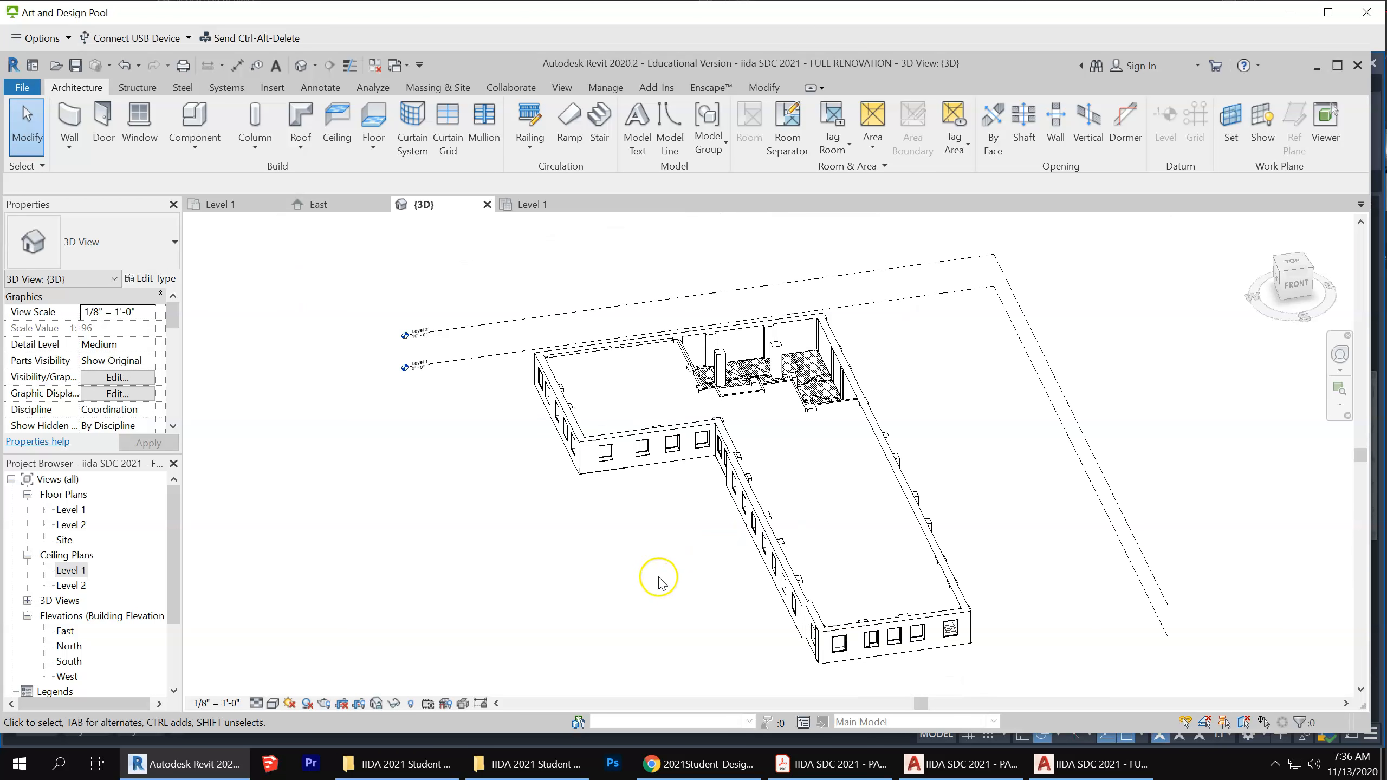
On the Level 1 floor plan, draw a north-south building section through the east part of the building, crossing the core and full south wing
double_click(70, 510)
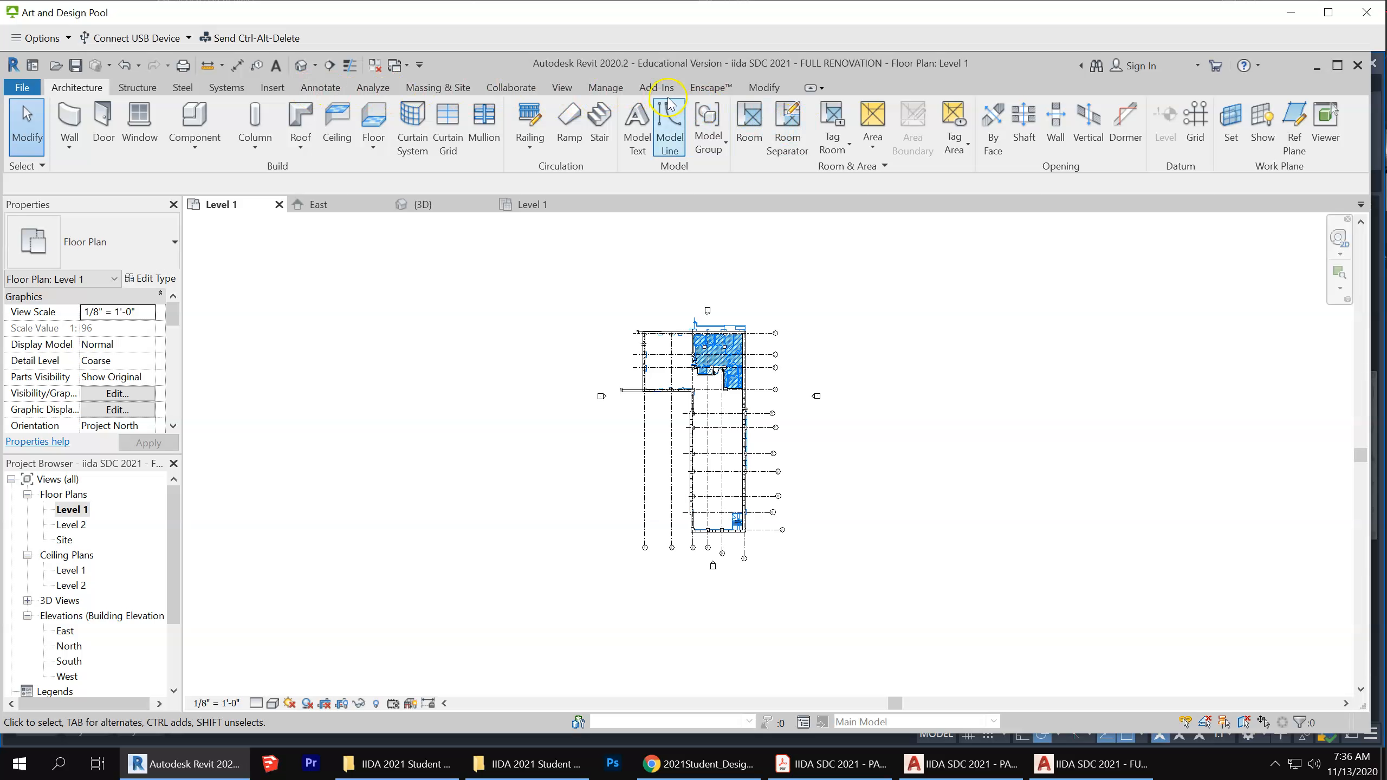
left_click(565, 87)
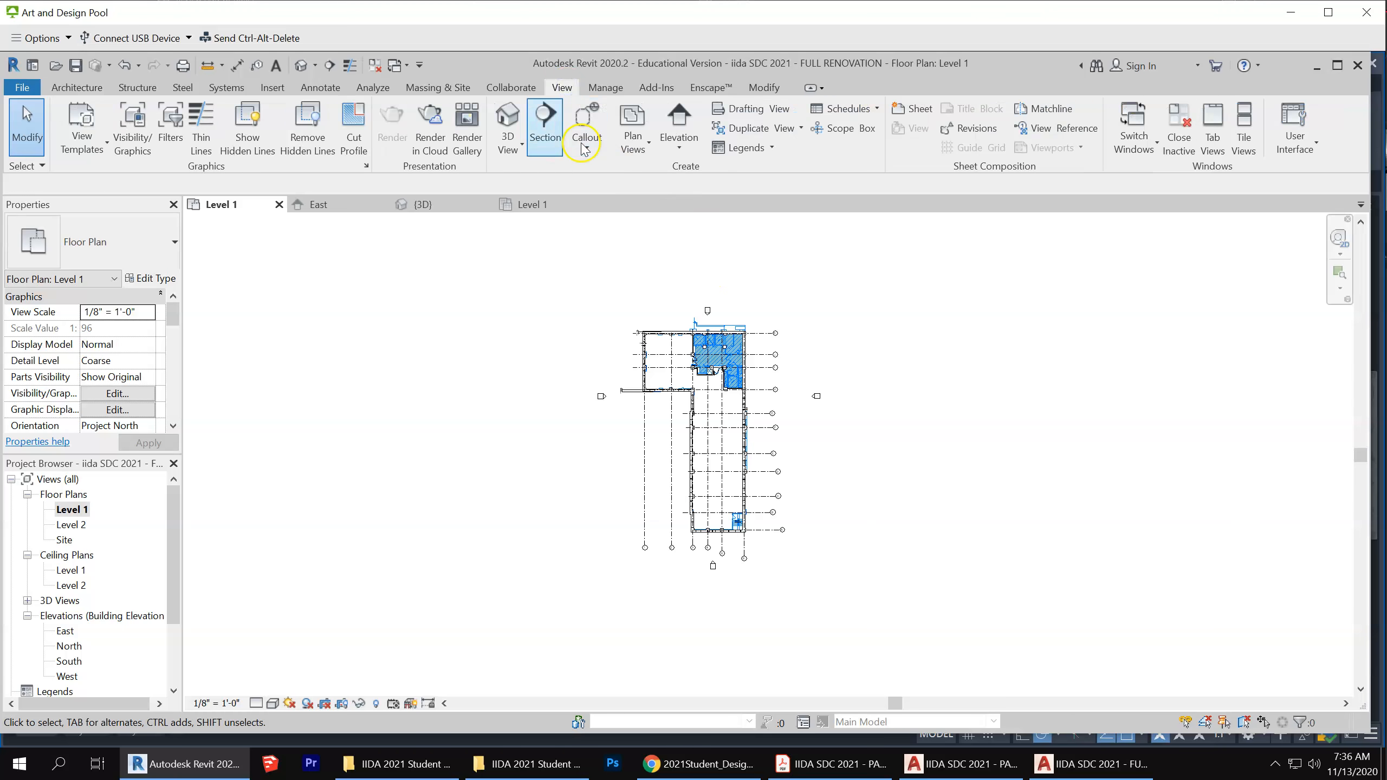
left_click(552, 118)
scroll(730, 387, "up", 5)
left_click(732, 232)
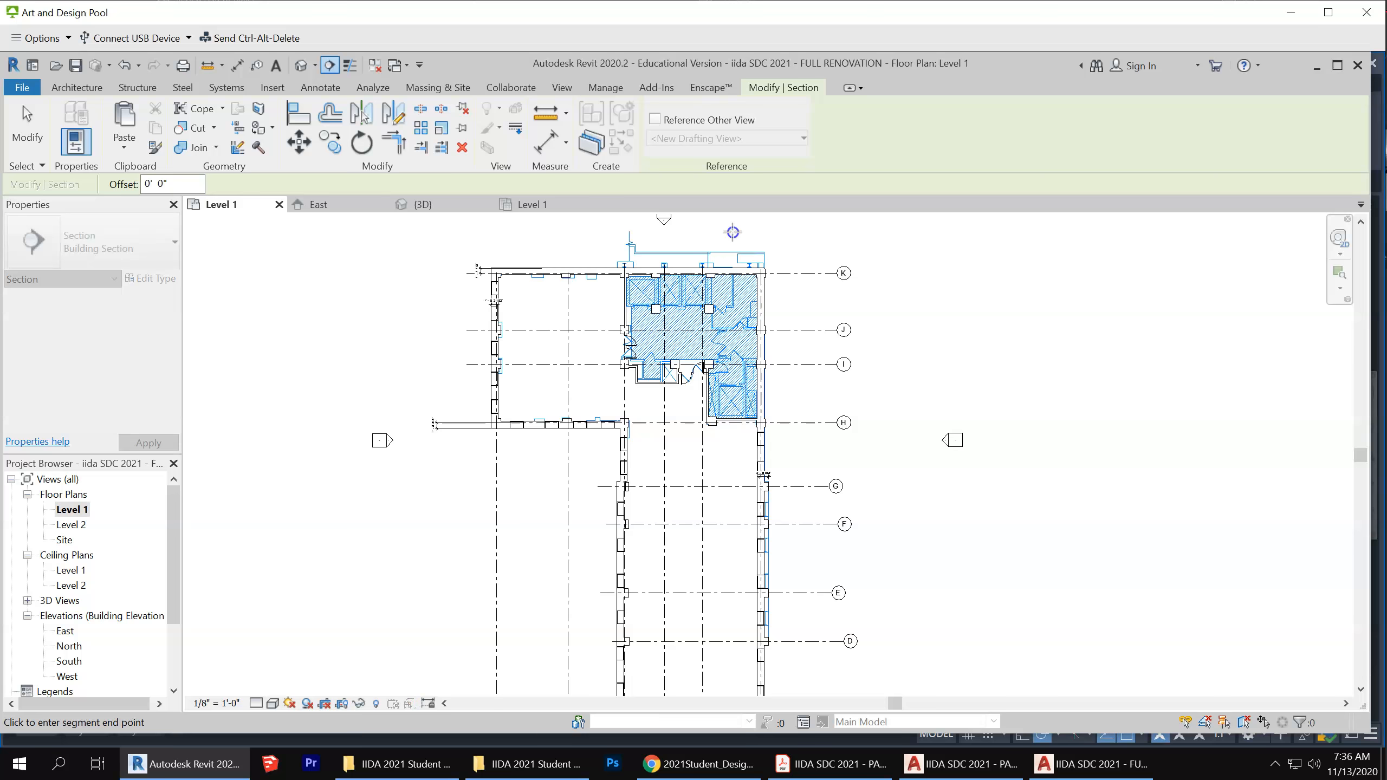
scroll(732, 511, "down", 1)
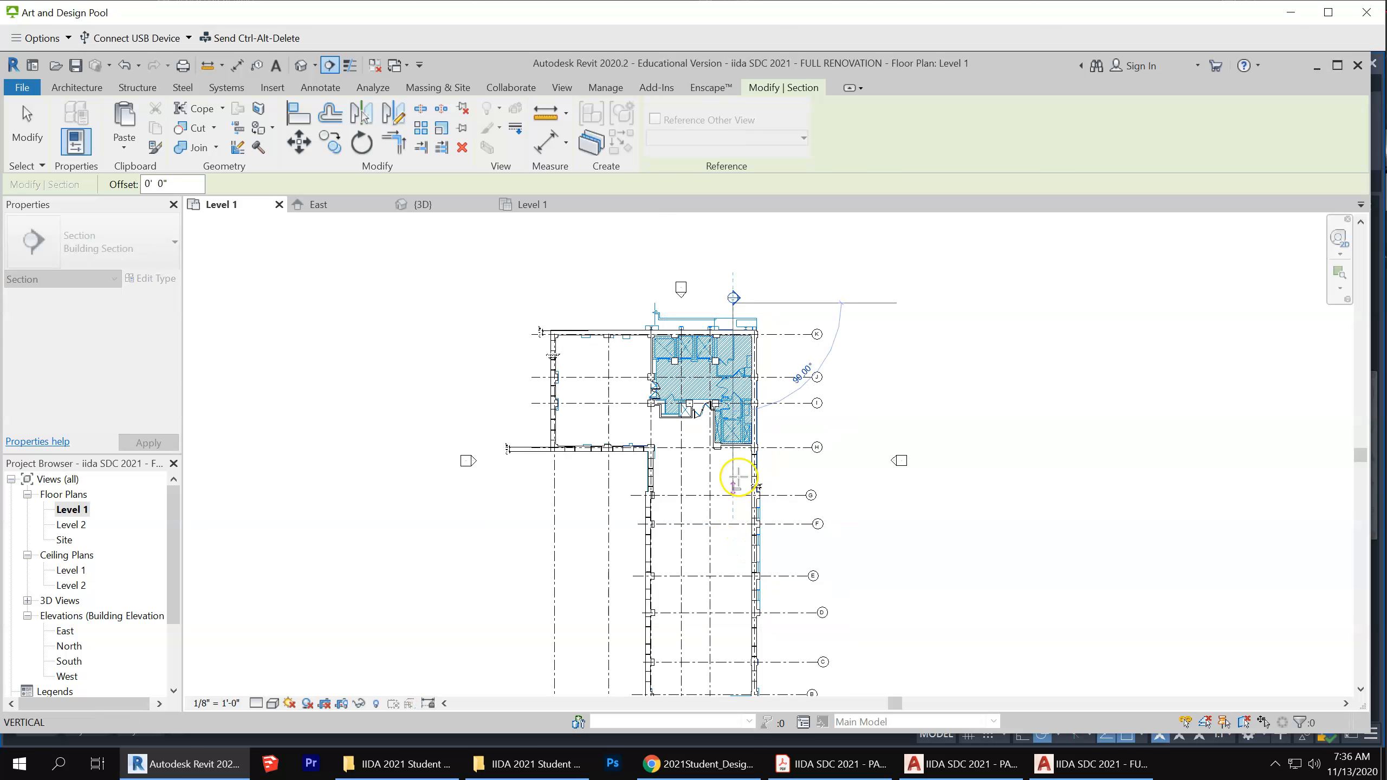
scroll(734, 492, "down", 3)
left_click(737, 618)
scroll(732, 464, "up", 2)
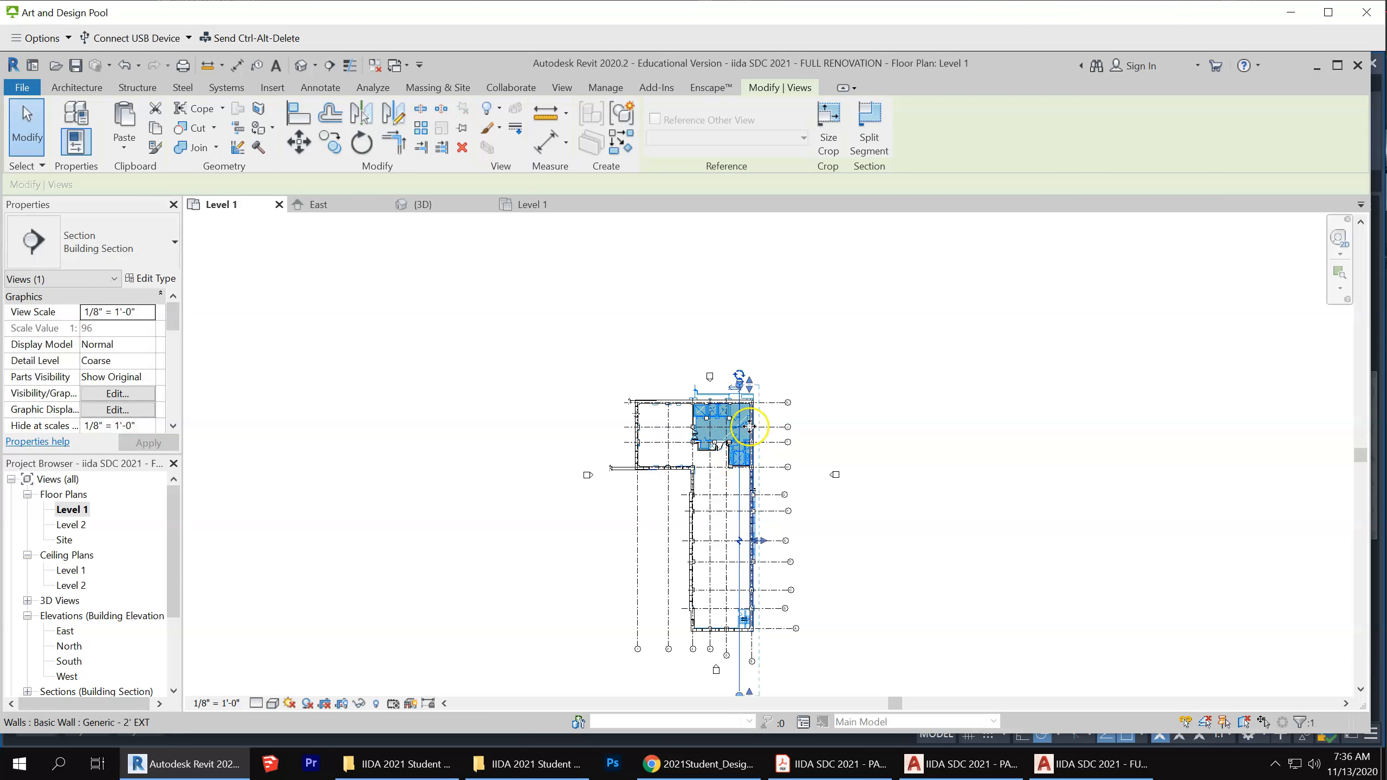
Flip the north-south section to look west and extend its view depth westward across the building
scroll(750, 427, "up", 2)
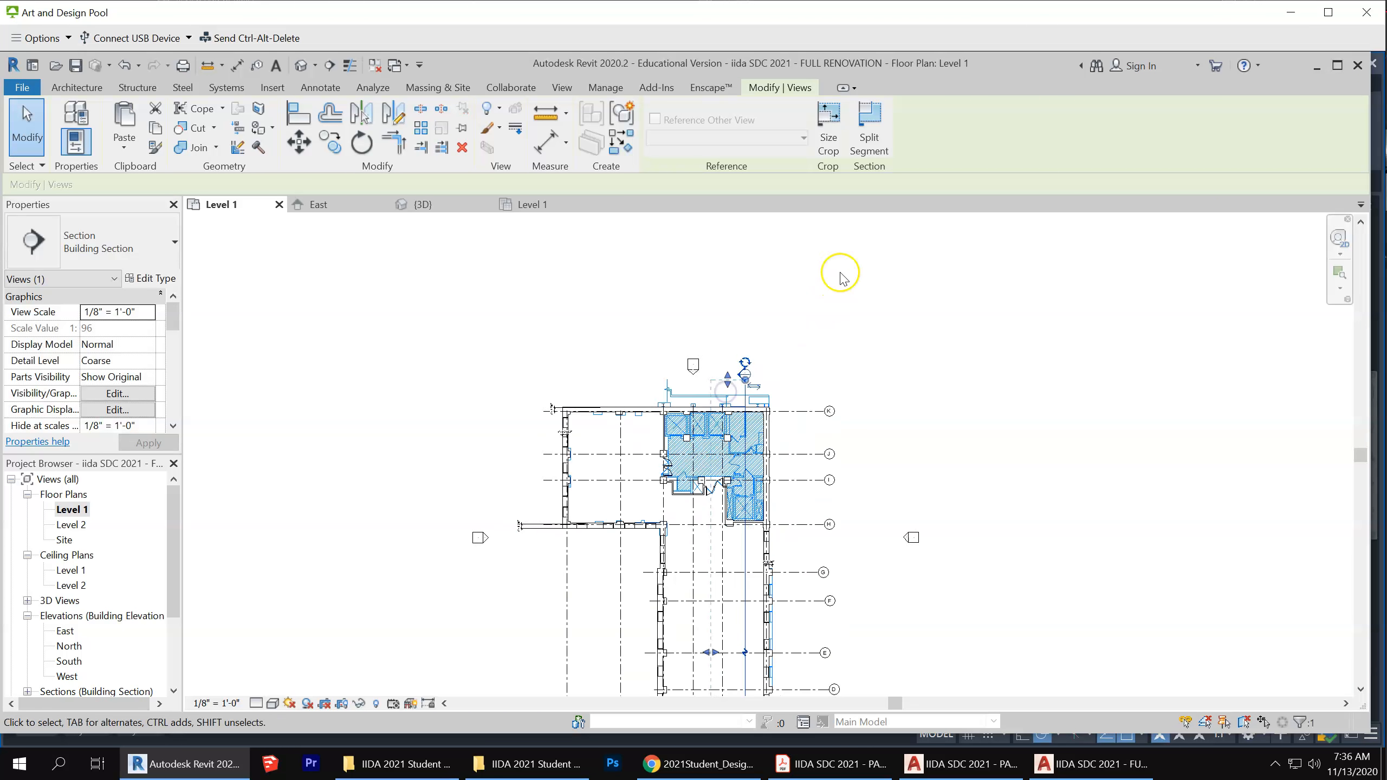
scroll(840, 273, "down", 2)
left_click_drag(748, 529, 609, 526)
left_click(1000, 515)
scroll(911, 479, "up", 2)
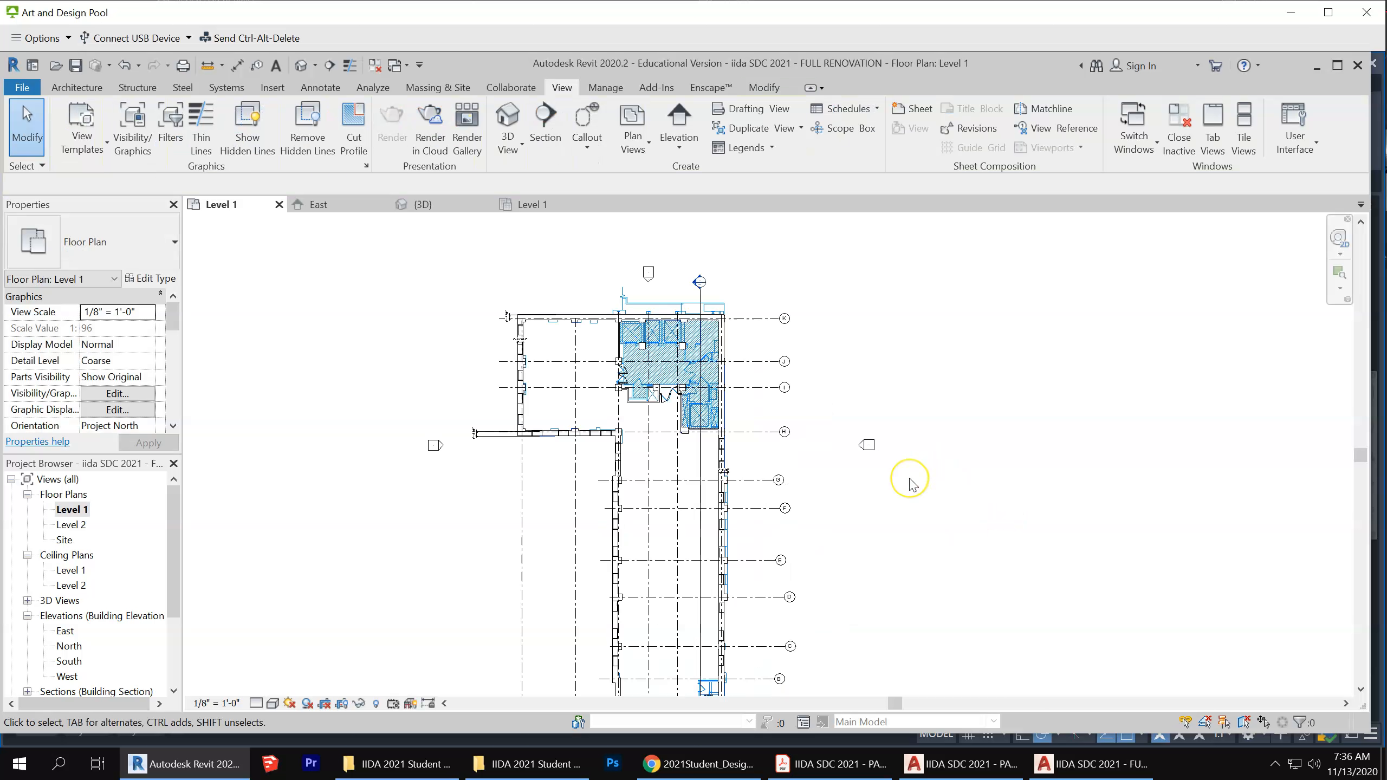
Draw an east-west building section between grids I and H, spanning the full building width and looking south
scroll(911, 483, "down", 1)
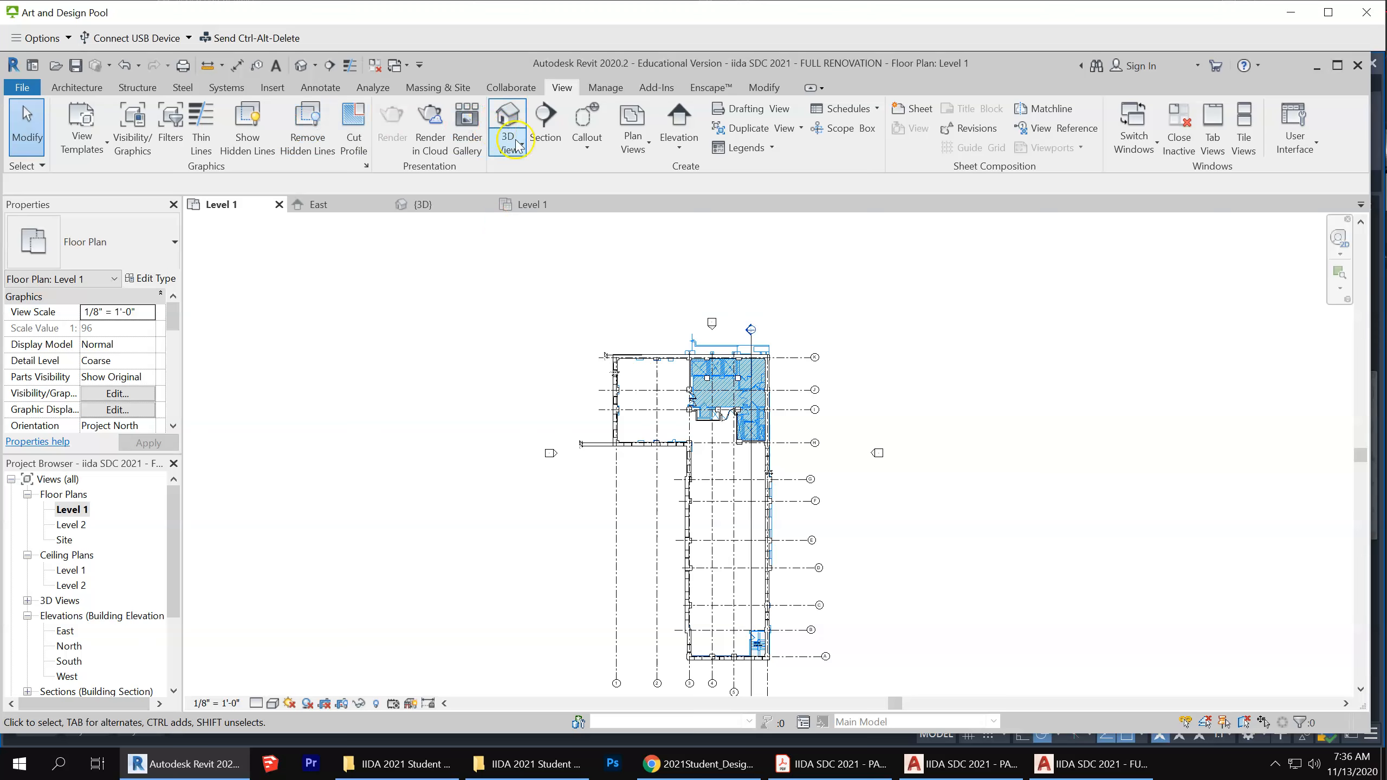
left_click(542, 124)
scroll(788, 432, "up", 2)
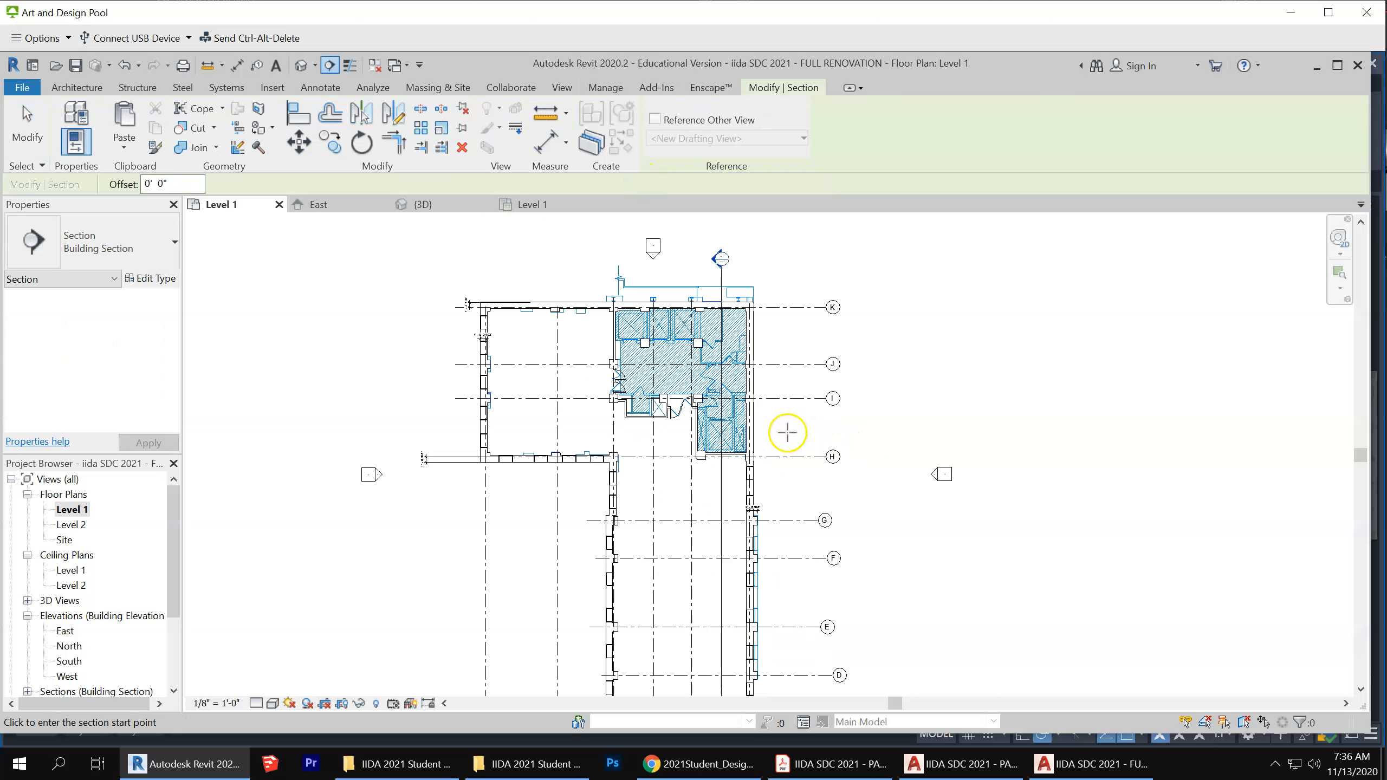
left_click(871, 434)
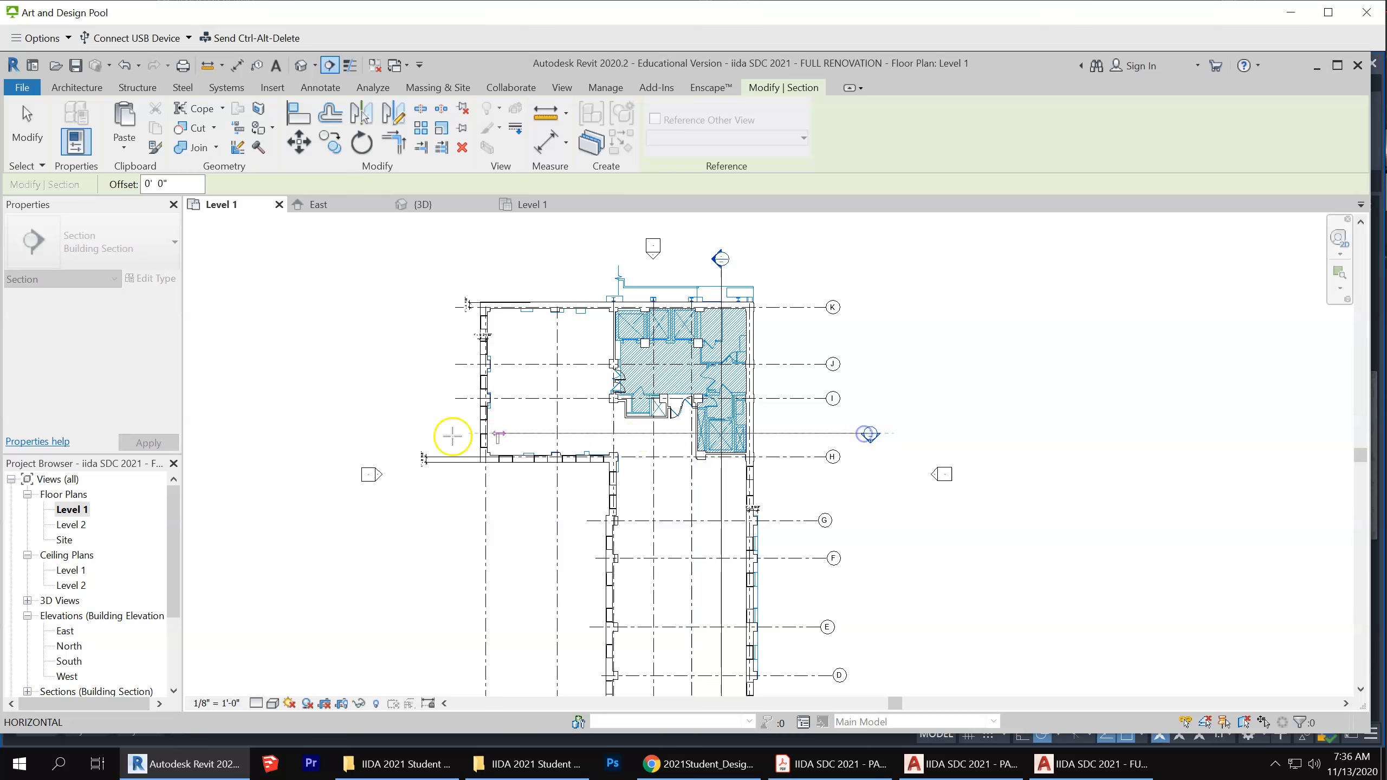
left_click(424, 433)
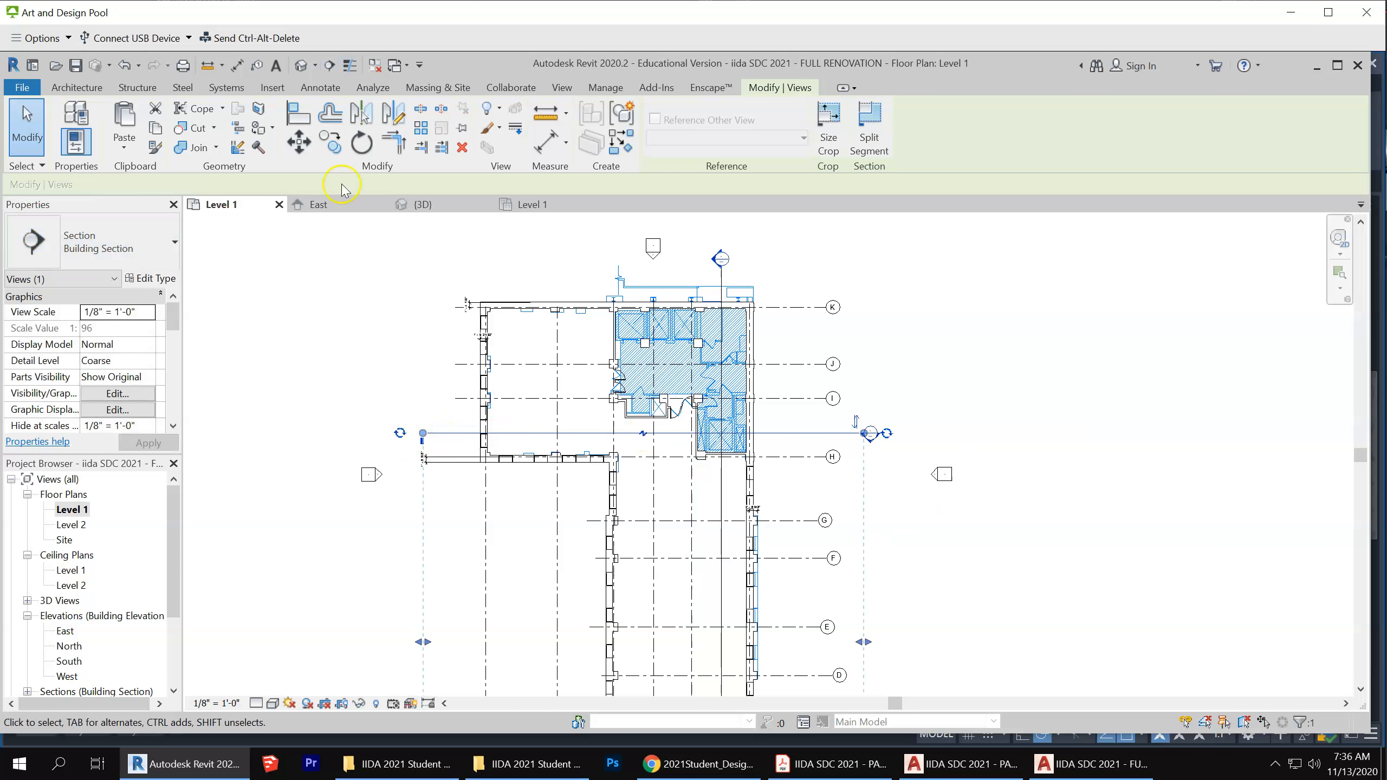
scroll(655, 354, "down", 3)
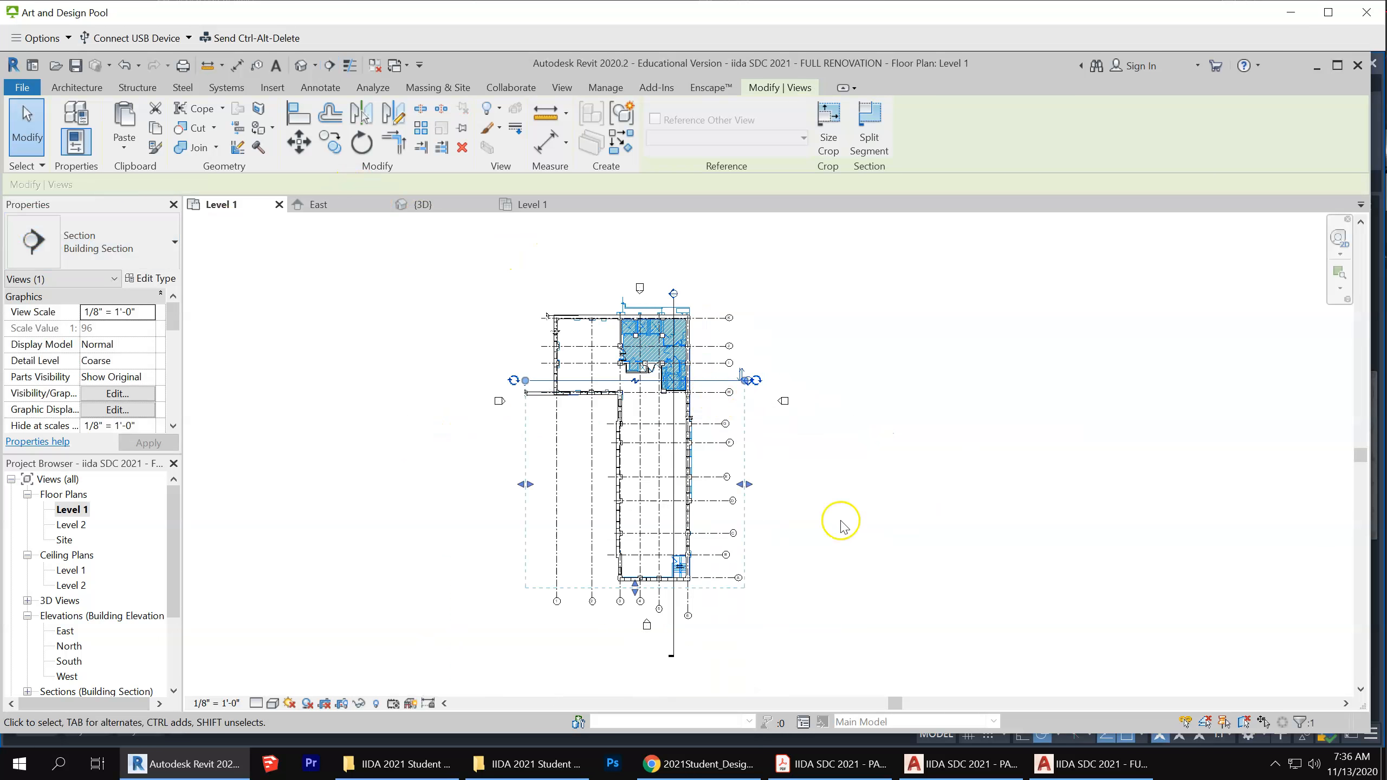
left_click(814, 544)
Open Section 1 and examine the ceiling, windows and levels along the building's length
left_click_drag(171, 538, 187, 620)
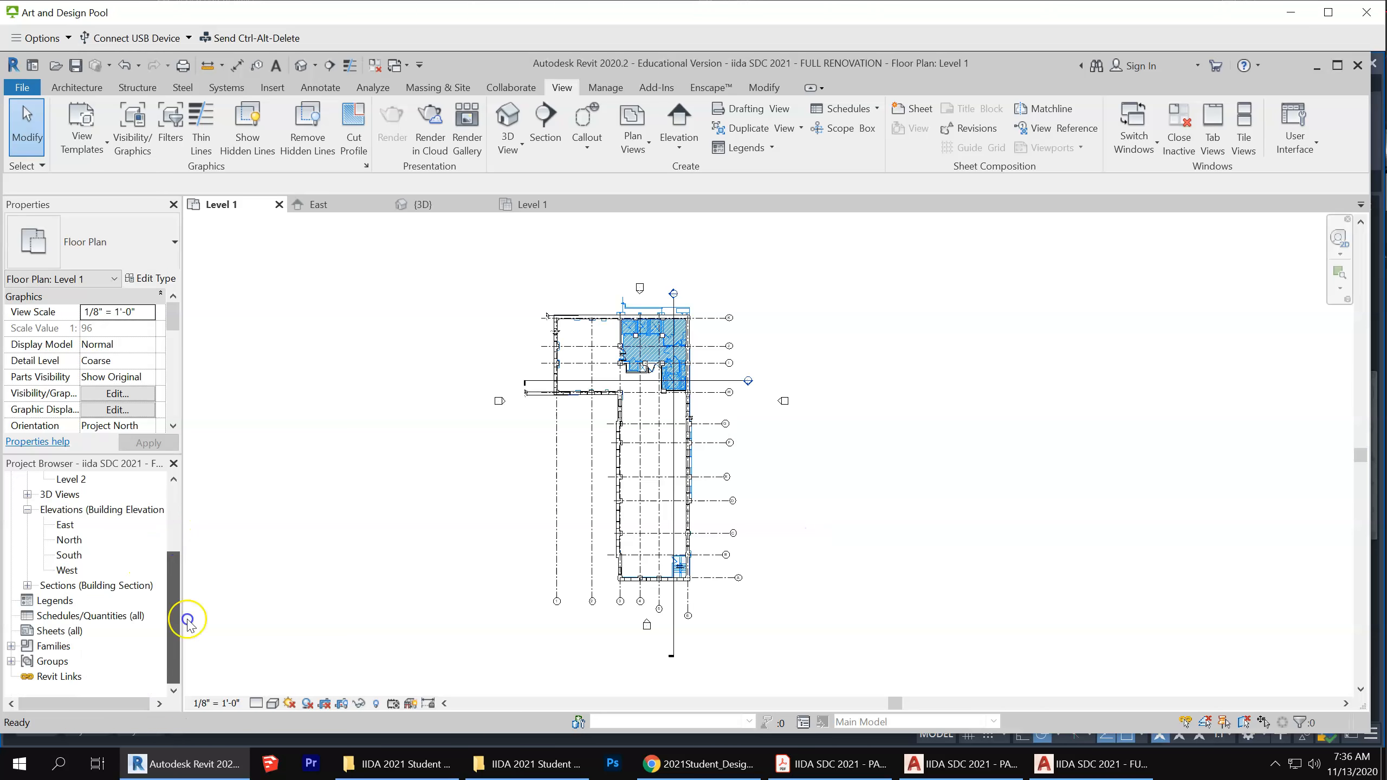
left_click(26, 586)
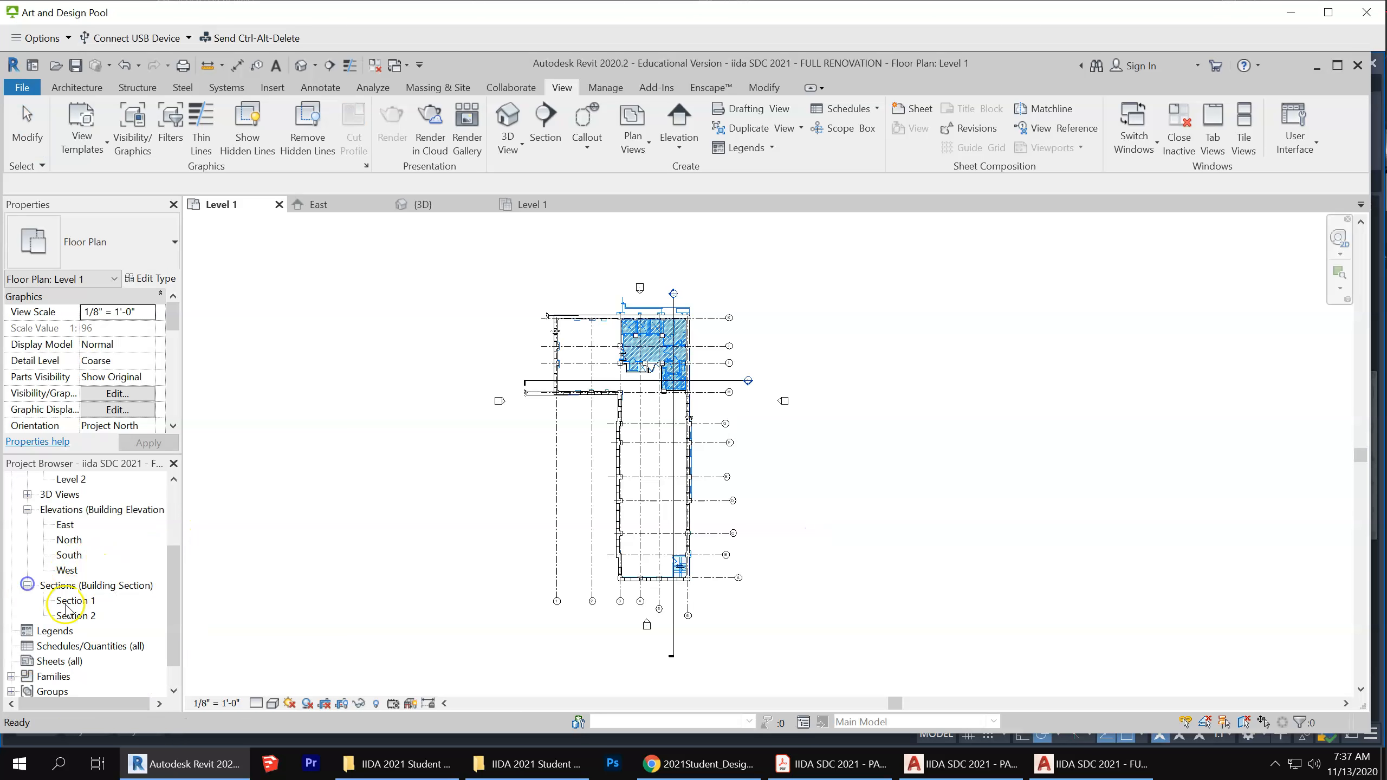
double_click(73, 601)
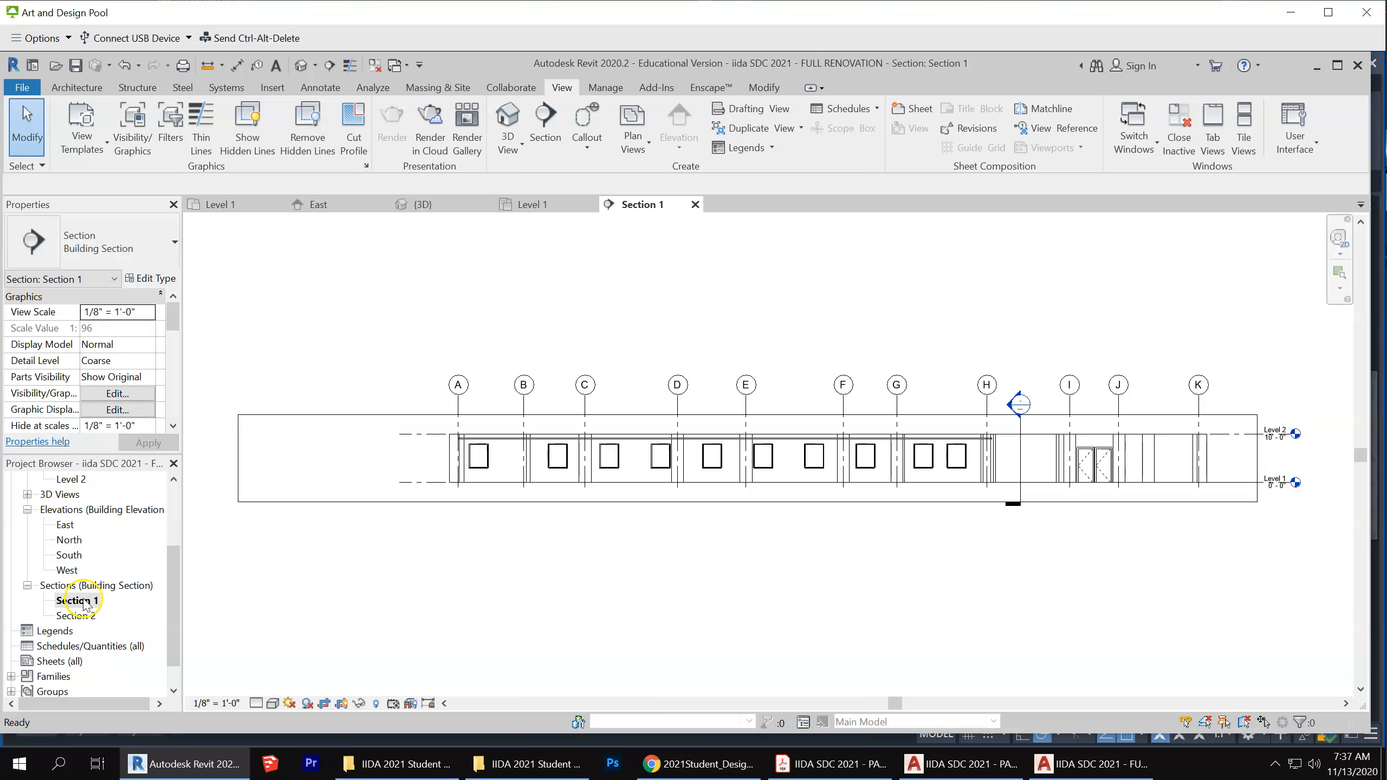
scroll(734, 462, "up", 4)
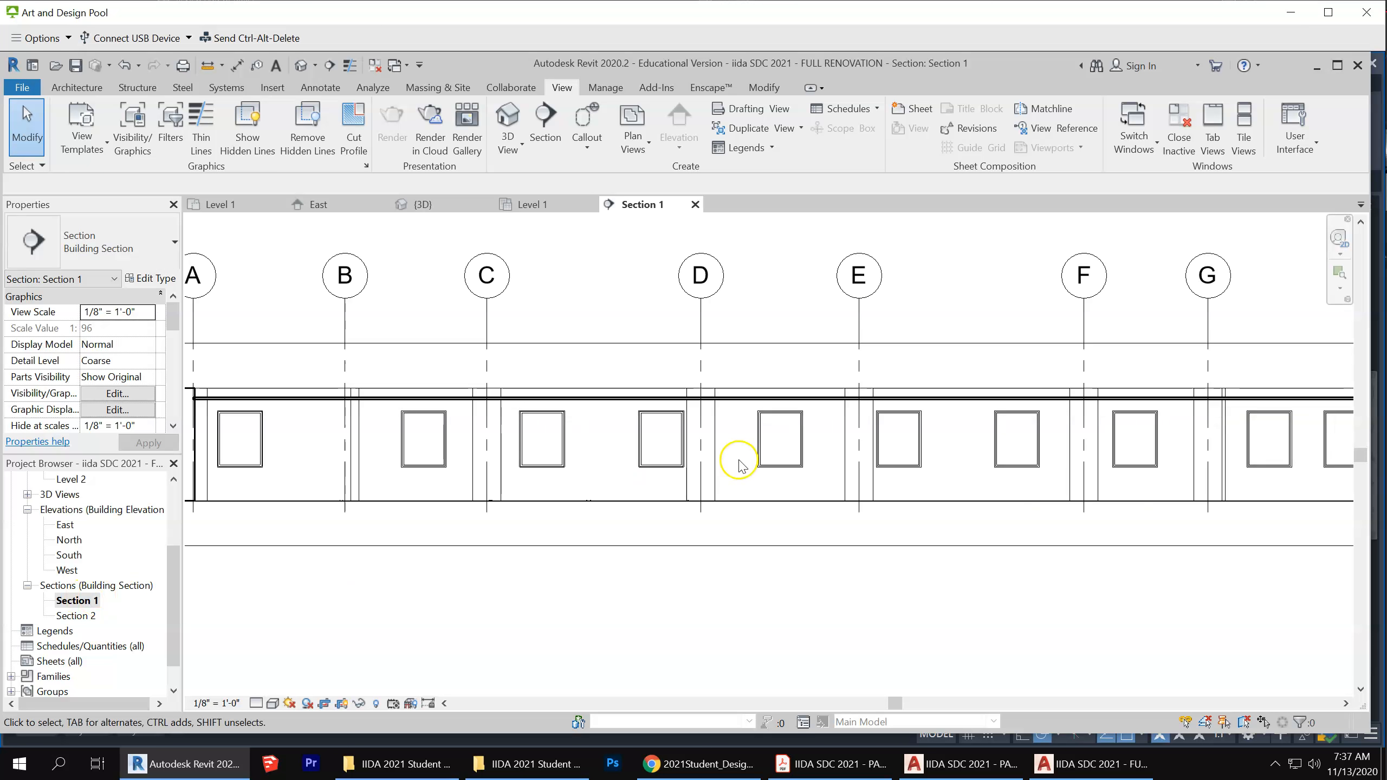
scroll(710, 492, "down", 3)
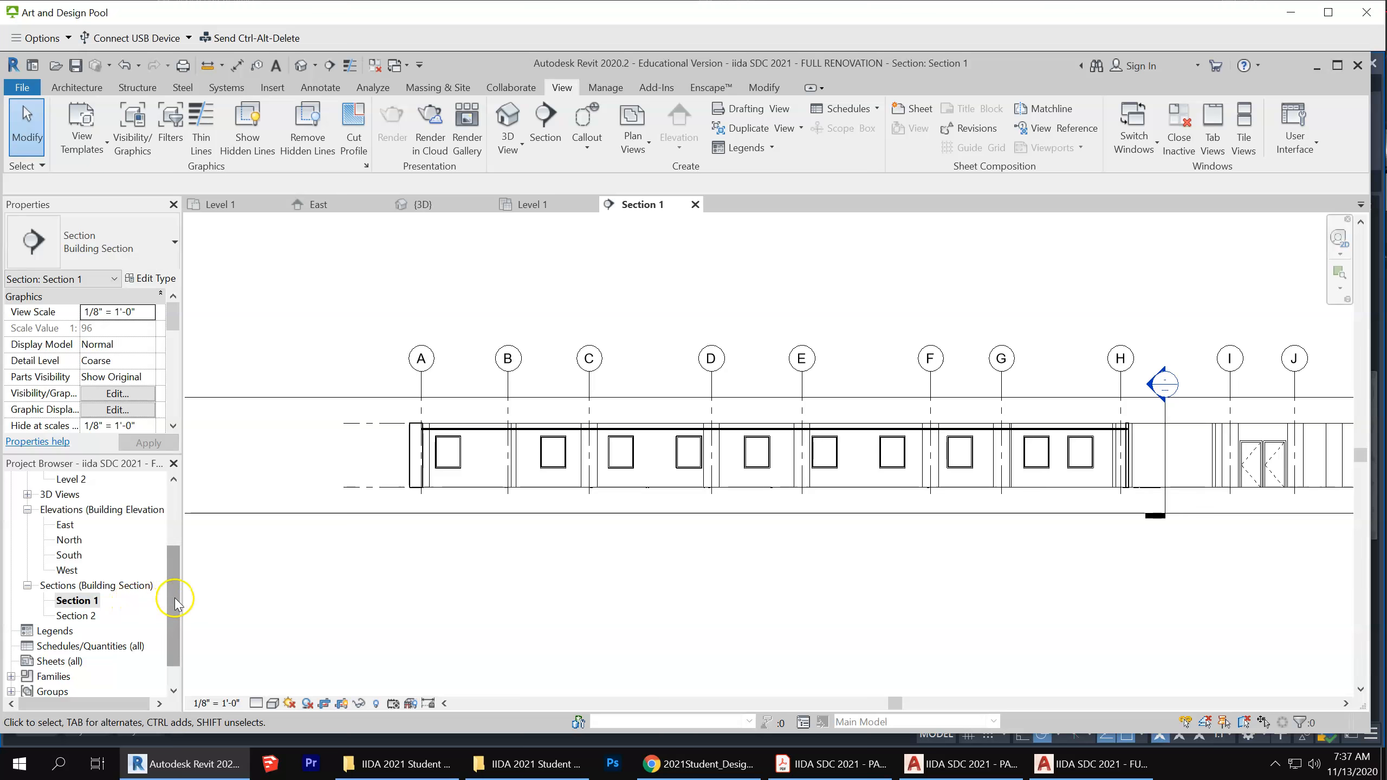
On Level 1, start a Generic - 12" floor with straight boundary lines along the exterior faces of the west and north walls
left_click_drag(174, 599, 178, 490)
double_click(72, 511)
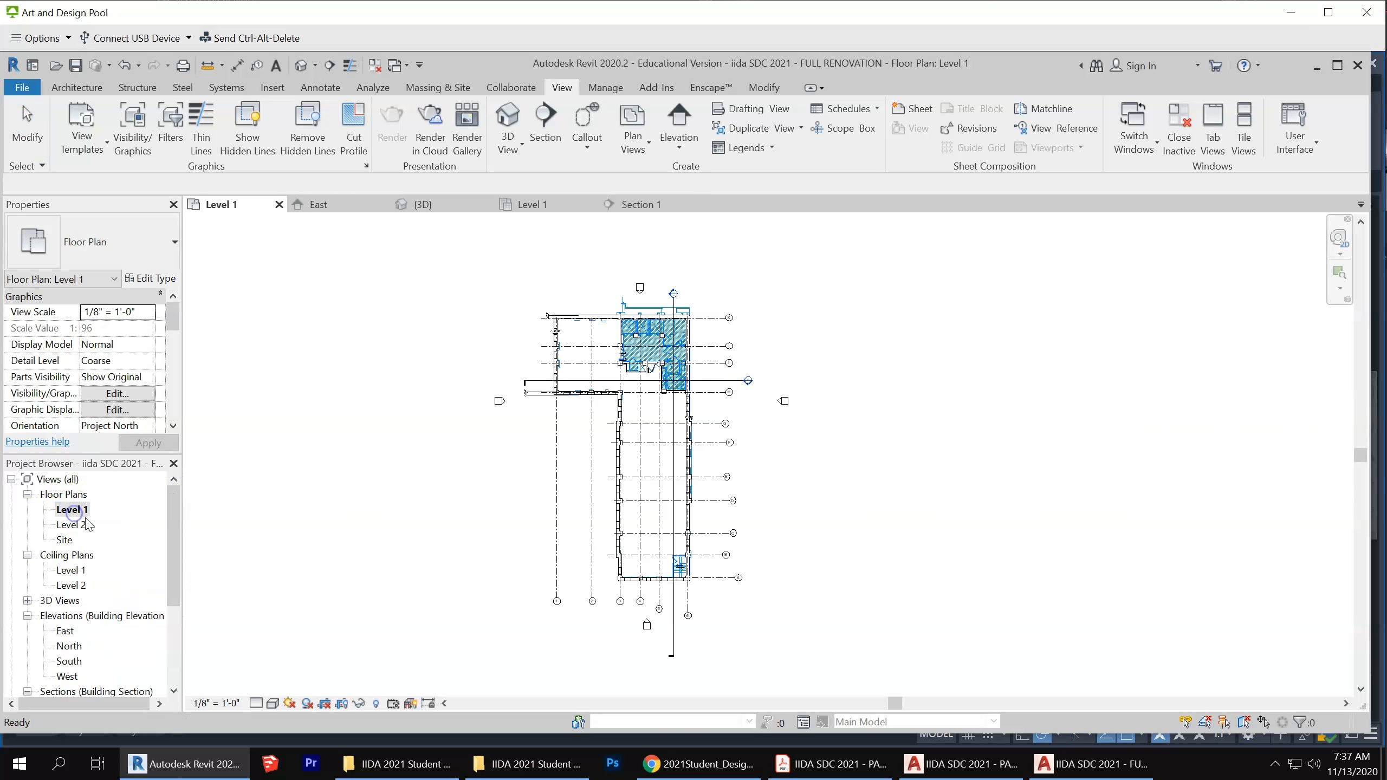
scroll(578, 389, "up", 3)
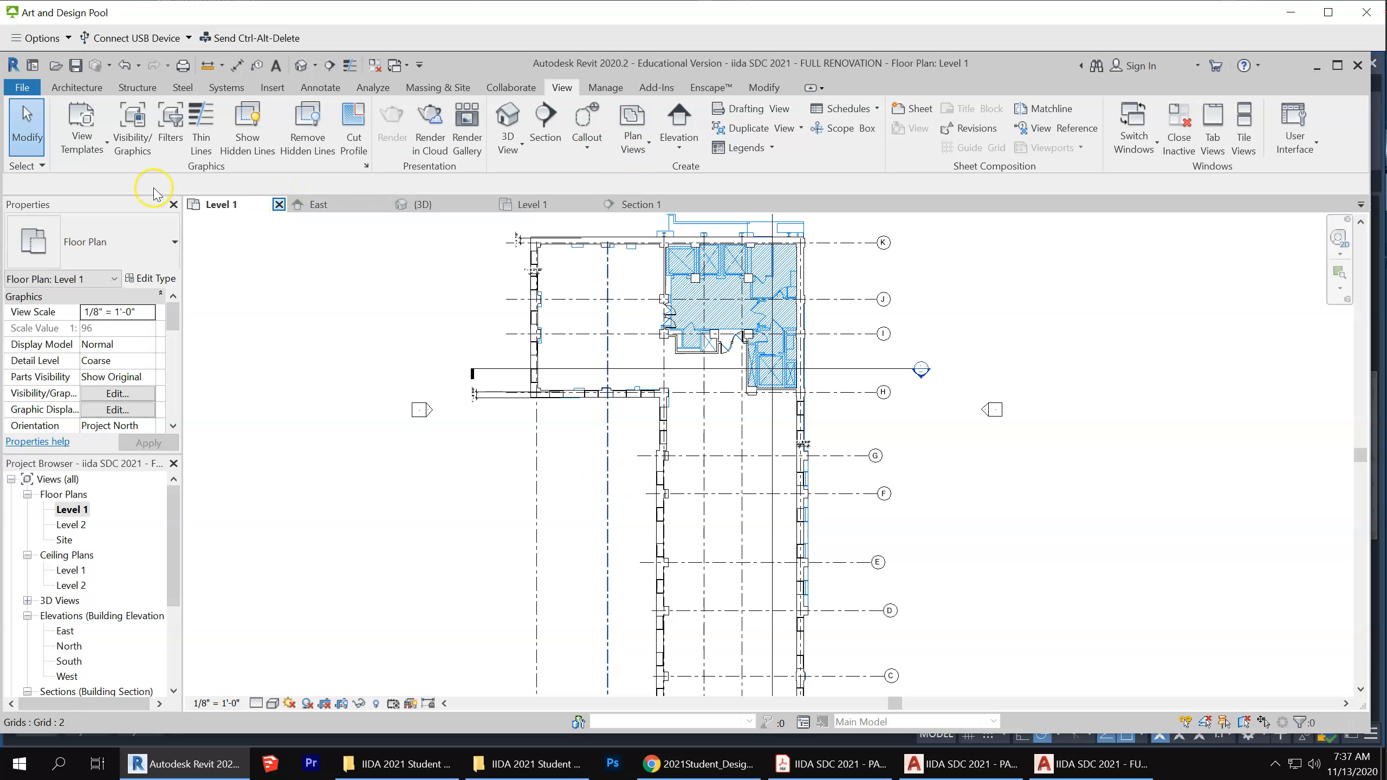
left_click(86, 88)
left_click(373, 118)
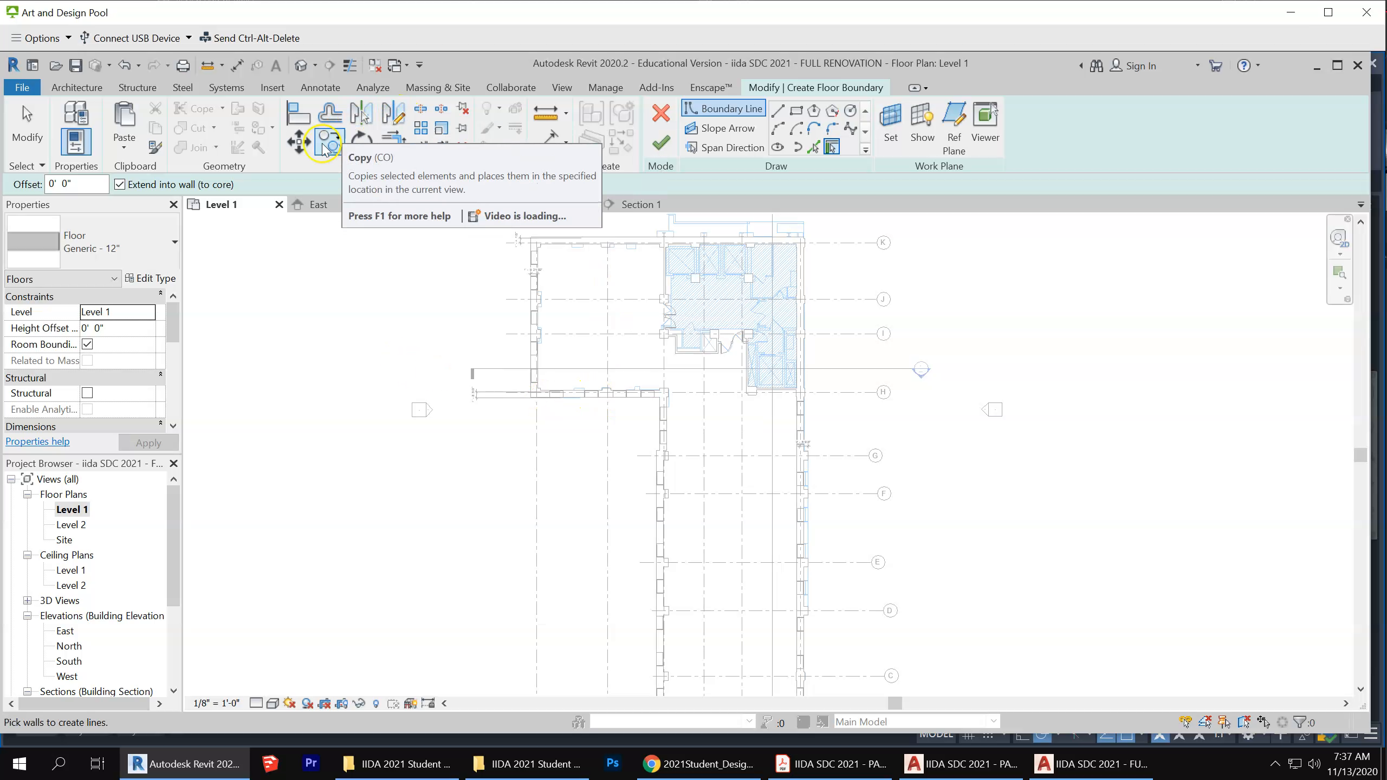
left_click(780, 111)
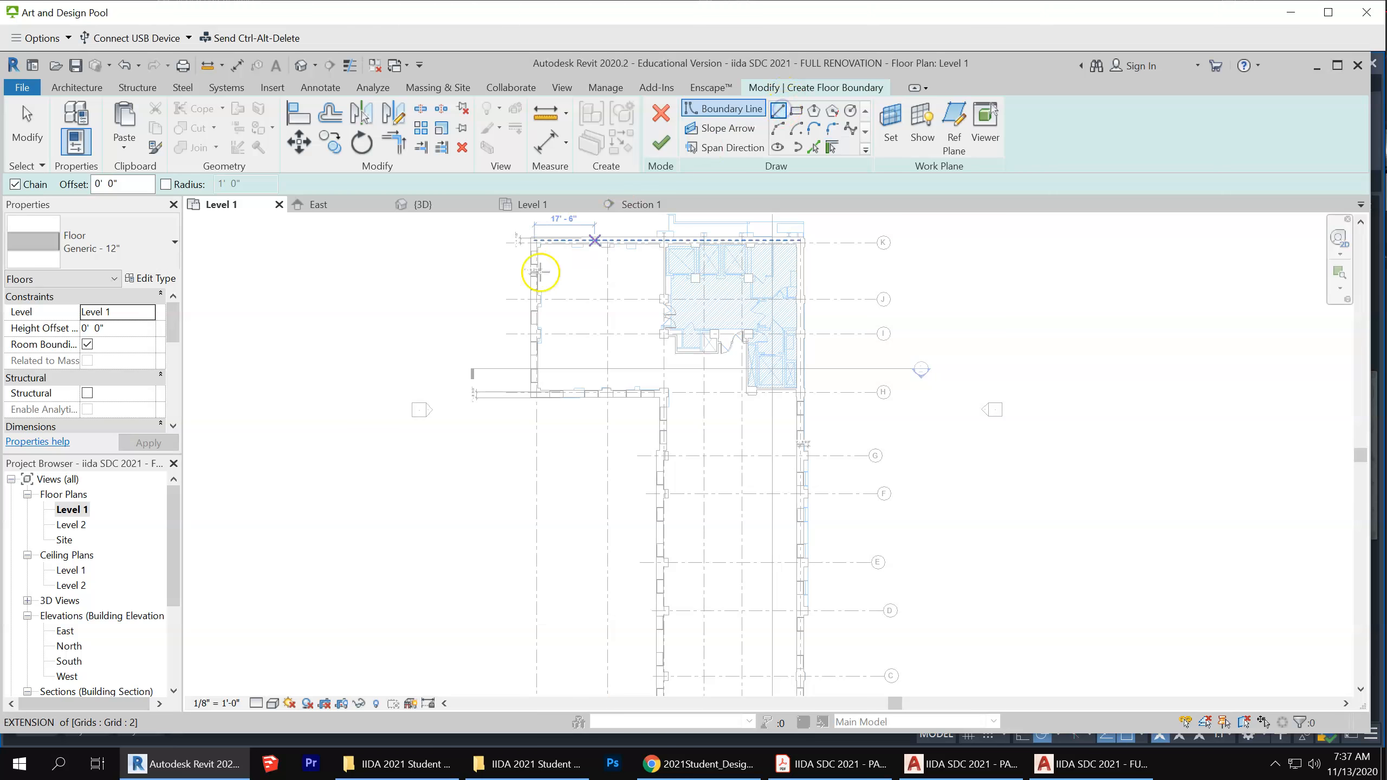
scroll(535, 404, "up", 5)
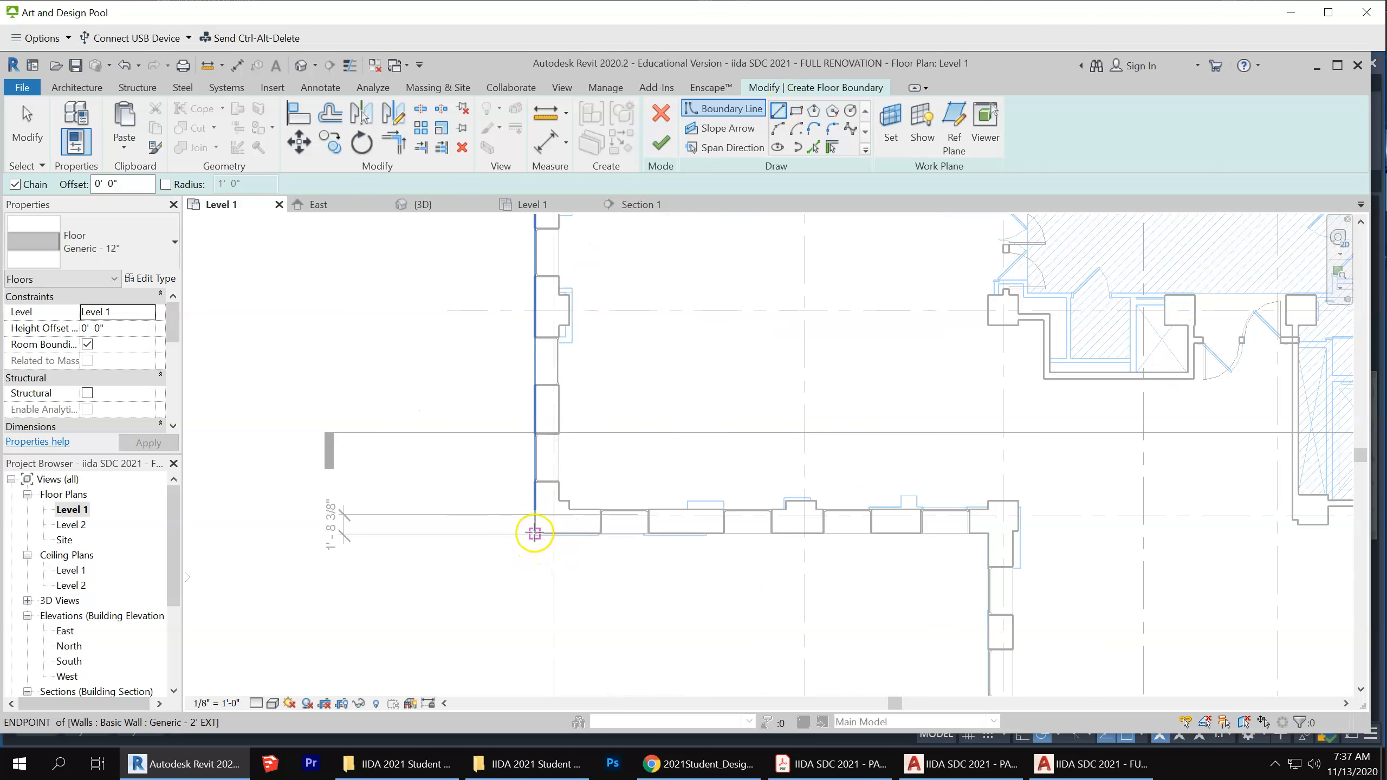
left_click(535, 542)
scroll(546, 571, "down", 3)
left_click(540, 251)
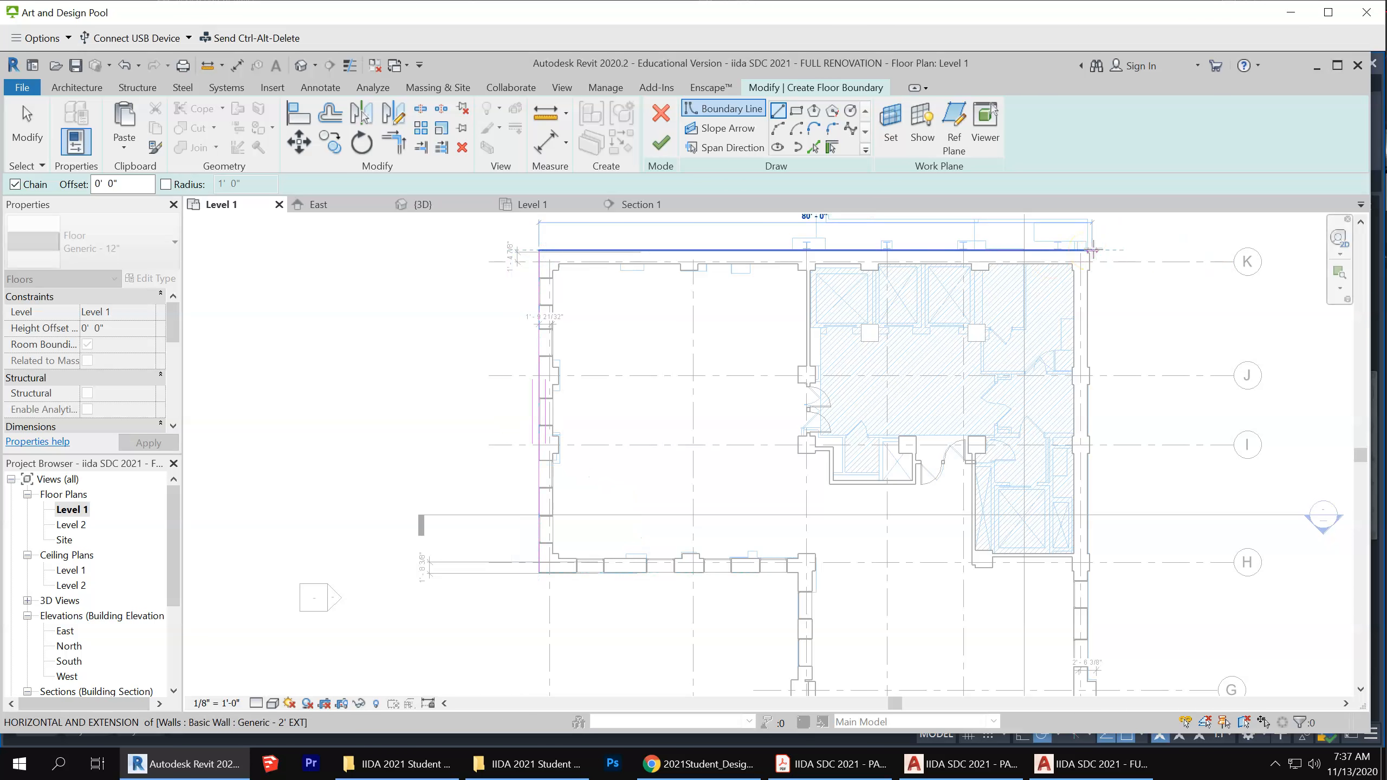
left_click(1089, 251)
Continue the floor boundary down the exterior east wall, across the south wall and around the jog near grids 3 and B
scroll(1079, 256, "down", 5)
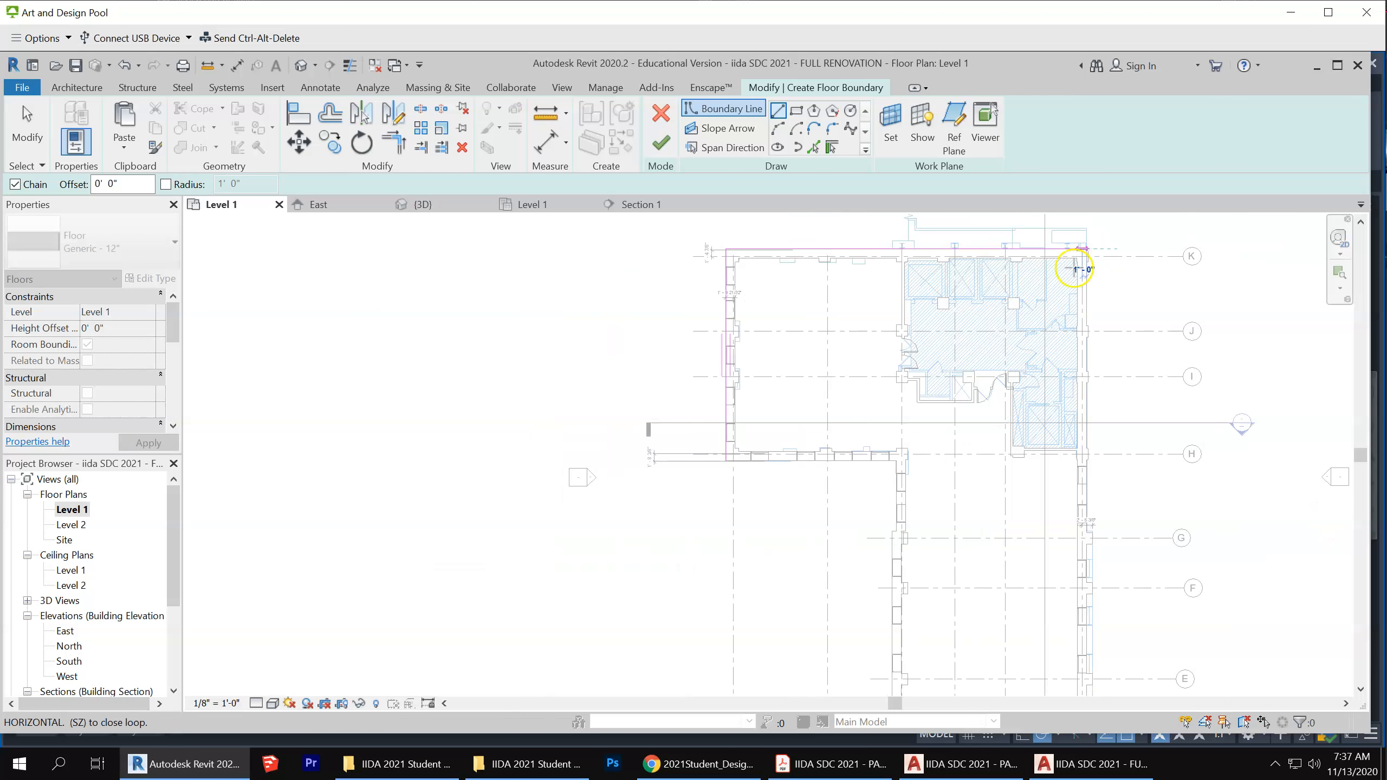
scroll(1105, 577, "up", 3)
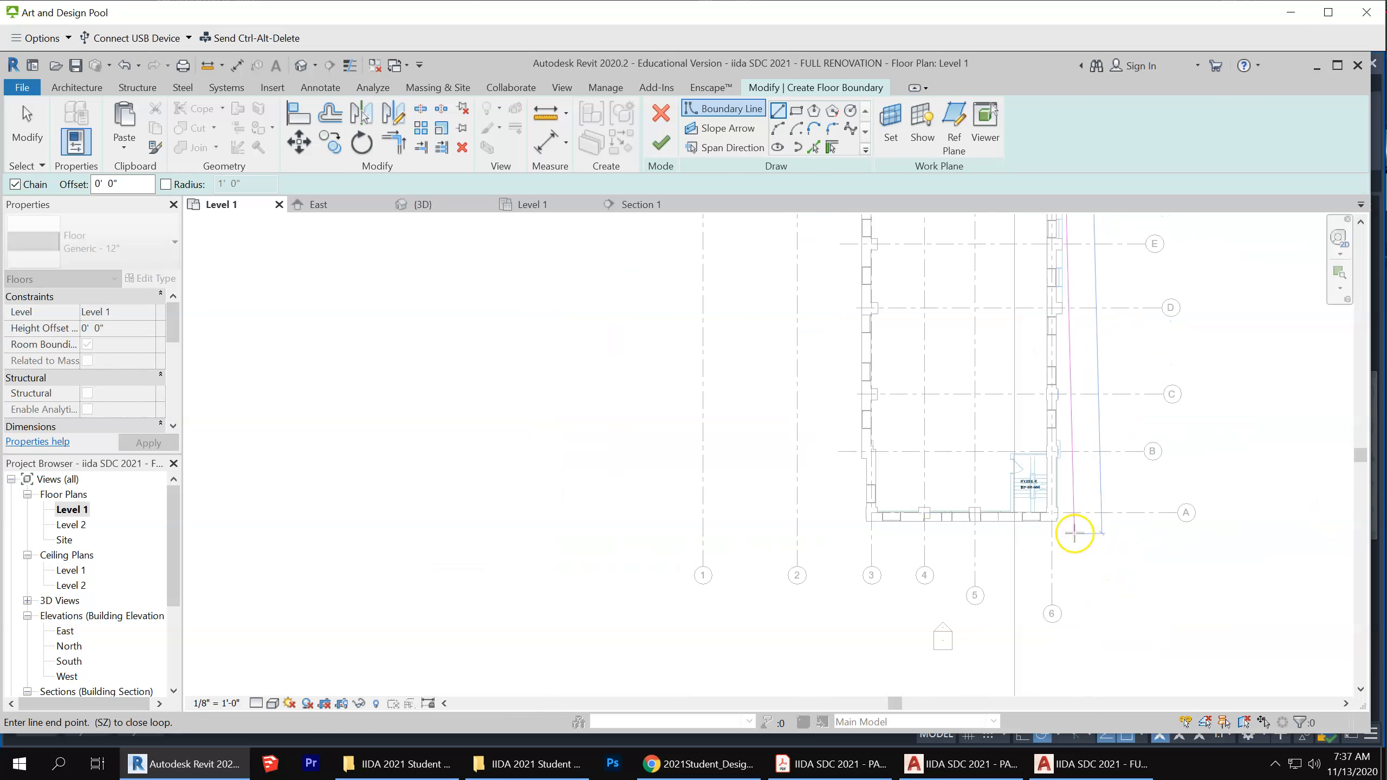
left_click(1057, 521)
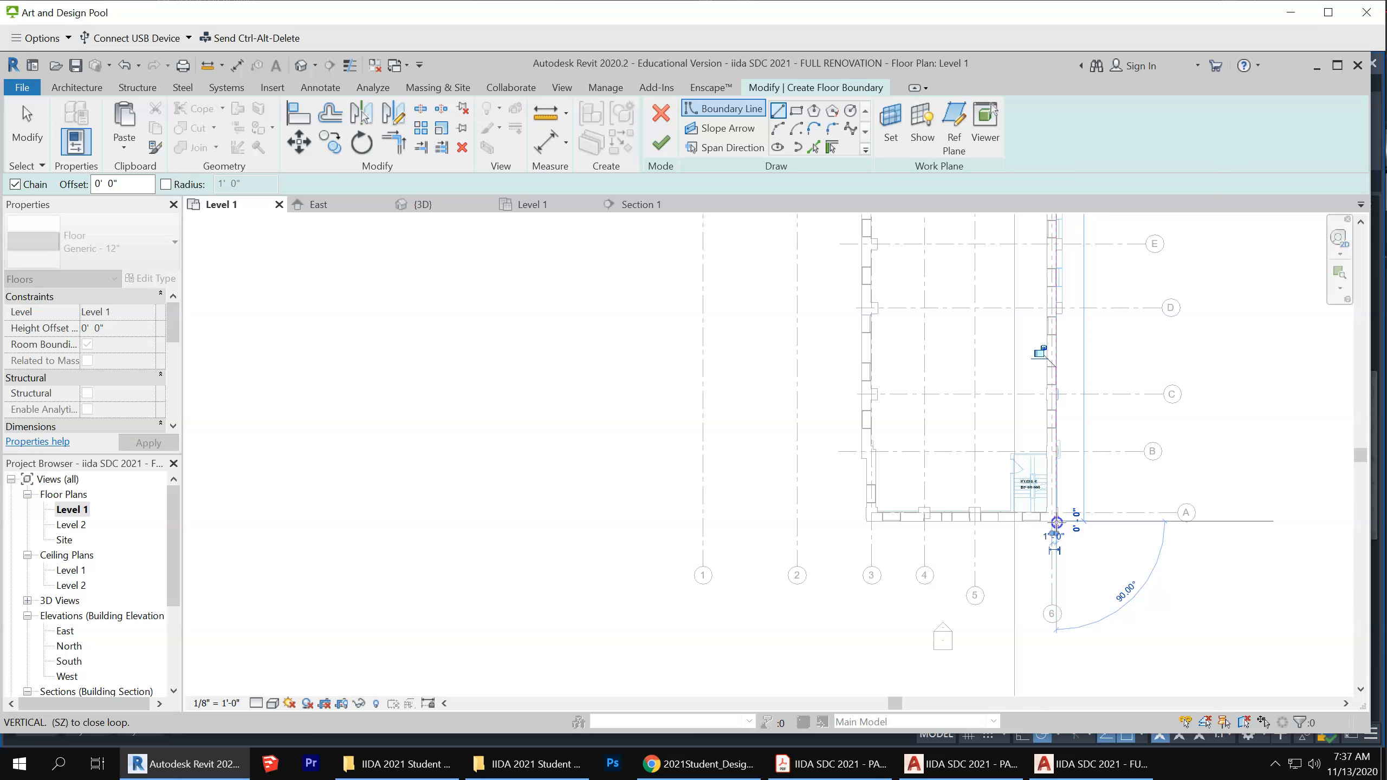
scroll(869, 519, "up", 3)
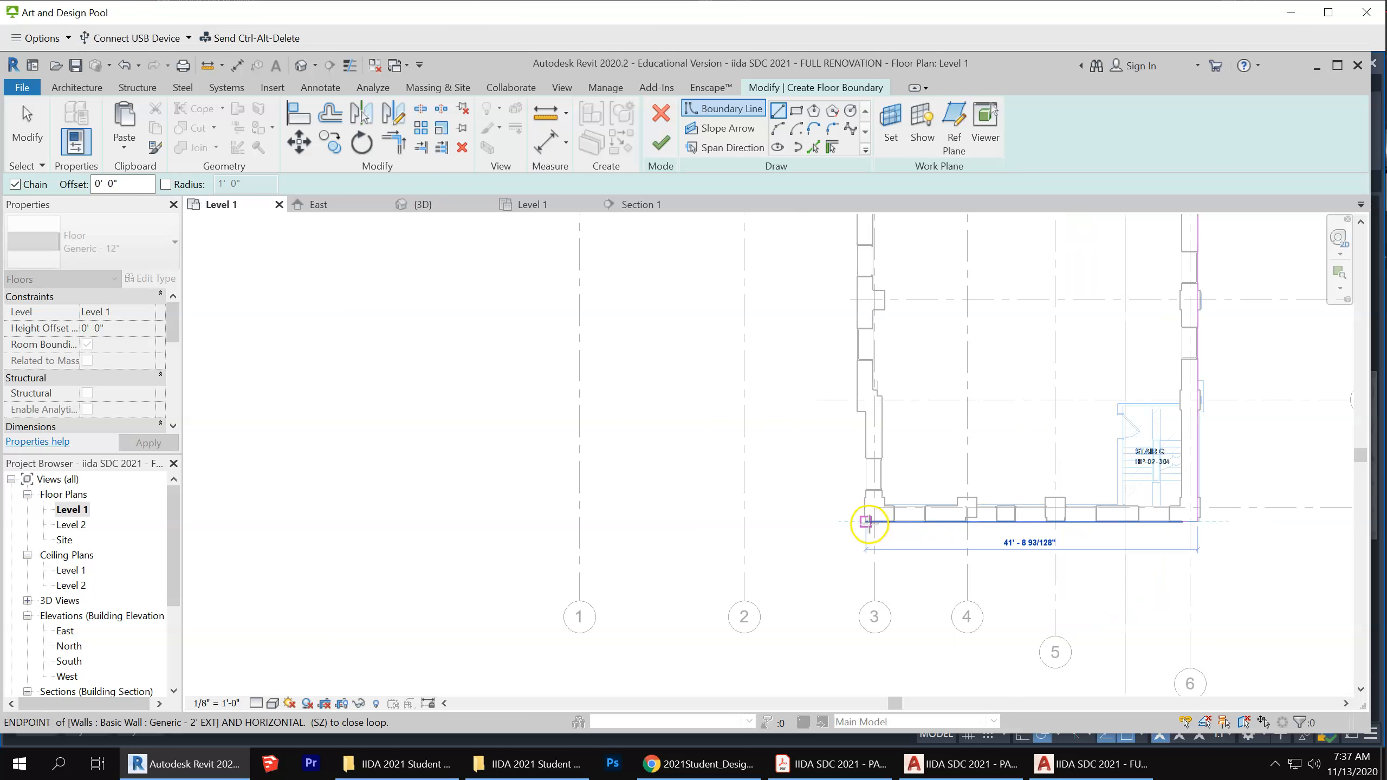
left_click(869, 522)
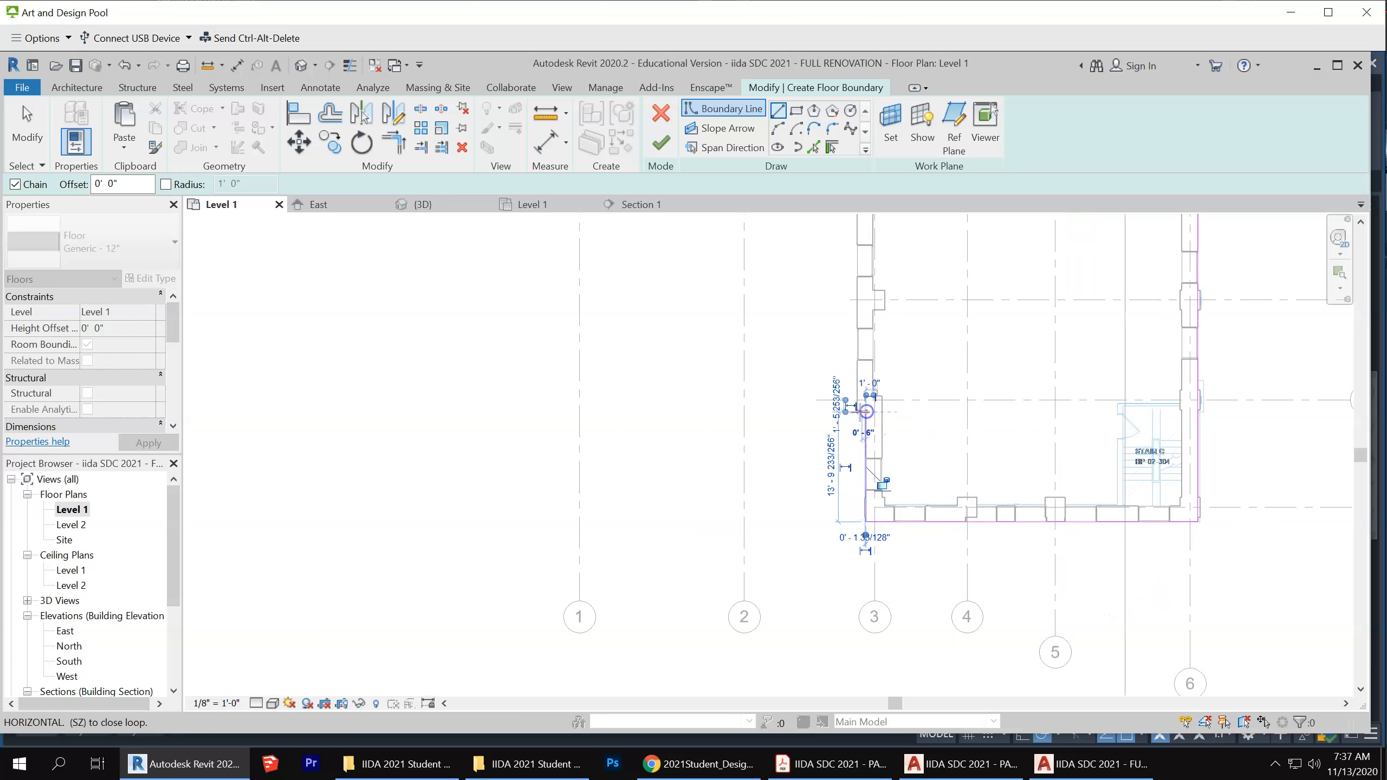
left_click(858, 411)
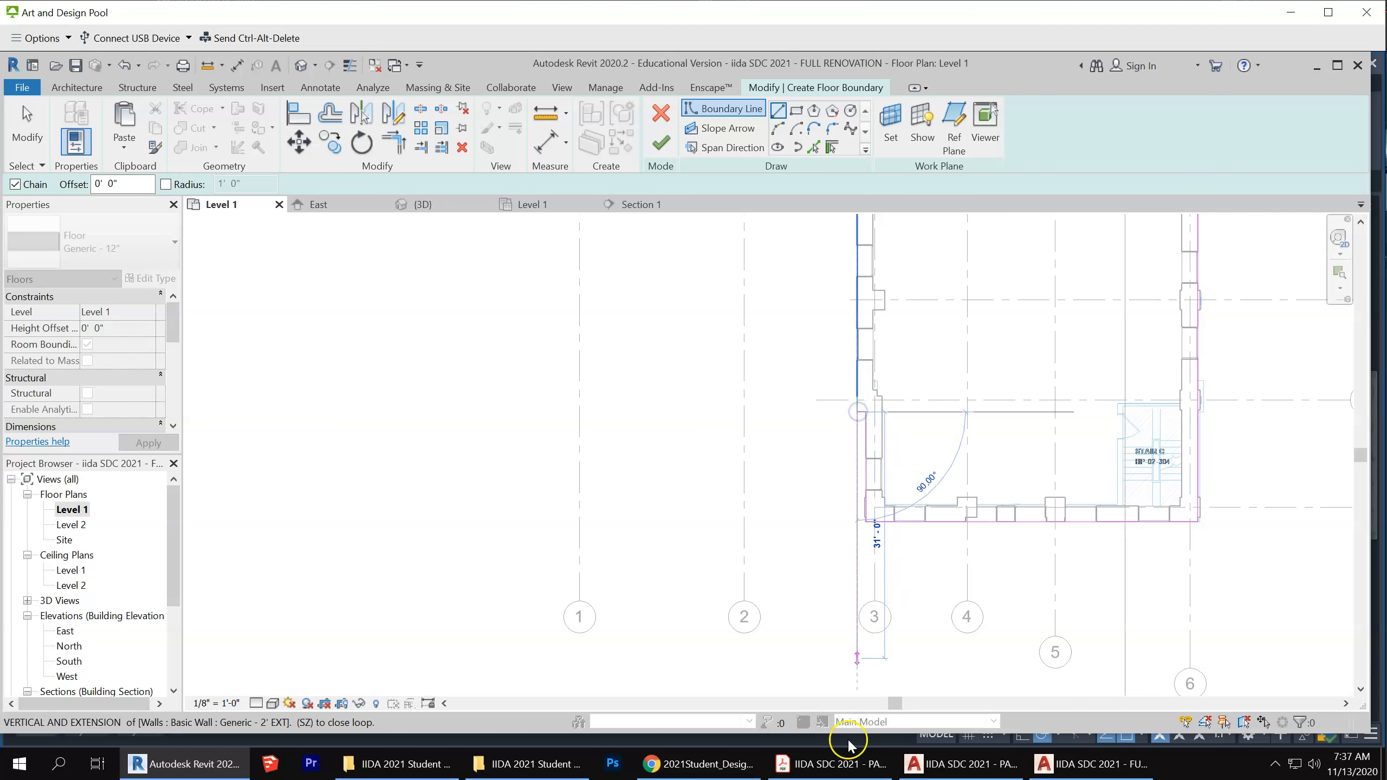
Close the floor boundary along the south wing's west wall, around the jog near grid G, and the northwest wing's south wall
scroll(825, 546, "down", 5)
scroll(846, 317, "up", 5)
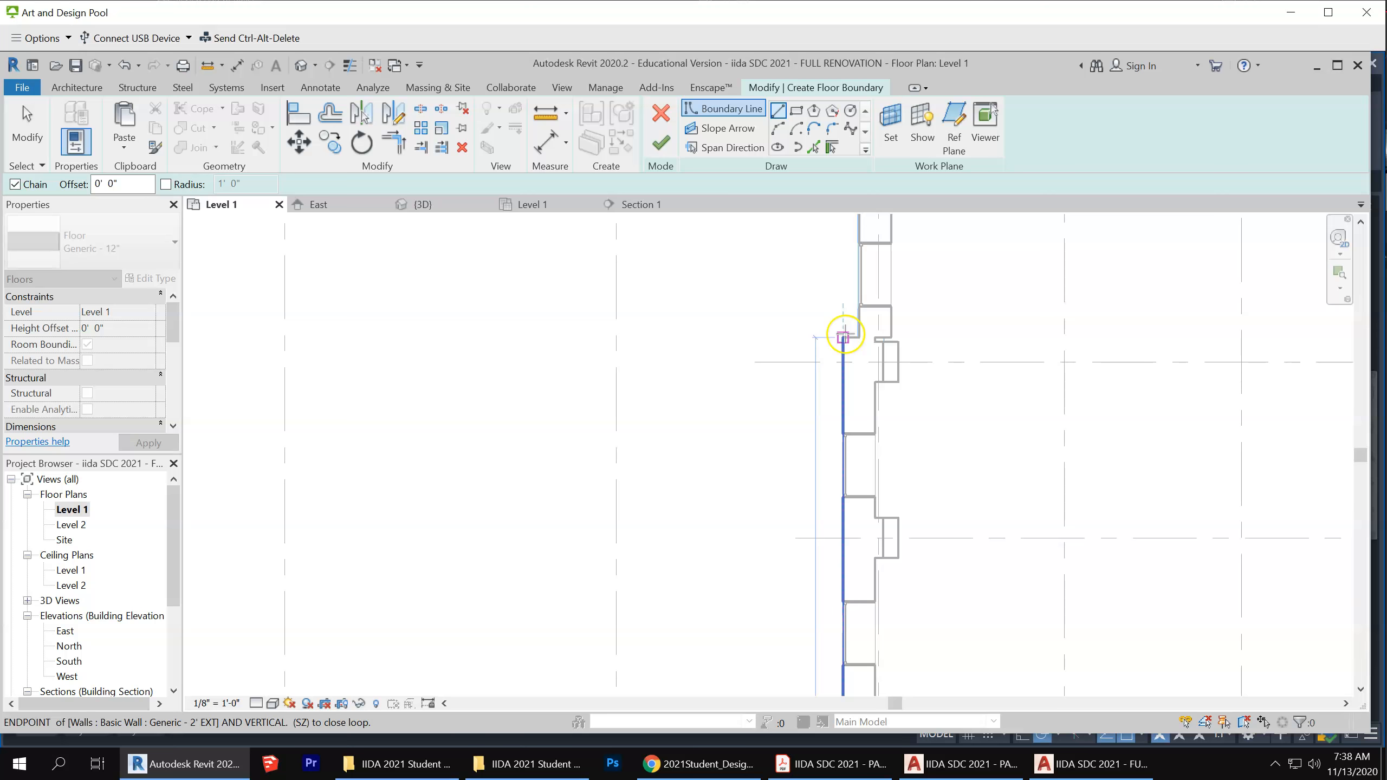
left_click(844, 336)
left_click(860, 337)
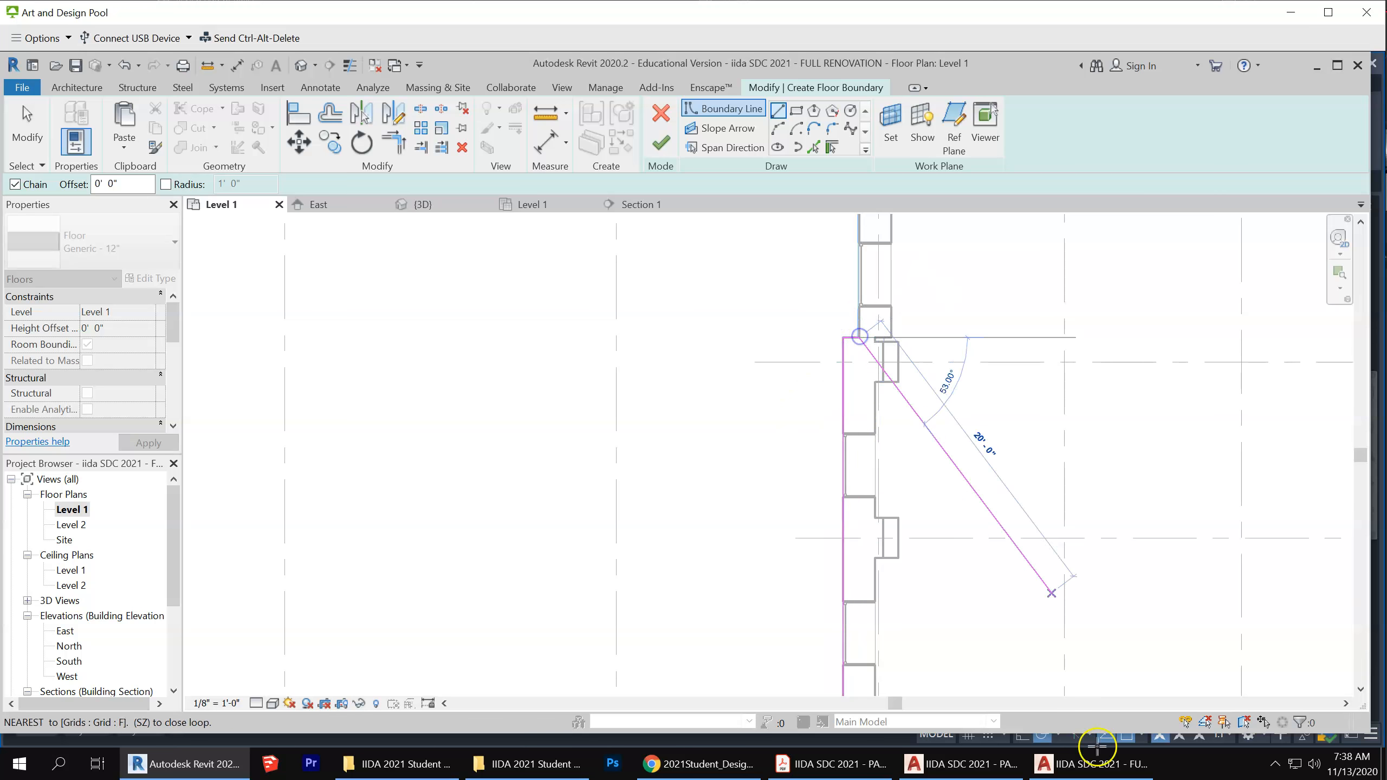
scroll(1065, 657, "down", 2)
scroll(991, 464, "down", 5)
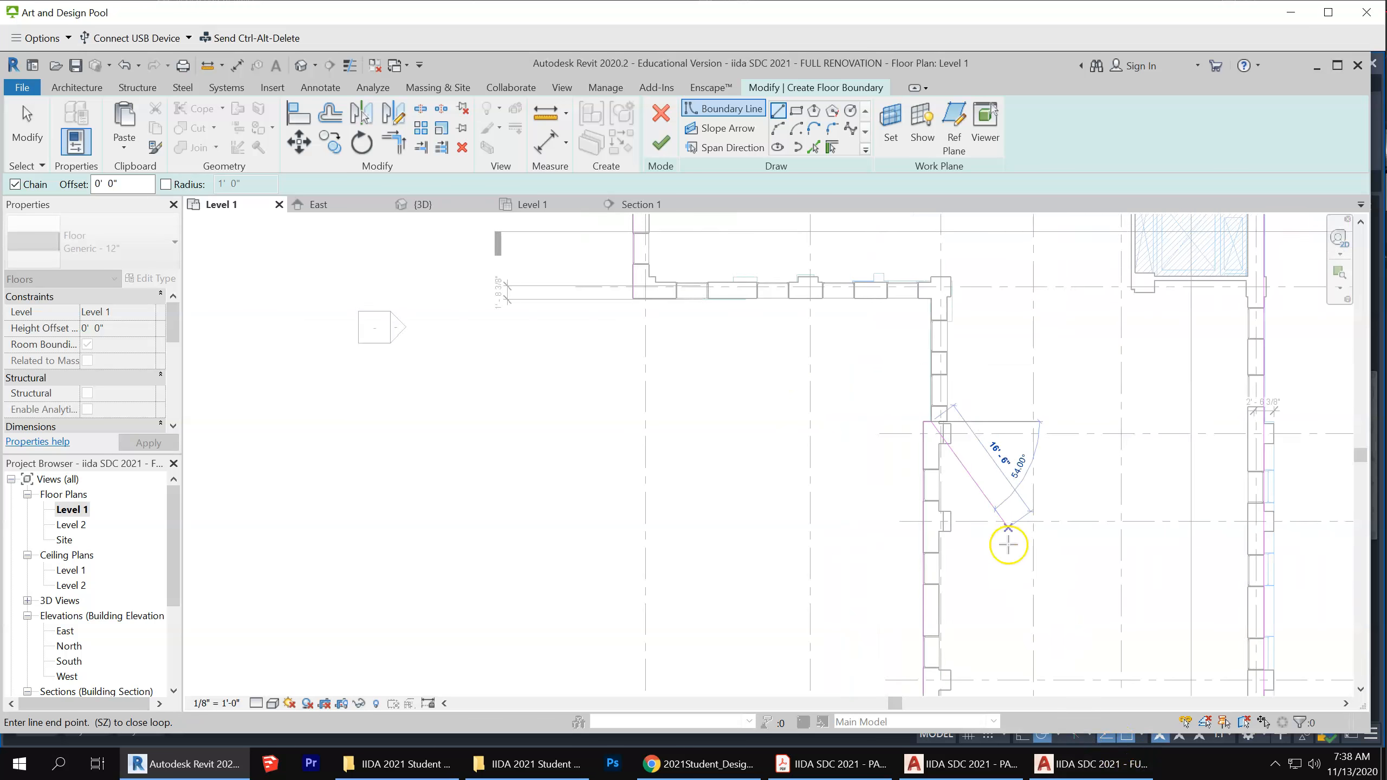
scroll(956, 359, "up", 4)
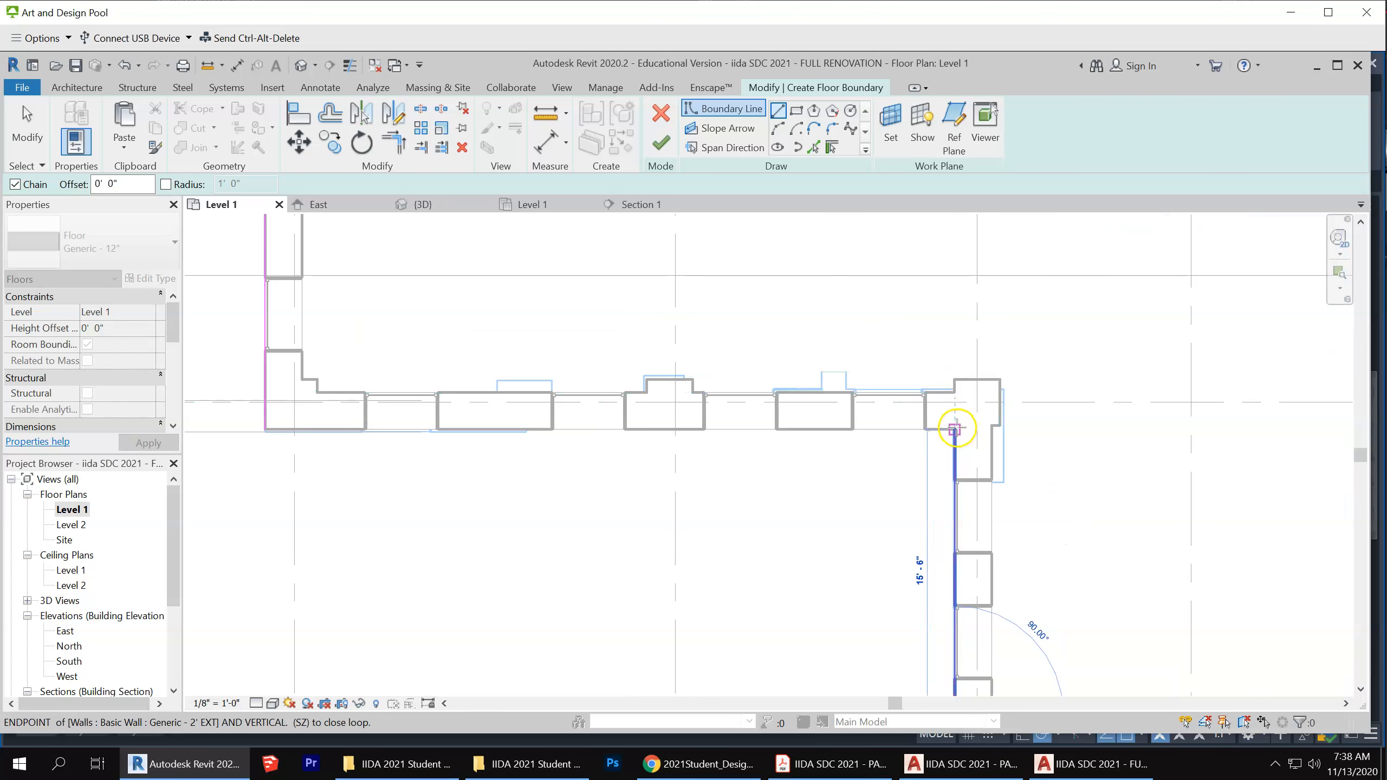
left_click(956, 429)
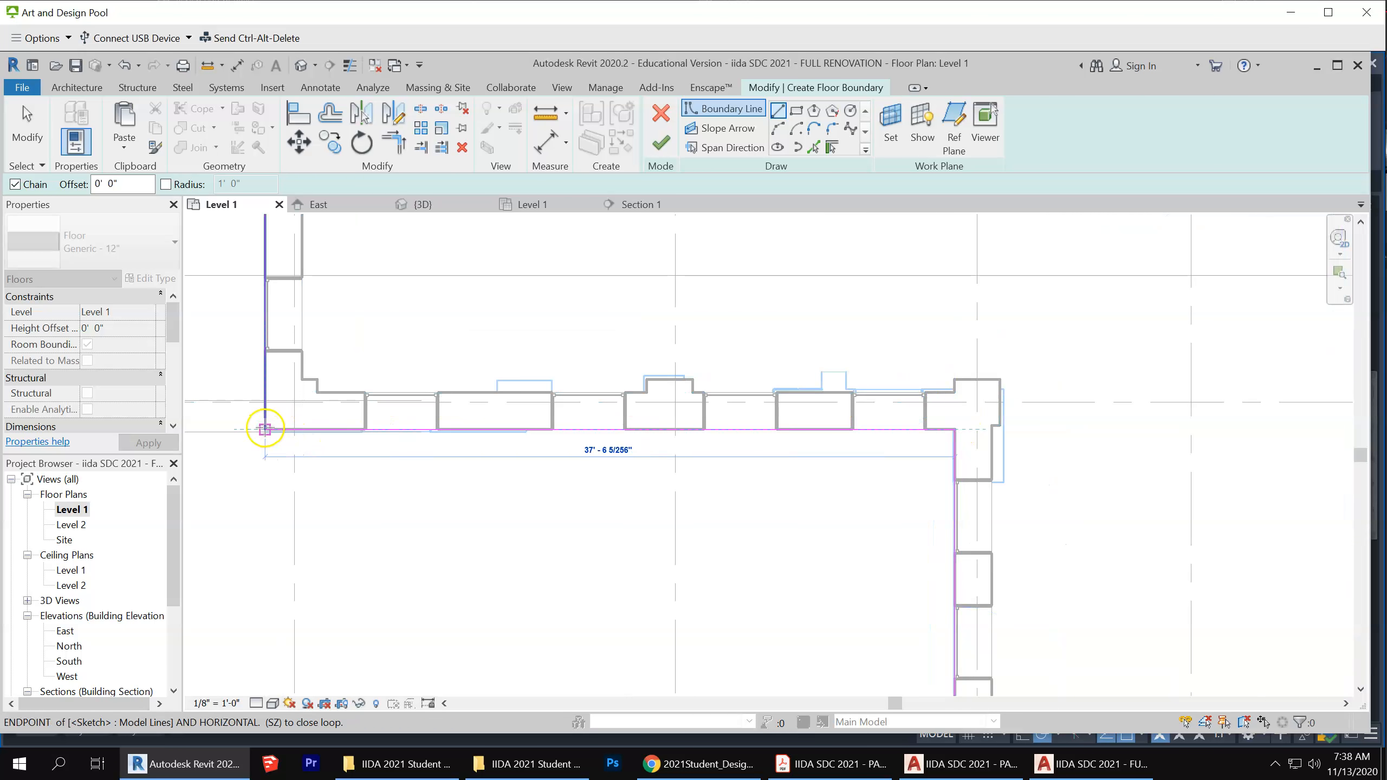
left_click(267, 428)
left_click(27, 128)
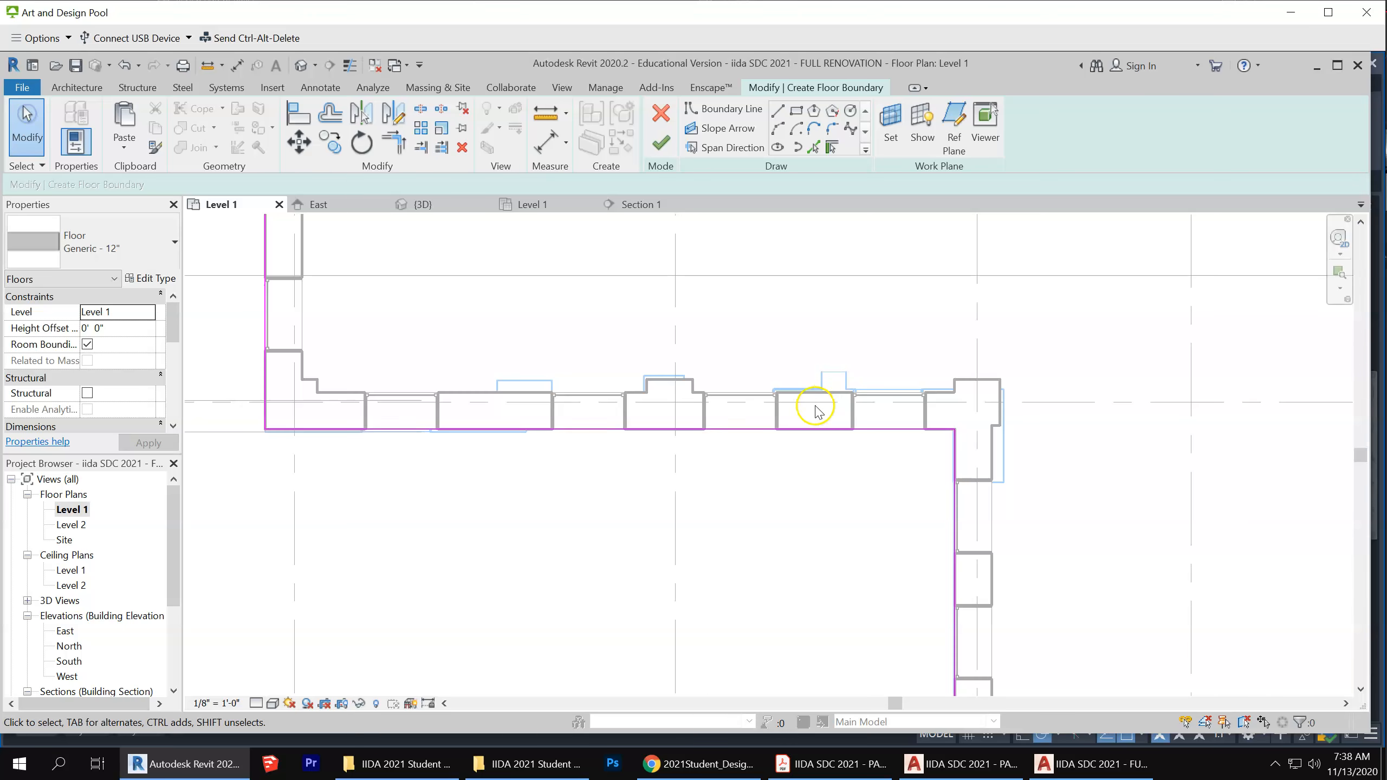
Finish the Level 1 floor boundary sketch to create the Generic - 12" floor and clear the selection
scroll(813, 407, "down", 3)
scroll(692, 437, "down", 4)
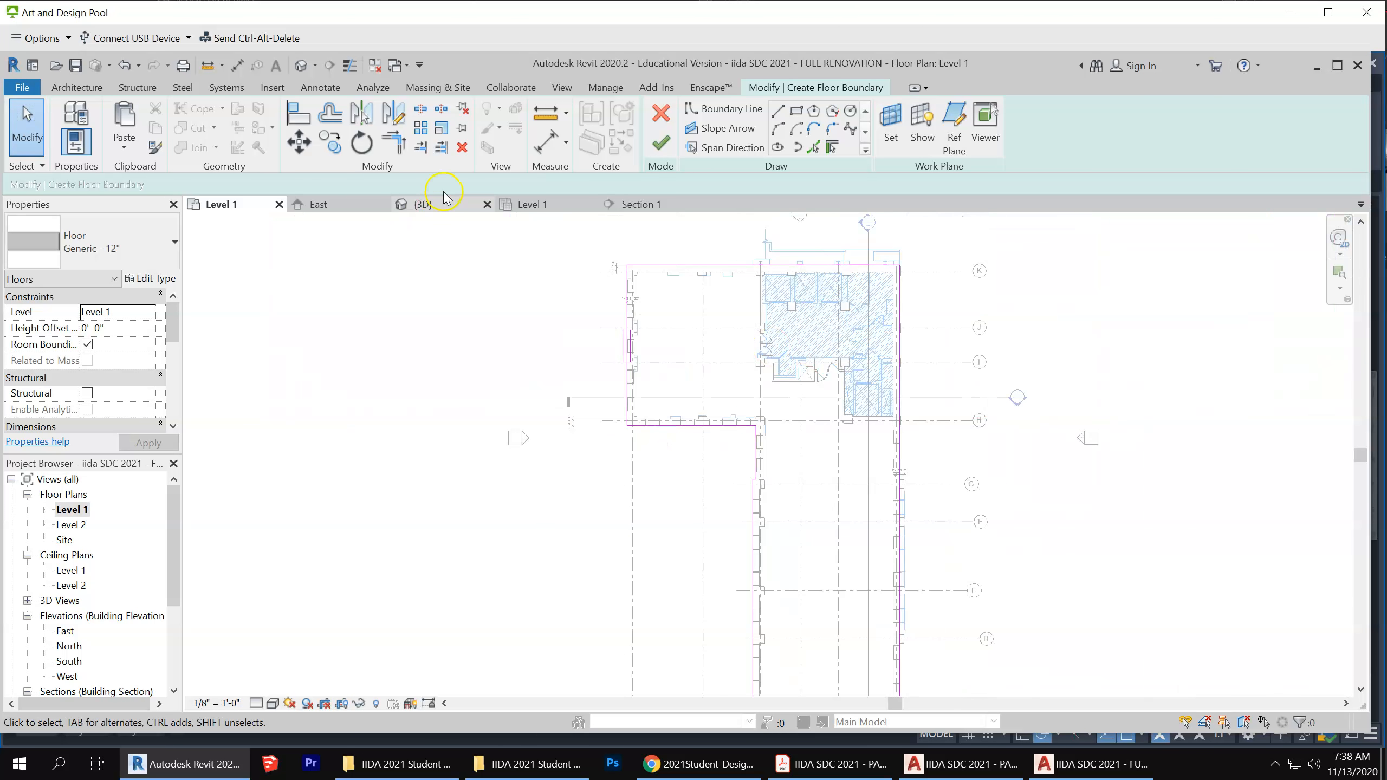
left_click(661, 143)
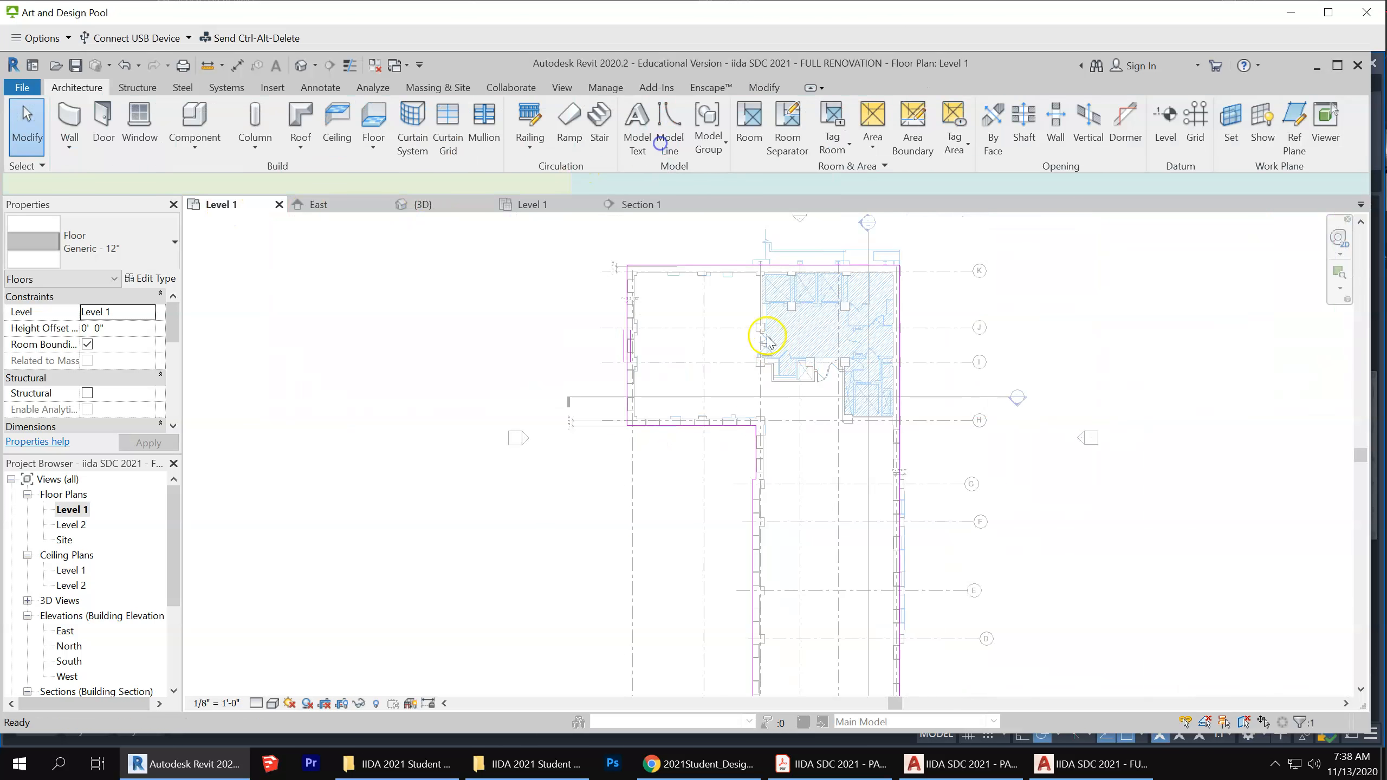
left_click(1067, 484)
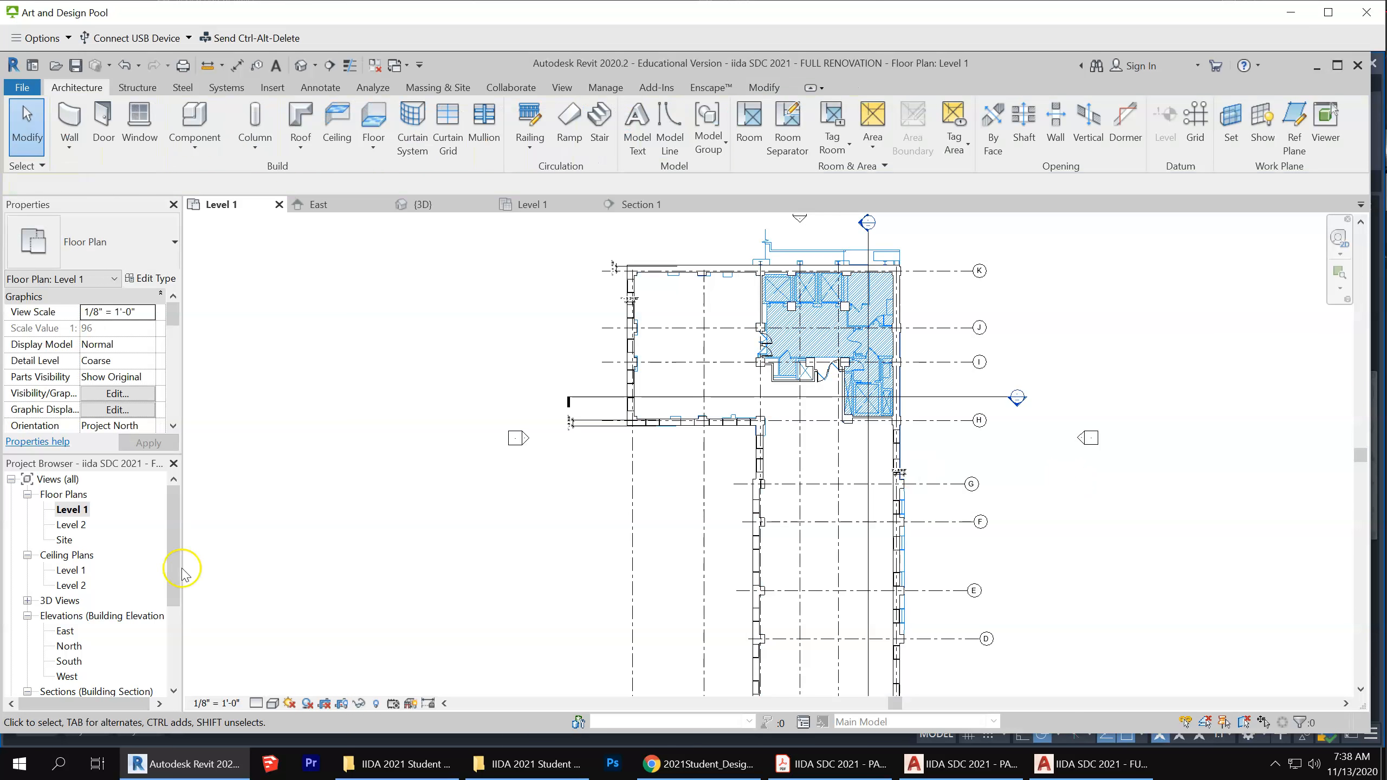
Open Section 1 and Section 2 to examine the new floor slab beneath the walls and columns
left_click(676, 204)
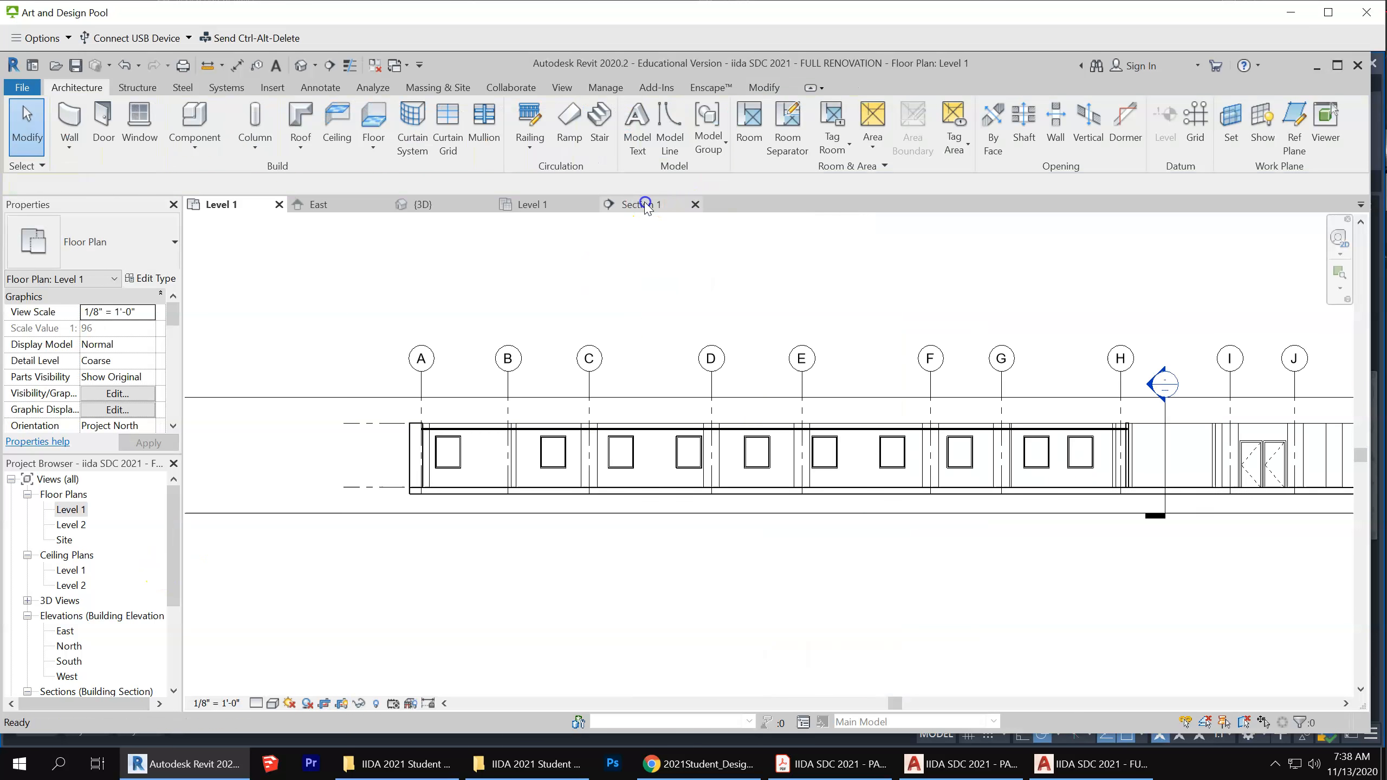
scroll(812, 539, "down", 2)
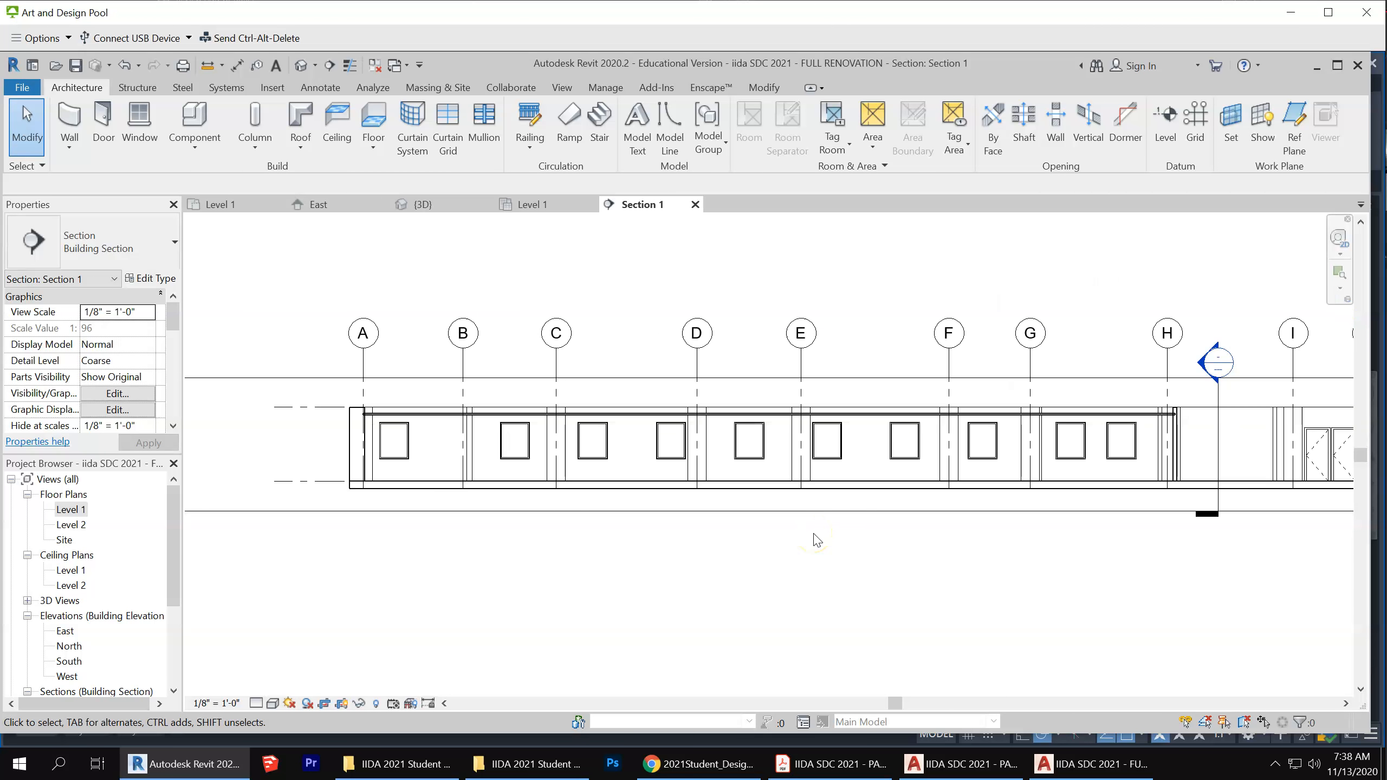
scroll(666, 528, "down", 3)
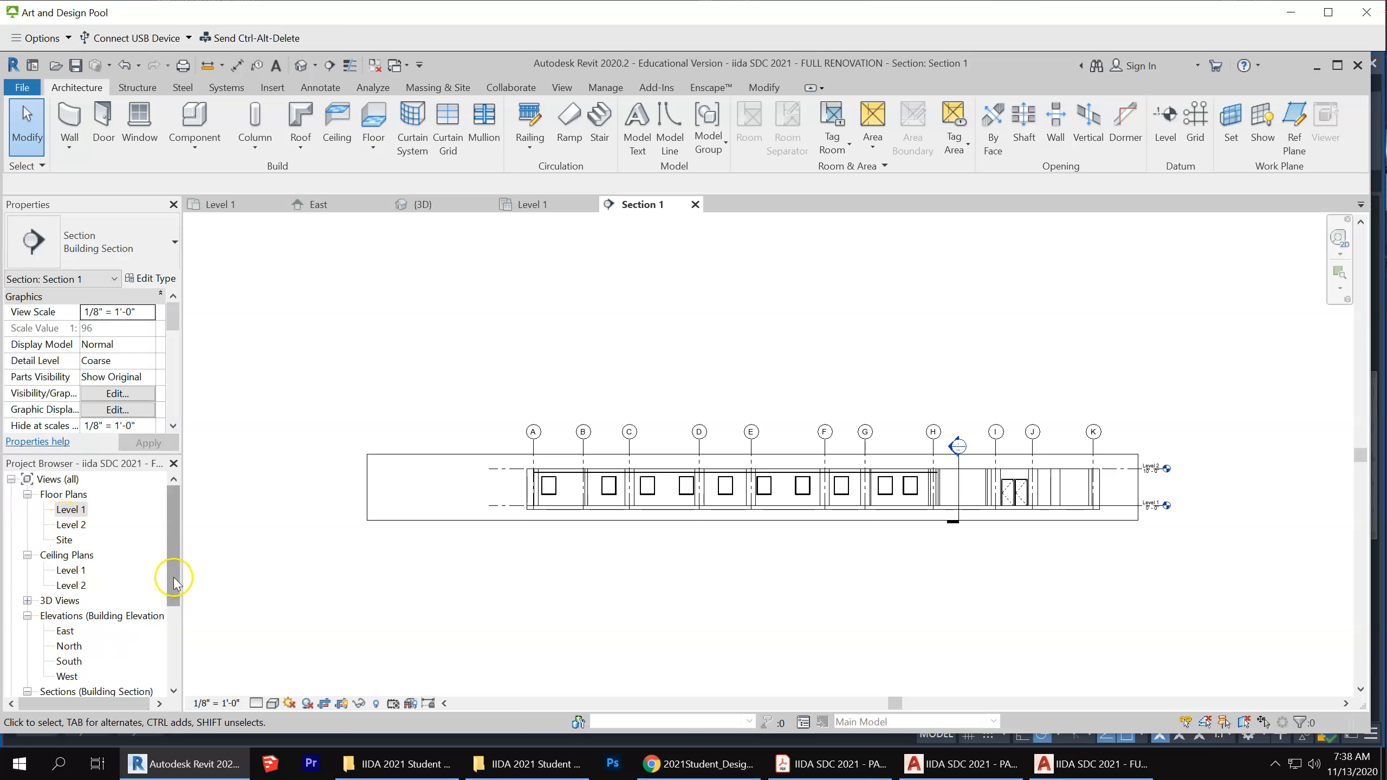
left_click_drag(175, 583, 186, 631)
double_click(77, 632)
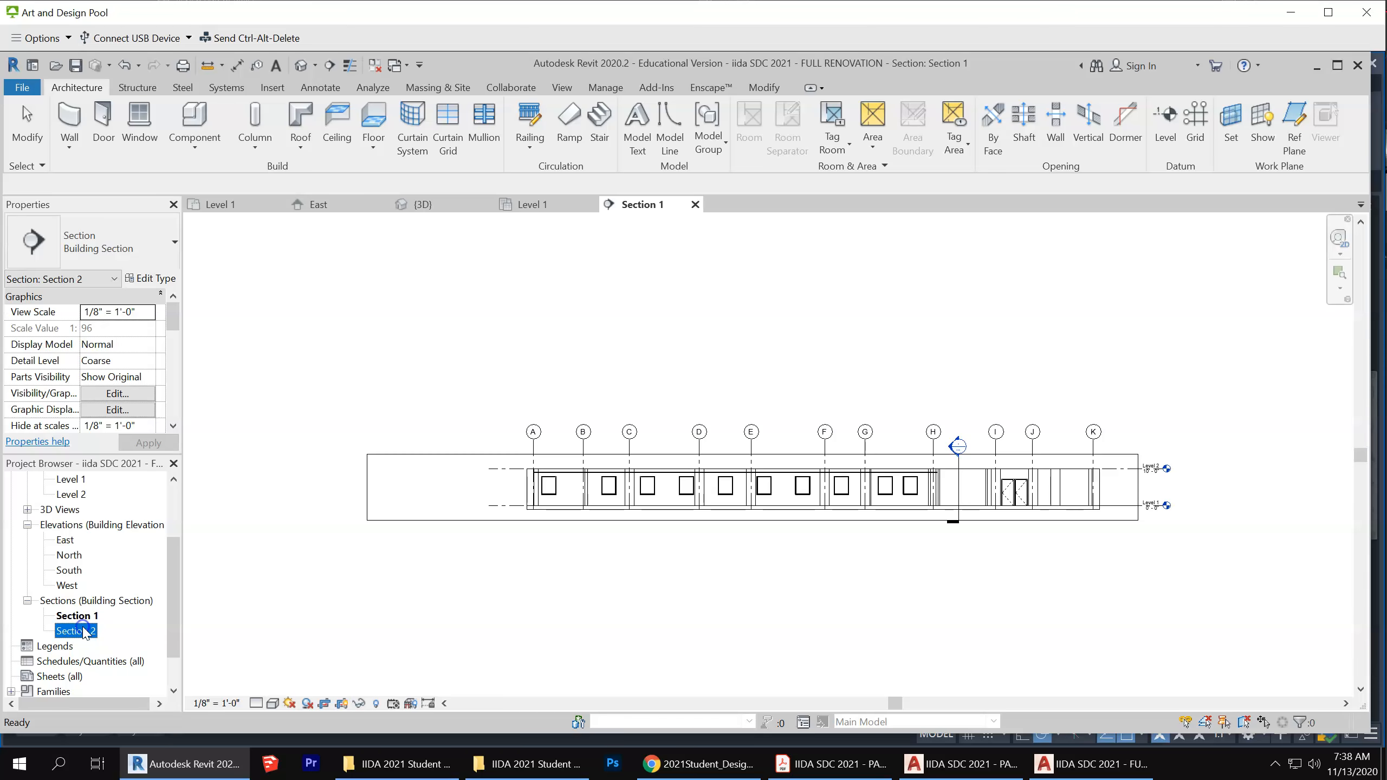
scroll(825, 546, "up", 2)
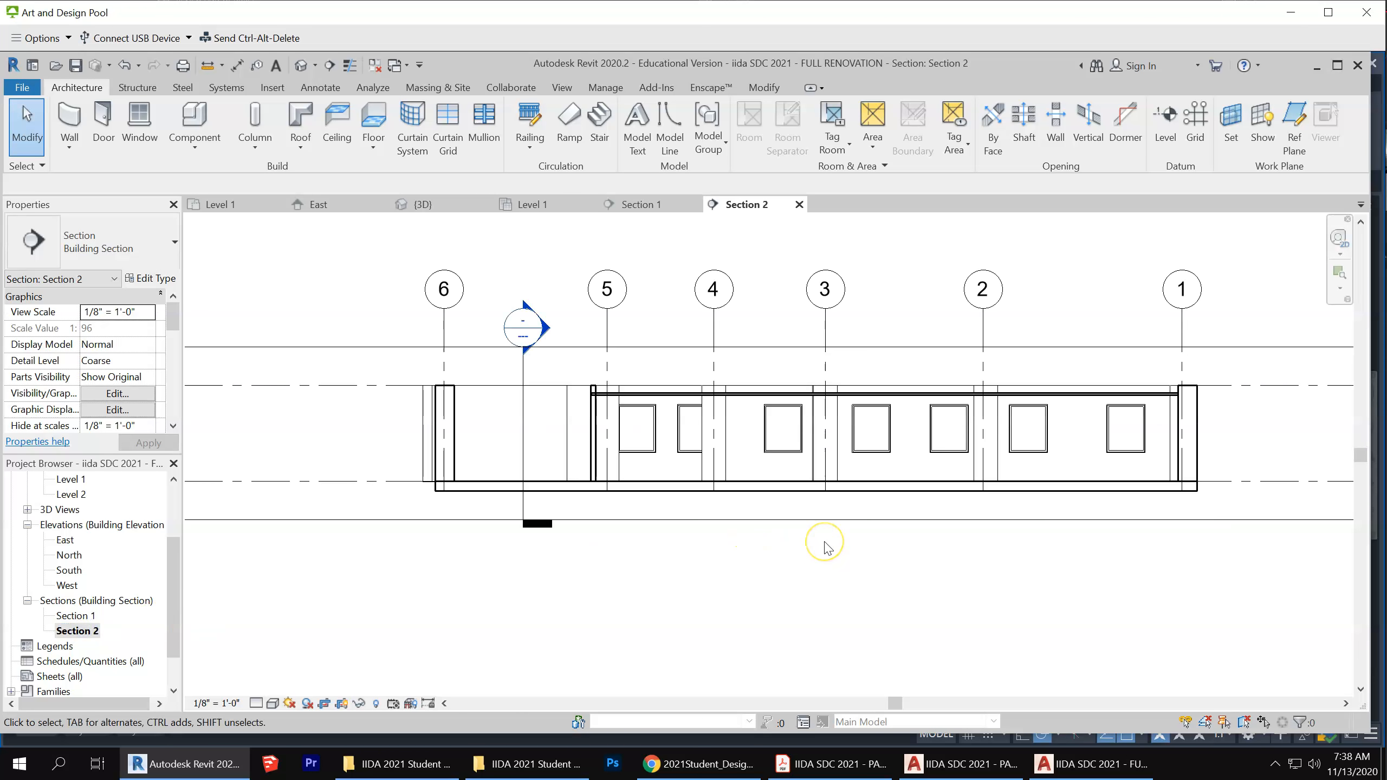